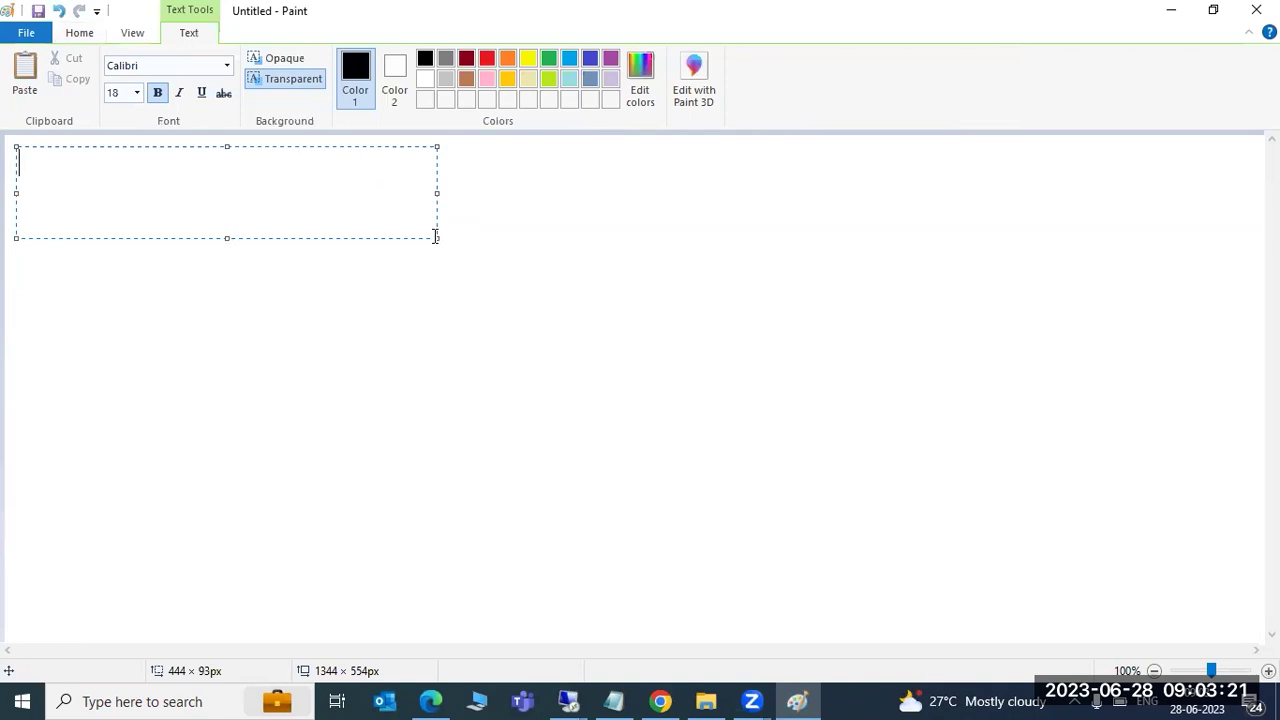
Write the 'STMS -' heading, then list '1)TMS configuration', '2)TR creation' and '3)TR import' below it
type("STMS -")
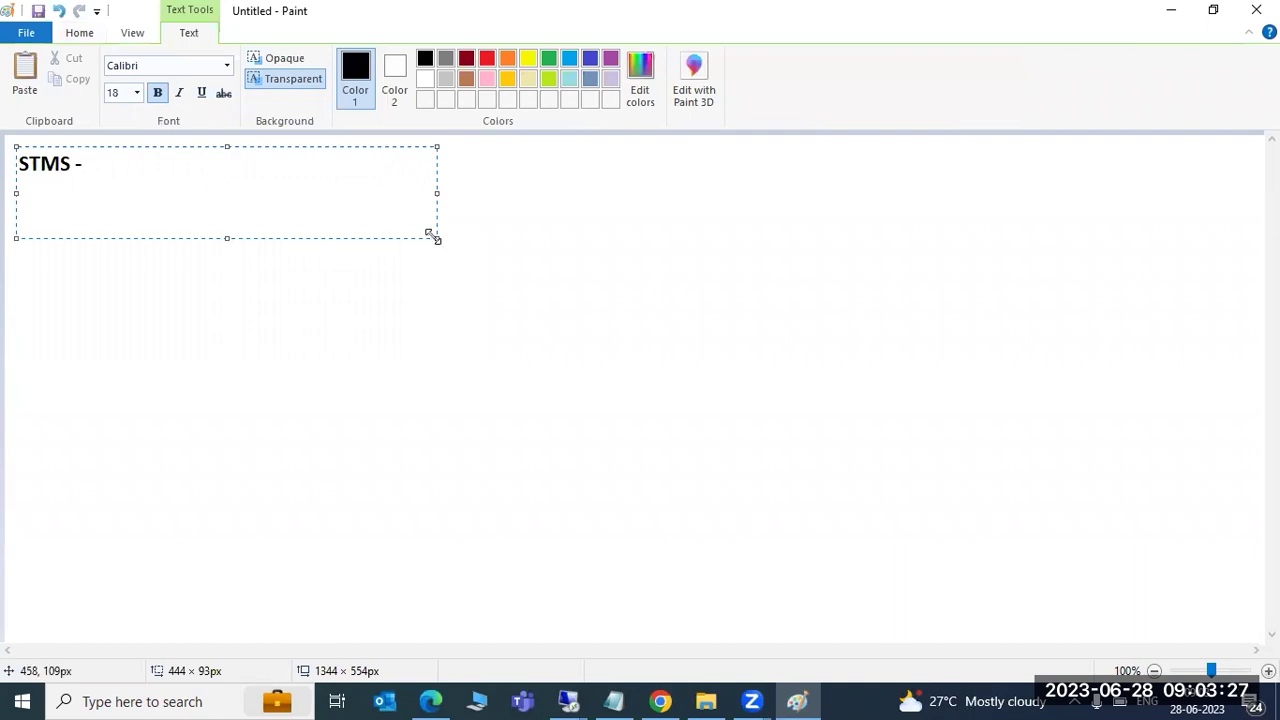
left_click(164, 288)
left_click_drag(14, 192, 704, 629)
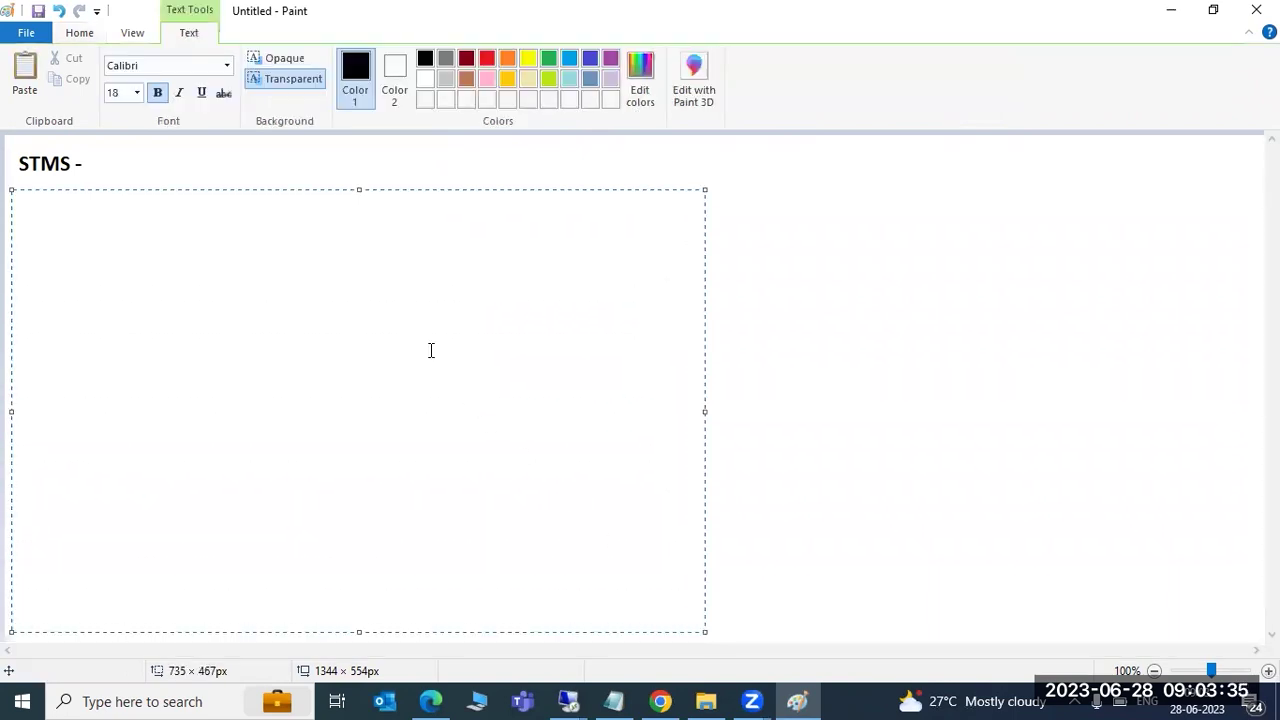
type("1)TMS conf")
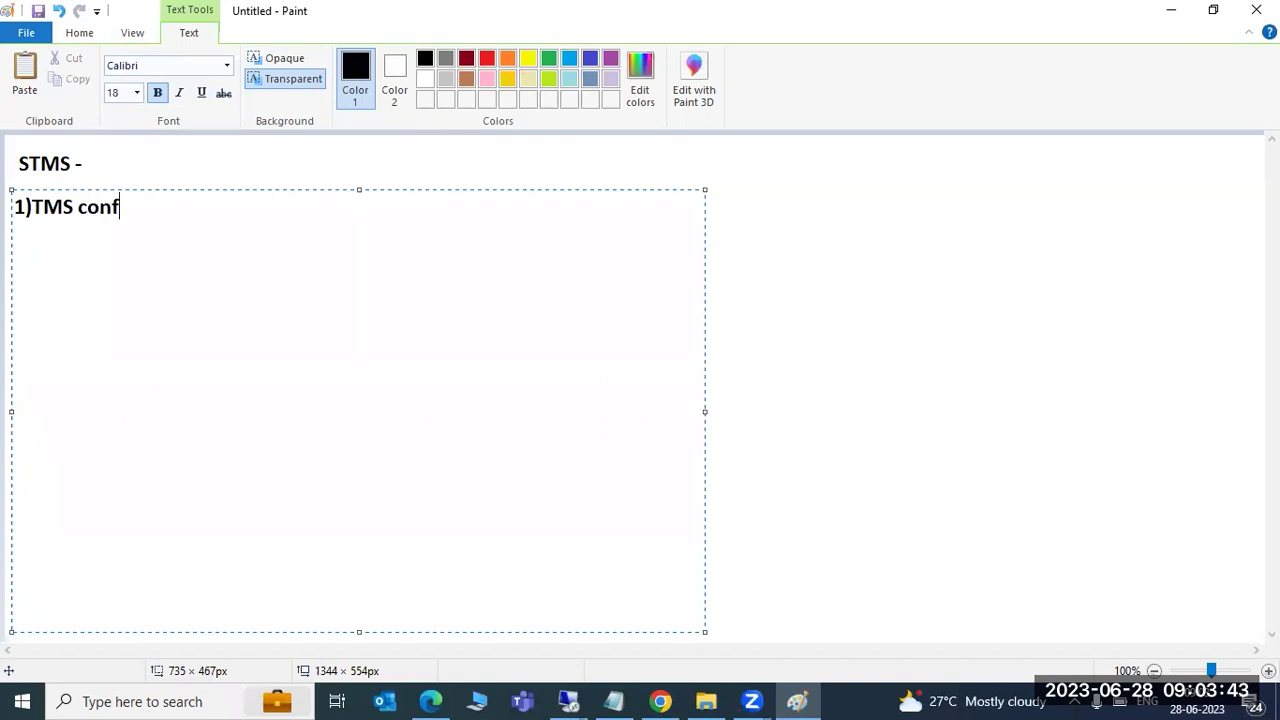
type("iguration")
key("Return")
type("2)")
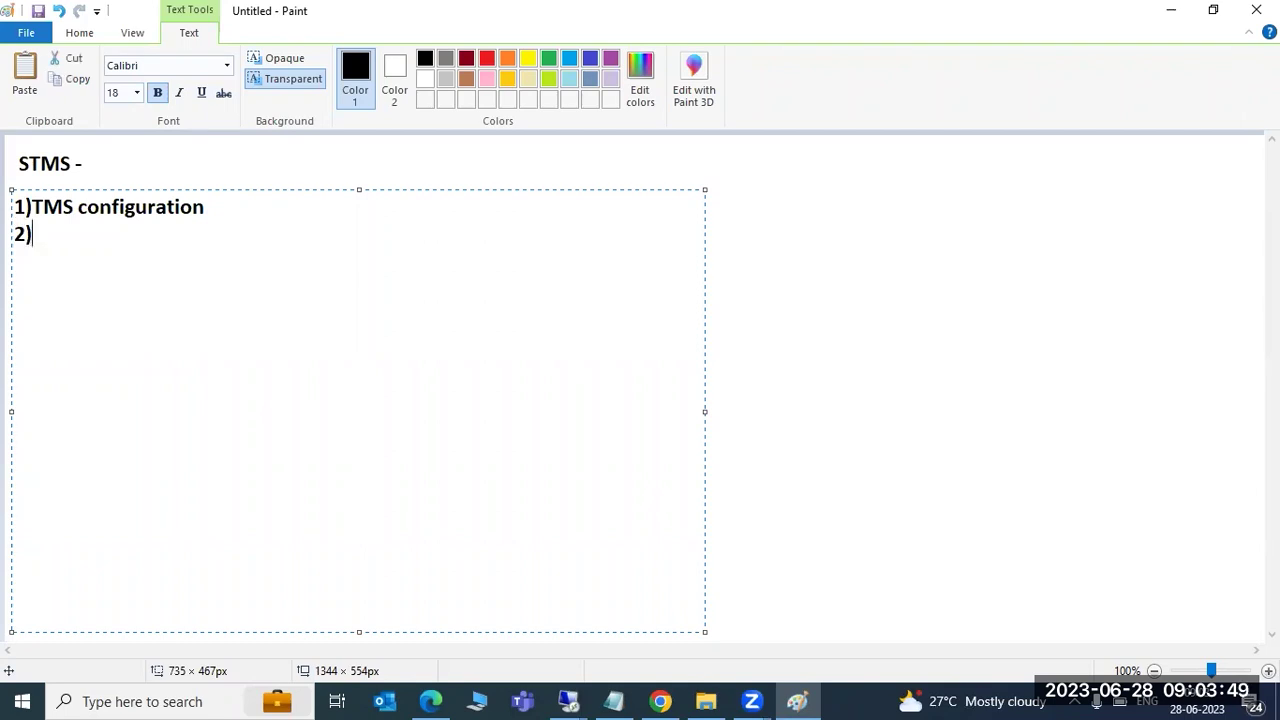
type("TR creation")
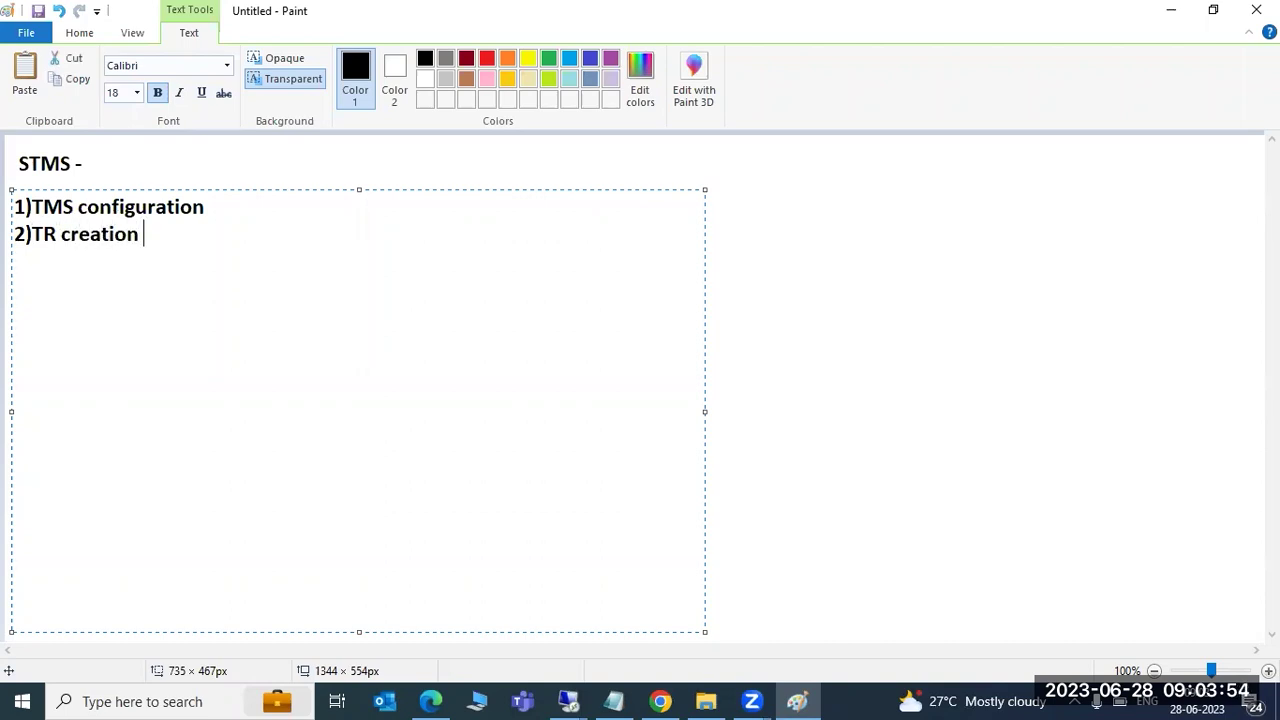
key("Return")
type("3)TR import")
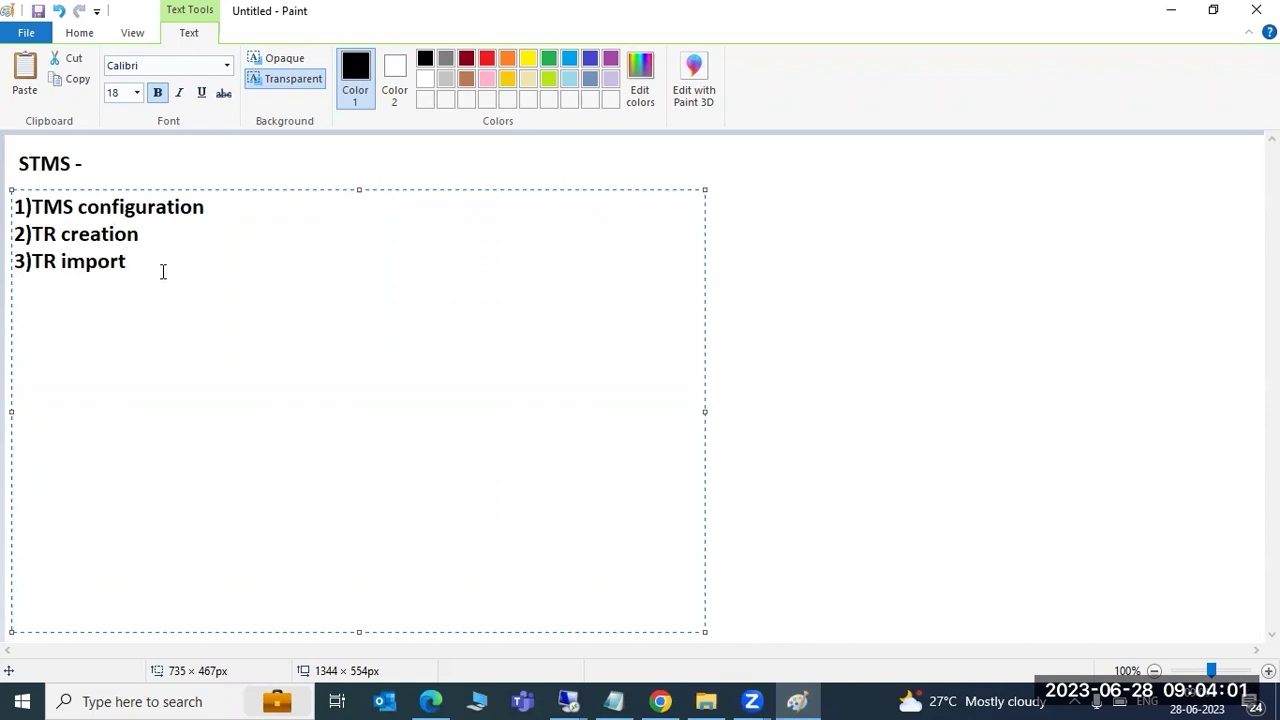
left_click_drag(126, 263, 6, 272)
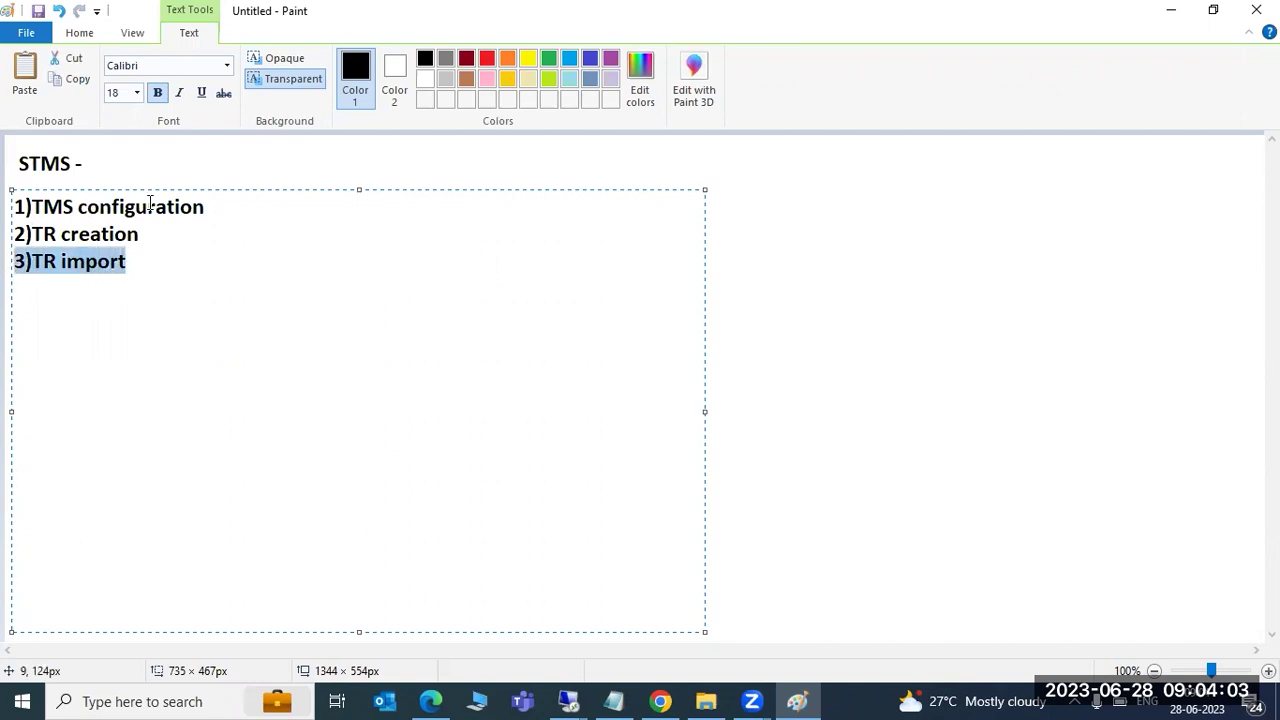
left_click_drag(204, 207, 13, 209)
left_click(51, 207)
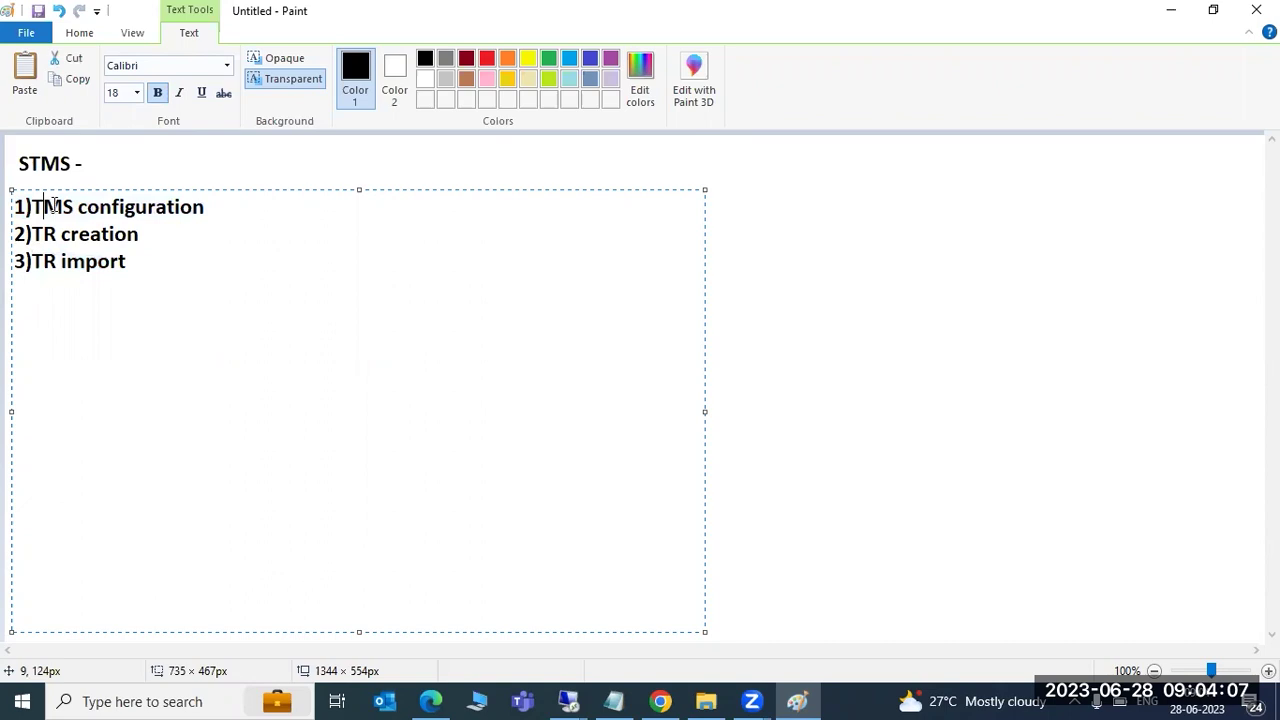
left_click_drag(205, 207, 16, 201)
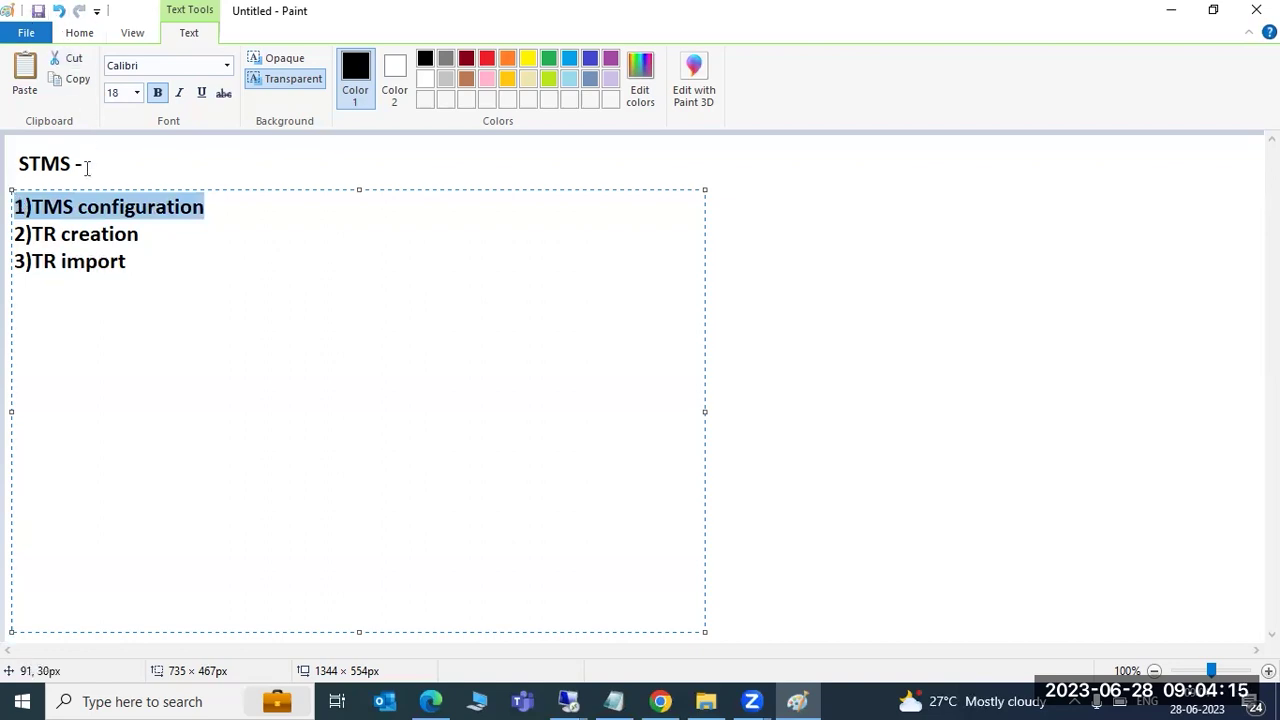
left_click(88, 207)
left_click_drag(16, 207, 219, 197)
double_click(104, 220)
left_click_drag(128, 262, 8, 266)
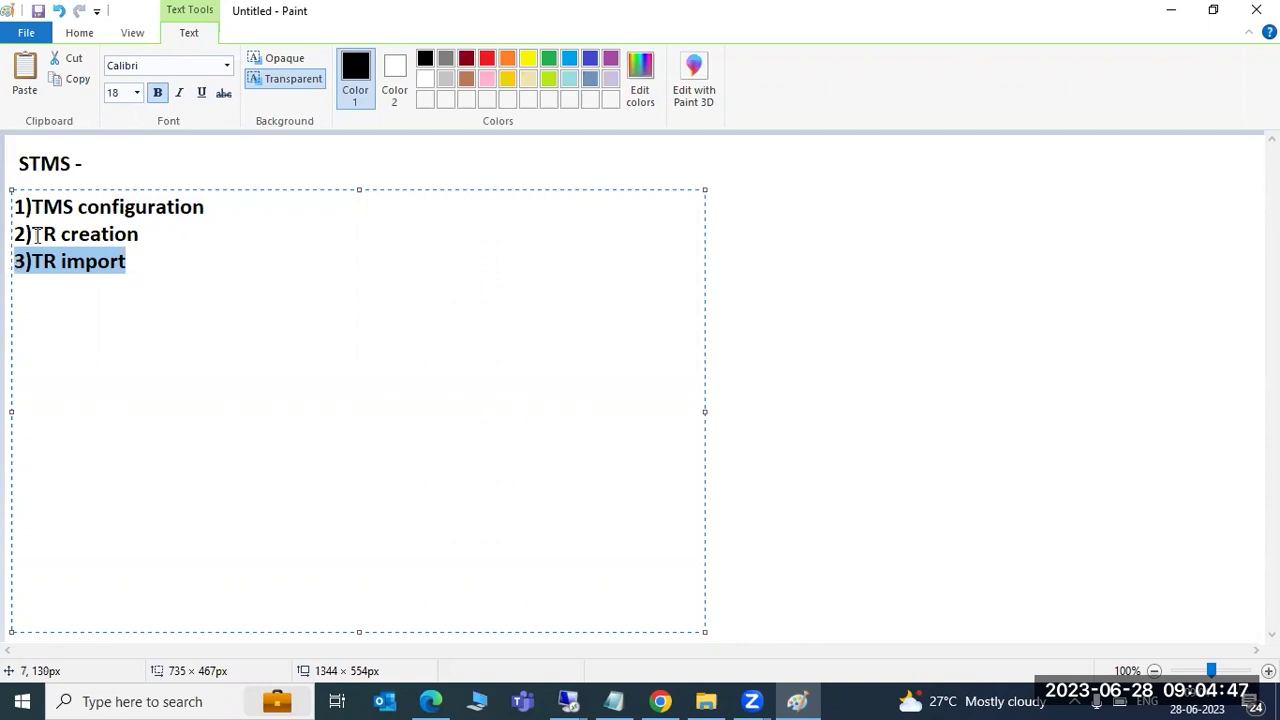
left_click(132, 262)
left_click_drag(134, 263, 17, 262)
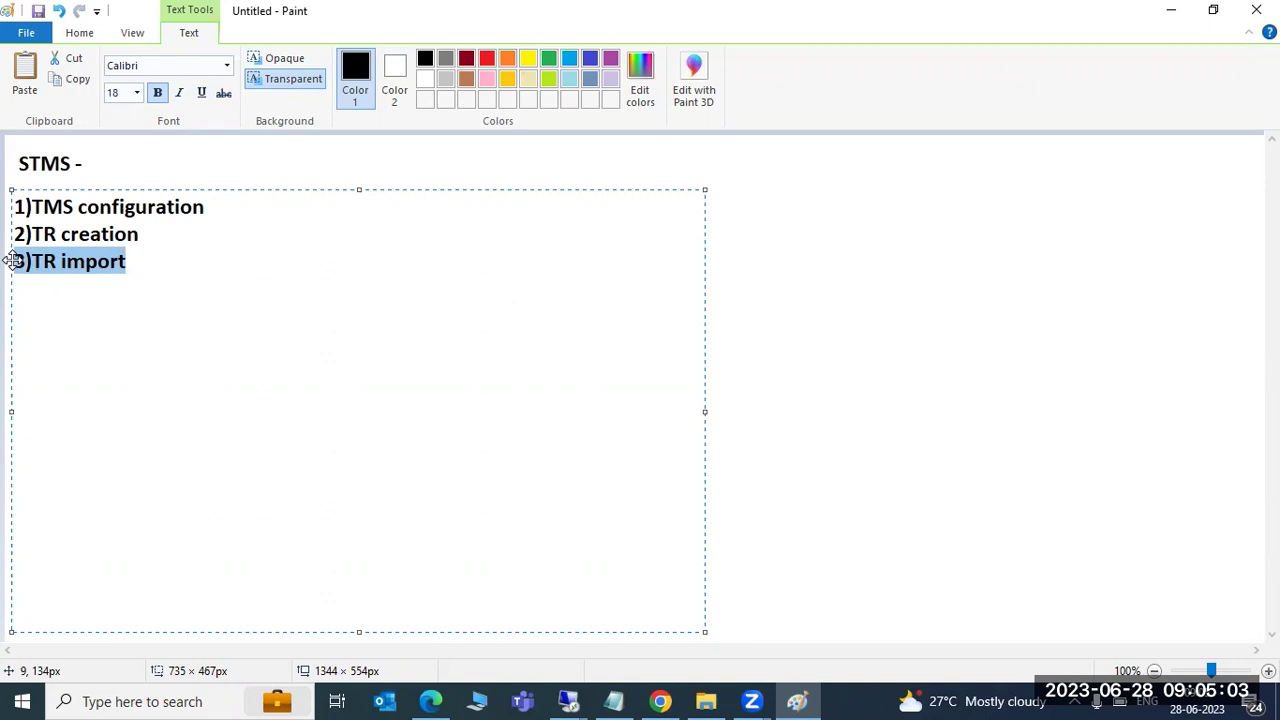
Add a text box right of the STMS list with '1)DC' and start a new line below
left_click(771, 300)
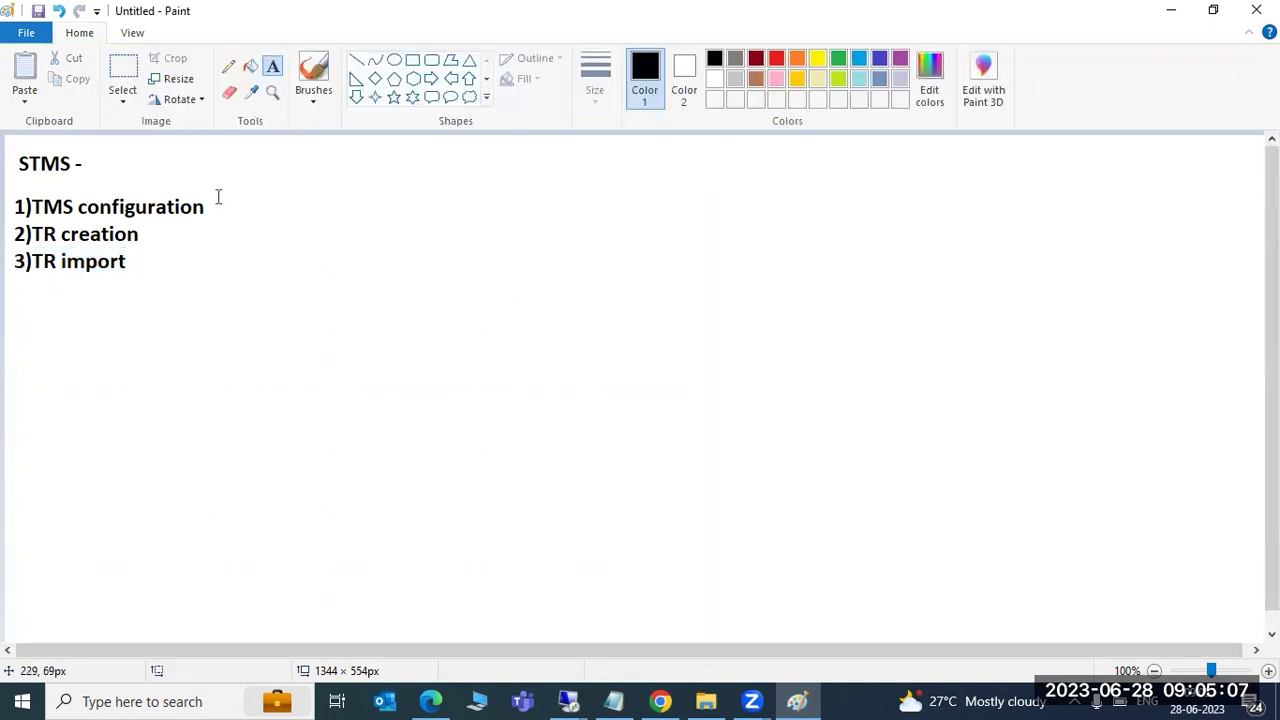
left_click_drag(212, 157, 1198, 626)
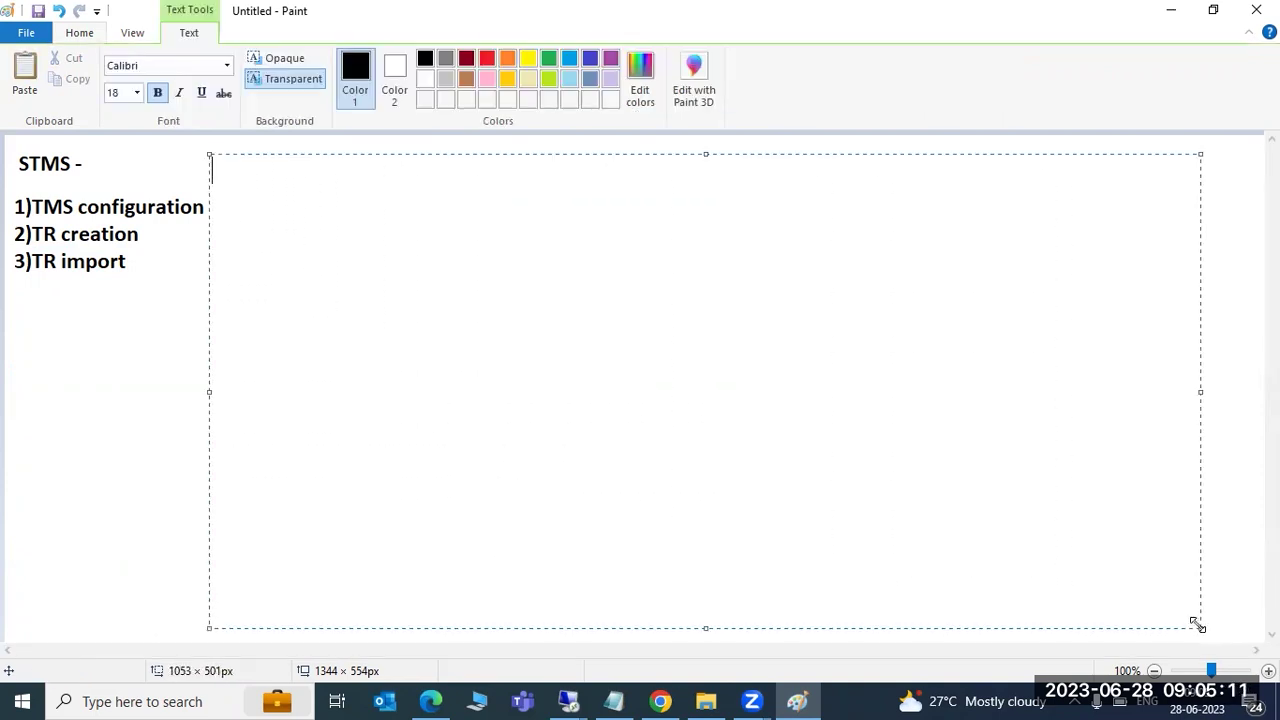
type("1)DC")
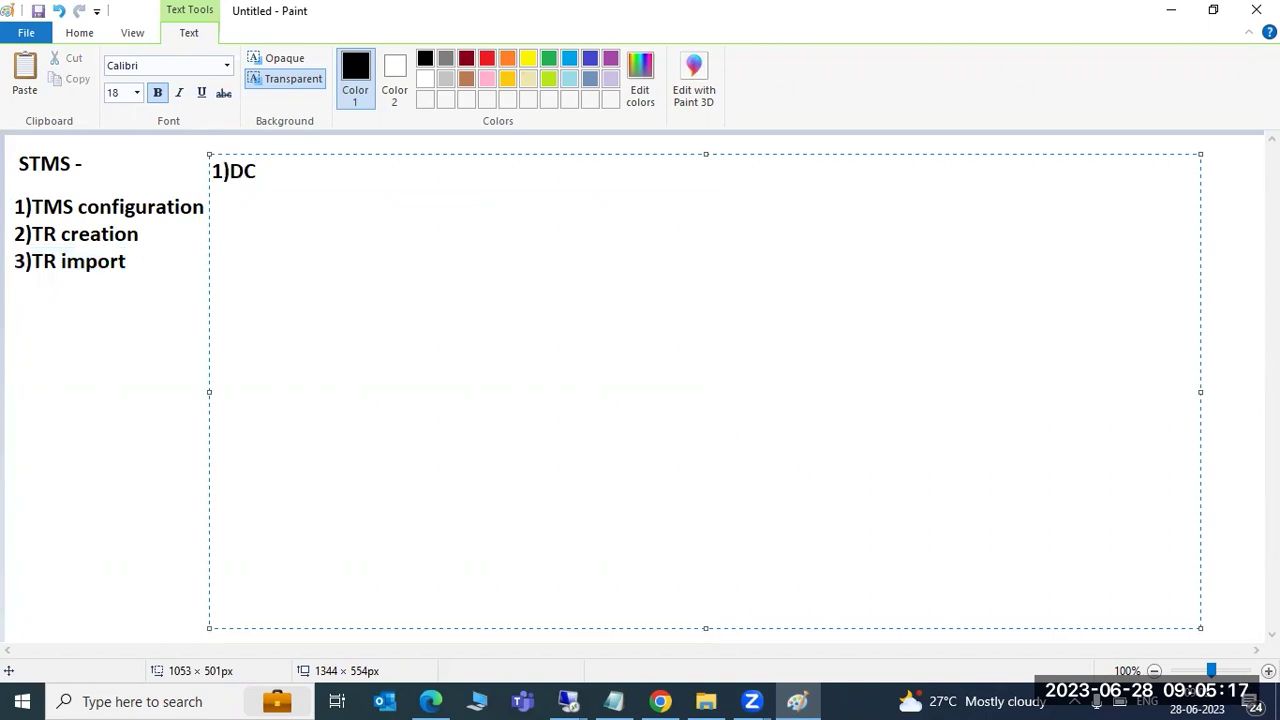
key("Return")
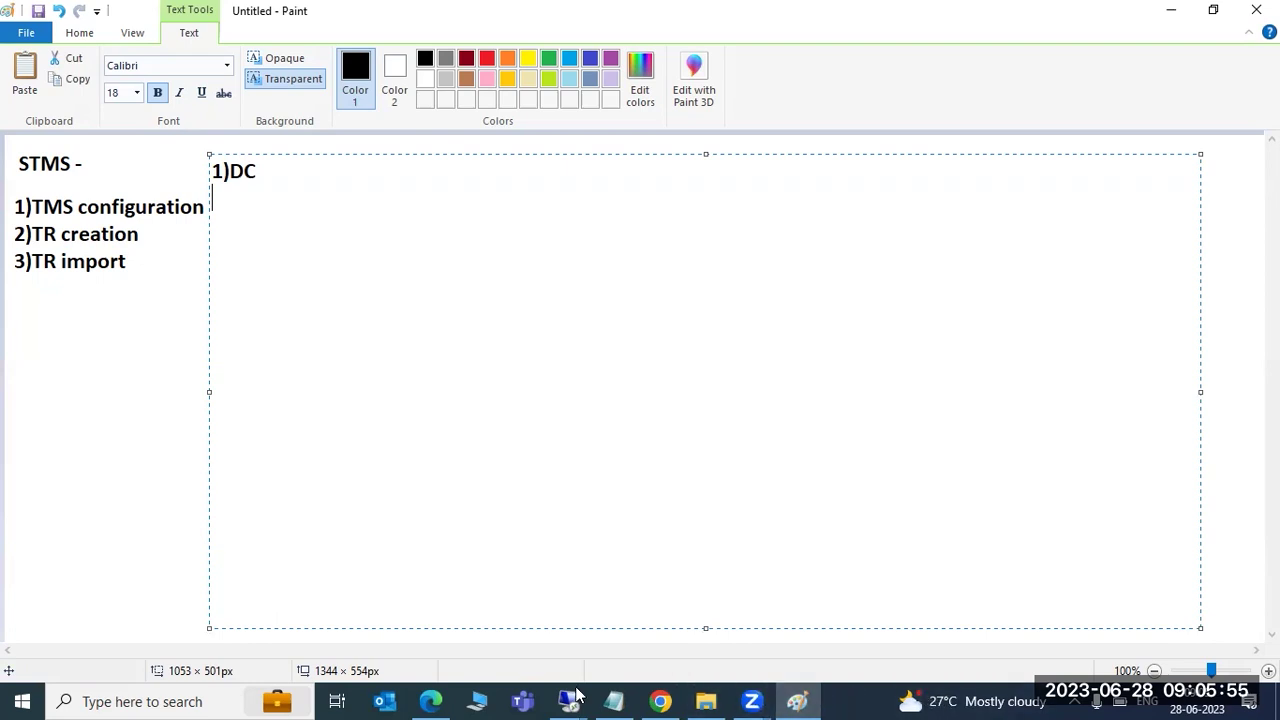
Switch to the Windows Server 2012 R2 remote session as a window and run SAP Logon 770
mouse_move(573, 697)
left_click(645, 600)
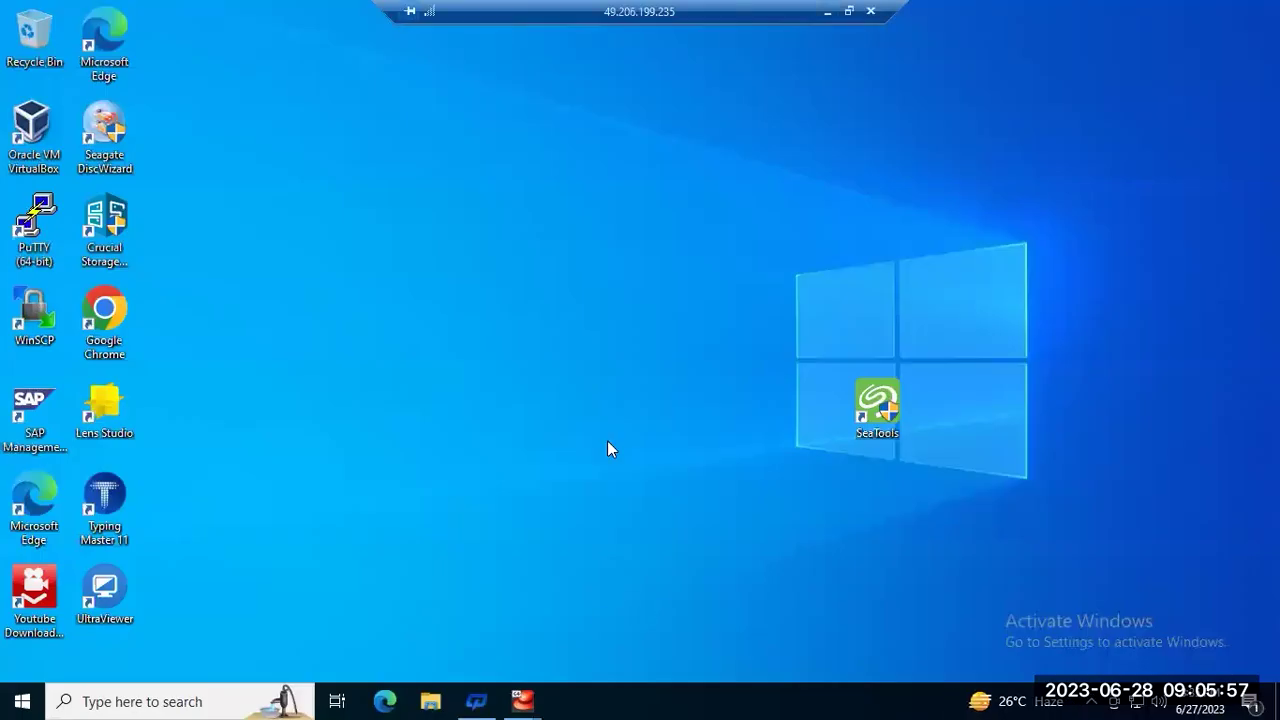
left_click(826, 11)
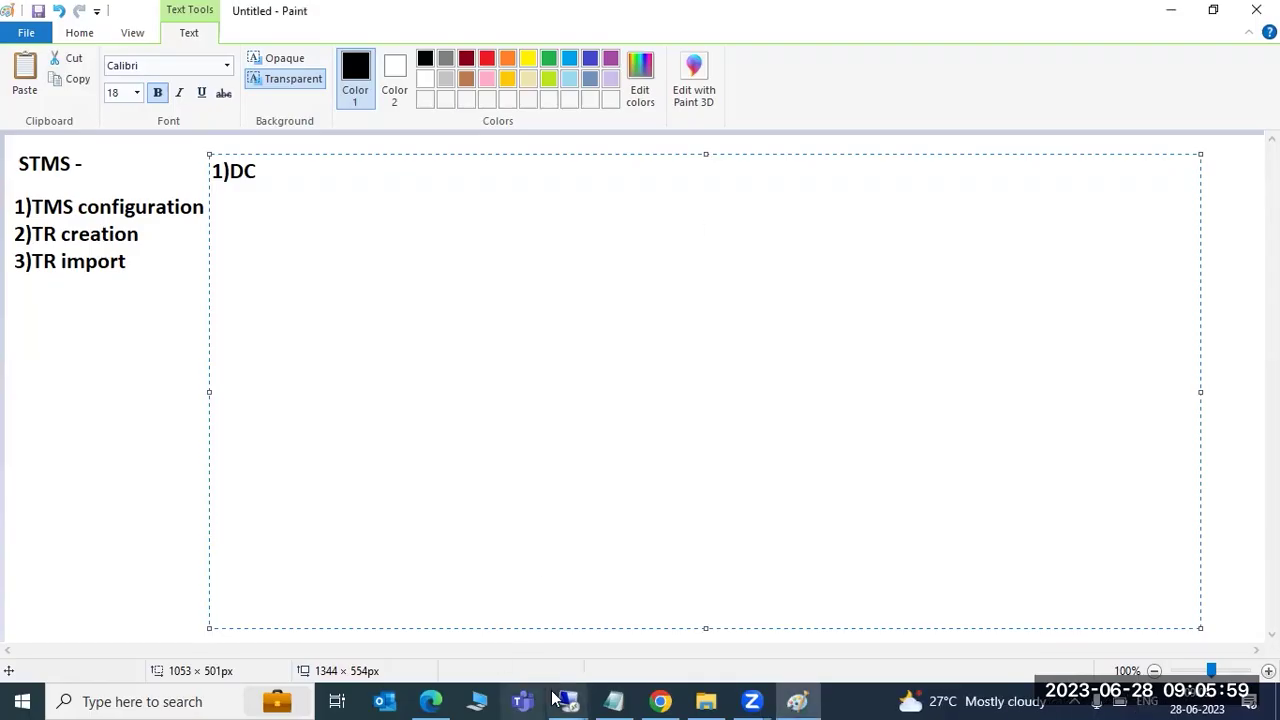
mouse_move(560, 697)
left_click(476, 606)
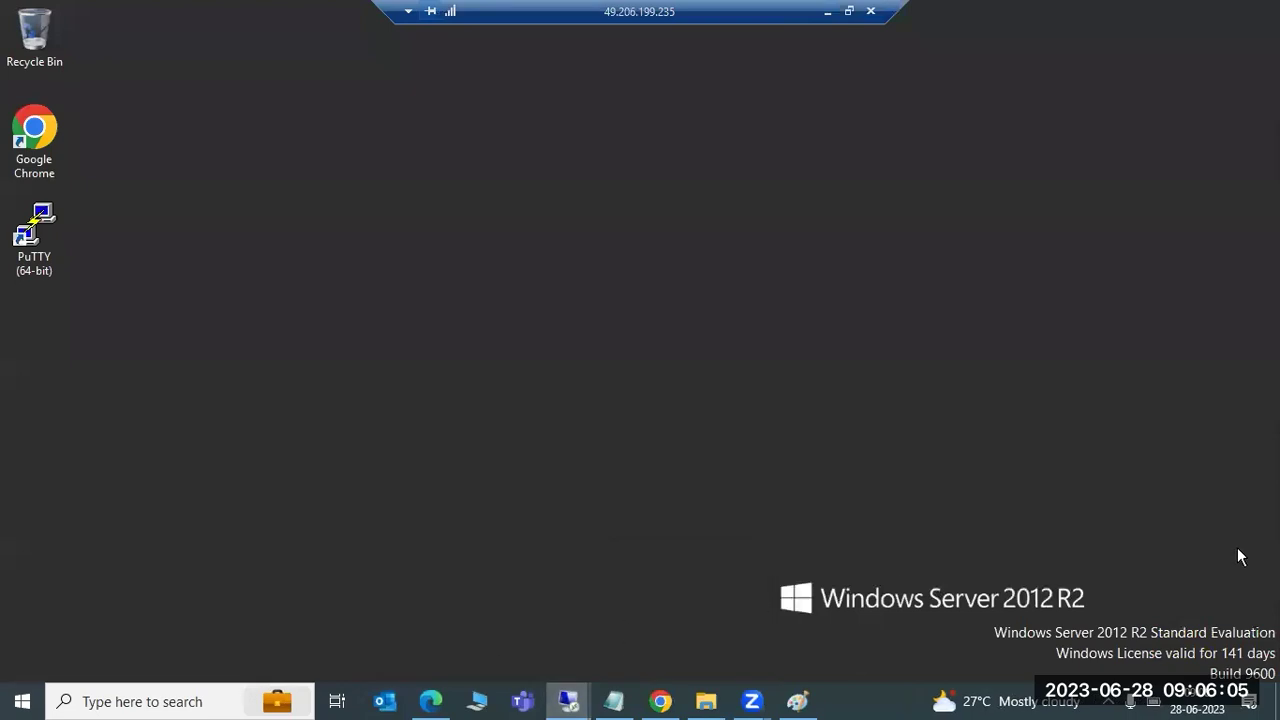
left_click(849, 11)
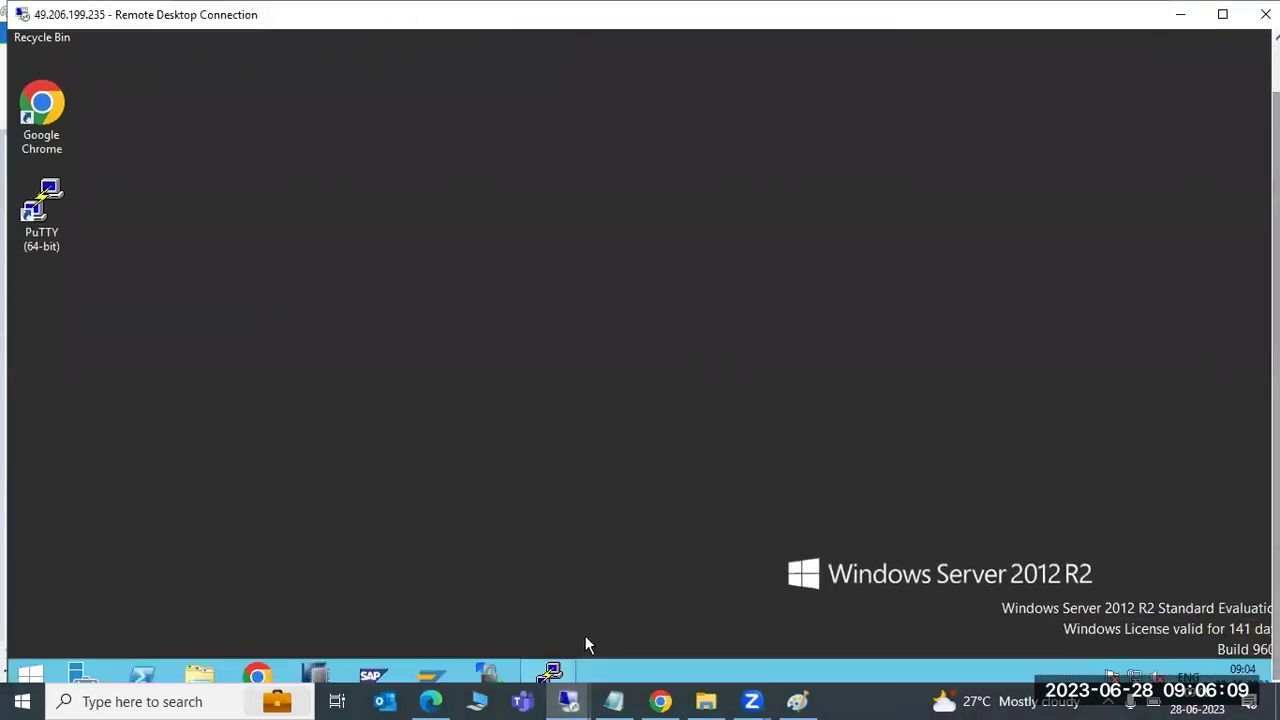
left_click(431, 672)
left_click(710, 345)
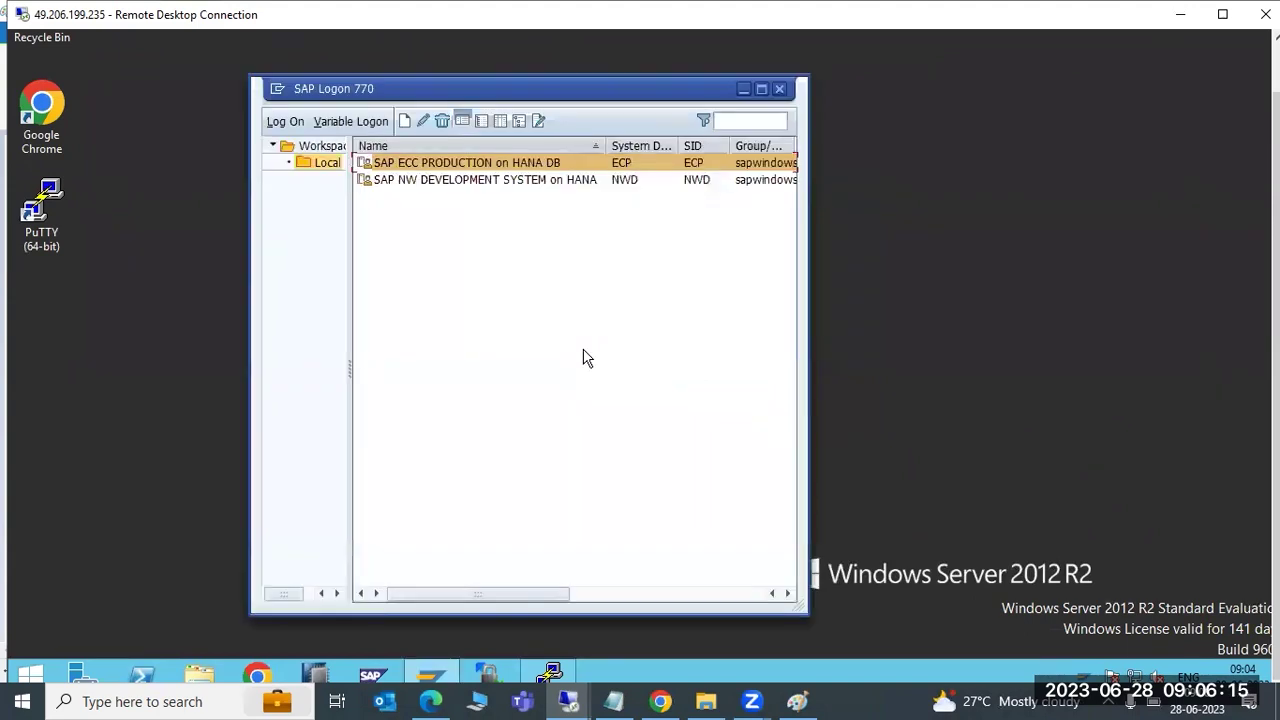
Open SAP ECC PRODUCTION and submit a logon to client 000 with the user ID and password
double_click(420, 163)
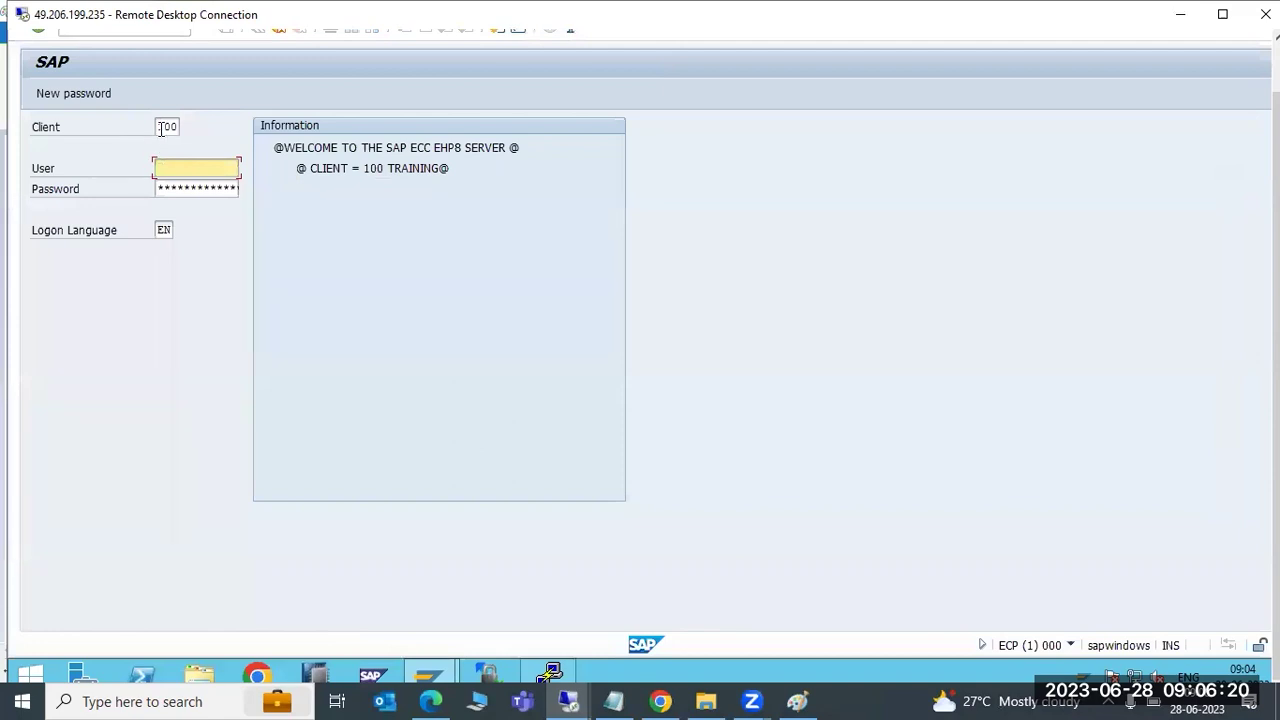
left_click(170, 126)
type("000")
key("Tab")
type("basis")
key("Tab")
type("*******")
key("Return")
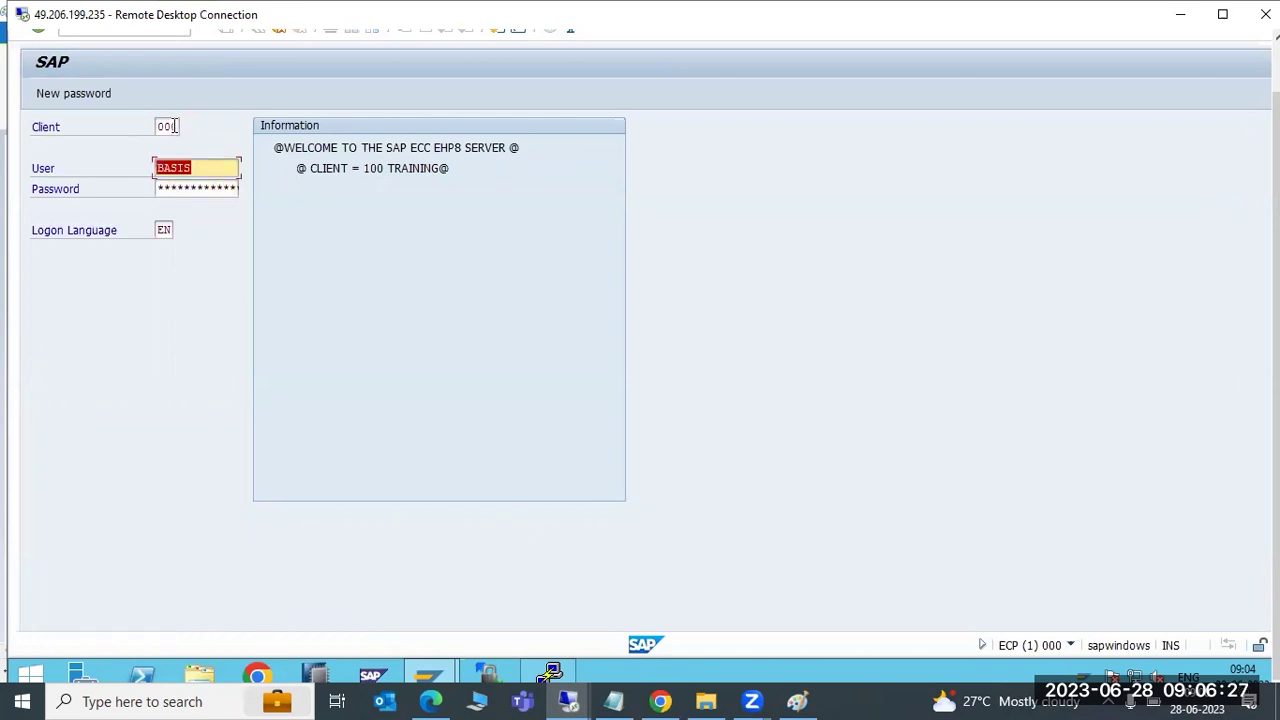
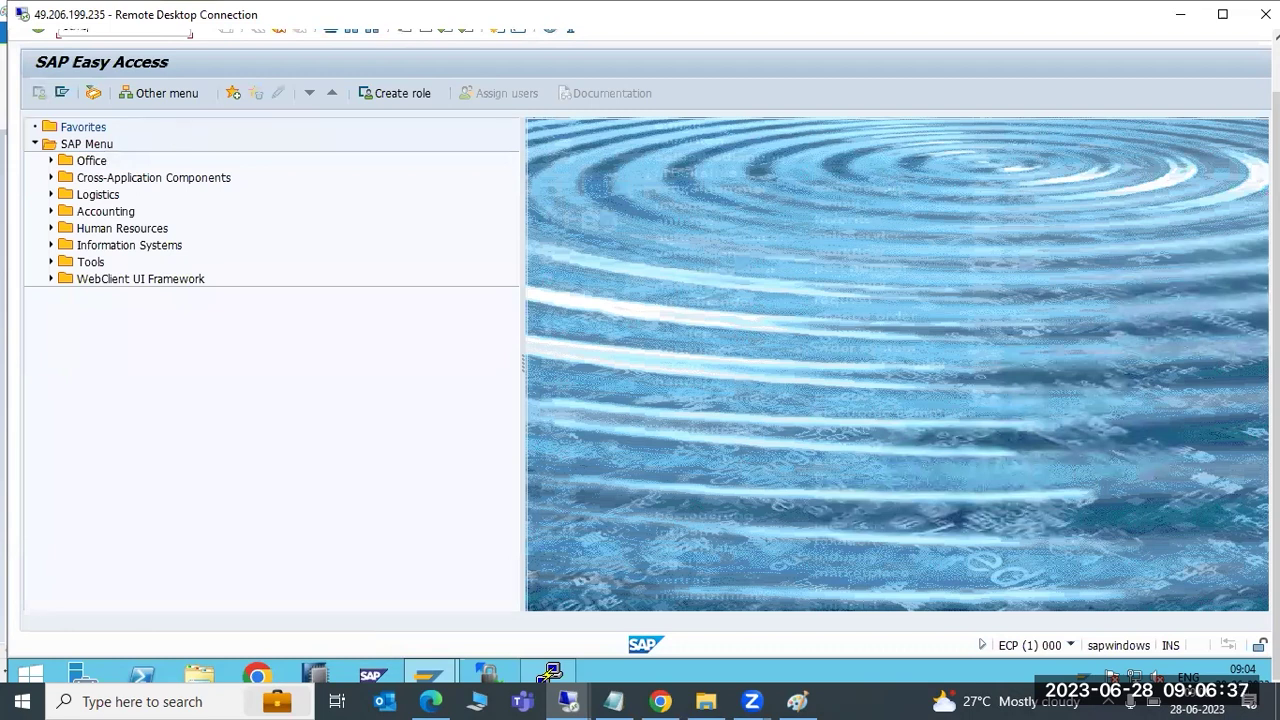
Run STMS on ECP and highlight DOMAIN_NWD and NWD in the Transp. Domain field
key("Return")
left_click(163, 168)
left_click_drag(180, 168, 204, 168)
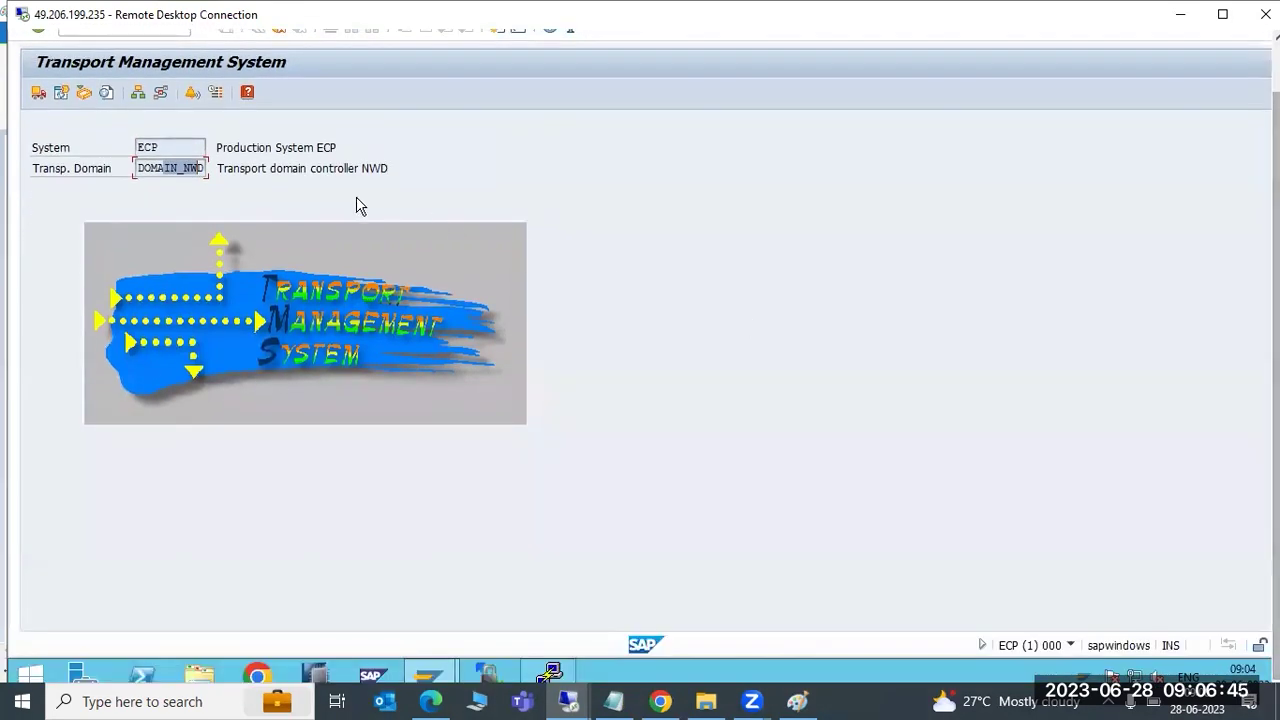
left_click_drag(137, 168, 213, 175)
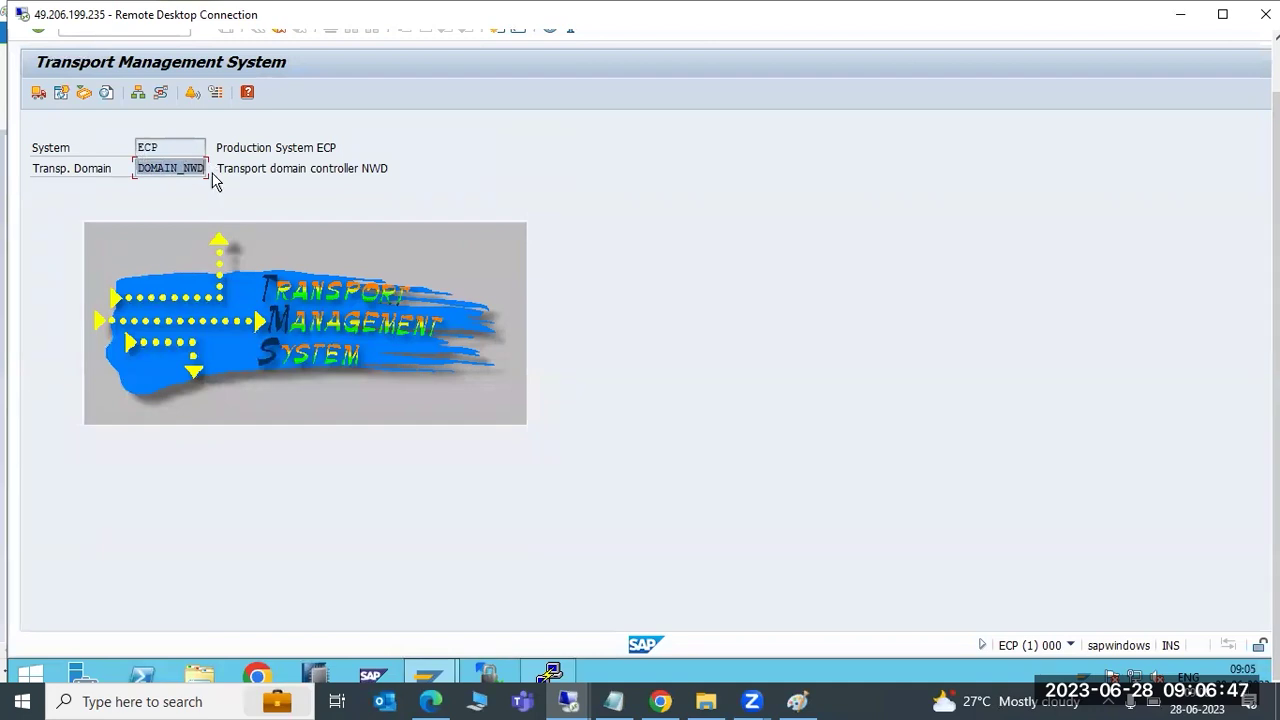
left_click(193, 168)
left_click_drag(184, 166, 213, 169)
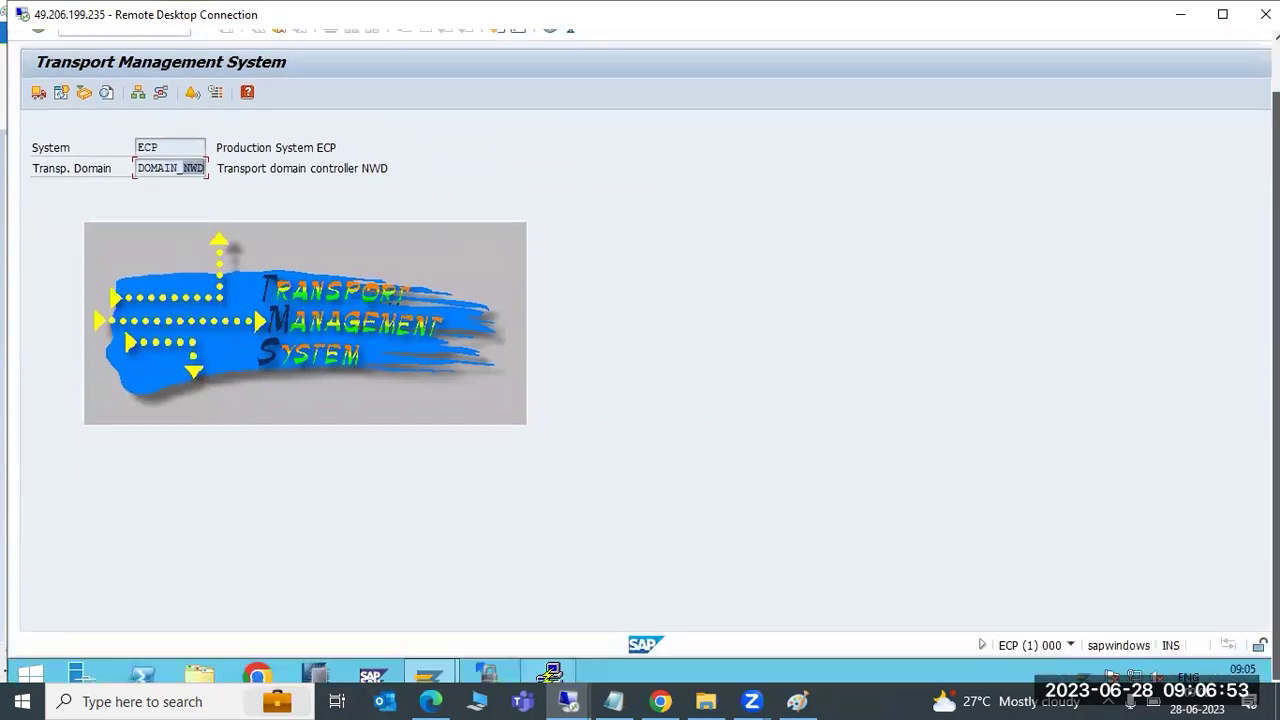
Log on to SAP NW DEVELOPMENT SYSTEM on HANA in client 000 with the user ID and password
mouse_move(432, 672)
left_click(390, 612)
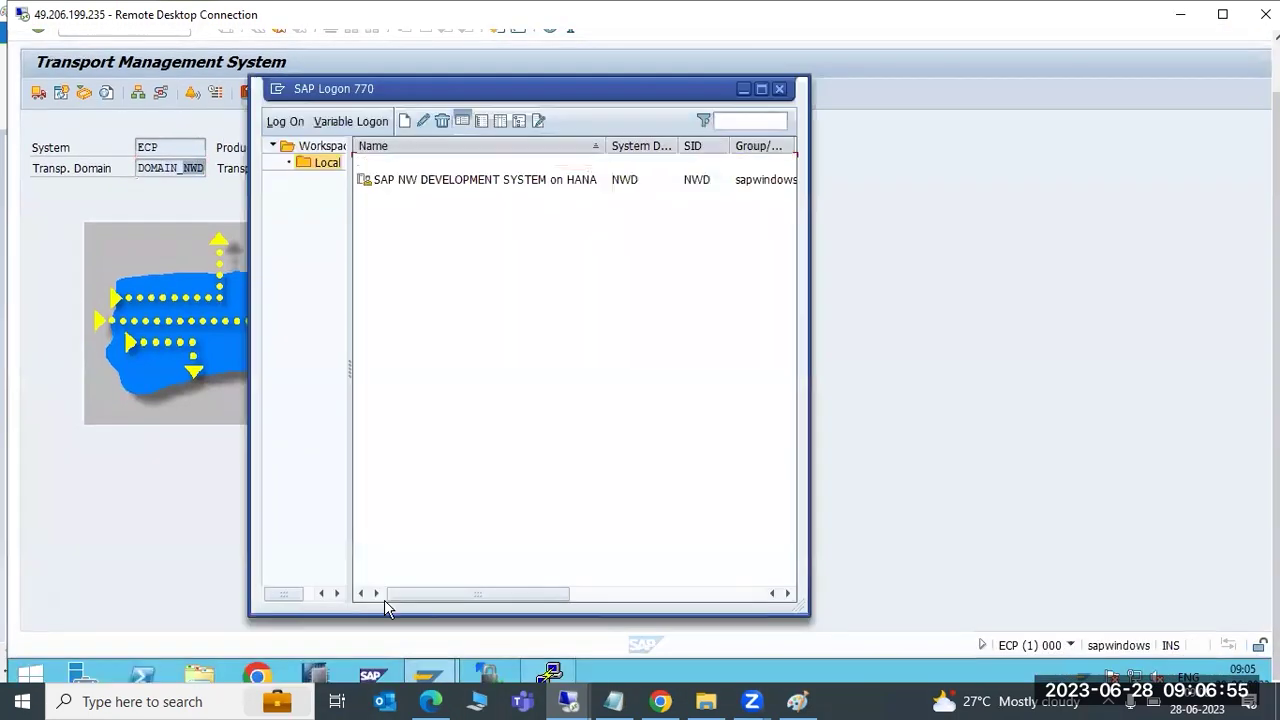
double_click(474, 179)
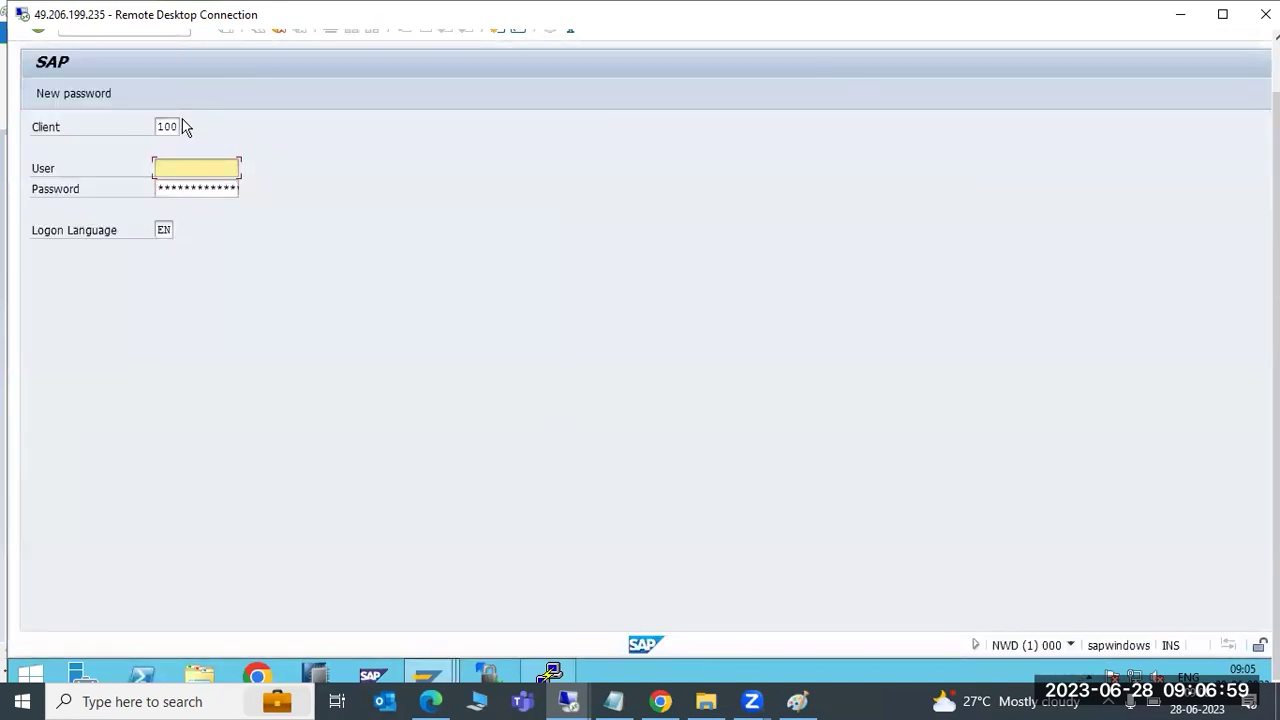
left_click(172, 126)
double_click(170, 126)
type("000")
key("Tab")
type("ddic")
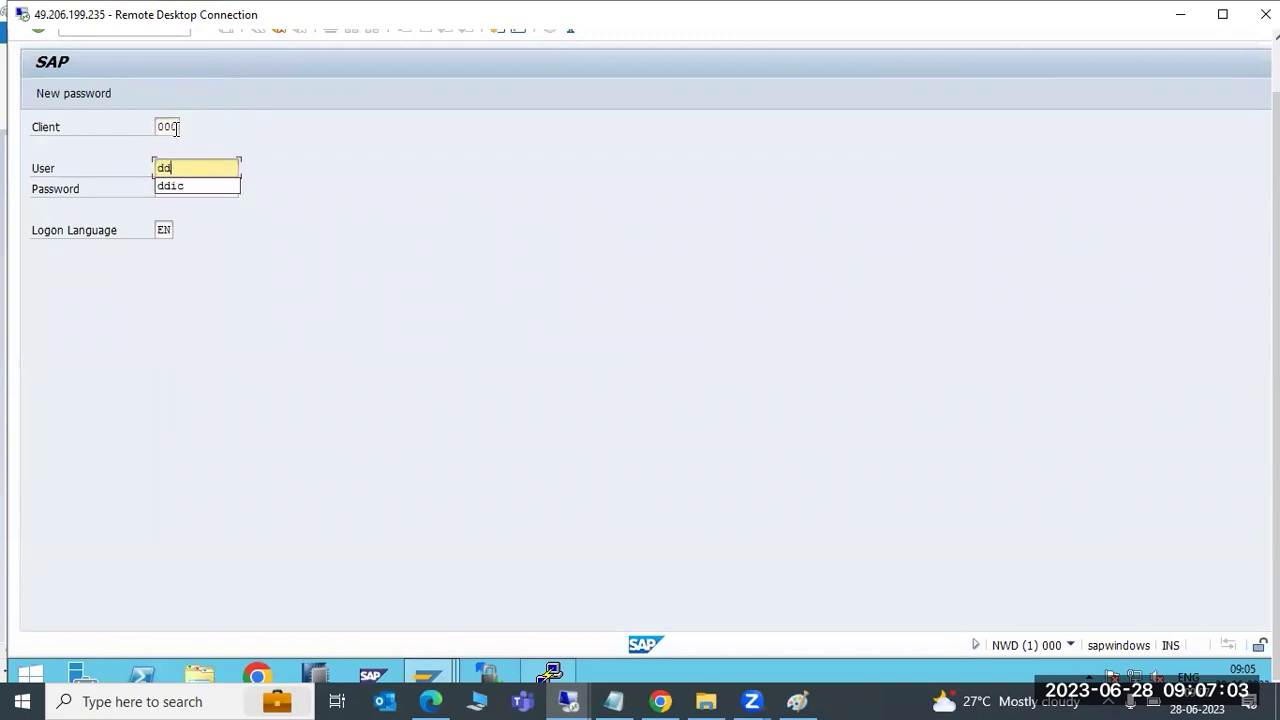
key("Tab")
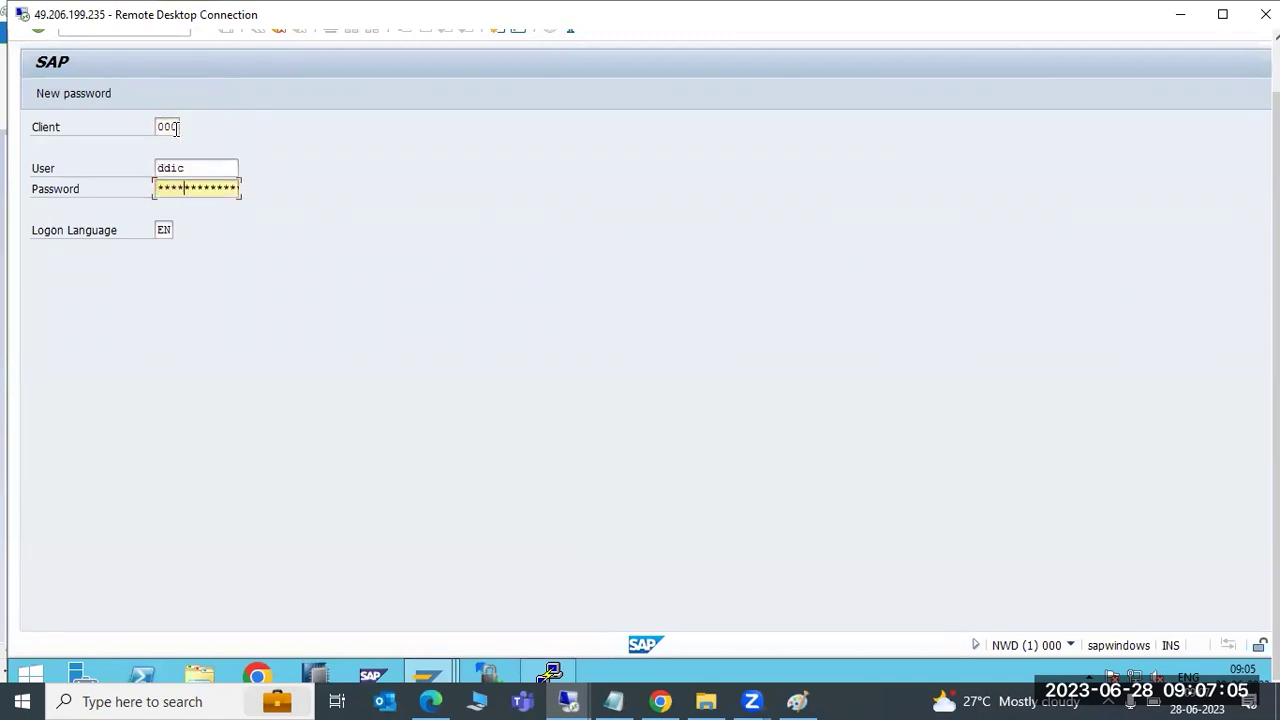
key("Return")
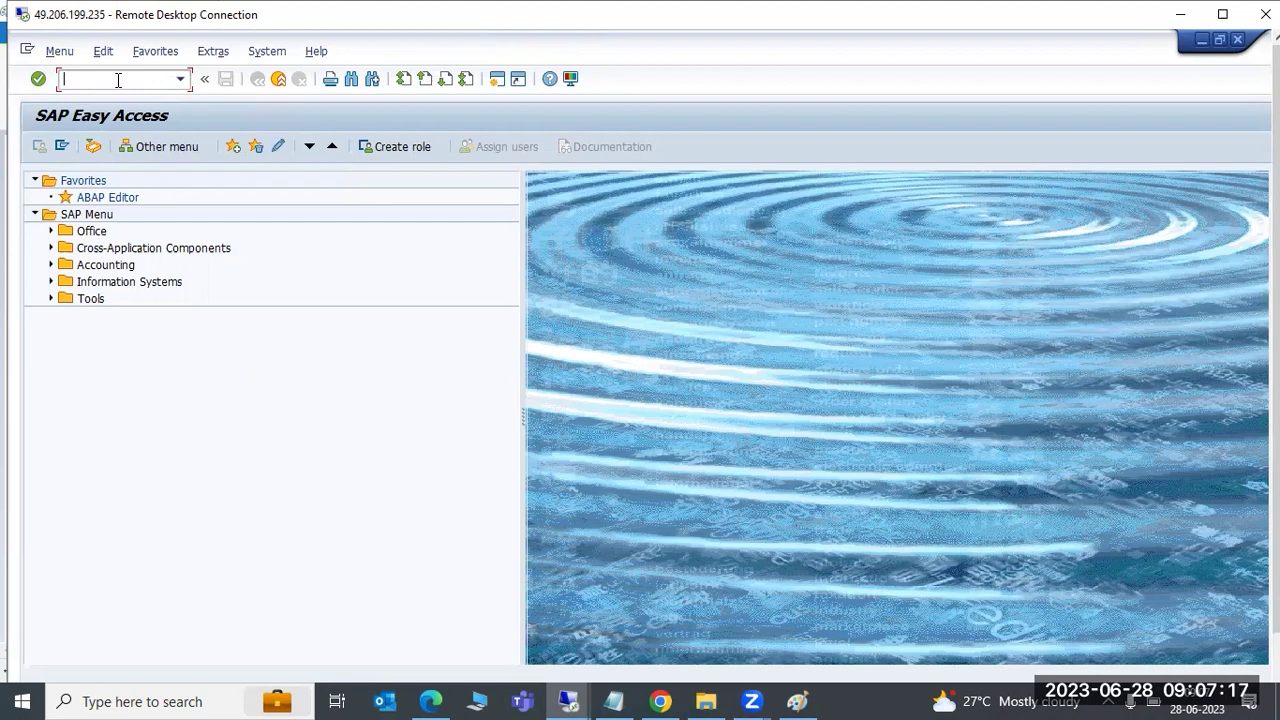
Run STMS and review the DOMAIN_NWD system overview, selecting the ECP and NWD rows
type("ms")
key("Return")
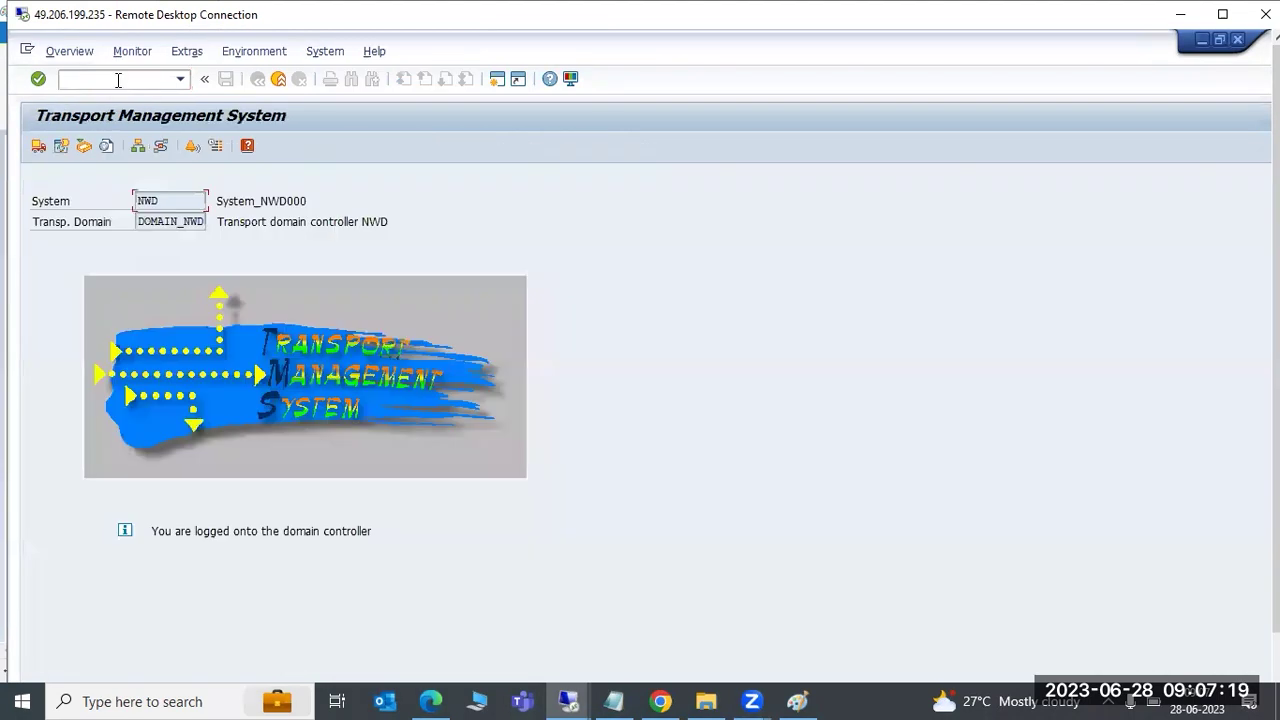
left_click(137, 146)
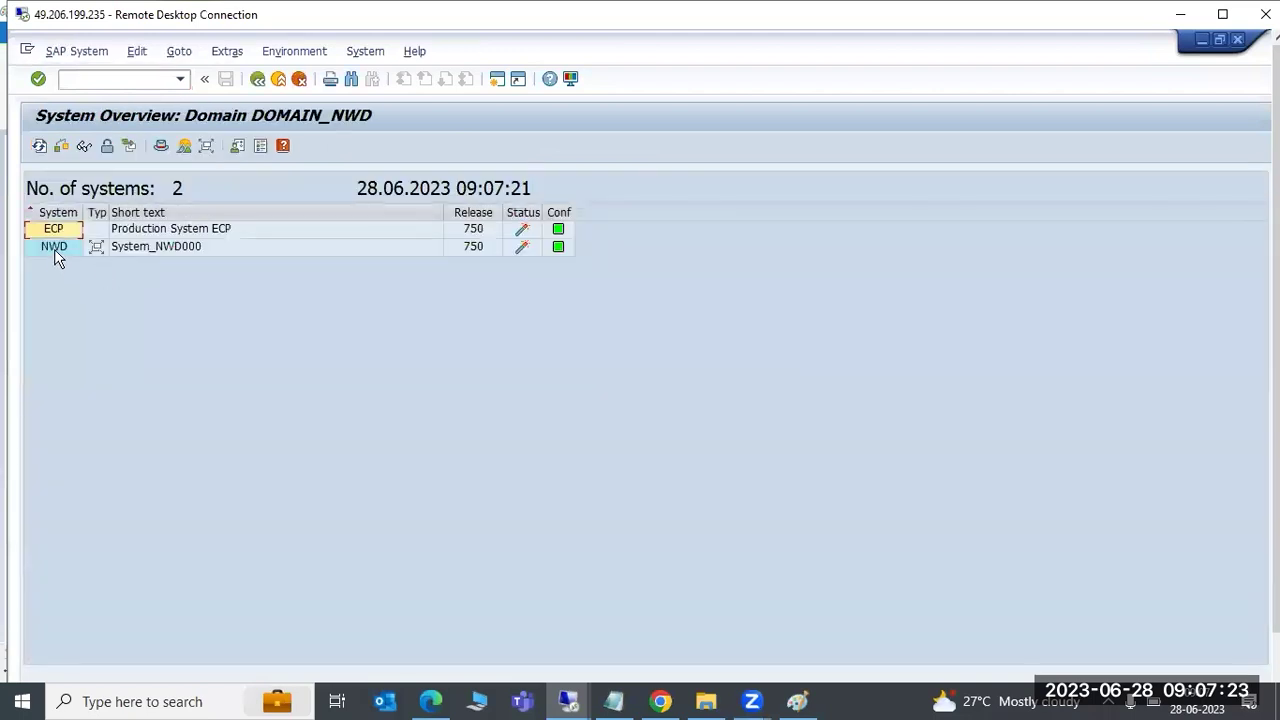
left_click(54, 249)
left_click(60, 230)
left_click(58, 247)
left_click(62, 231)
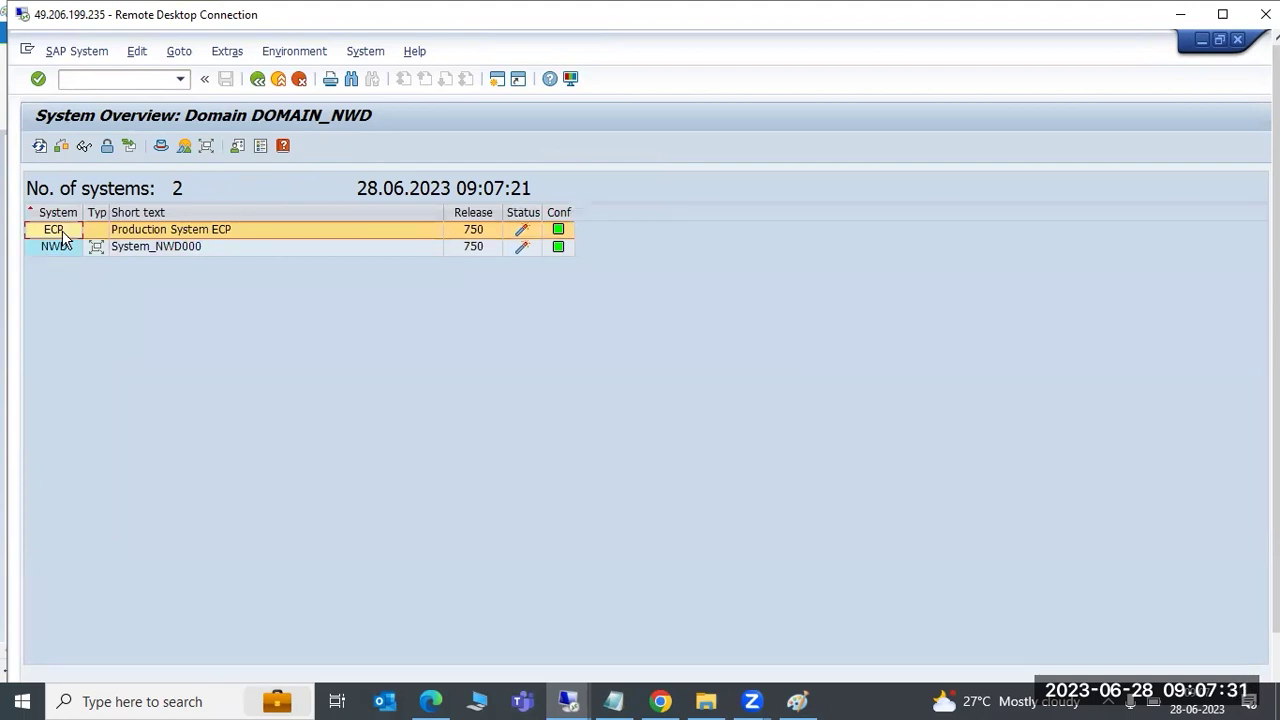
left_click(55, 247)
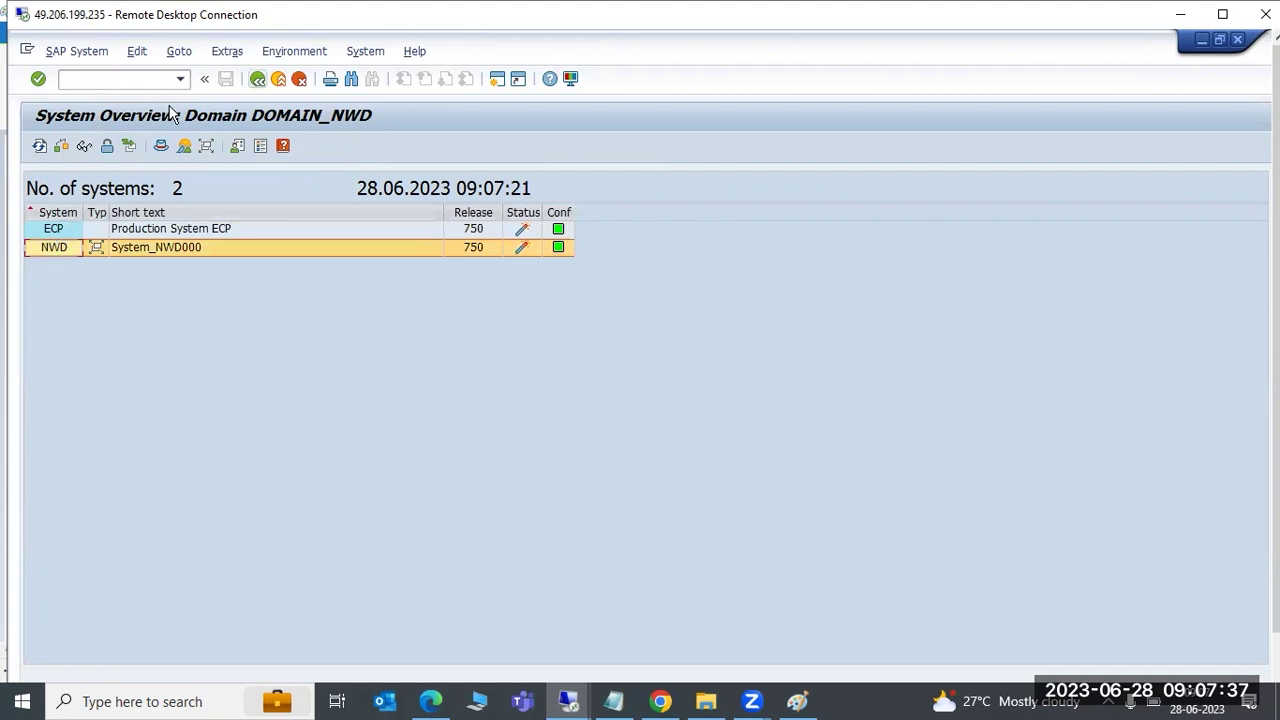
Return to the Transport Management start screen and highlight the transport domain name
key("F3")
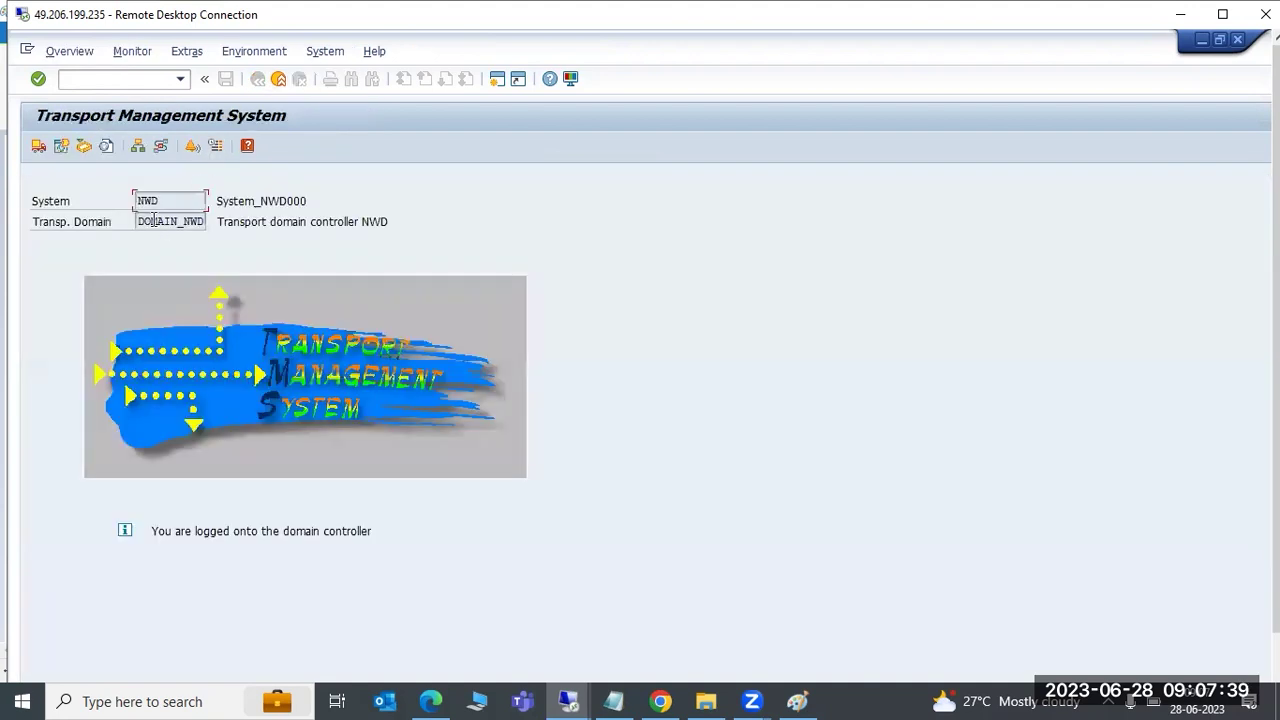
left_click_drag(147, 221, 203, 222)
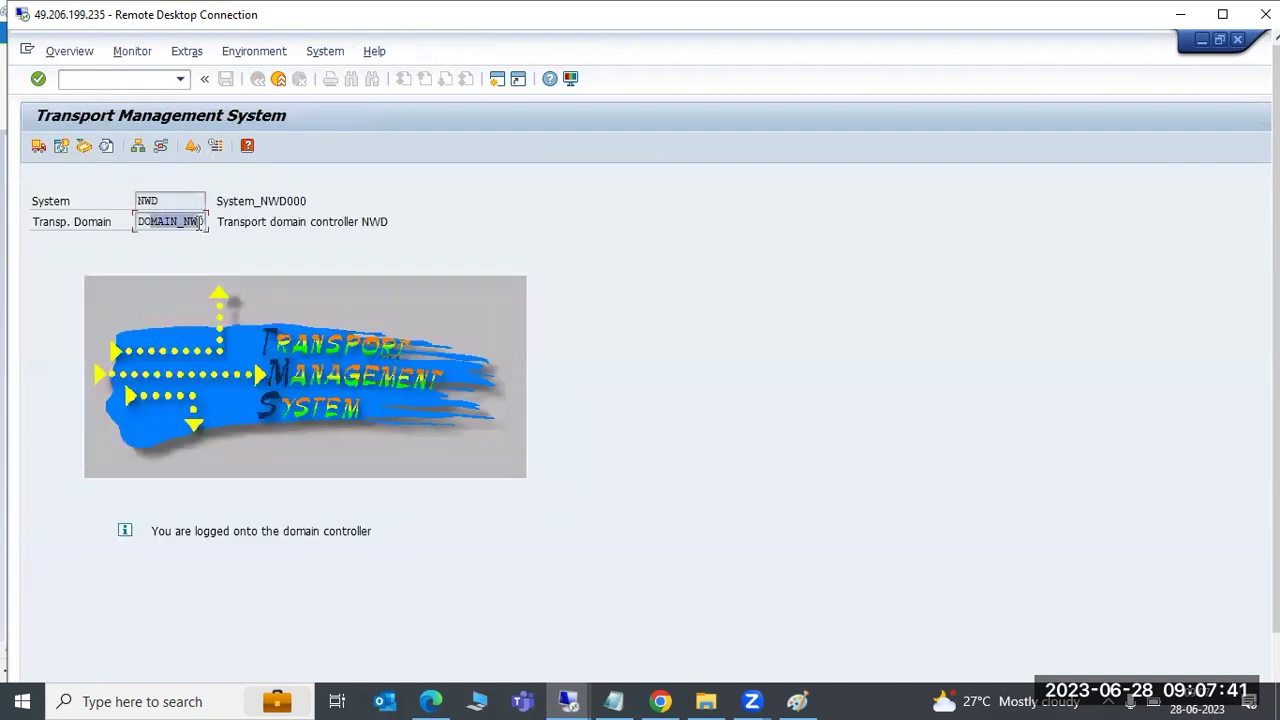
left_click_drag(1276, 200, 1276, 250)
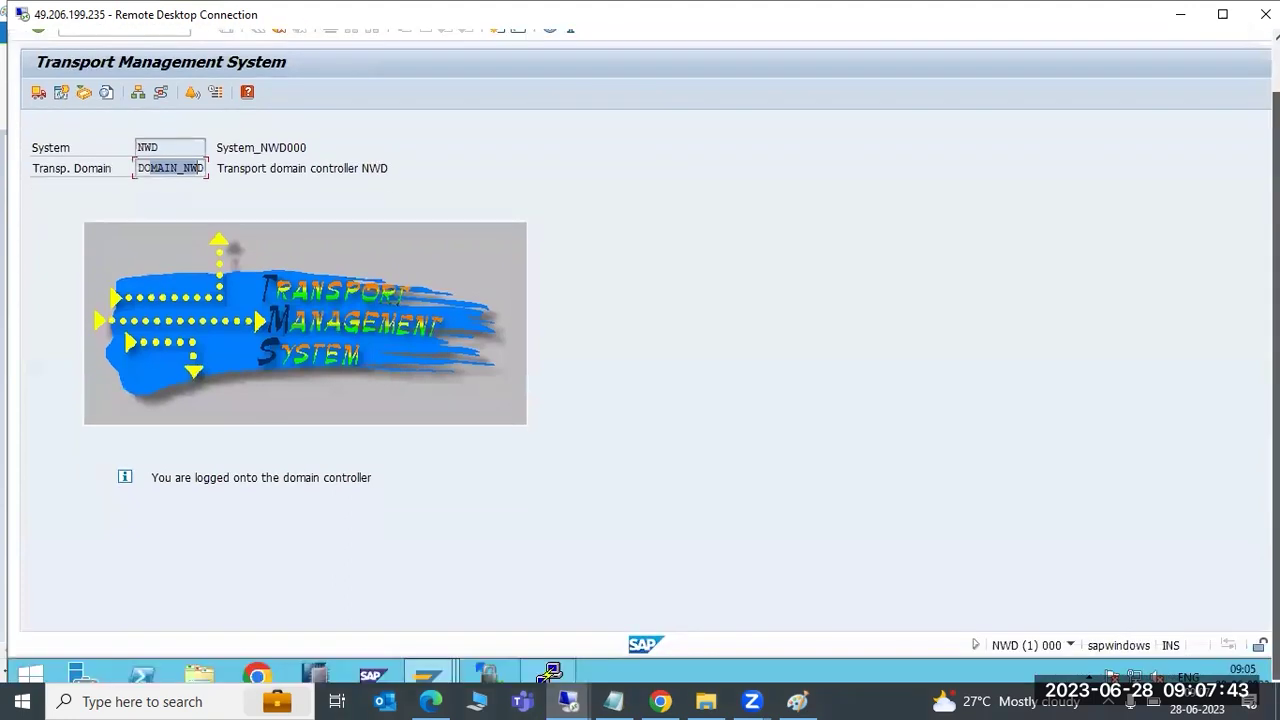
Add the Paint notes '2)Add the systems into DC?', '000' and 'STMS DOMAIN_NWD save it'
left_click(797, 701)
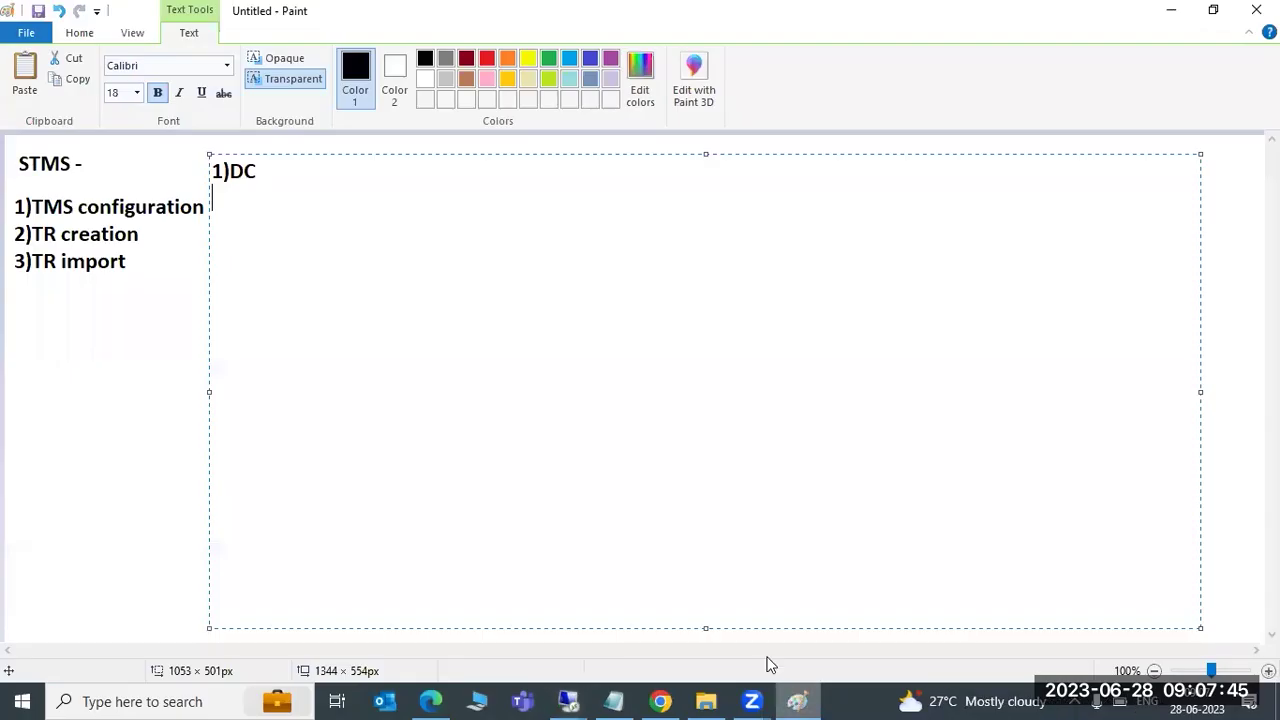
key("Return")
type("2")
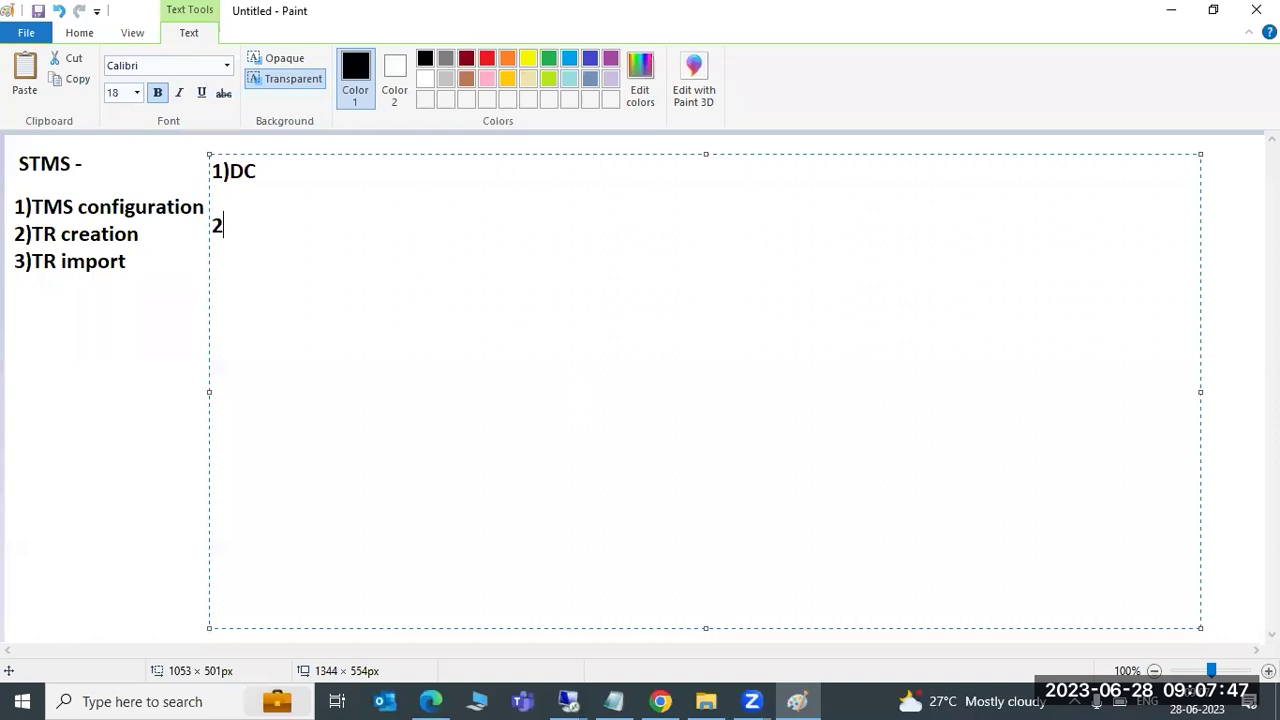
type(")Add th")
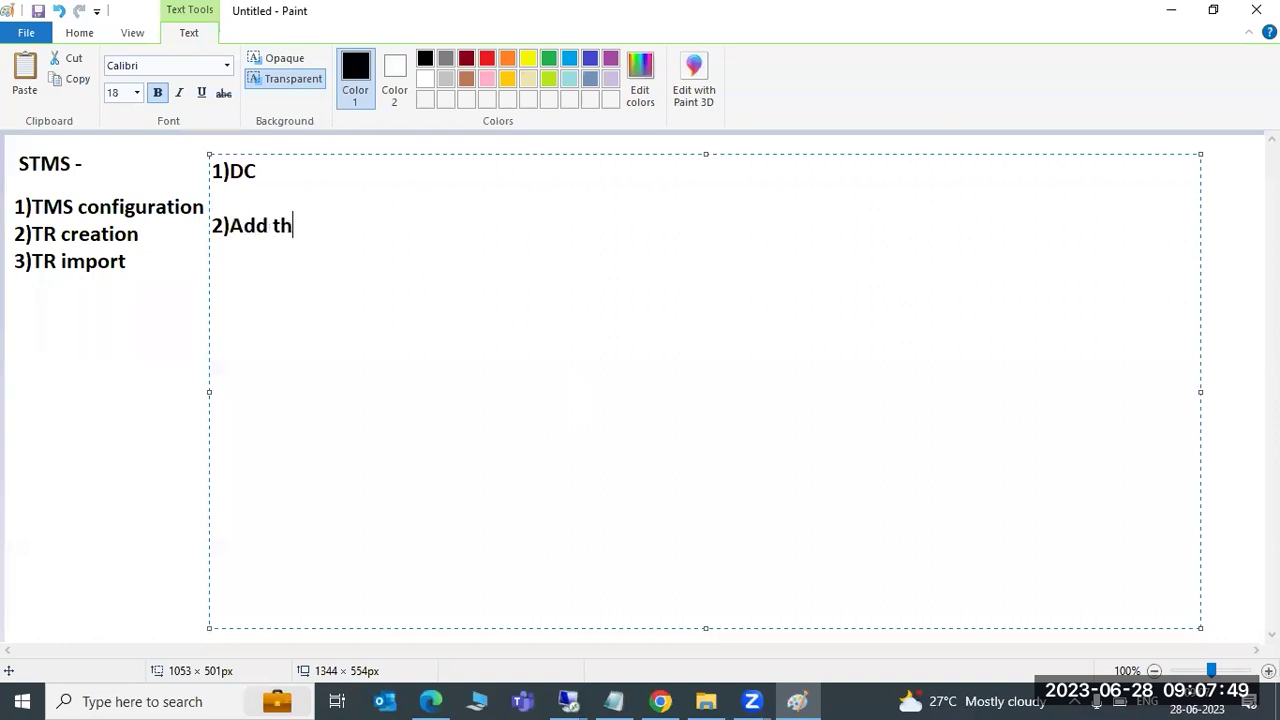
type("e systems into DC")
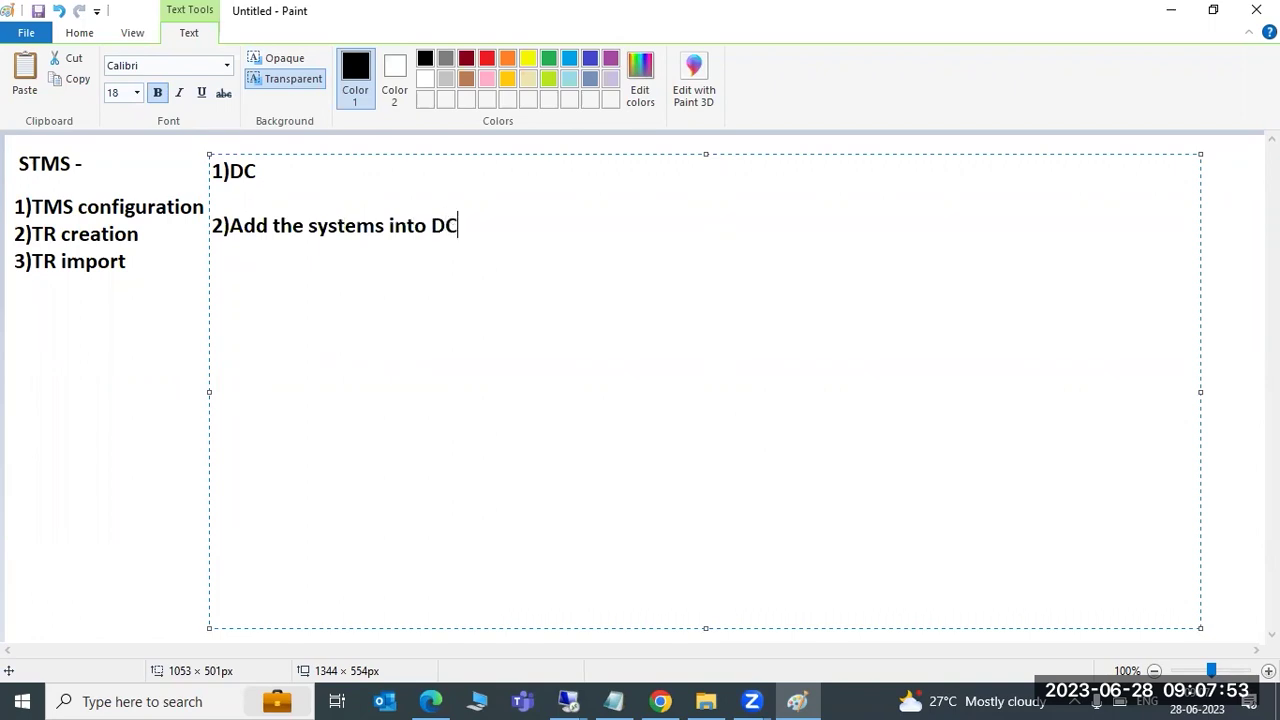
type("?")
key("Return")
key("Return")
type("000")
key("Return")
type("STMS ")
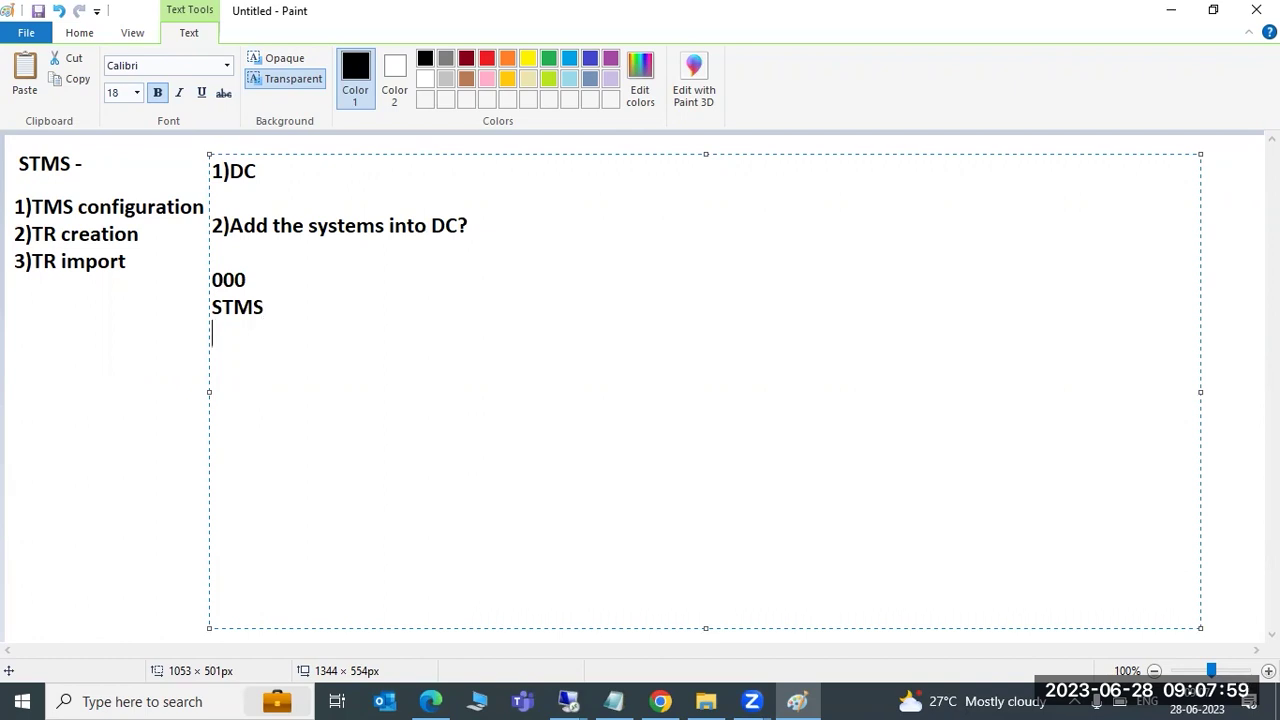
type("DOMAIN")
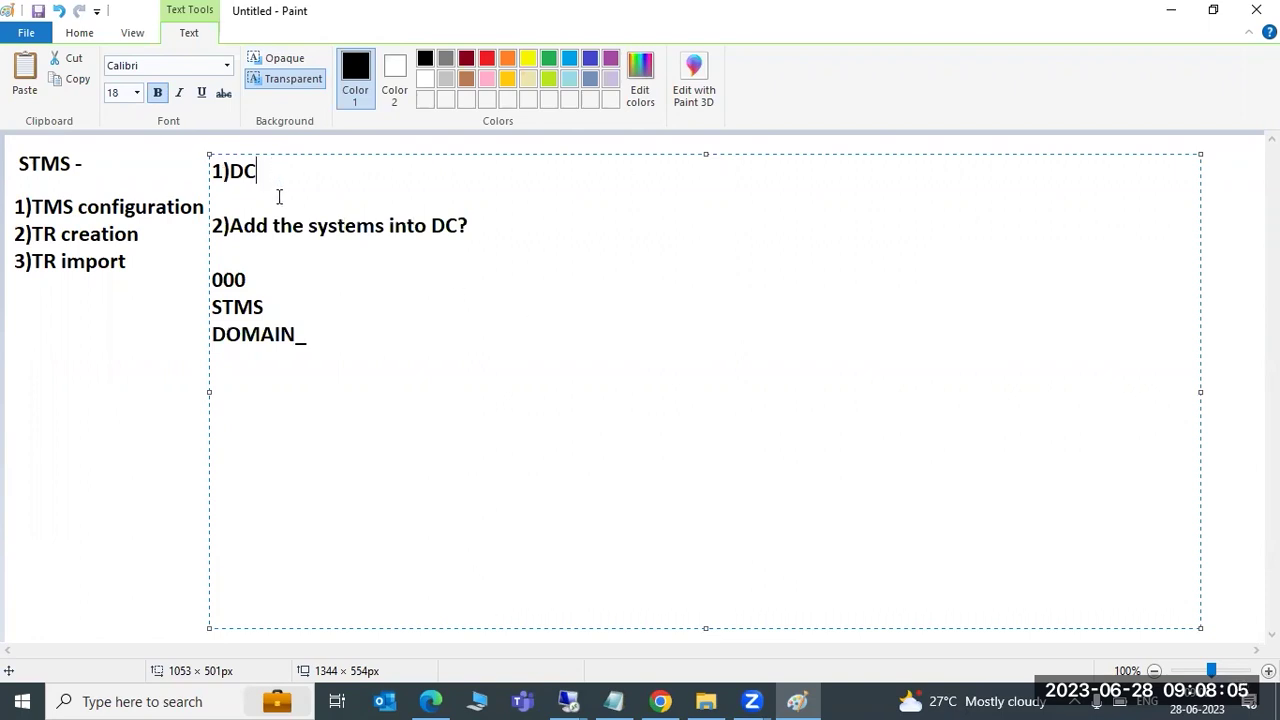
type("_NWD ")
type("save it")
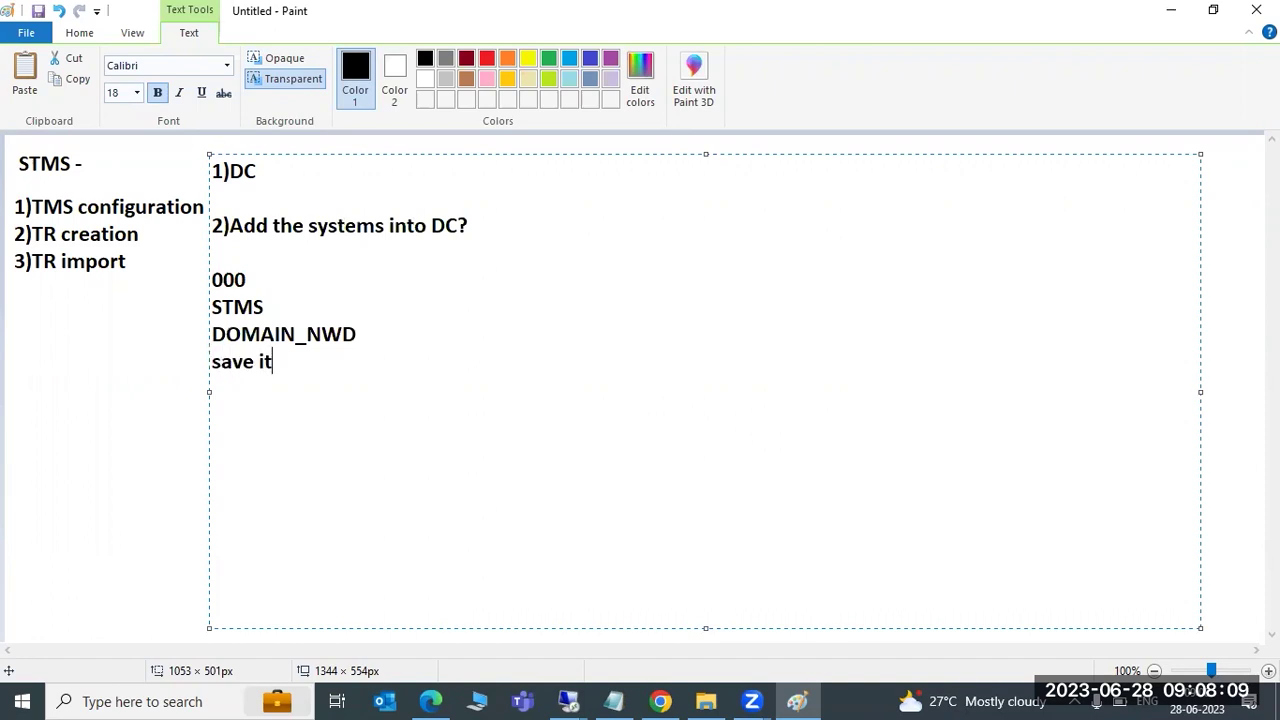
Select the new note lines, then switch back to the remote SAP session
left_click_drag(293, 364, 214, 282)
left_click(265, 168)
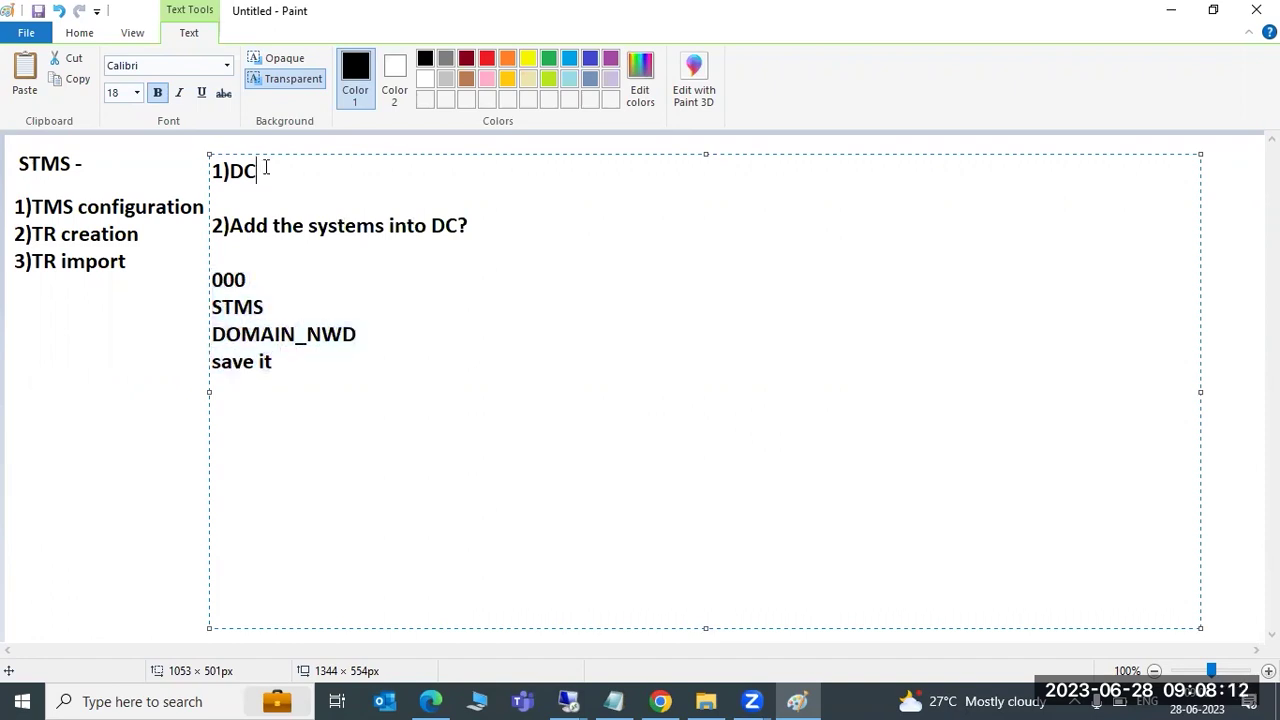
left_click(568, 701)
left_click(489, 624)
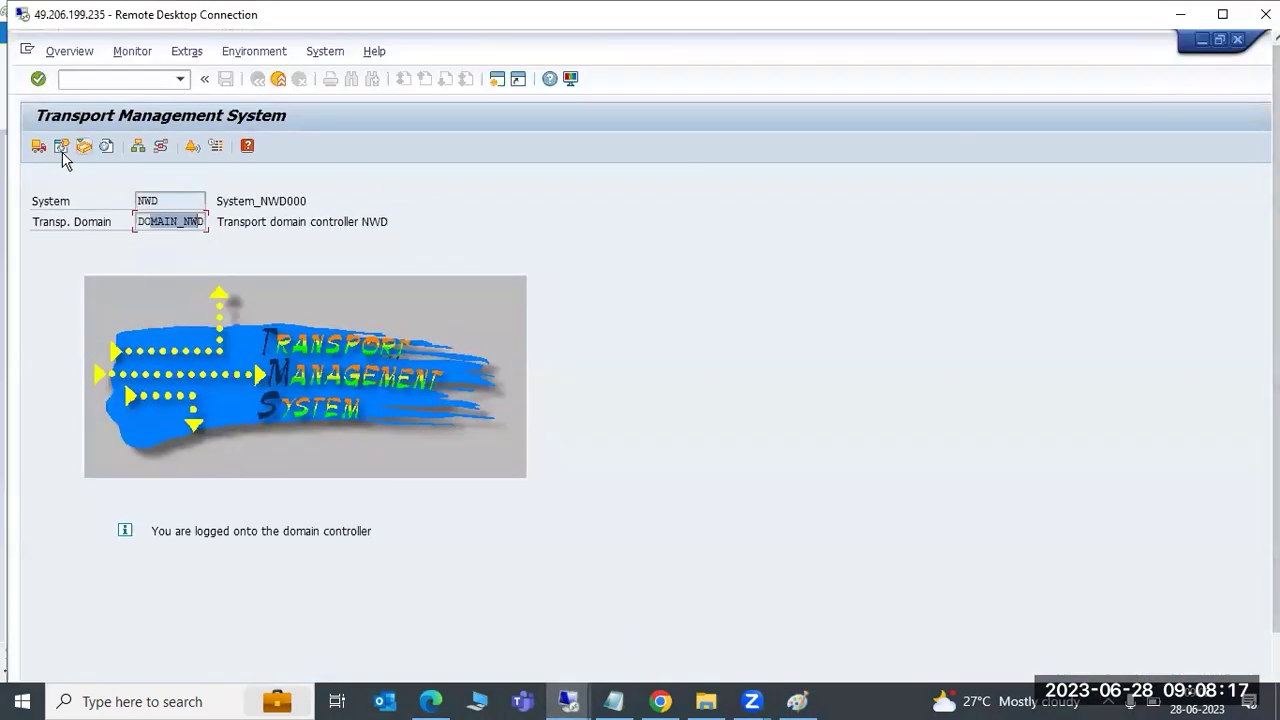
left_click(138, 147)
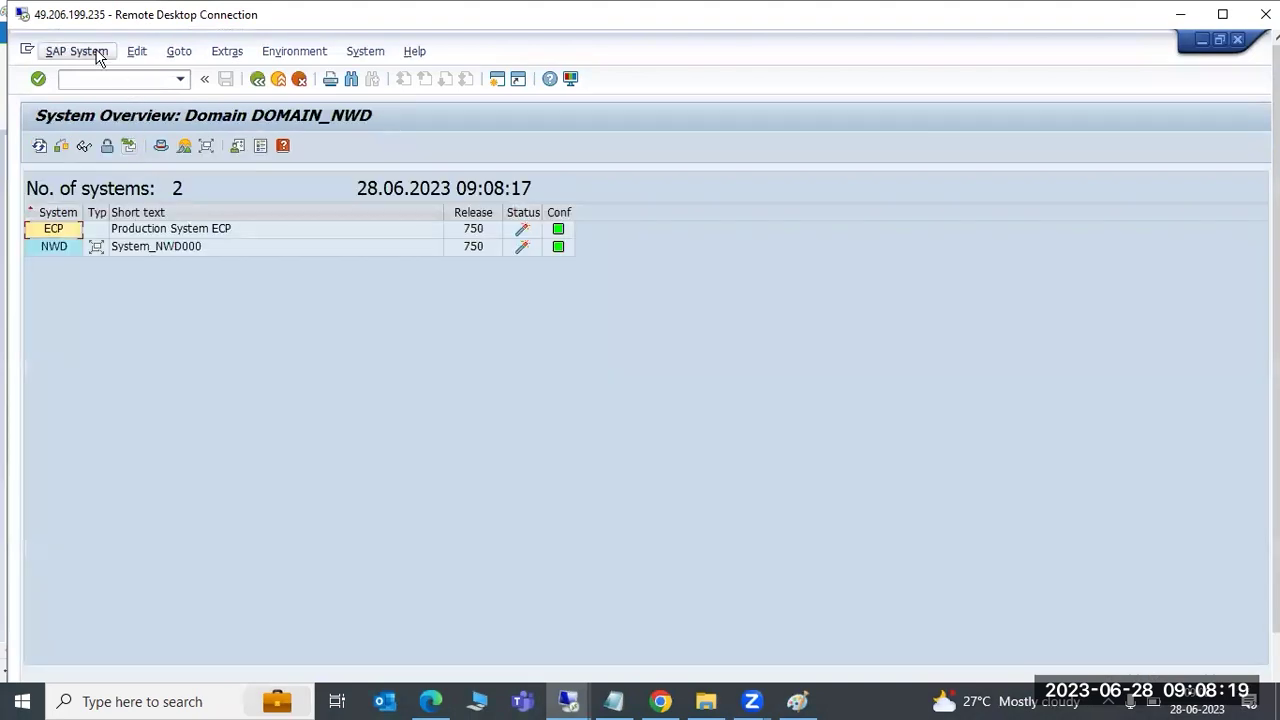
left_click(99, 52)
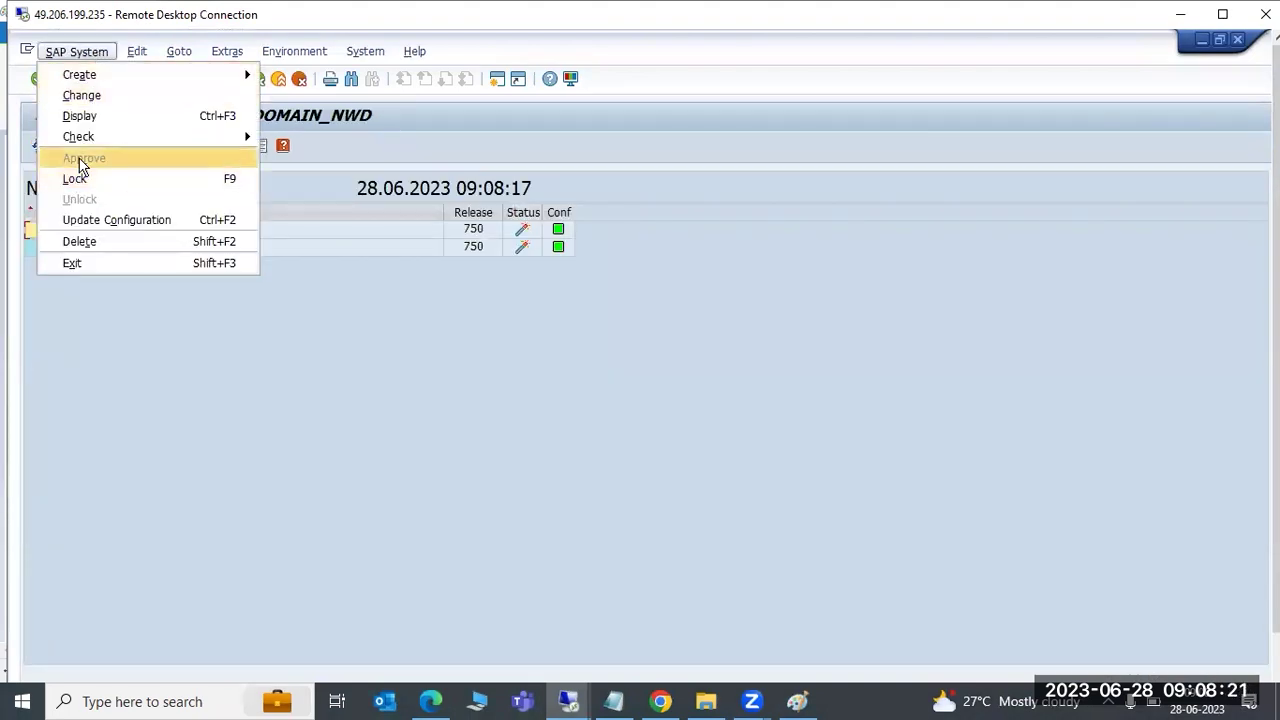
left_click(398, 251)
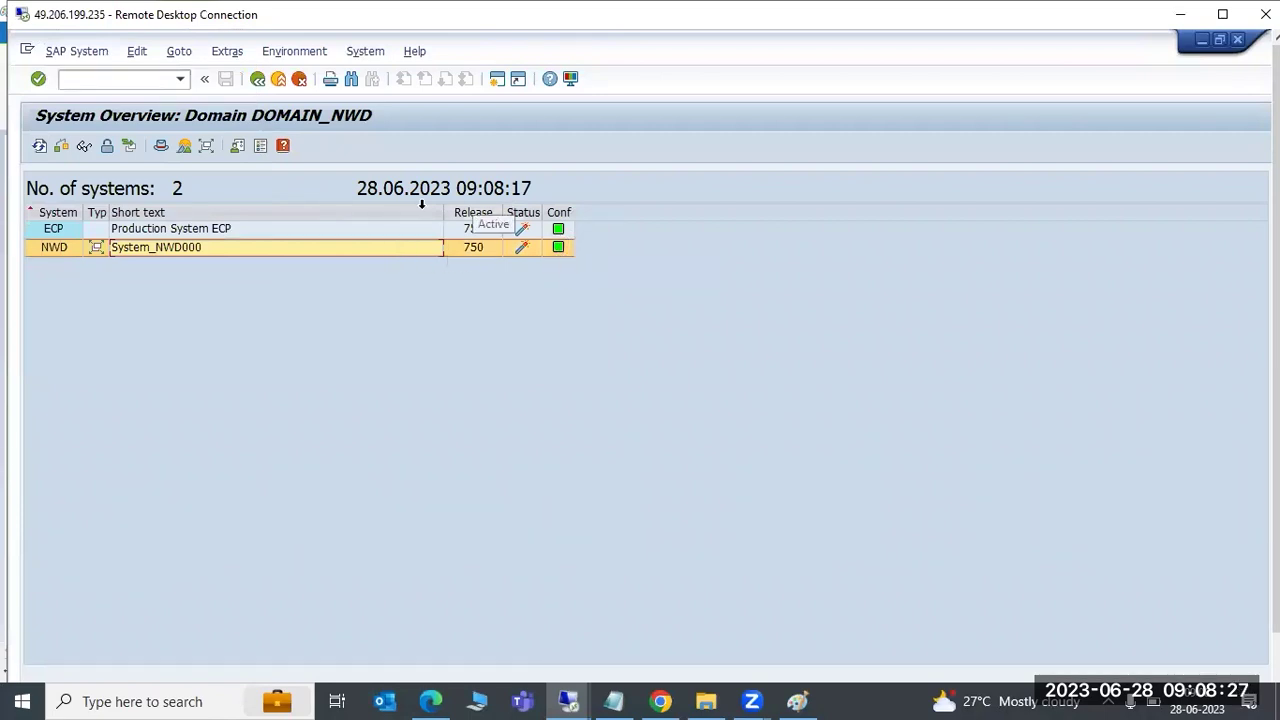
left_click(257, 78)
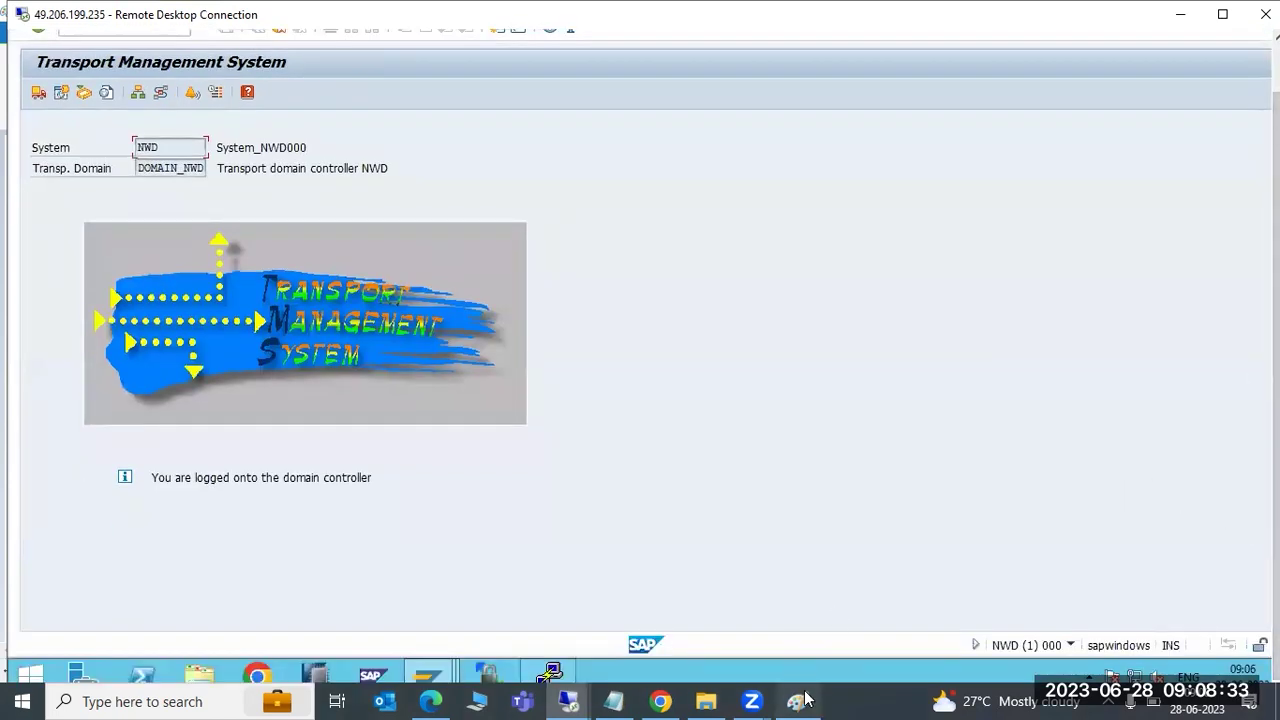
Highlight the domain-controller notes in Paint: 'Add the systems into DC?', 1)DC, and 000 through 'save it'
left_click(797, 700)
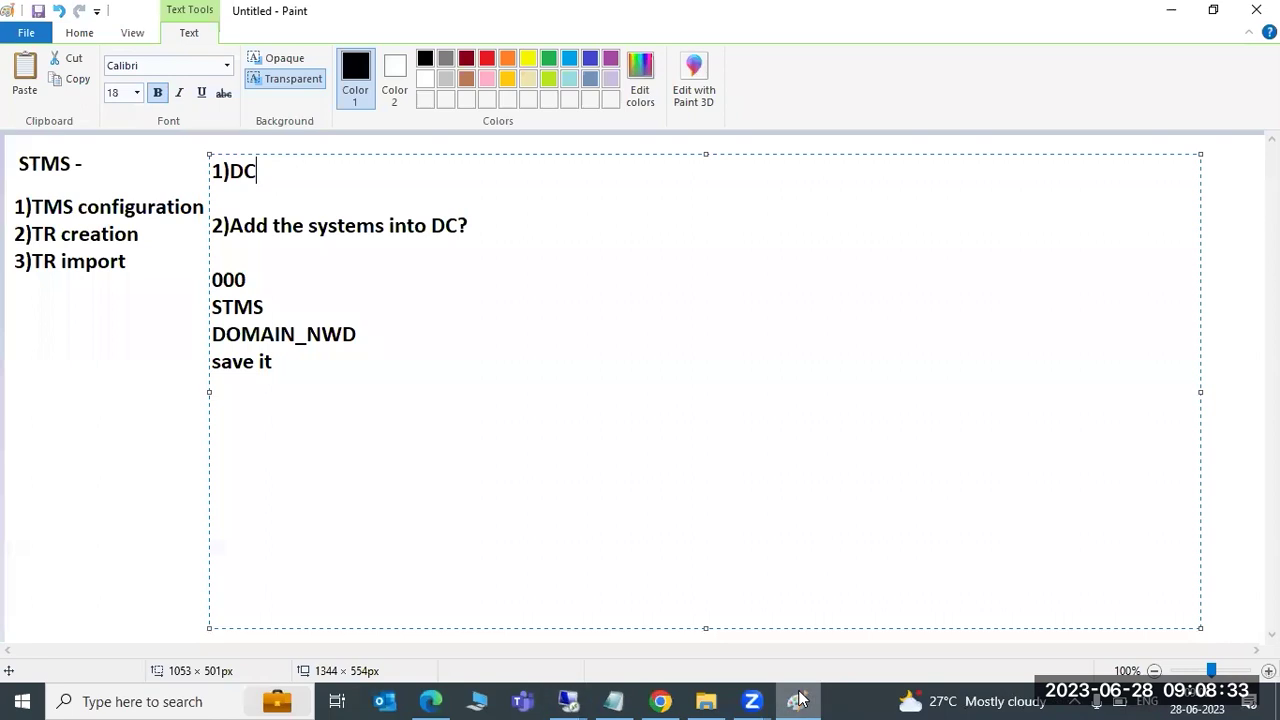
left_click_drag(233, 225, 462, 238)
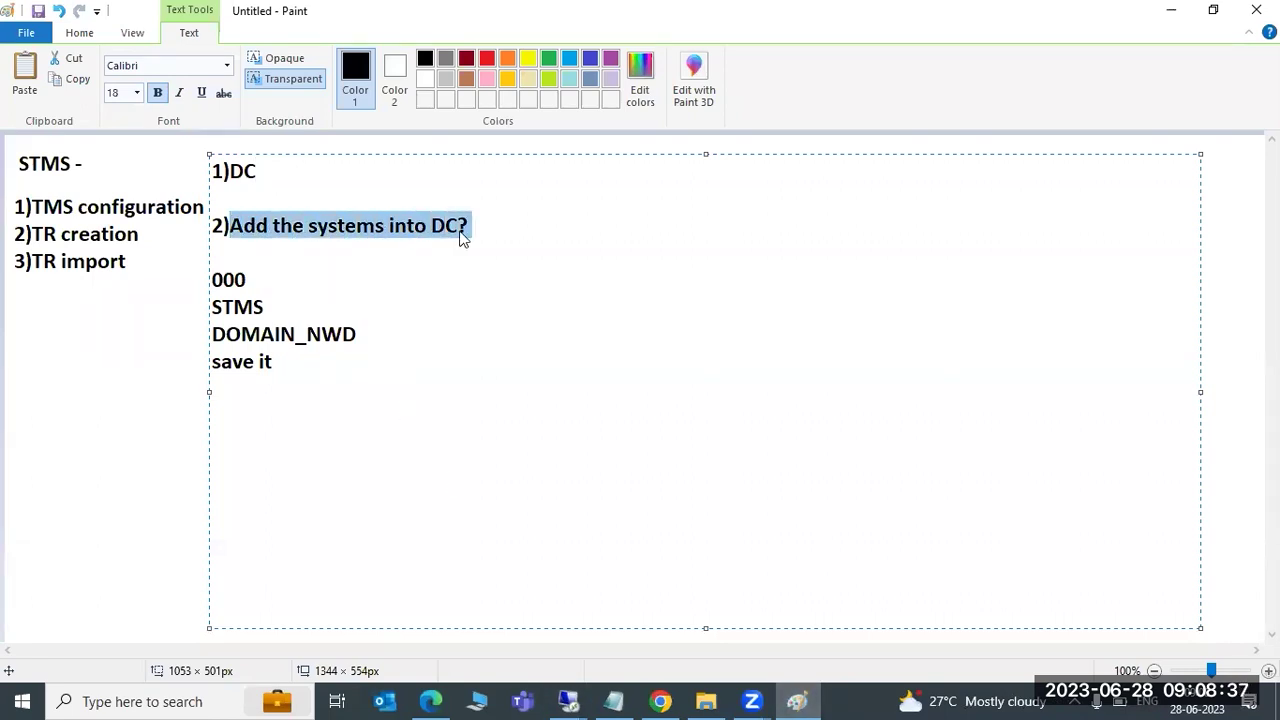
left_click(401, 221)
left_click_drag(357, 226, 468, 230)
left_click(370, 228)
left_click_drag(357, 226, 449, 228)
left_click(343, 223)
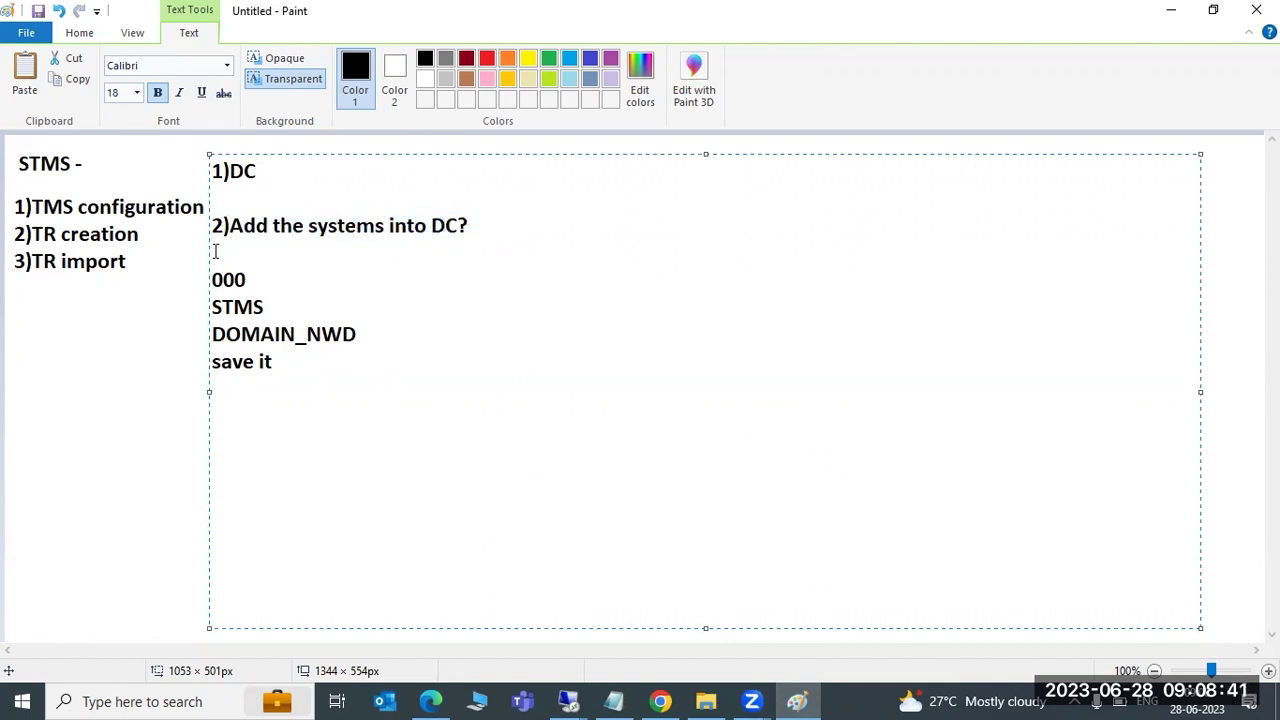
left_click_drag(223, 226, 464, 244)
left_click_drag(314, 365, 212, 278)
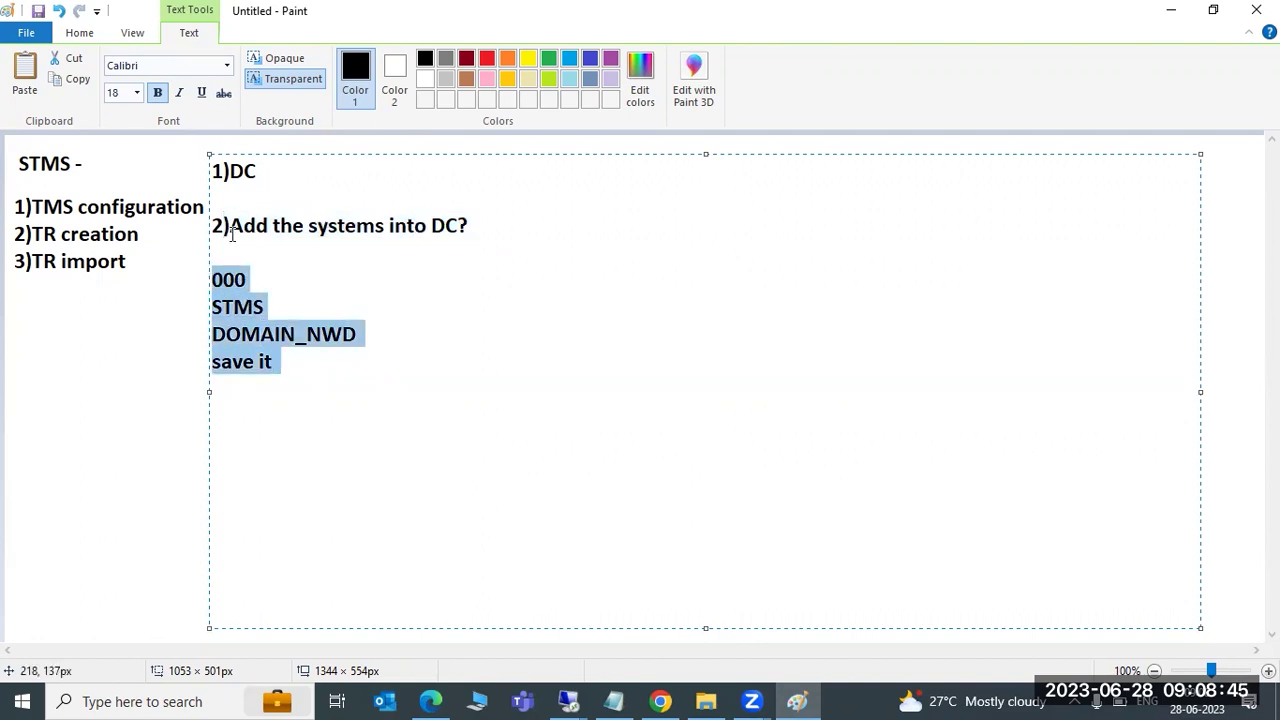
left_click(278, 176)
left_click_drag(278, 176, 212, 171)
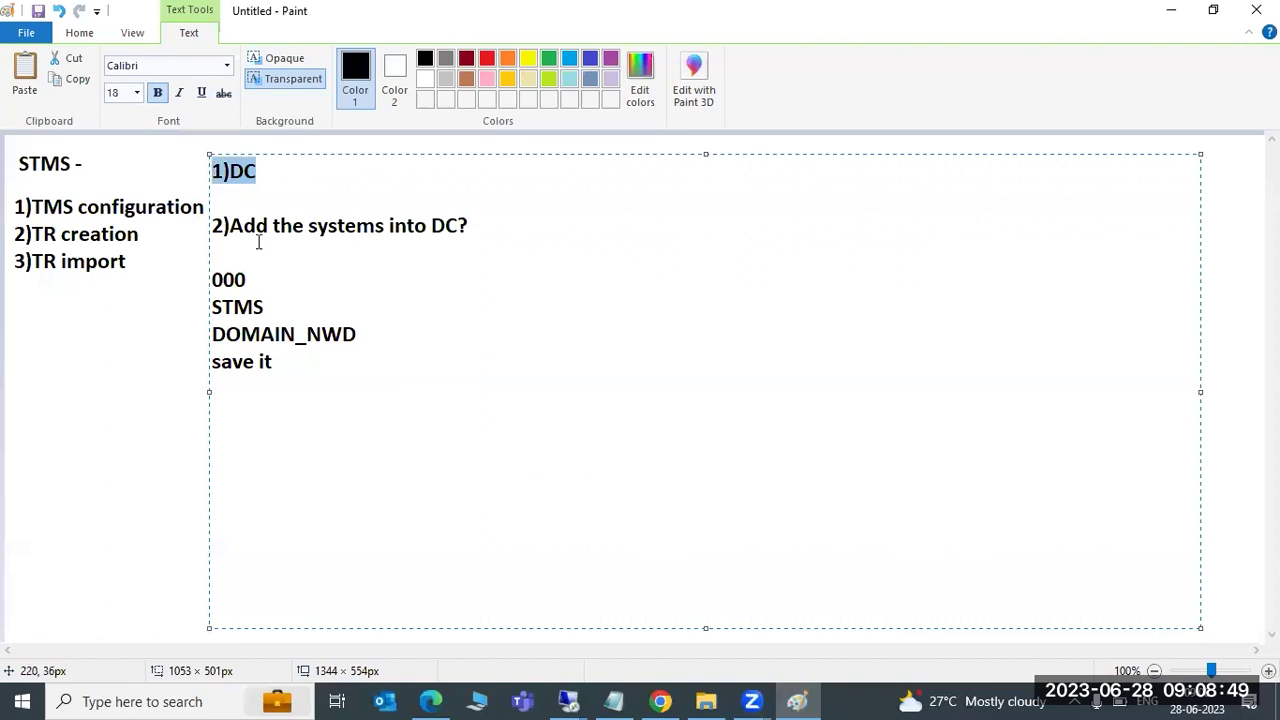
left_click(286, 381)
left_click_drag(264, 361, 211, 283)
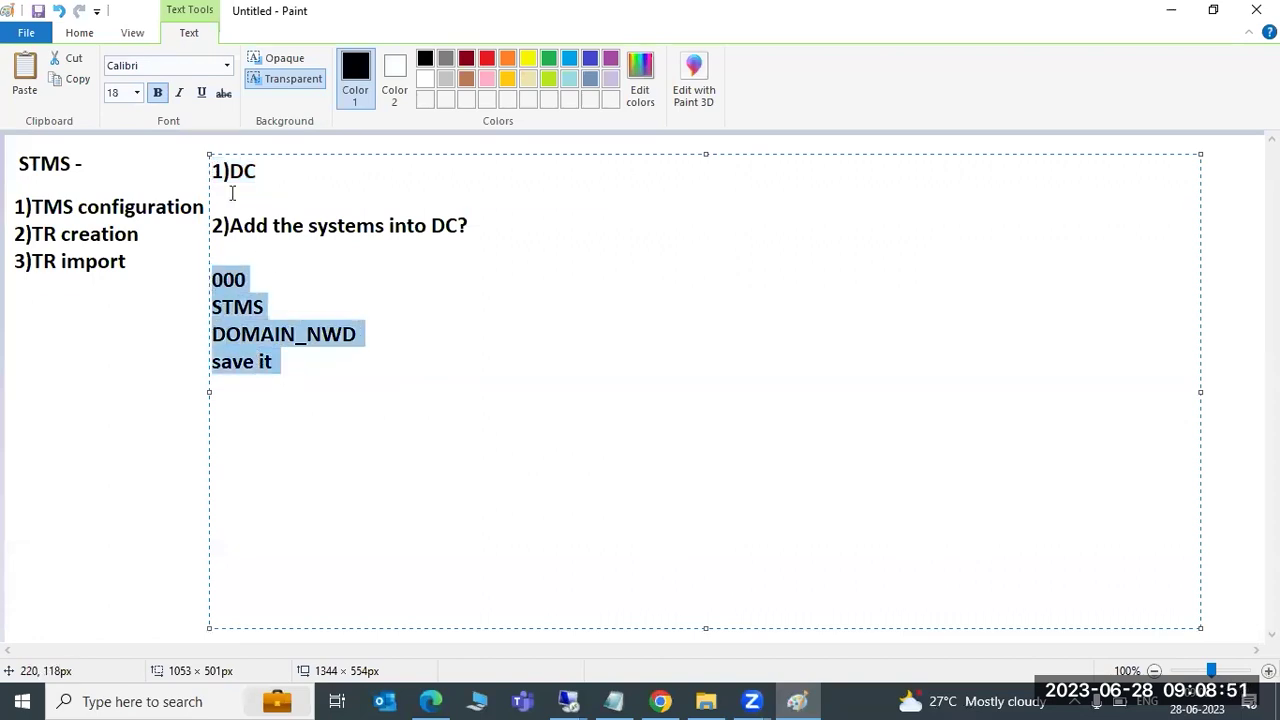
left_click(271, 174)
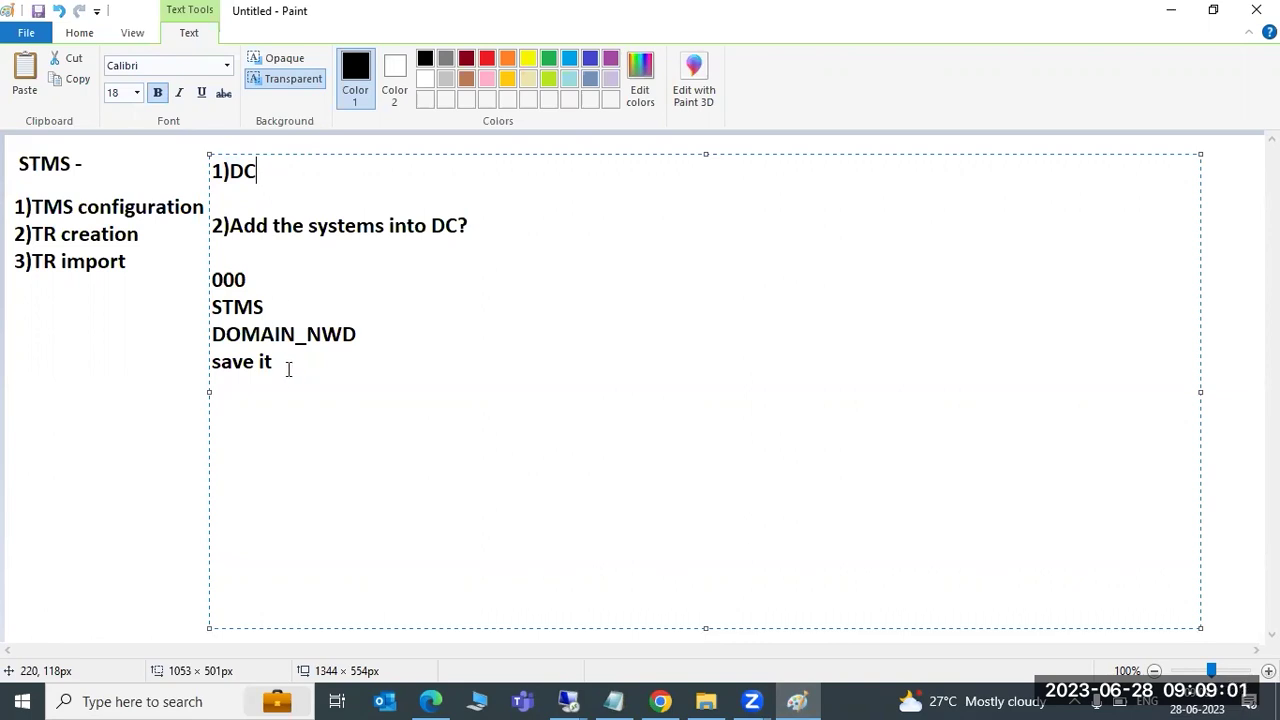
Select all the domain-controller note text and delete it
left_click_drag(291, 371, 211, 263)
left_click_drag(260, 173, 208, 170)
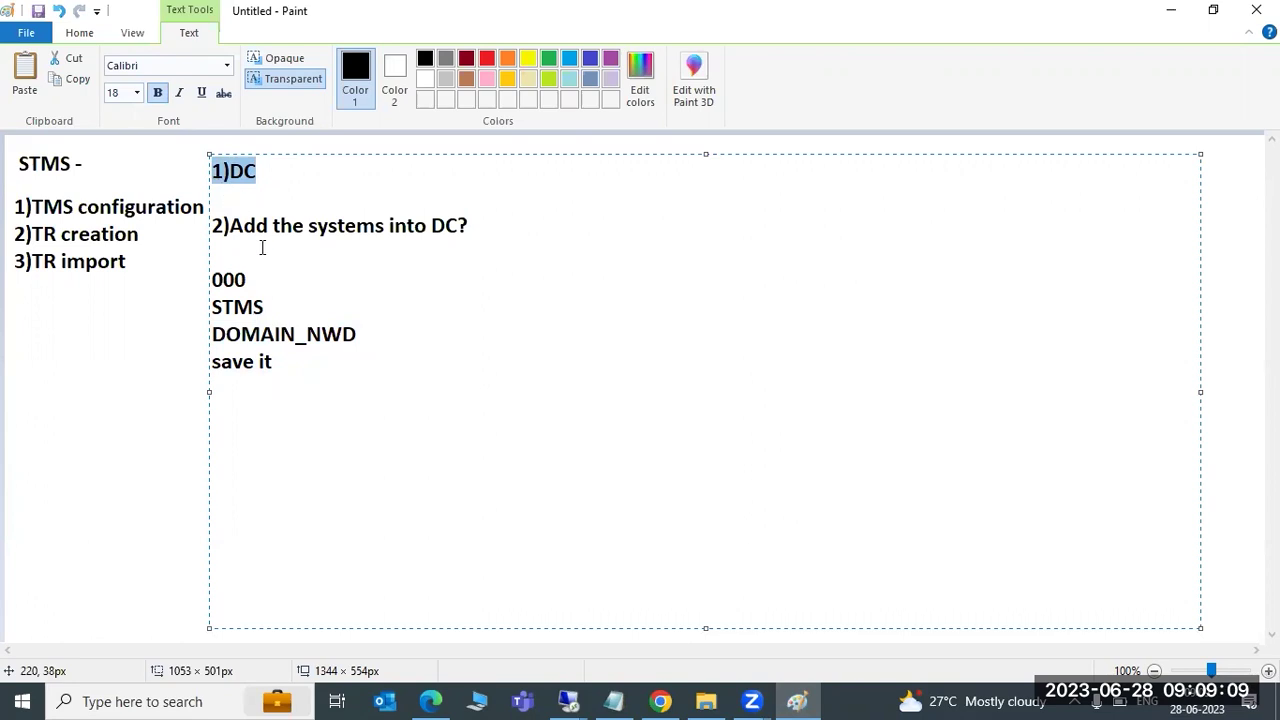
left_click(279, 383)
left_click_drag(279, 383, 205, 158)
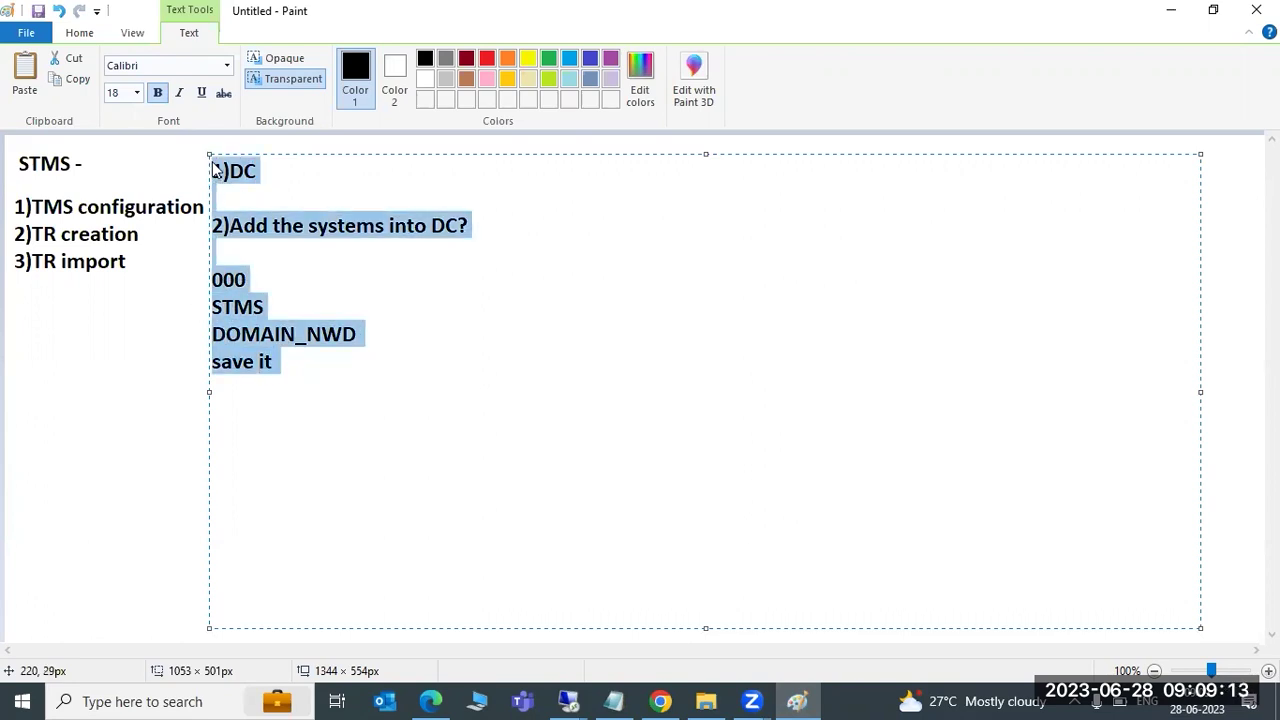
key("Delete")
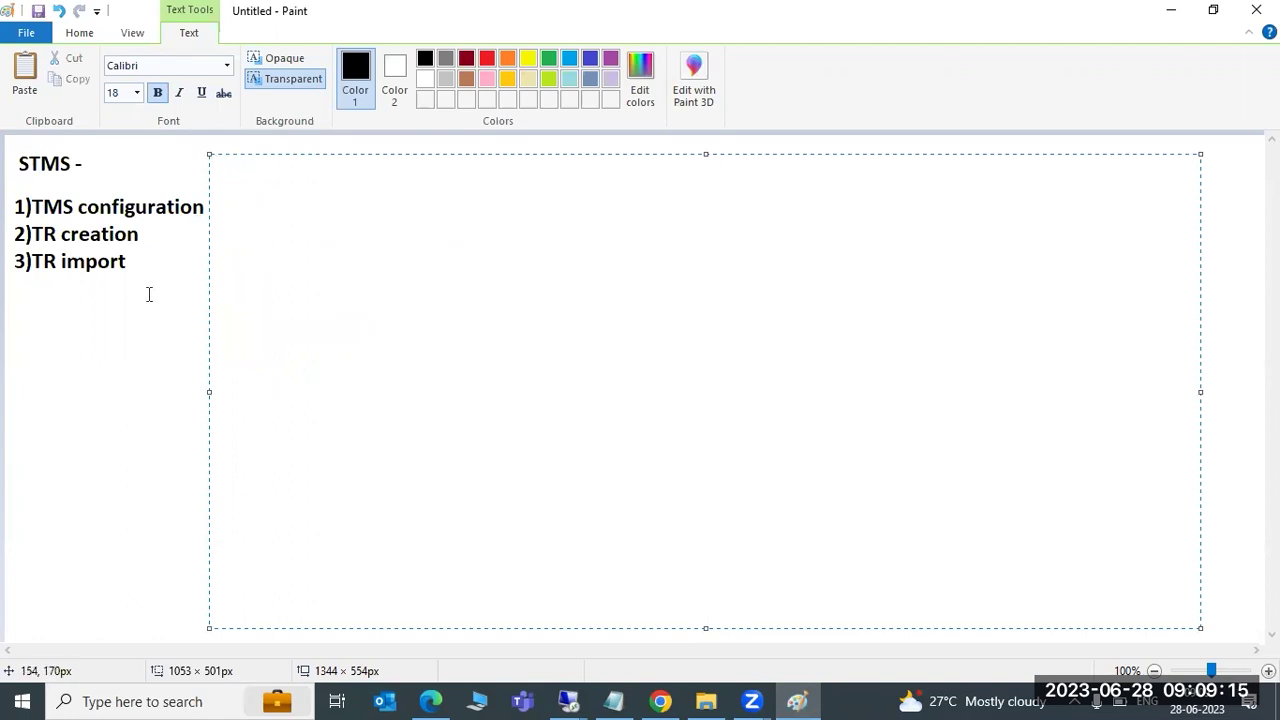
left_click(148, 294)
Draw a straight arrow pointing right from '2)TR creation'
left_click_drag(277, 165, 388, 165)
left_click(258, 251)
left_click(356, 60)
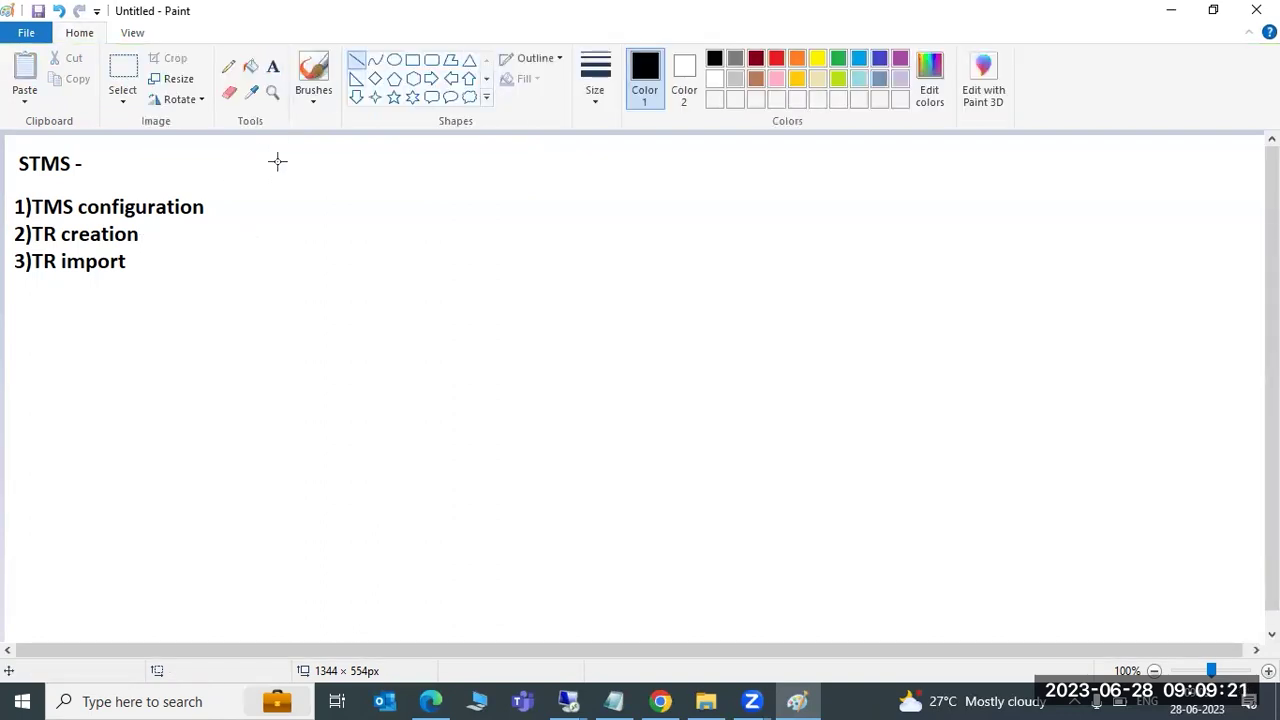
left_click_drag(156, 233, 310, 230)
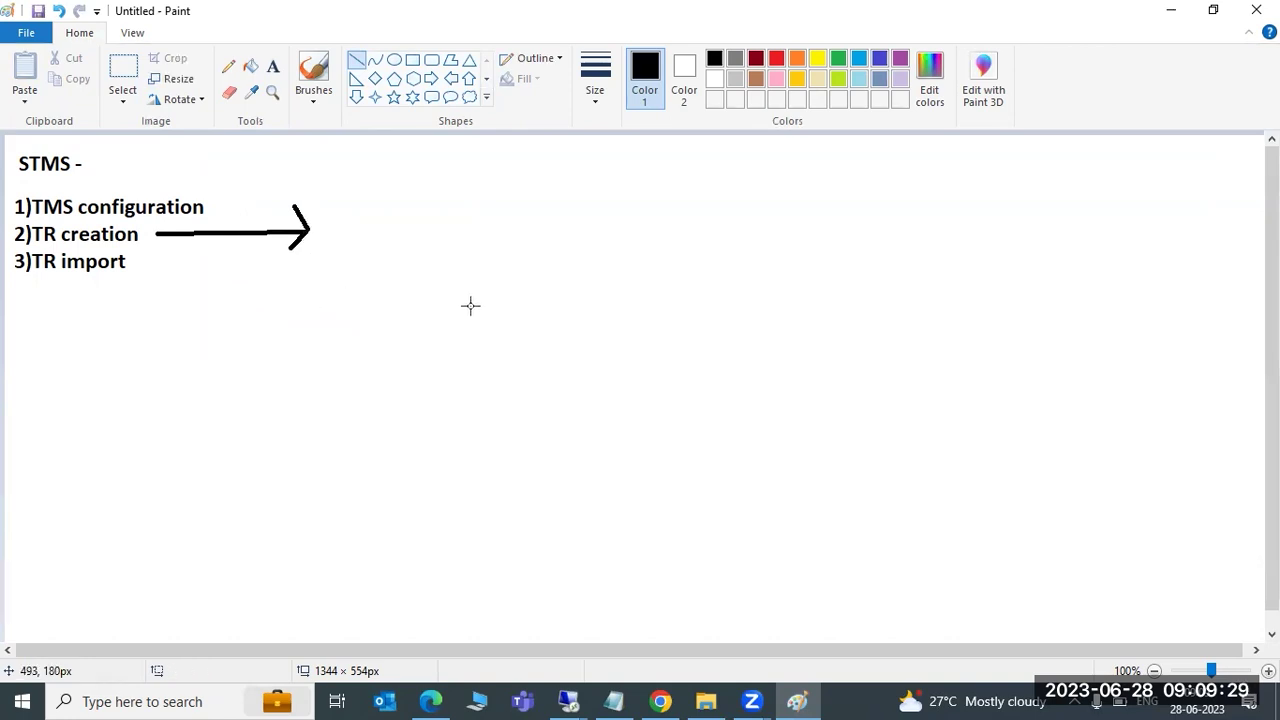
left_click(568, 700)
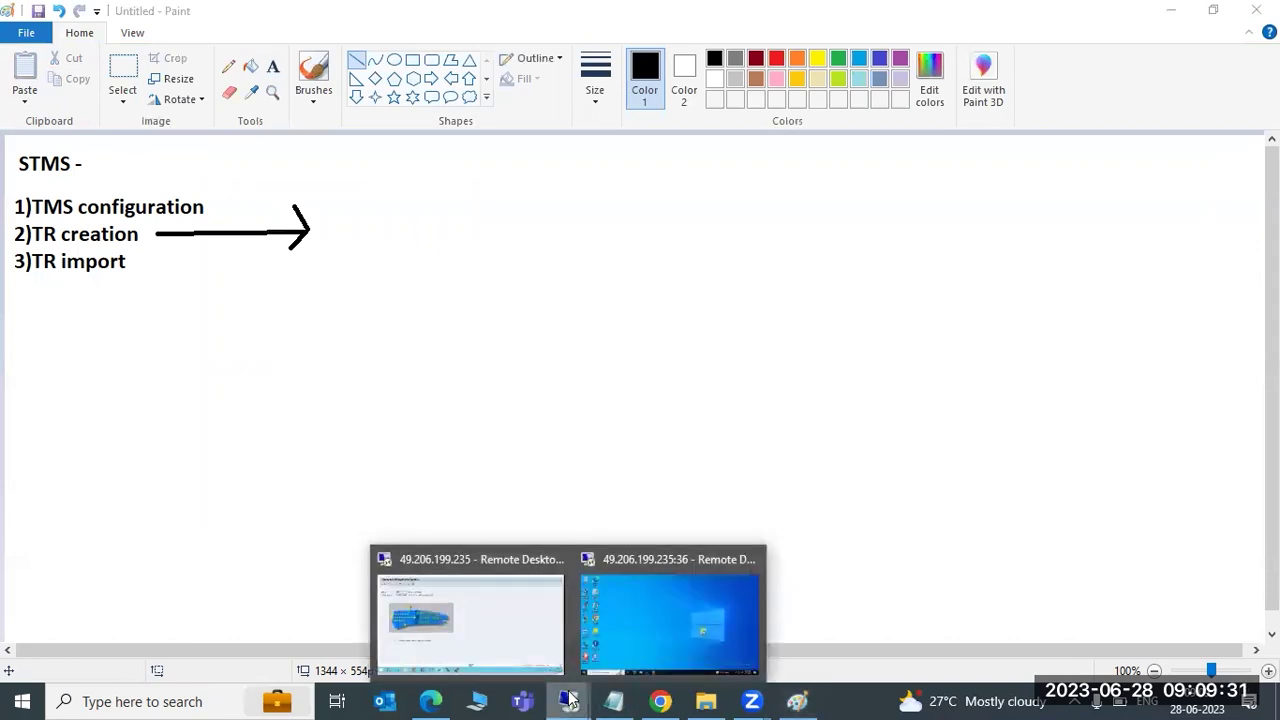
Leave Transport Management System and log off the current SAP session
left_click(512, 588)
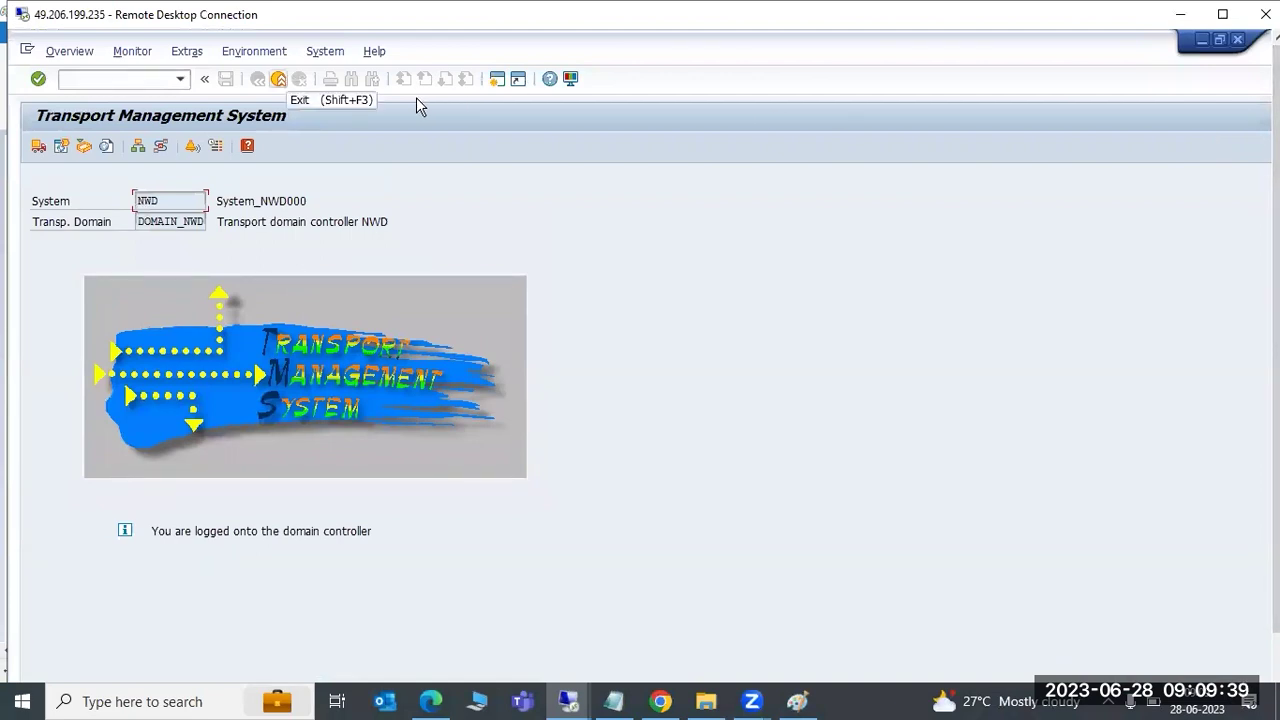
key("shift+F3")
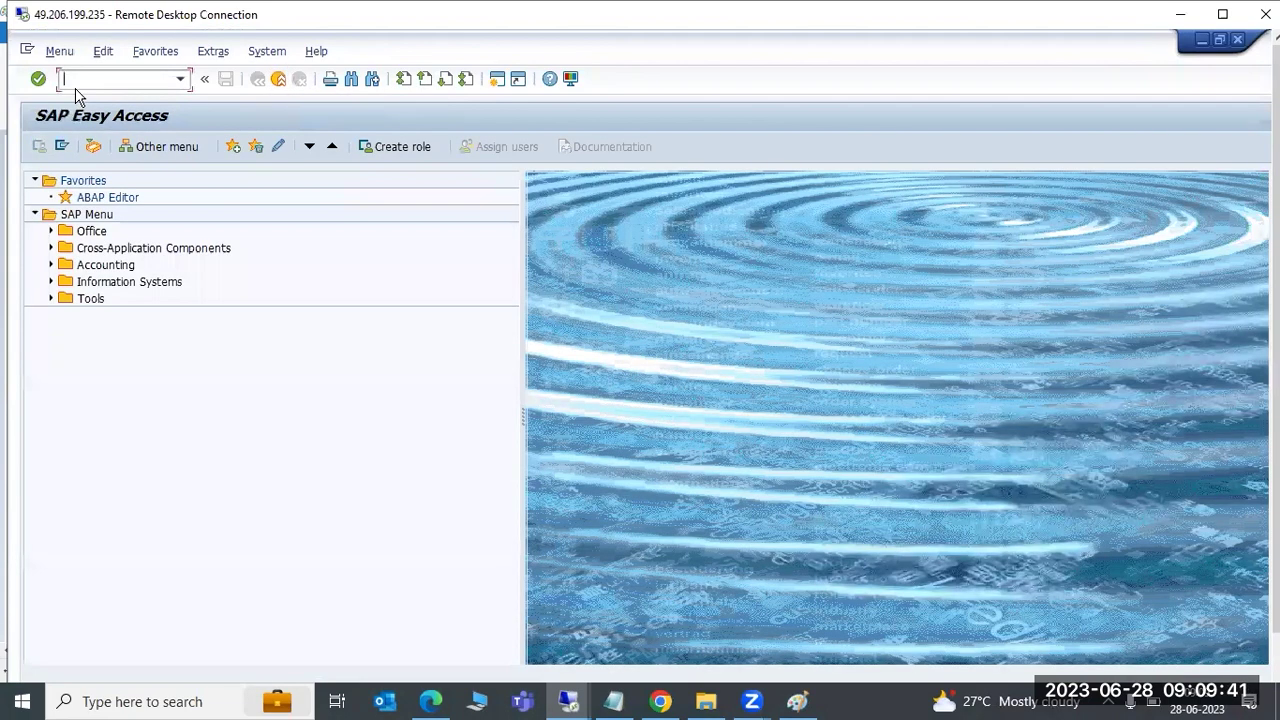
left_click(1237, 39)
left_click(208, 380)
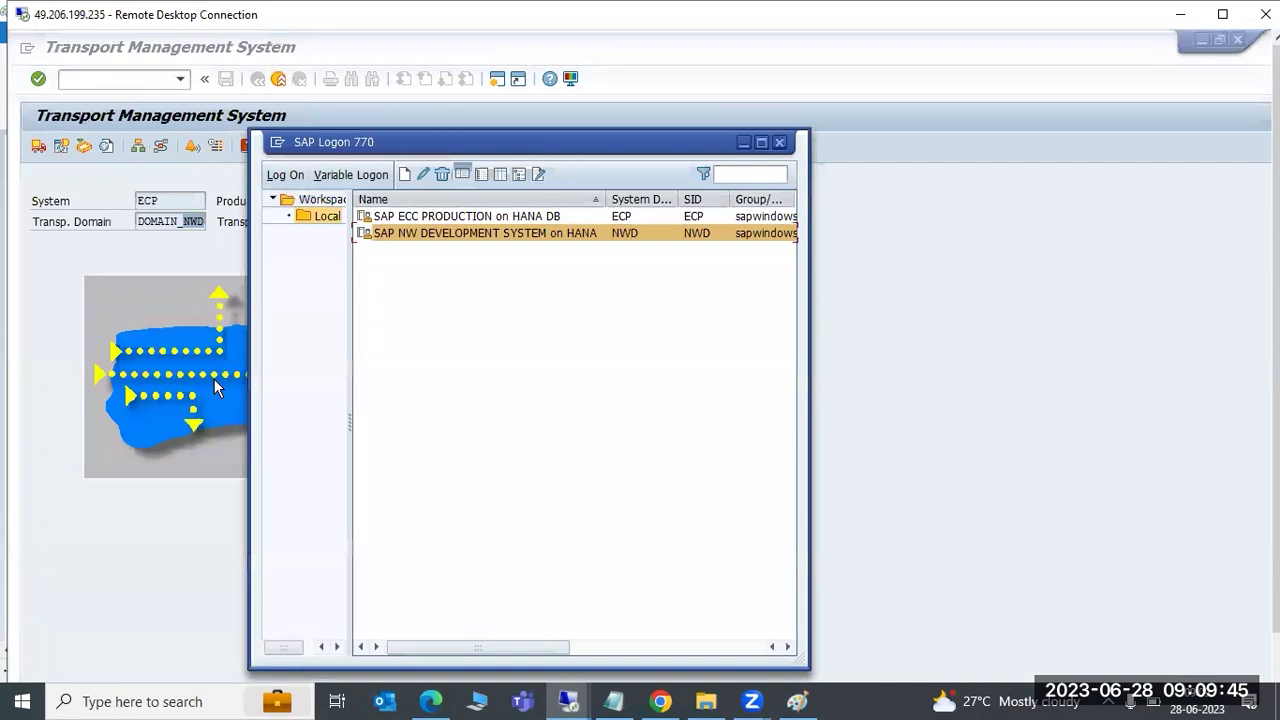
Log back on to the NW development system in client 100, then minimize Remote Desktop
double_click(403, 238)
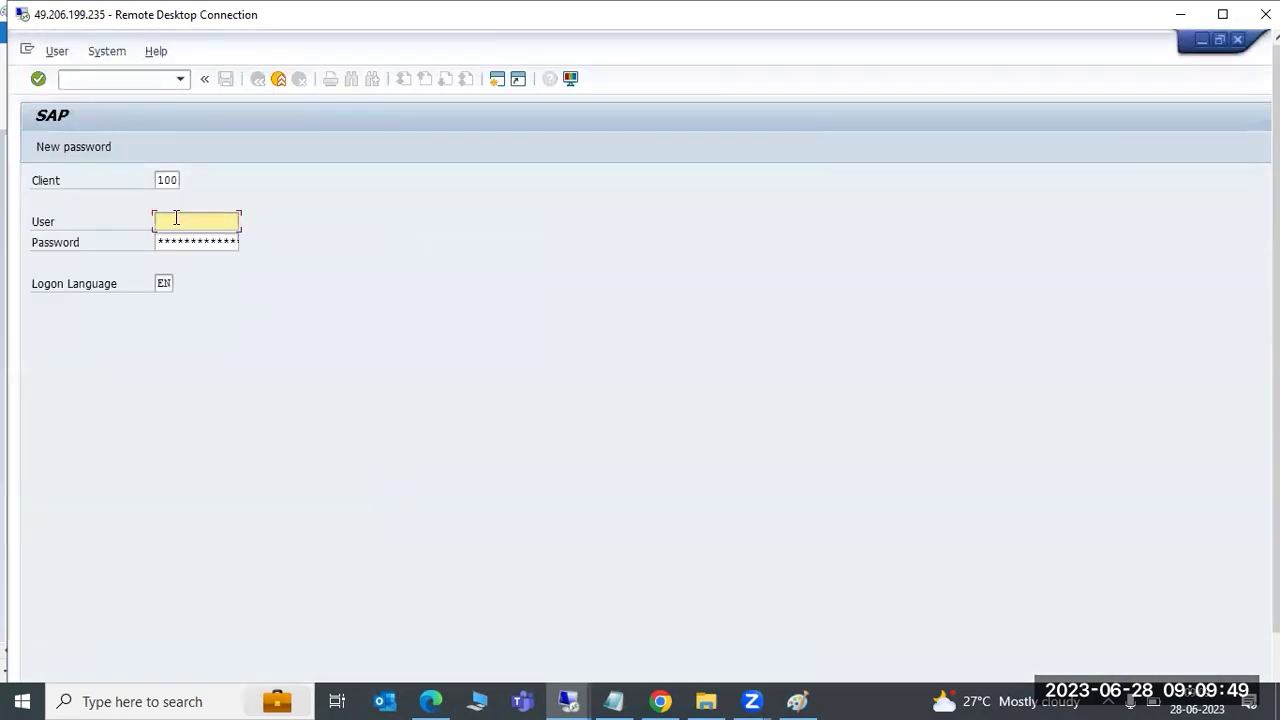
type("basis")
key("Tab")
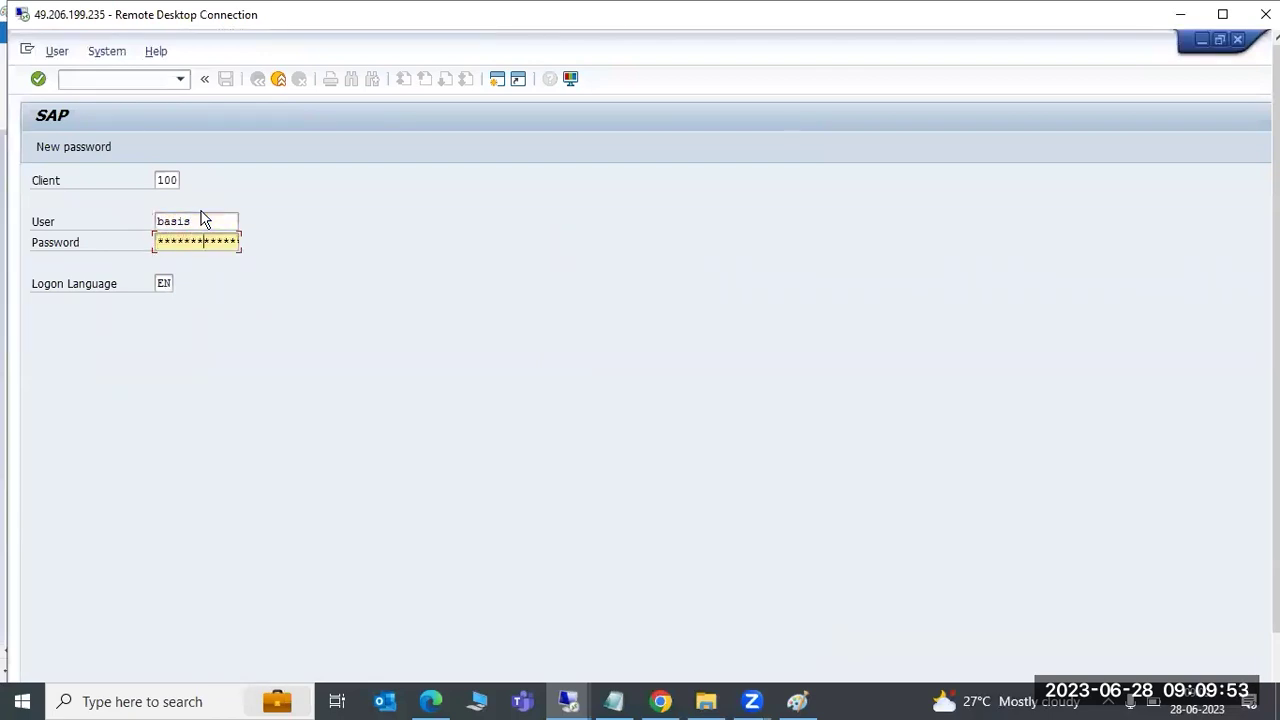
key("Return")
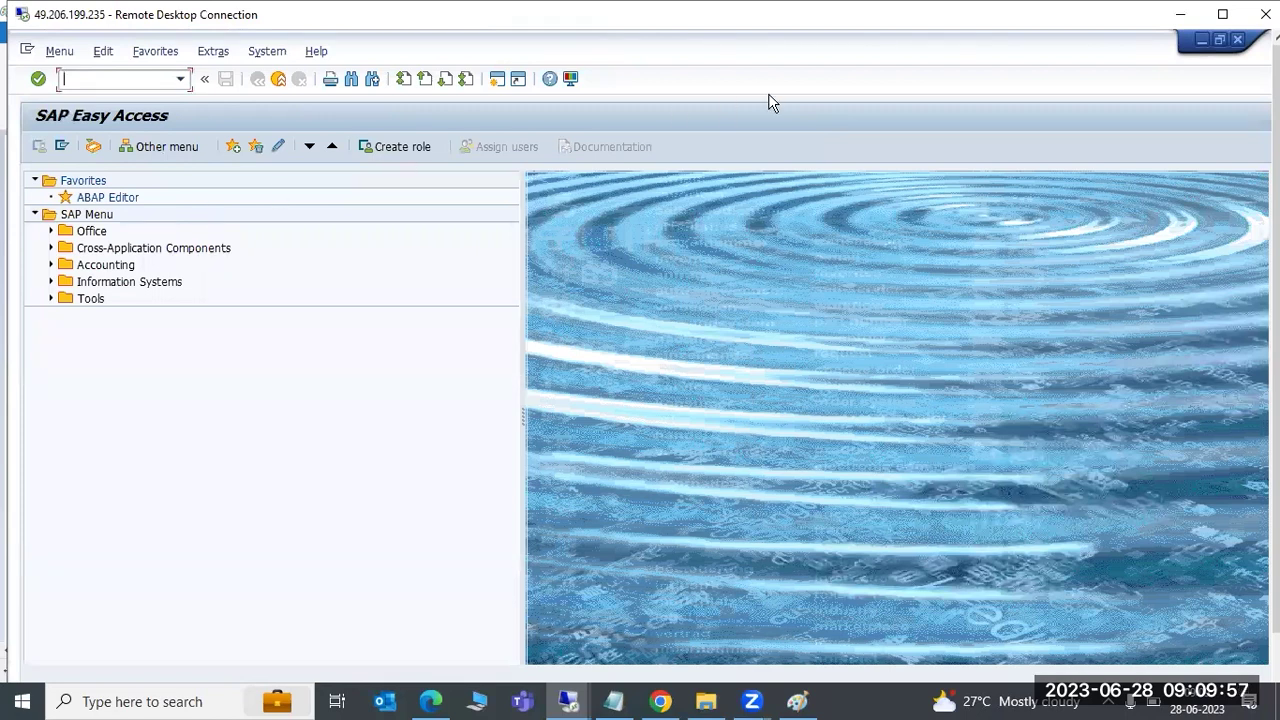
left_click(1180, 14)
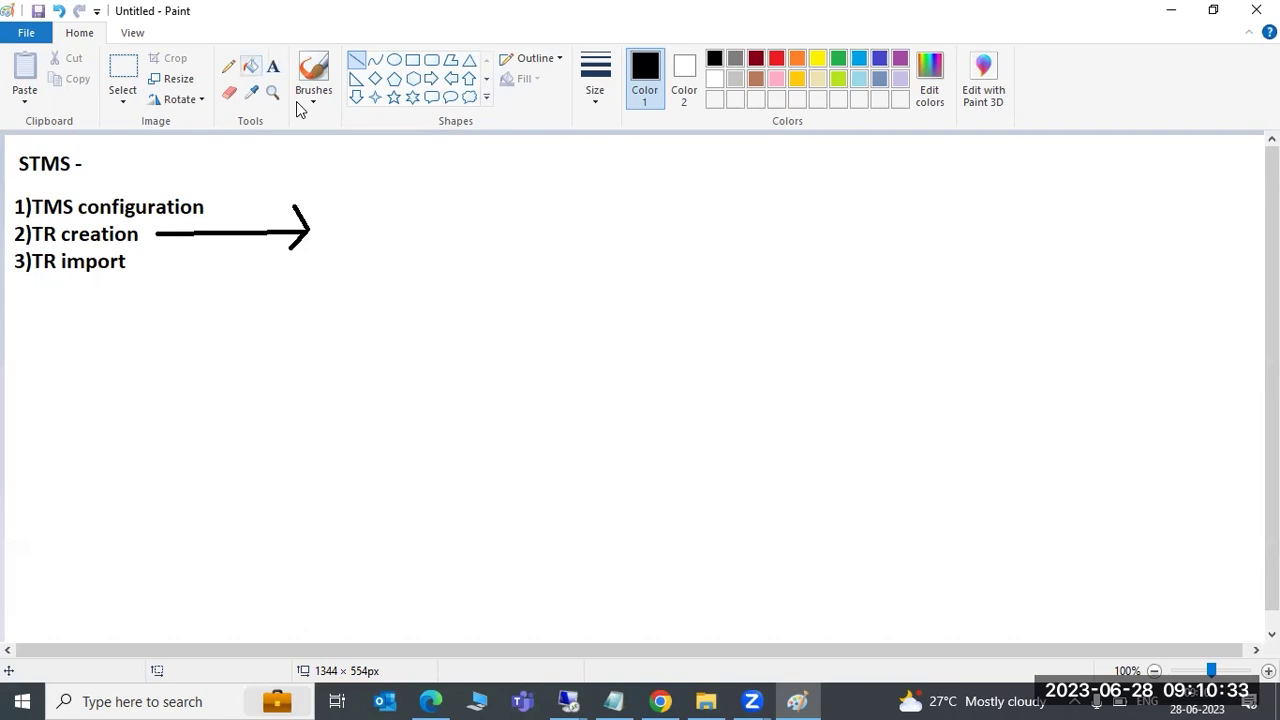
Add a text box right of the arrow and draft the request format 'SIDK9NNNNN'
left_click(273, 66)
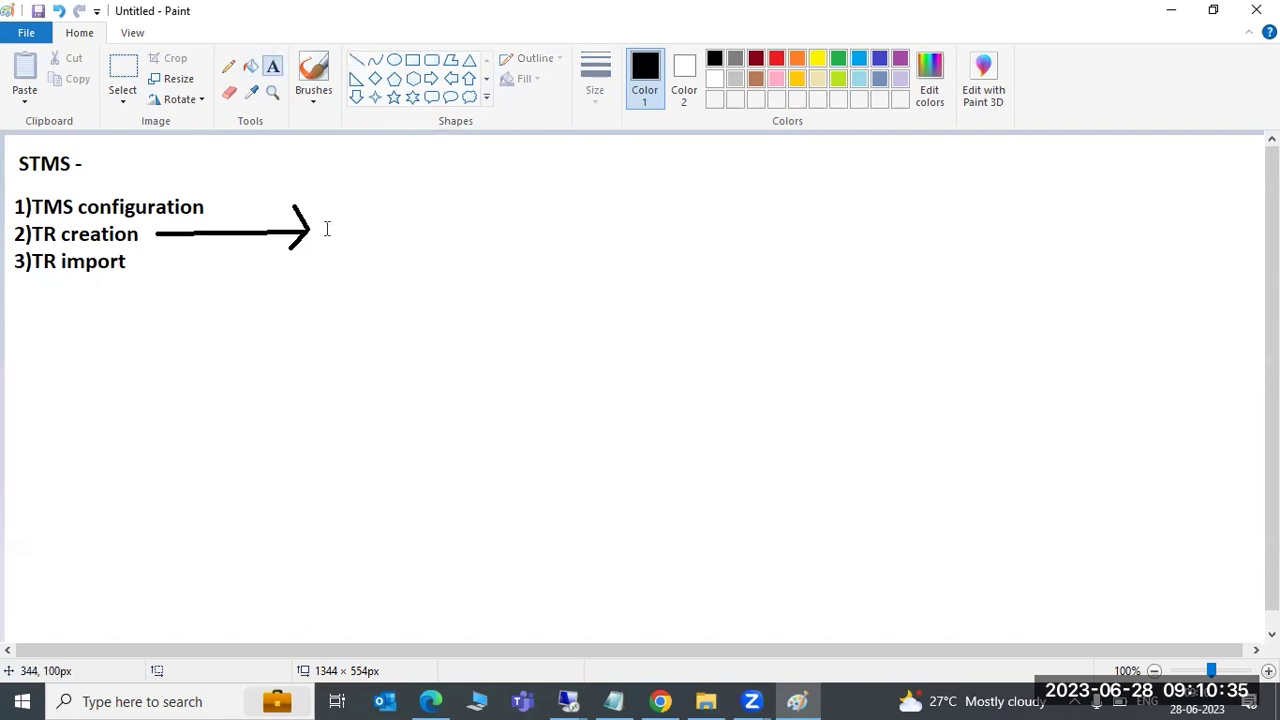
left_click_drag(323, 216, 877, 287)
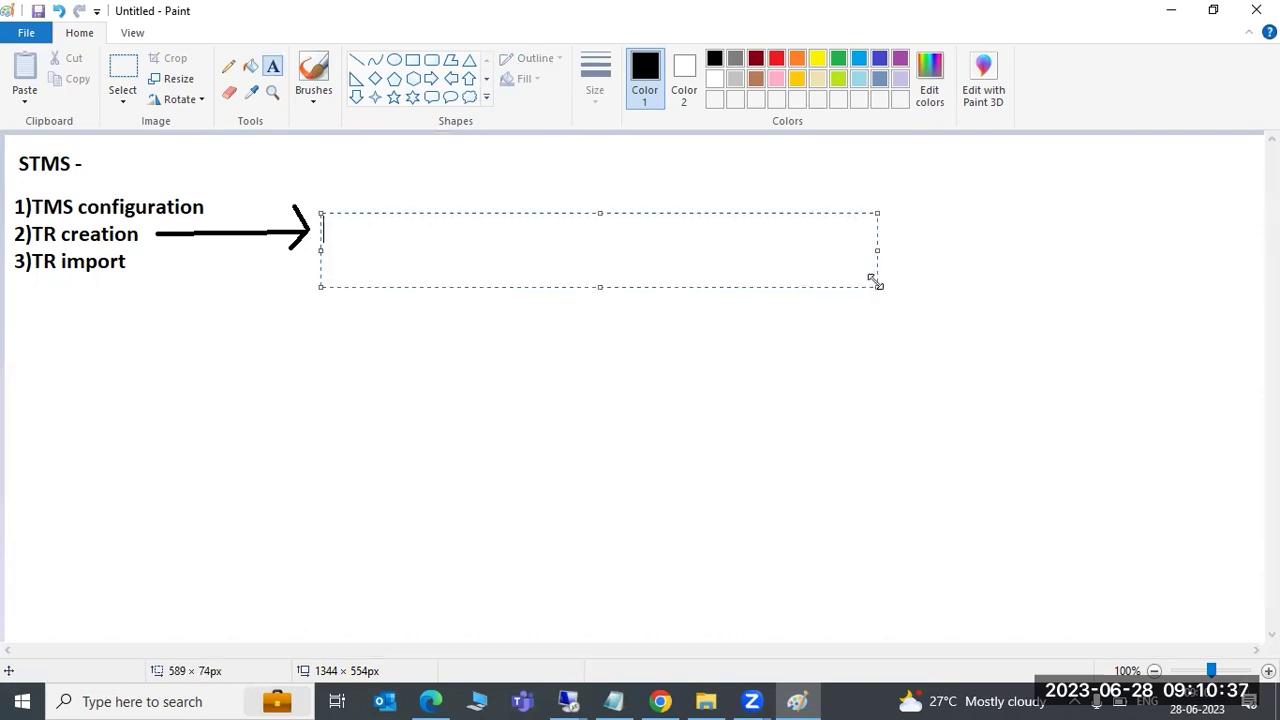
type("SIDK9NNNNN")
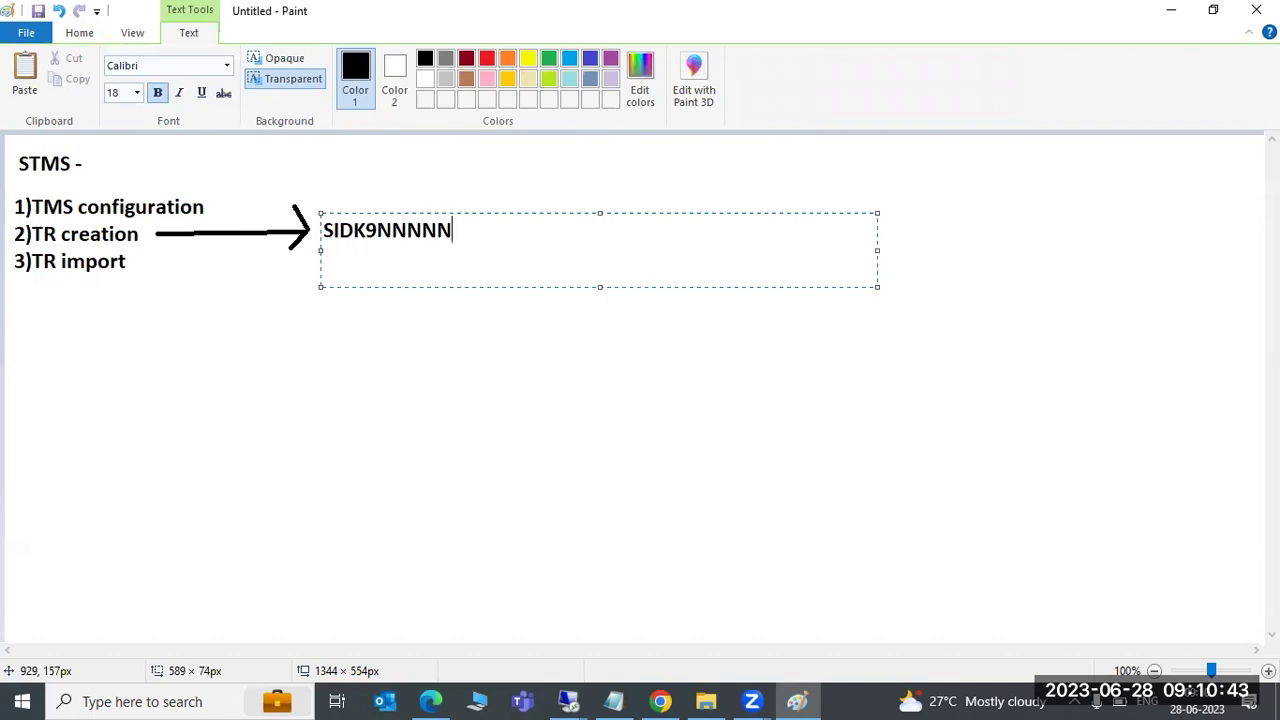
key("BackSpace")
key("BackSpace")
key("BackSpace")
key("BackSpace")
key("BackSpace")
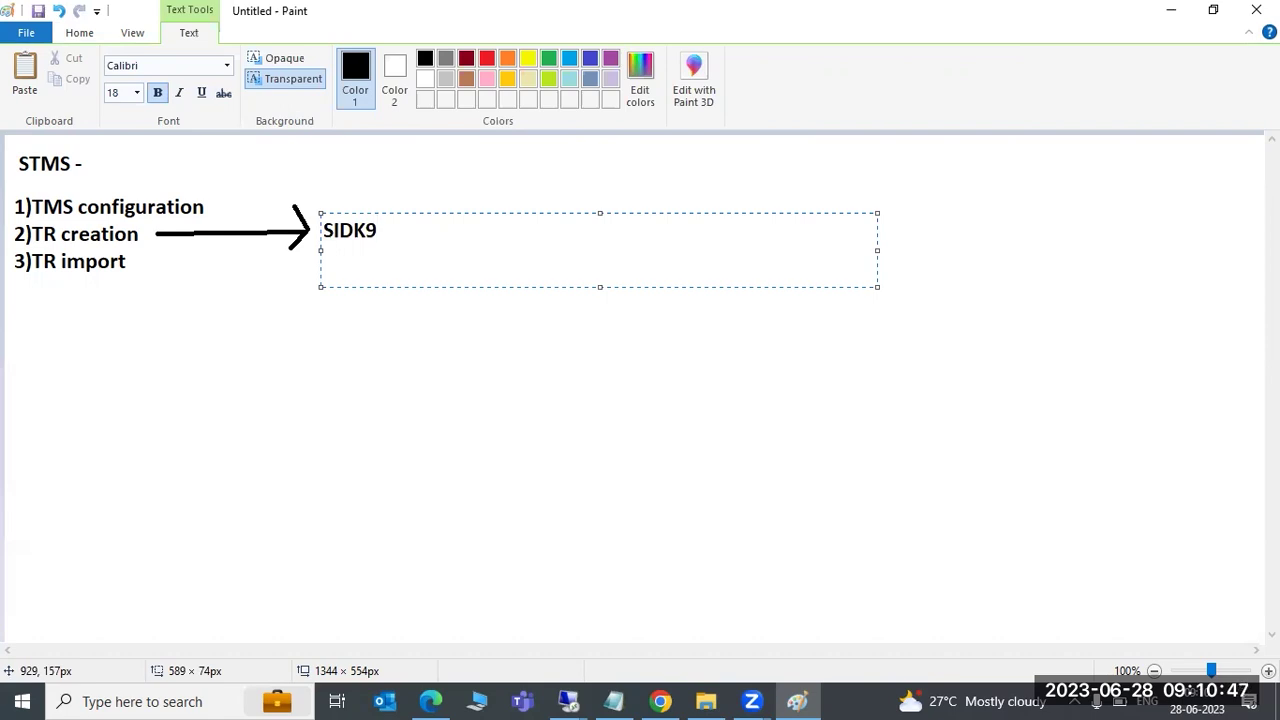
key("Return")
Draft sample request numbers like NWDK900001, erase them, and return to SAP Easy Access
type("NWDK(")
key("BackSpace")
type("900001")
key("BackSpace")
type("2")
key("BackSpace")
key("BackSpace")
key("BackSpace")
key("BackSpace")
key("BackSpace")
key("BackSpace")
key("BackSpace")
key("BackSpace")
key("BackSpace")
key("BackSpace")
key("BackSpace")
key("BackSpace")
key("BackSpace")
key("BackSpace")
key("BackSpace")
key("BackSpace")
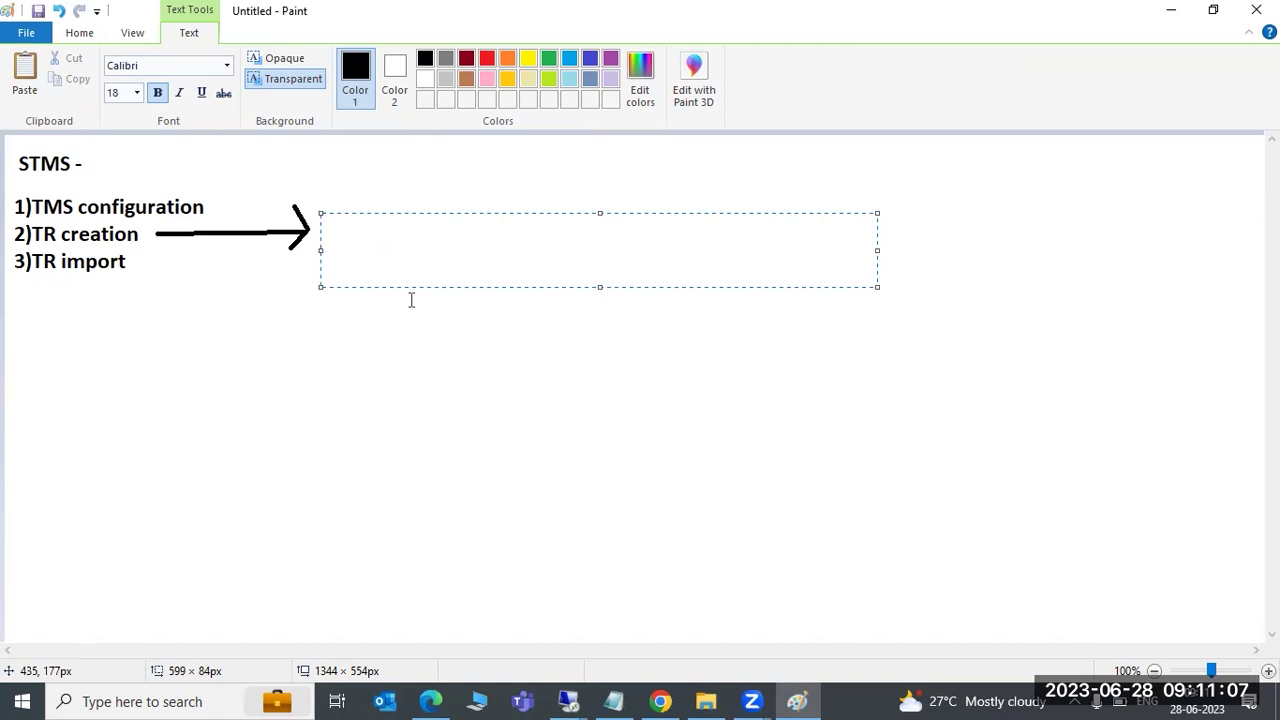
left_click(569, 700)
left_click(473, 600)
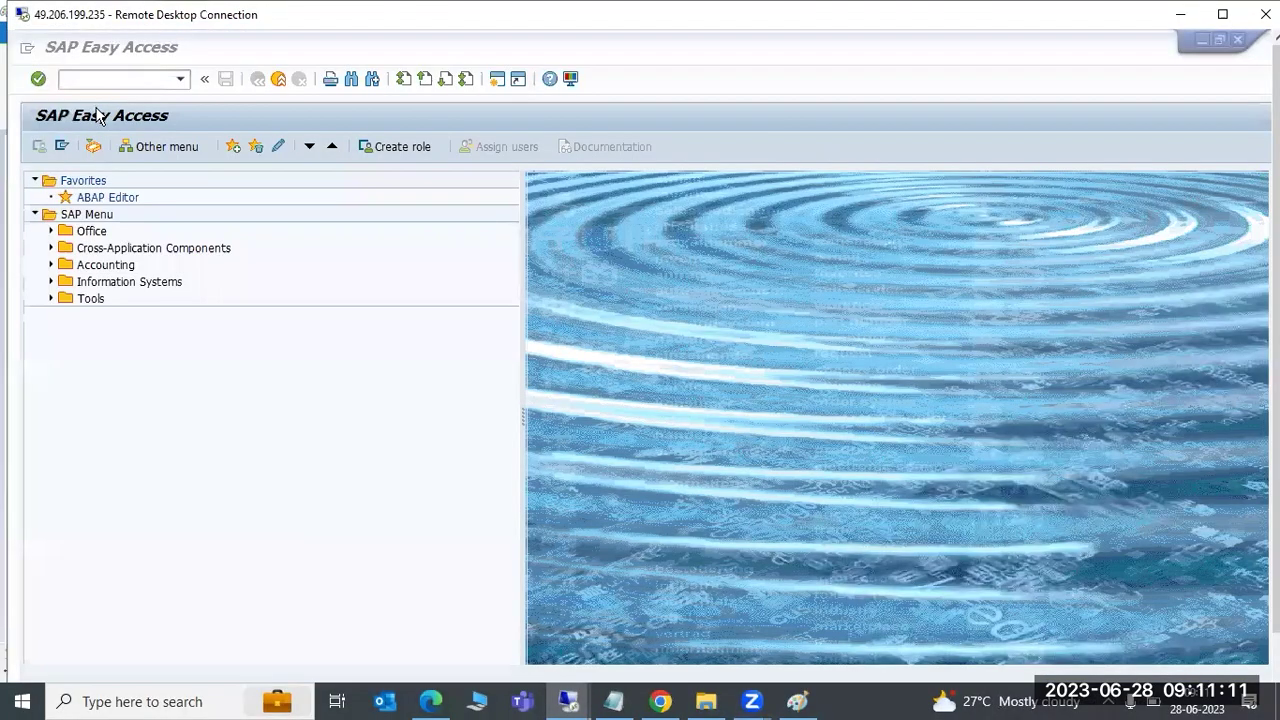
Create a workbench request for target ECP with short description 'EMPTY REQUEST'
type("s")
key("Return")
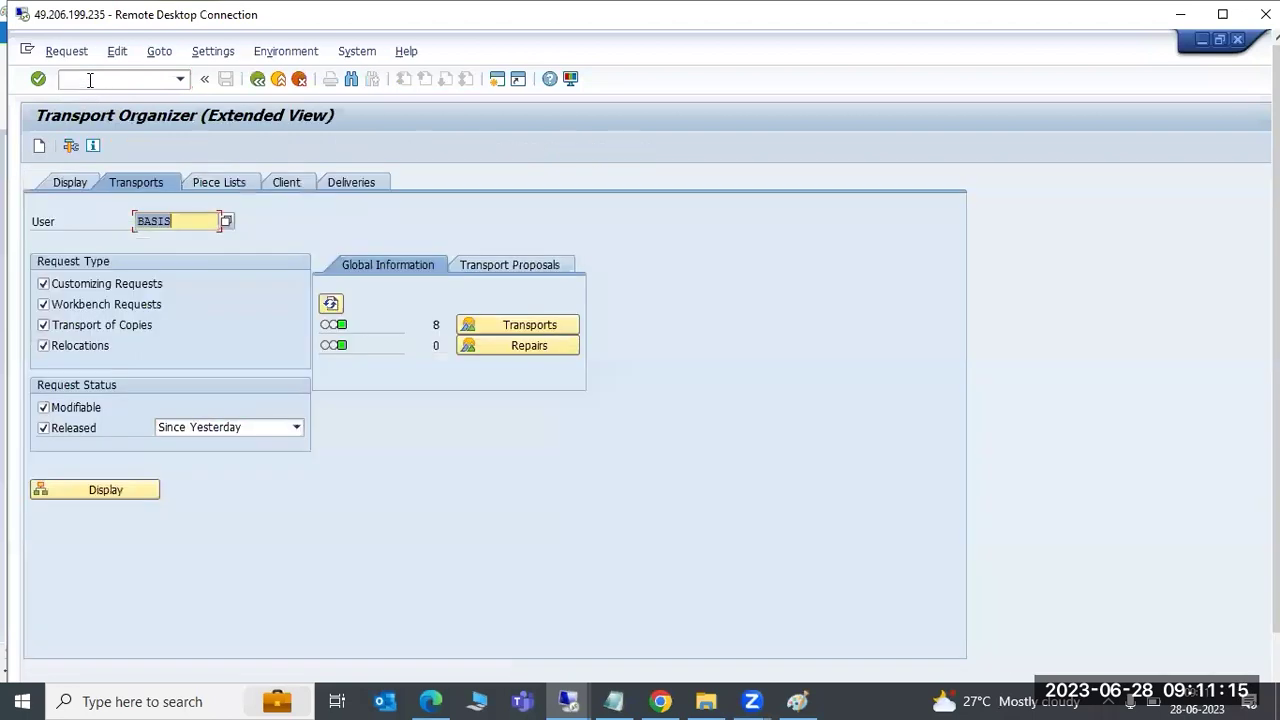
left_click(40, 147)
left_click(156, 356)
left_click(410, 492)
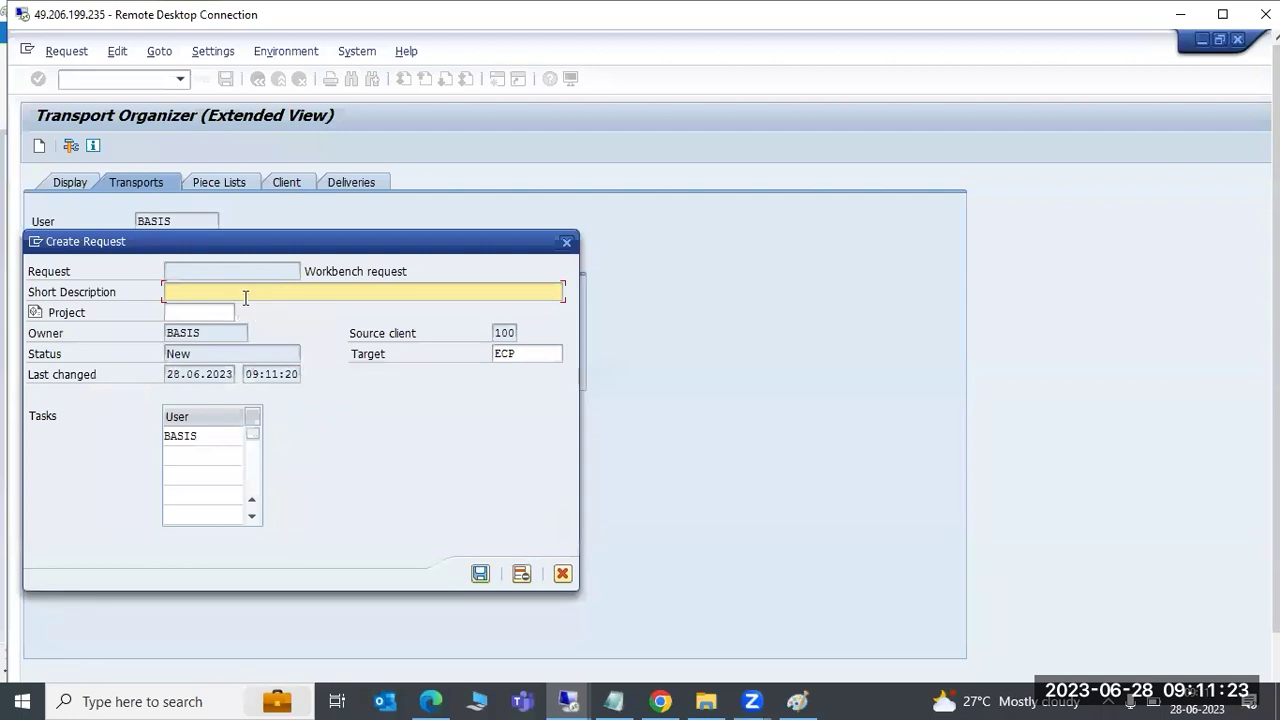
left_click(517, 354)
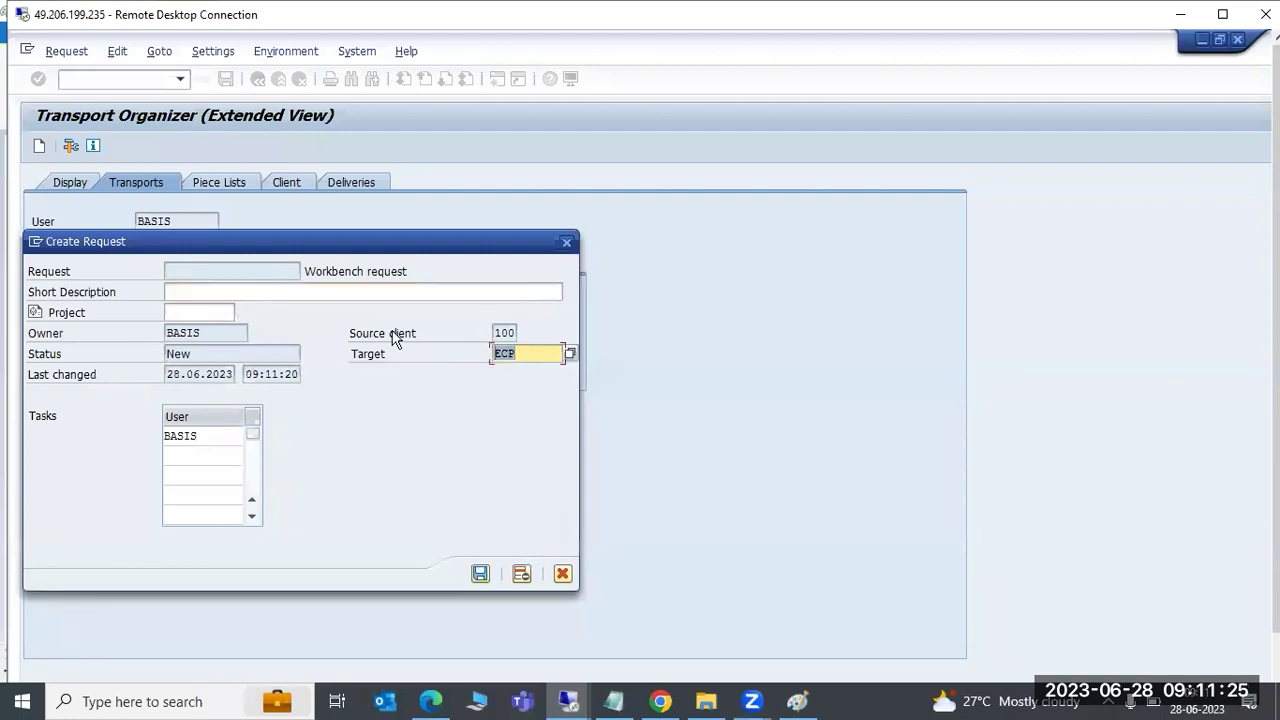
left_click(280, 295)
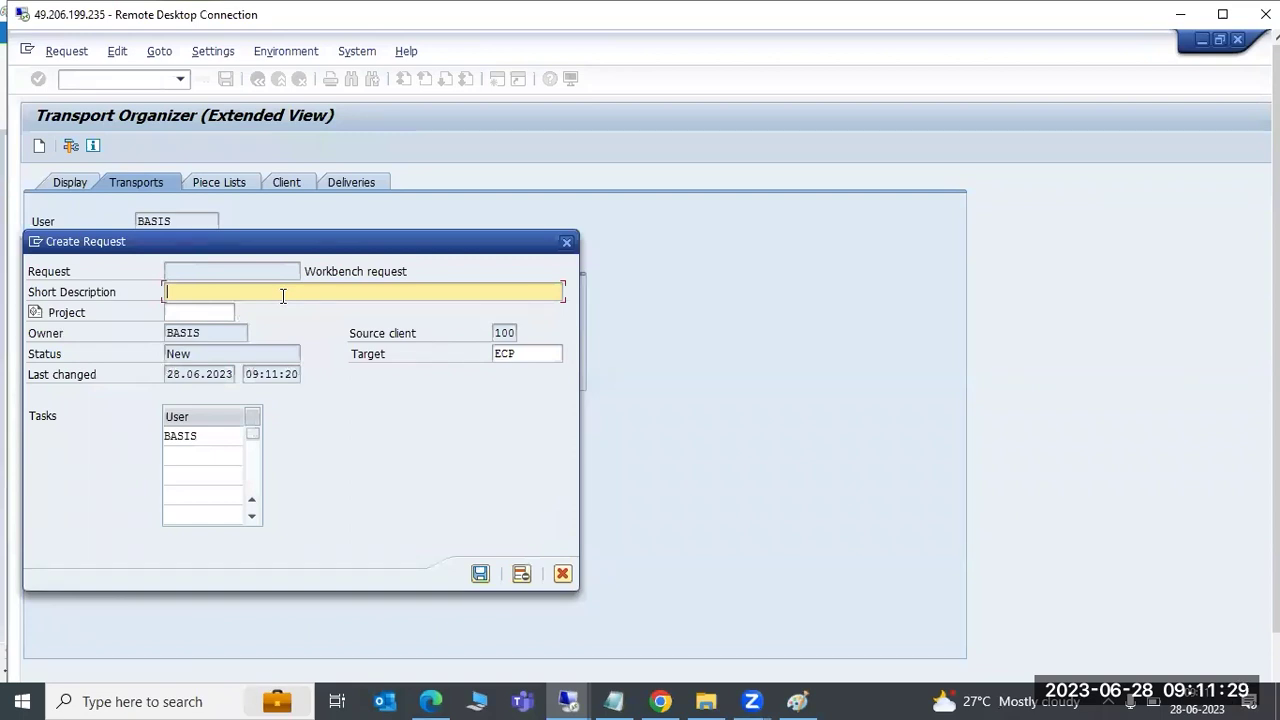
type("EMPTY REQUEST")
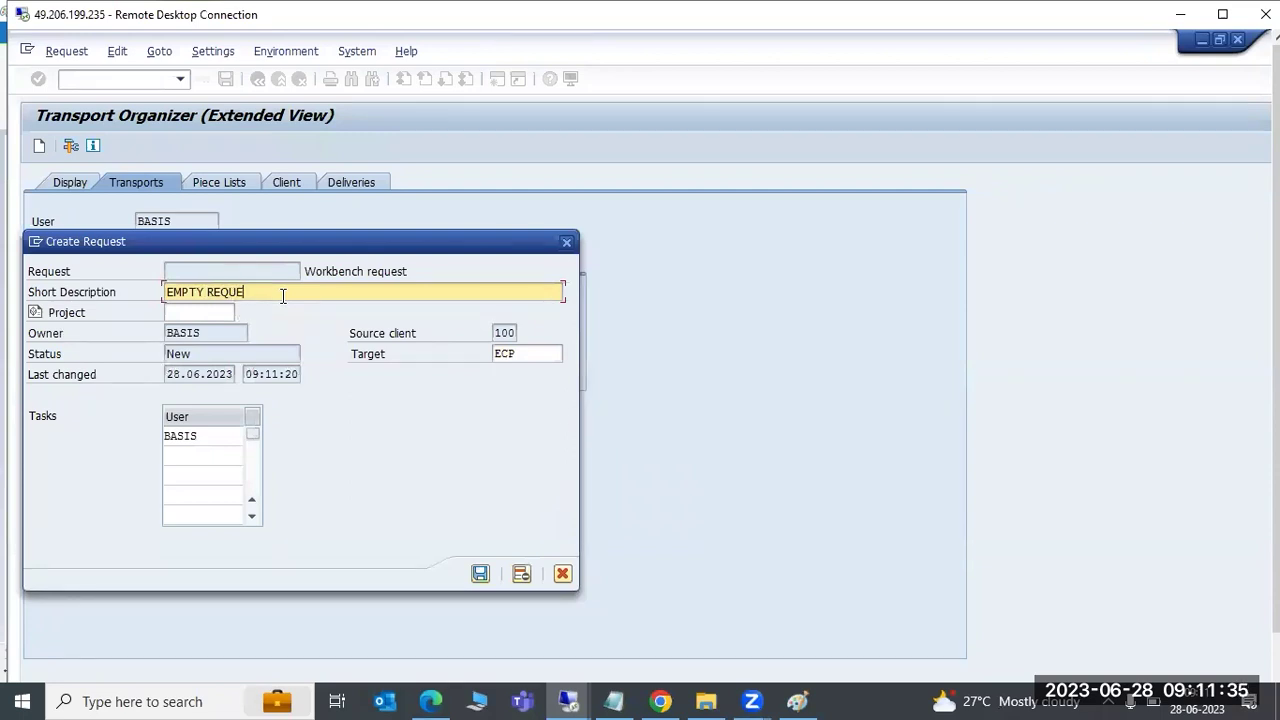
left_click(480, 573)
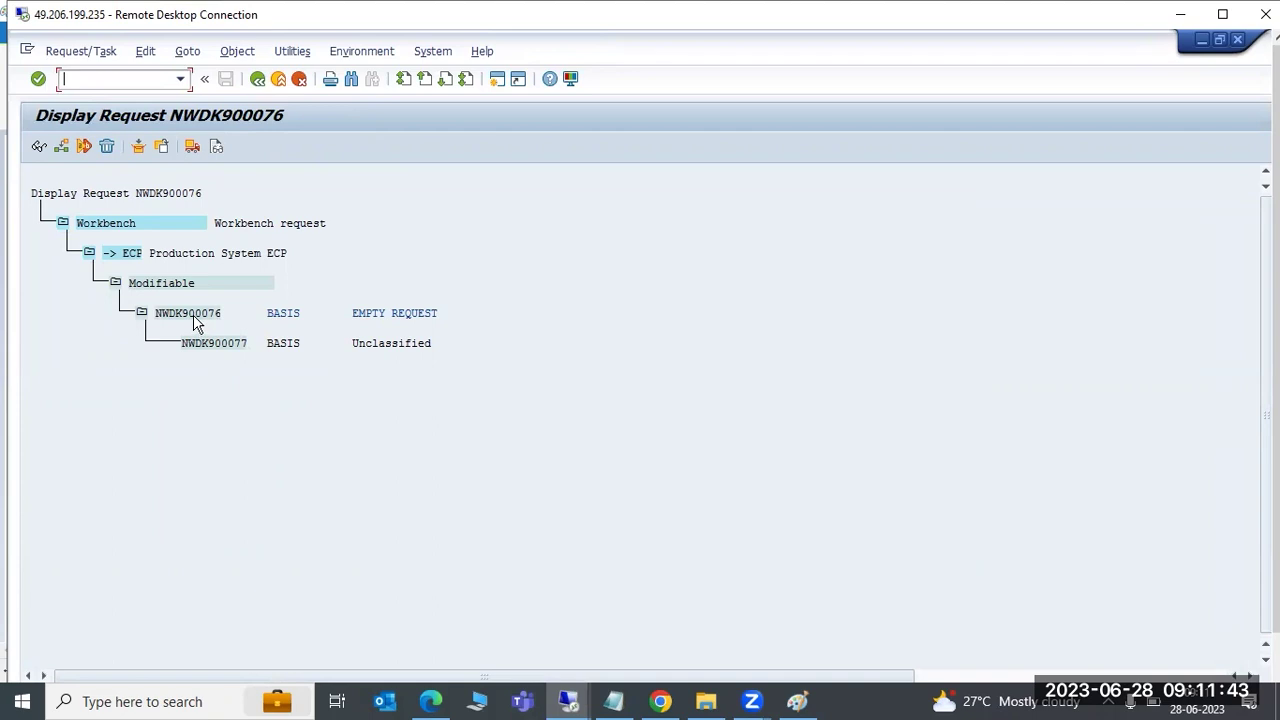
Point out the new request NWDK900076 and its task NWDK900077 in the request tree
left_click(185, 316)
left_click(217, 347)
left_click(192, 316)
left_click(214, 344)
left_click(186, 316)
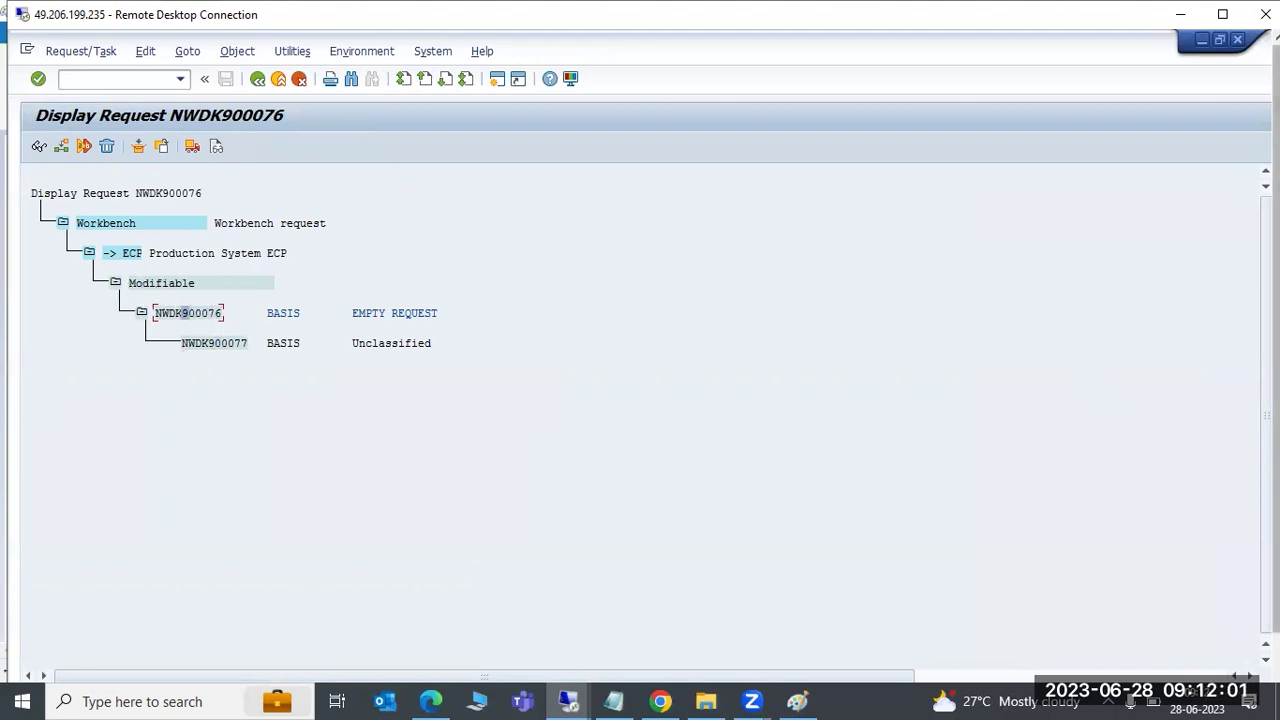
left_click(797, 701)
Write 'TR creation --->TR release or esxport ---->TR import by BASIS TEAM' and colour creation-and-release dark red
type("TR creation ---")
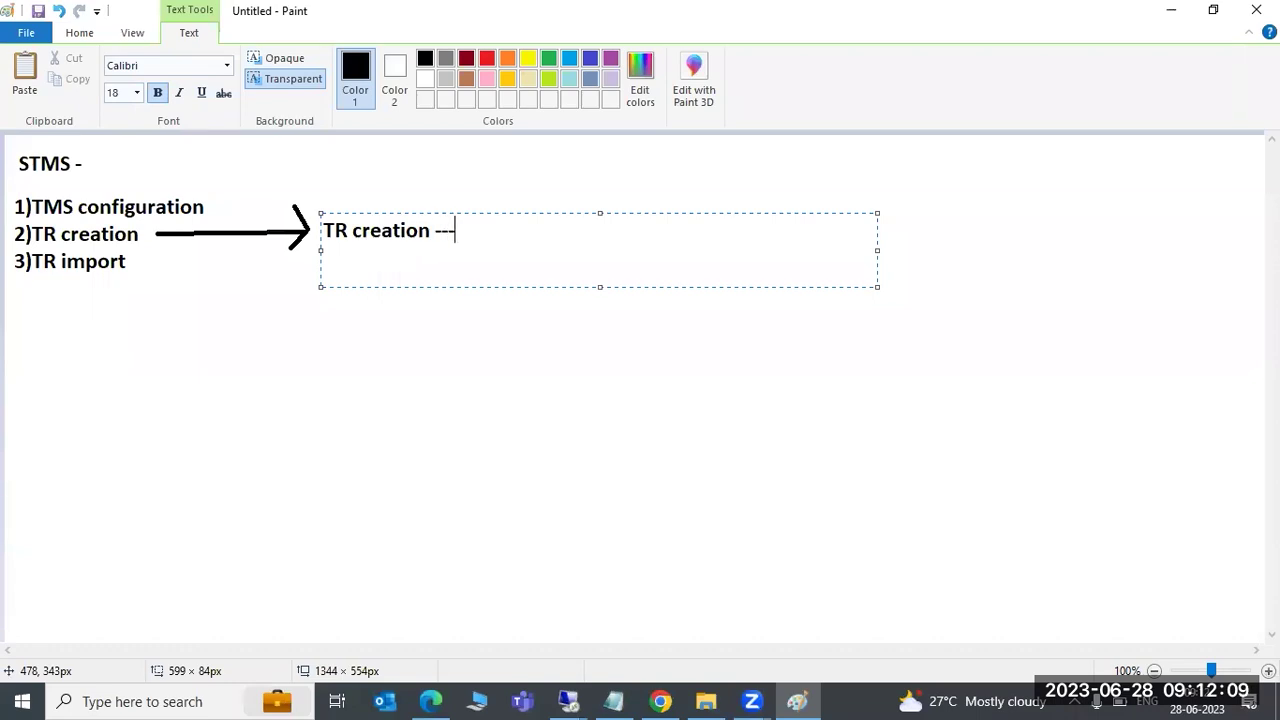
type(">TR release o")
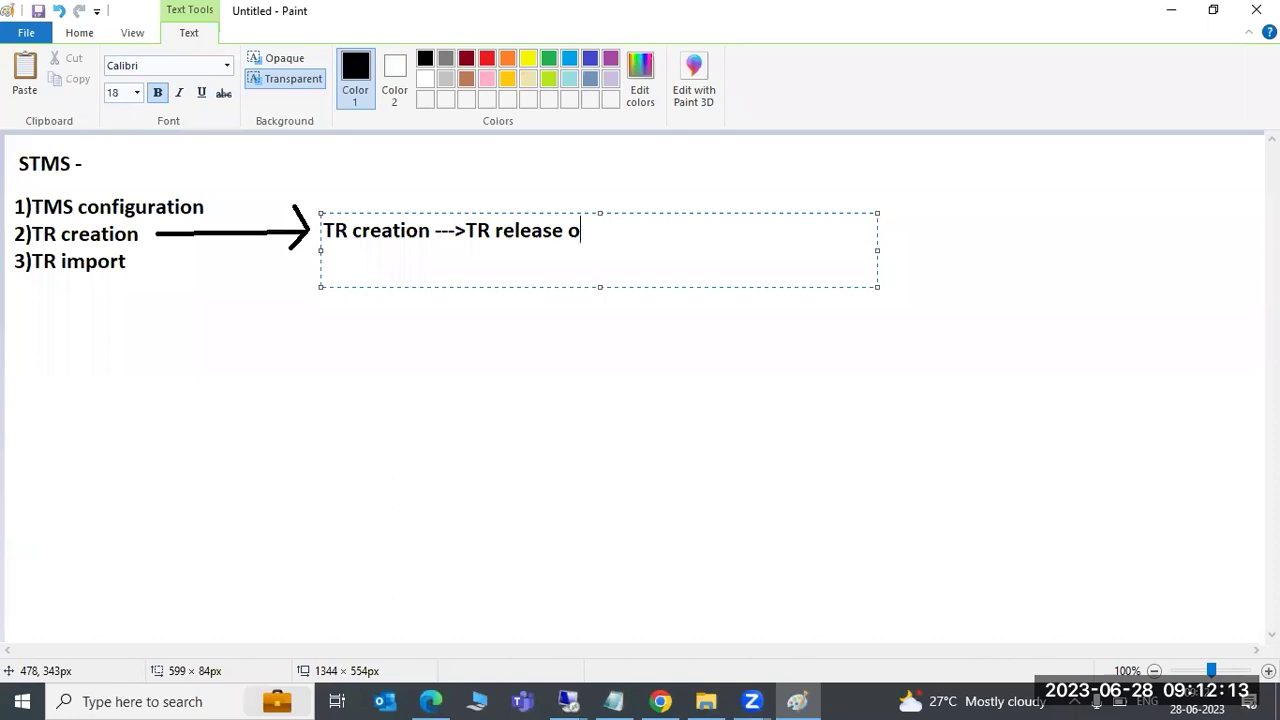
type("r esxport -")
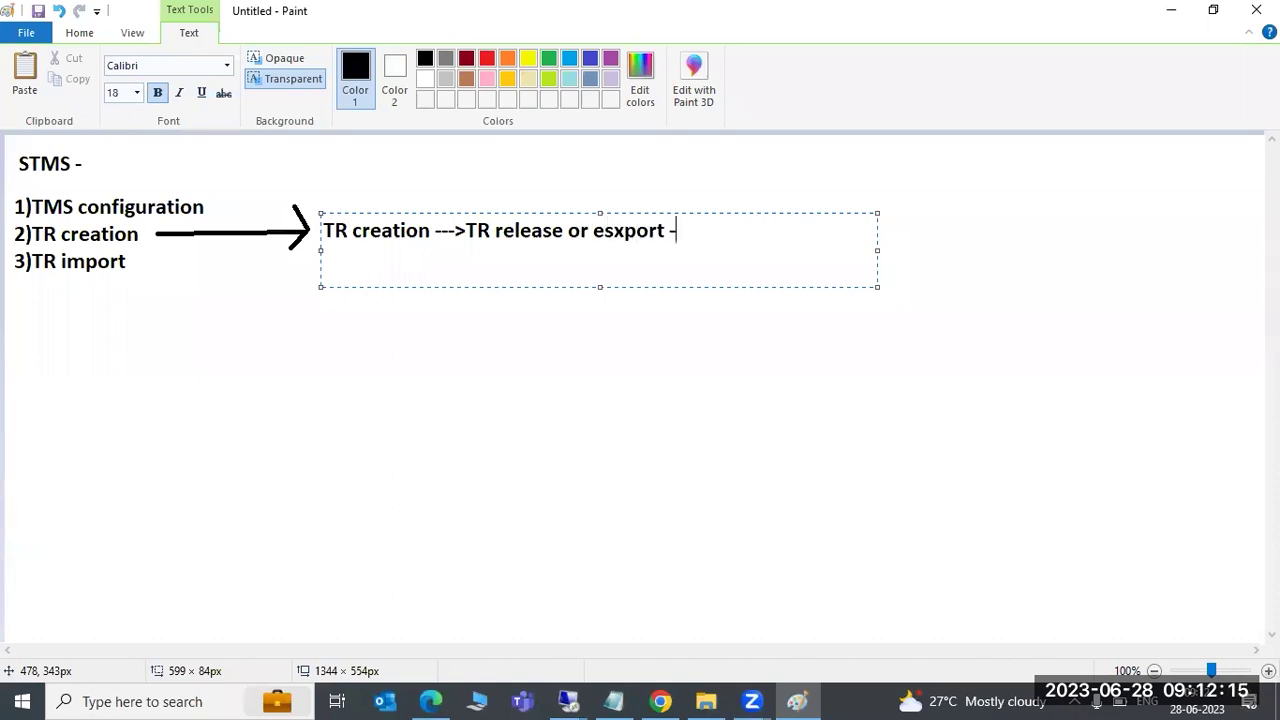
type("--->TR import ")
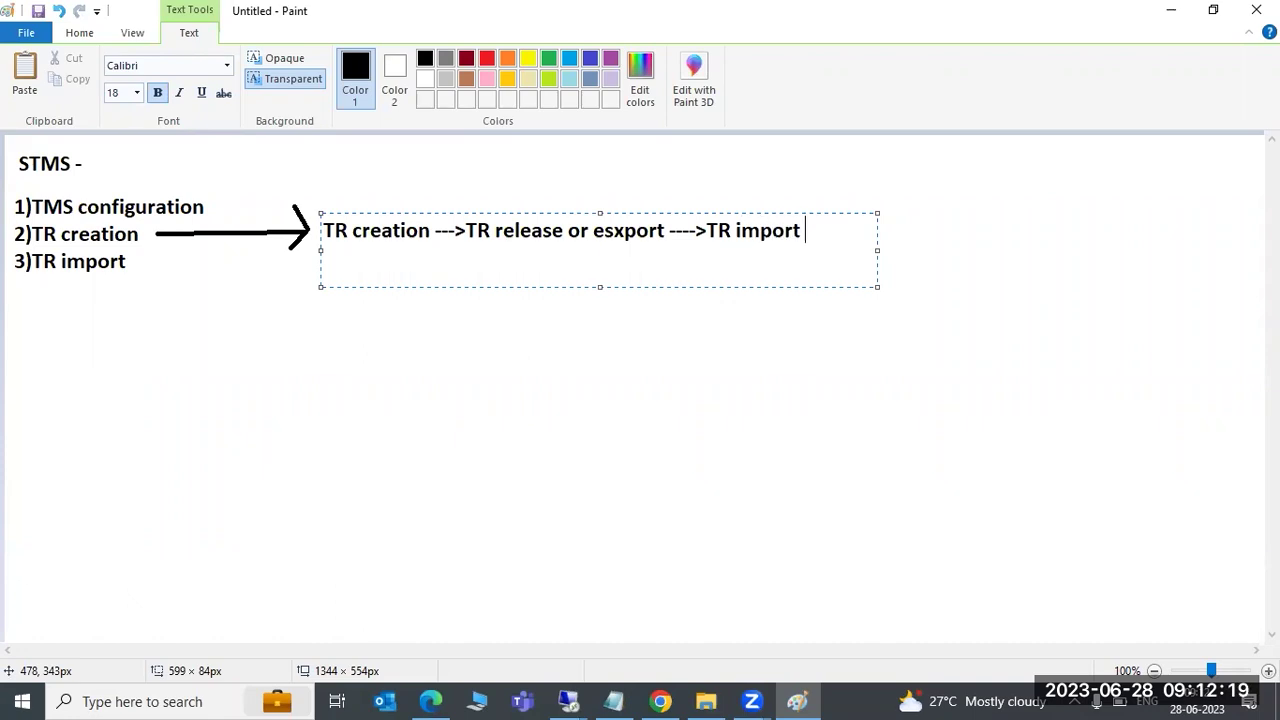
type("by BASIS")
type(" TEAM")
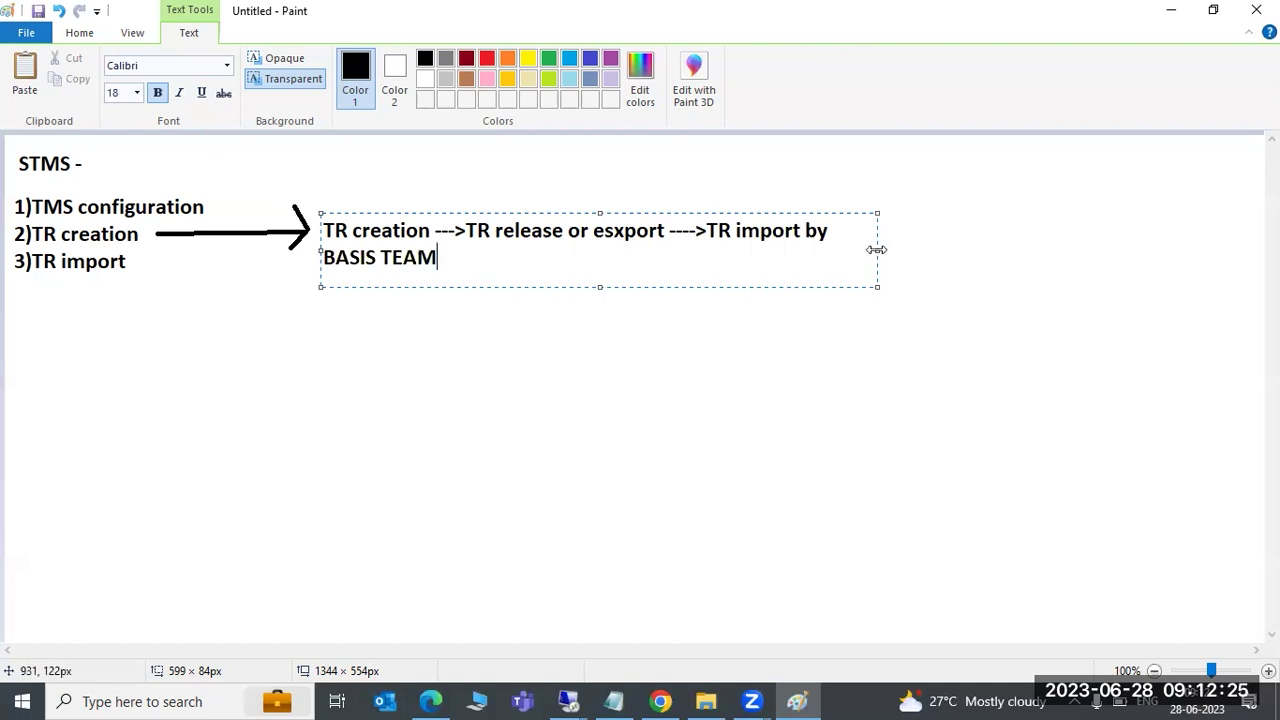
left_click_drag(876, 250, 1198, 250)
left_click_drag(708, 232, 946, 229)
left_click_drag(416, 230, 381, 233)
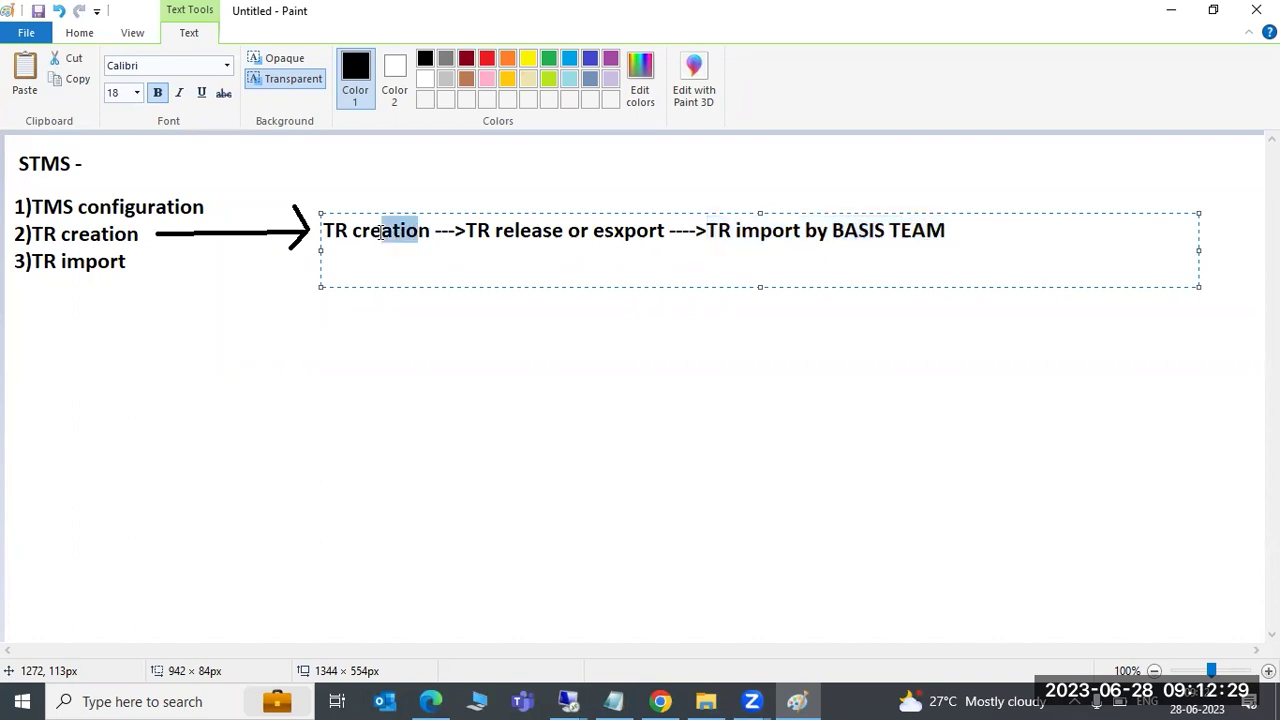
left_click(500, 230)
left_click_drag(500, 230, 566, 232)
left_click(670, 230)
left_click_drag(670, 230, 320, 225)
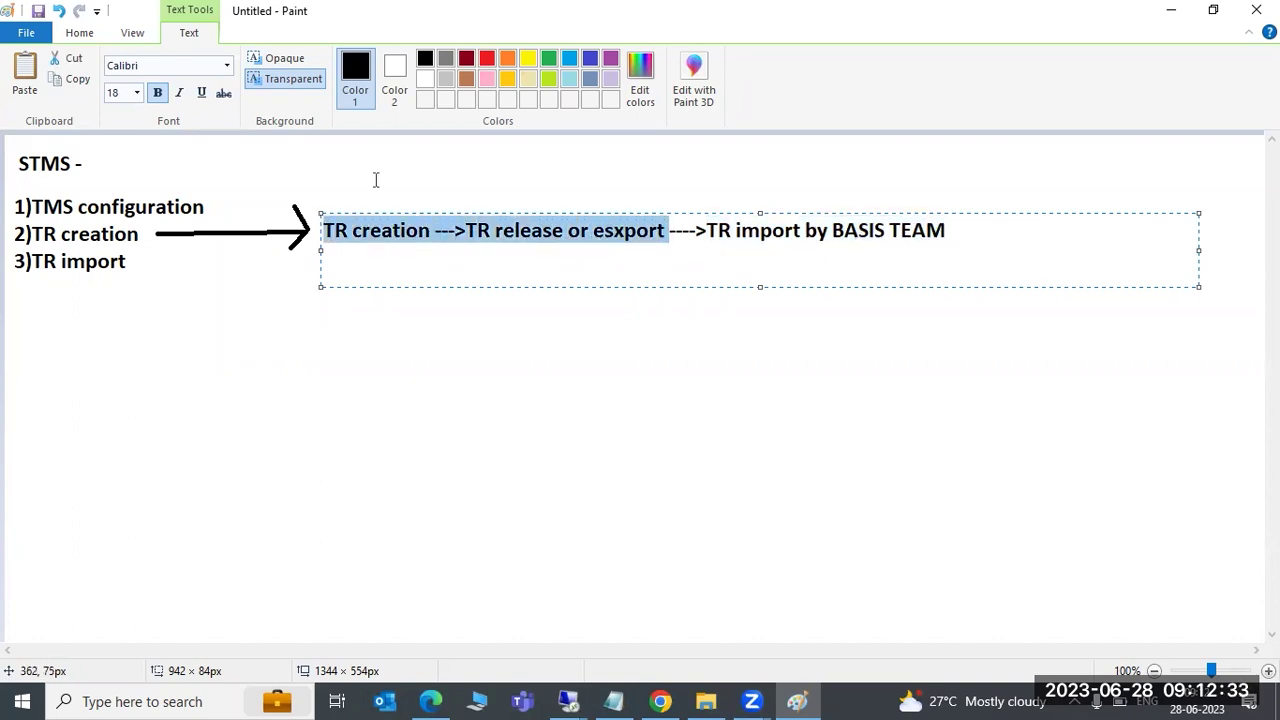
left_click(466, 58)
left_click(496, 290)
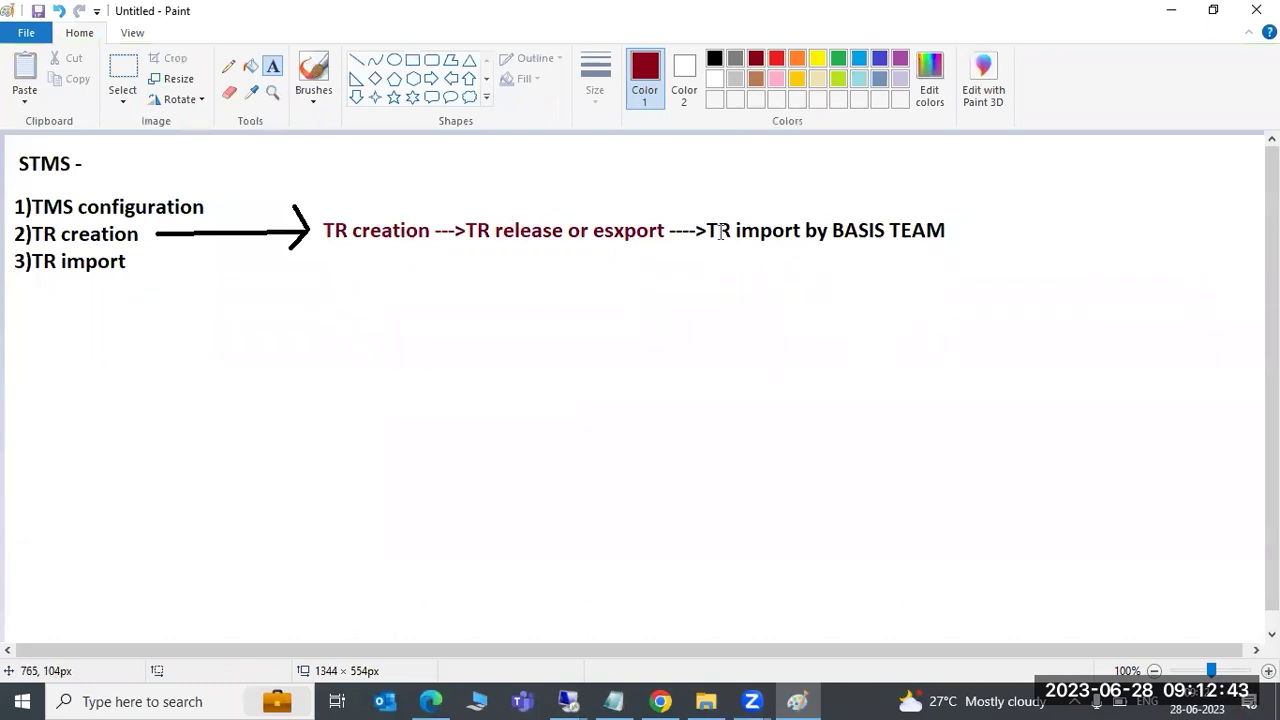
Glance at the SAP request display, then hide Paint to bring SAP back
left_click_drag(710, 230, 726, 232)
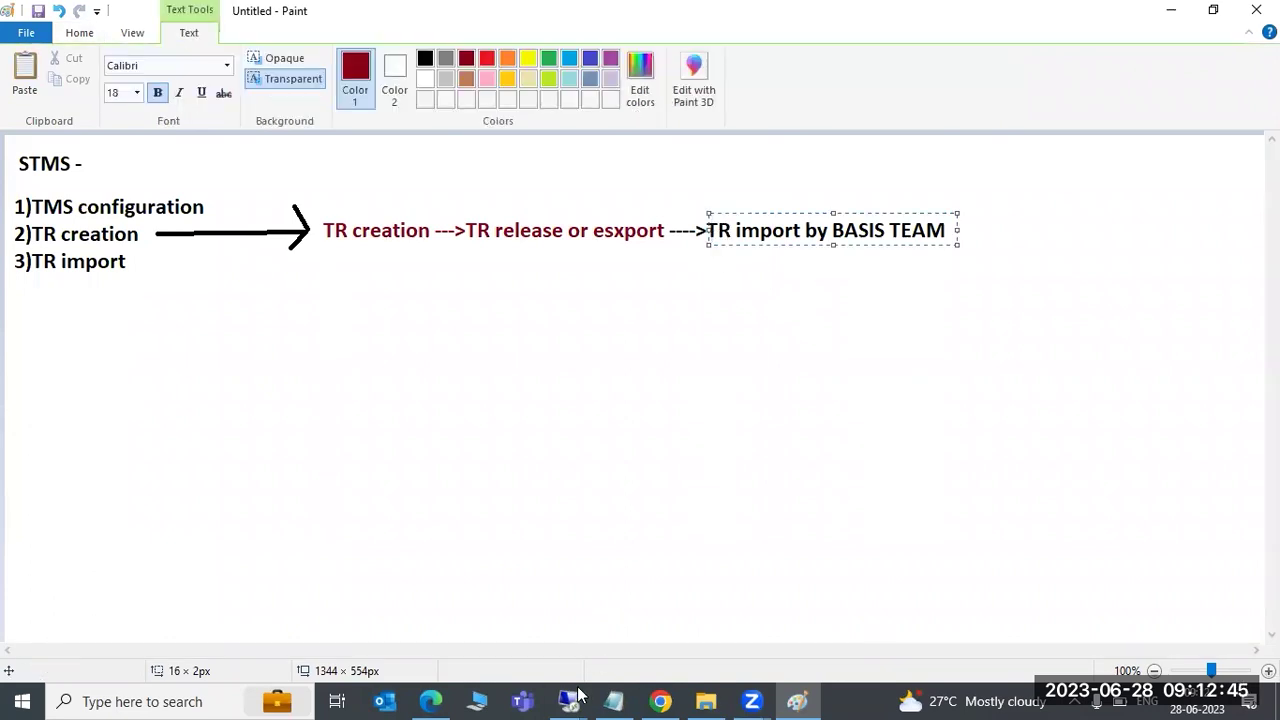
mouse_move(577, 690)
left_click(540, 606)
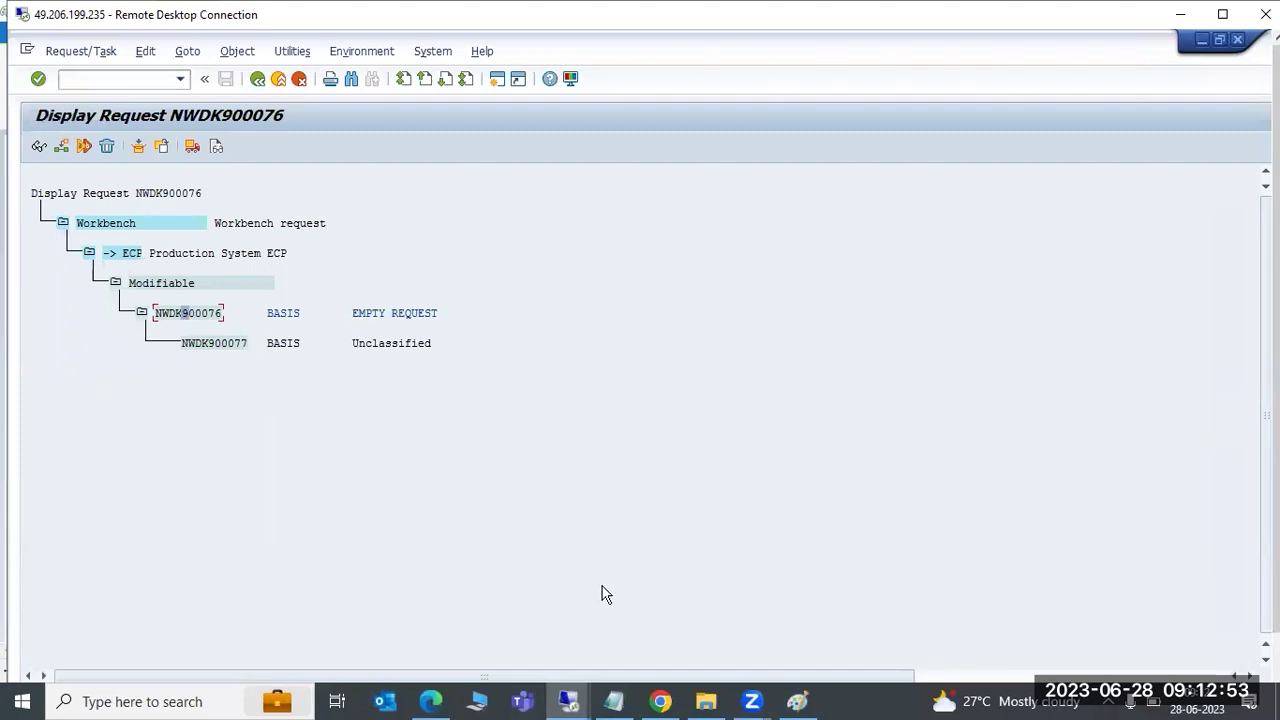
left_click(797, 701)
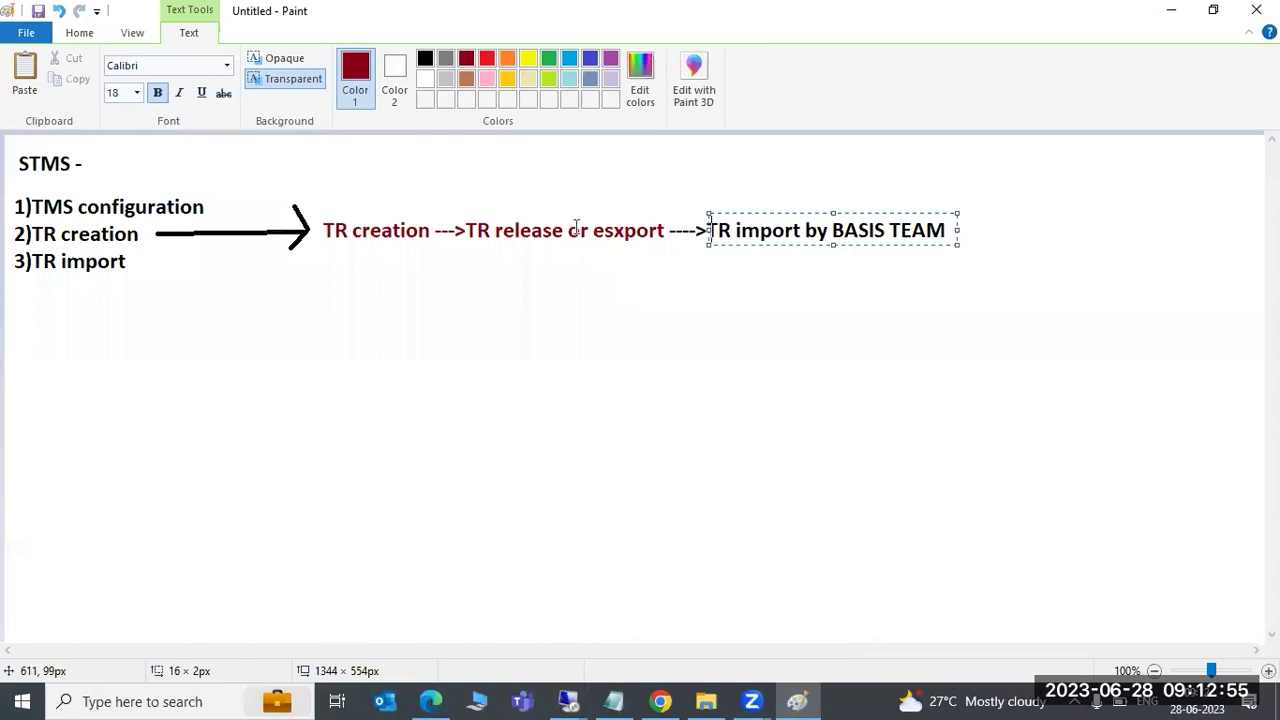
left_click_drag(352, 230, 384, 232)
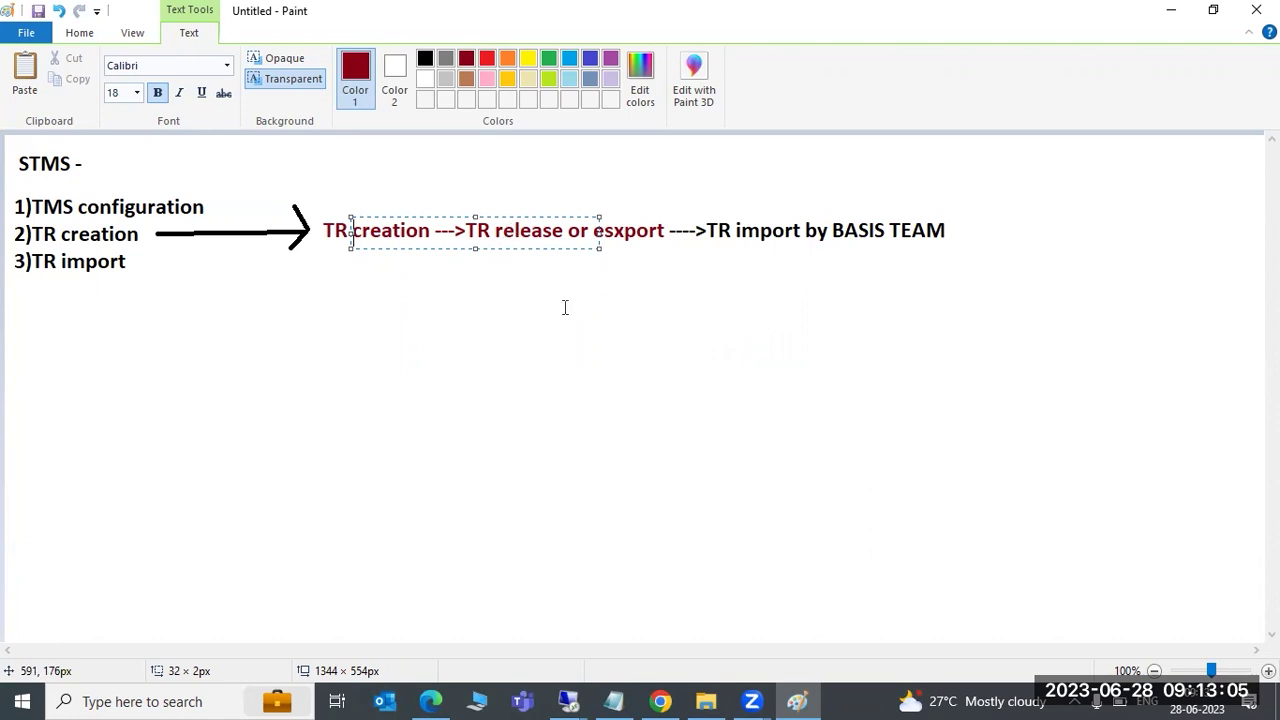
left_click(799, 700)
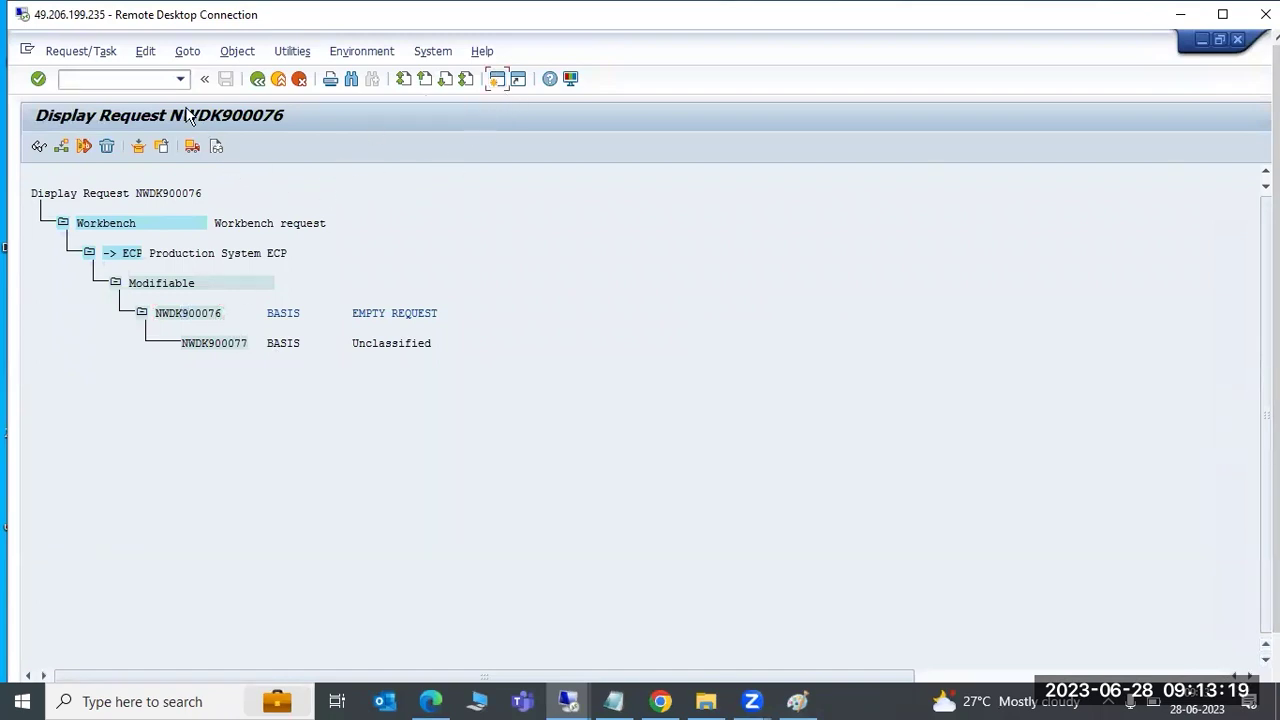
Open the ECP import queue from the STMS Import Overview and select request NWDK900074
key("shift+F3")
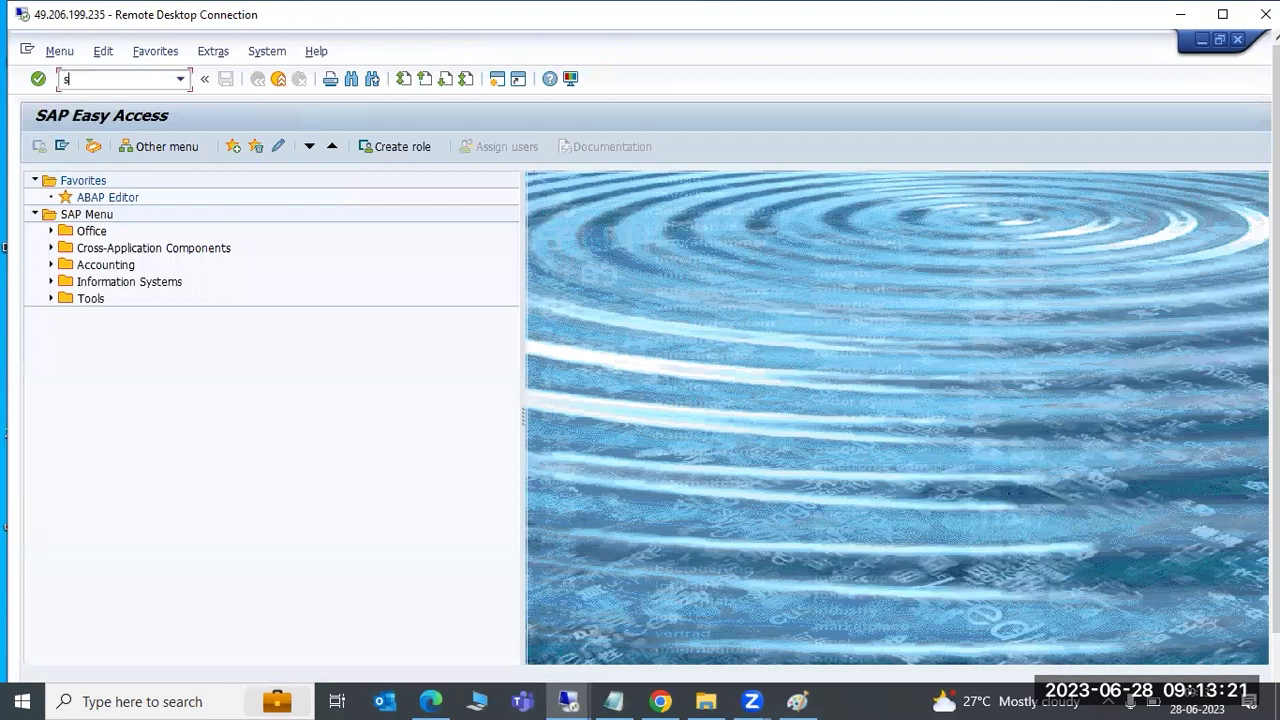
key("Return")
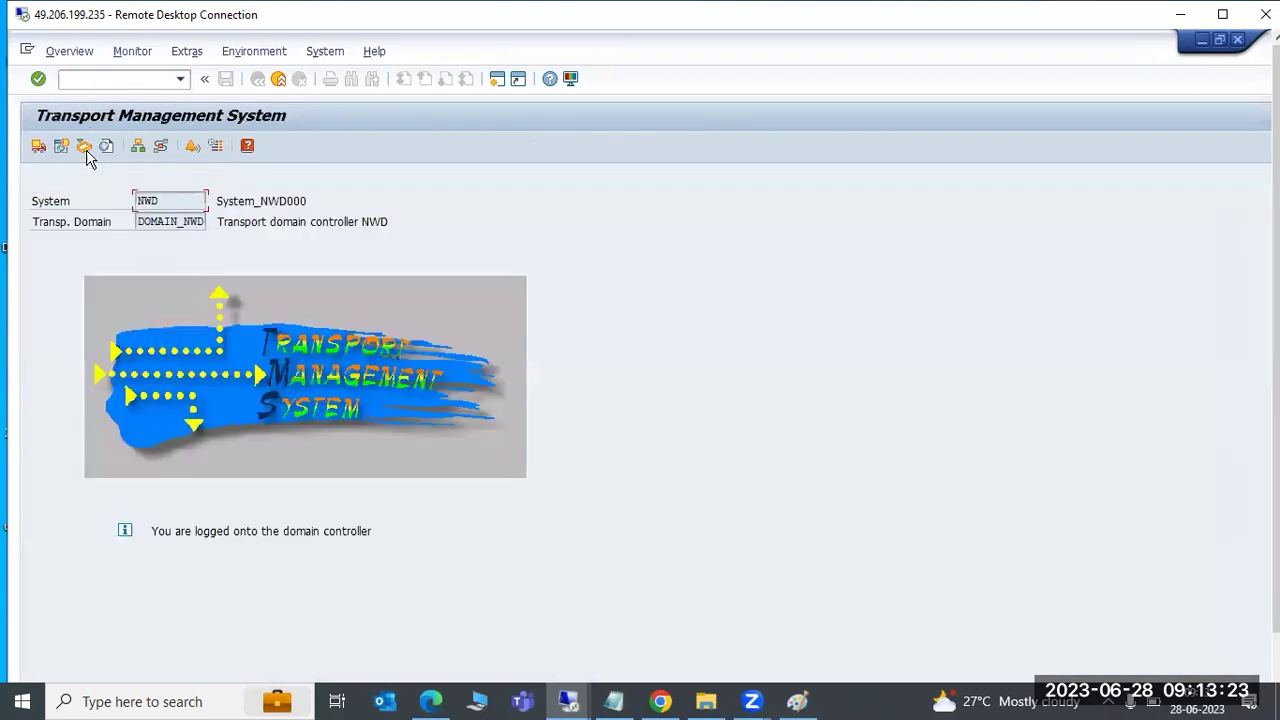
left_click(38, 147)
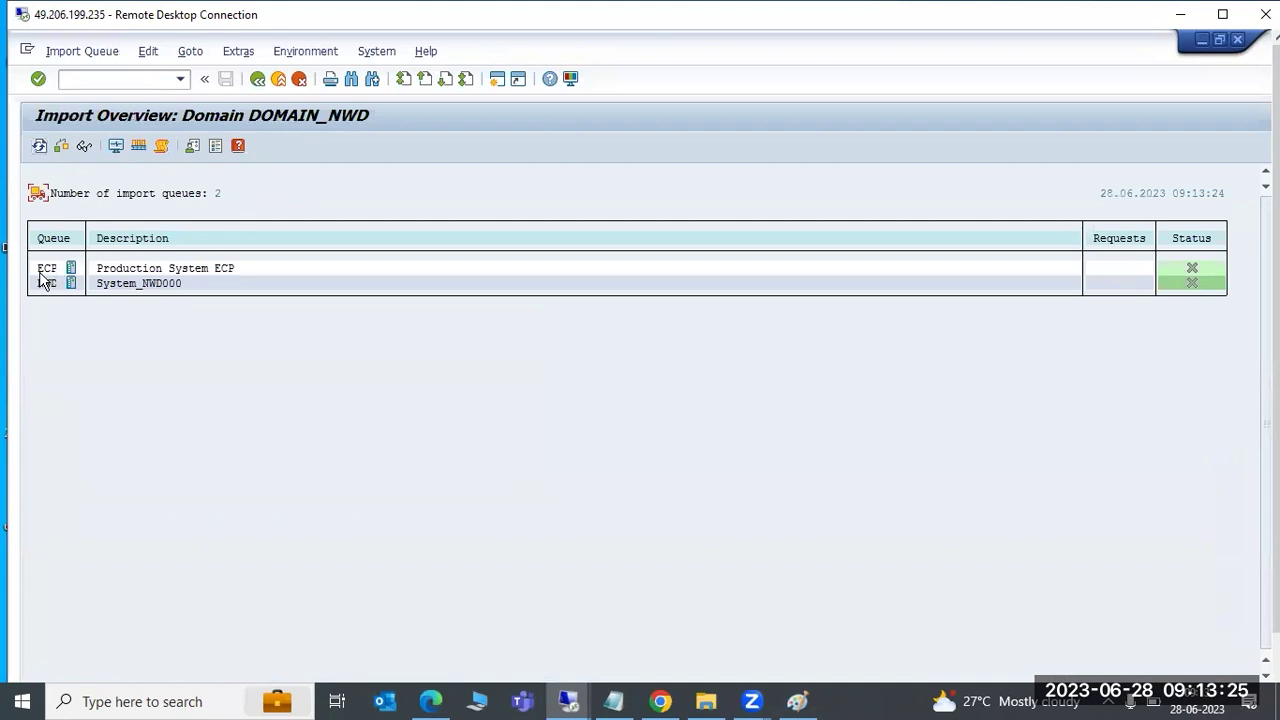
double_click(40, 274)
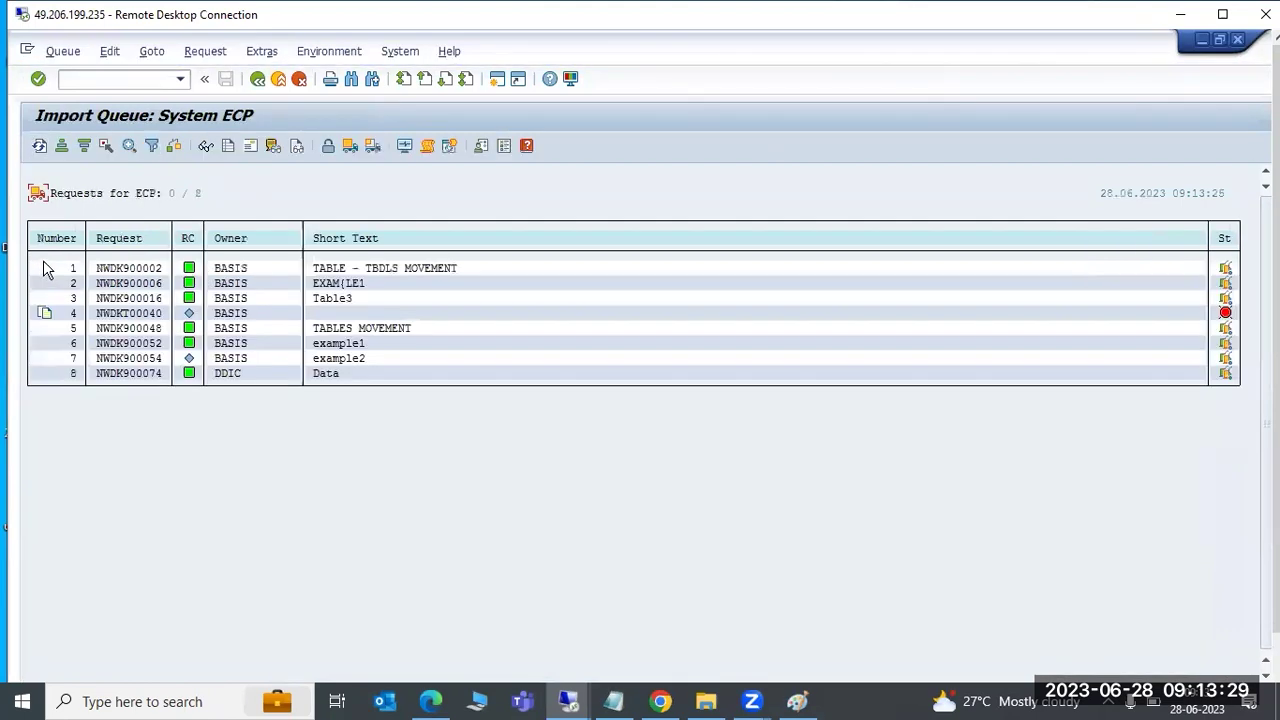
left_click(39, 146)
left_click(100, 377)
left_click_drag(97, 373, 168, 373)
key("ctrl+c")
Add request NWDK900076 to the ECP queue with Import Again ticked and confirm
key("alt+x")
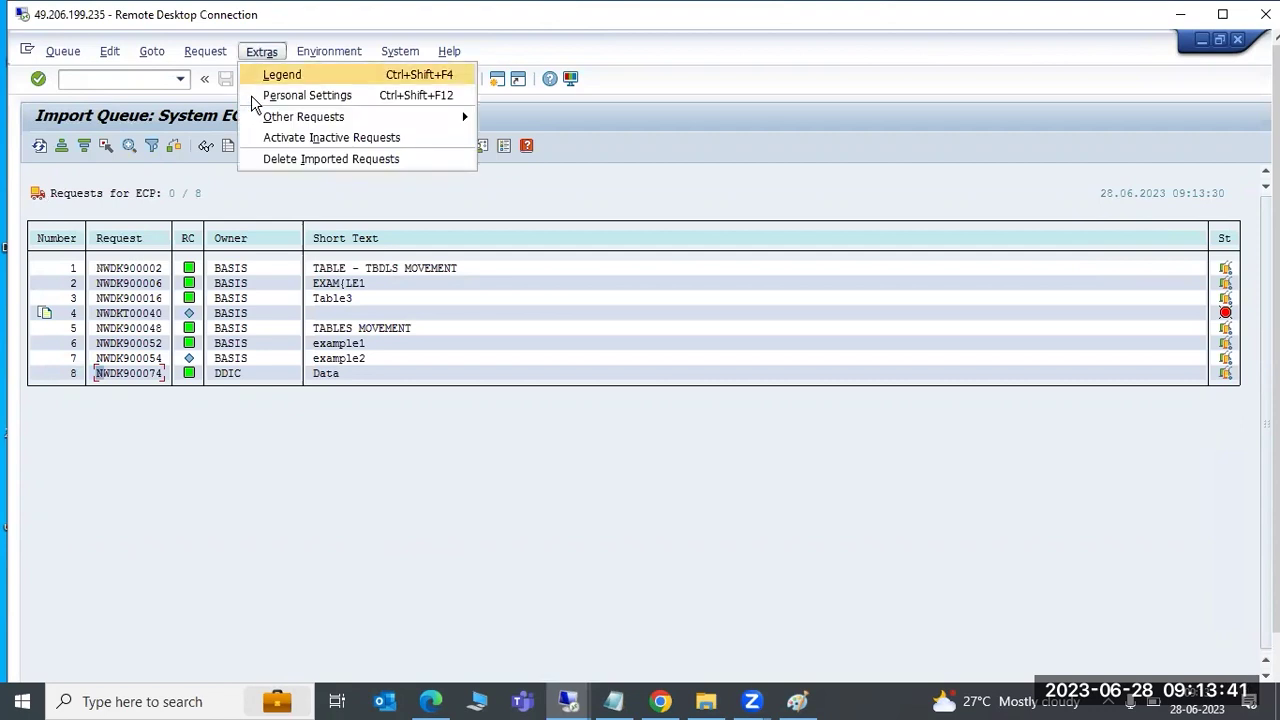
mouse_move(408, 120)
left_click(510, 120)
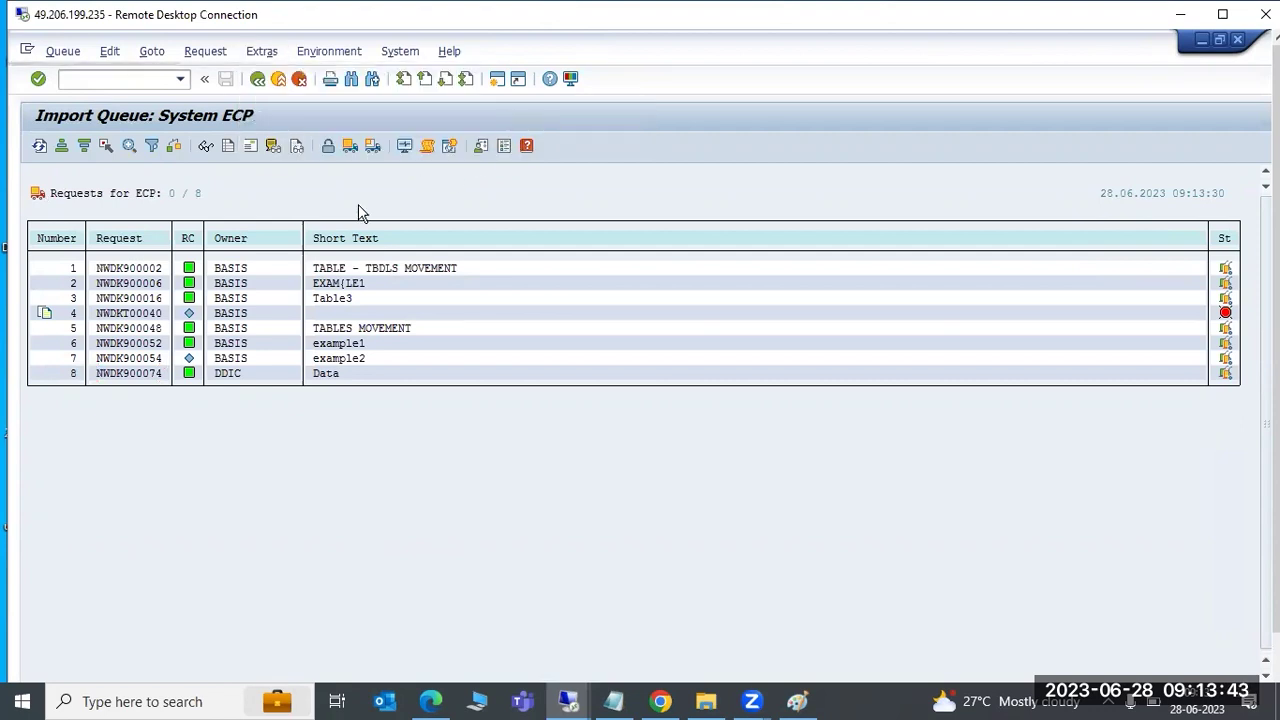
key("ctrl+v")
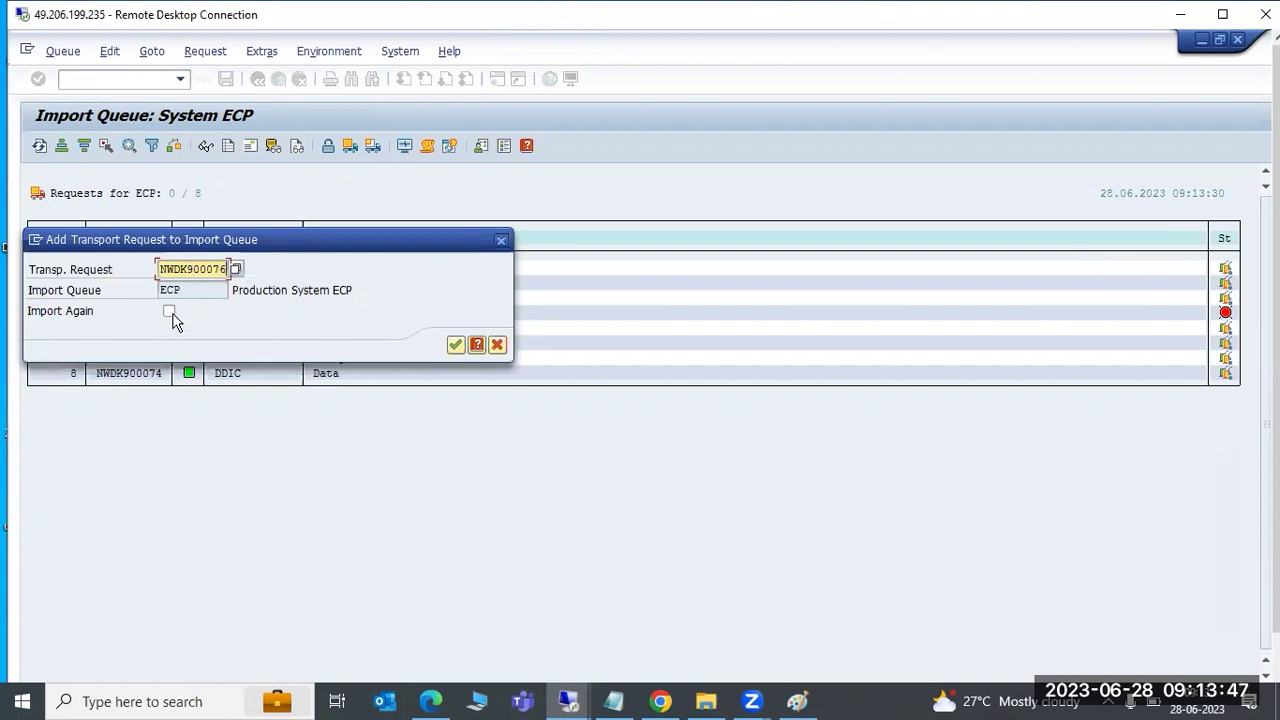
left_click(169, 313)
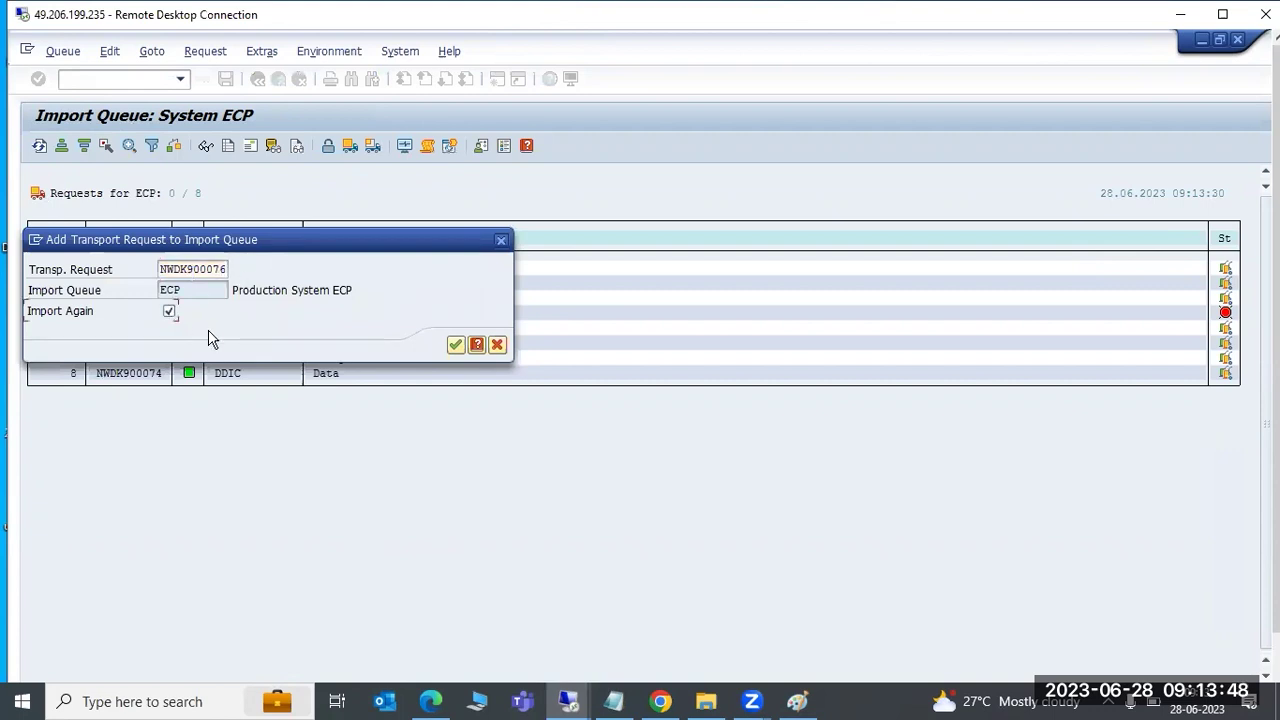
left_click(455, 347)
left_click_drag(268, 284, 360, 300)
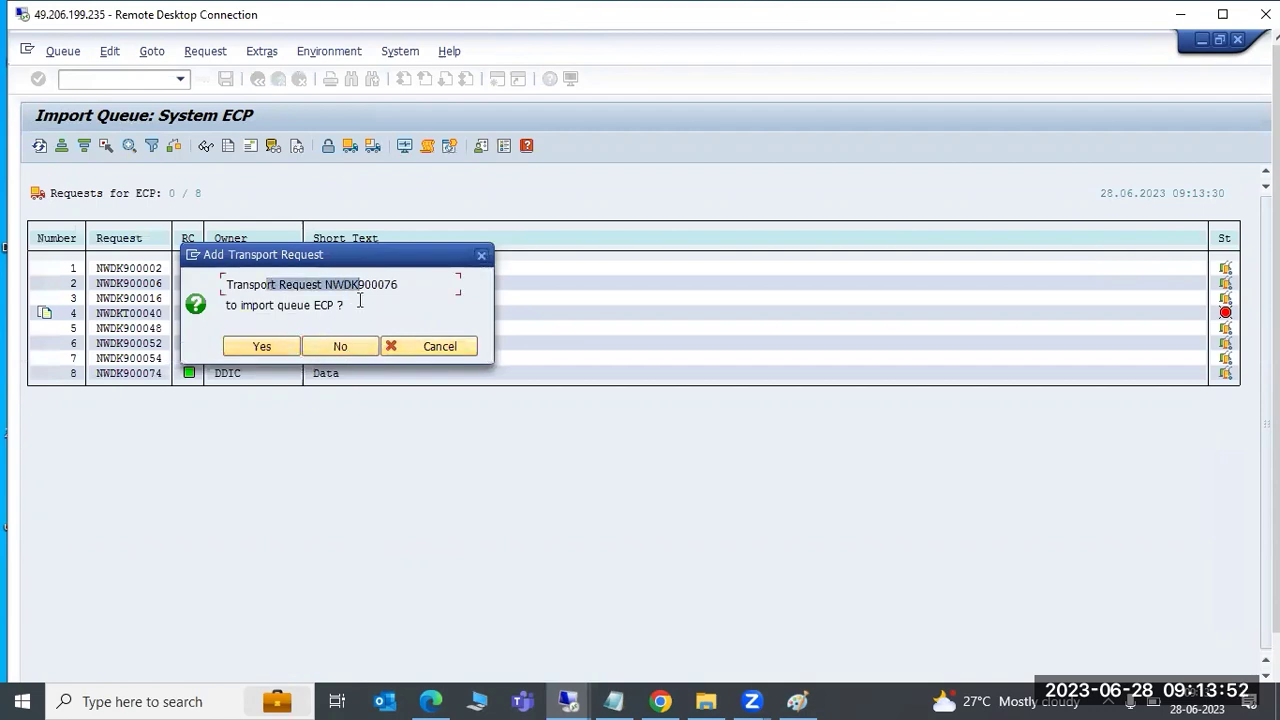
left_click(253, 345)
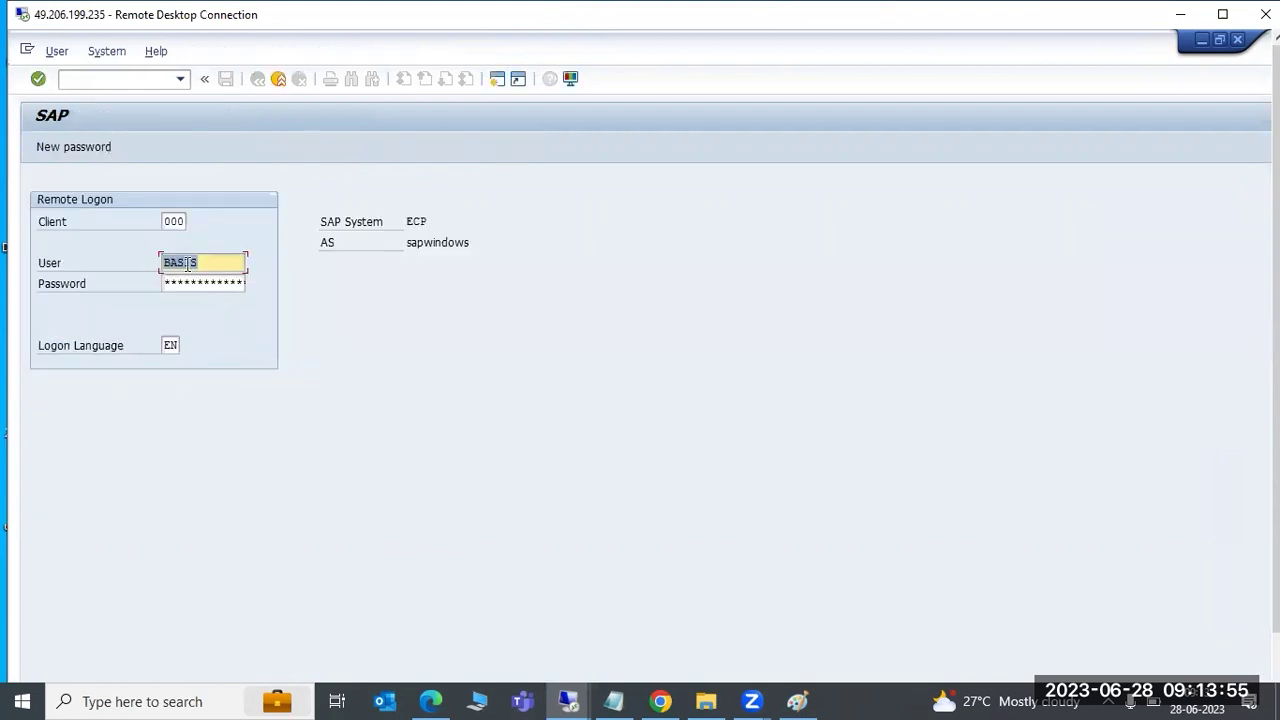
Log on to the remote system as user ddic
left_click(194, 285)
left_click(207, 263)
double_click(210, 263)
type("ddic")
key("Tab")
key("Return")
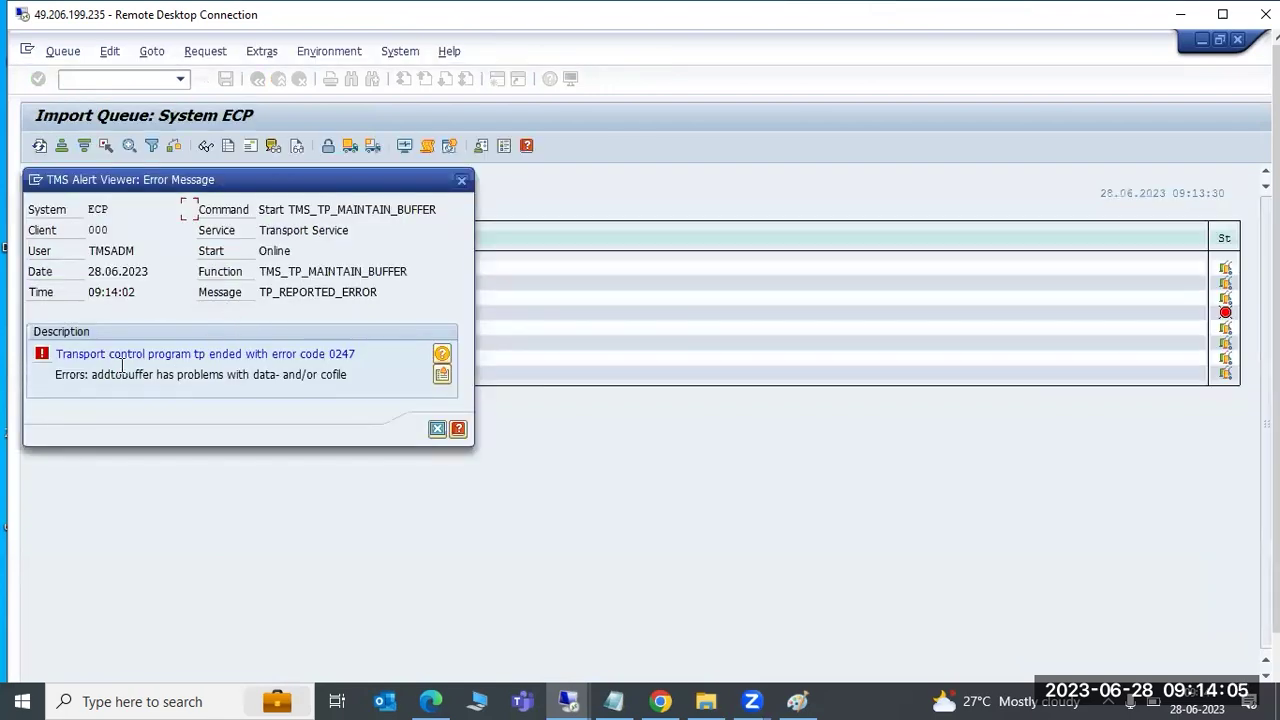
Read the full tp error 0247 message and dismiss its popup
left_click_drag(86, 356, 371, 353)
left_click(227, 354)
left_click_drag(262, 353, 358, 354)
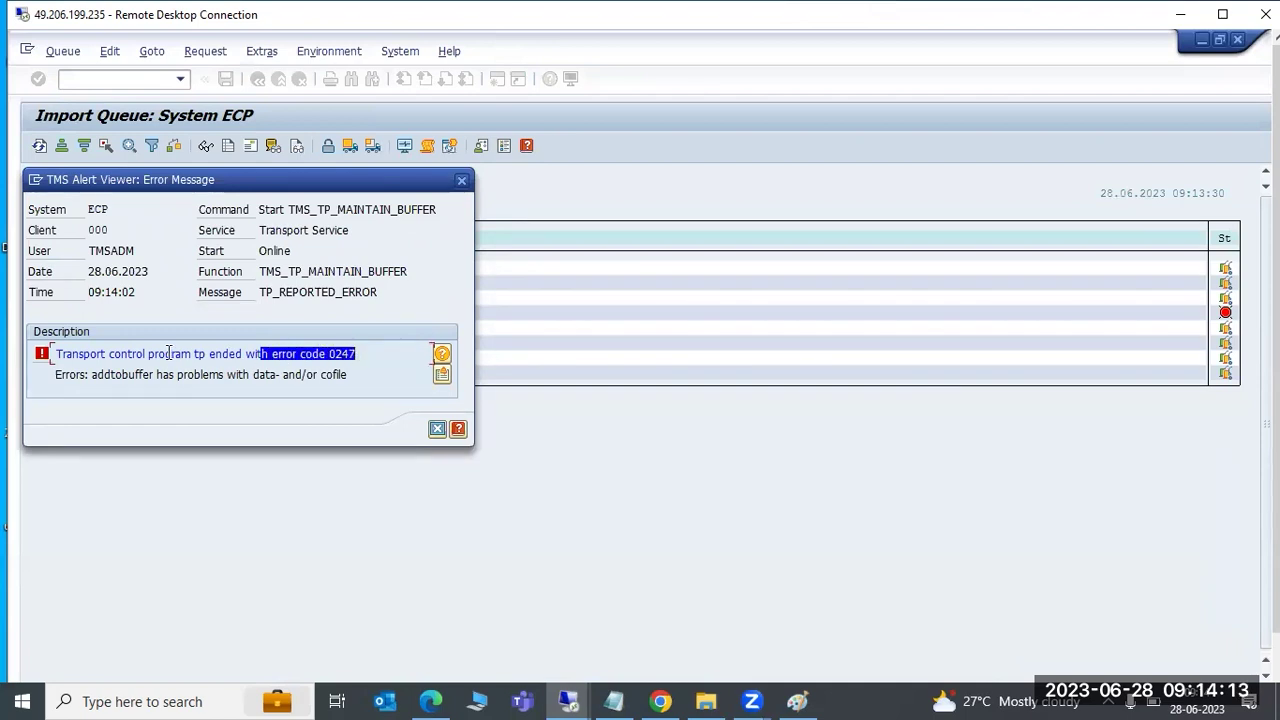
left_click_drag(135, 356, 209, 356)
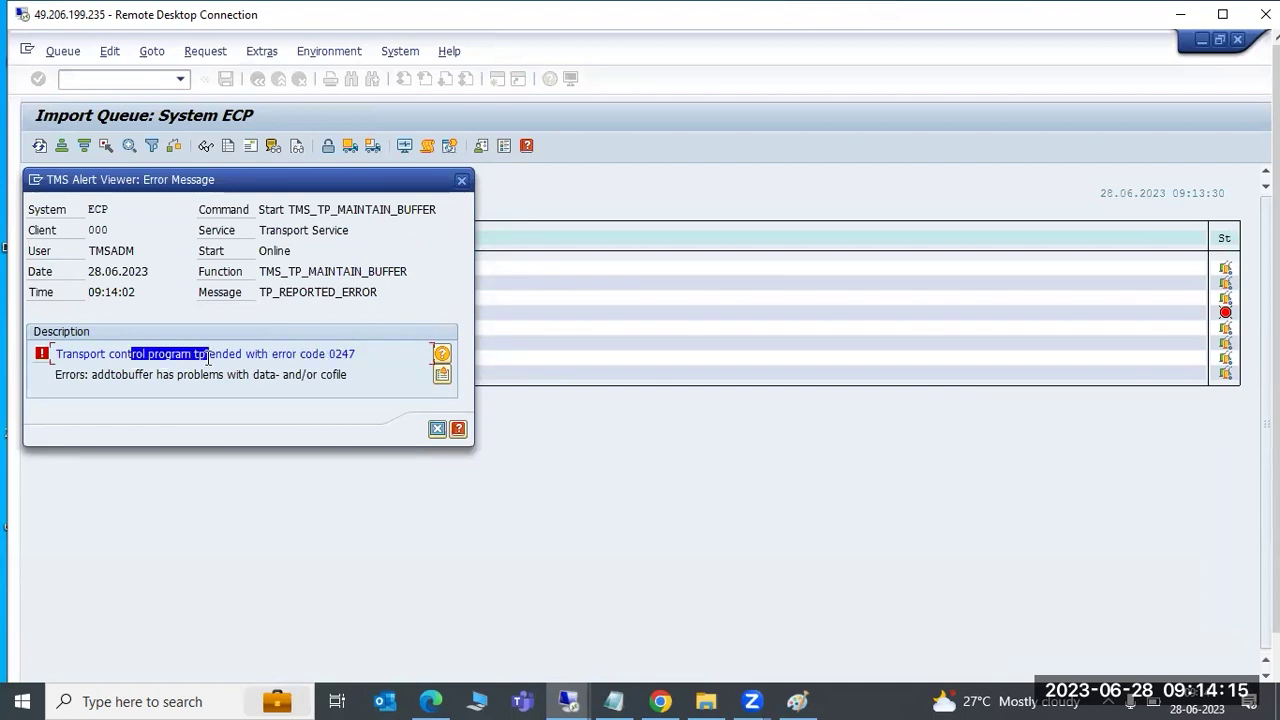
double_click(210, 356)
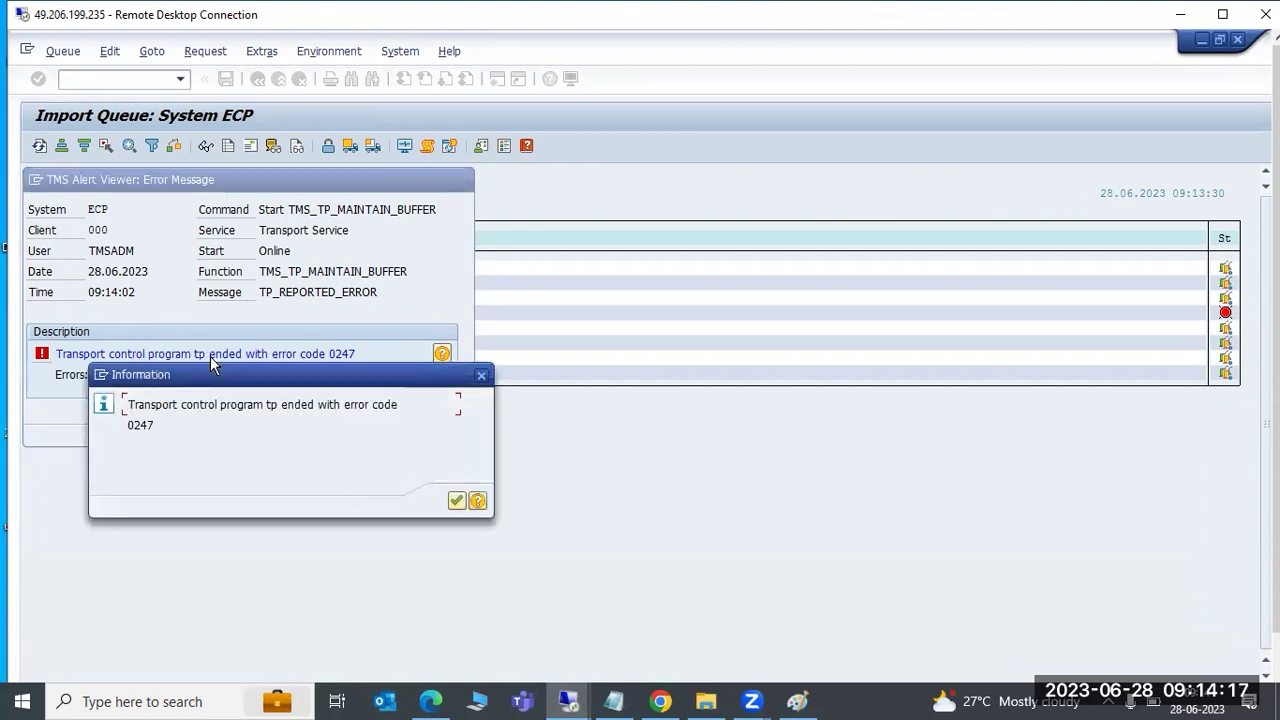
left_click(456, 500)
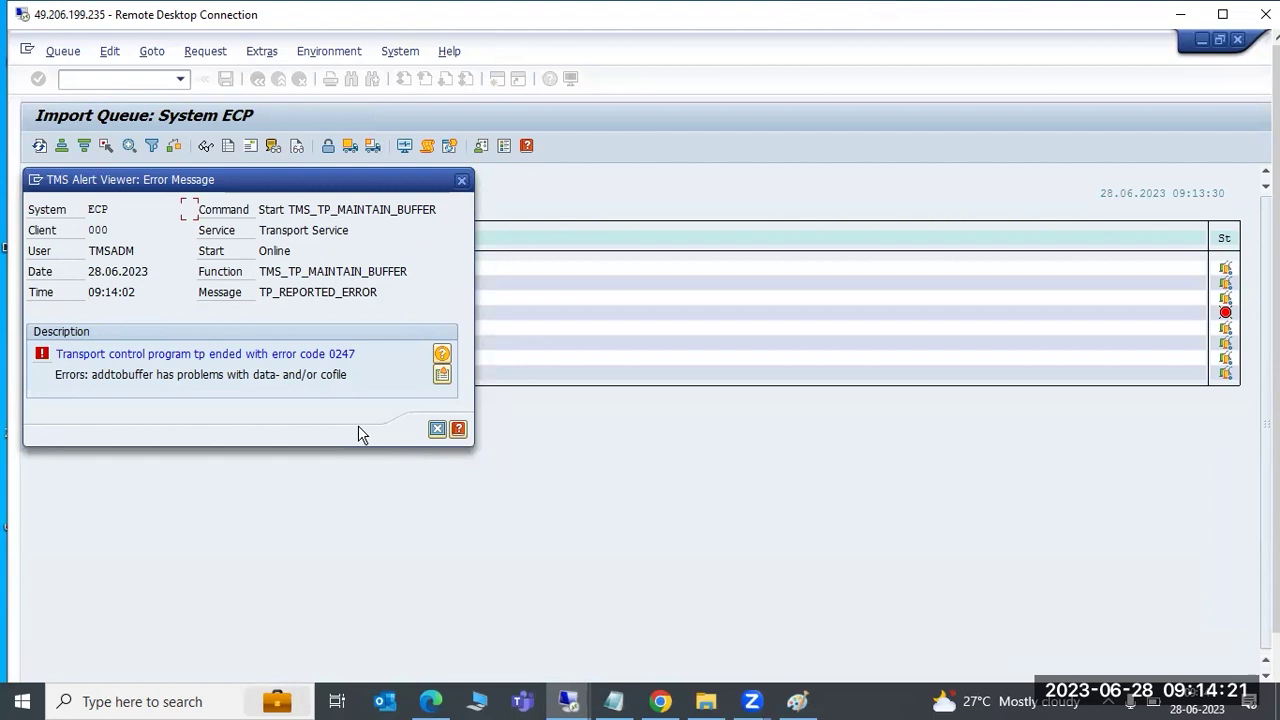
Review the tp output log showing Addtobuffer failed with no datafile or cofile, then return to Paint
left_click_drag(114, 374, 336, 374)
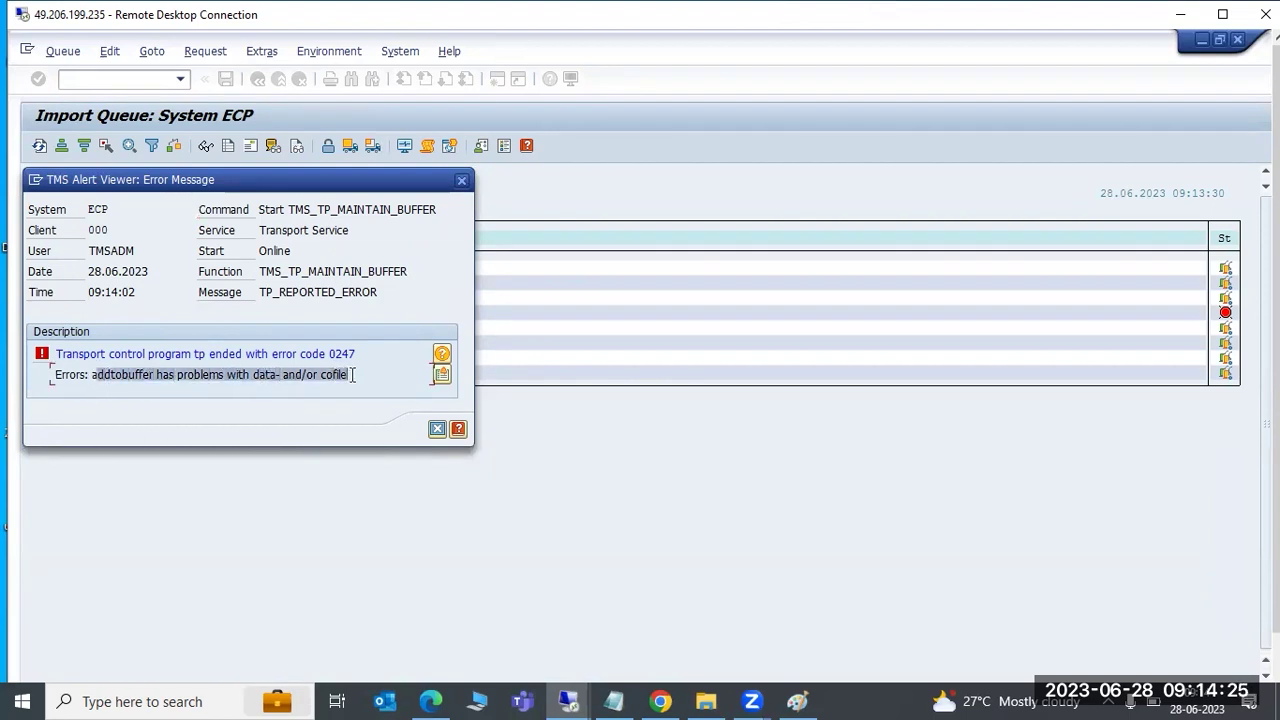
left_click(441, 374)
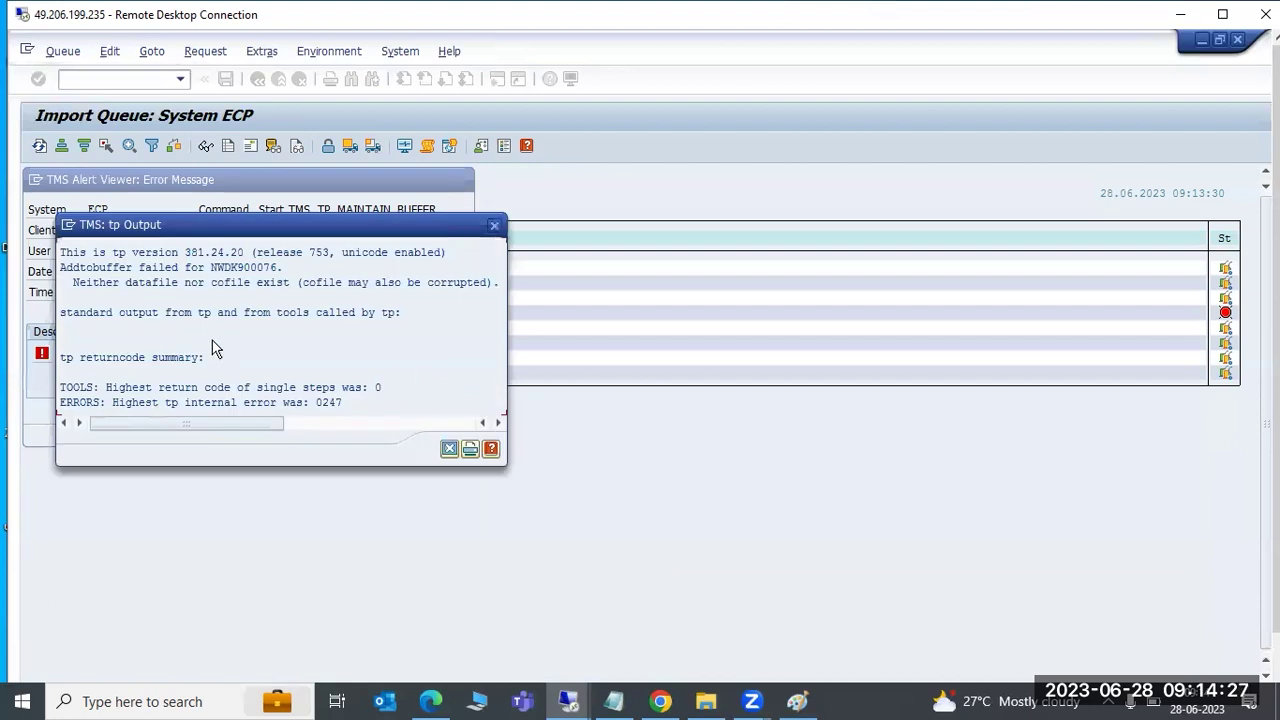
left_click(236, 312)
left_click(228, 269)
left_click(224, 284)
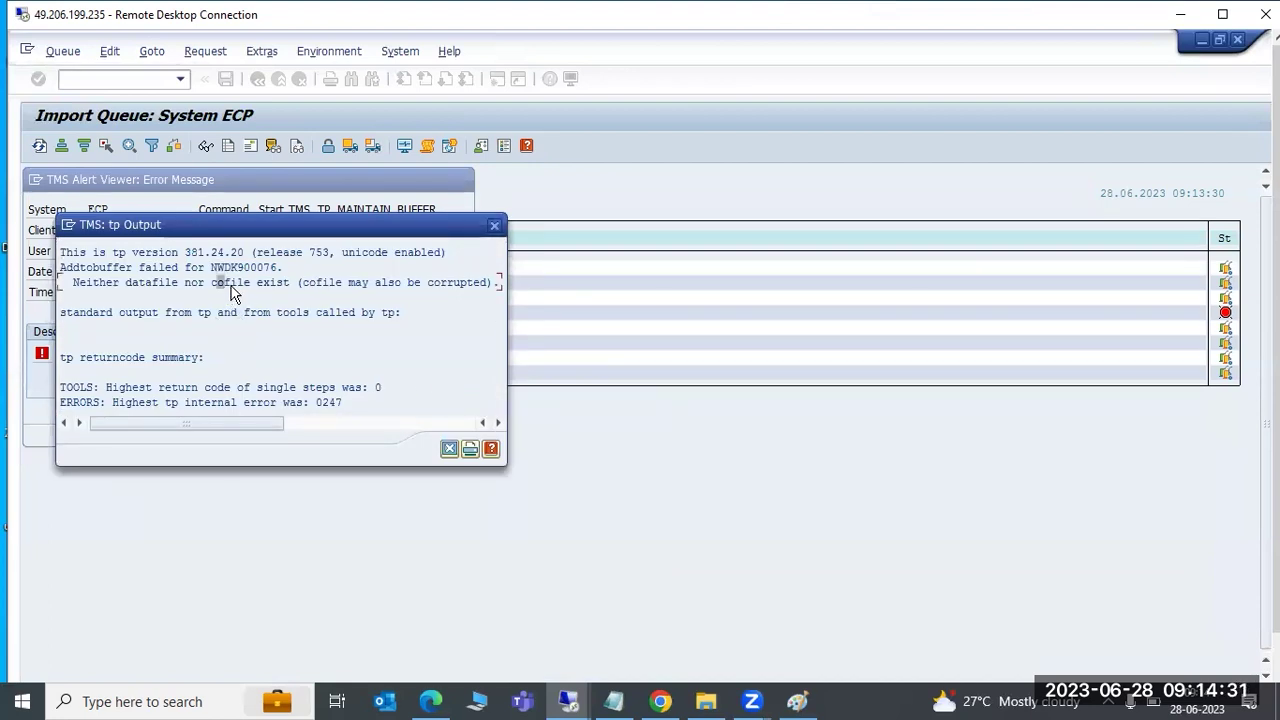
left_click(217, 388)
left_click(448, 450)
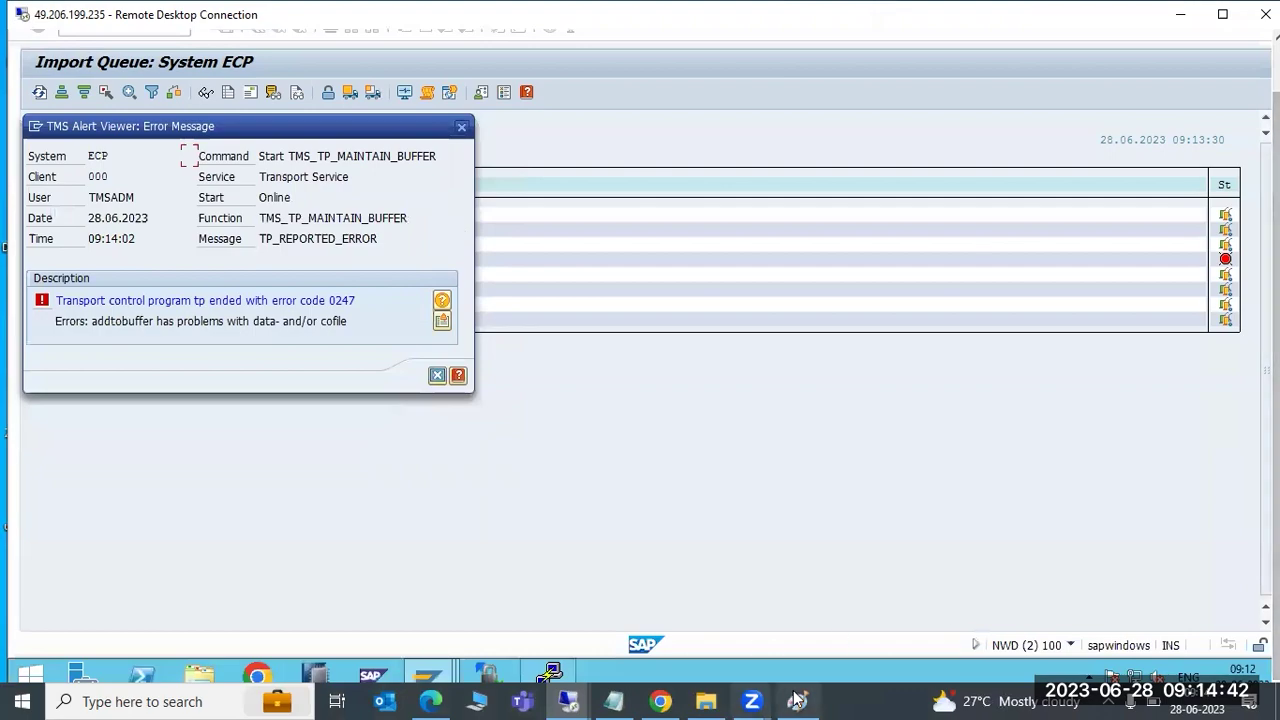
left_click(797, 701)
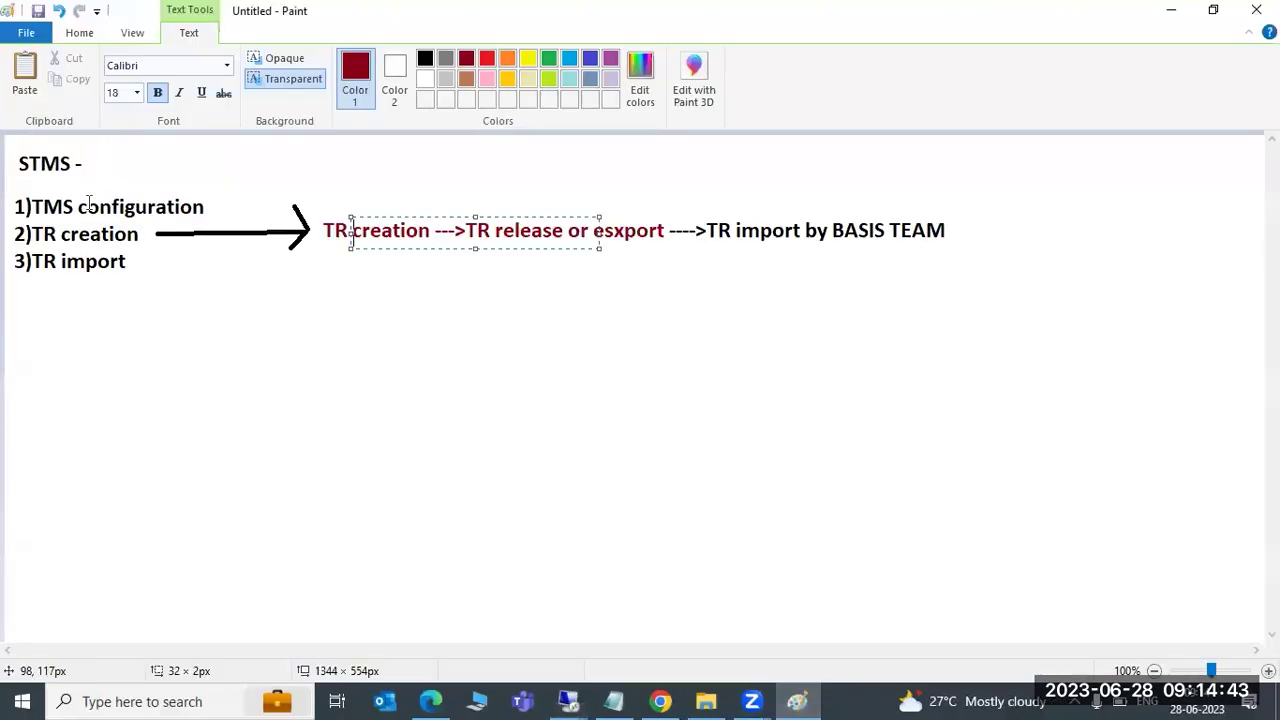
Draw two rounded boxes side by side and an oval below between them
left_click(79, 32)
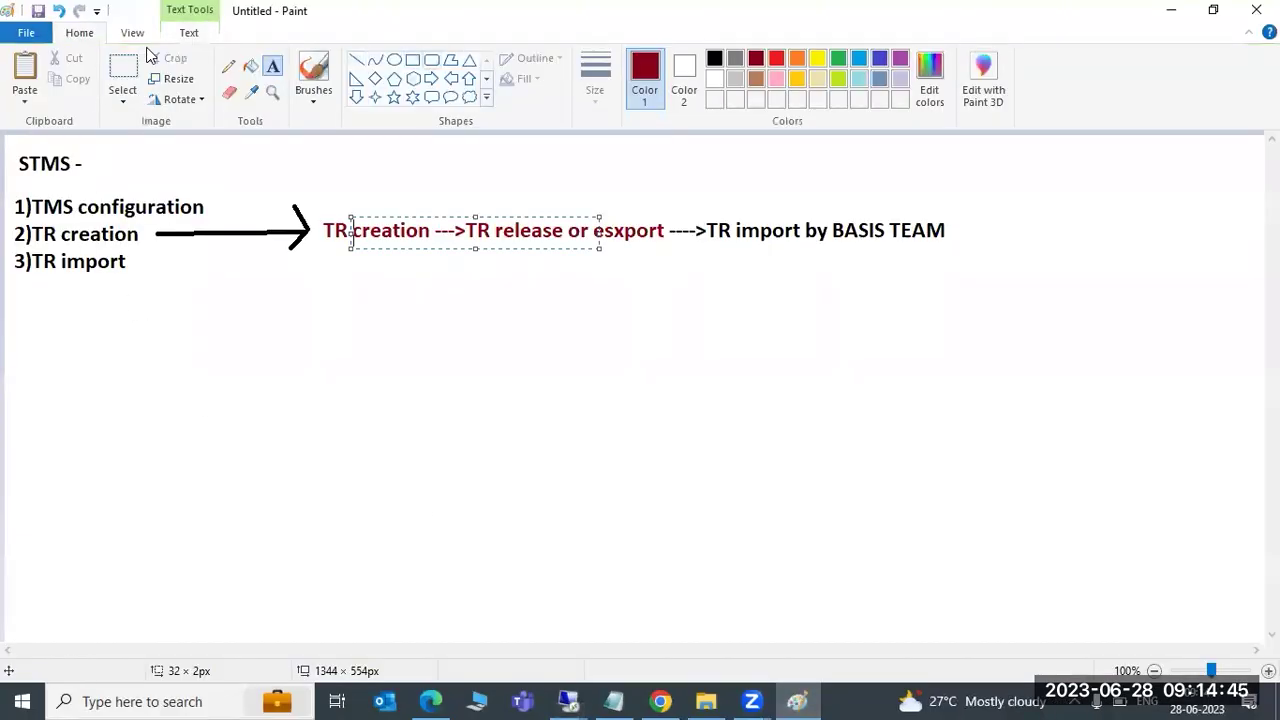
left_click(431, 59)
left_click_drag(236, 291, 455, 396)
left_click_drag(761, 290, 949, 390)
left_click(394, 59)
left_click_drag(478, 474, 804, 633)
left_click(891, 583)
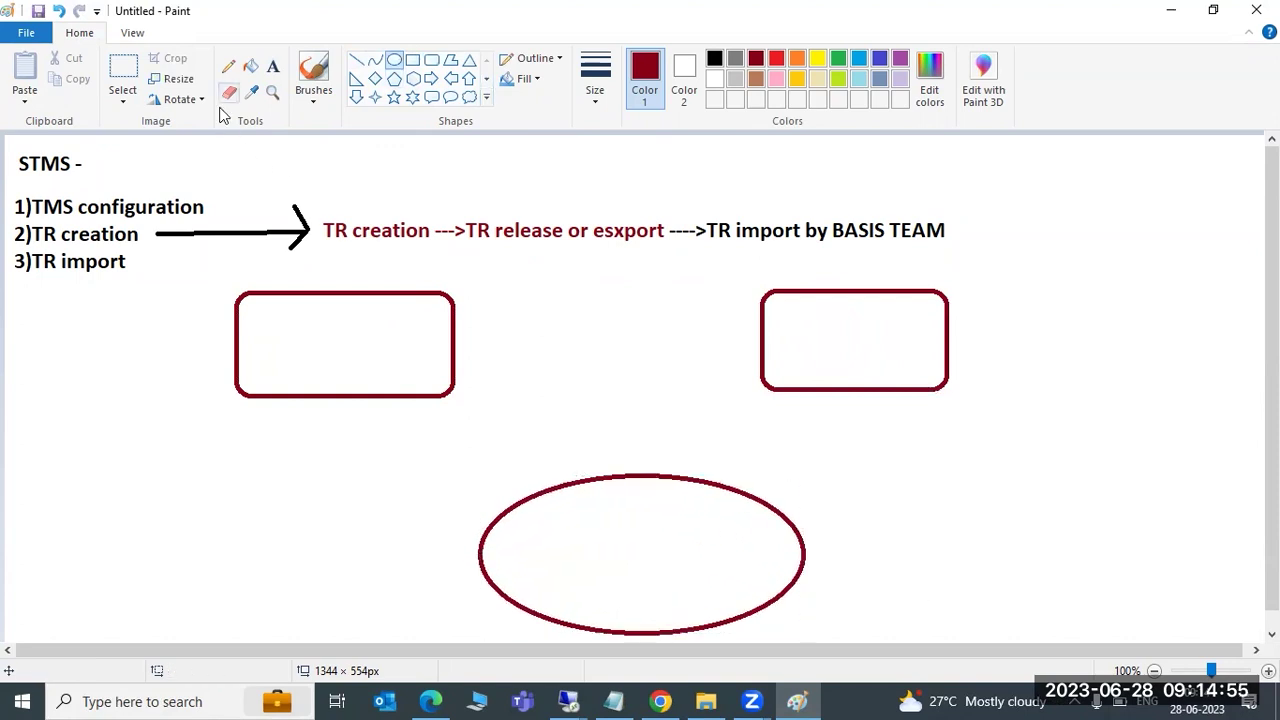
Write /usr/sap/trans, bin, buffer, cofiles and data on separate lines inside the oval
left_click(272, 66)
left_click(527, 495)
type("/usr/sap")
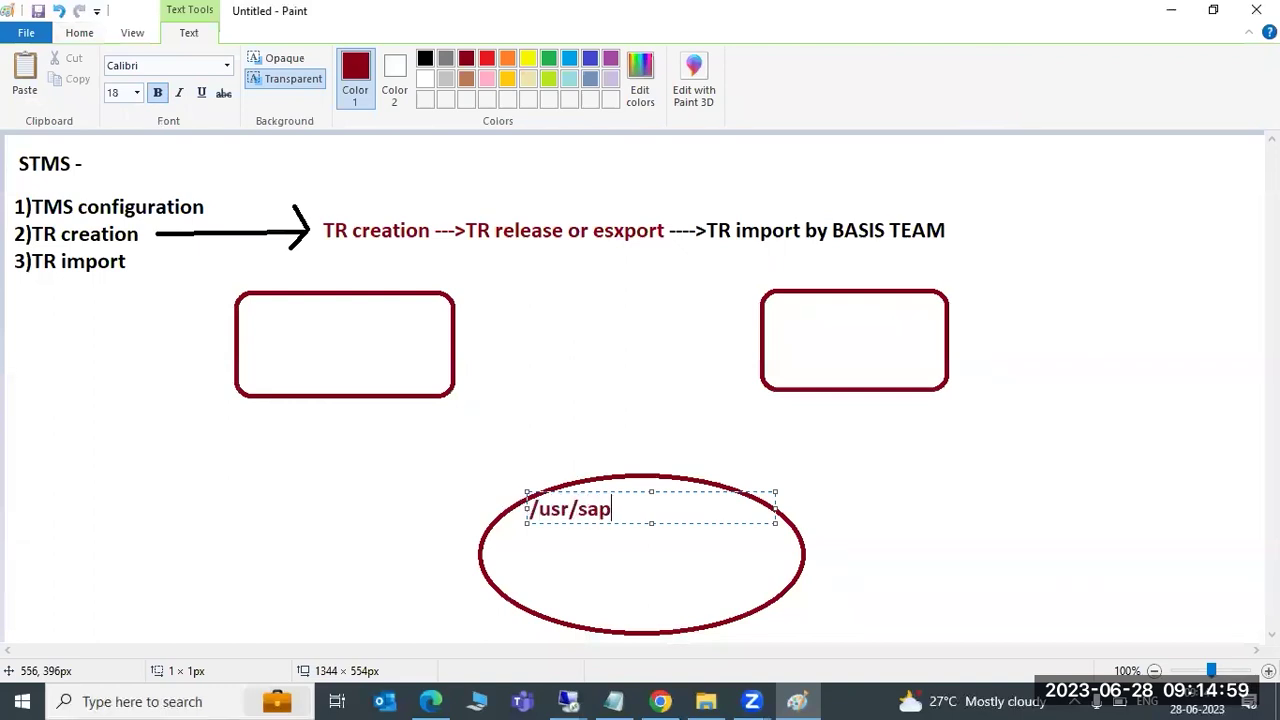
type("/trans")
key("Return")
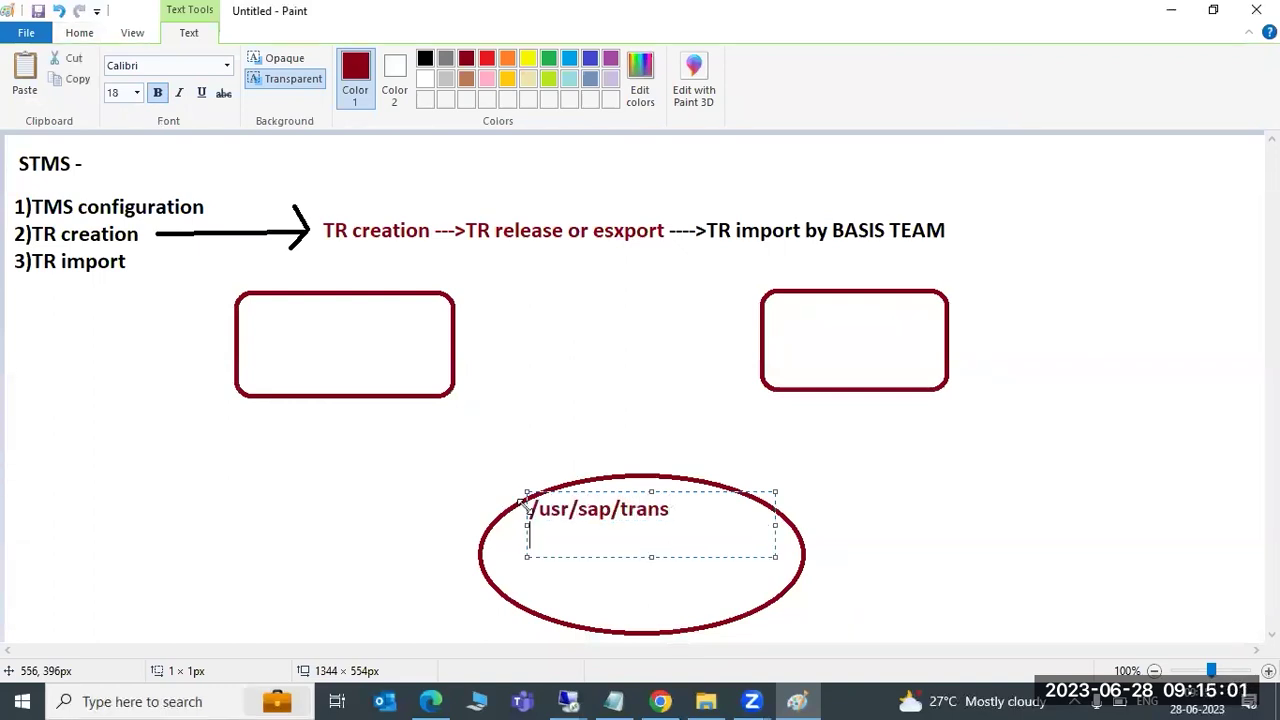
type("bin")
key("Return")
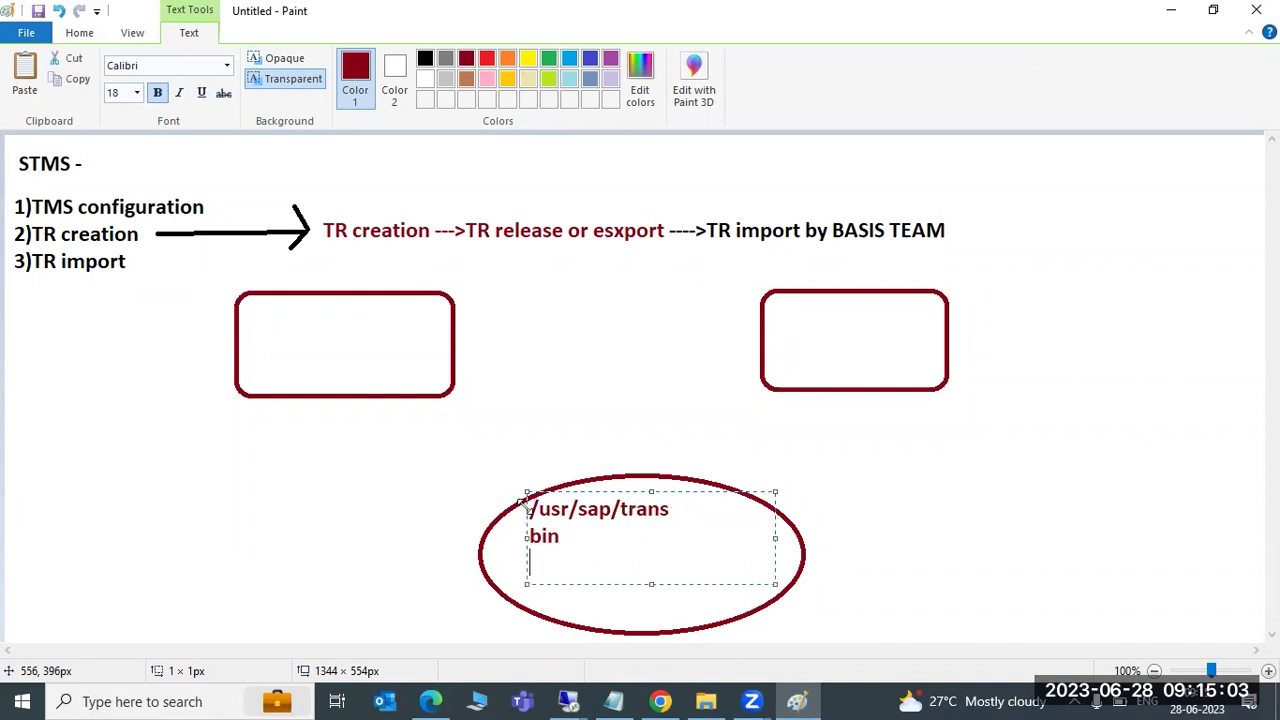
type("buffer")
key("Return")
type("cofiles")
key("Return")
type("data")
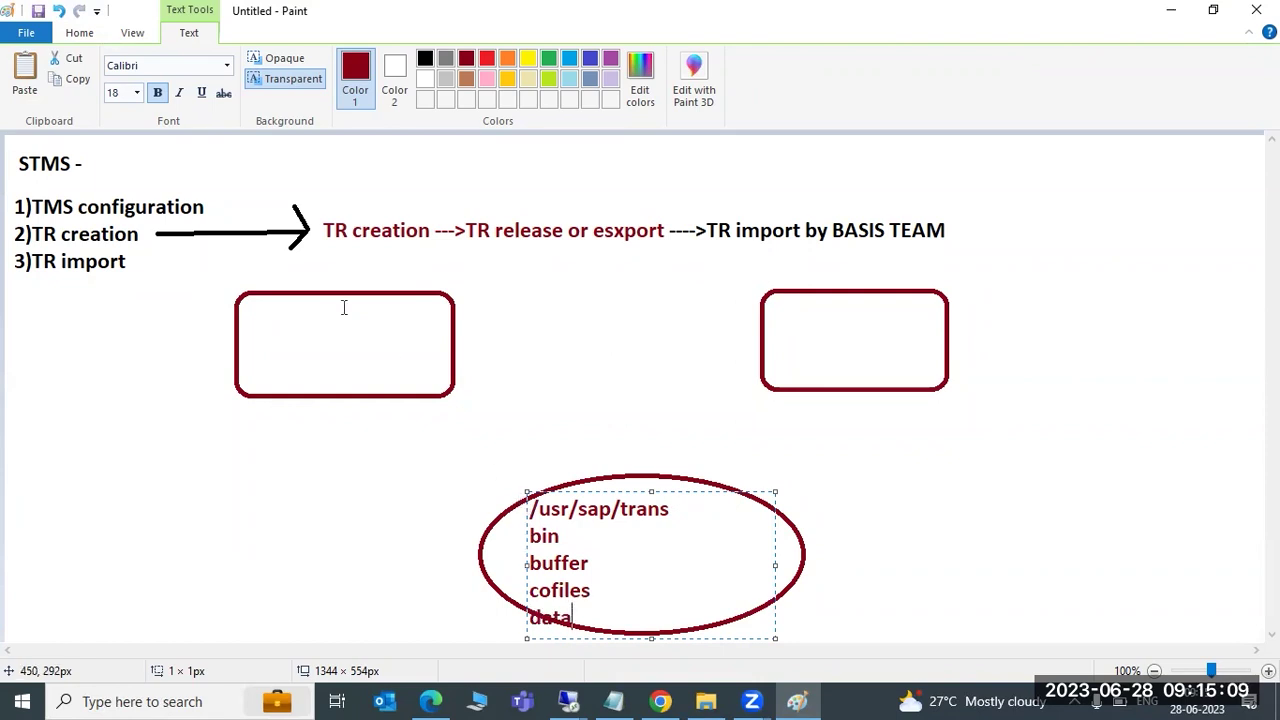
Label the left box 'DEV =NWDK900076', removing the extra zero from the request number
left_click(281, 322)
type("DEV =")
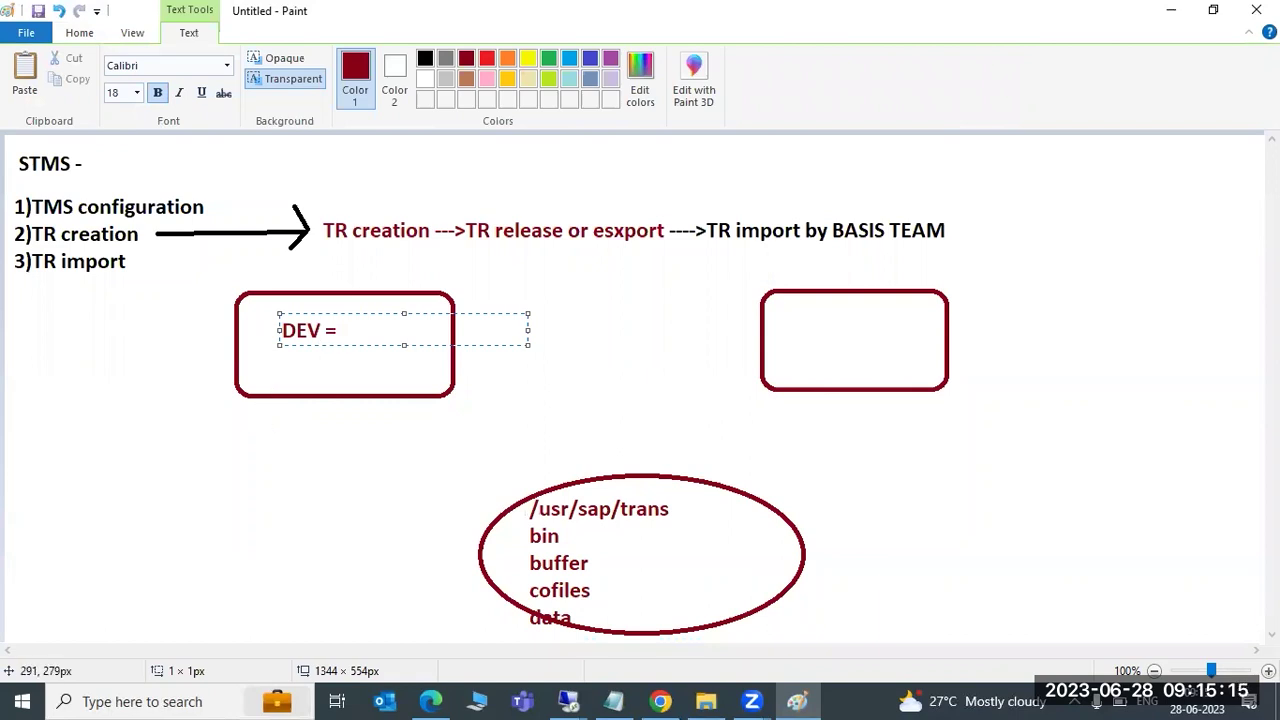
type("NWDK90000")
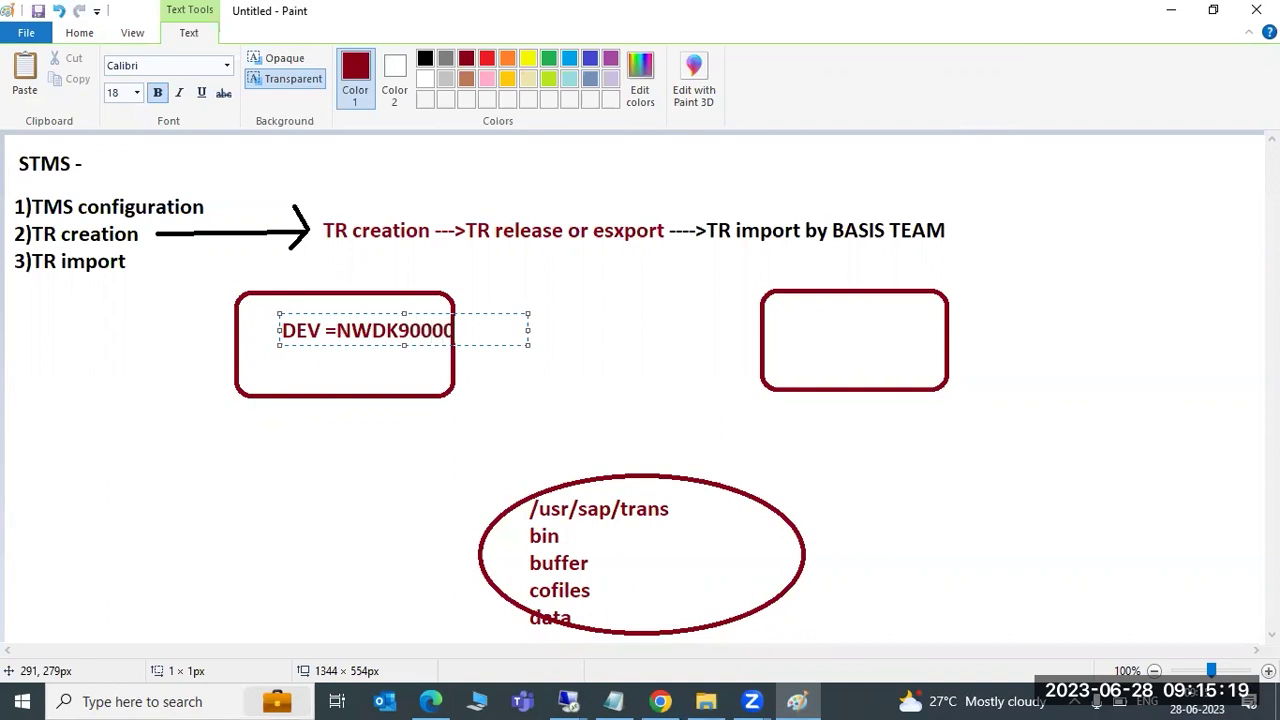
type("76")
left_click(437, 332)
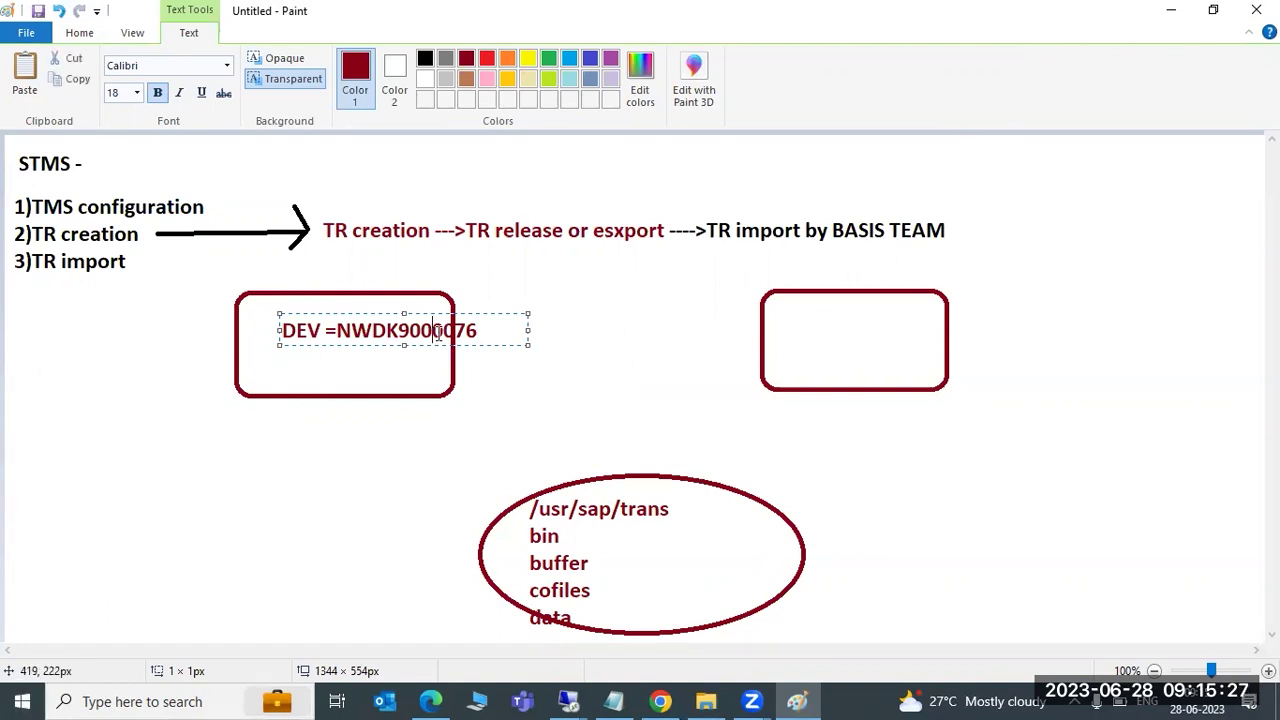
key("BackSpace")
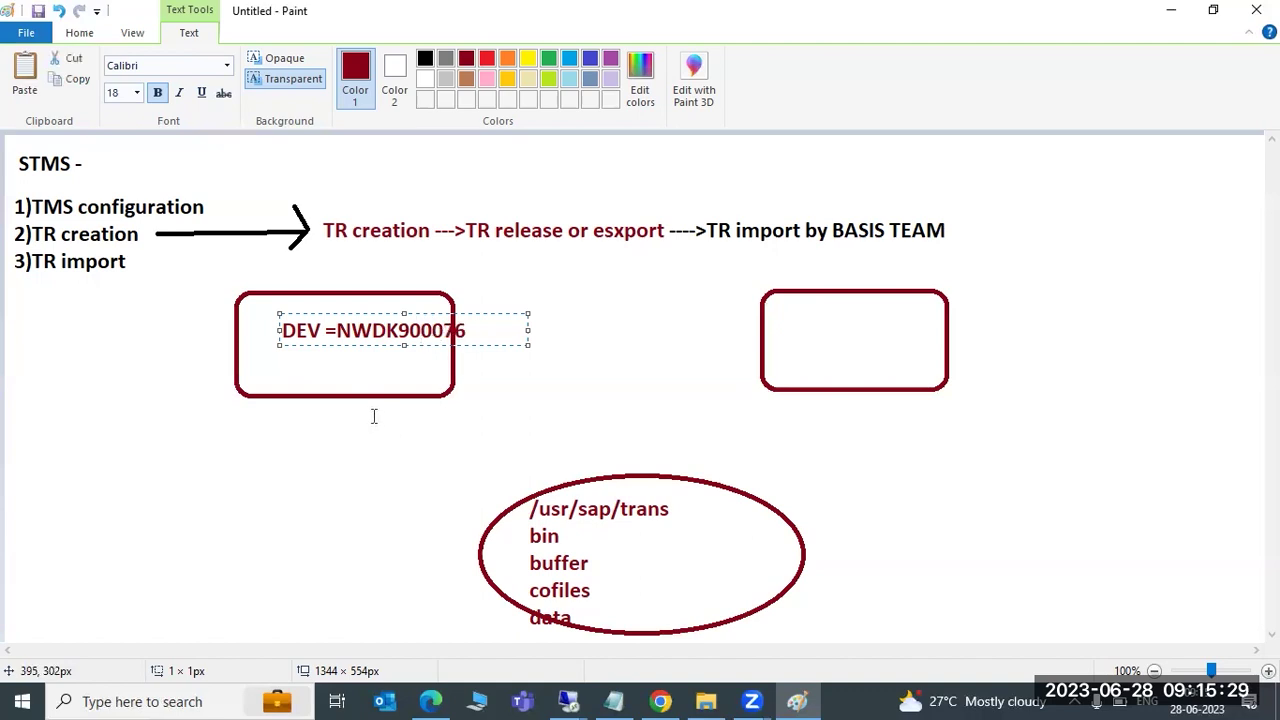
left_click(340, 390)
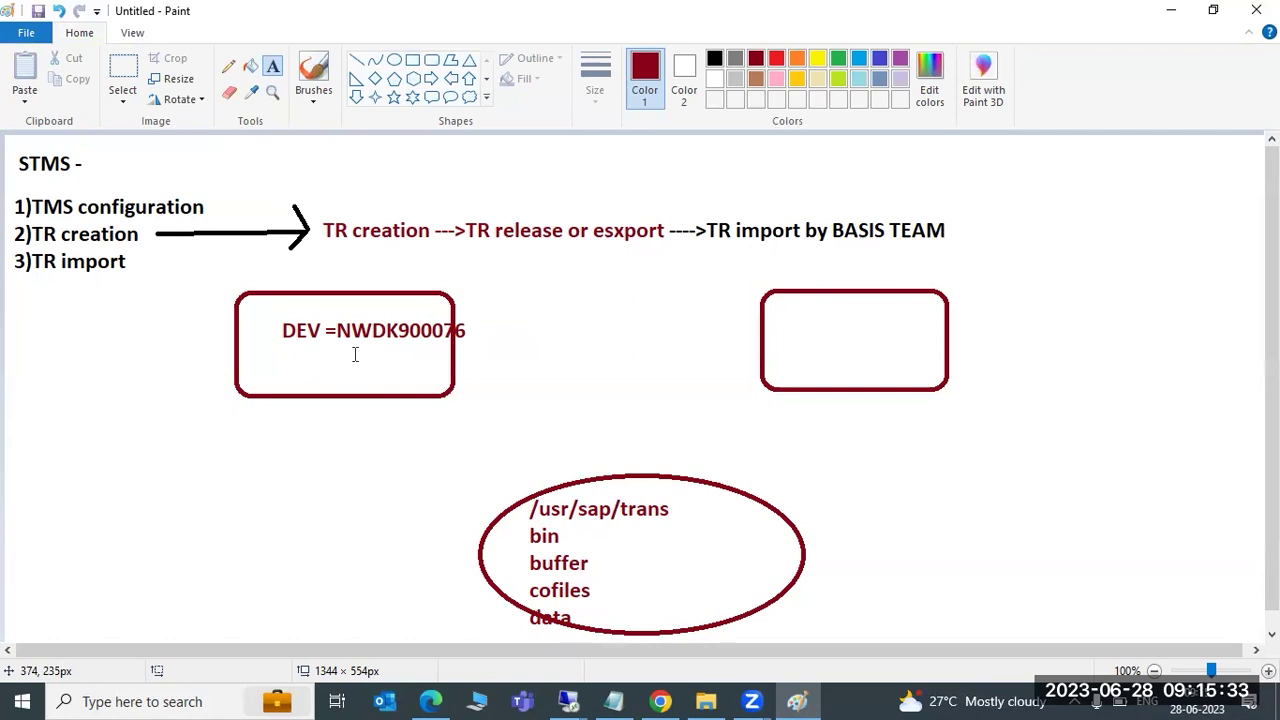
Draw a line from NWDK900076 to the oval's cofiles line and label cofiles K9 and data R9
left_click(357, 60)
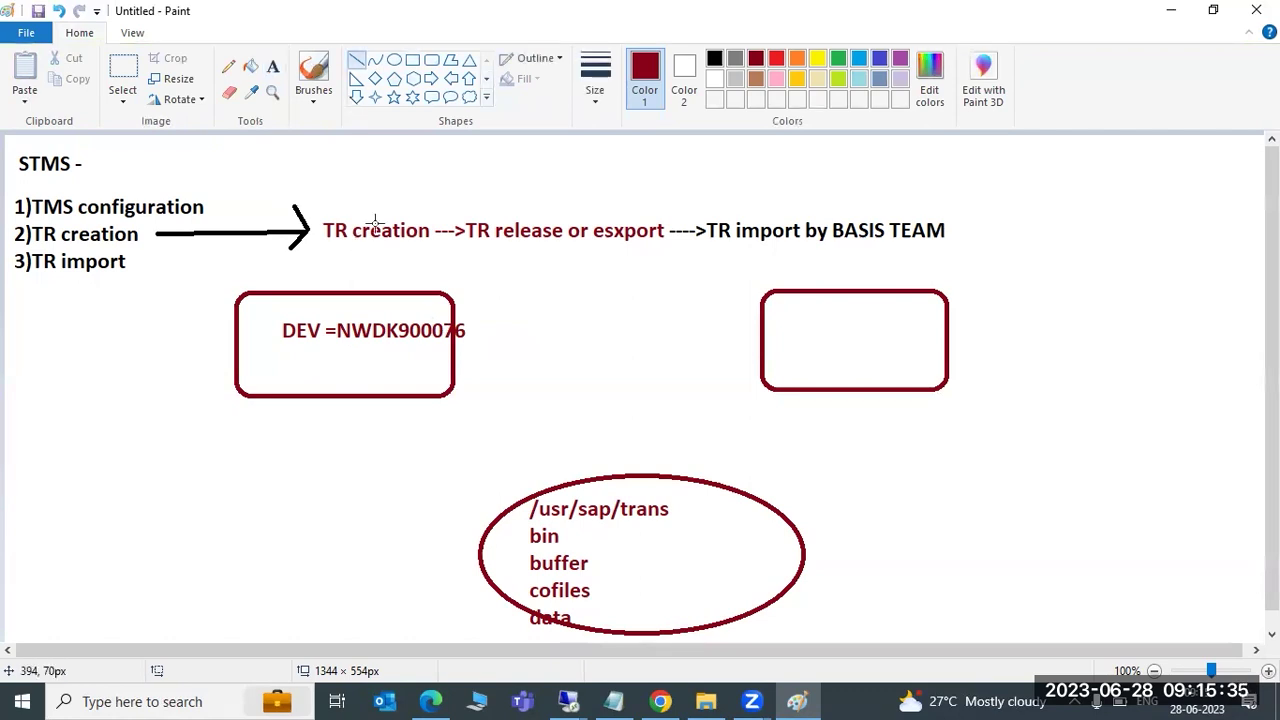
mouse_move(330, 349)
left_mouse_down()
mouse_move(451, 341)
mouse_move(378, 356)
mouse_move(418, 392)
mouse_move(522, 598)
left_mouse_up()
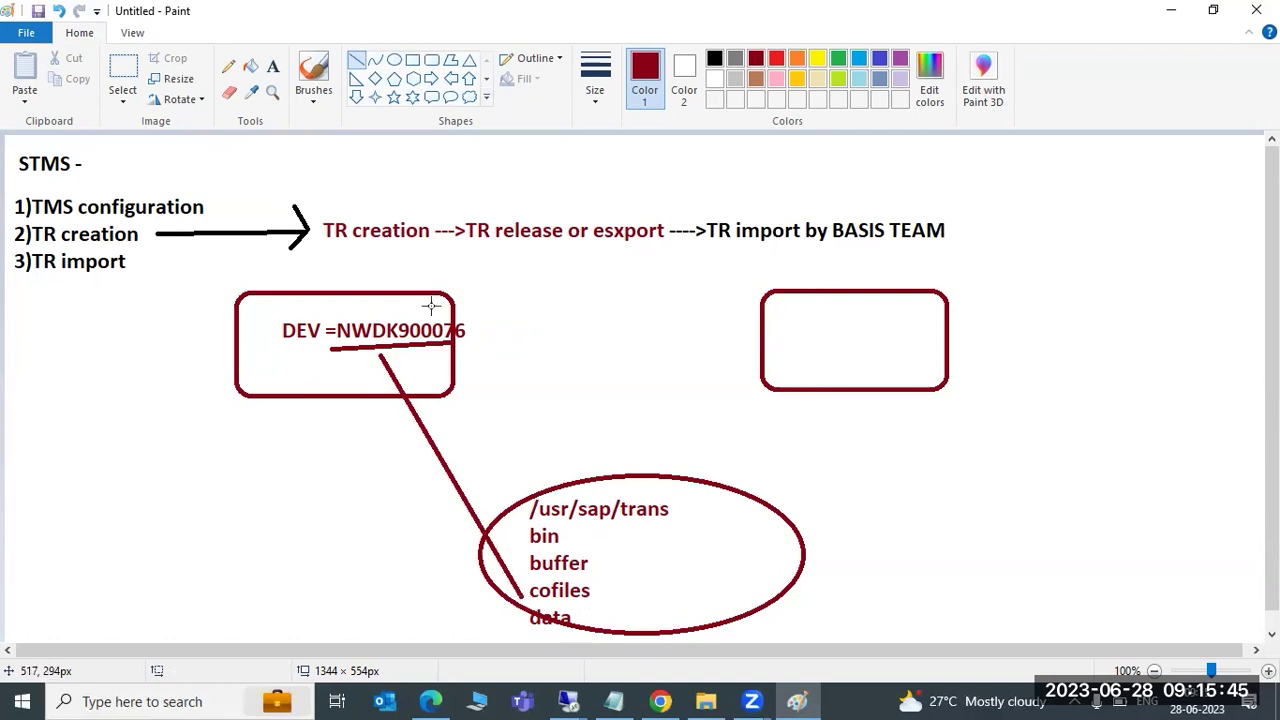
left_click(272, 66)
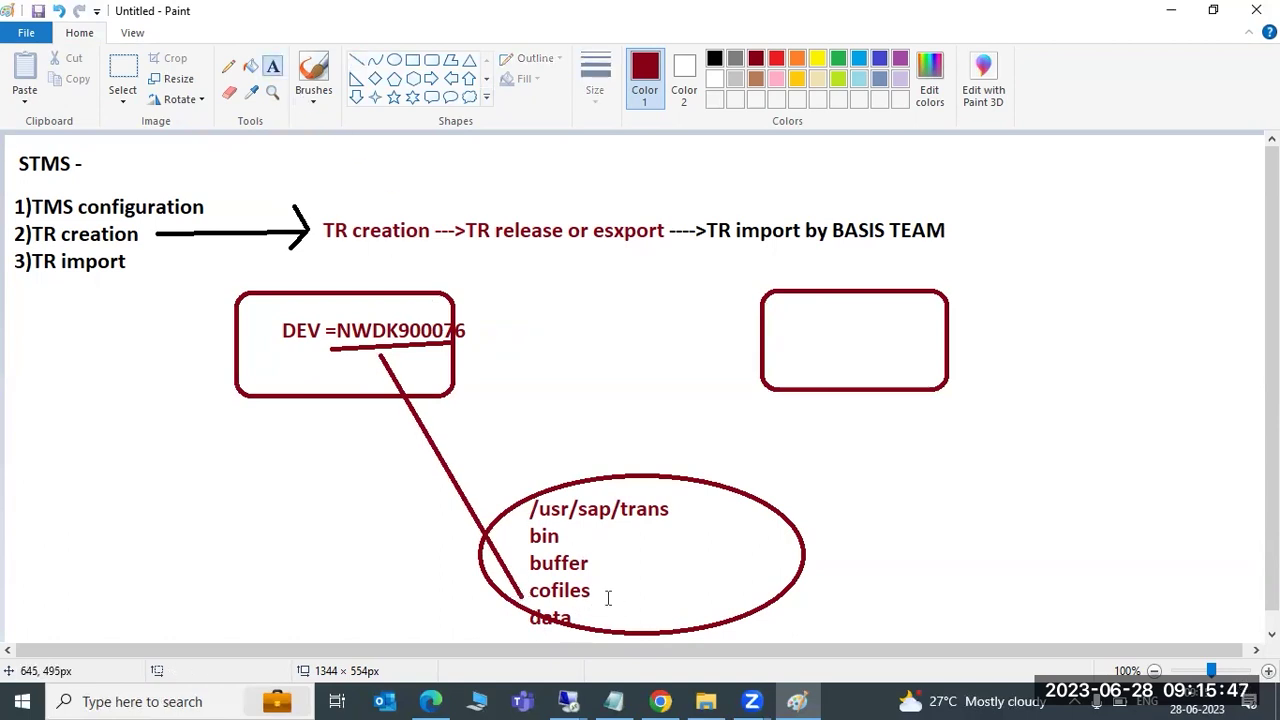
left_click(607, 598)
type("K9")
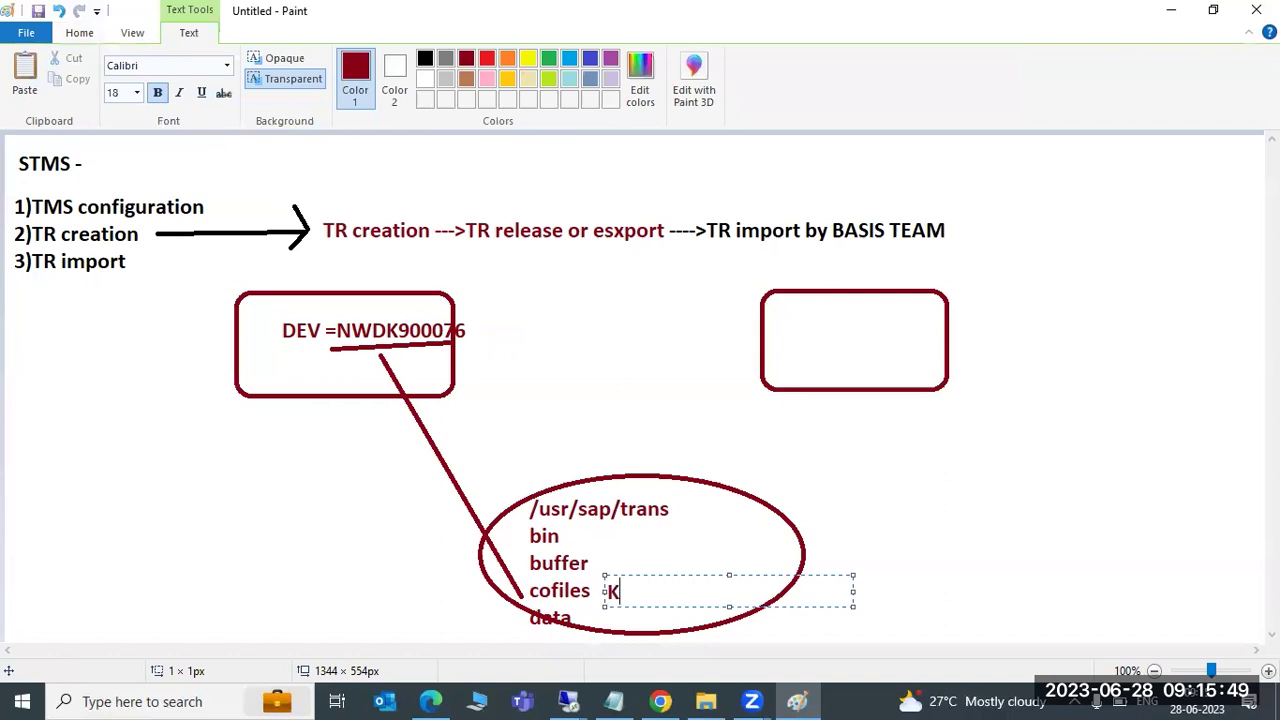
left_click(612, 613)
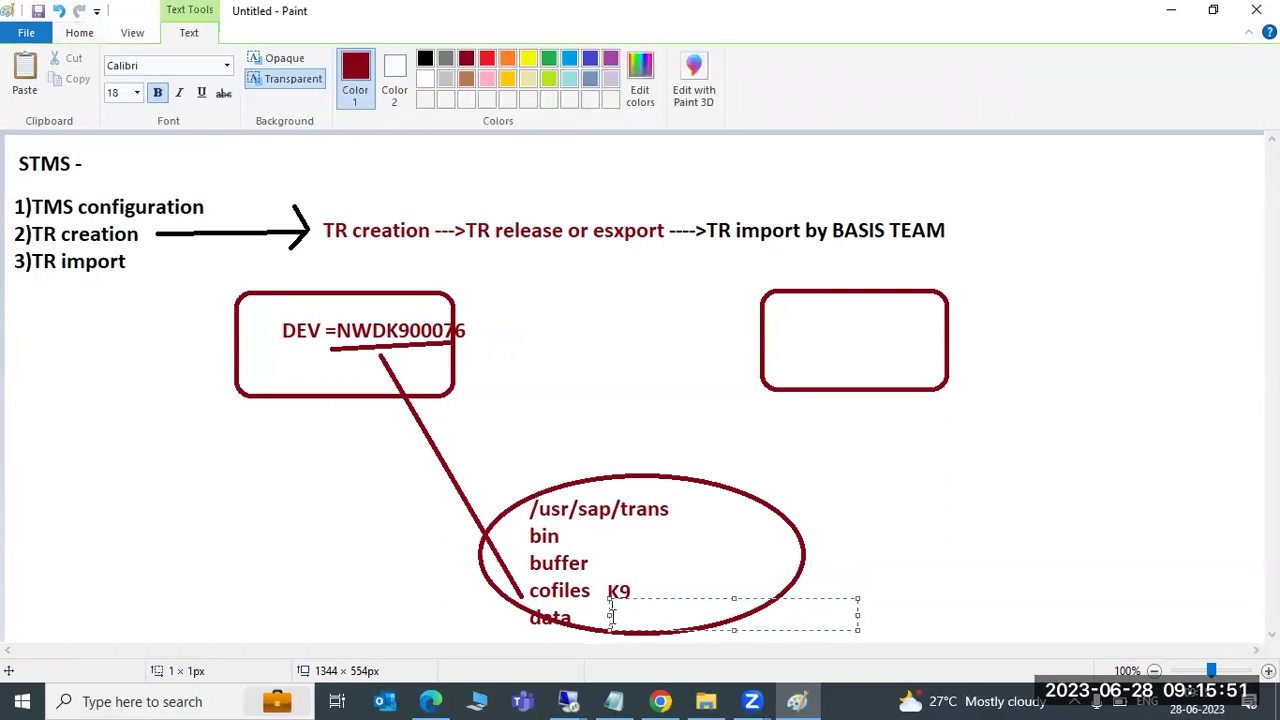
type("R9")
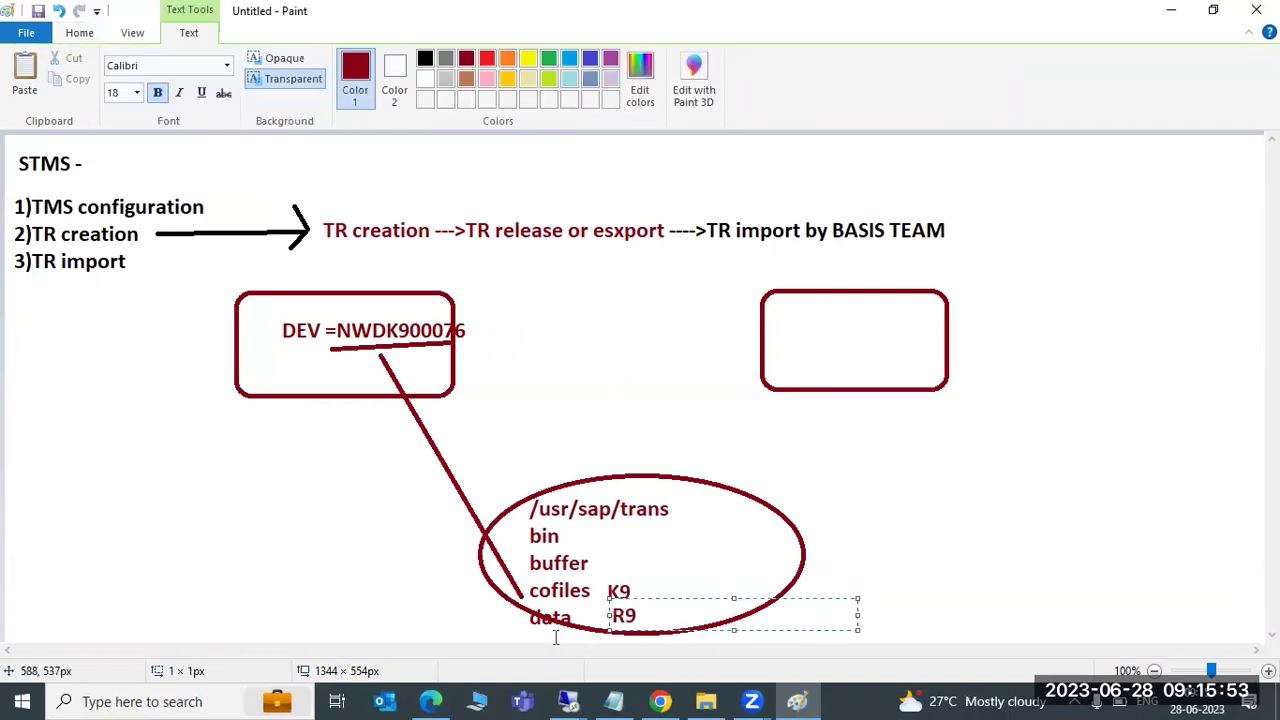
Add the 'Release =Export' label beside the line and switch to Remote Desktop
left_click(373, 461)
type("Relea")
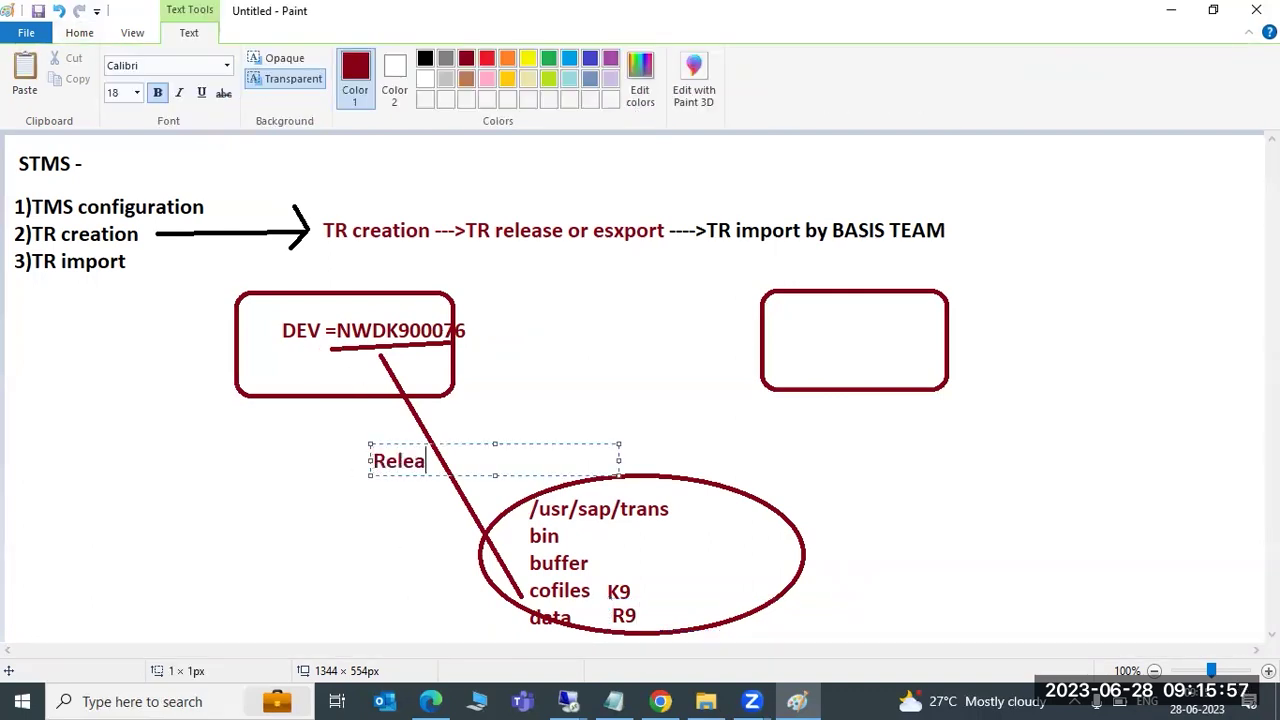
type("se =Export")
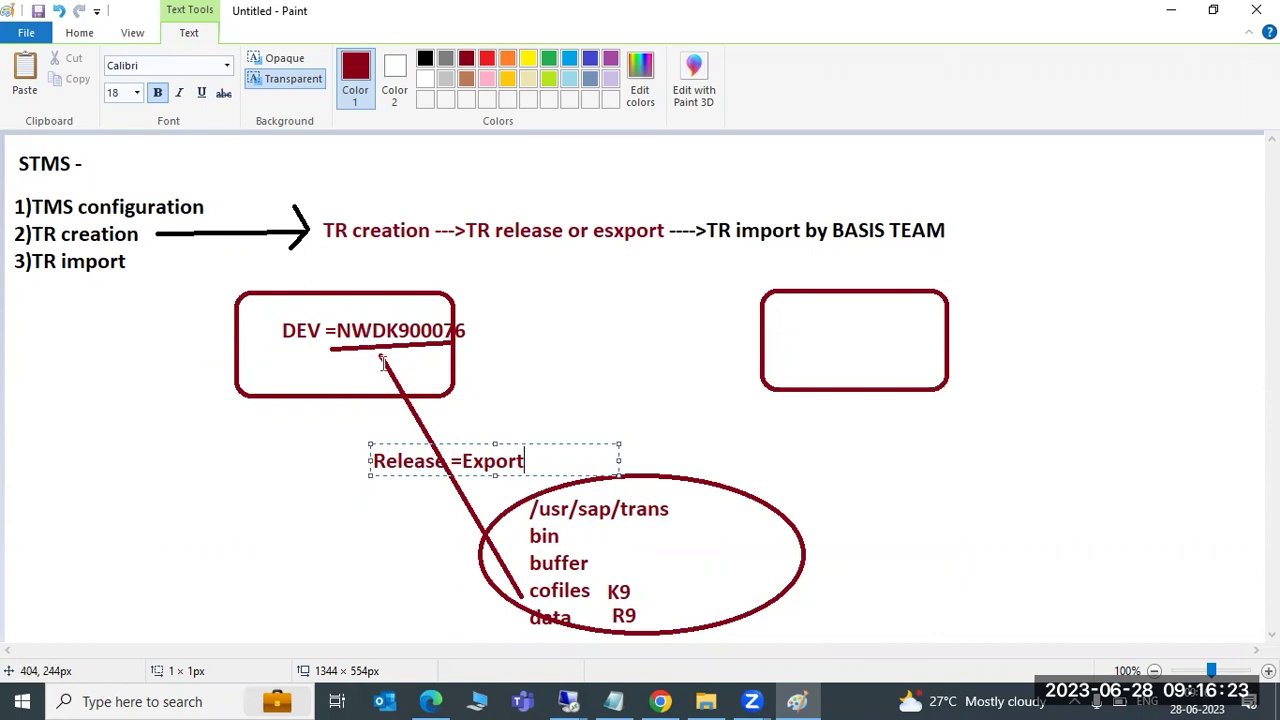
left_click(572, 700)
Close the TMS alert and browse to E:\usr\sap\trans\cofiles in File Explorer
left_click(484, 560)
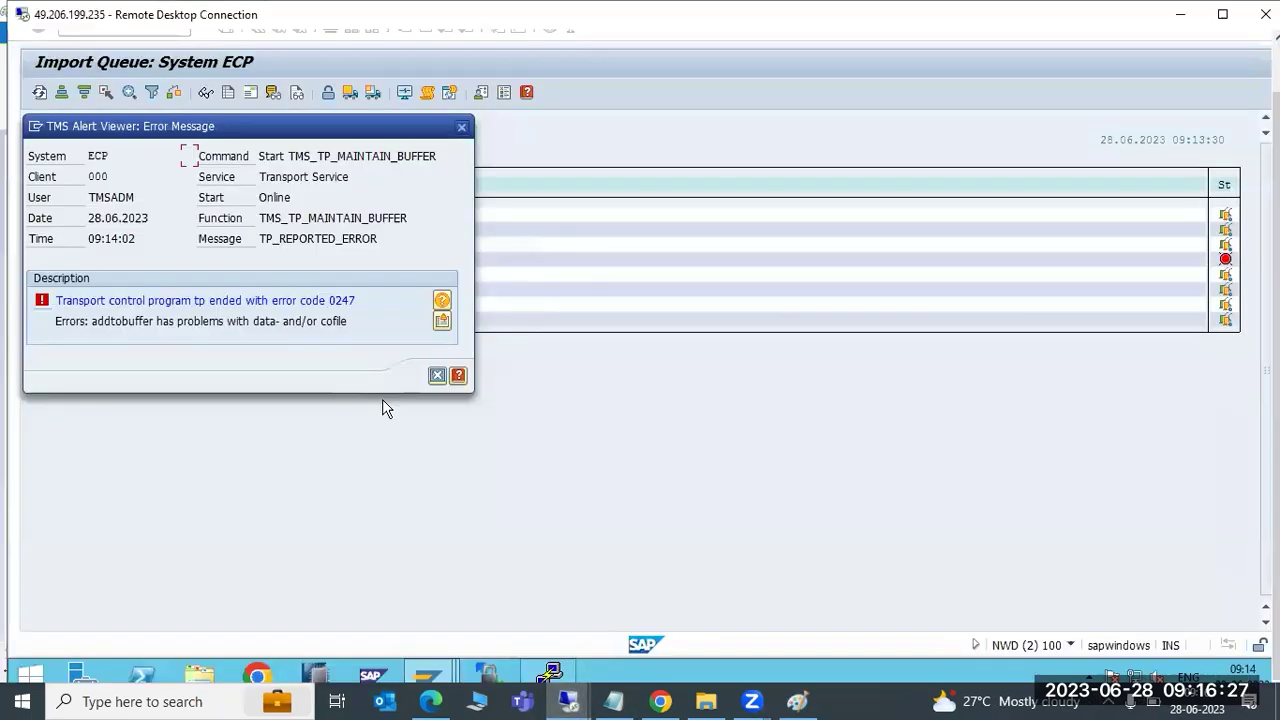
left_click(437, 375)
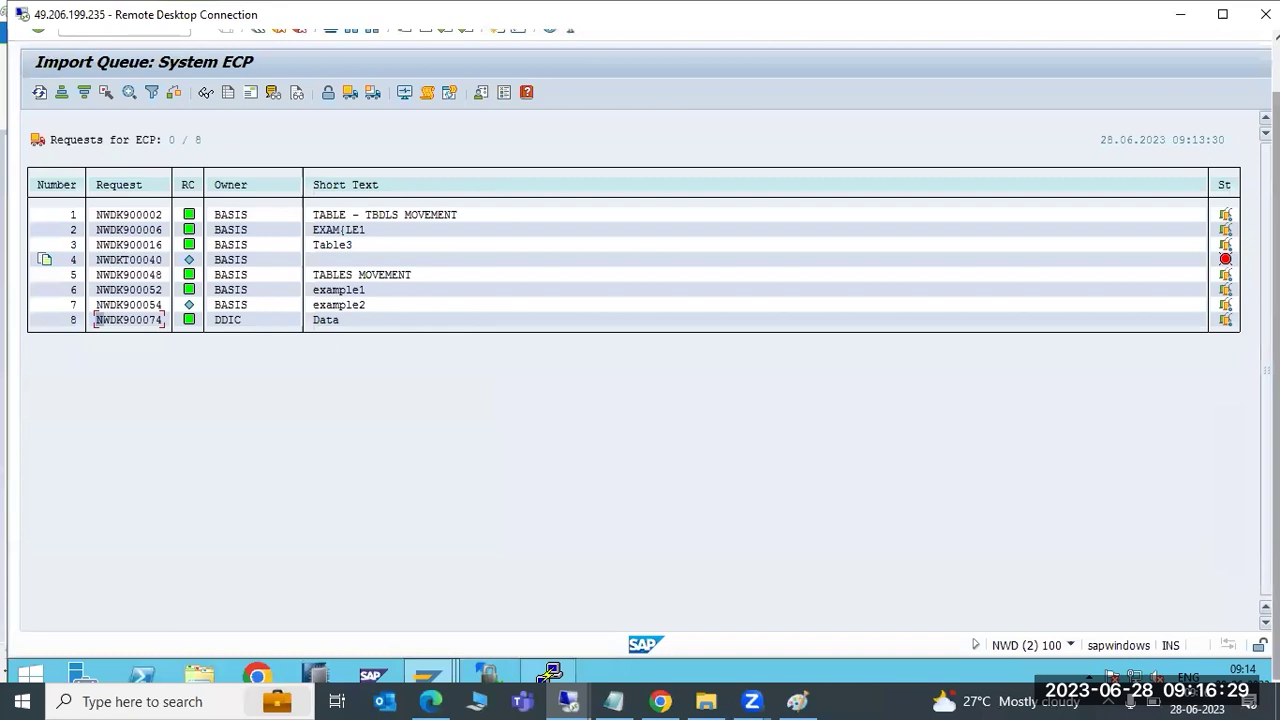
left_click(199, 674)
double_click(1023, 337)
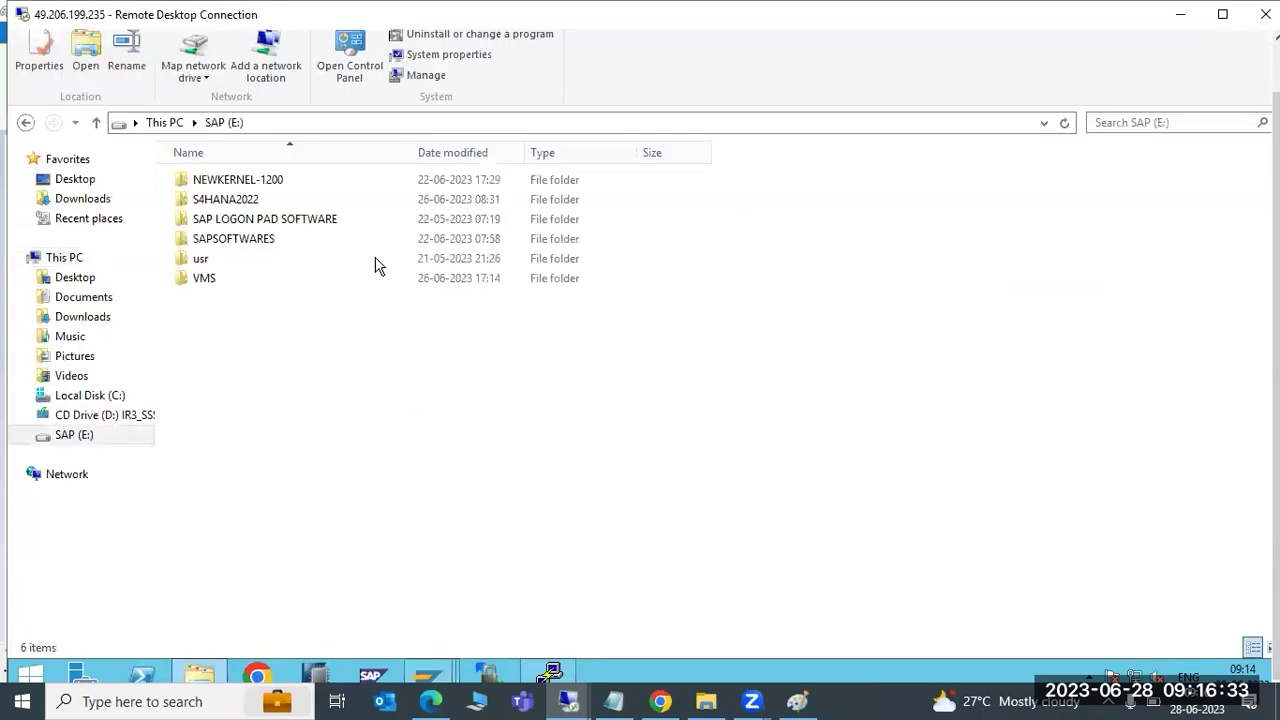
double_click(200, 262)
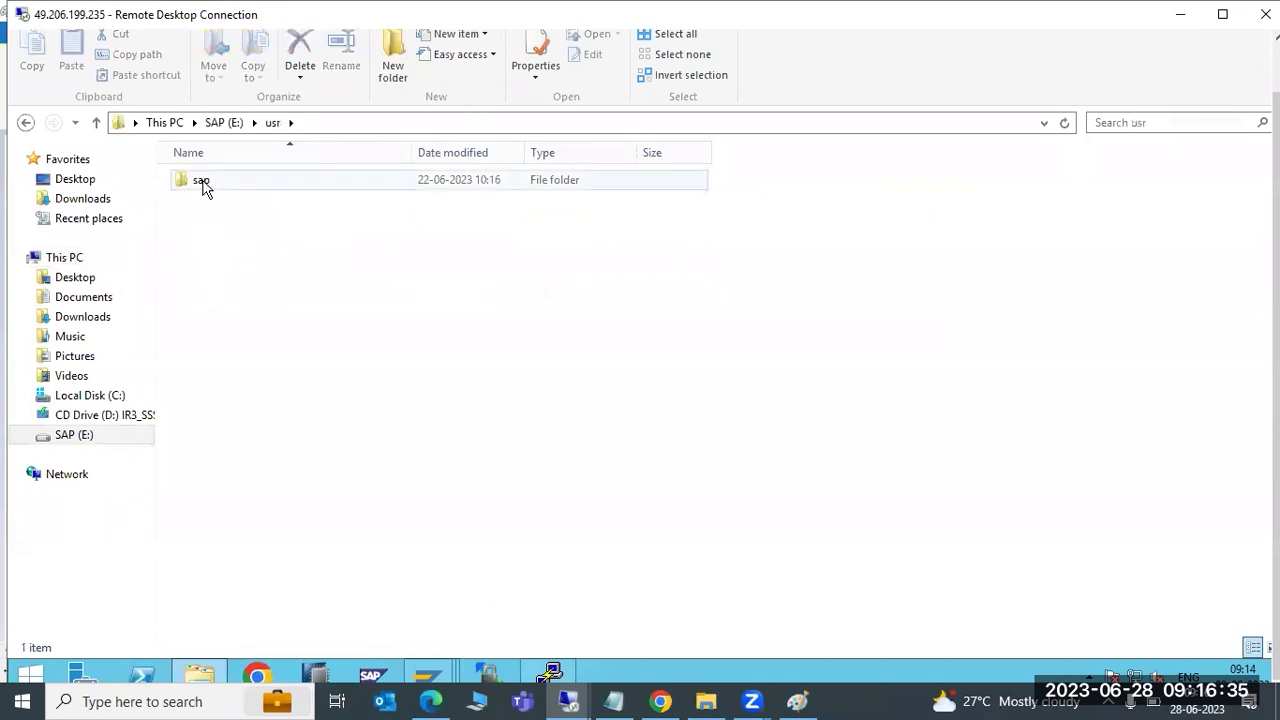
double_click(204, 184)
double_click(205, 258)
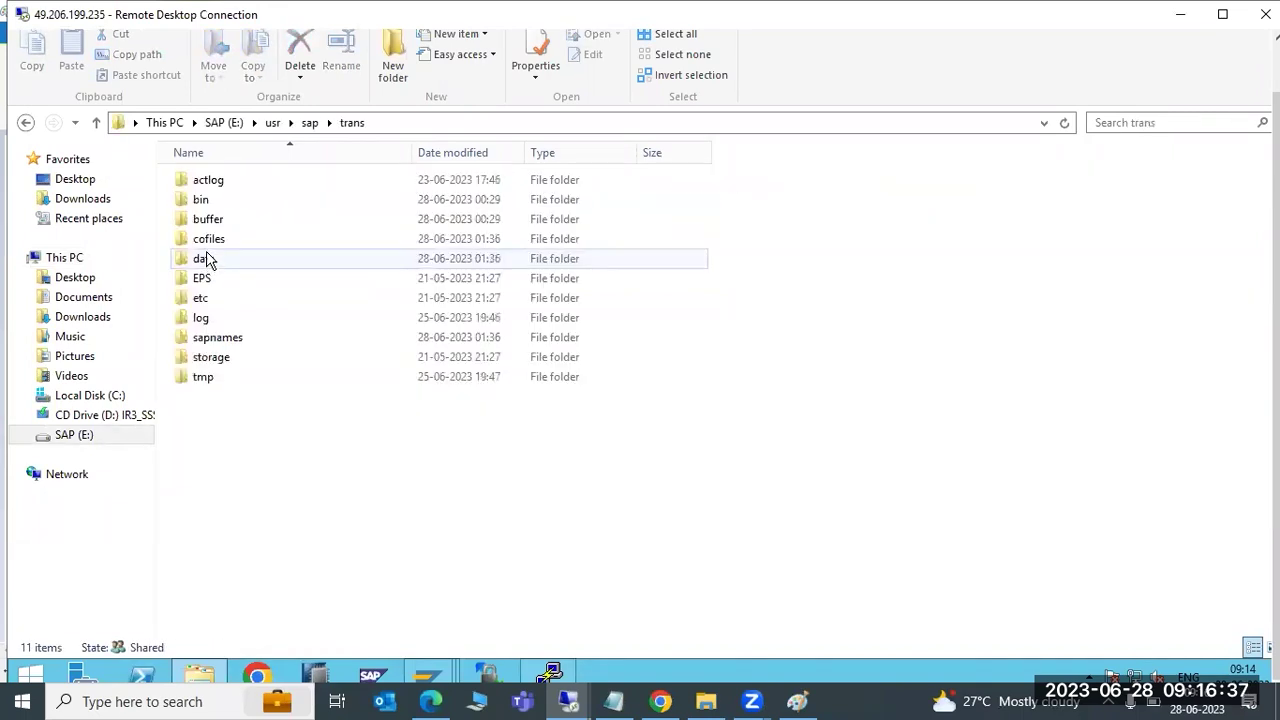
double_click(212, 240)
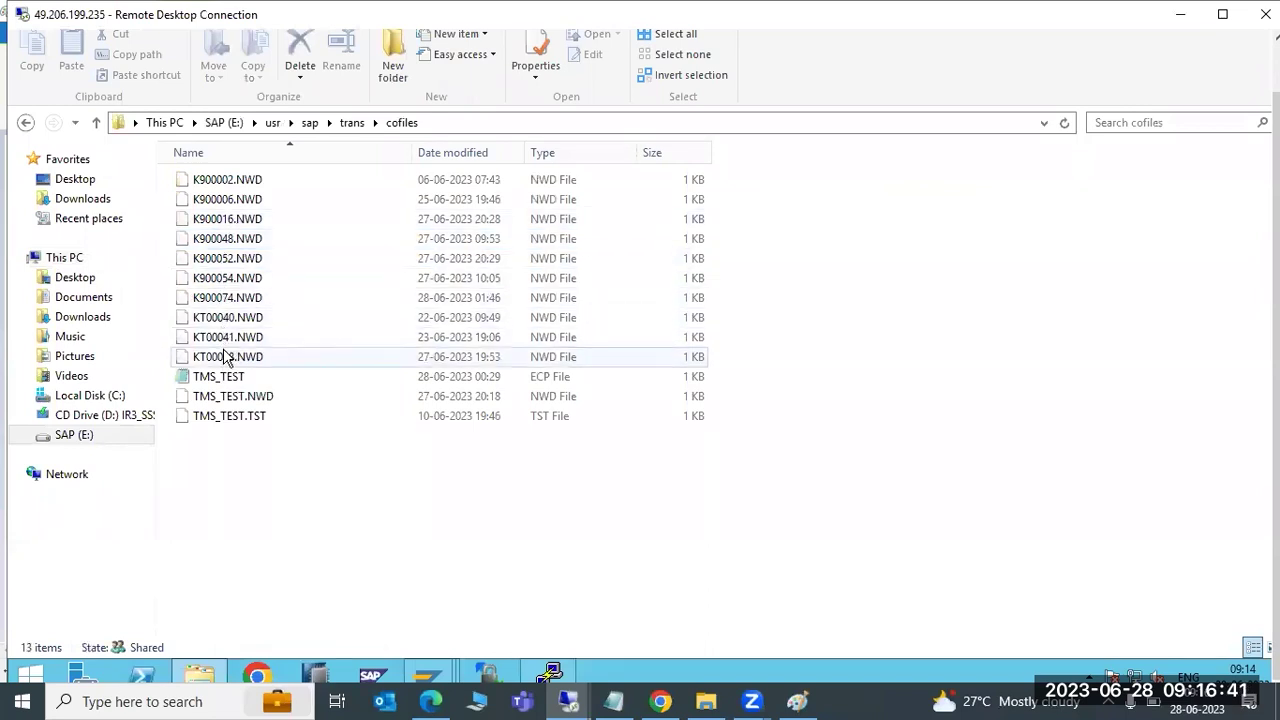
Sort the trans data folder newest first and pick out R900074.NWD
left_click(352, 122)
double_click(223, 258)
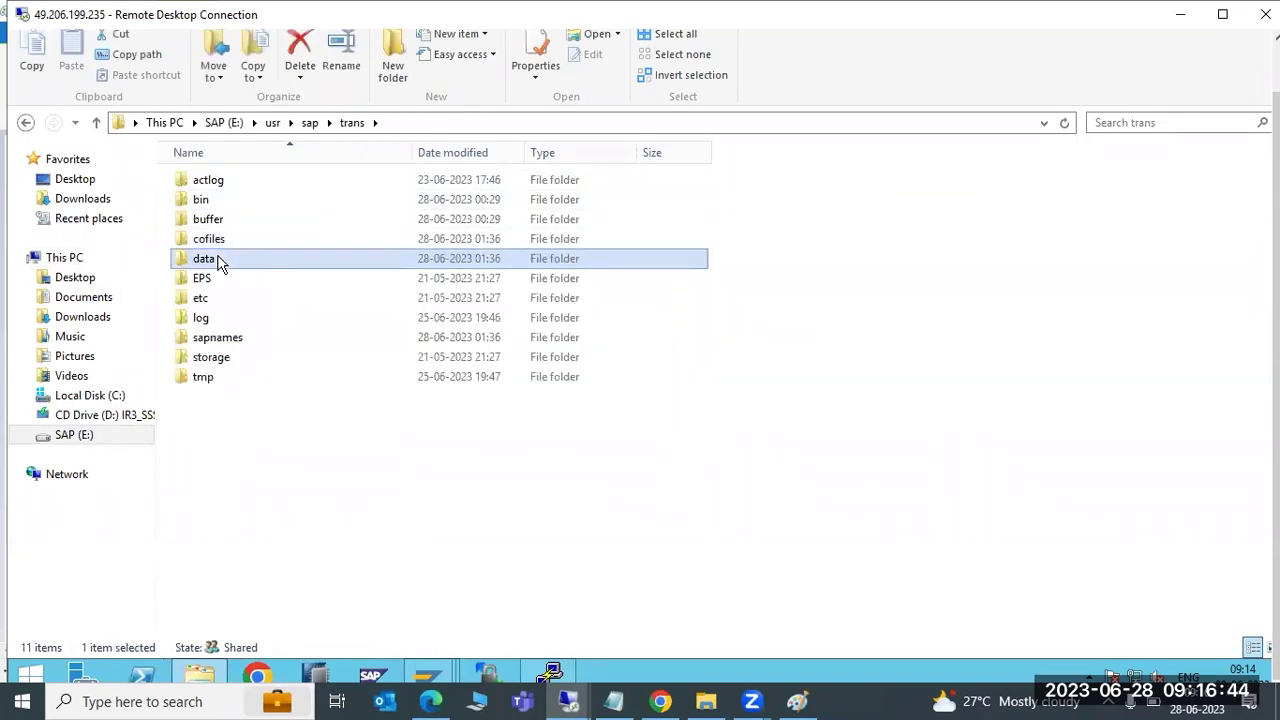
left_click(456, 155)
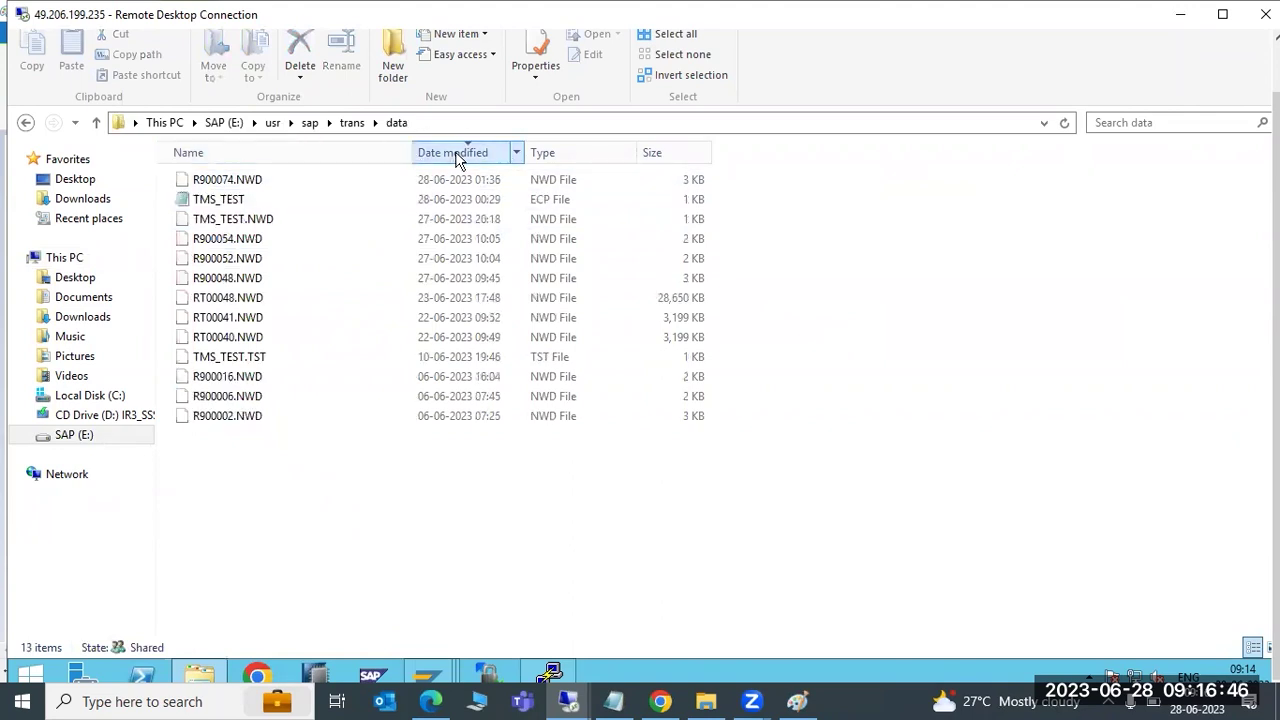
left_click(258, 181)
Sort the cofiles folder by date descending and select the newest cofile K900074.NWD
left_click(352, 122)
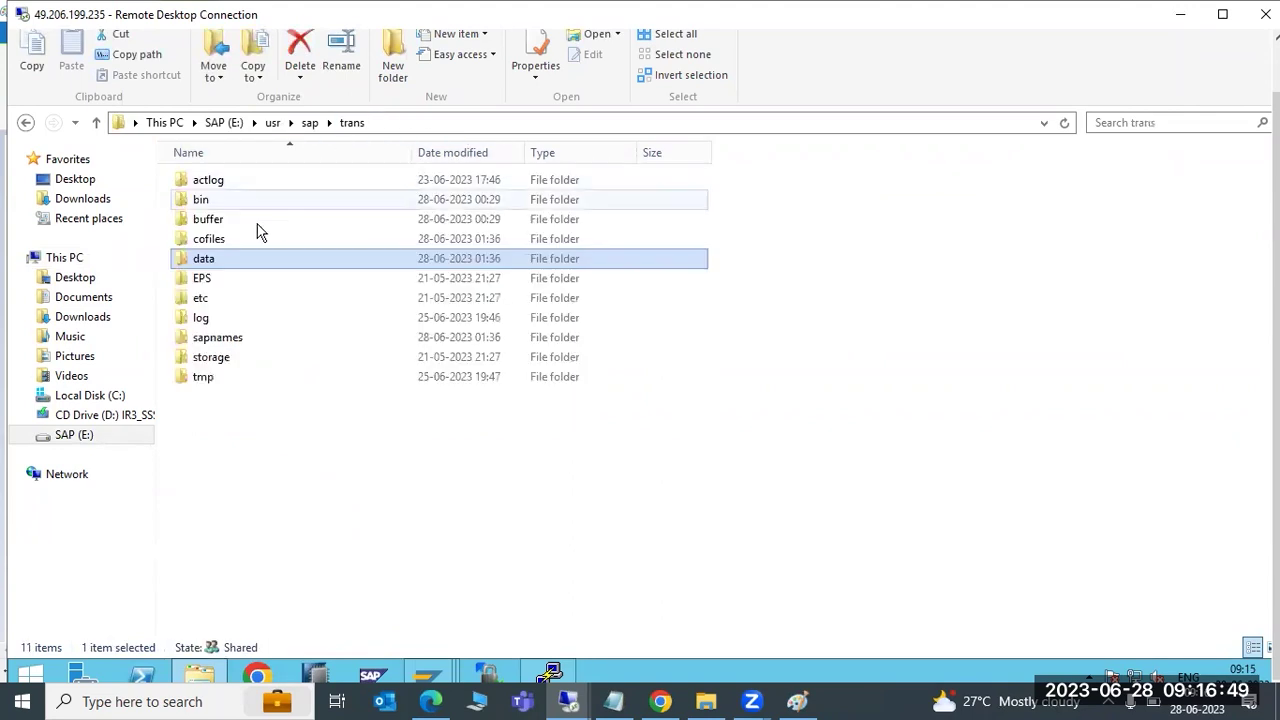
double_click(218, 240)
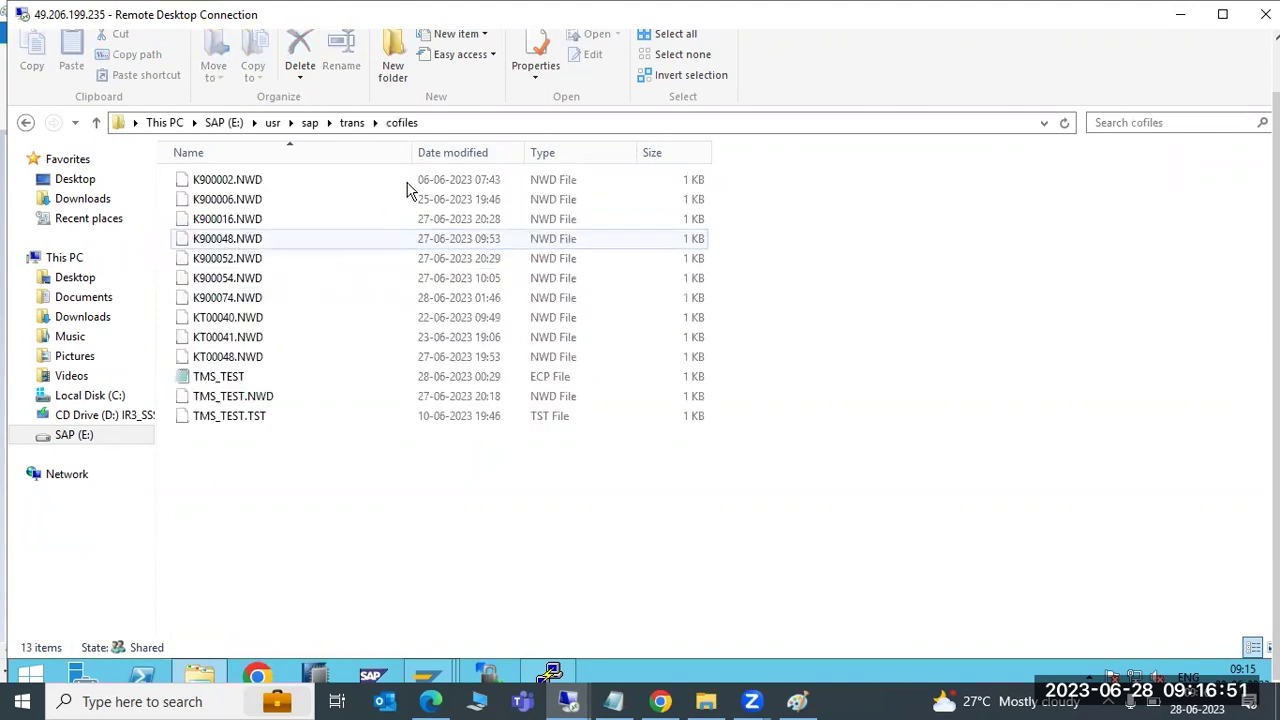
left_click(452, 155)
left_click(280, 181)
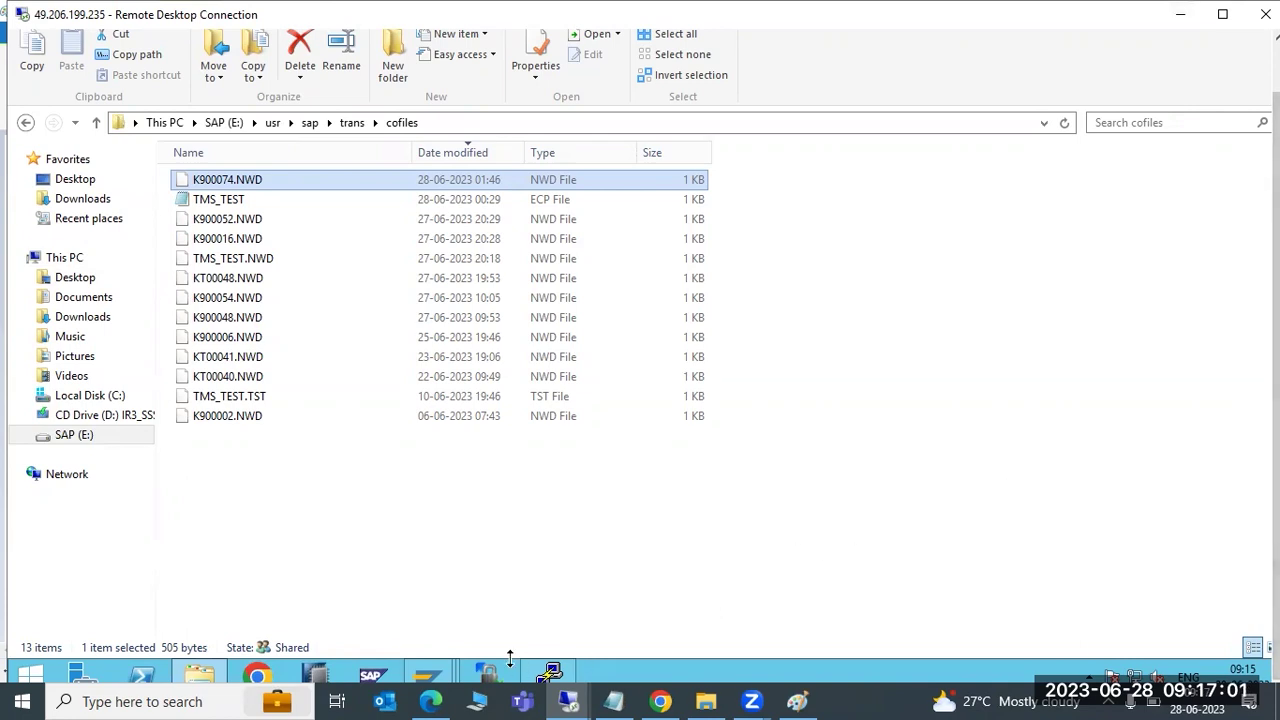
left_click(430, 674)
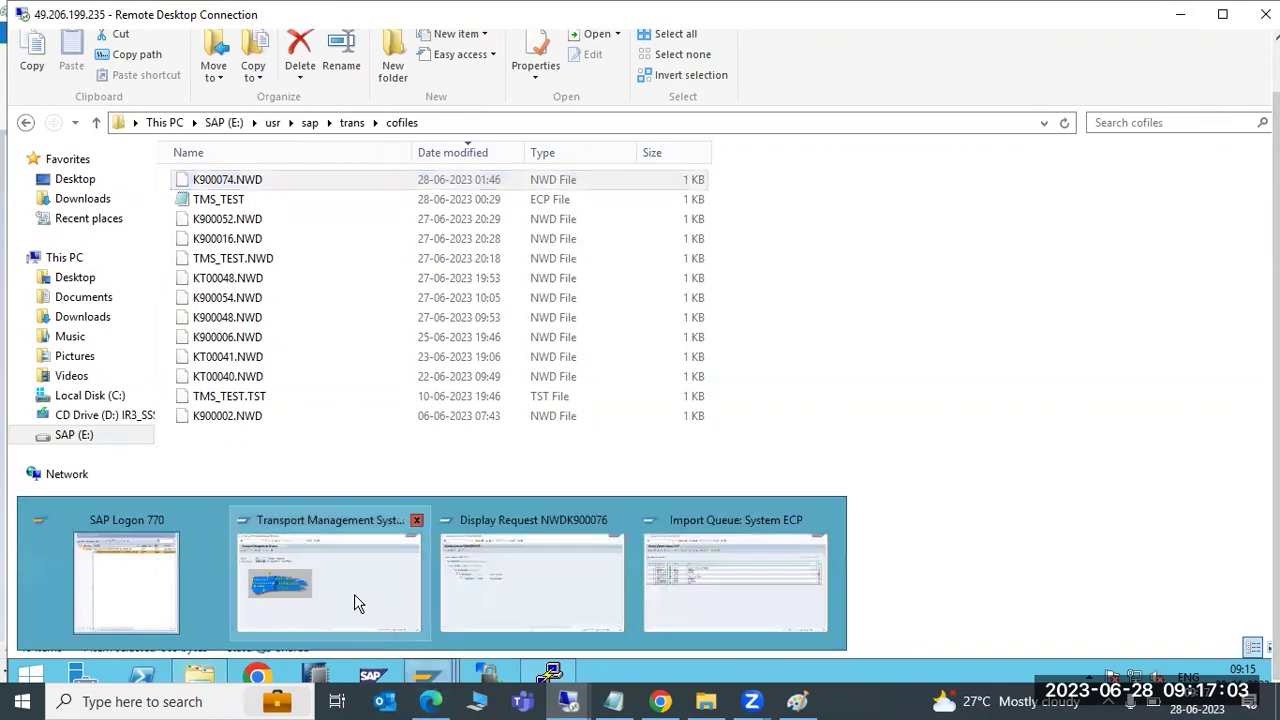
Switch back to the Display Request NWDK900076 window in the remote SAP session
left_click(354, 594)
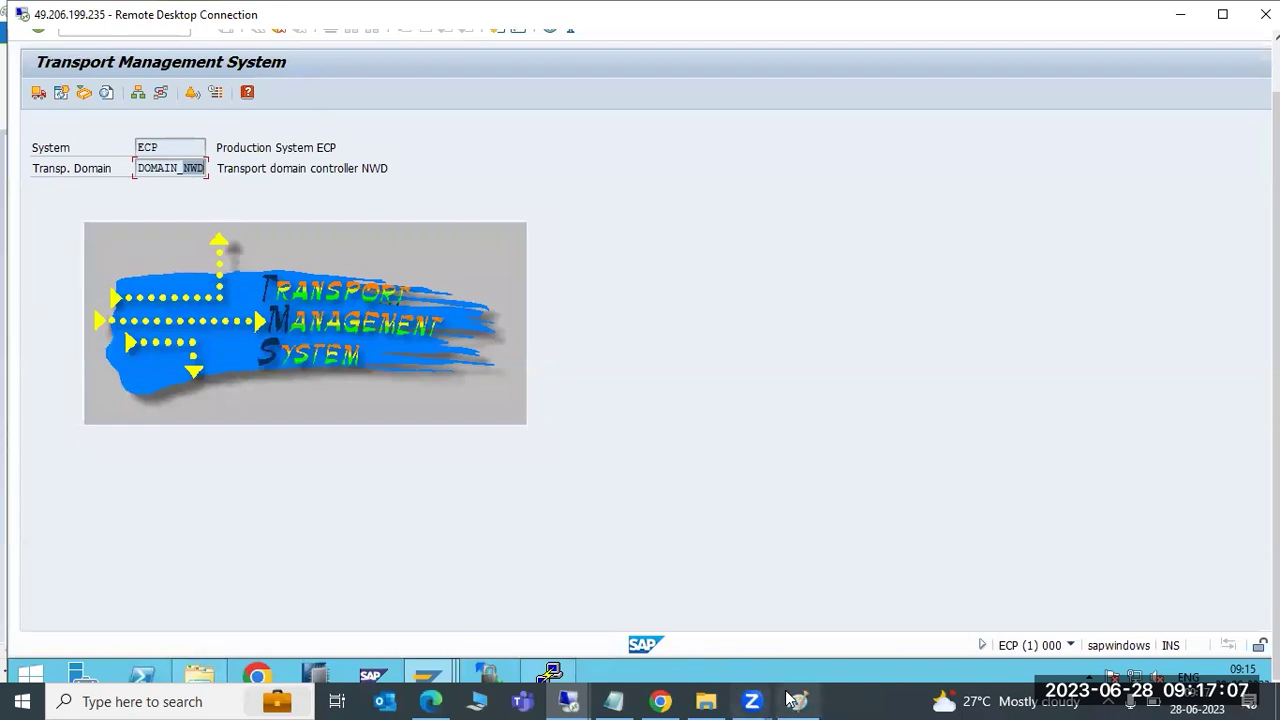
left_click(795, 701)
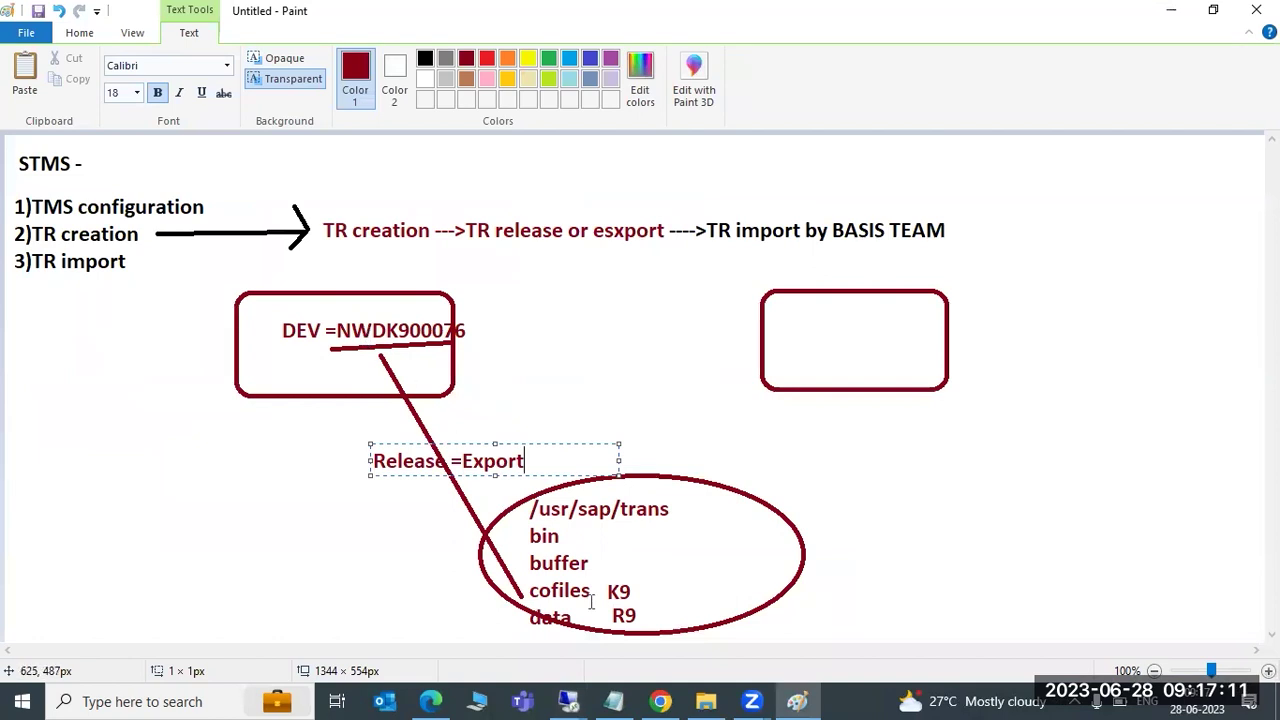
mouse_move(568, 700)
left_click(503, 626)
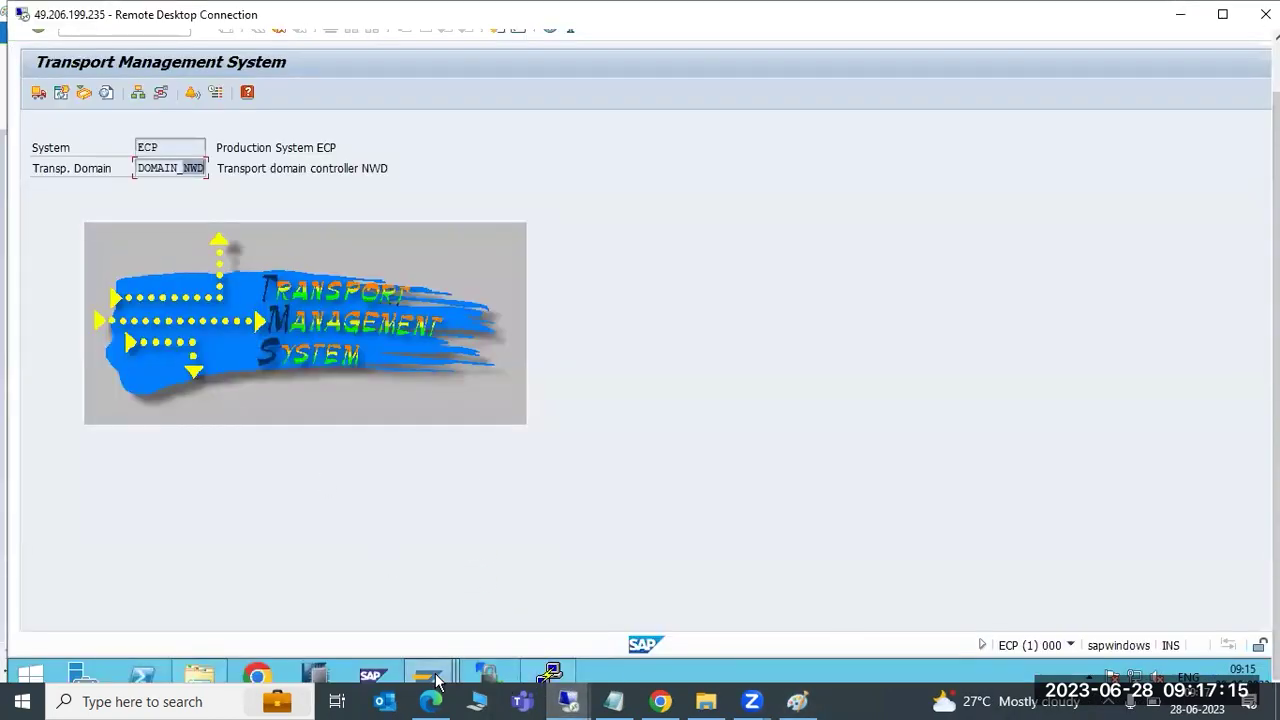
mouse_move(488, 672)
left_click(474, 603)
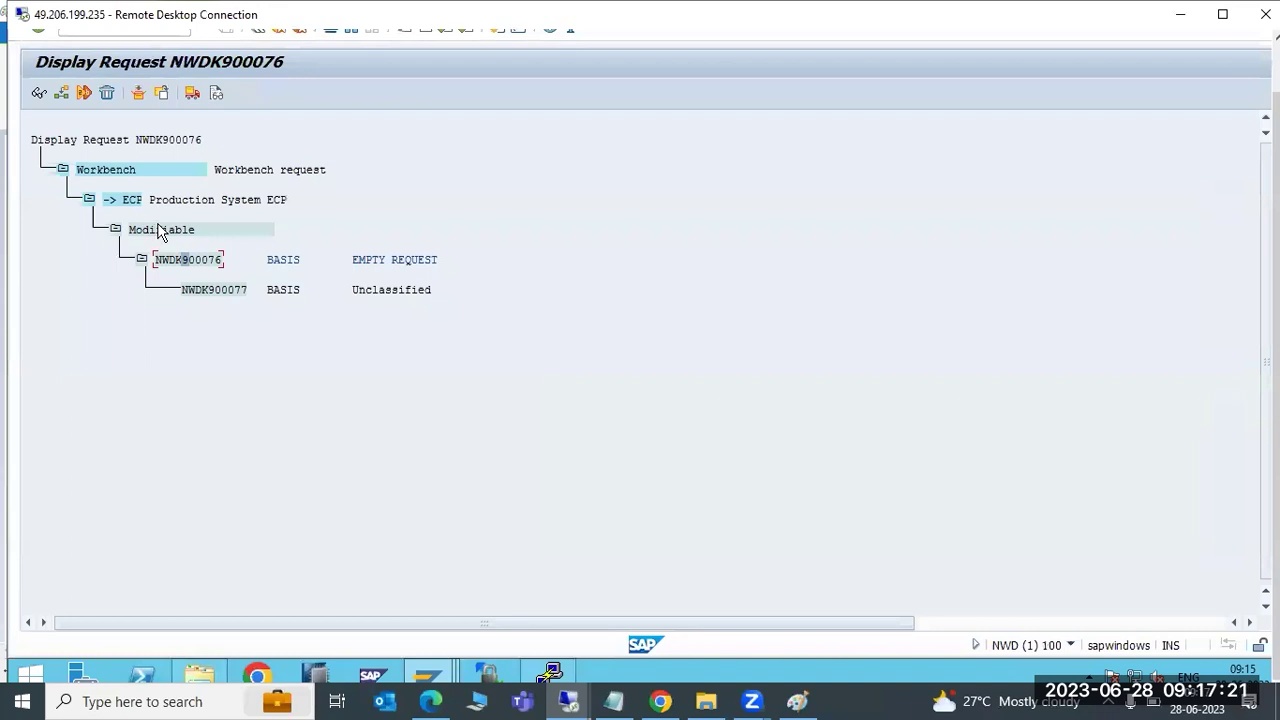
Release NWDK900076 directly, refresh its transport log, and return to view the release confirmation
left_click(192, 92)
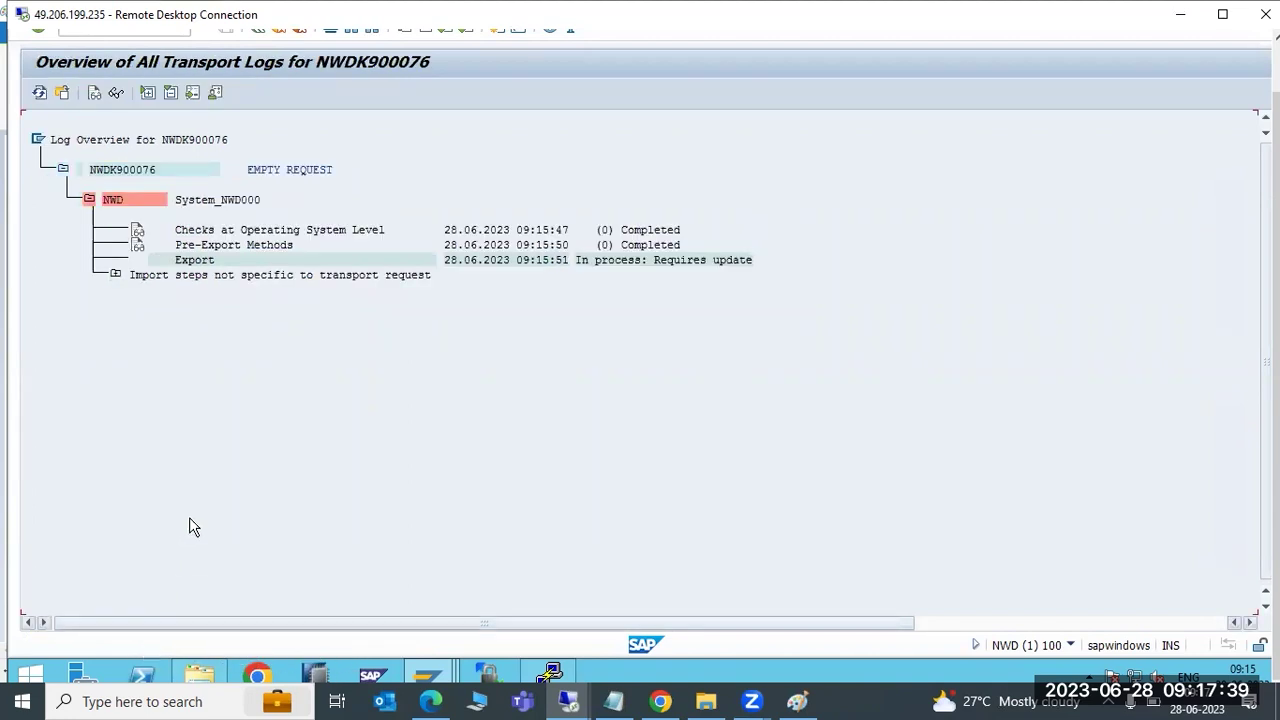
left_click(38, 93)
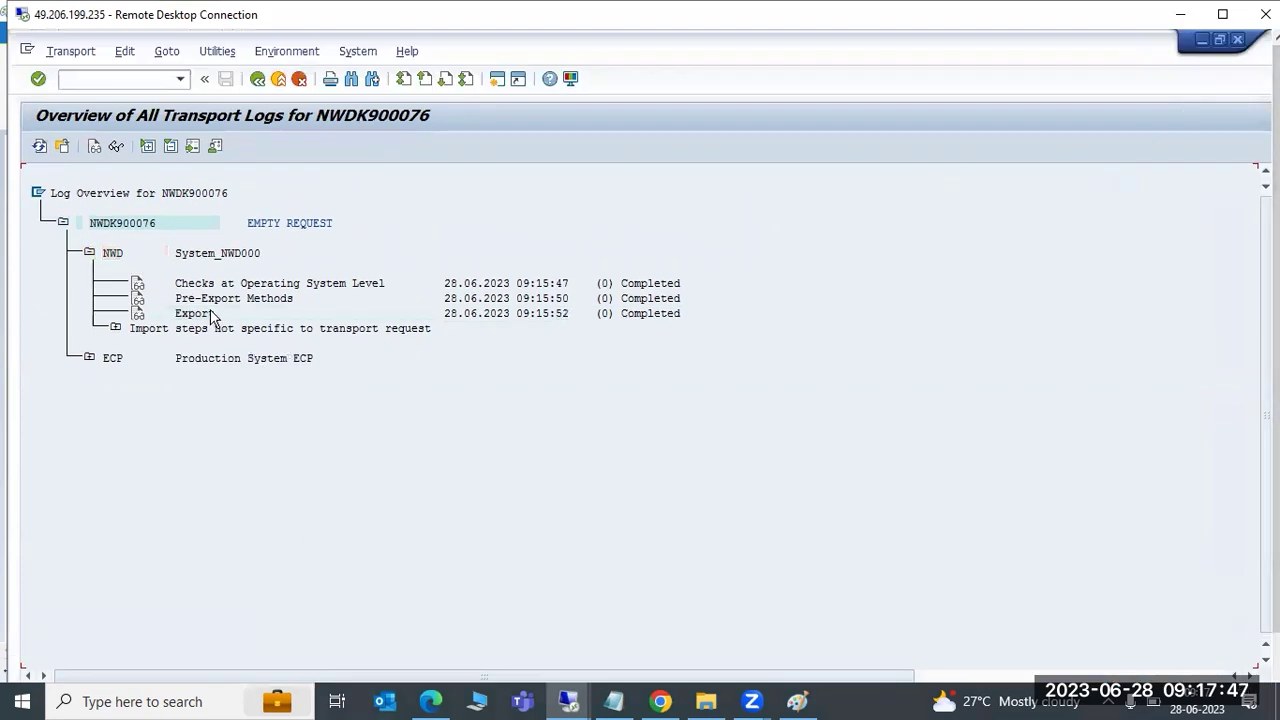
left_click(257, 79)
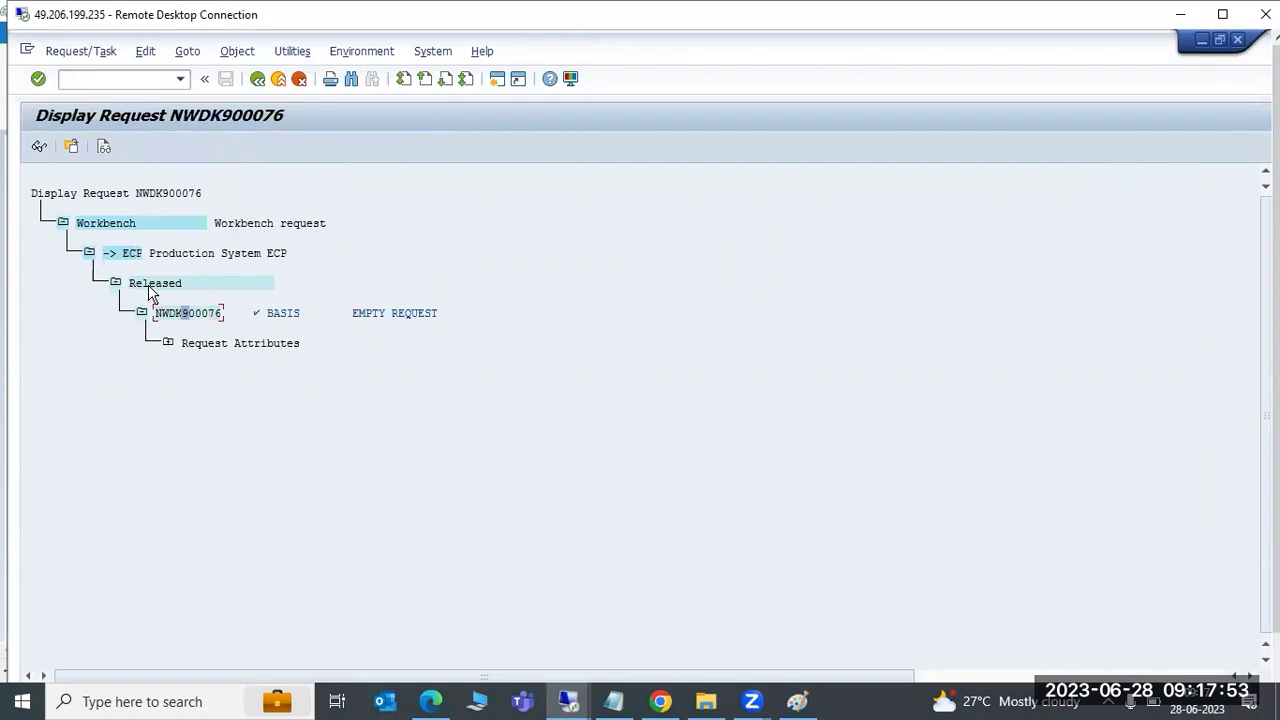
left_click_drag(1276, 470, 1276, 524)
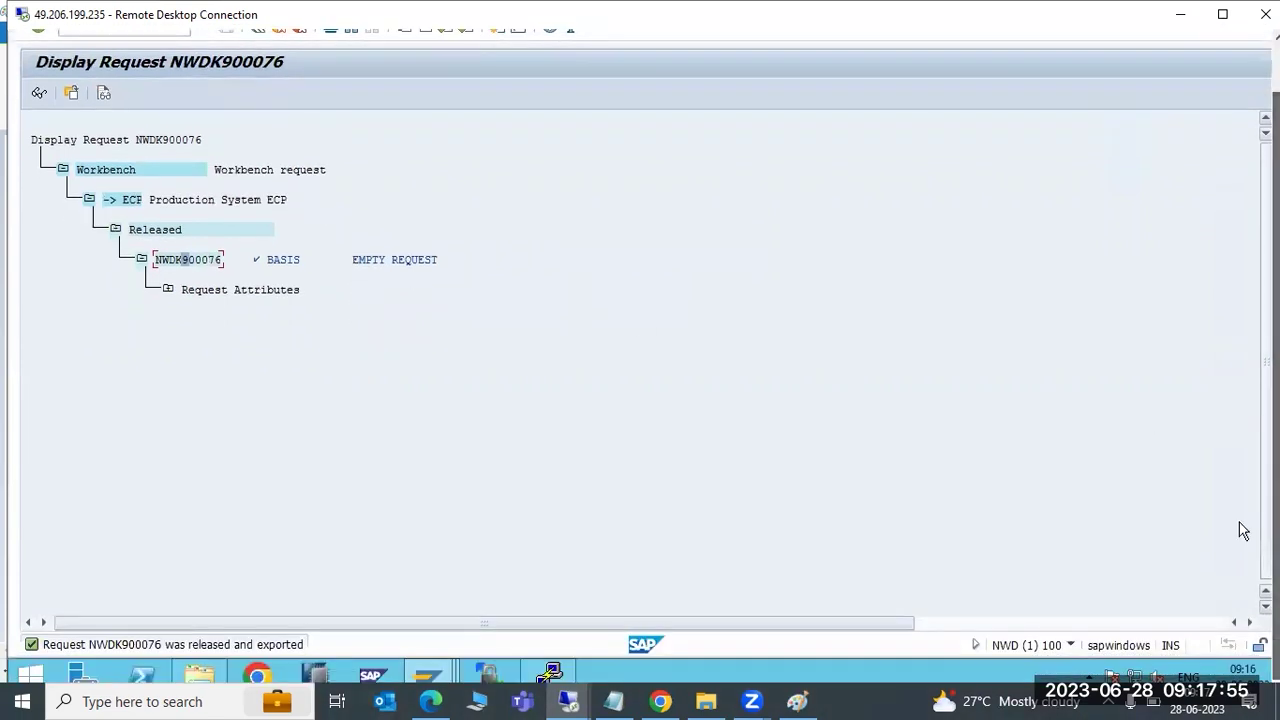
Select the new K900076.NWD in cofiles and R900076.NWD in data
key("alt+Tab")
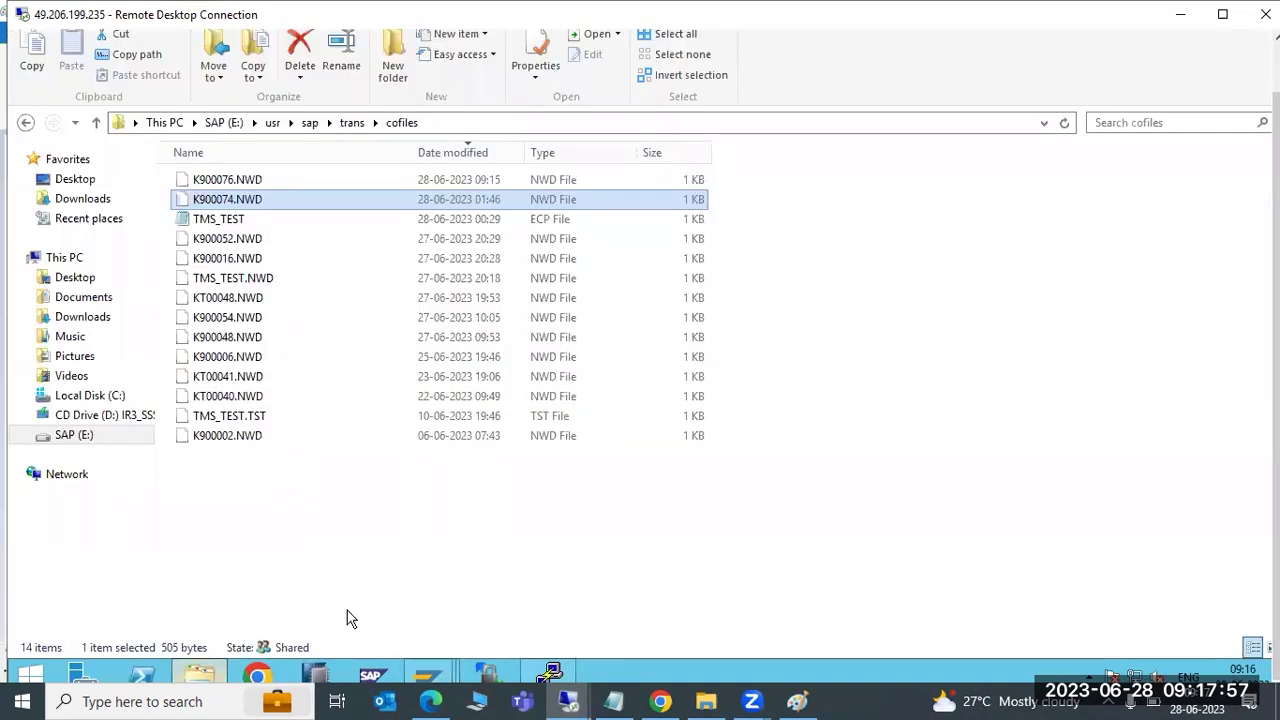
left_click(228, 184)
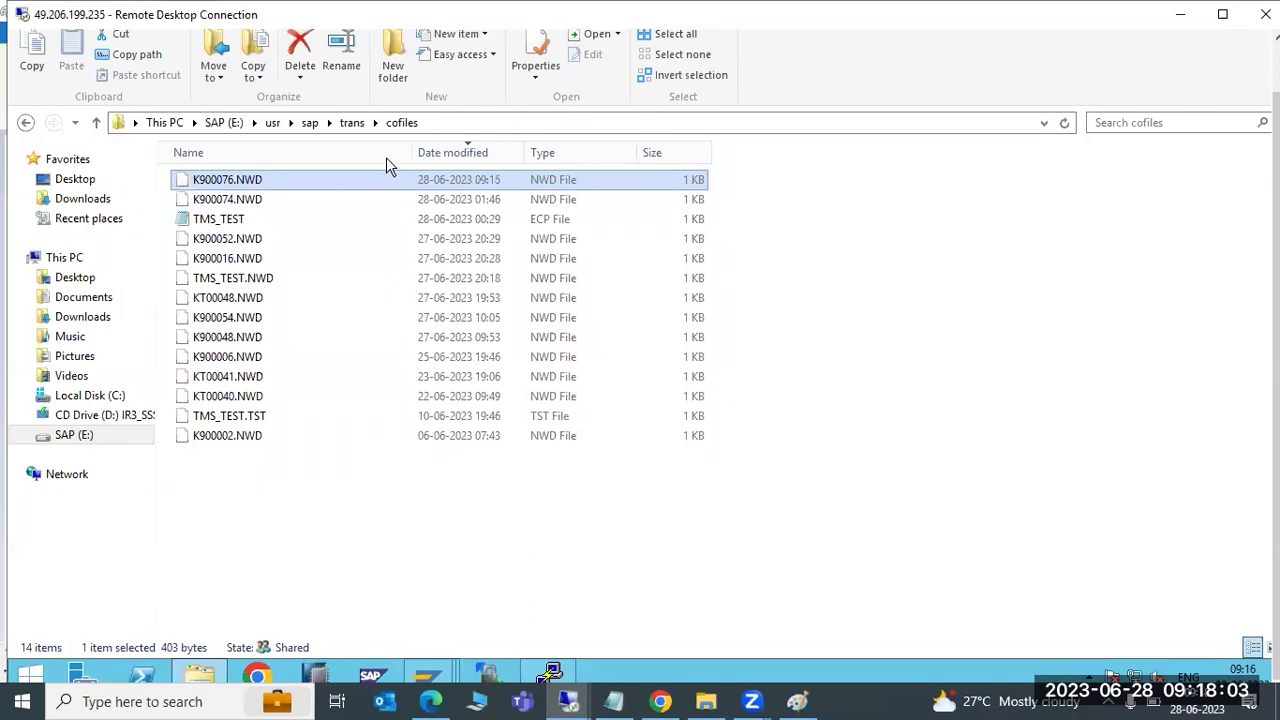
left_click(352, 123)
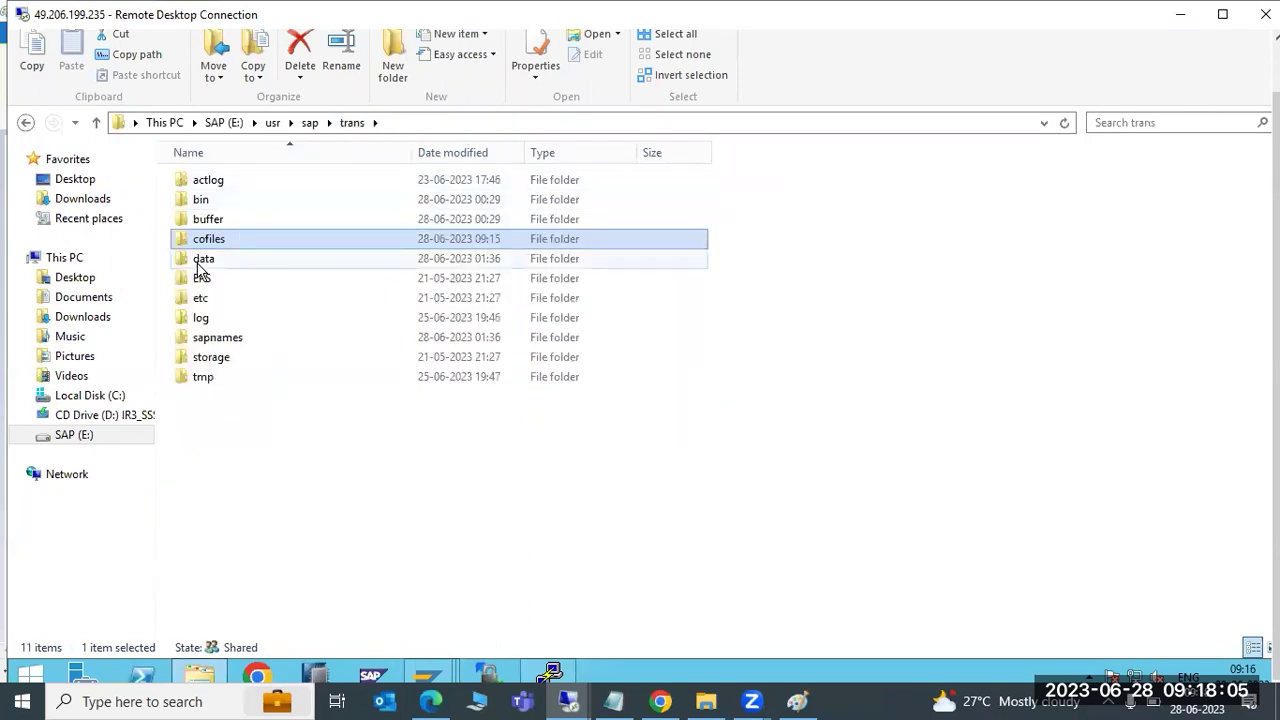
double_click(200, 260)
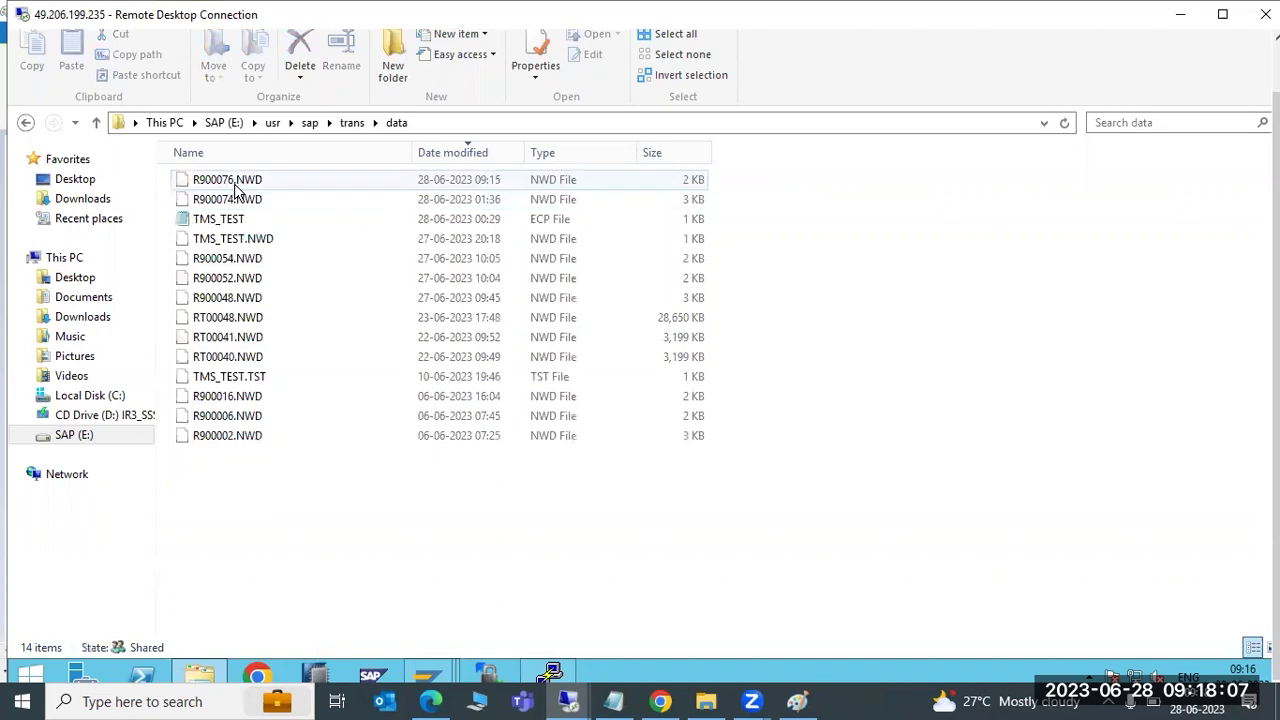
left_click(236, 187)
Switch through the taskbar windows back to the Import Queue: System ECP window
left_click(797, 701)
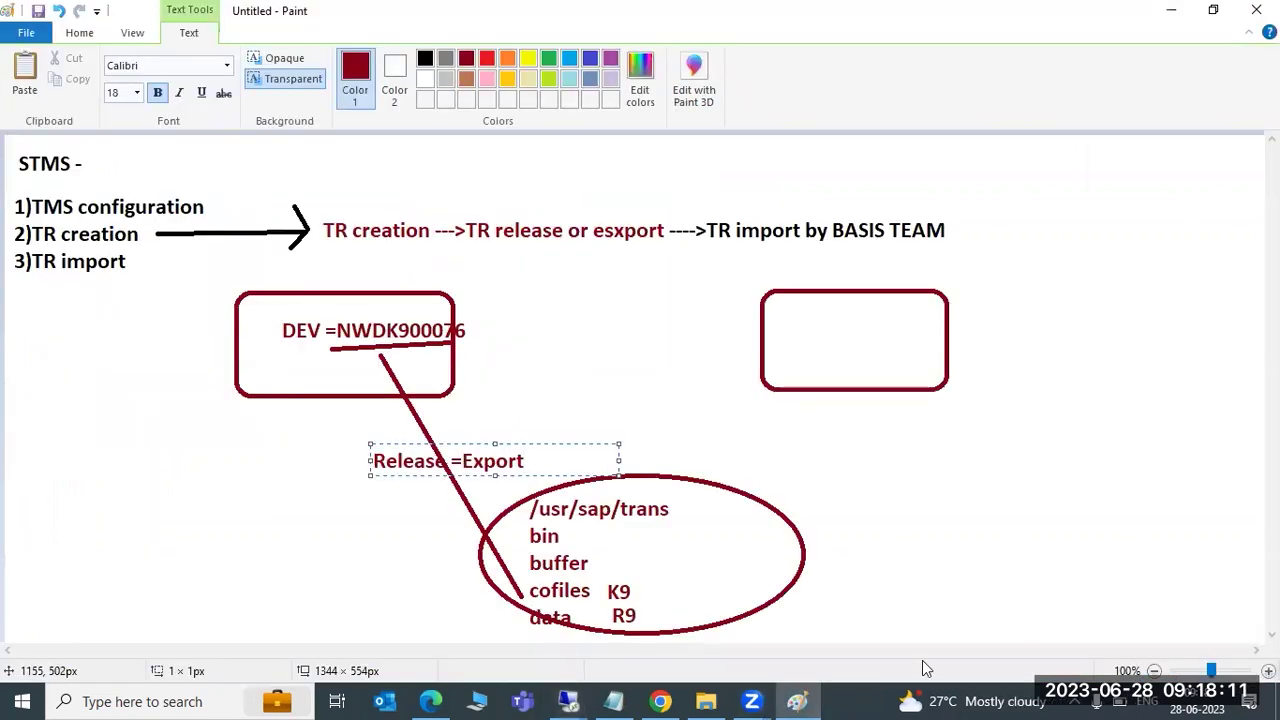
left_click(568, 701)
left_click(537, 628)
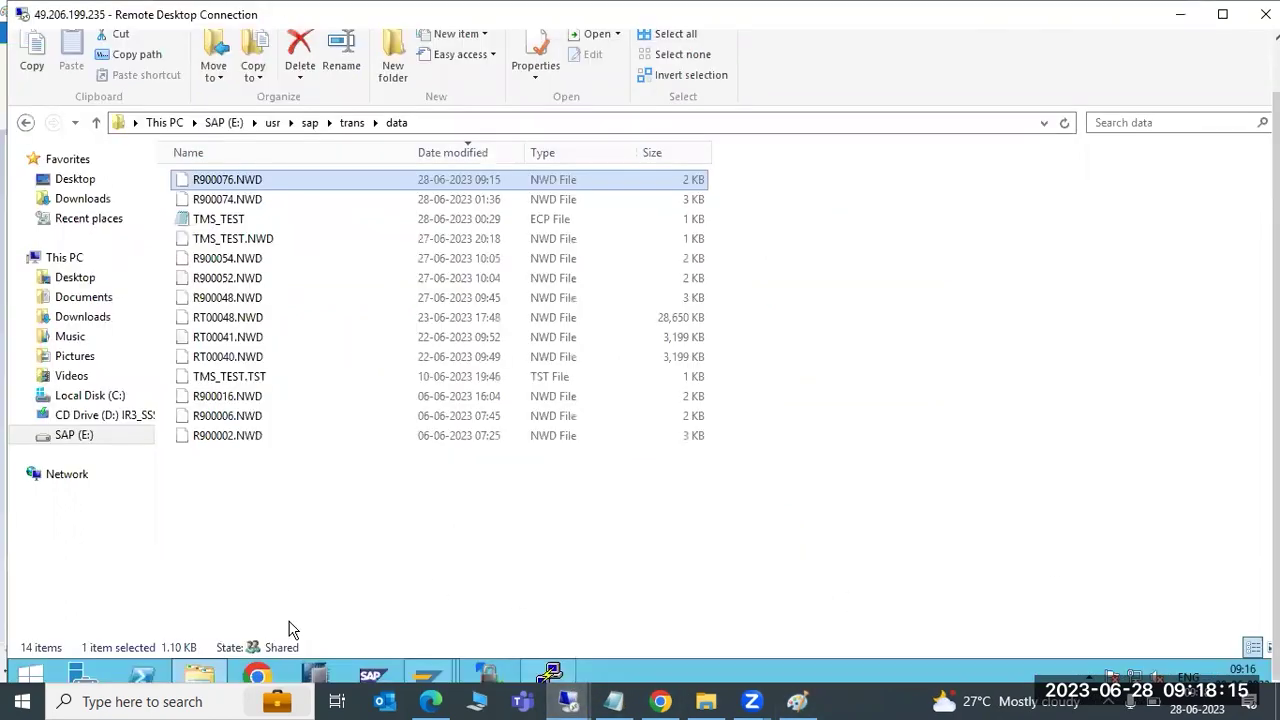
left_click(432, 672)
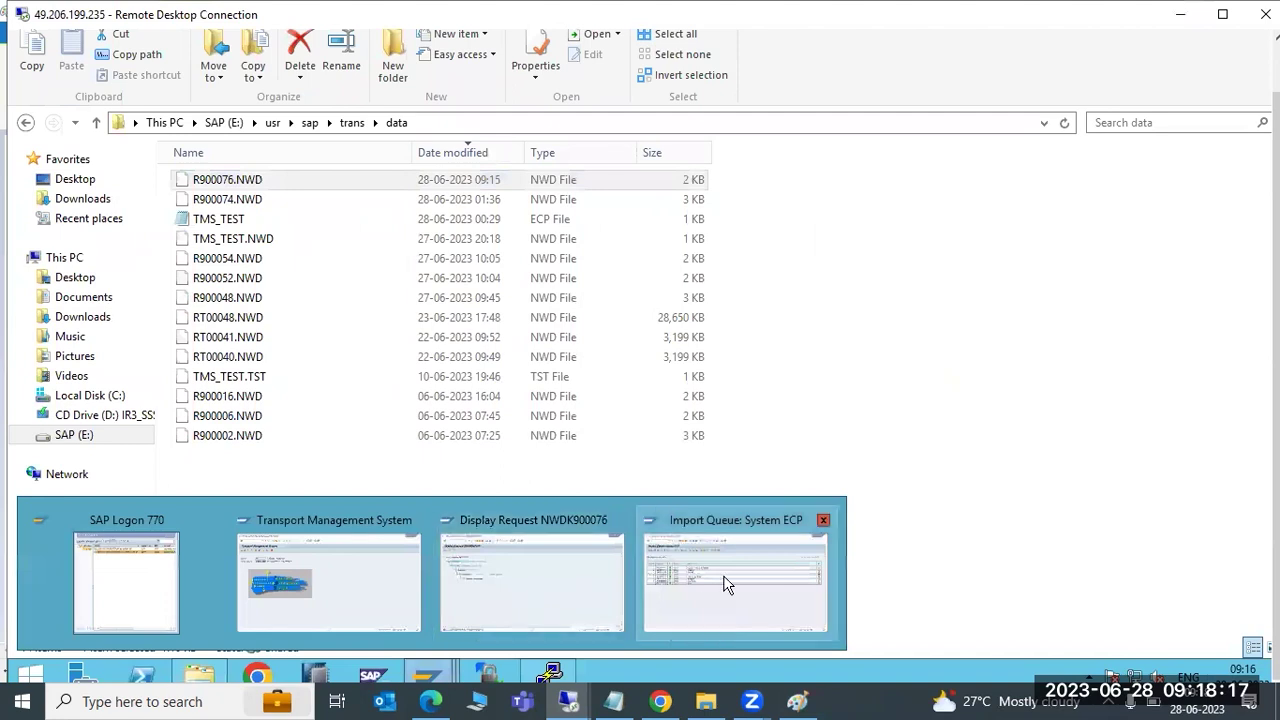
left_click(726, 585)
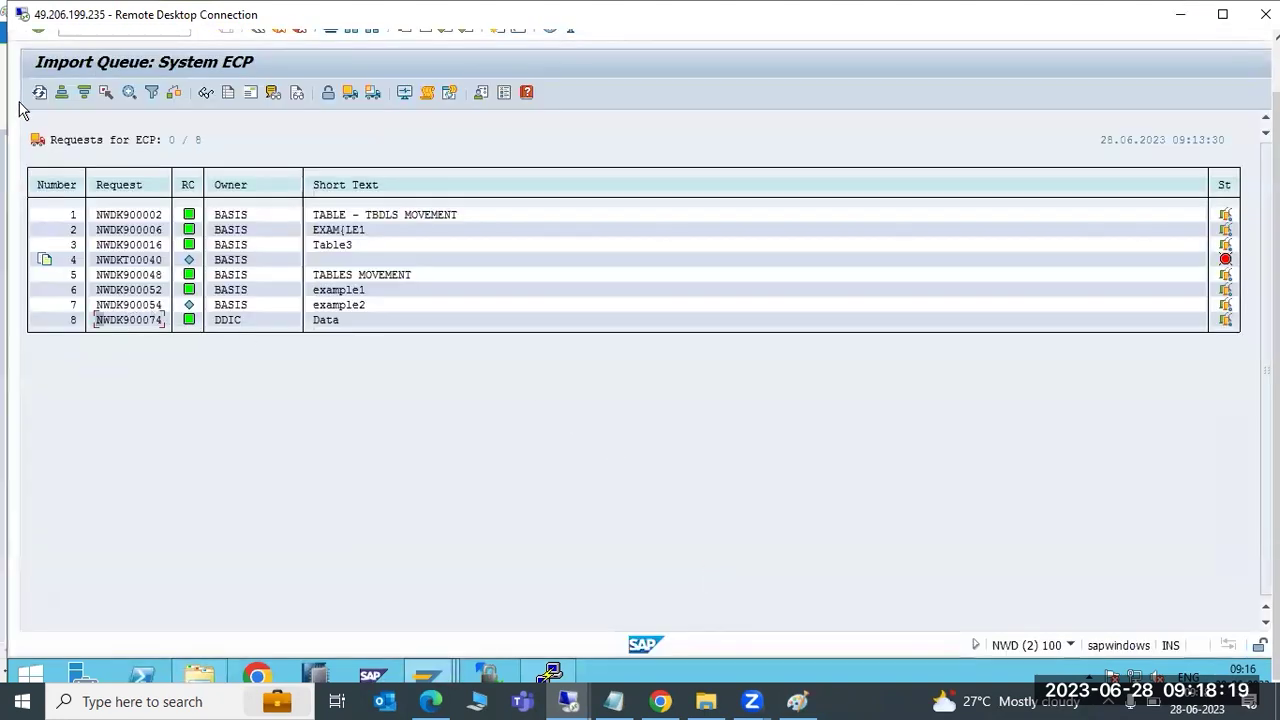
Refresh the ECP queue and check the new NWDK900076 'EMPTY REQUEST' row
left_click(38, 94)
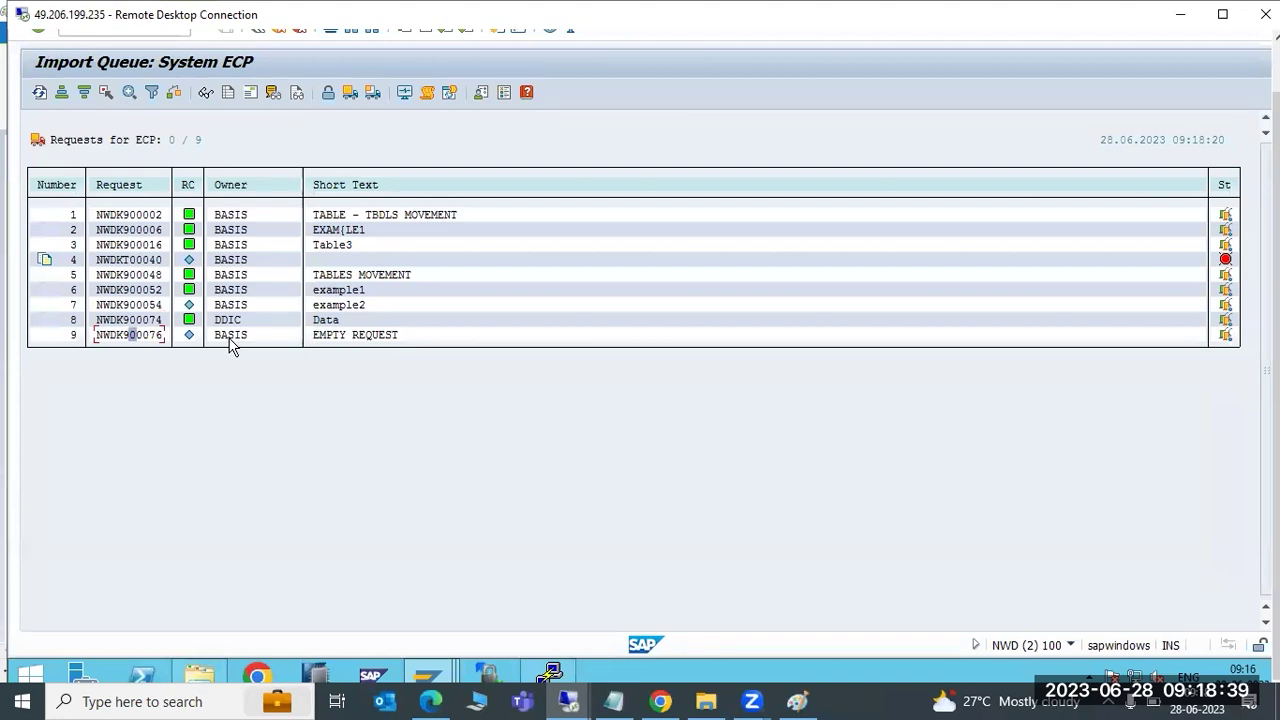
left_click(354, 335)
Draw an arrow from R9 in the trans oval up into the right box
left_click(800, 700)
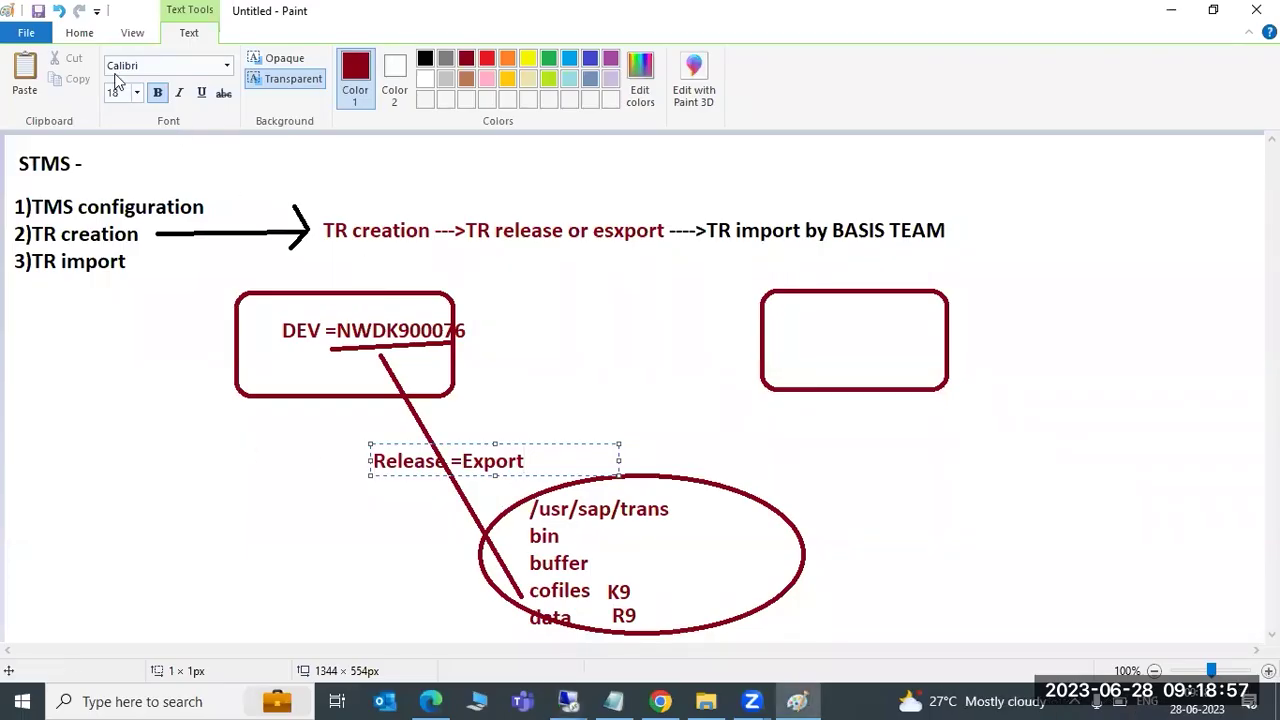
left_click(82, 33)
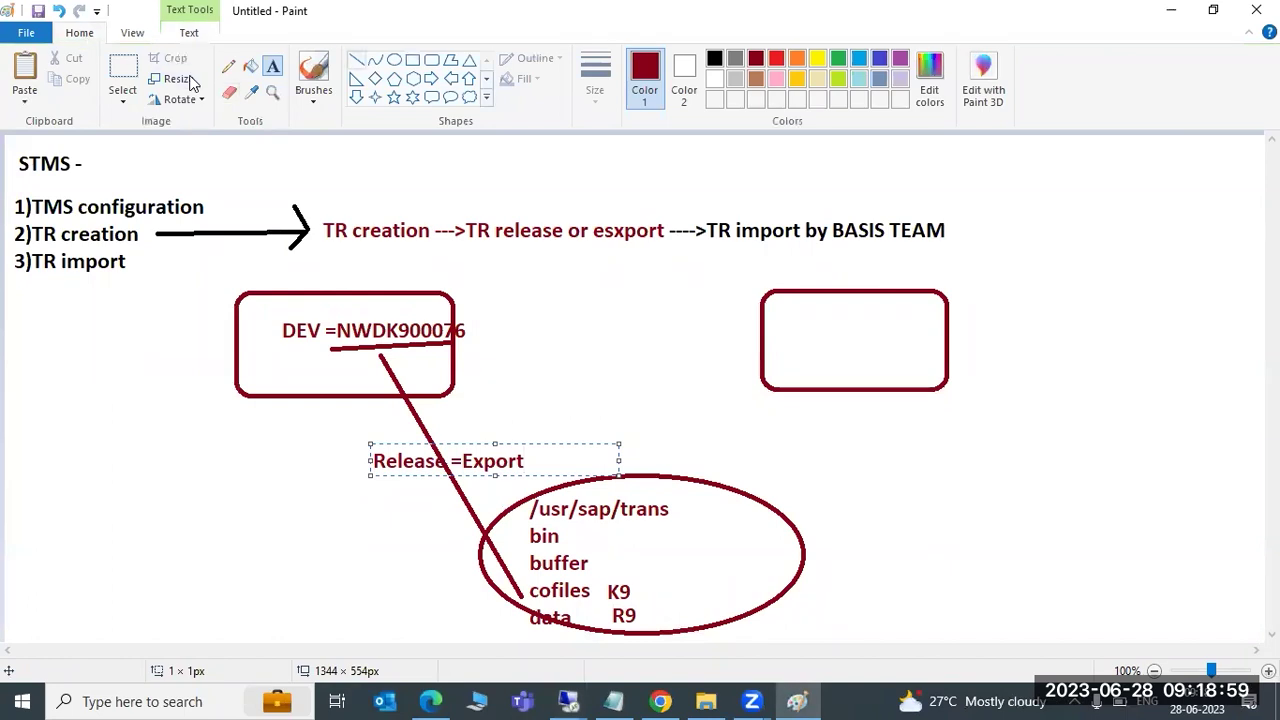
left_click(357, 60)
left_click_drag(697, 545, 714, 507)
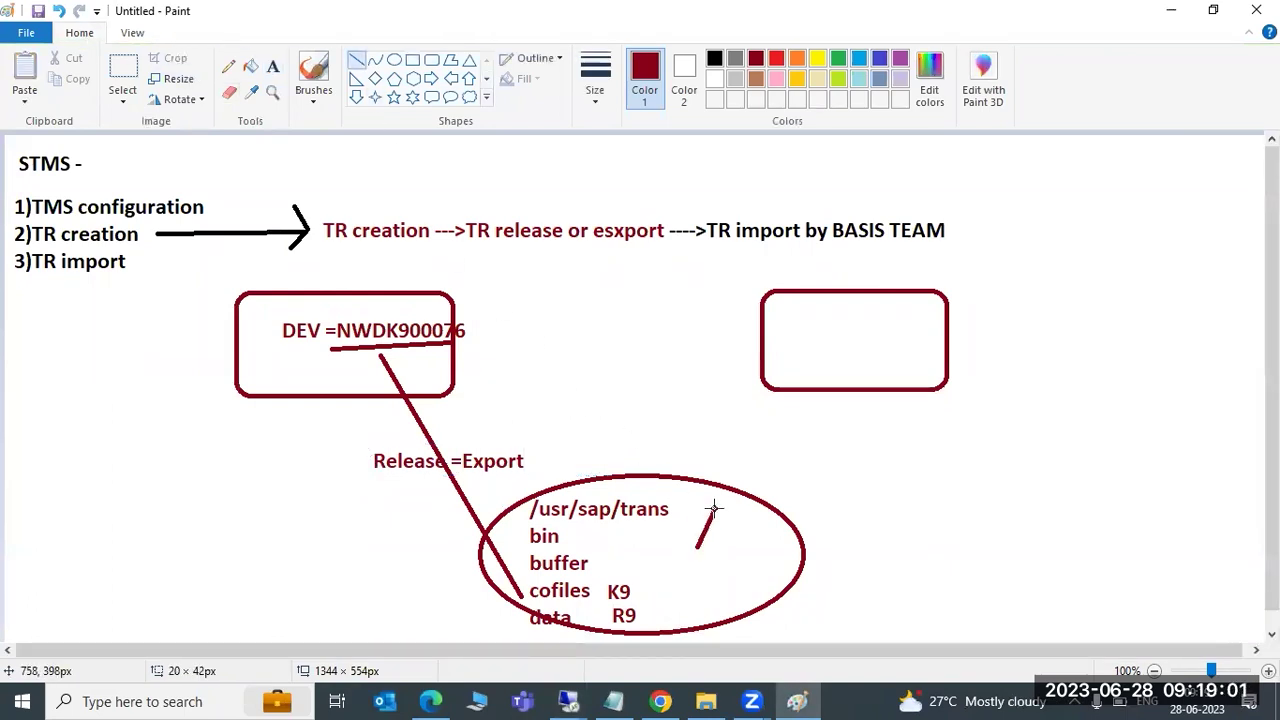
left_click_drag(837, 337, 861, 334)
left_click(686, 579)
mouse_move(646, 614)
left_mouse_down()
mouse_move(750, 444)
mouse_move(838, 338)
mouse_move(826, 340)
mouse_move(841, 334)
mouse_move(847, 366)
left_mouse_up()
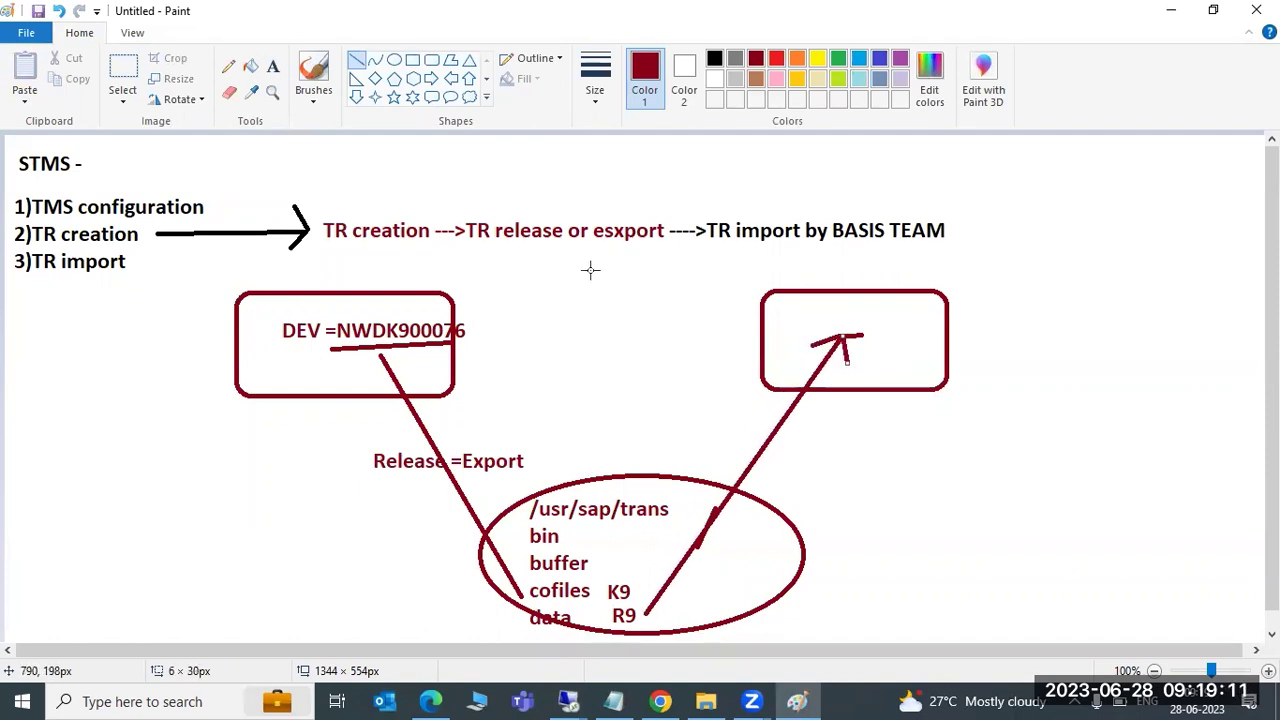
Label the arrow 'import -' and write 'STMS' inside the right box, then return to Remote Desktop
left_click(272, 66)
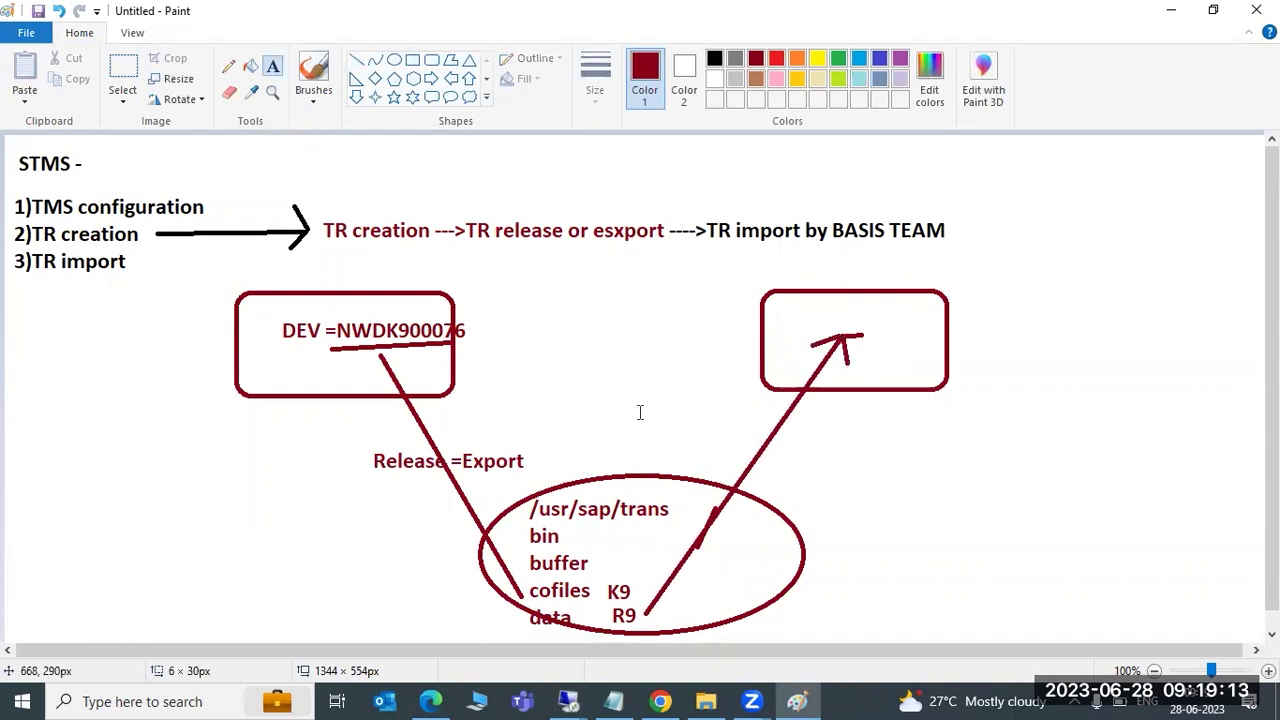
left_click(781, 446)
type("import")
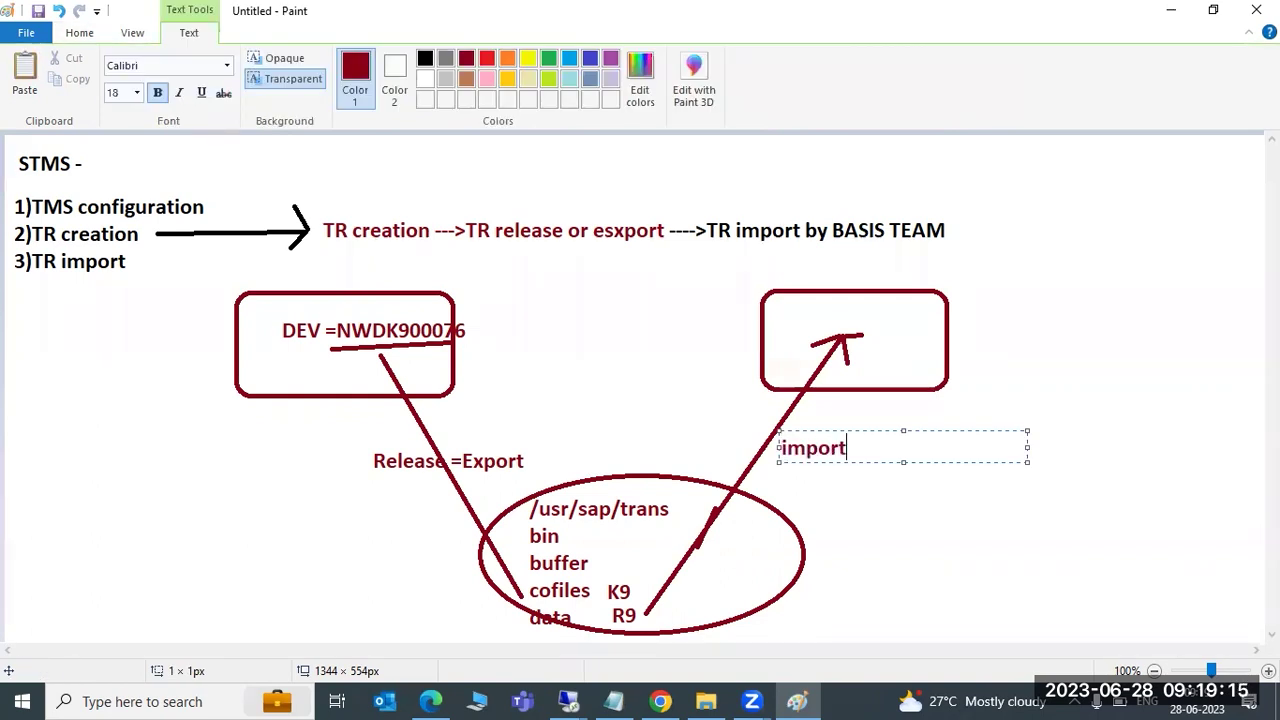
left_click(895, 331)
left_click(896, 331)
type("STMS")
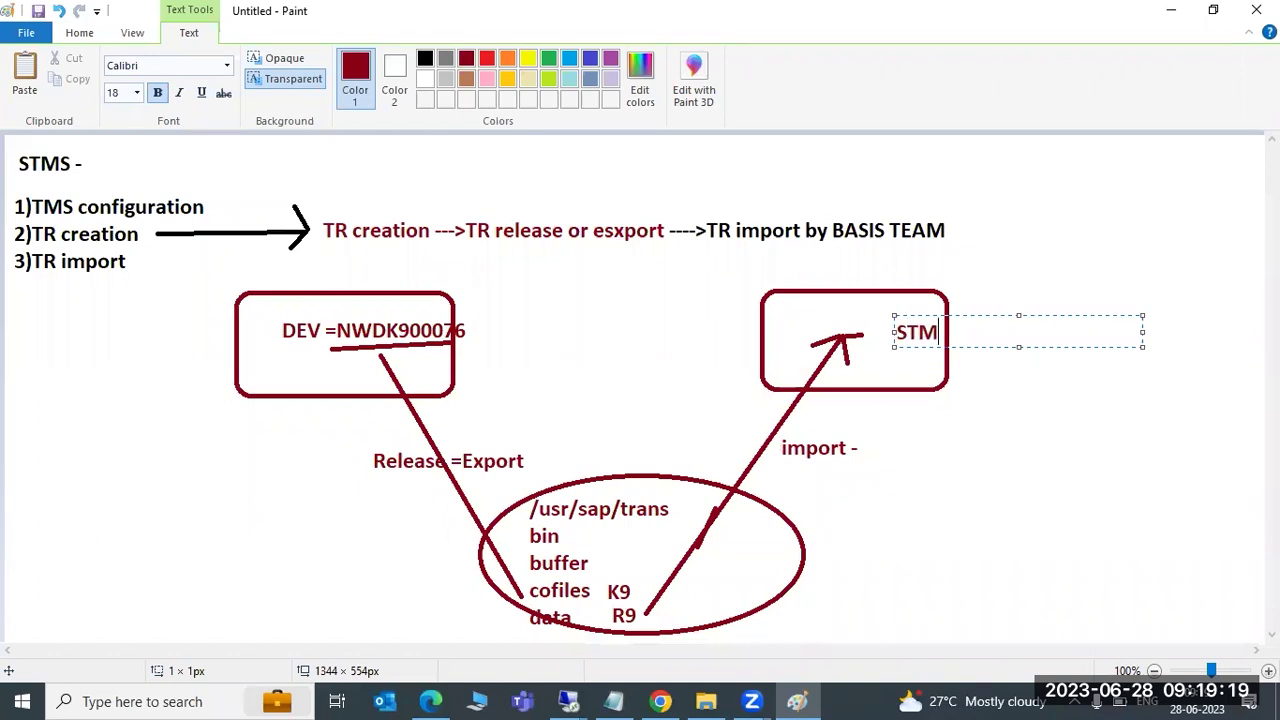
left_click(568, 701)
Switch to the Transport Management System window in the remote SAP session
left_click(513, 621)
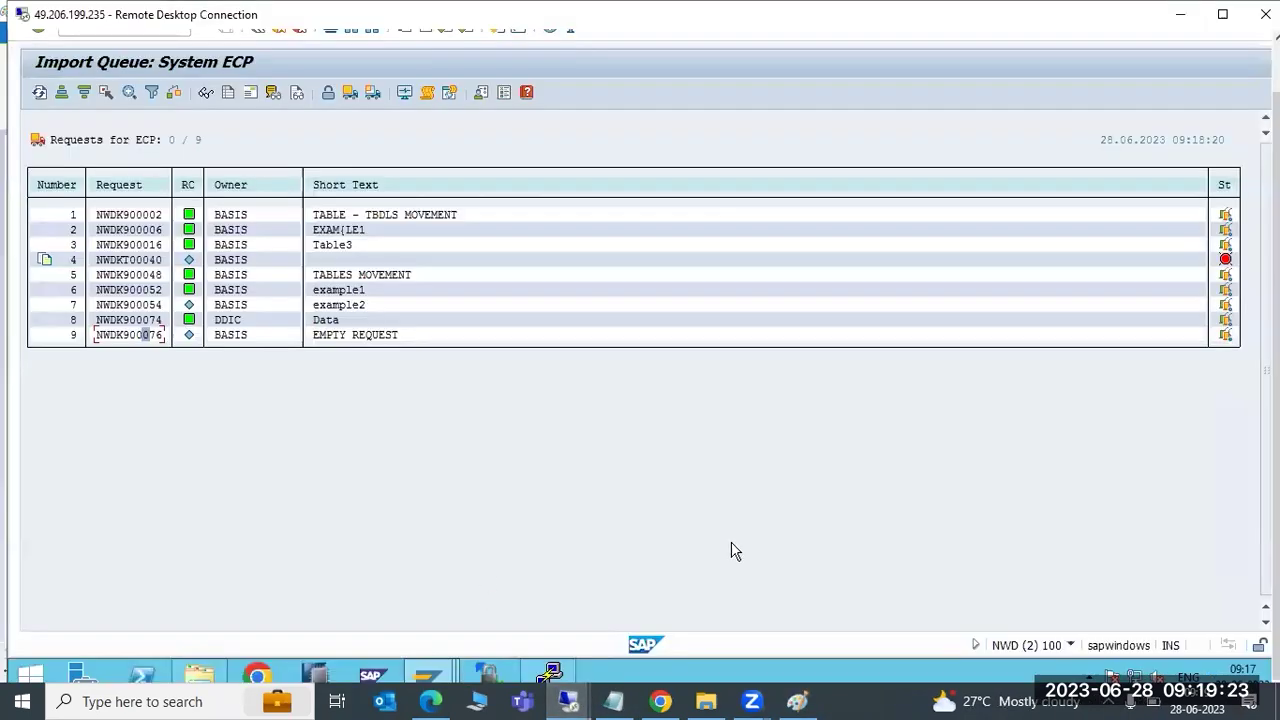
left_click(412, 673)
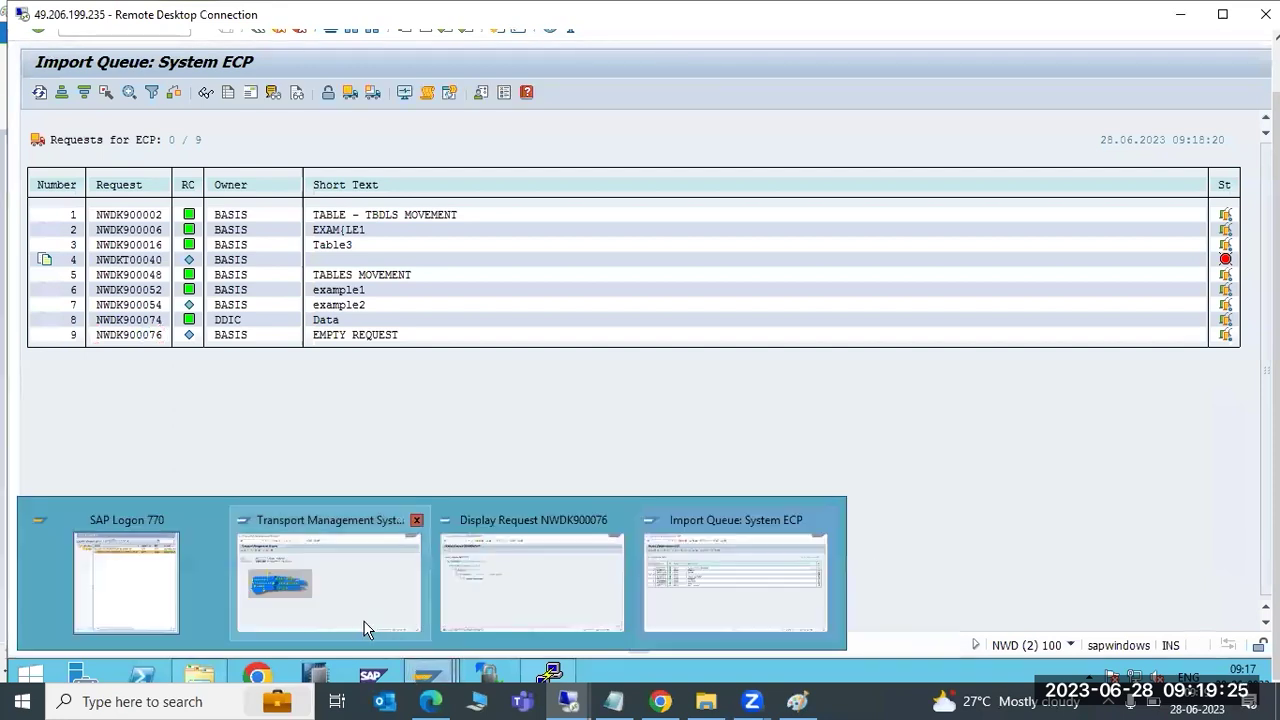
left_click(675, 598)
left_click(432, 668)
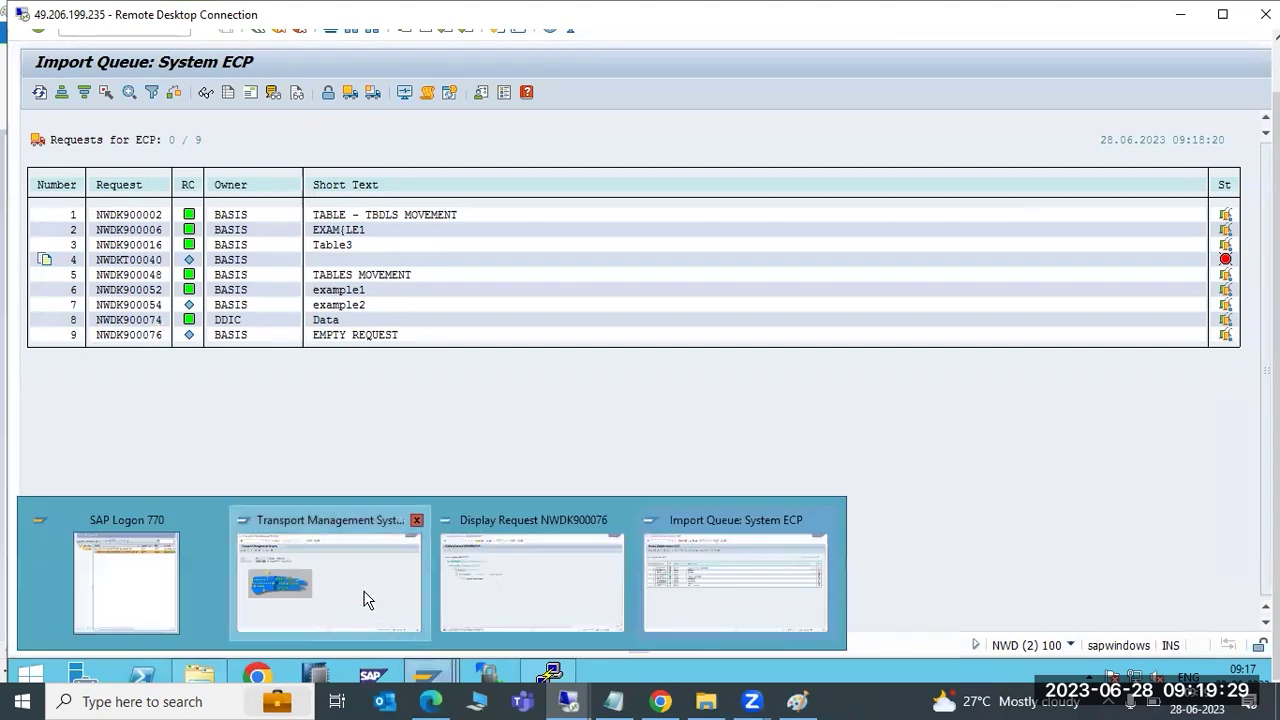
left_click(366, 599)
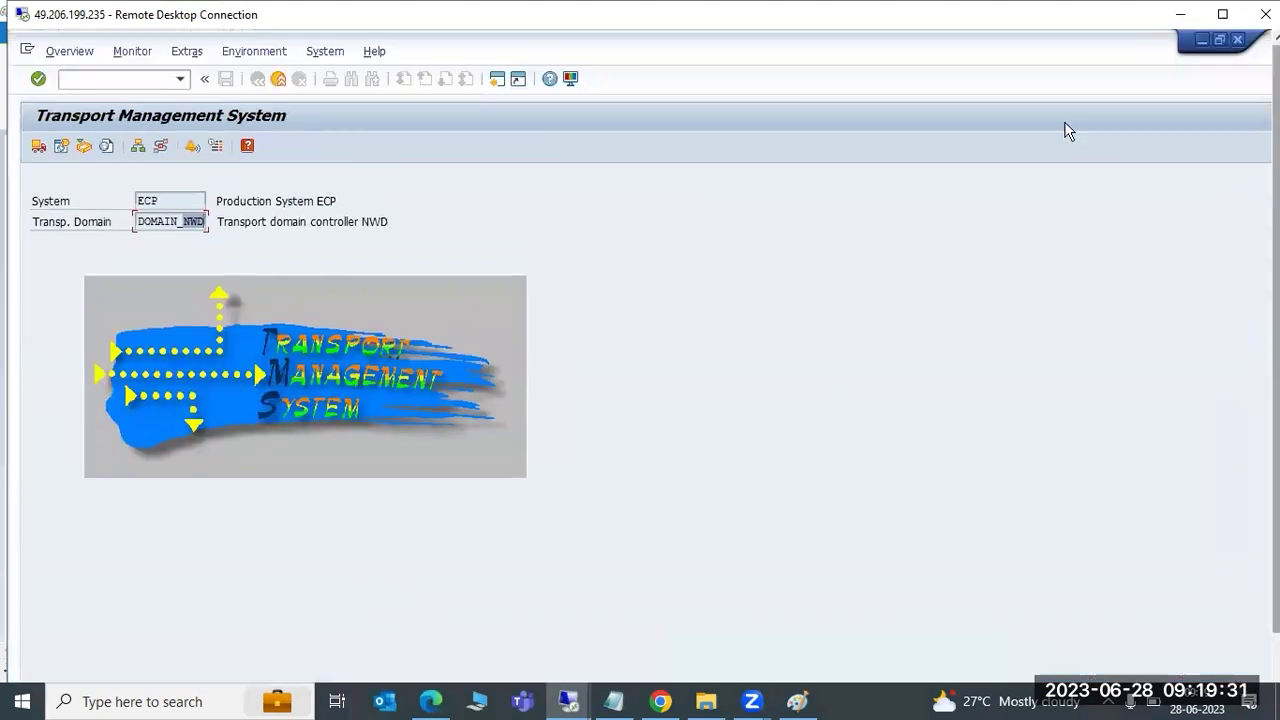
Rerun STMS, open the ECP import queue, refresh it, and select NWDK900076 in row 9
key("F3")
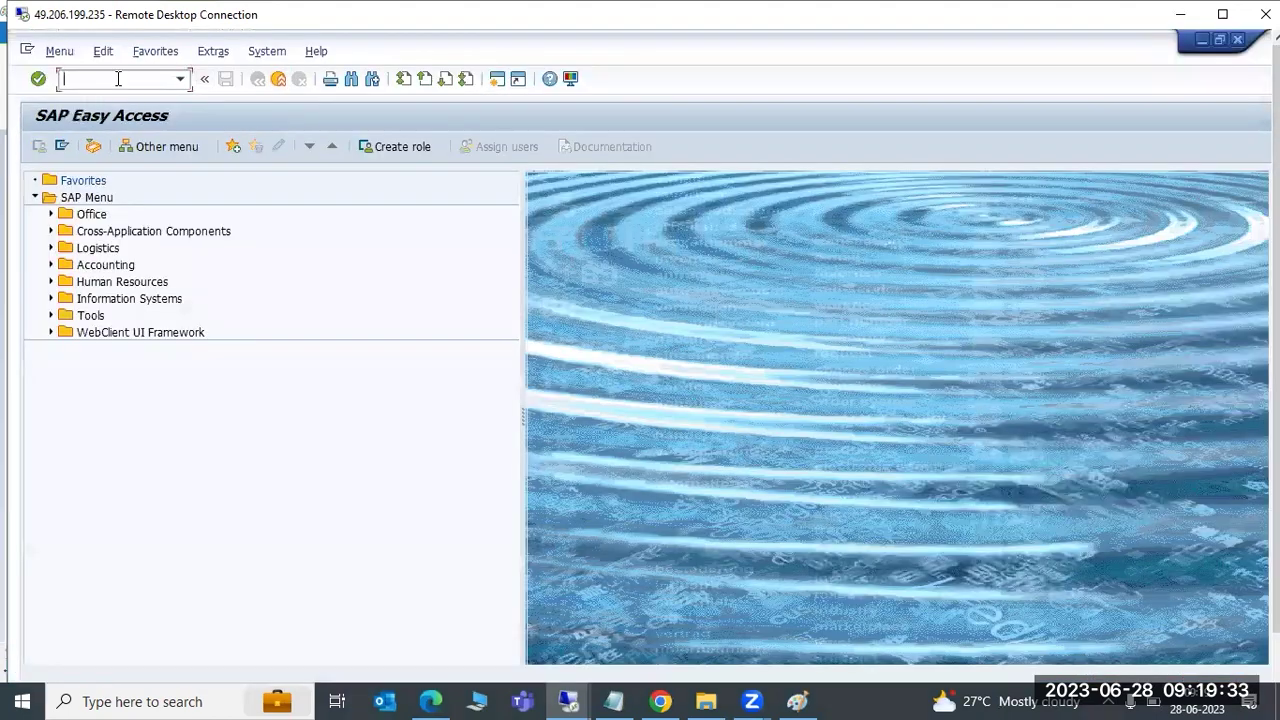
type("stms")
key("Return")
left_click(39, 148)
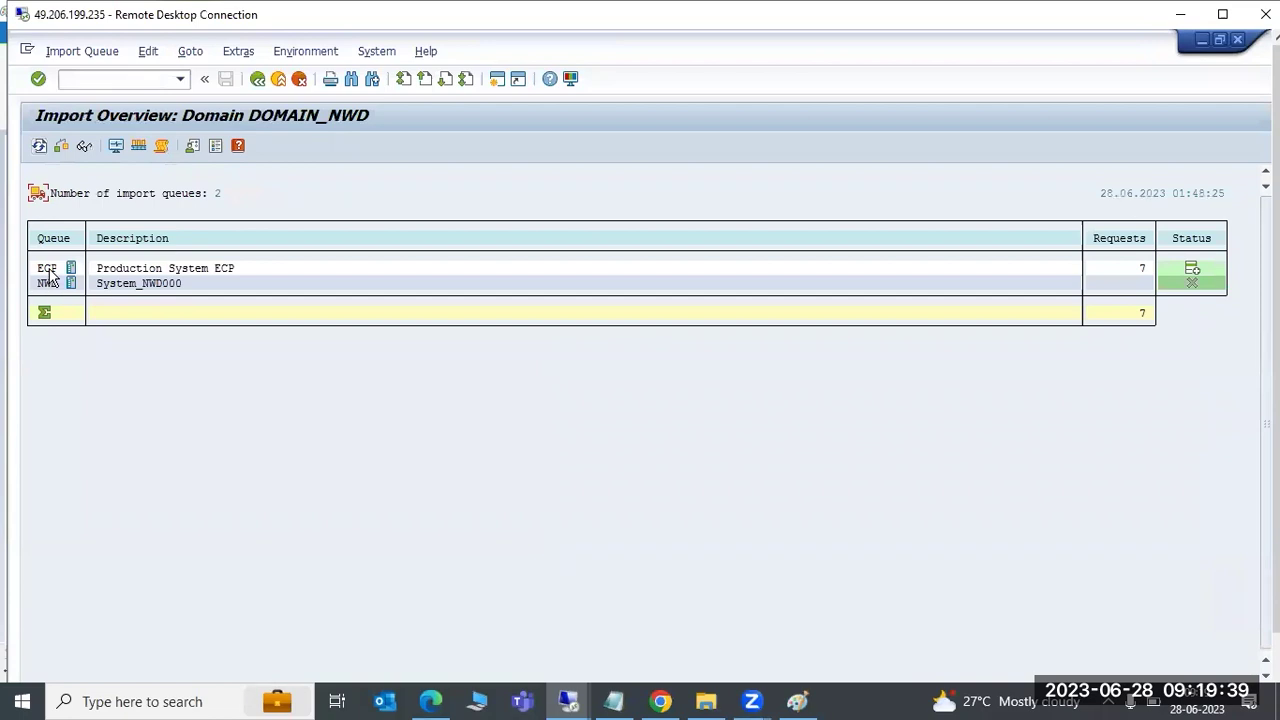
double_click(49, 271)
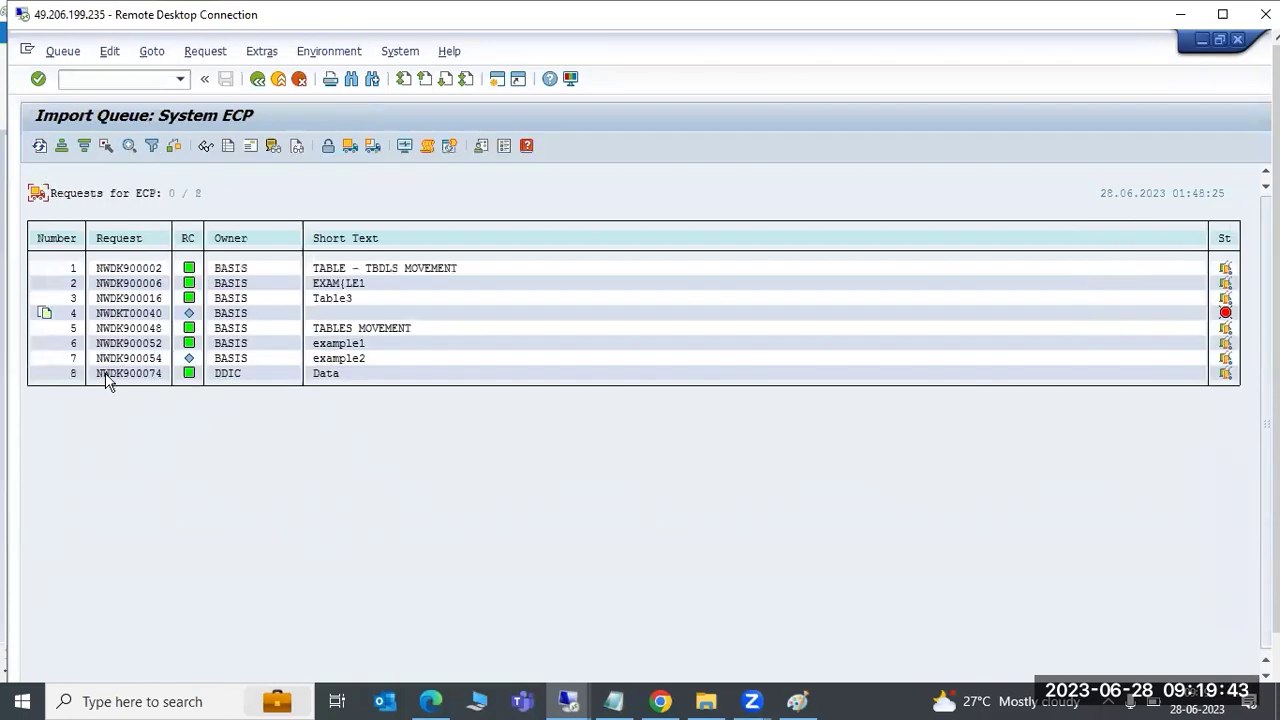
left_click(39, 146)
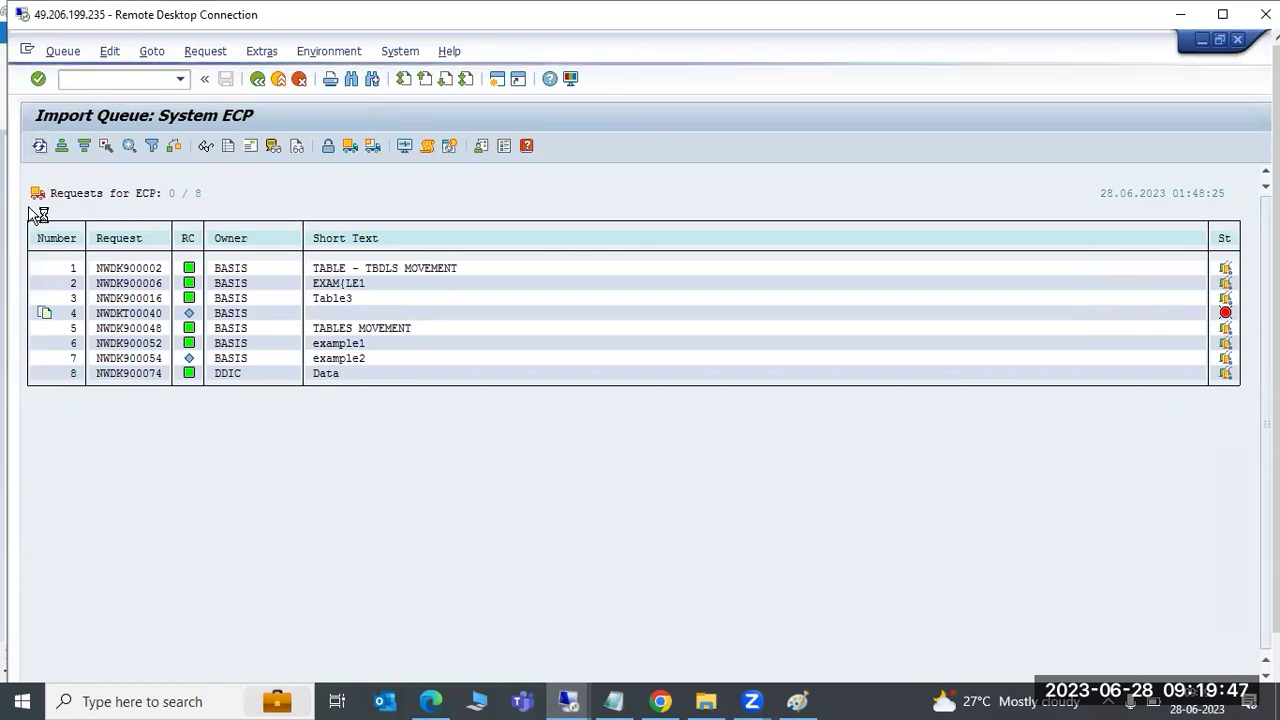
left_click(145, 390)
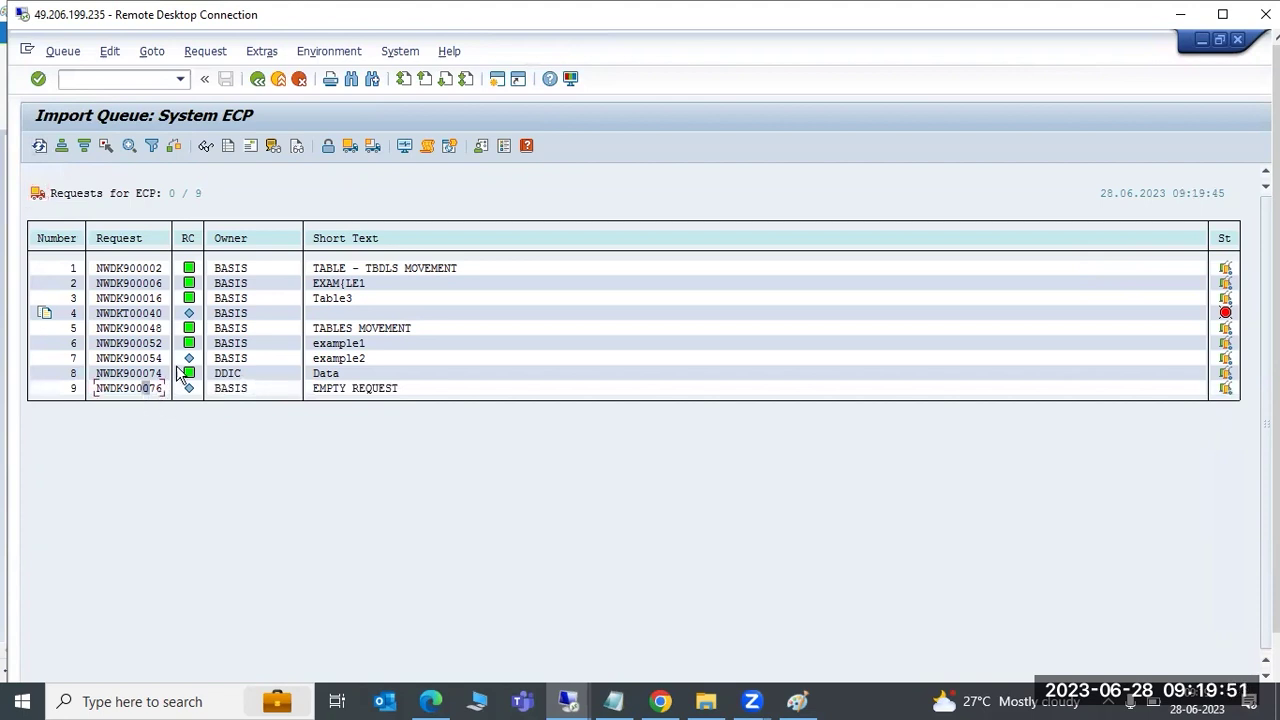
Import NWDK900076 into client 235, allowing re-import and ignoring invalid component versions, and confirm
left_click(371, 146)
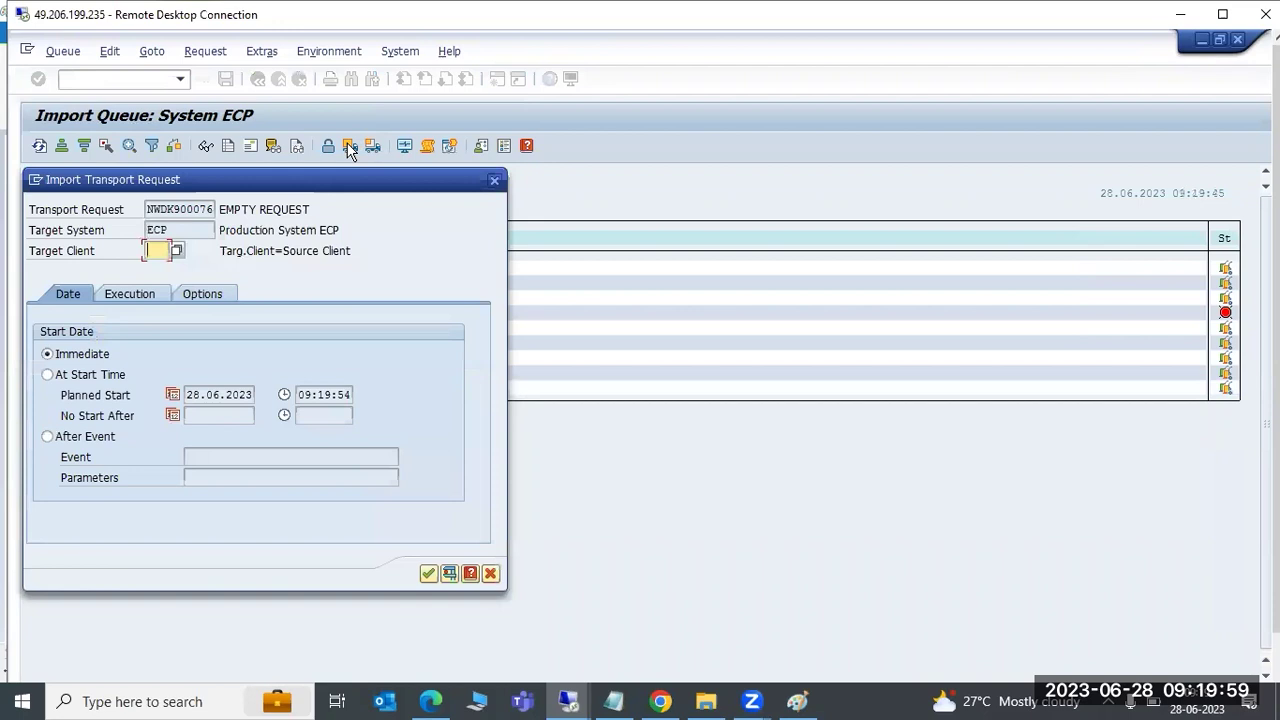
left_click(177, 251)
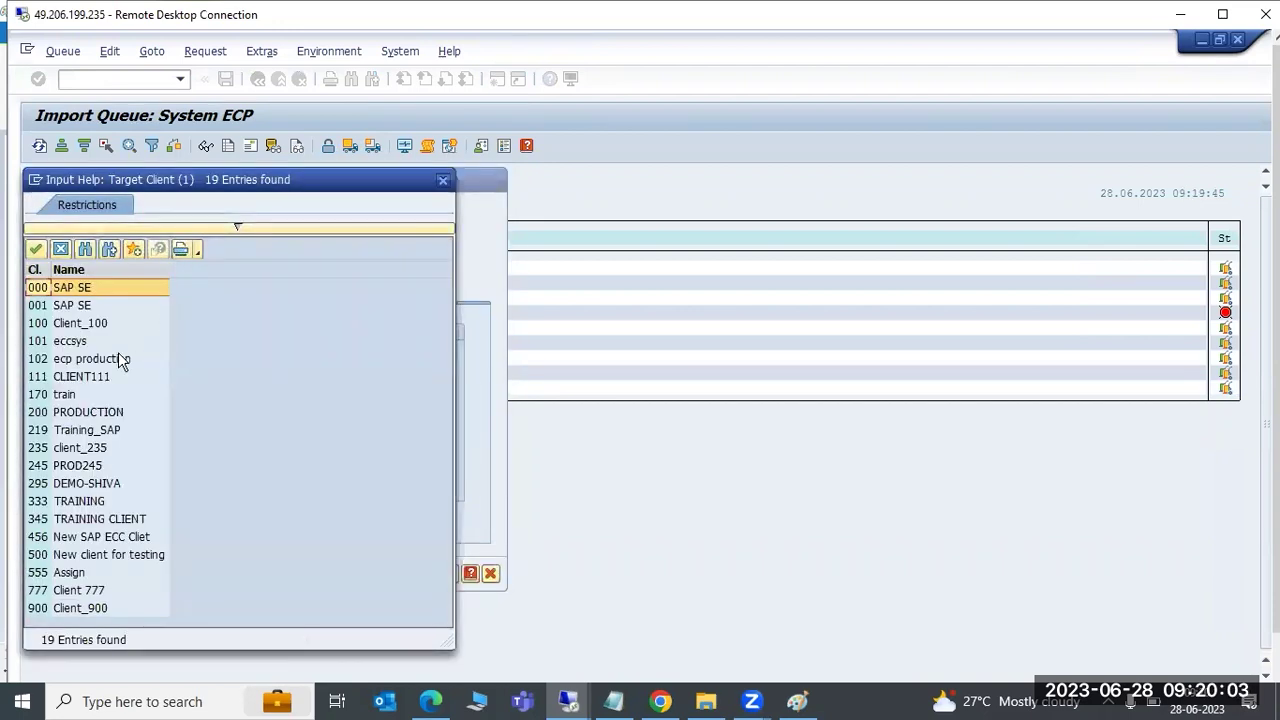
double_click(63, 449)
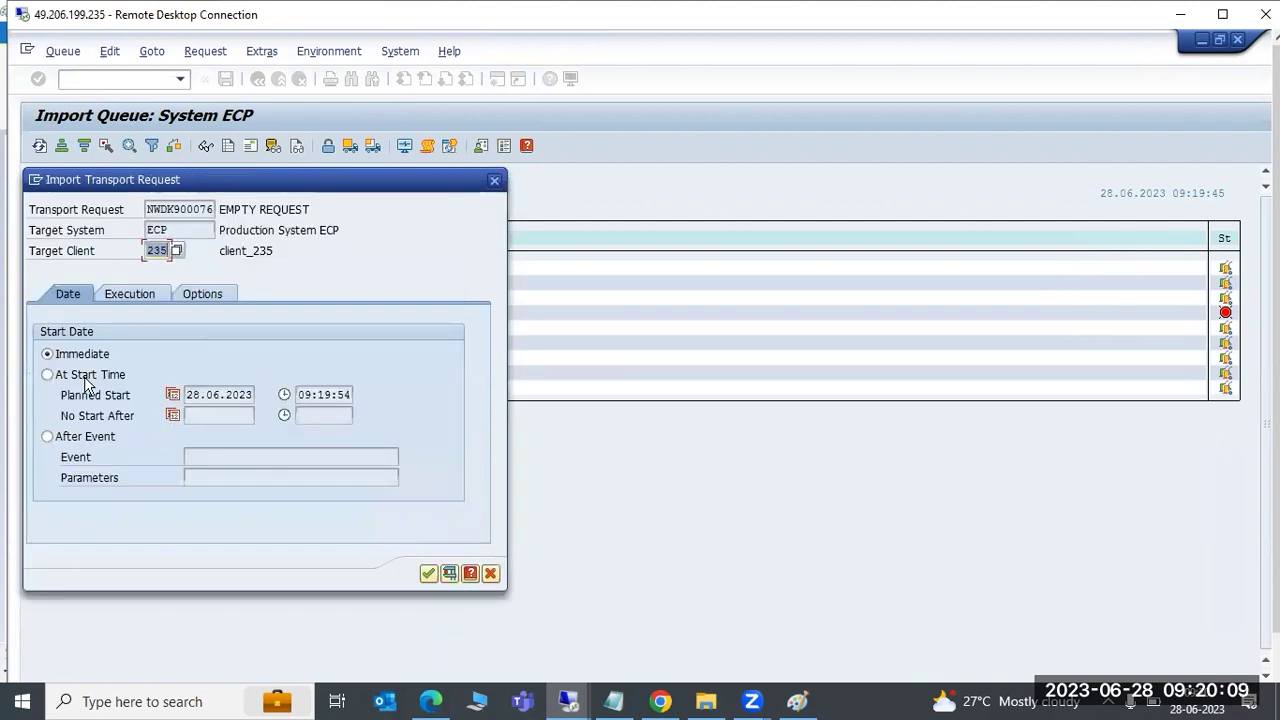
left_click(128, 296)
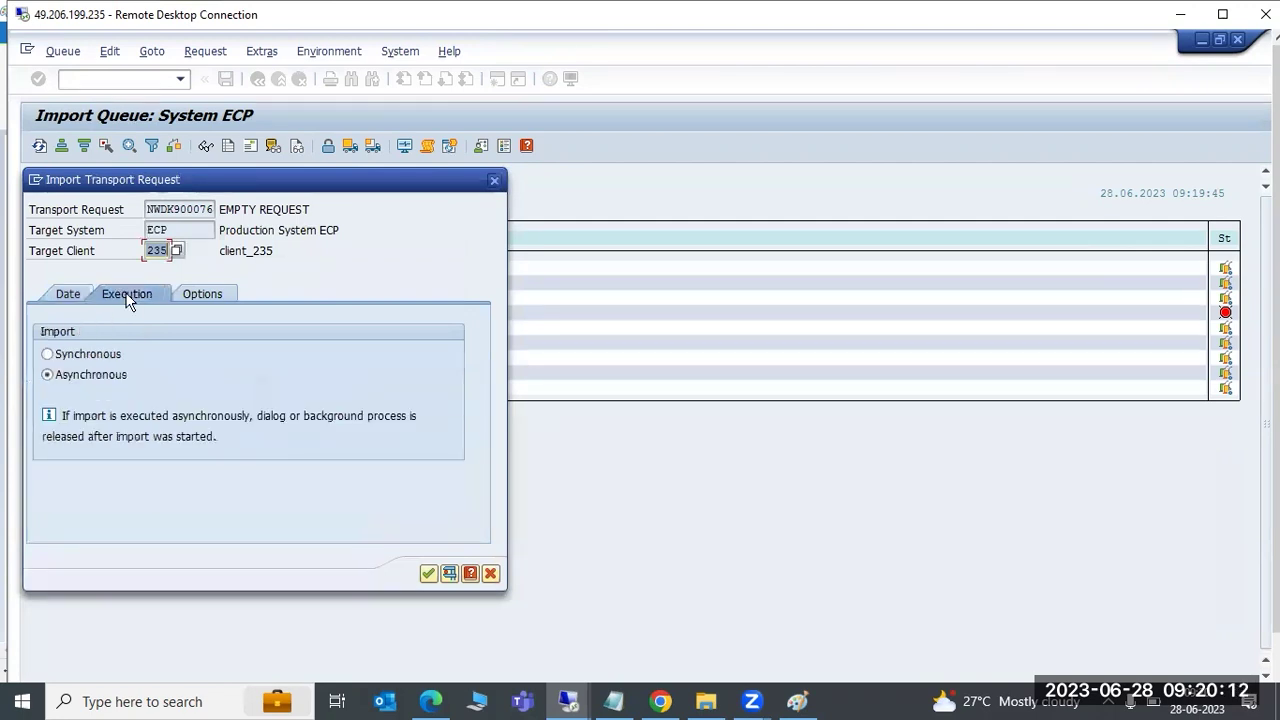
left_click(219, 292)
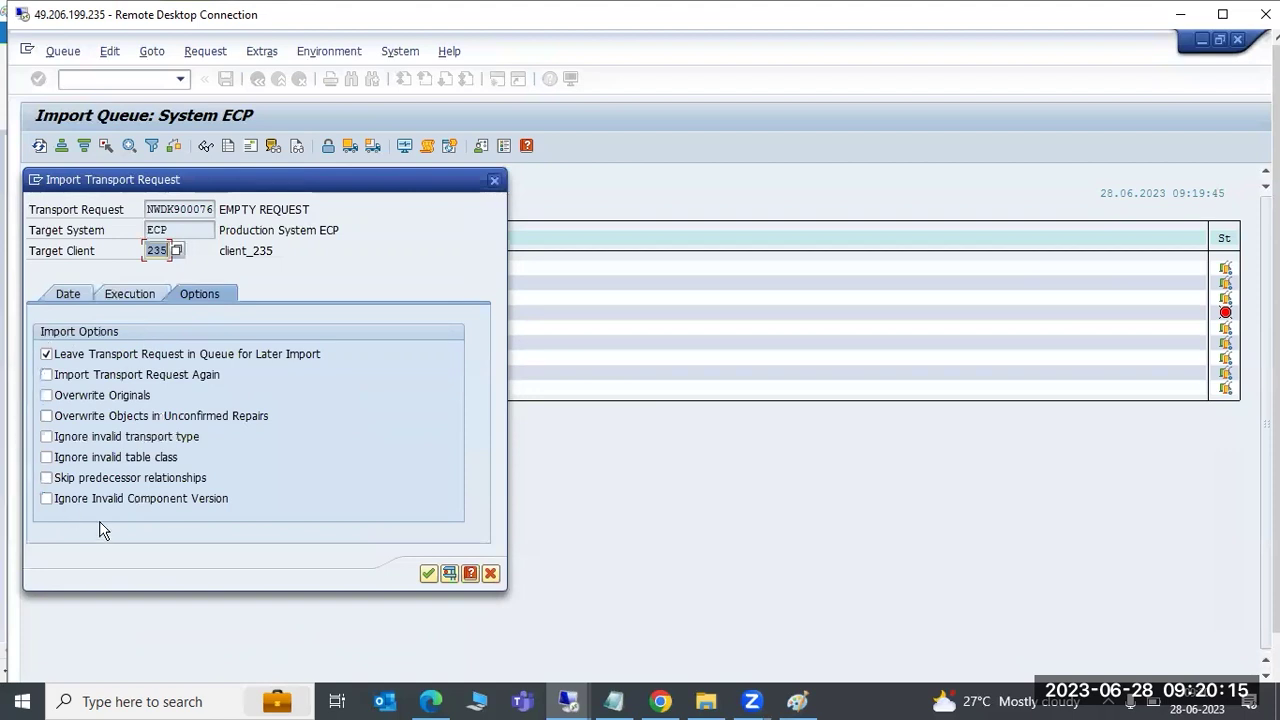
left_click(145, 377)
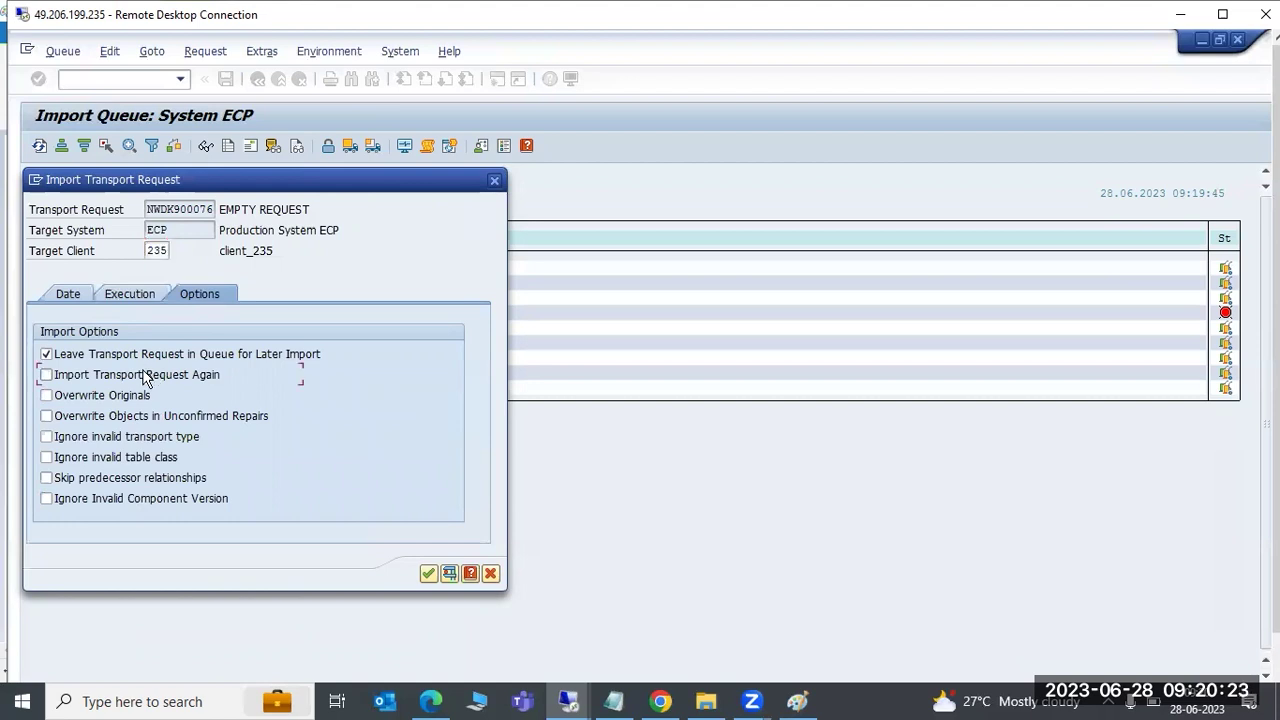
left_click(142, 509)
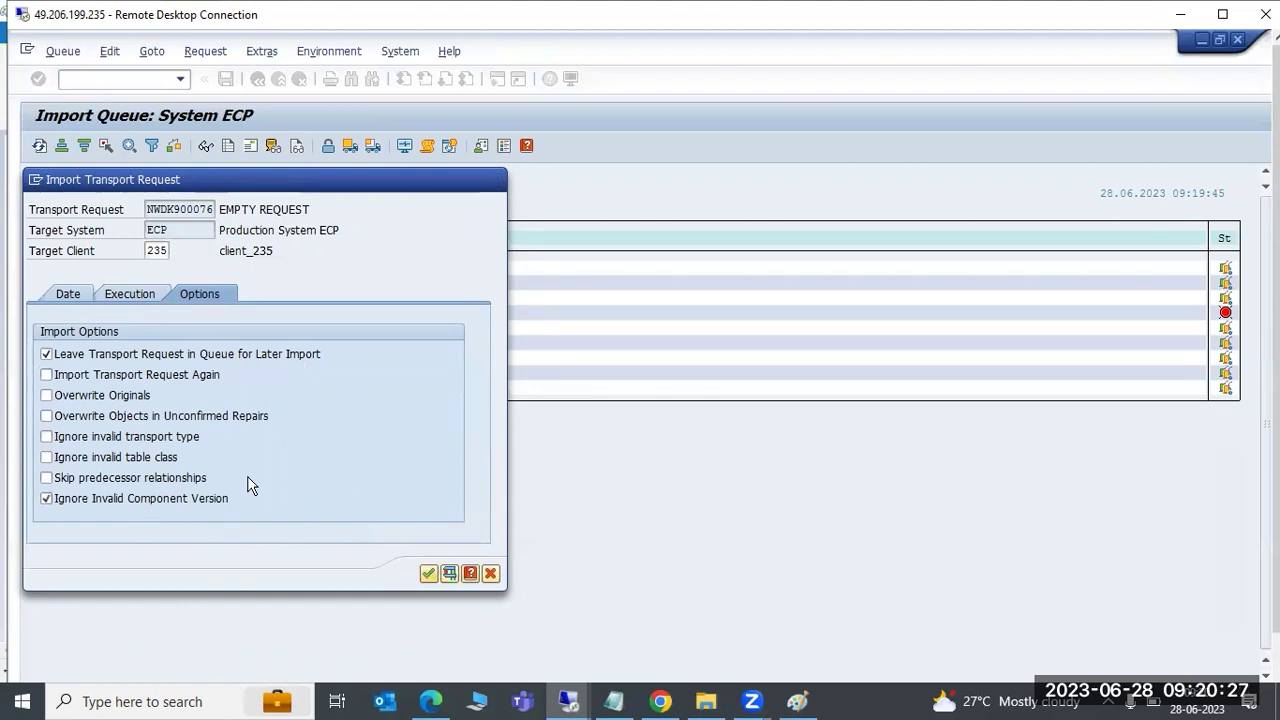
key("Return")
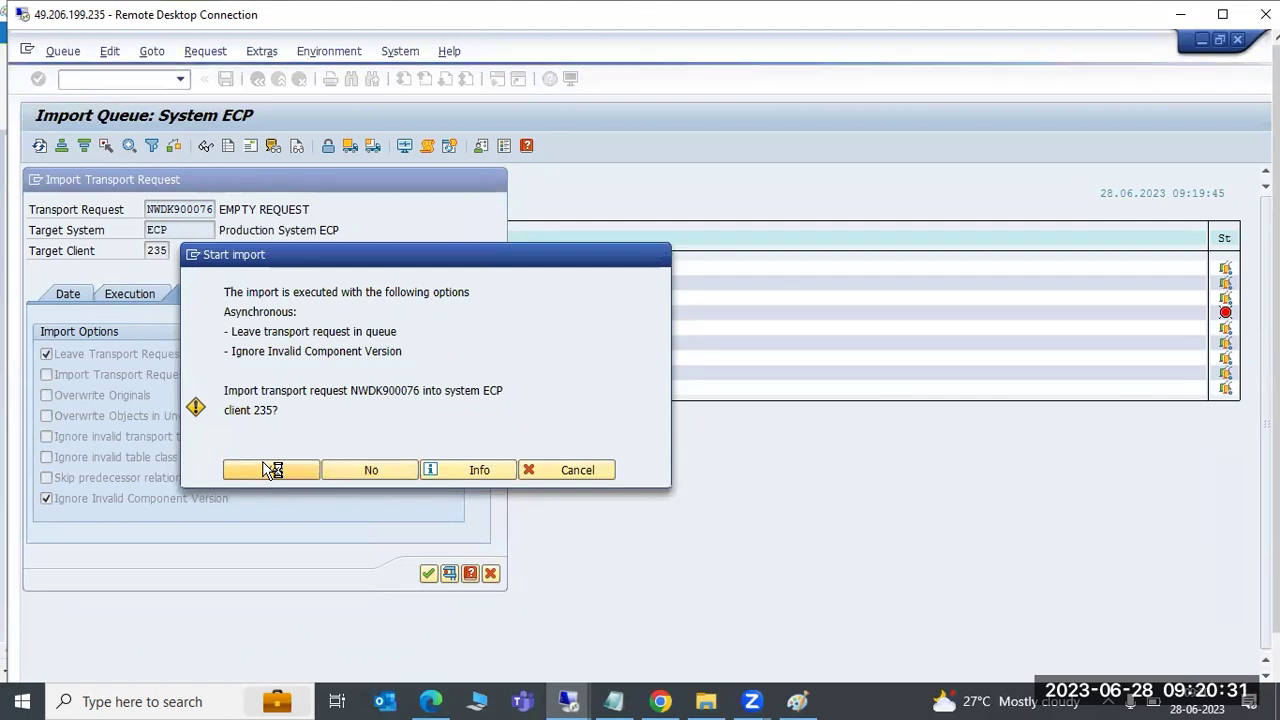
left_click(271, 470)
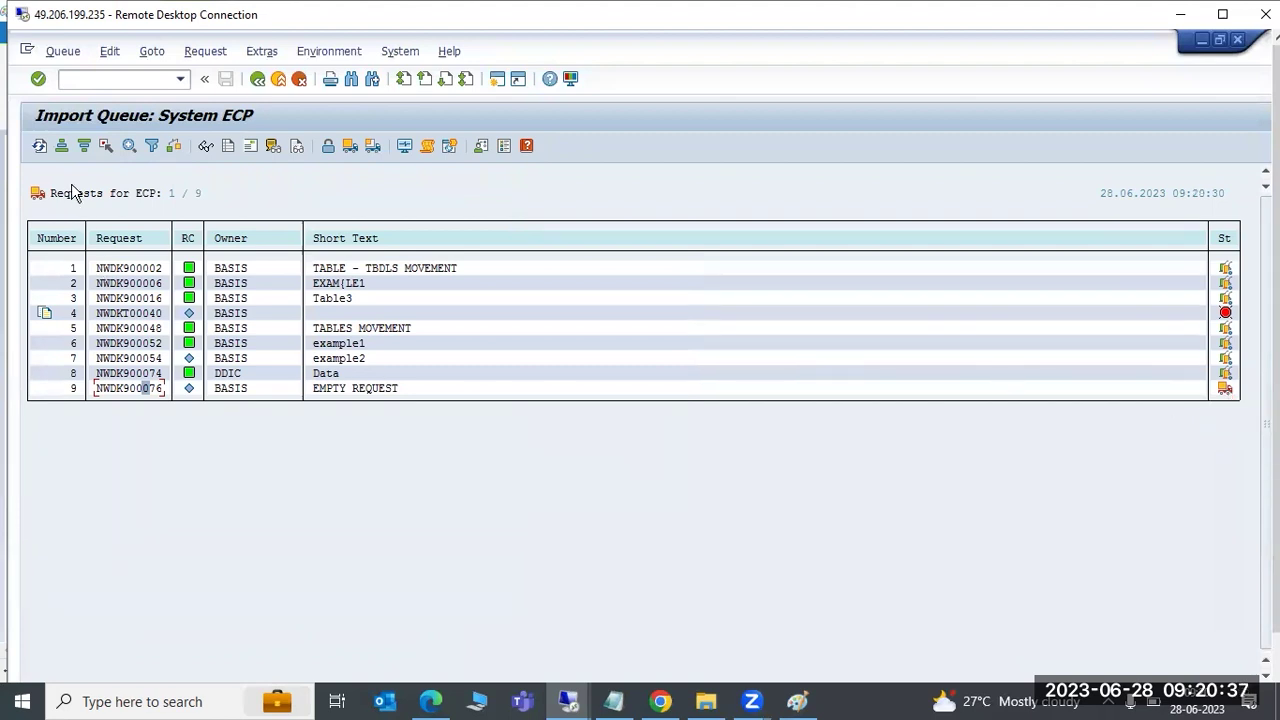
Refresh the ECP import queue, then open and cancel the NWDK900076 import dialog
left_click(42, 148)
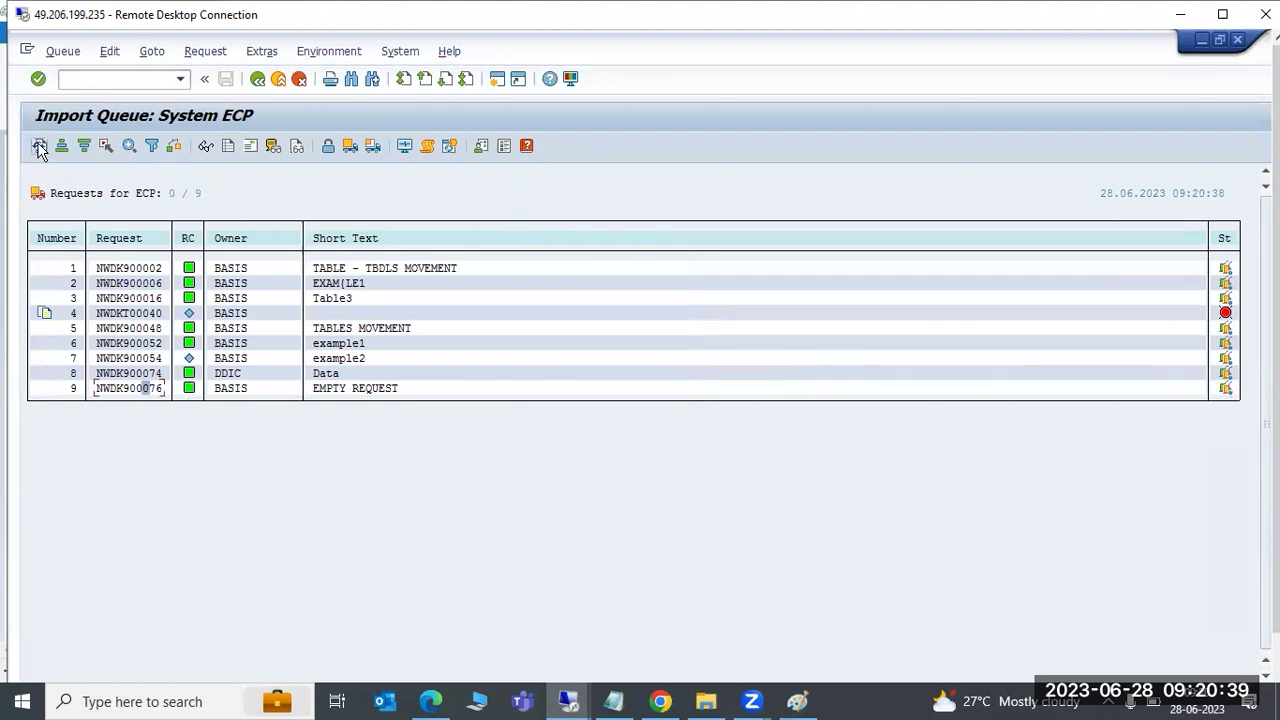
left_click(137, 391)
left_click(372, 148)
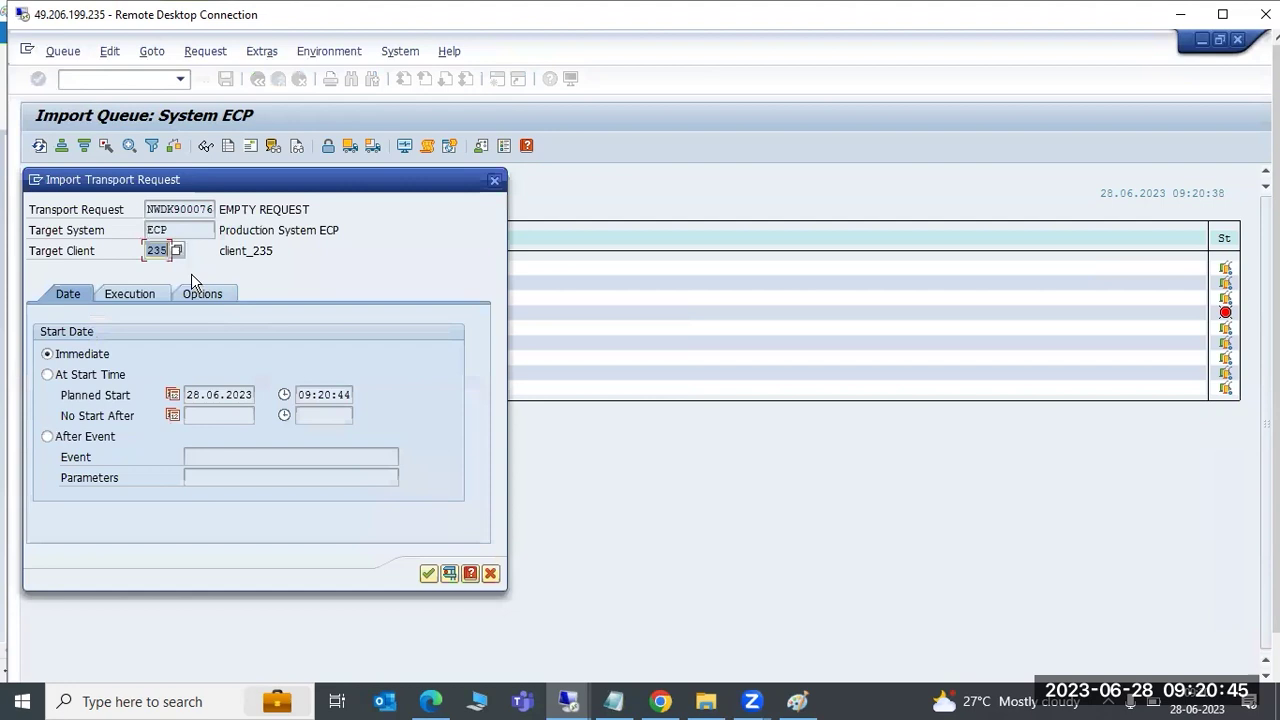
left_click(494, 180)
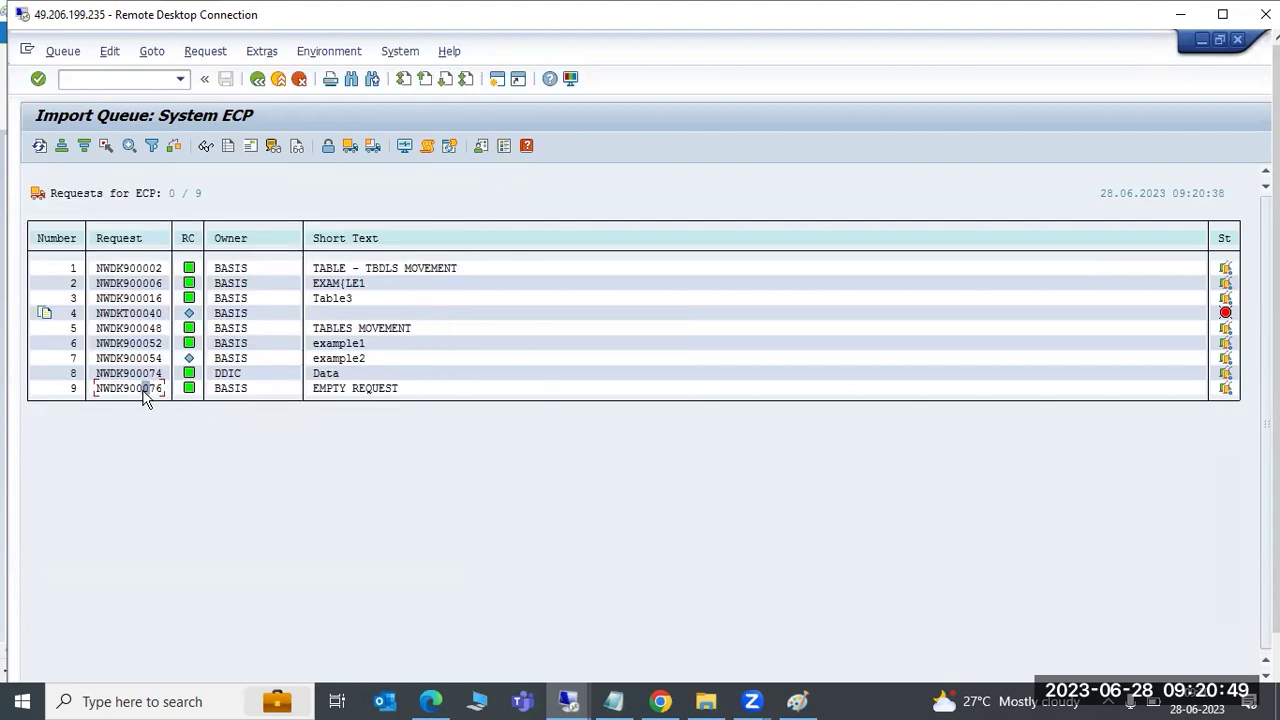
Re-import NWDK900076 into ECP client 235 with the import-again option allowed
left_click(349, 146)
left_click(191, 296)
left_click(71, 380)
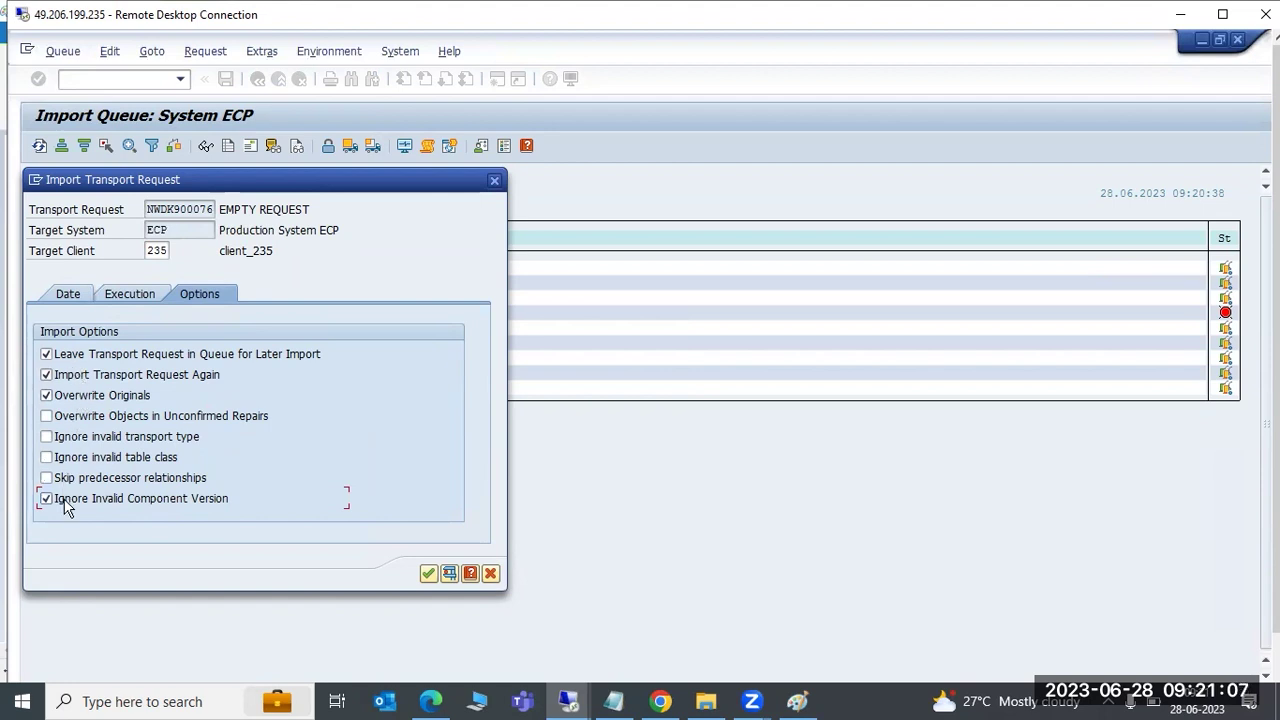
left_click(428, 573)
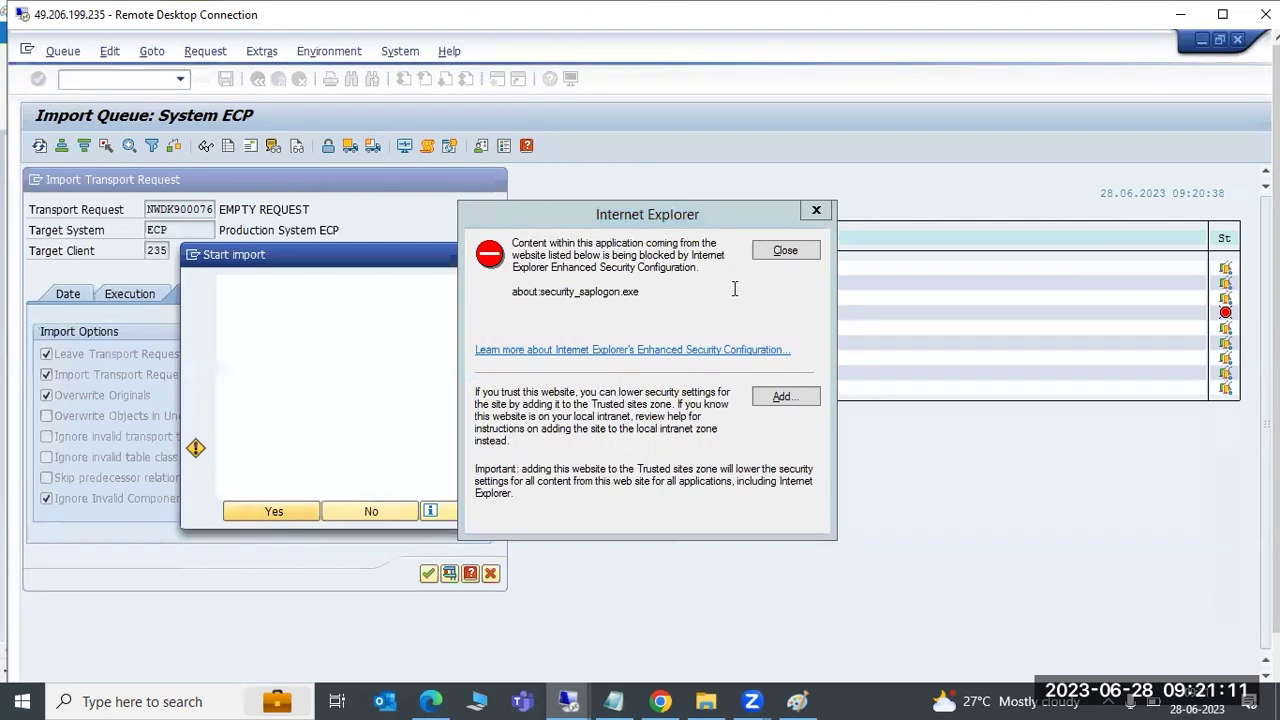
left_click(786, 250)
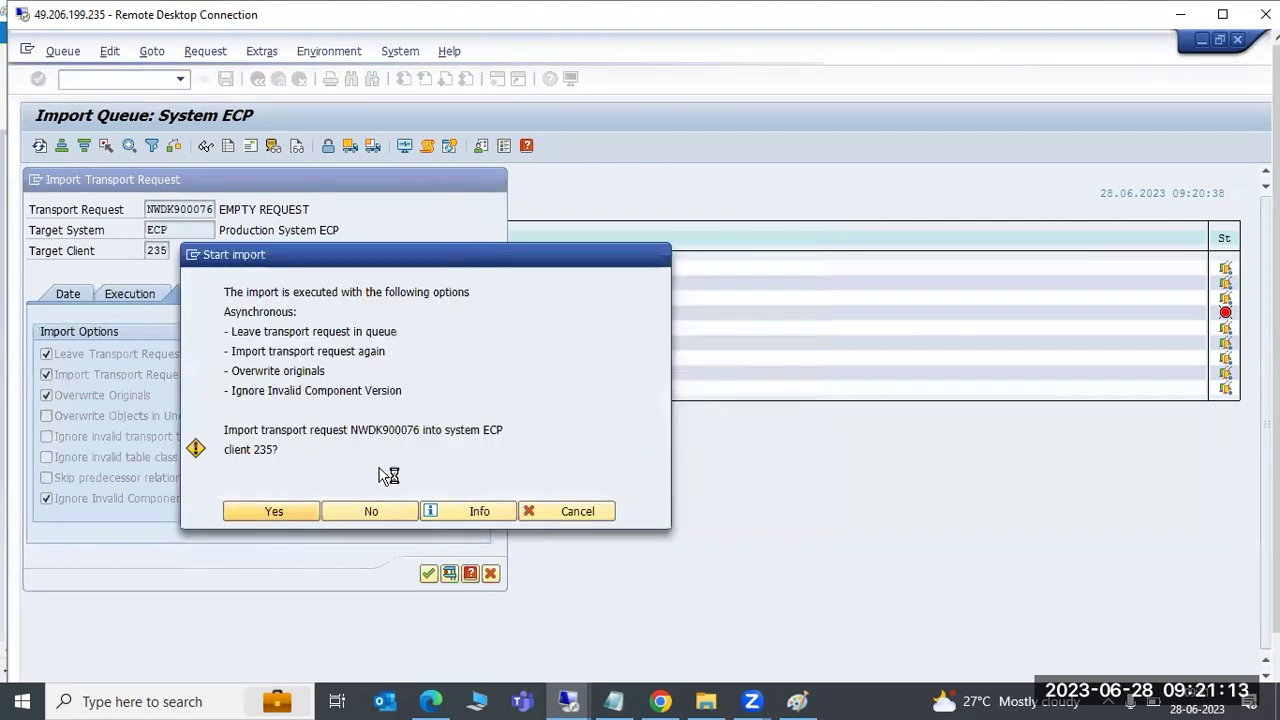
left_click(274, 511)
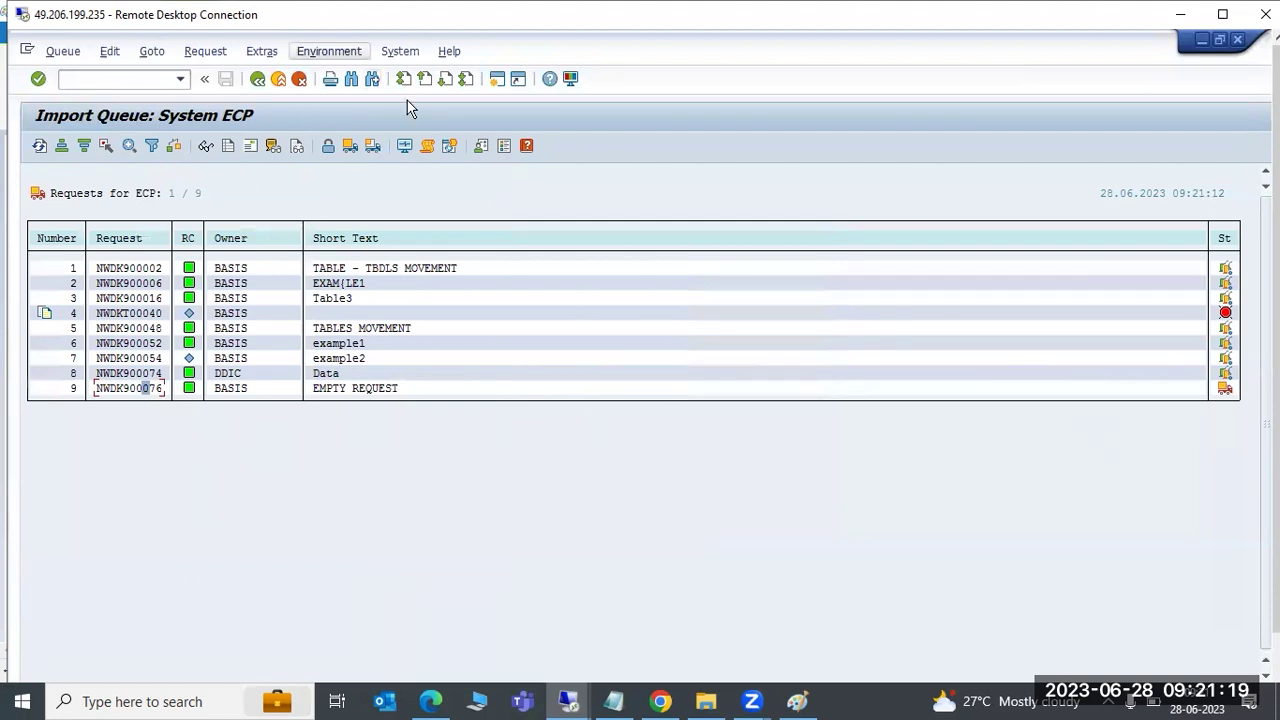
Check in the ECP Import Monitor that both NWDK900076 client 235 imports returned 0000, then go back
left_click(152, 52)
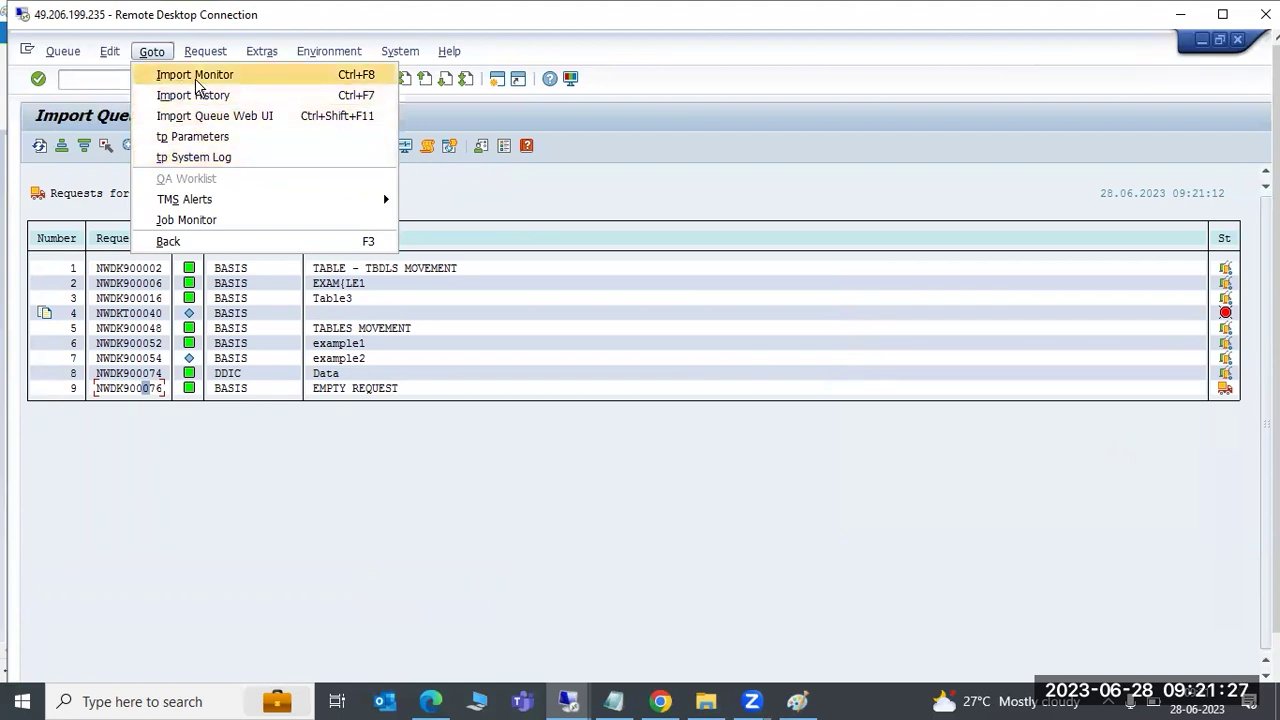
left_click(197, 78)
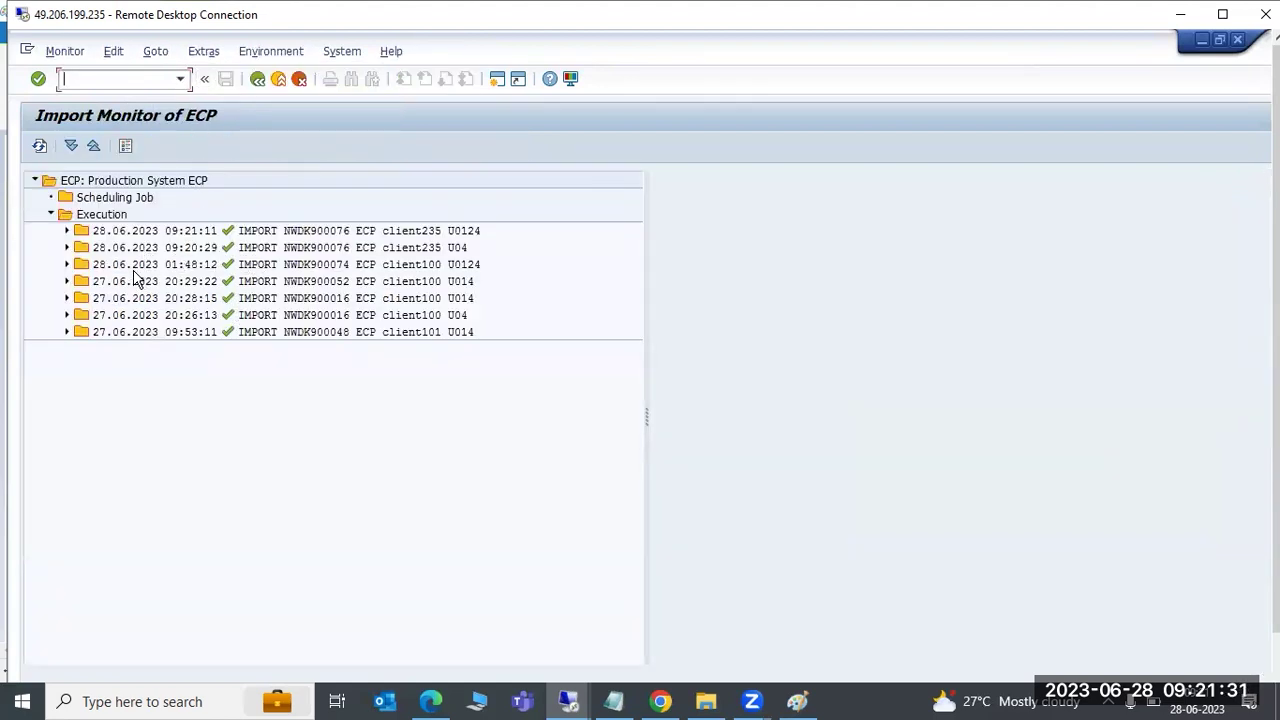
left_click(68, 231)
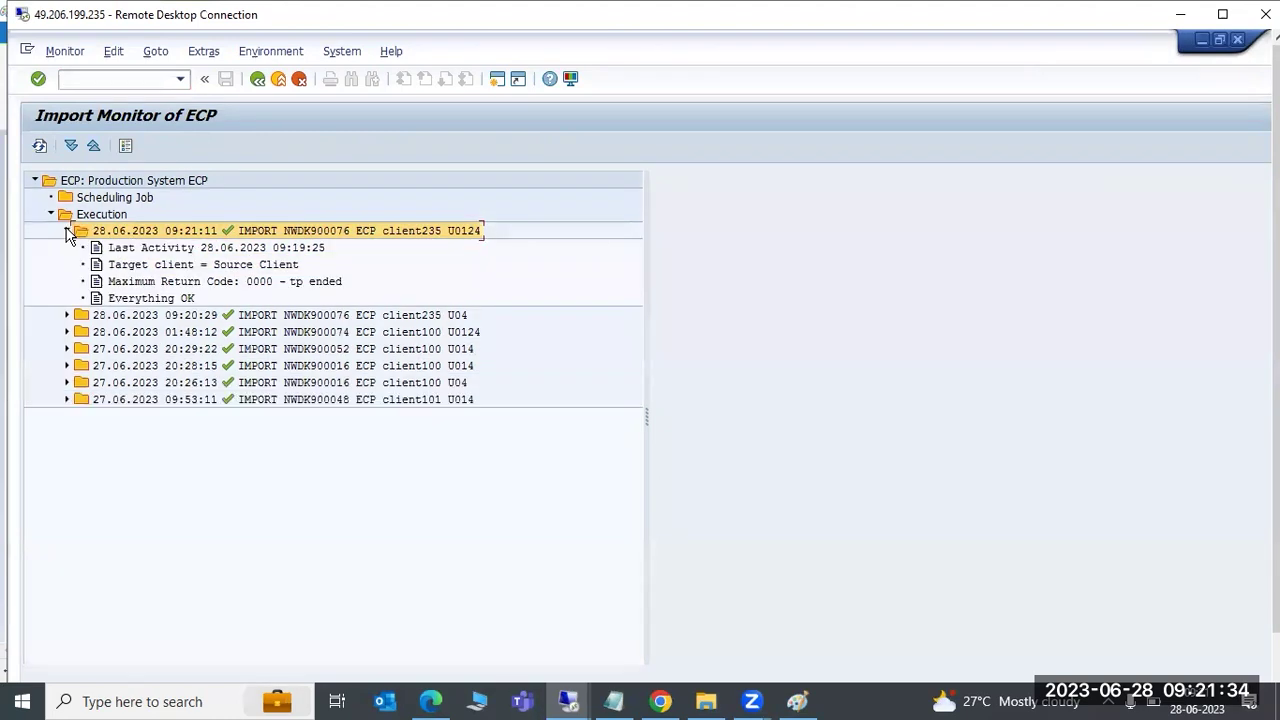
left_click(67, 315)
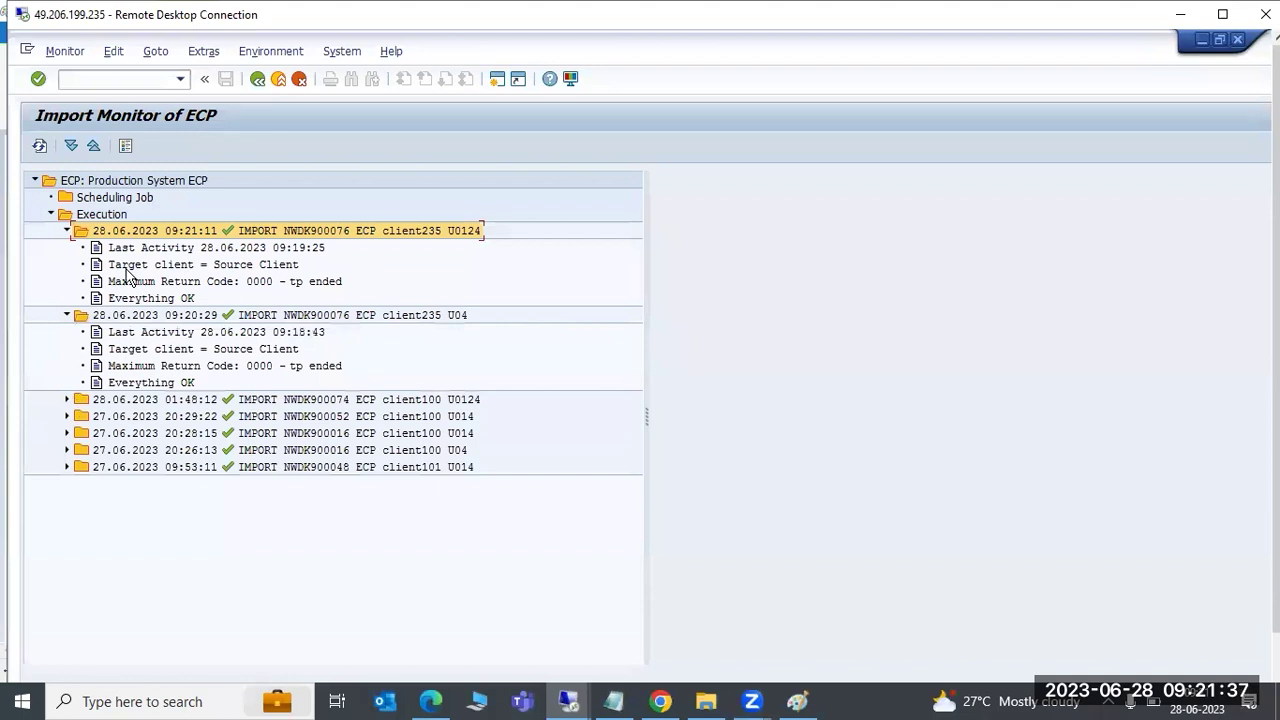
left_click(204, 79)
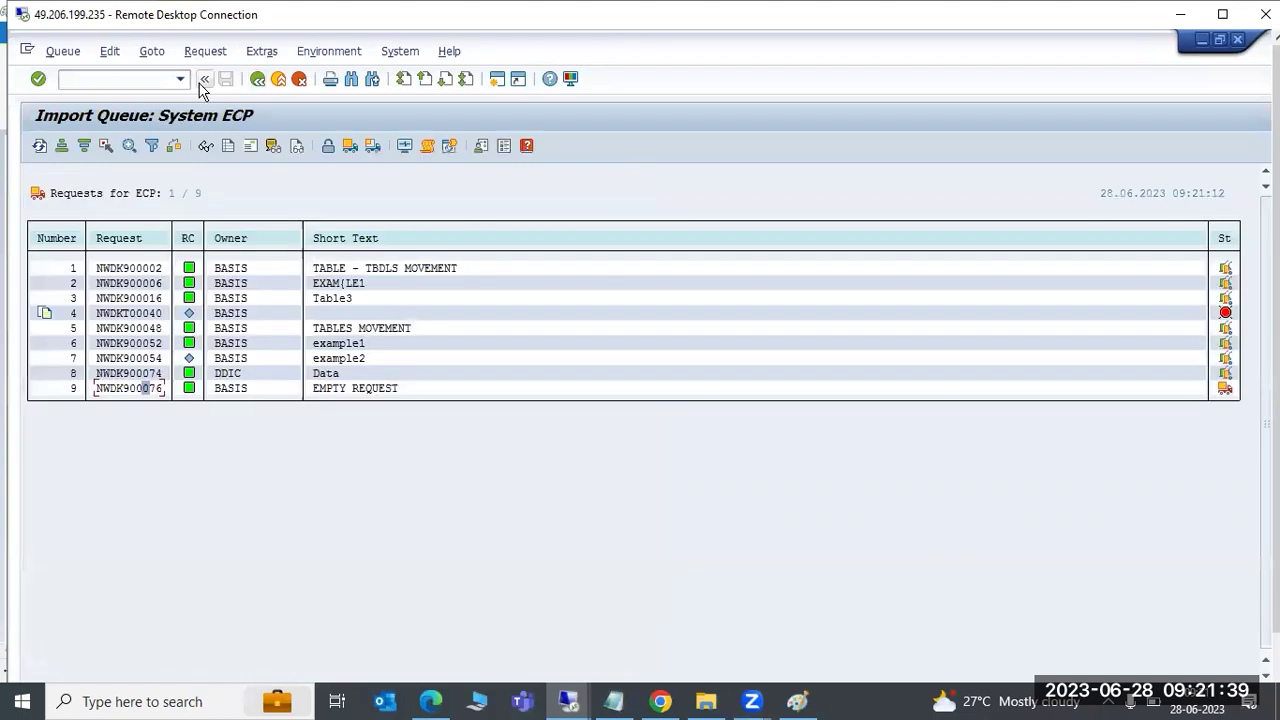
left_click(205, 51)
Open the ECP import history and change its interval start date to 21.06.2022
mouse_move(150, 51)
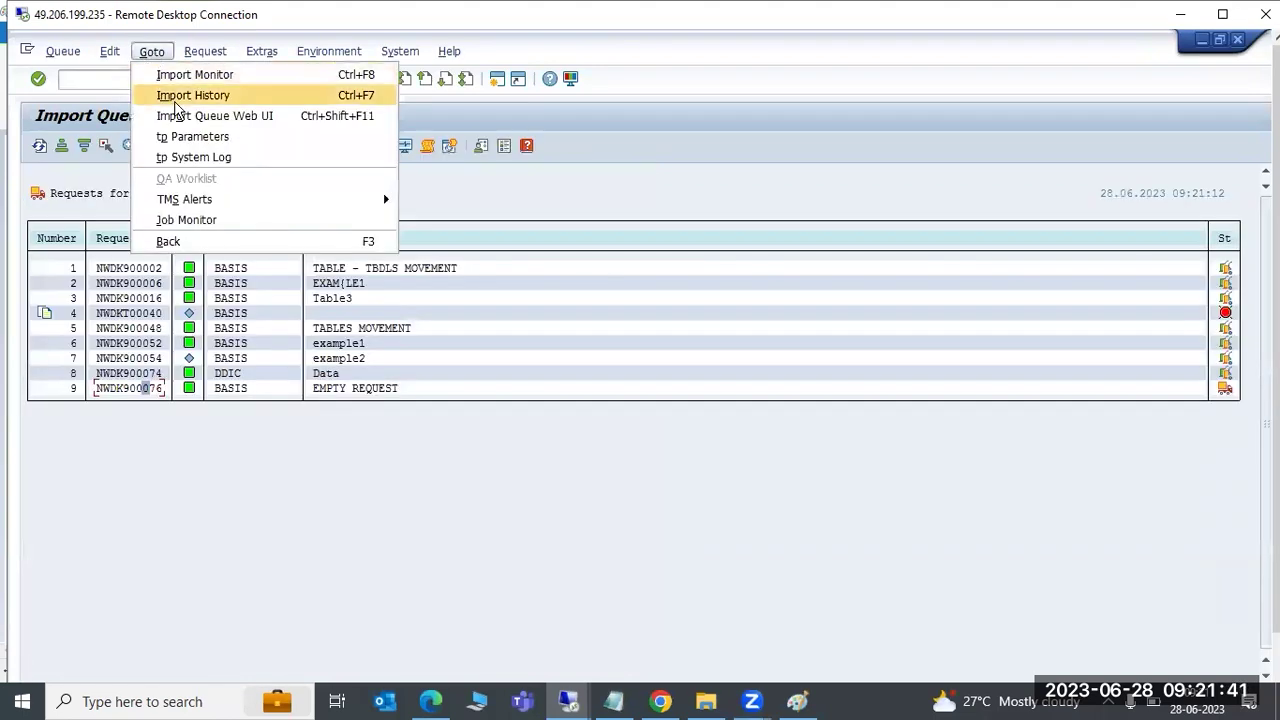
left_click(176, 99)
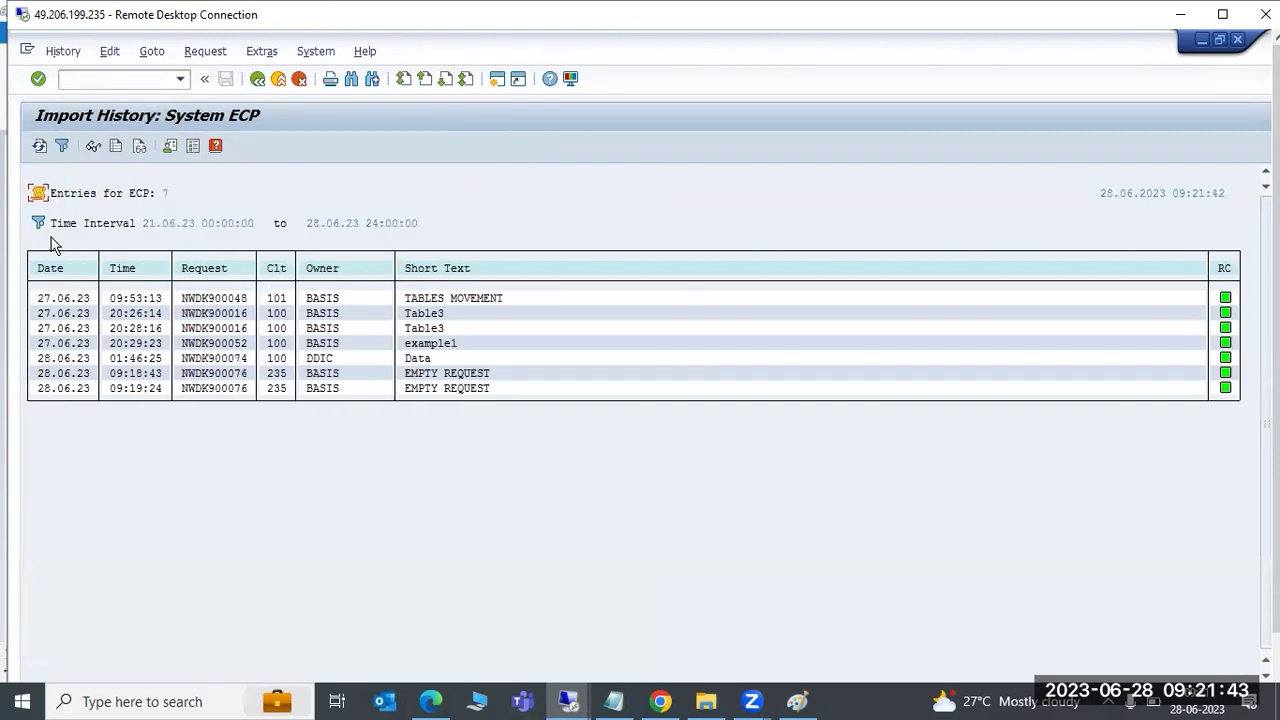
left_click(40, 224)
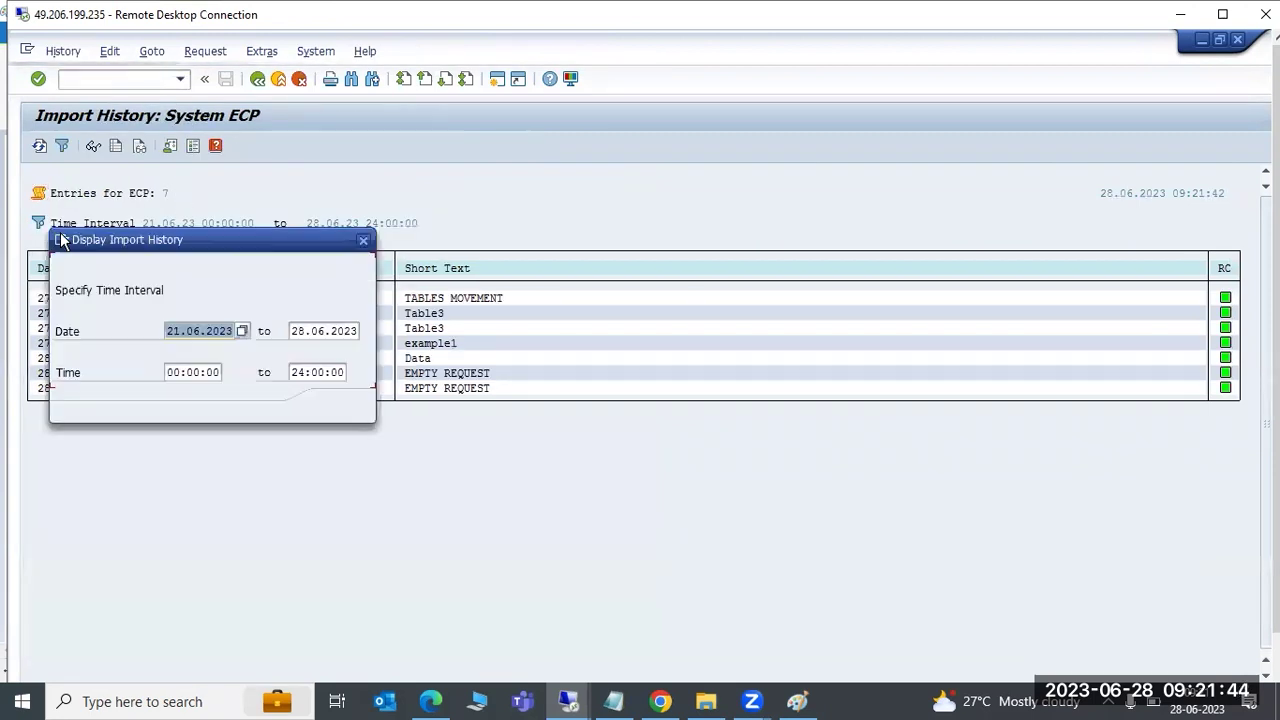
left_click(231, 334)
key("BackSpace")
type("2")
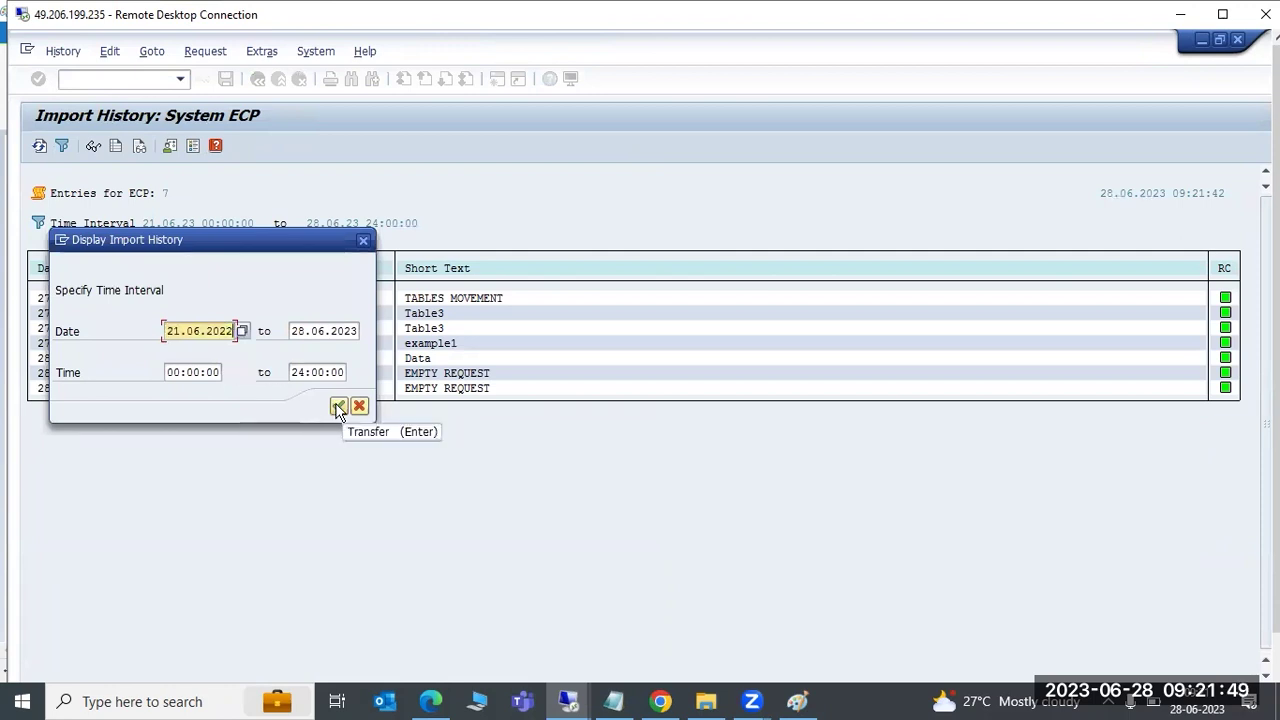
left_click(338, 407)
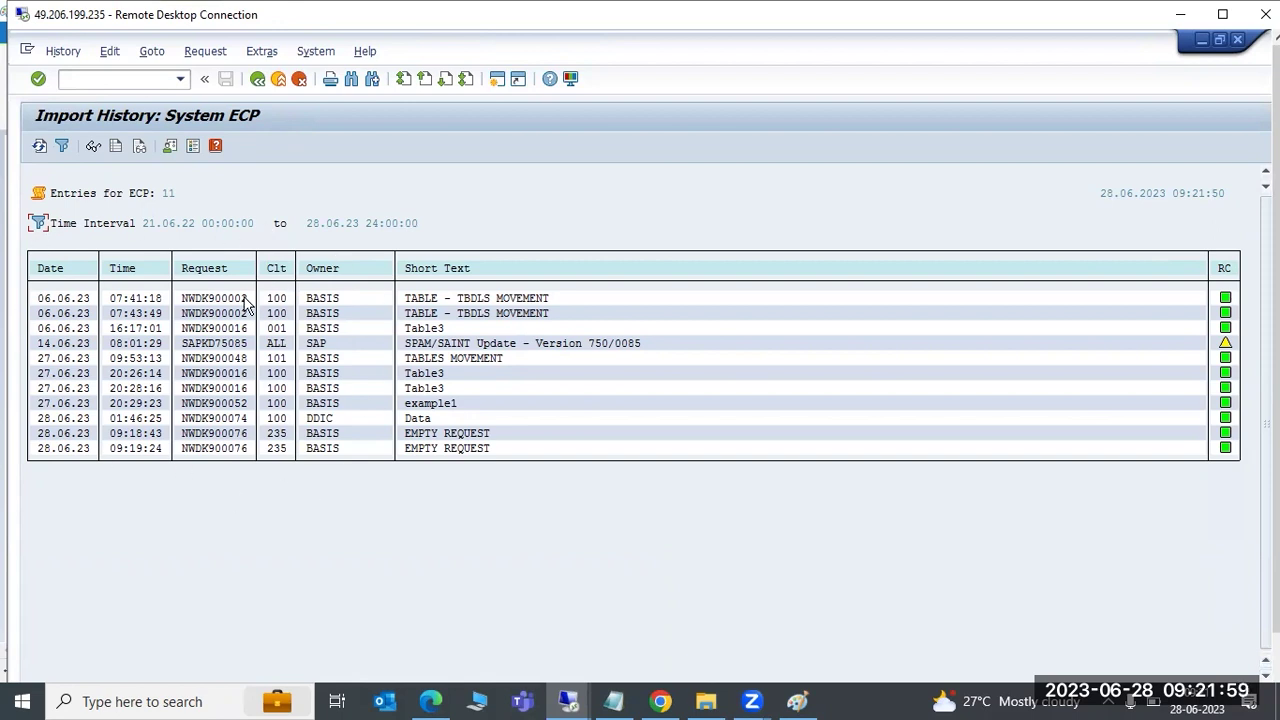
Review the 11 history entries, then open the ECP tp System Log SLOG2326.ECP
left_click(38, 223)
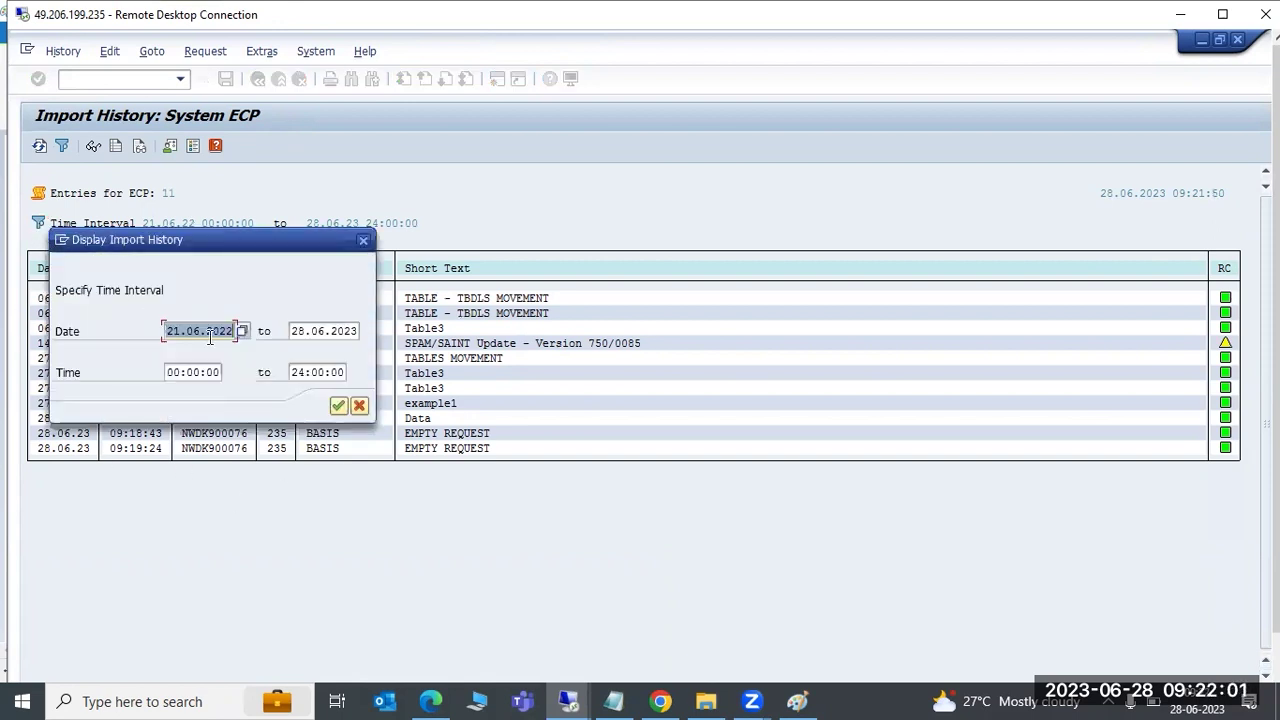
left_click(338, 405)
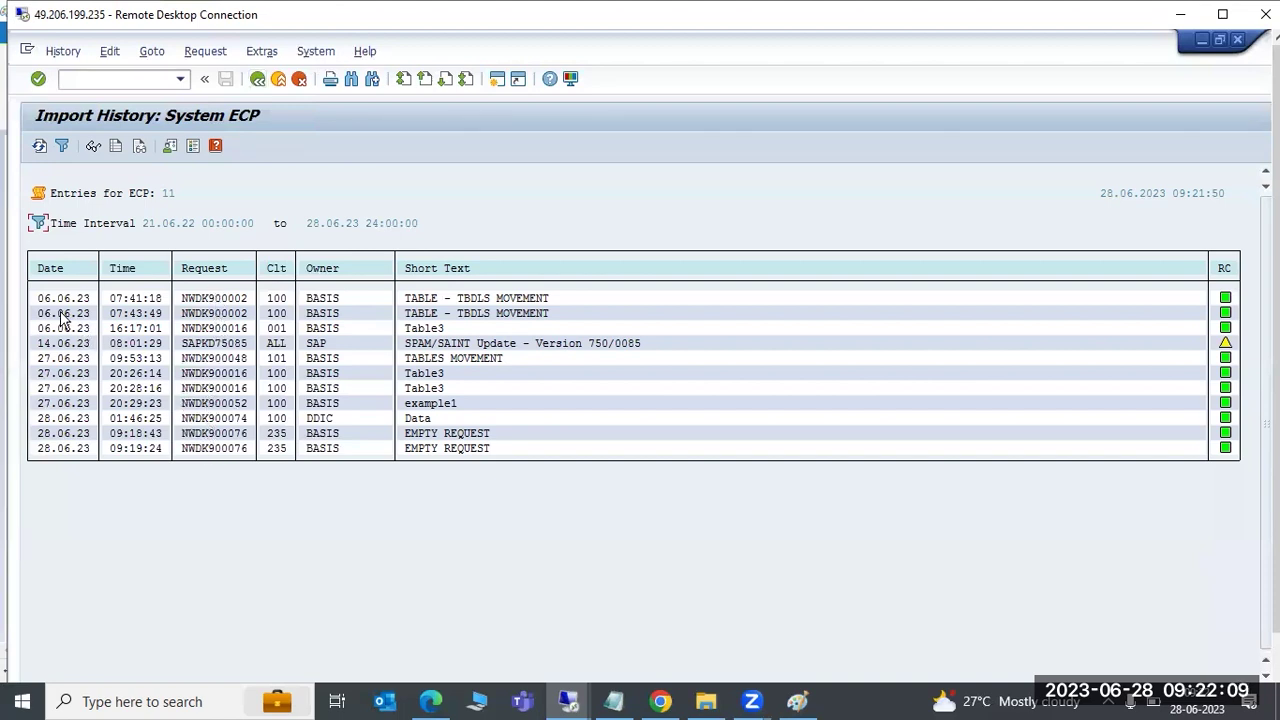
left_click(257, 79)
left_click(152, 51)
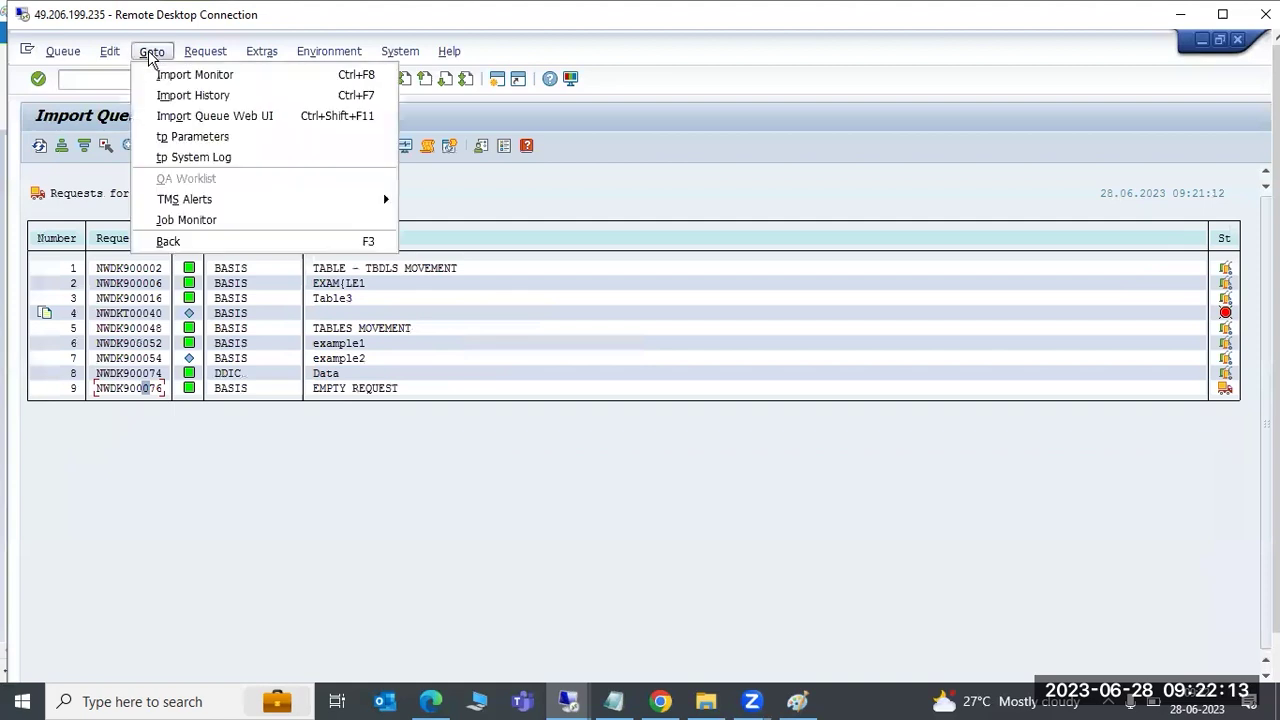
left_click(205, 157)
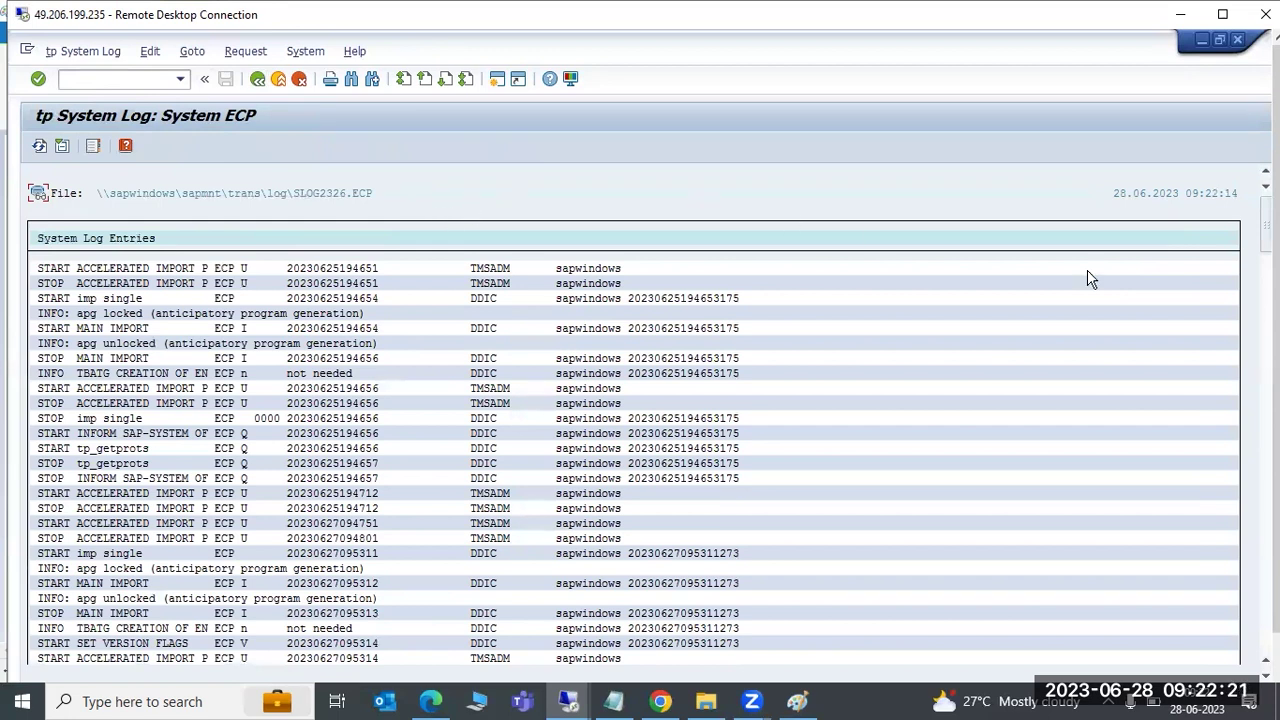
Drag the tp System Log scrollbar to the bottom to show the 28.06.2023 import entries
left_click_drag(1265, 215, 1190, 610)
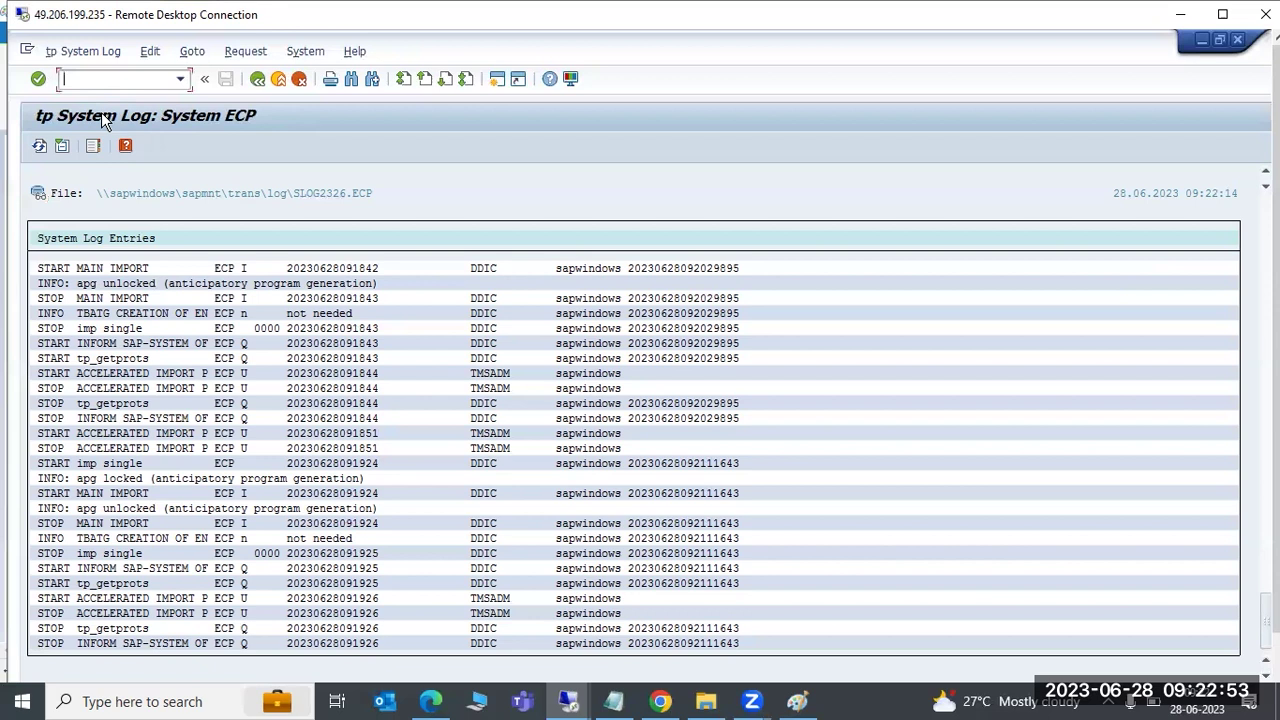
Run /nsm37 and list jobs named RDDIMPDP for user *
type("/nsm37")
key("Return")
type("RDDIMPDP")
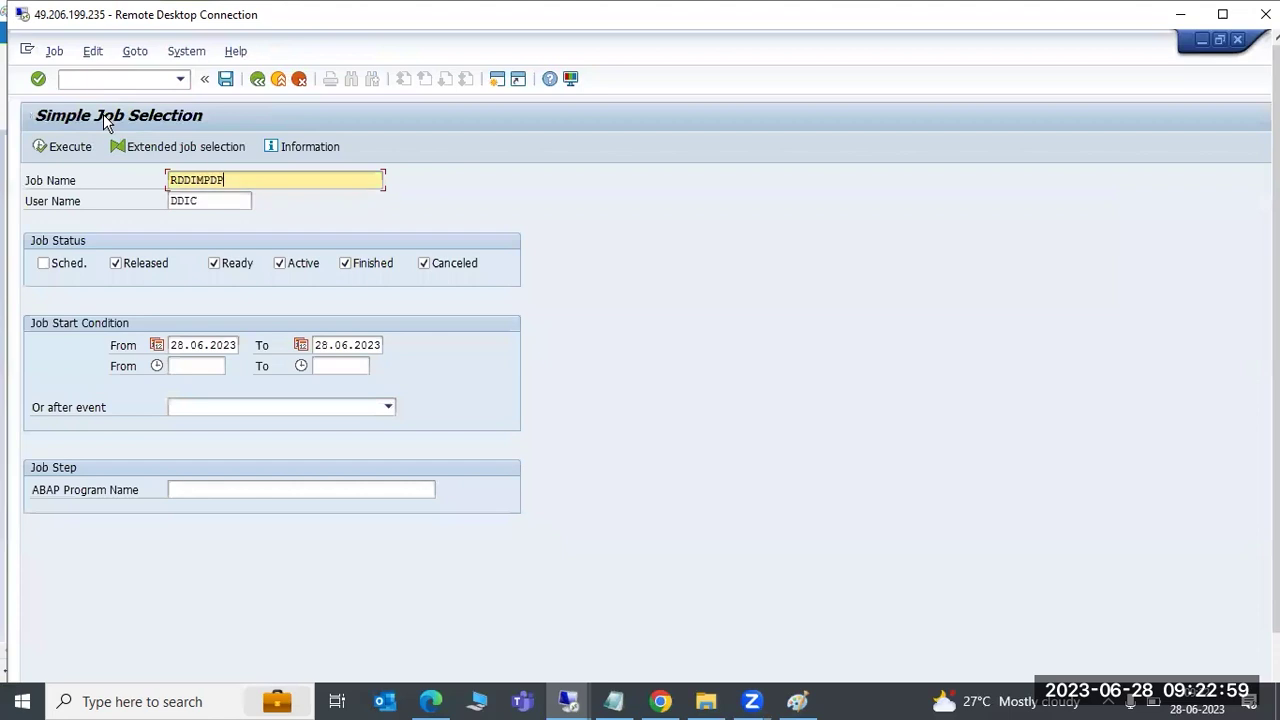
key("Tab")
type("*")
left_click(93, 145)
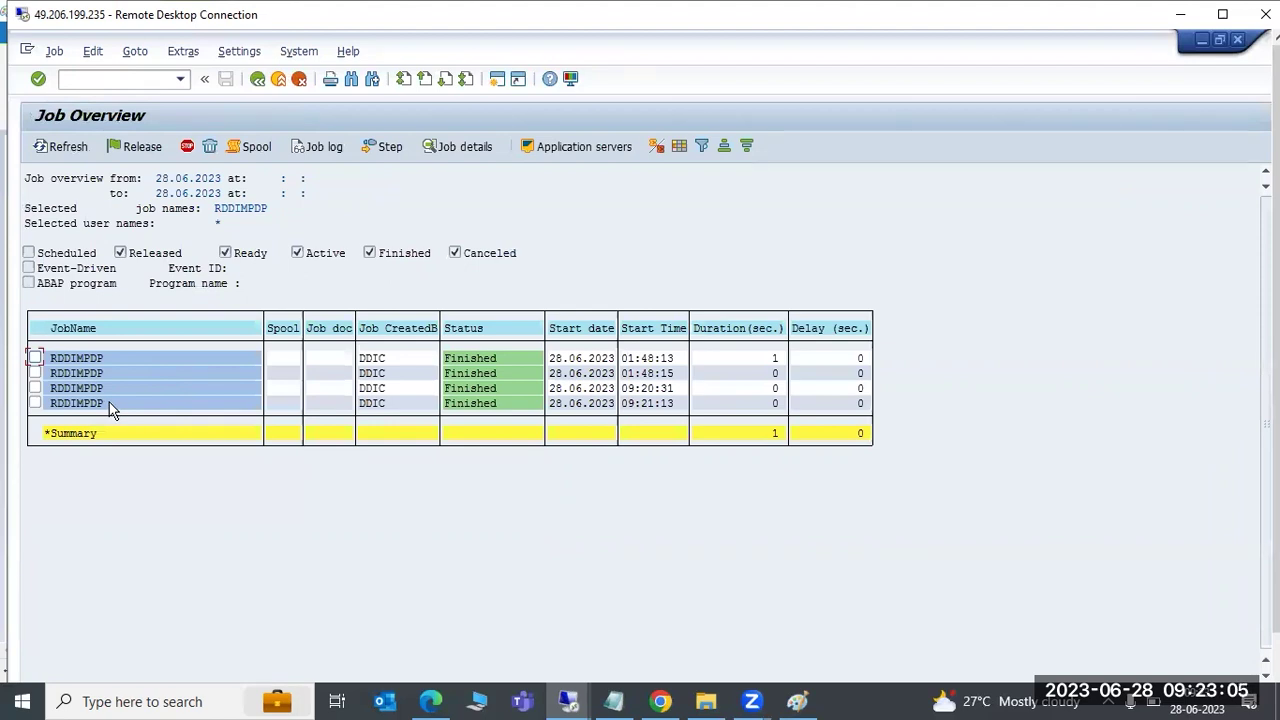
left_click(645, 404)
Include scheduled jobs, clear the start and end dates, and relist all RDDIMPDP jobs
key("F3")
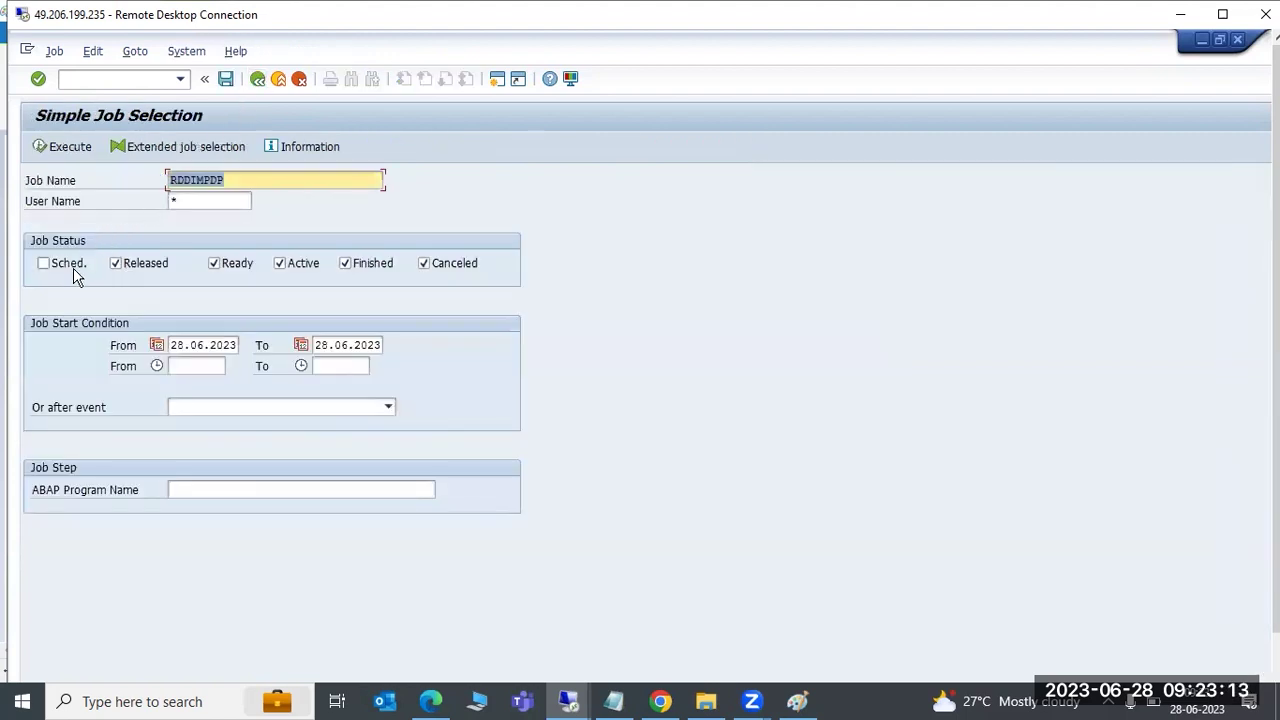
left_click(74, 268)
left_click(204, 341)
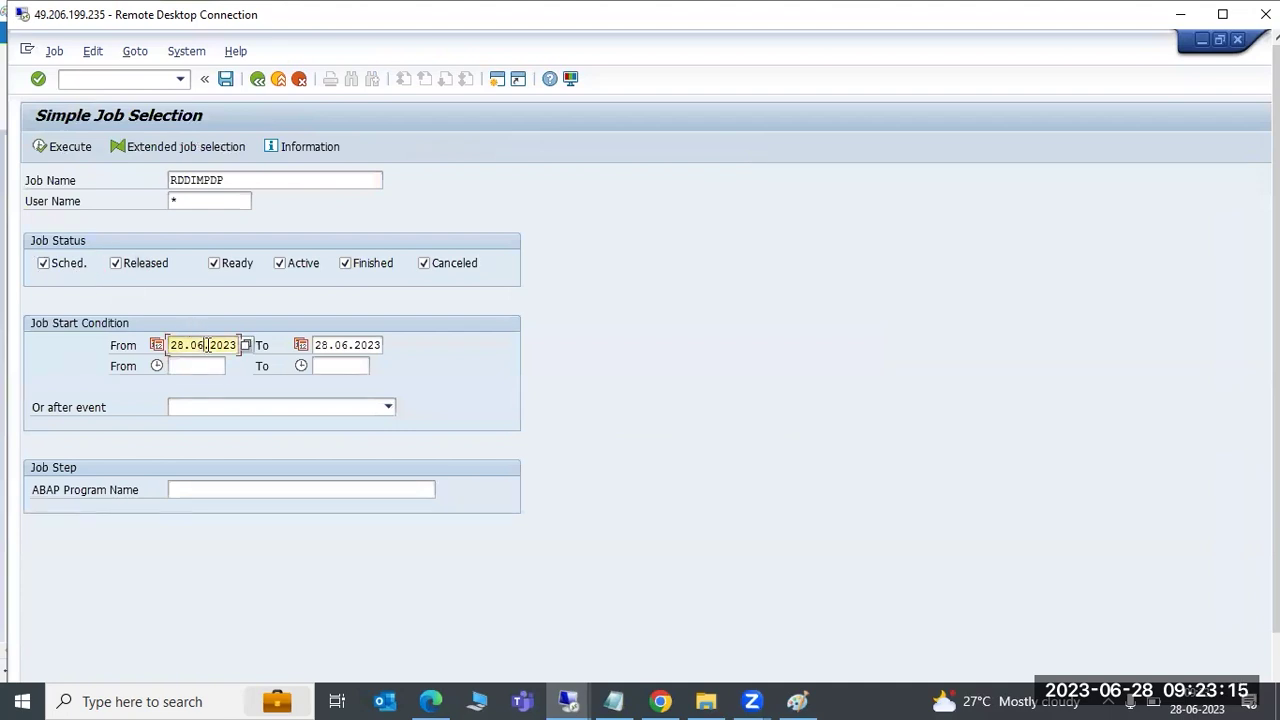
double_click(207, 345)
key("Delete")
key("Tab")
key("Delete")
left_click(58, 146)
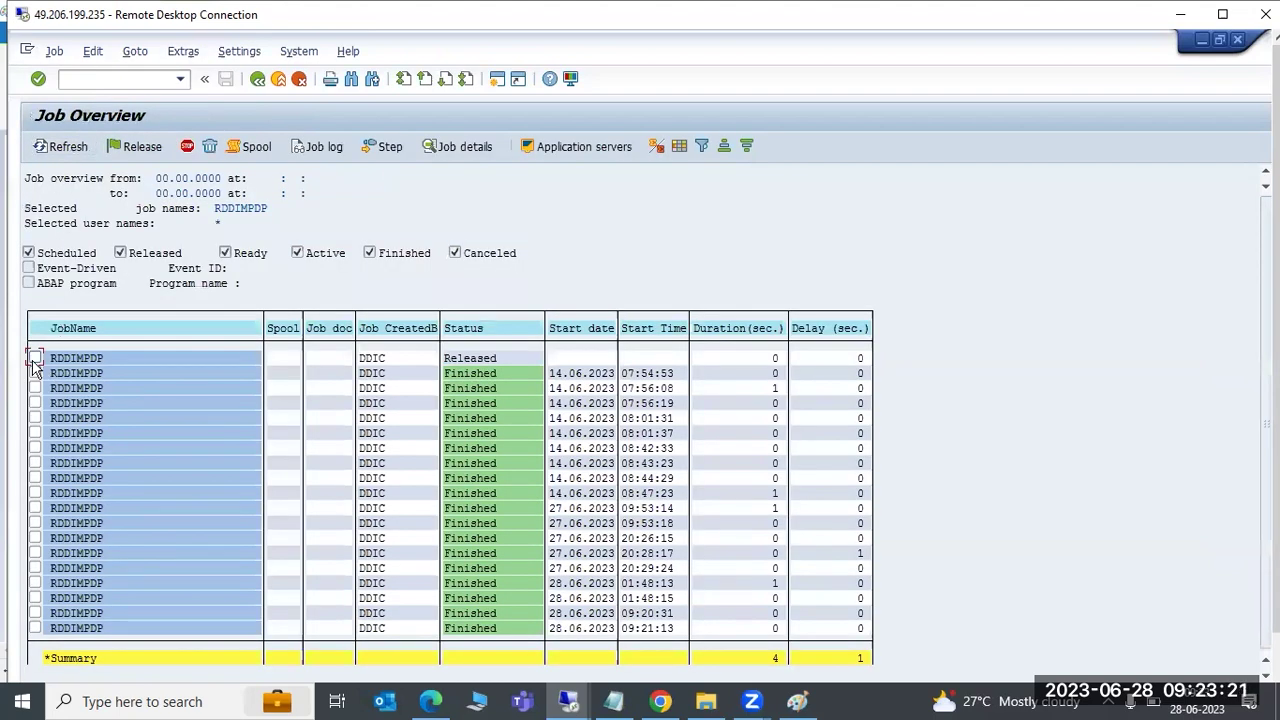
Switch the released RDDIMPDP job to scheduled and return to SAP Easy Access
left_click(54, 51)
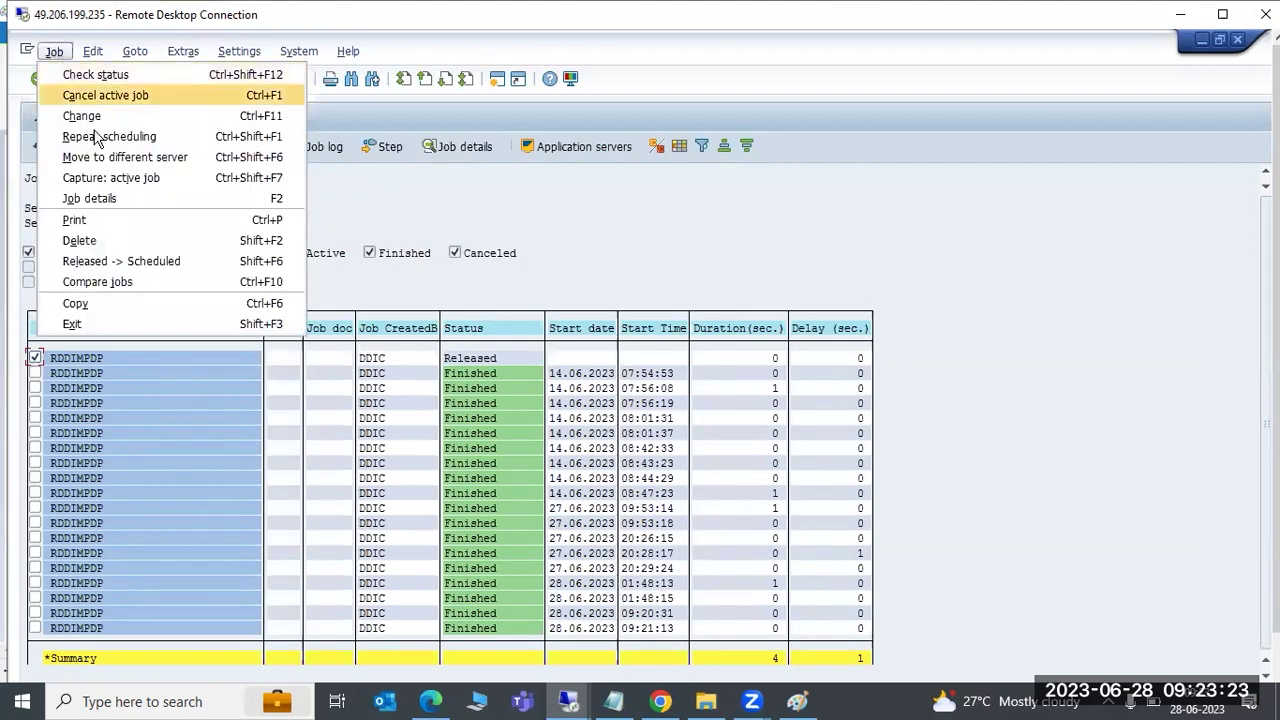
left_click(115, 261)
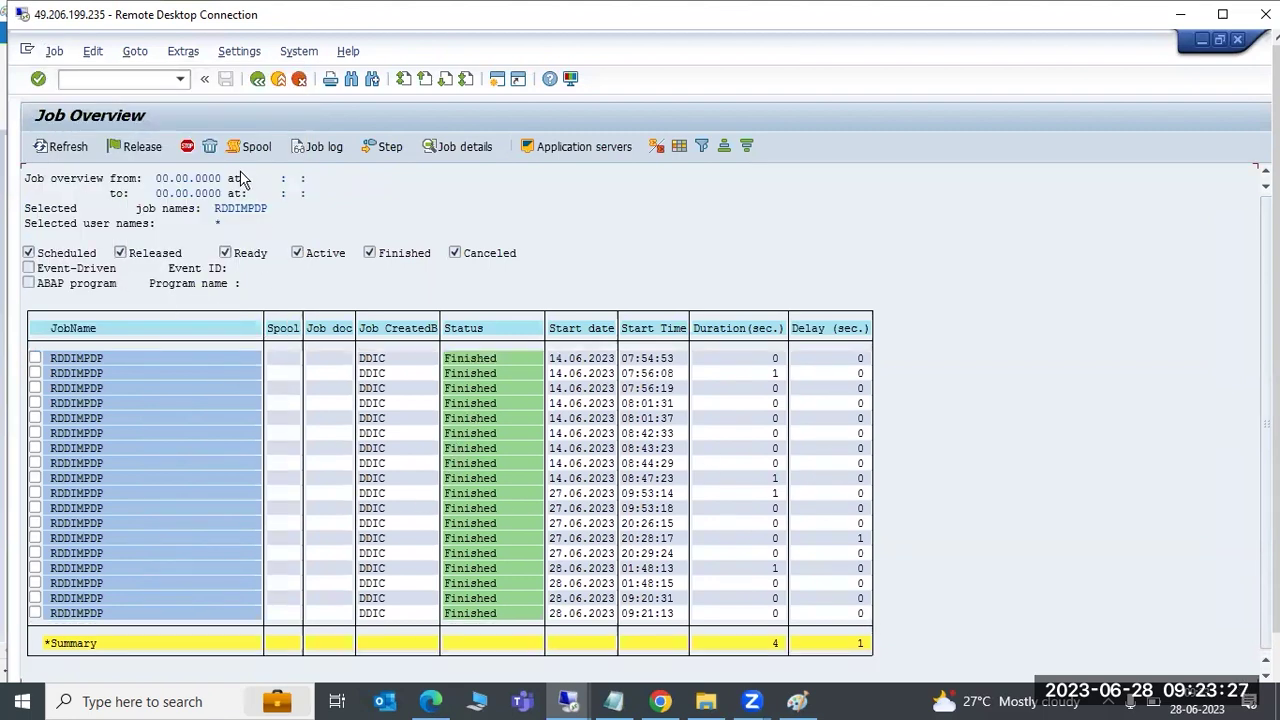
left_click(257, 78)
left_click(257, 78)
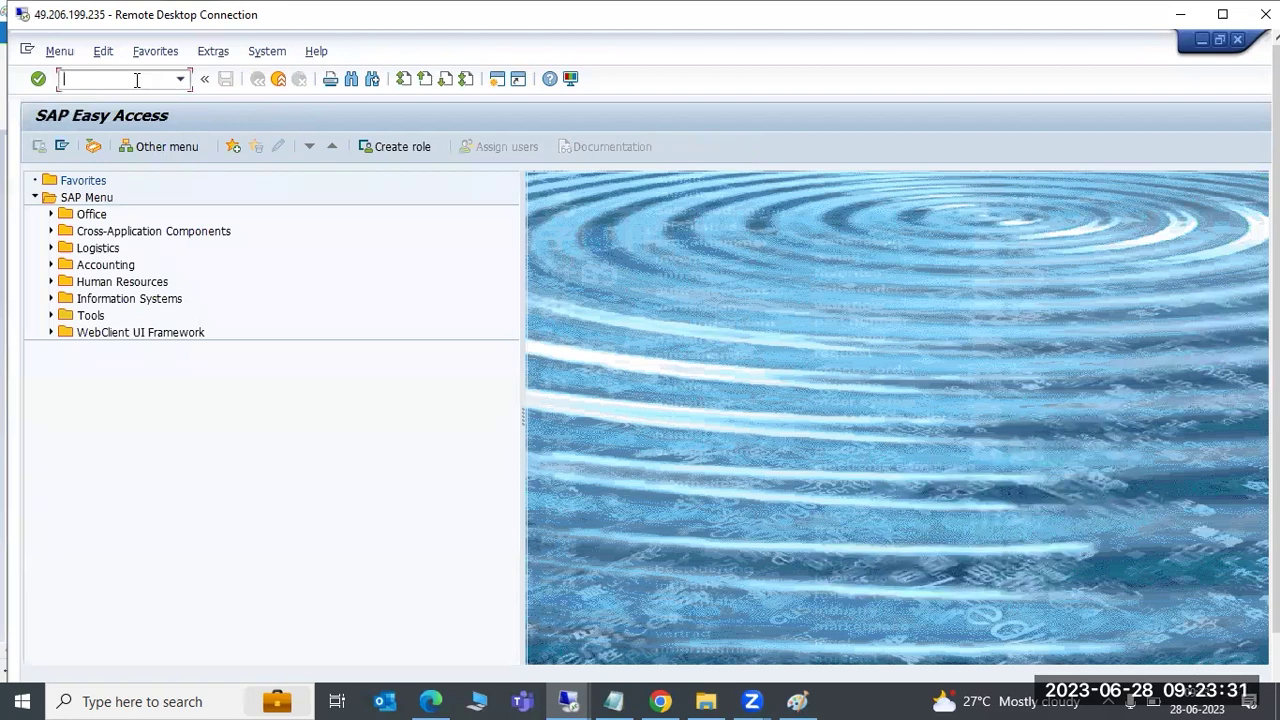
Open STMS, go to the ECP import queue and start importing NWDK900054
left_click(136, 82)
type("stms")
key("Return")
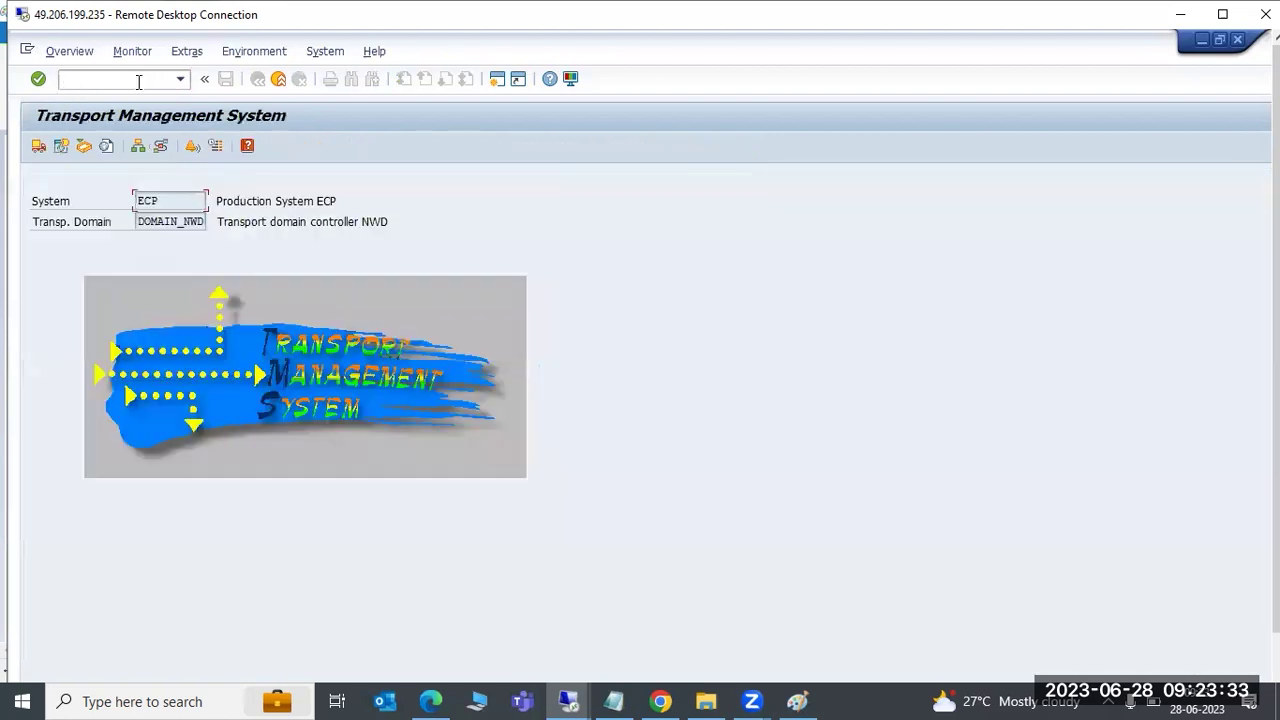
left_click(39, 146)
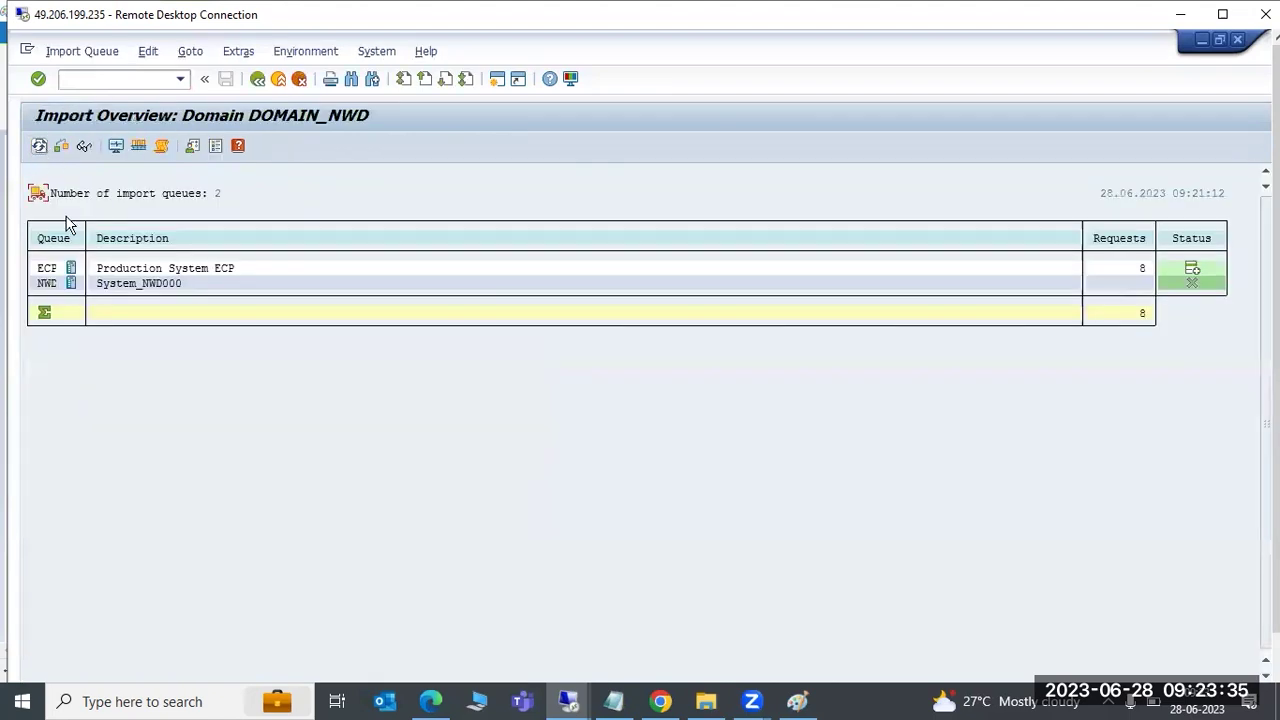
double_click(48, 270)
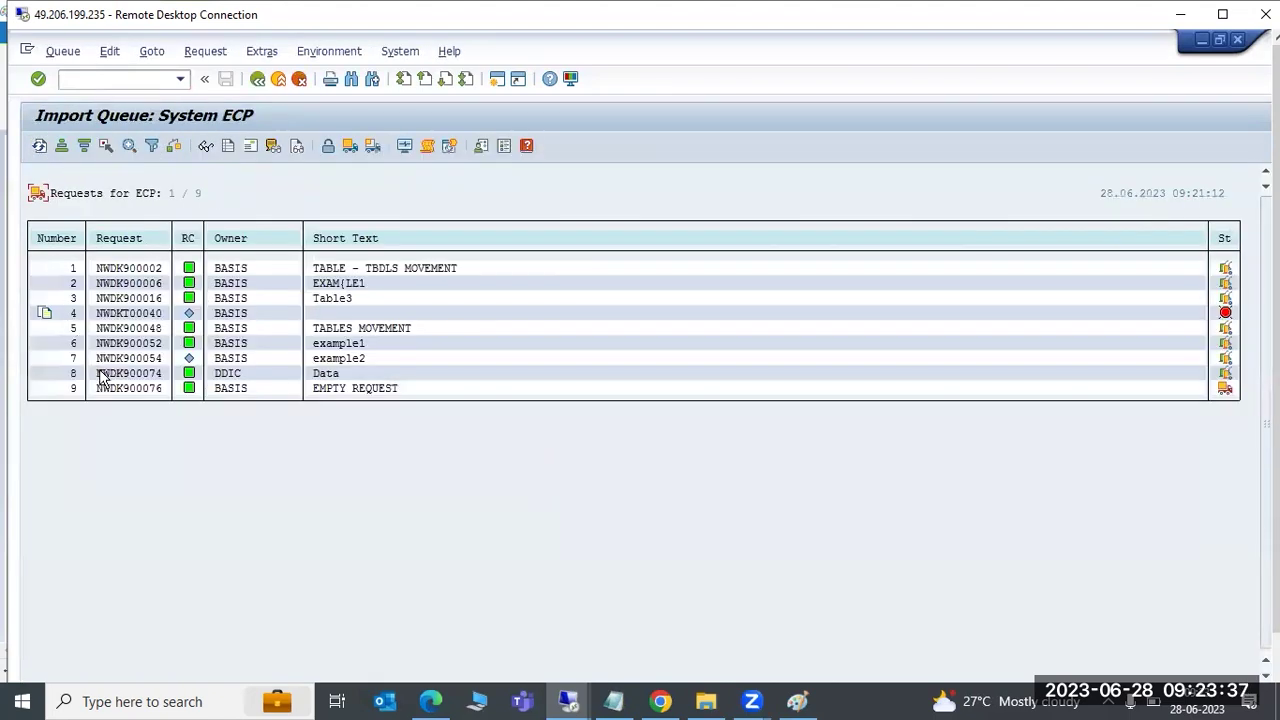
left_click(130, 358)
left_click(371, 148)
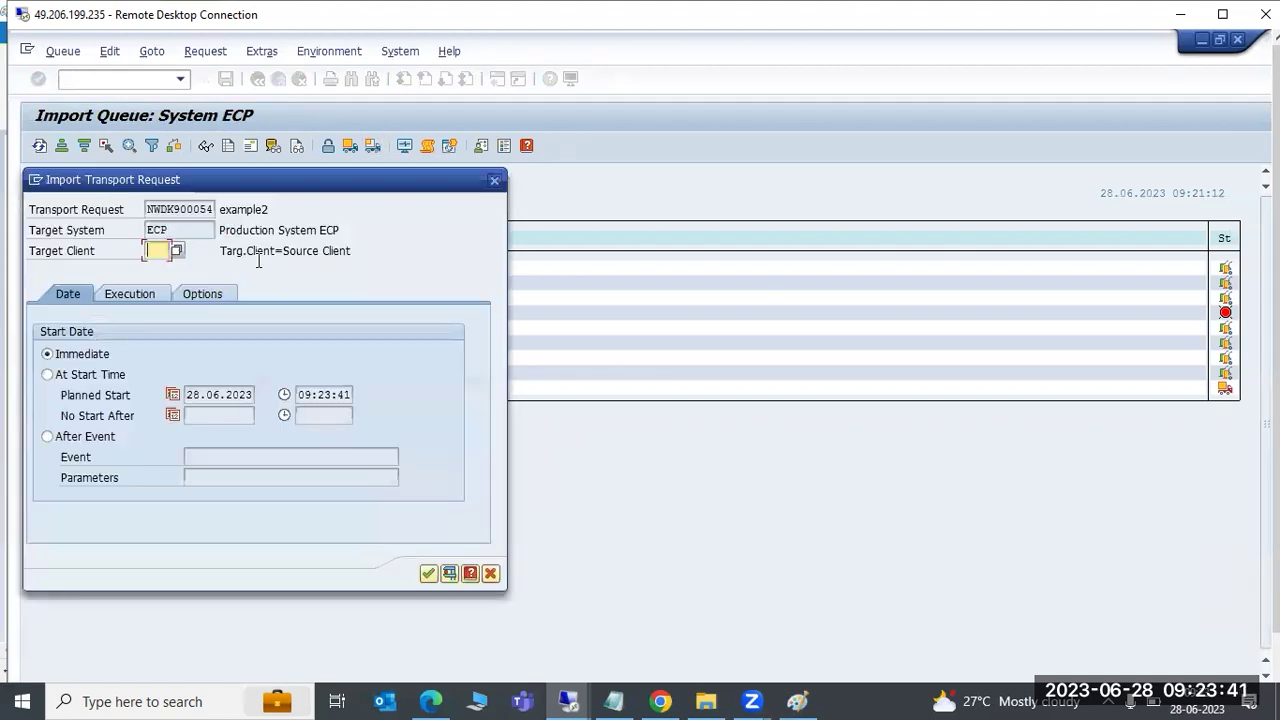
Target client 333 with re-import, overwrite originals, unconfirmed repairs and ignore invalid component version options
key("F4")
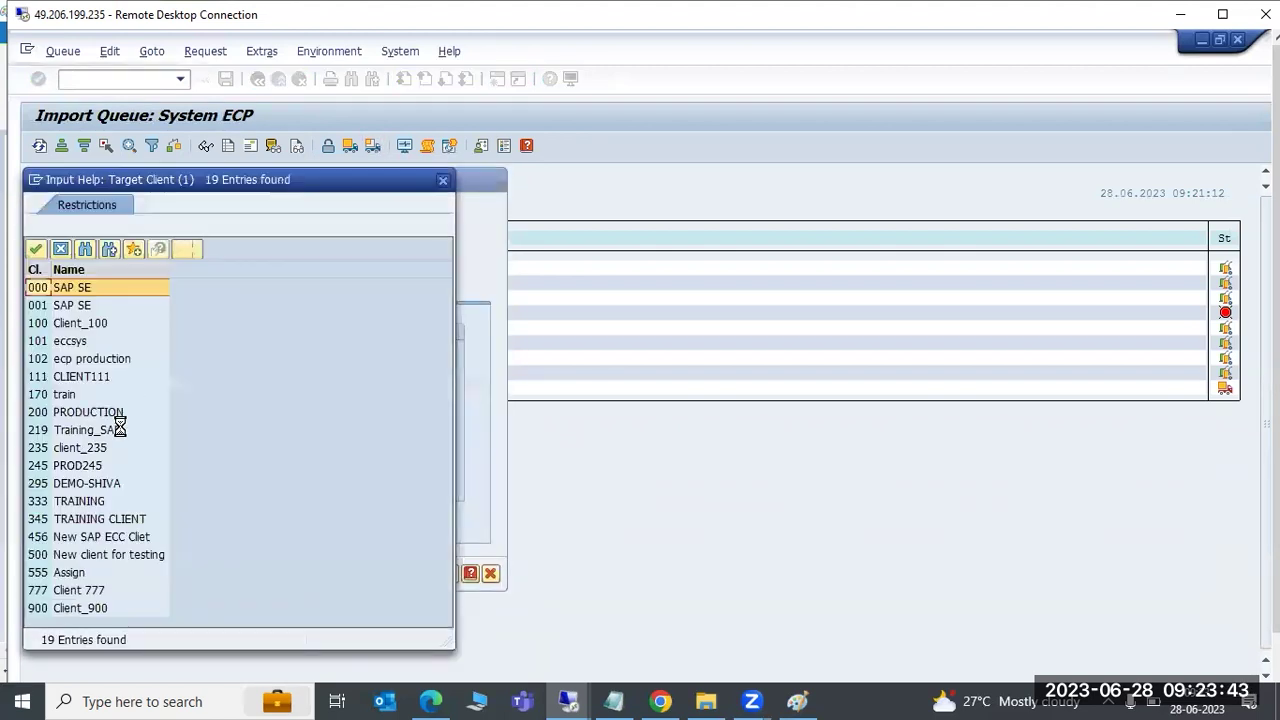
double_click(68, 505)
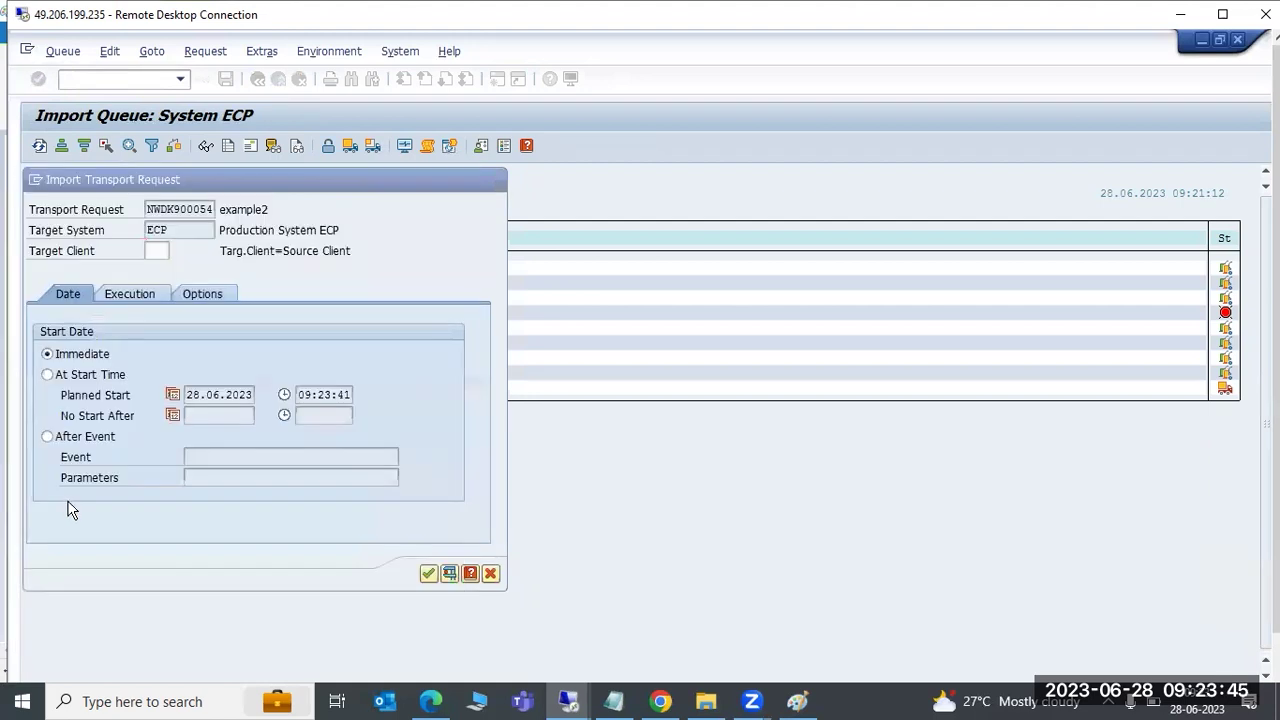
left_click(200, 298)
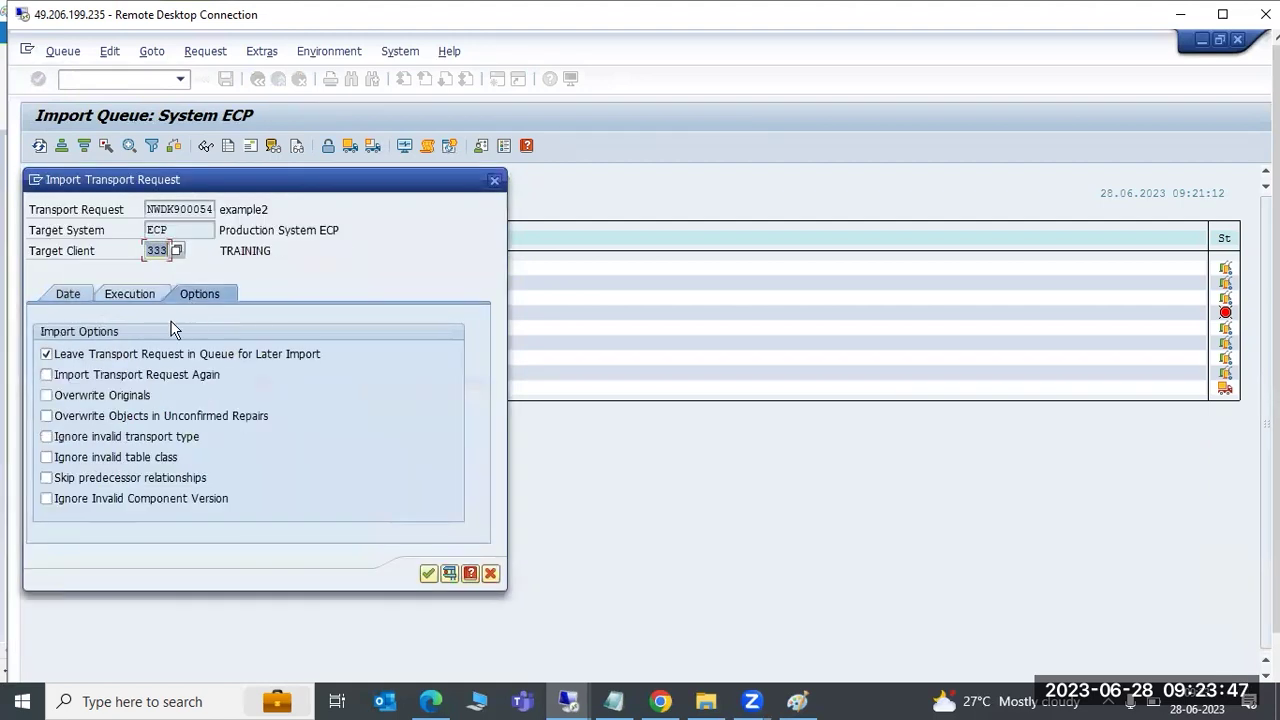
left_click(117, 375)
left_click(116, 394)
left_click(114, 415)
left_click(103, 495)
left_click(427, 573)
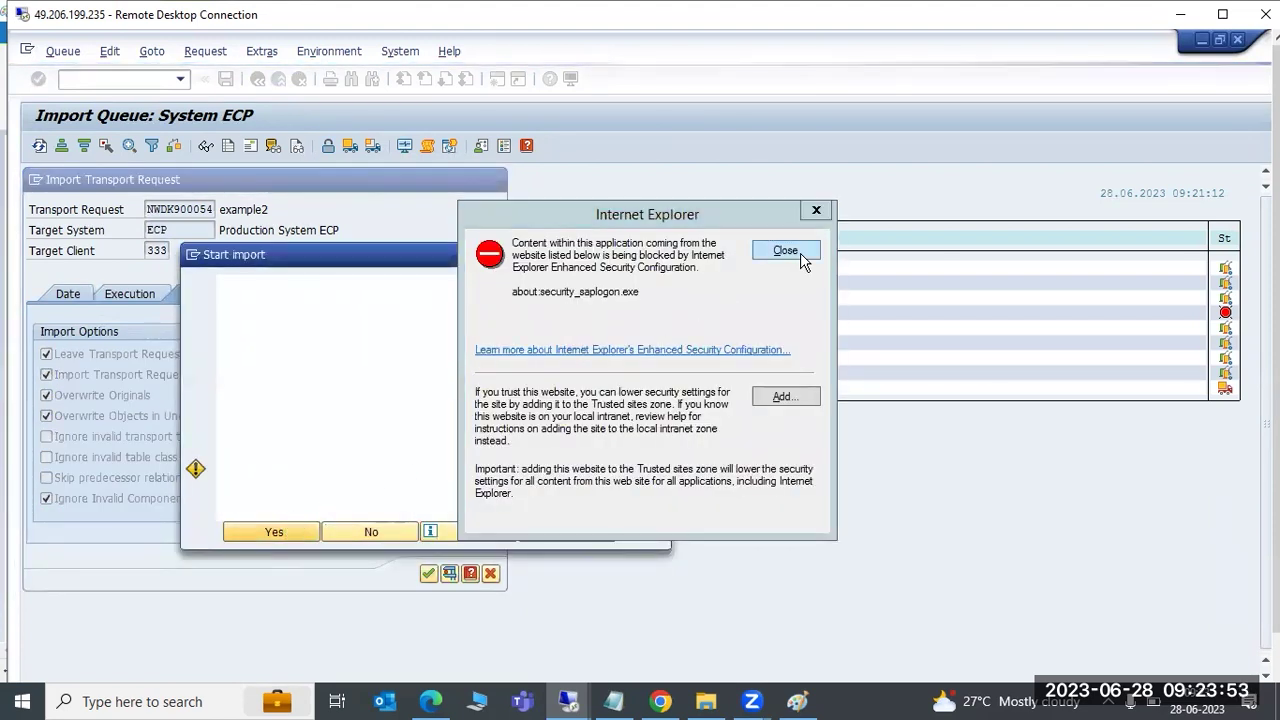
Confirm the NWDK900054 import into client 333 and refresh the ECP import queue
left_click(780, 252)
key("Return")
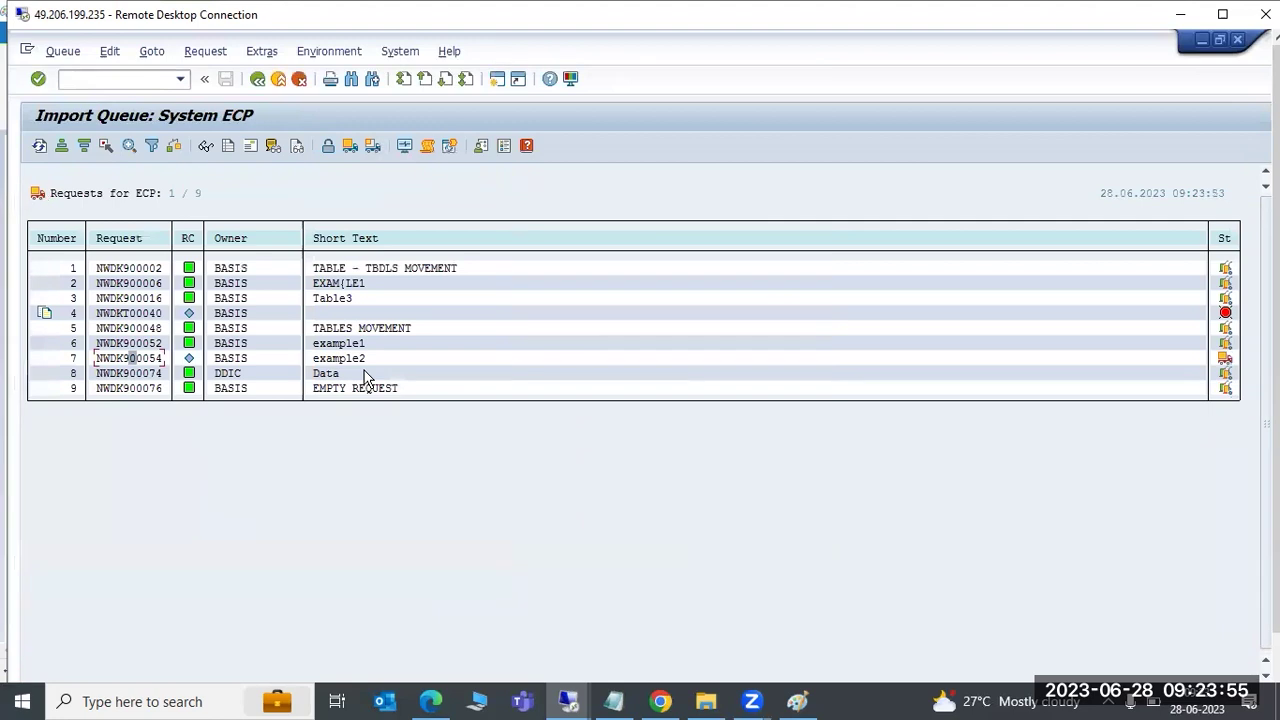
left_click(39, 147)
left_click(97, 77)
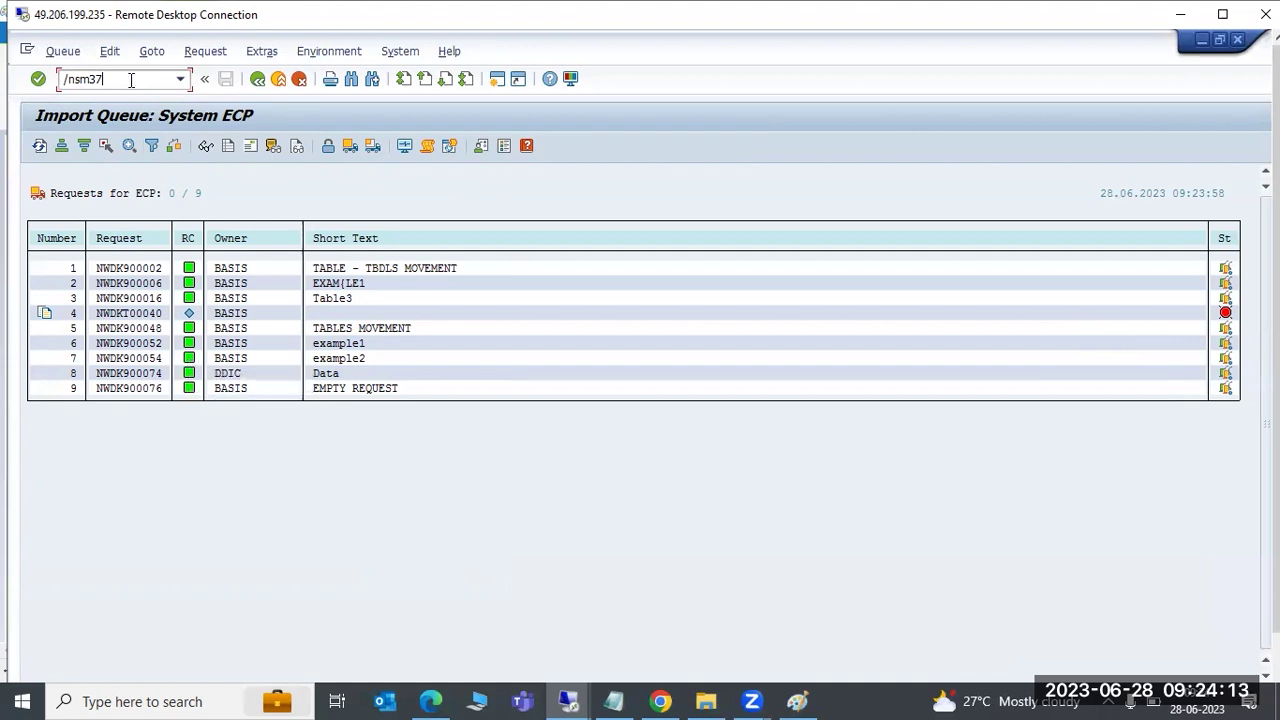
In SM37 list jobs named *RDDIM* for user *, including scheduled jobs
key("Return")
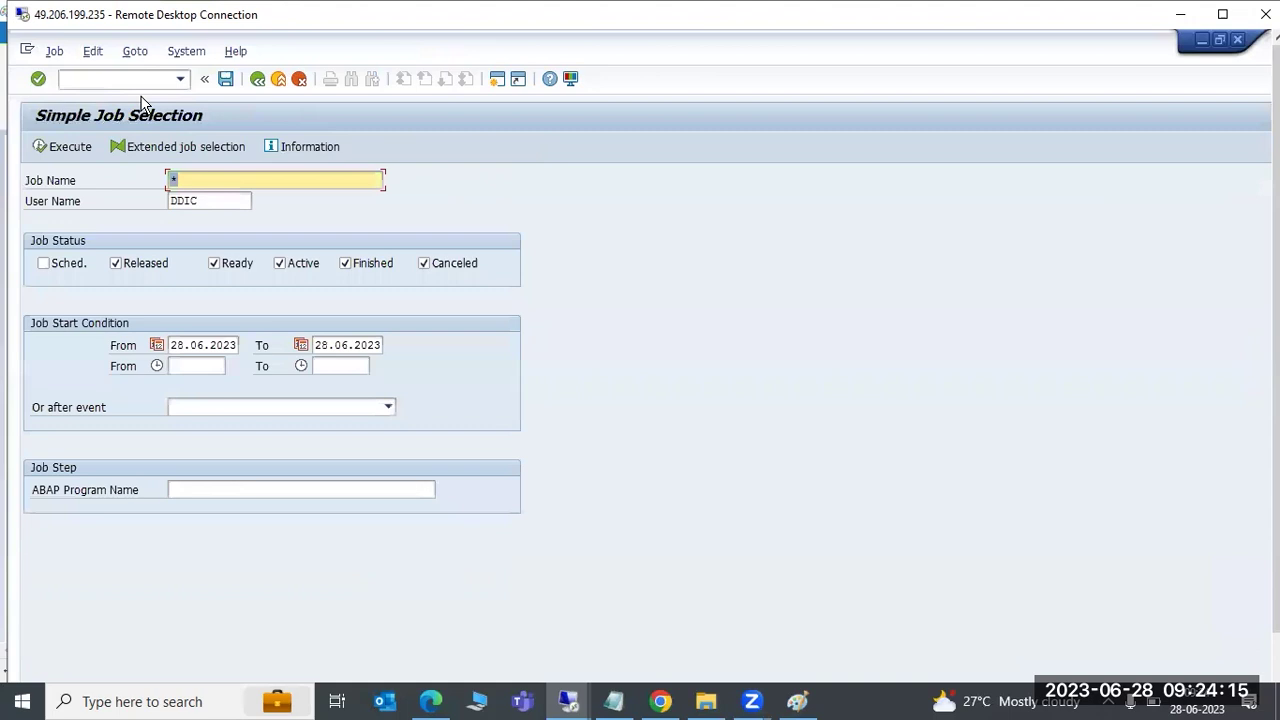
key("Tab")
type("*")
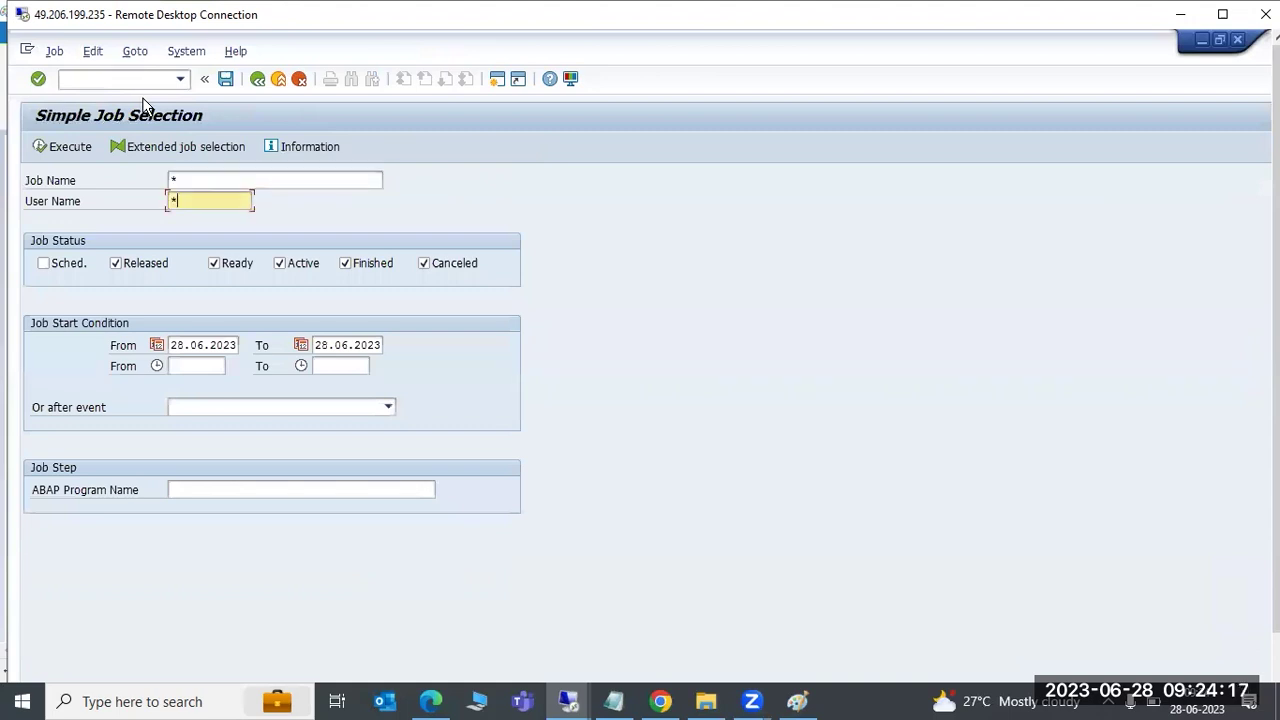
key("shift+Tab")
type("*RDDIM")
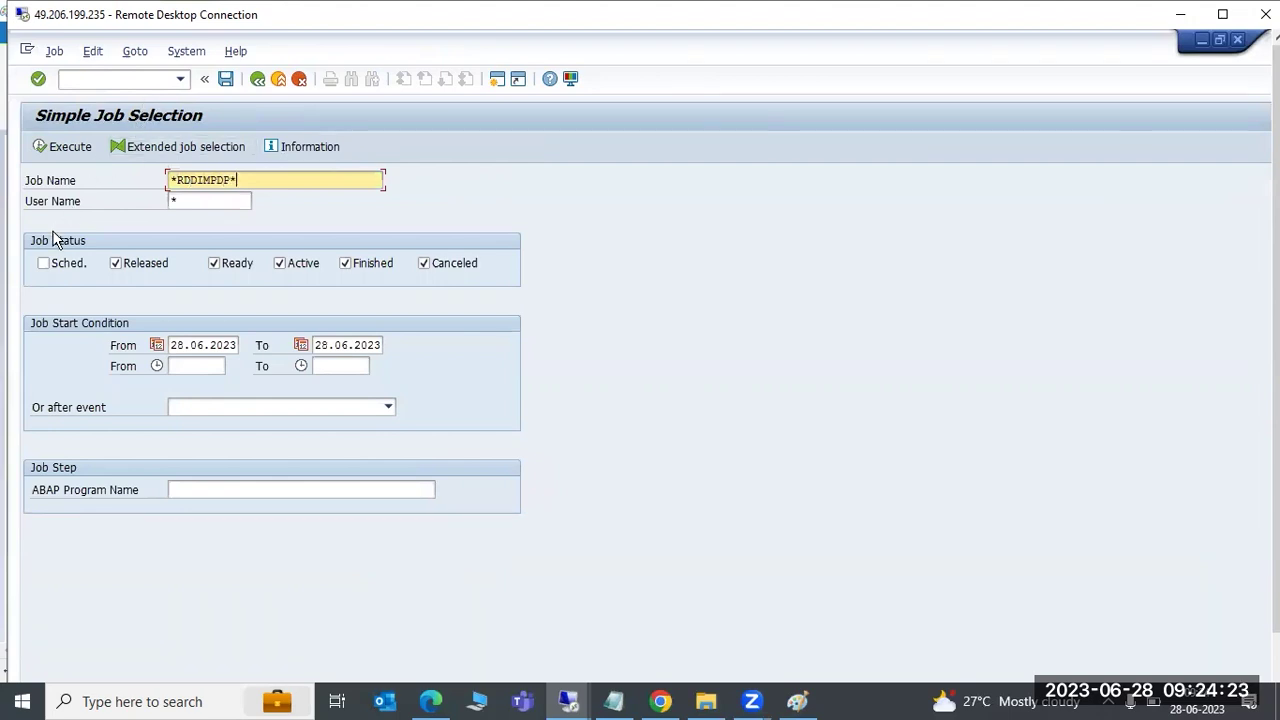
left_click(61, 263)
left_click(68, 148)
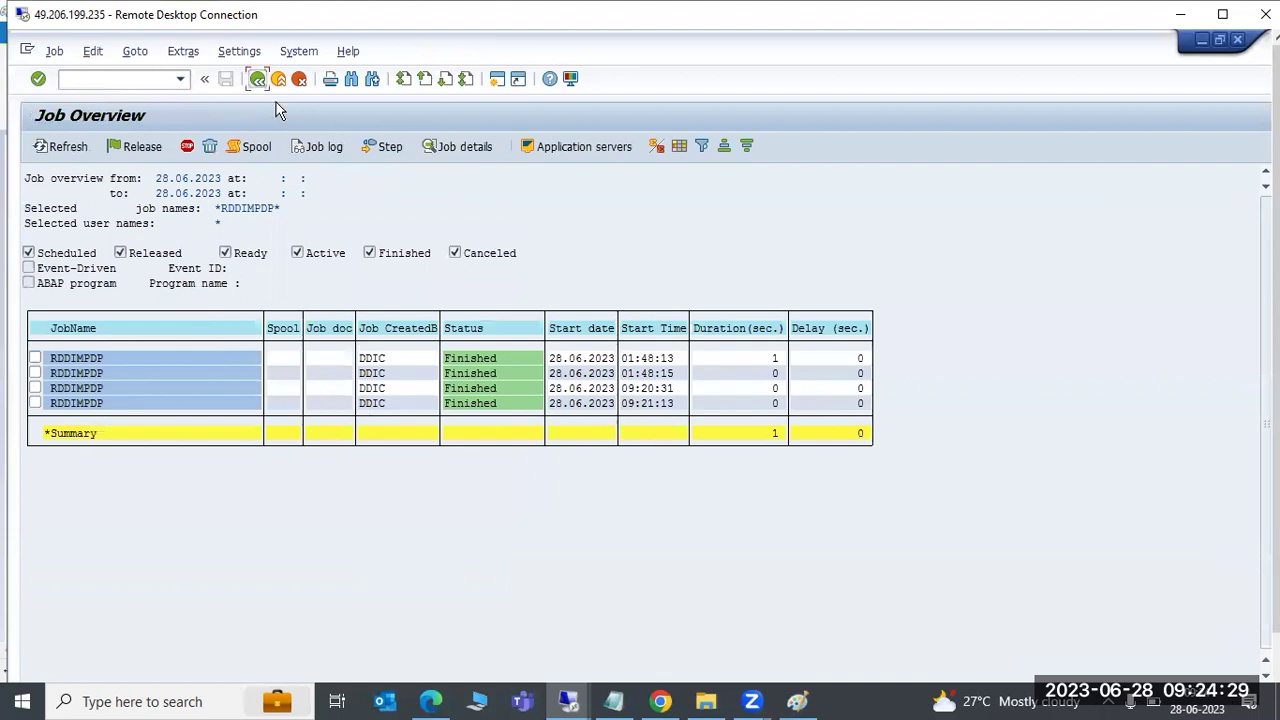
Clear the start and end date limits and relist all RDDIMPDP jobs
left_click(257, 78)
left_click(334, 345)
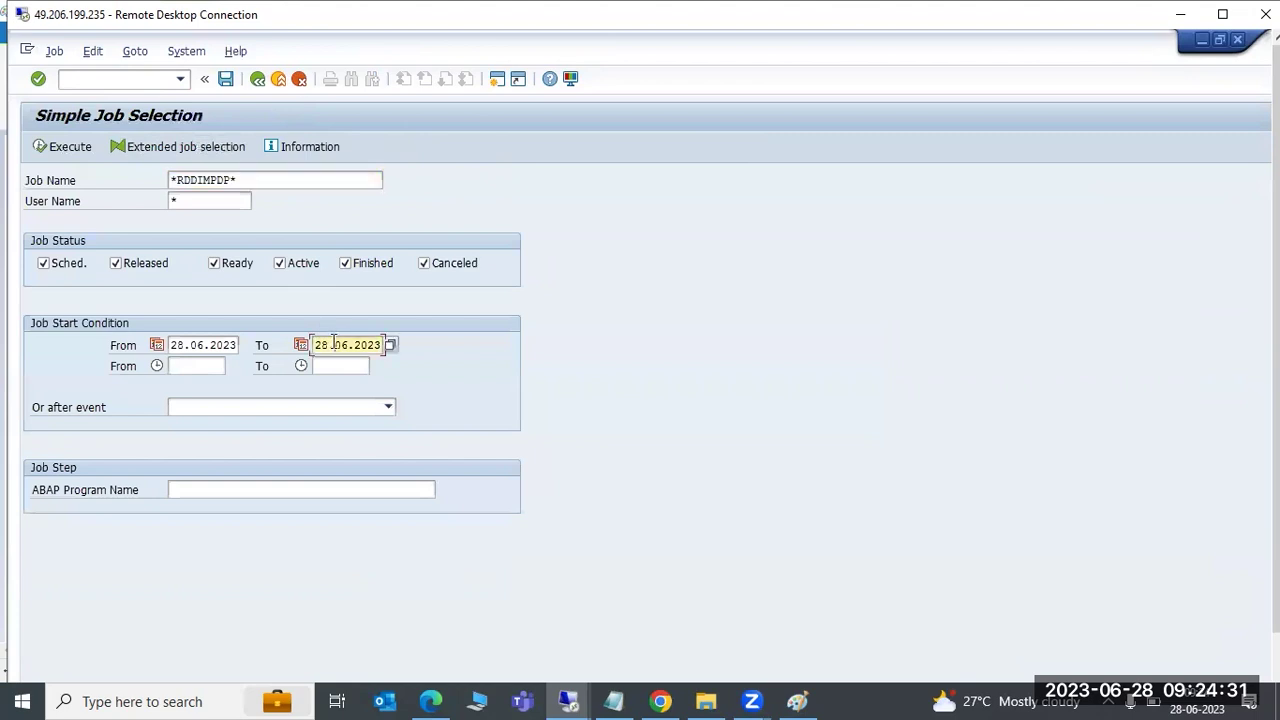
double_click(335, 345)
key("Delete")
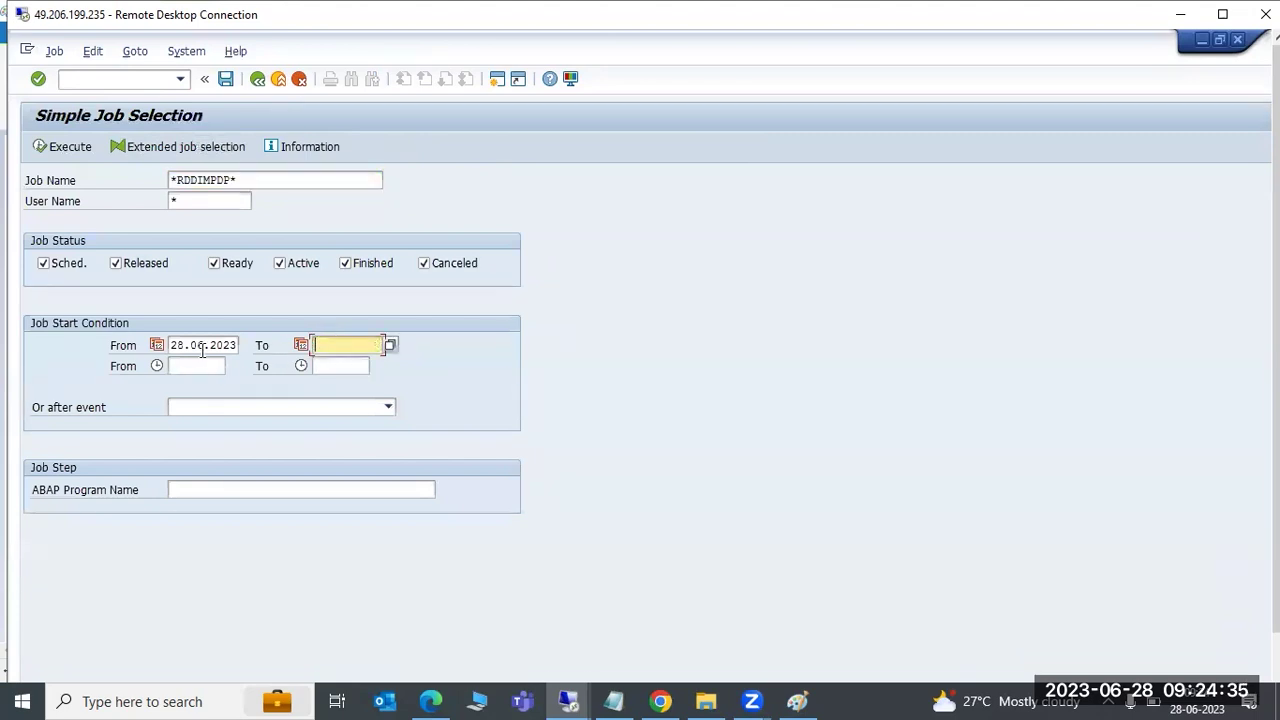
left_click(201, 344)
double_click(204, 345)
key("Delete")
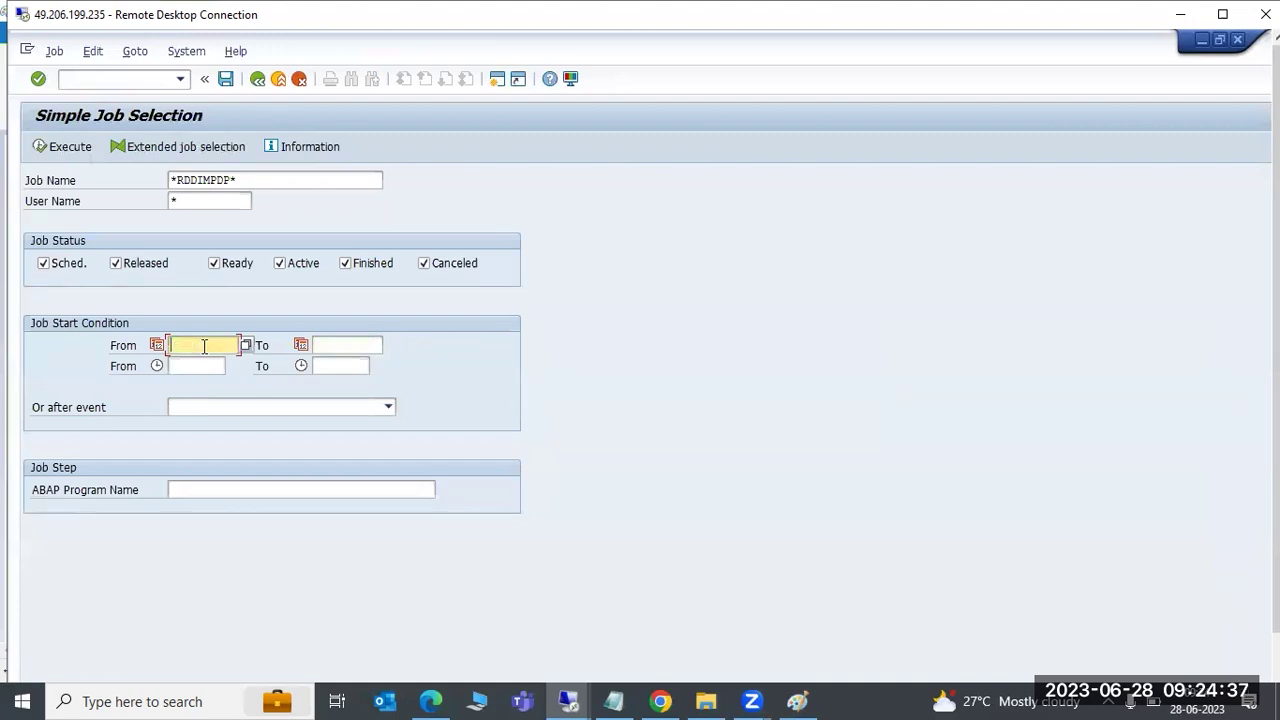
left_click(66, 146)
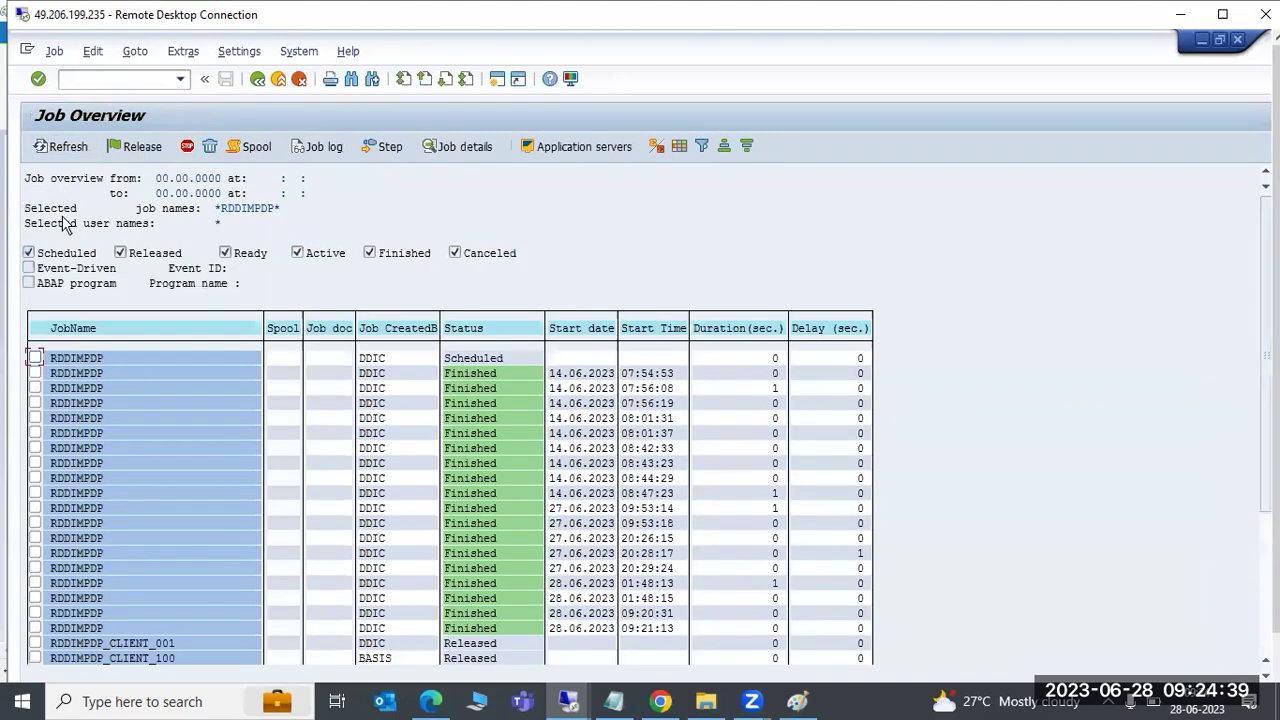
scroll(266, 503, "down", 4)
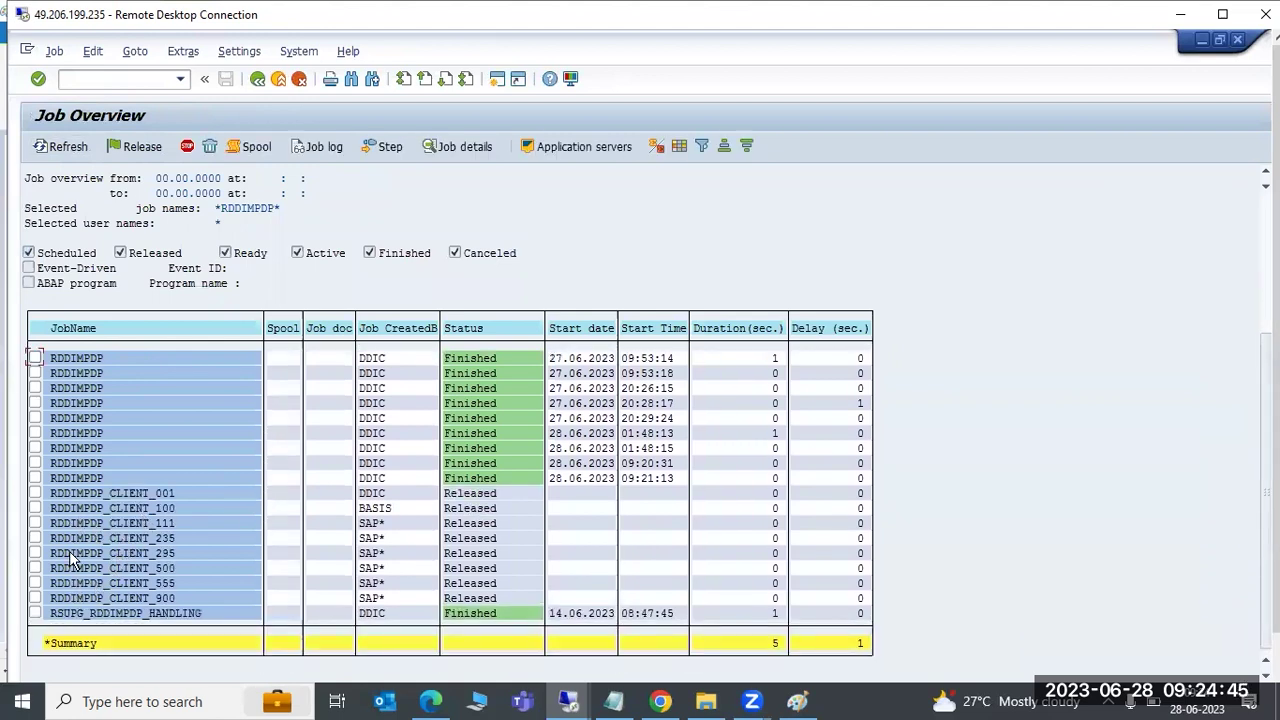
Reschedule RDDIMPDP_CLIENT jobs 001, 100, 111, 235, 295, 500, 555 and 900 from Released to Scheduled
left_click(35, 493)
left_click(35, 508)
left_click(35, 523)
left_click(35, 538)
left_click(35, 553)
left_click(35, 568)
left_click(35, 583)
left_click(35, 598)
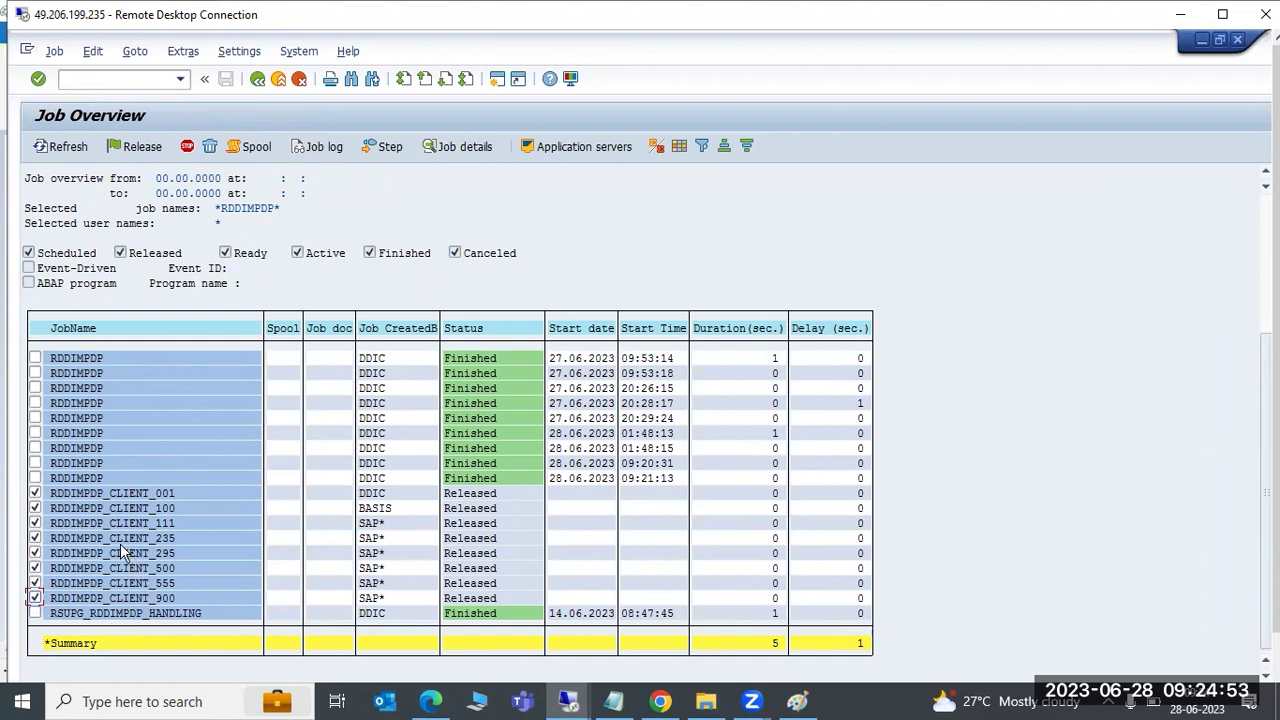
left_click(54, 58)
left_click(118, 263)
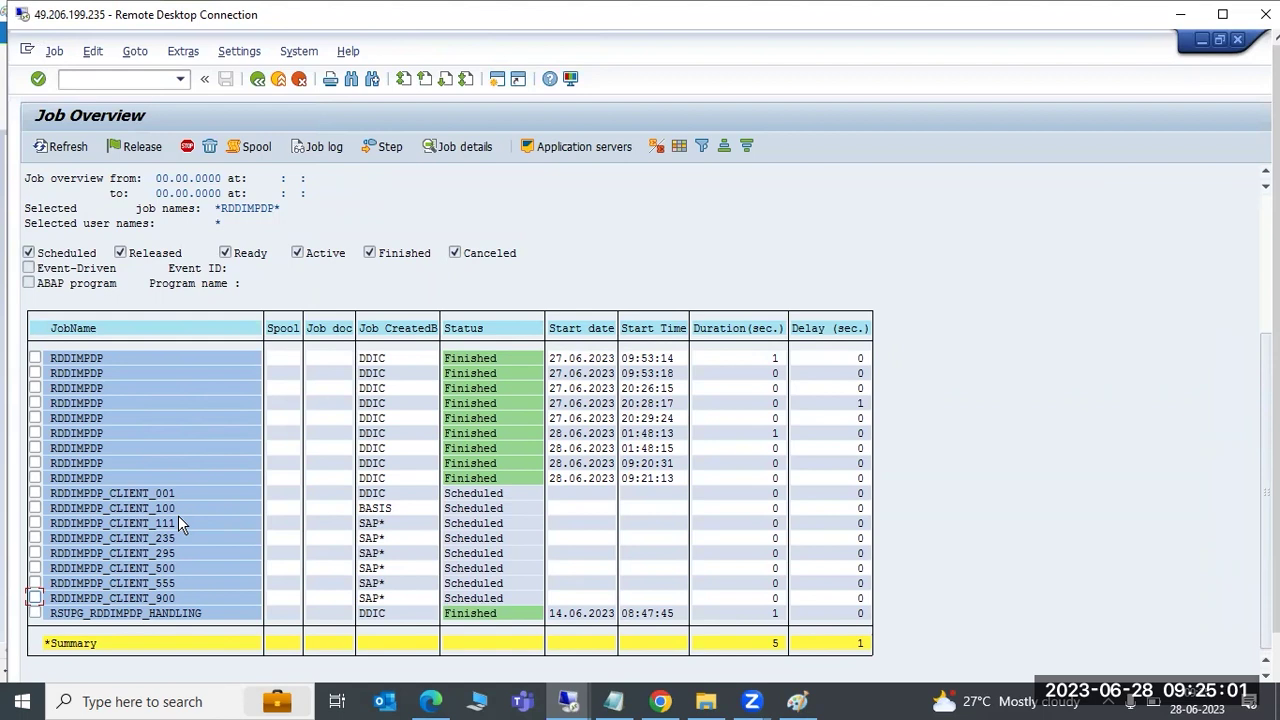
Scroll through the Job Overview to review the rescheduled RDDIMPDP jobs
scroll(466, 546, "up", 1)
scroll(466, 546, "up", 4)
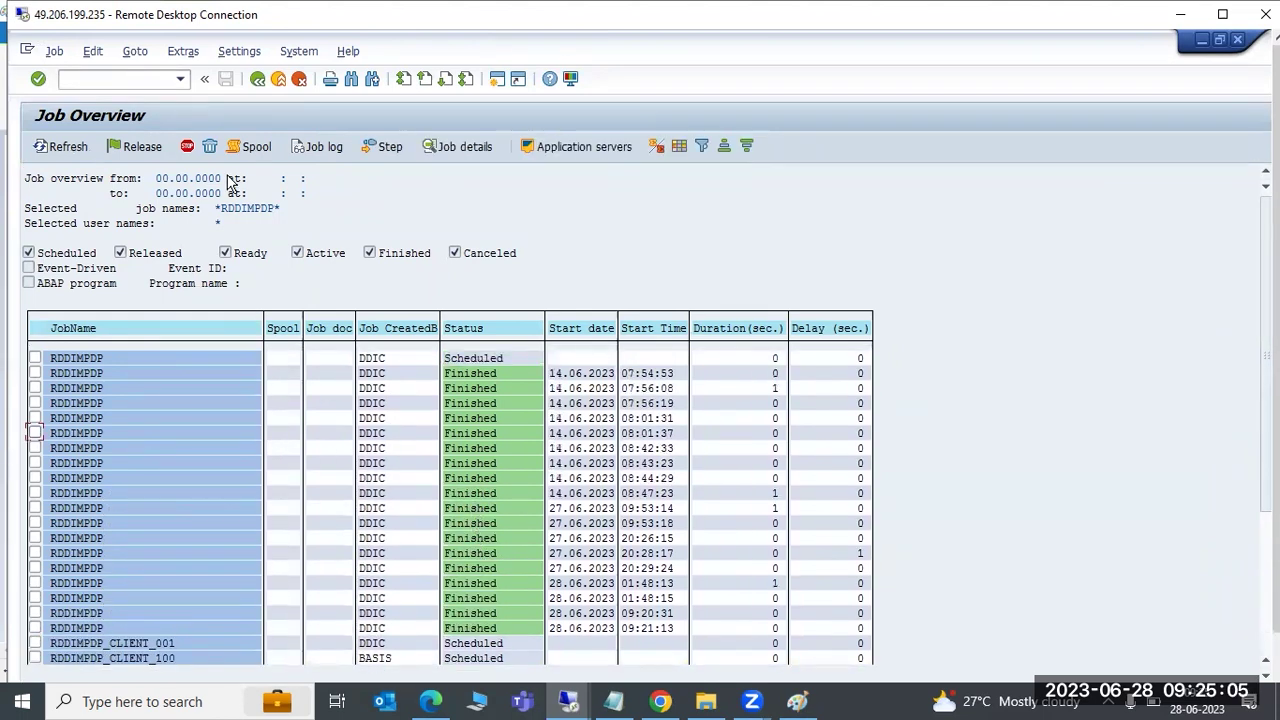
left_click_drag(1266, 340, 1266, 478)
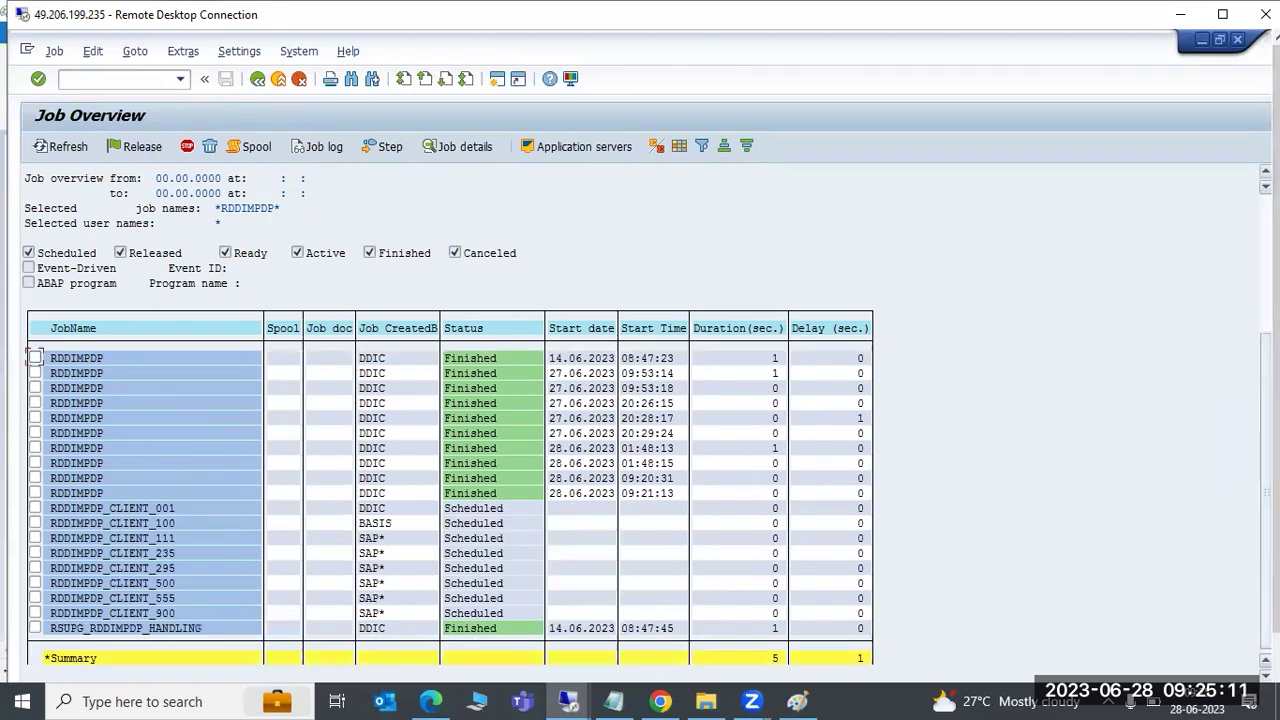
scroll(1266, 400, "down", 1)
scroll(1275, 400, "down", 1)
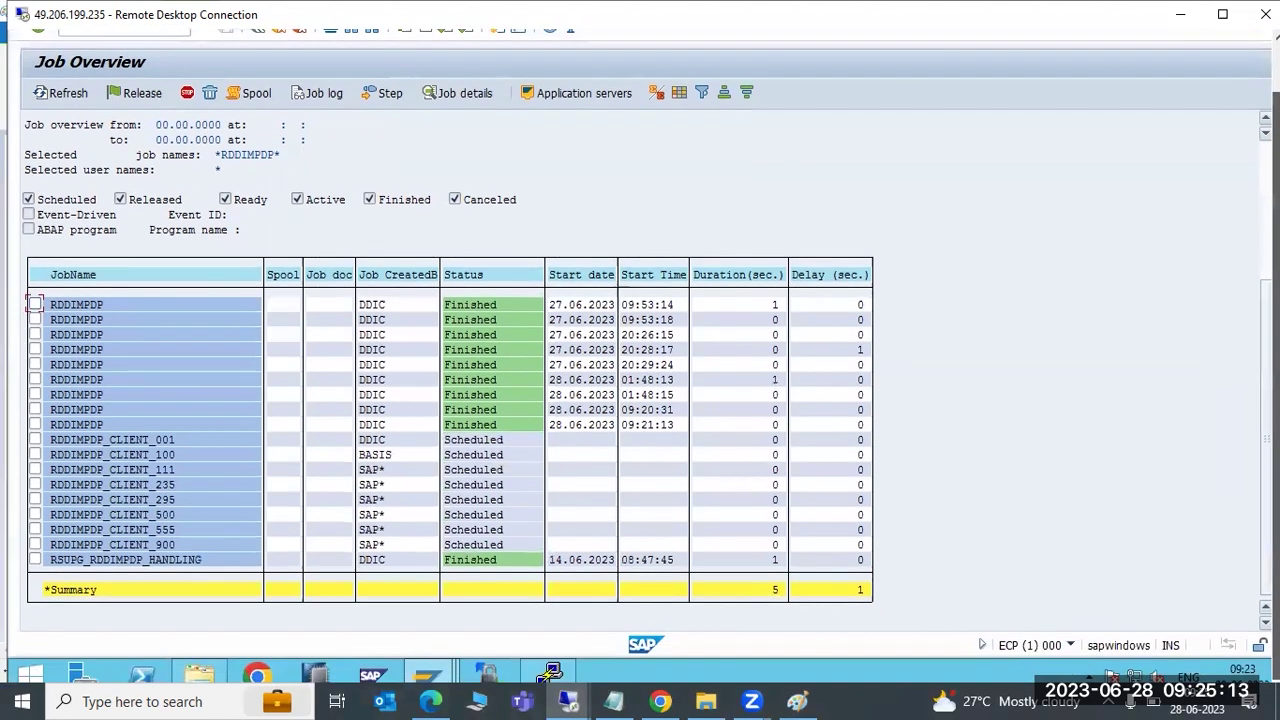
scroll(1266, 400, "up", 2)
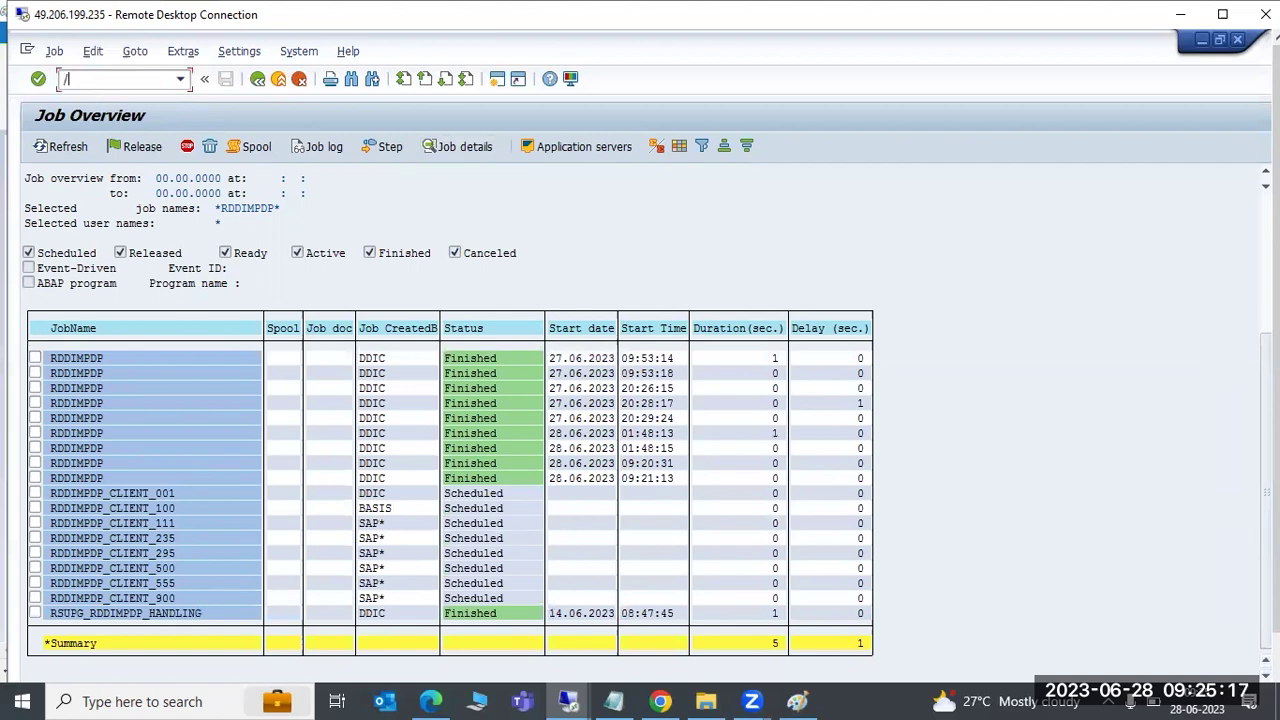
Open STMS, go to the ECP import queue and start importing NWDK900076
type("stms")
key("Return")
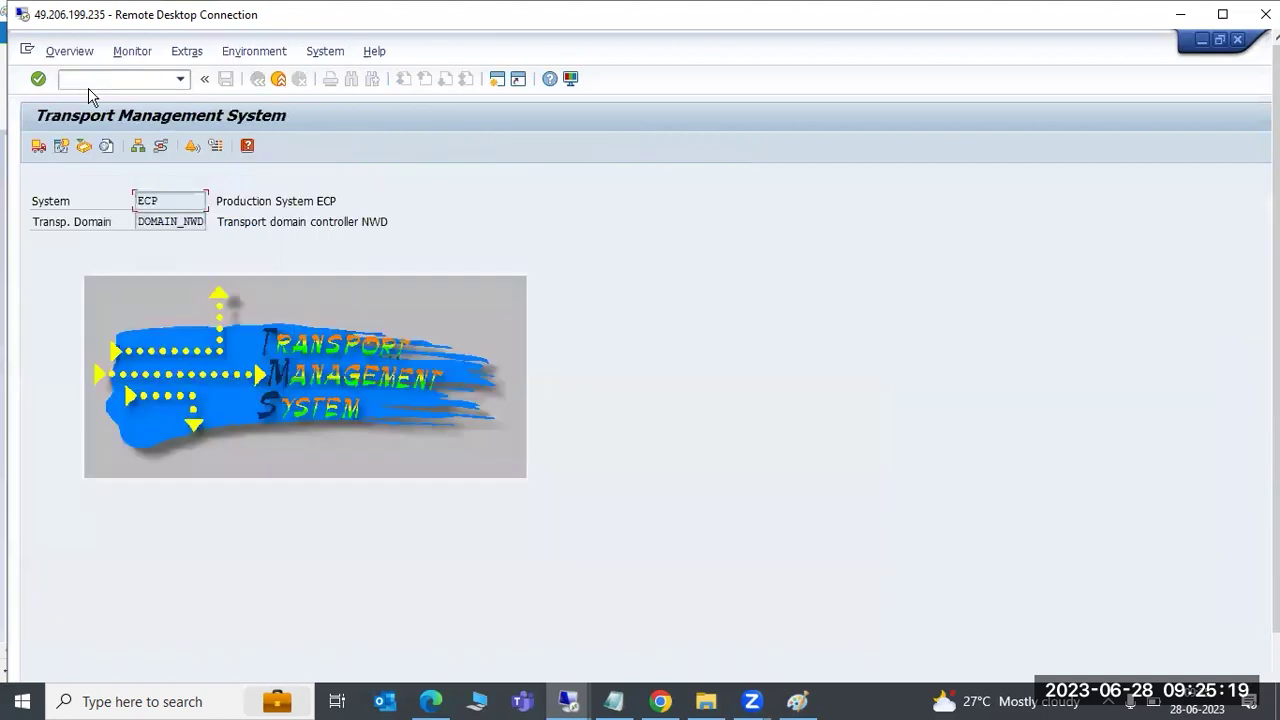
scroll(1275, 400, "down", 2)
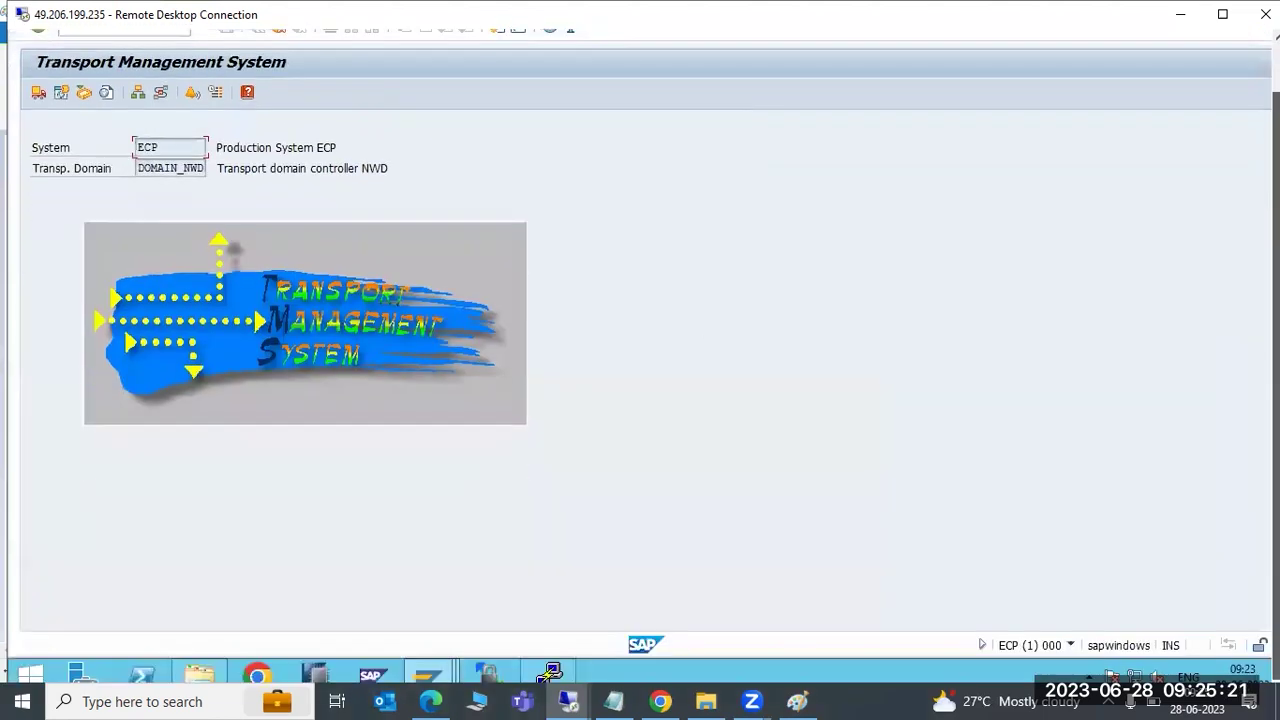
scroll(1275, 400, "up", 2)
left_click(38, 145)
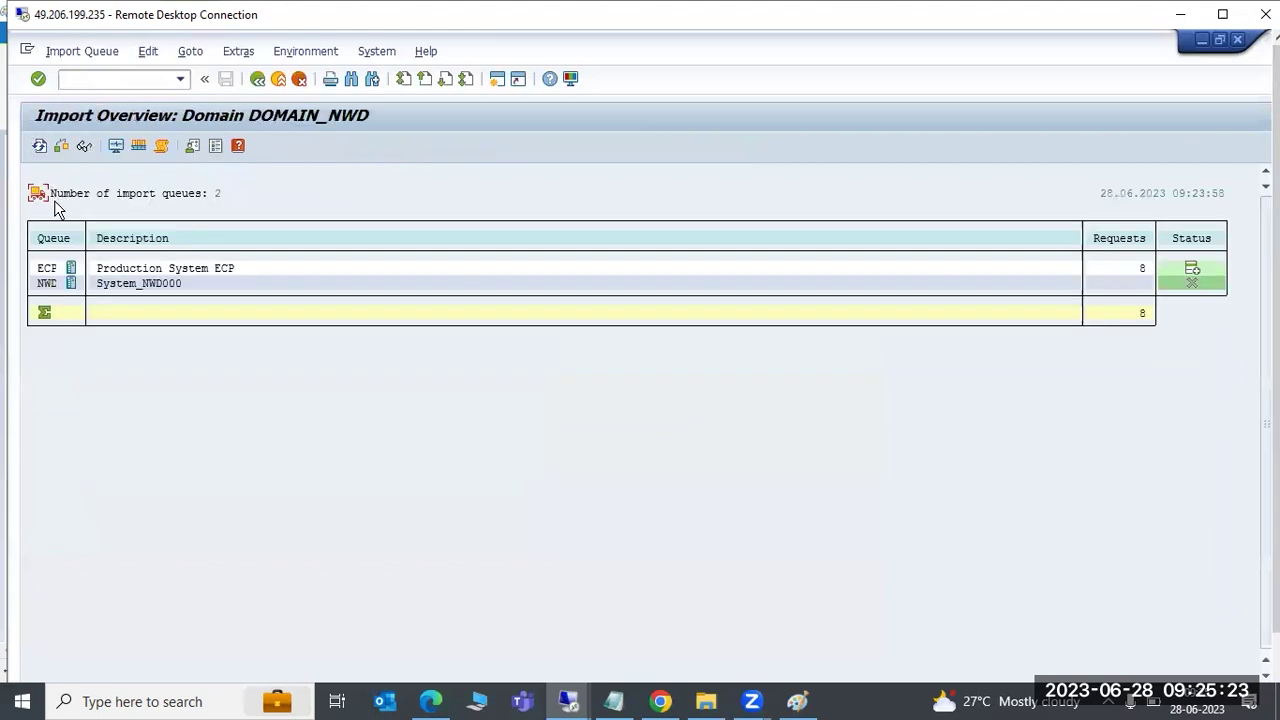
double_click(50, 270)
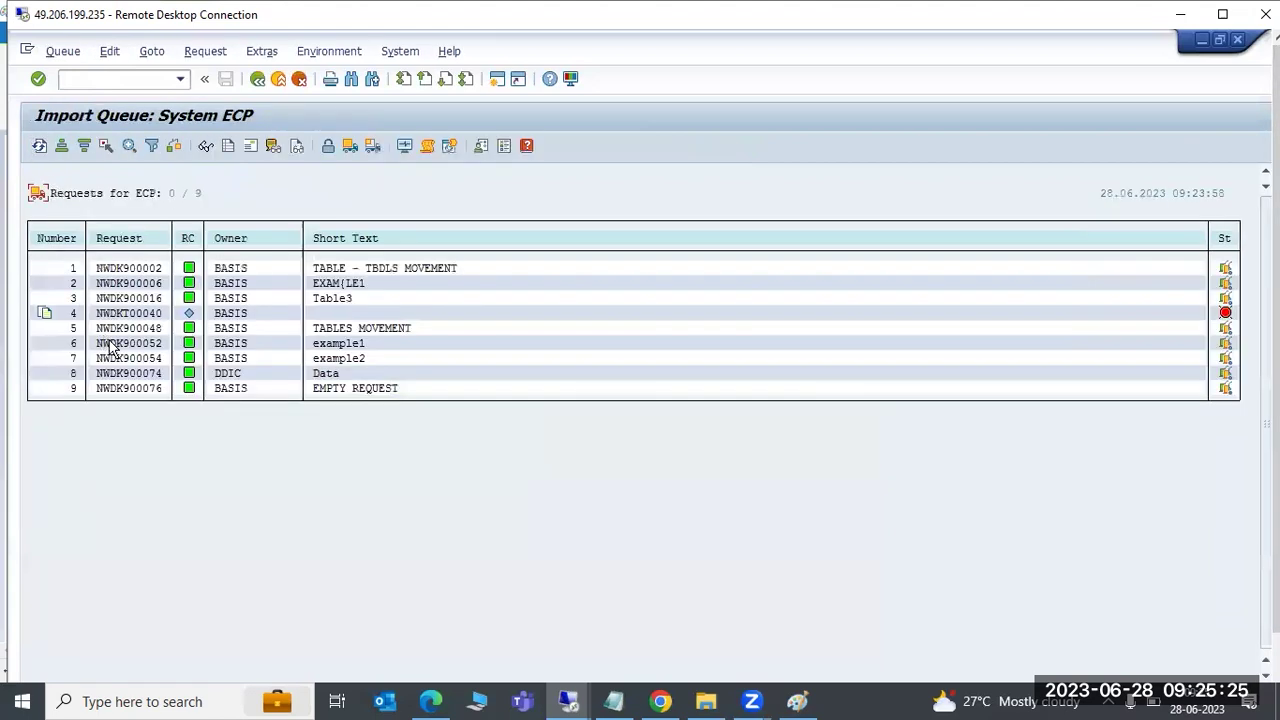
left_click(372, 146)
Target client 000 with re-import, overwrite and ignore invalid component version options, and accept the settings
left_click(176, 249)
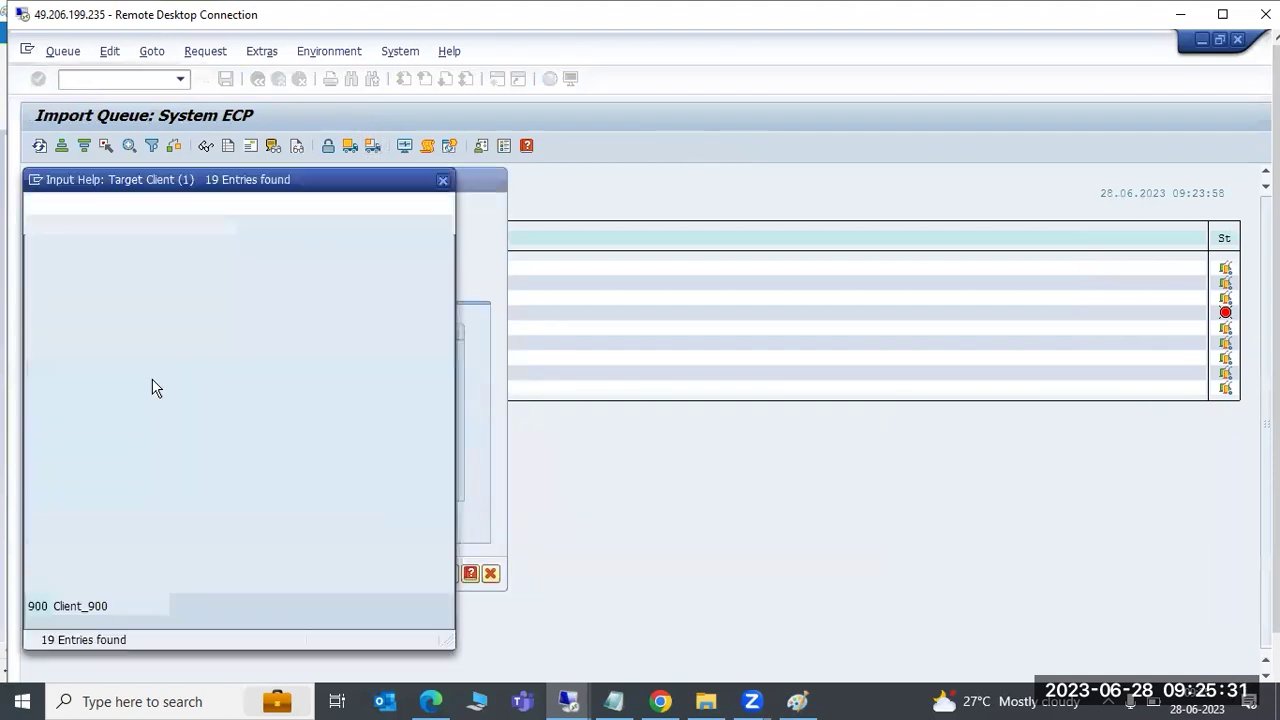
double_click(56, 287)
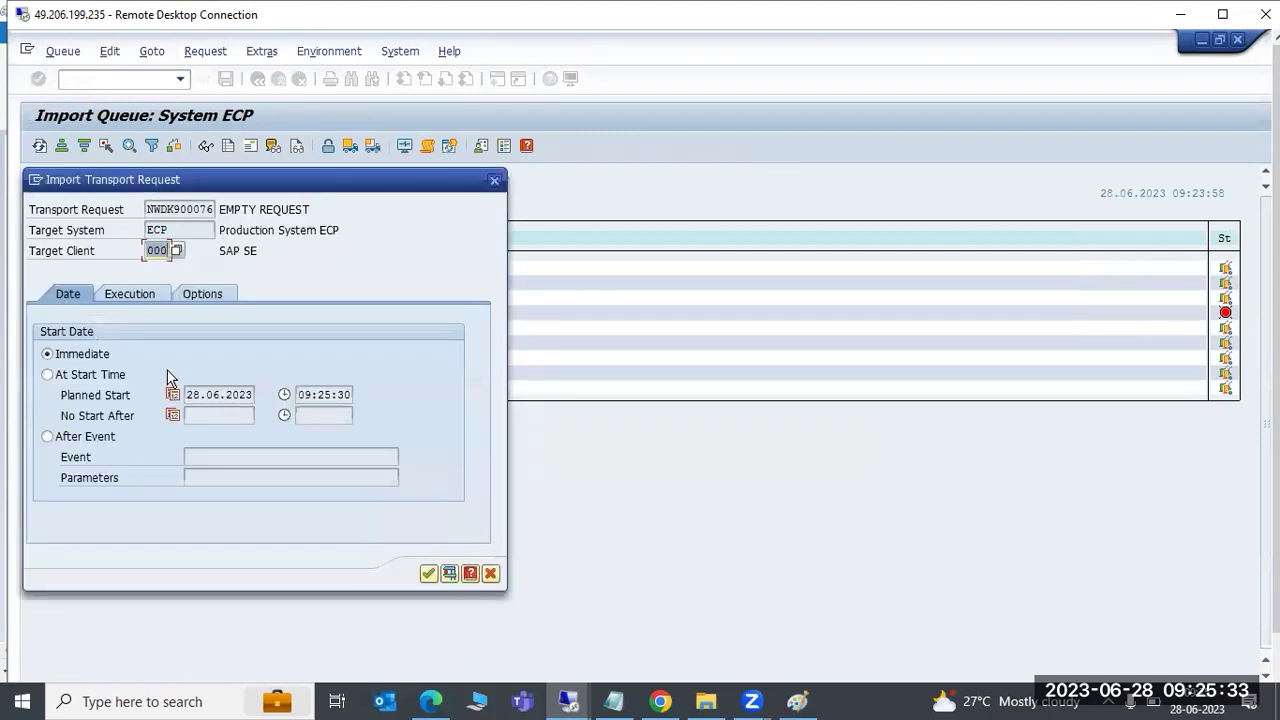
left_click(201, 293)
left_click(100, 375)
left_click(103, 395)
left_click(103, 416)
left_click(66, 499)
left_click(428, 573)
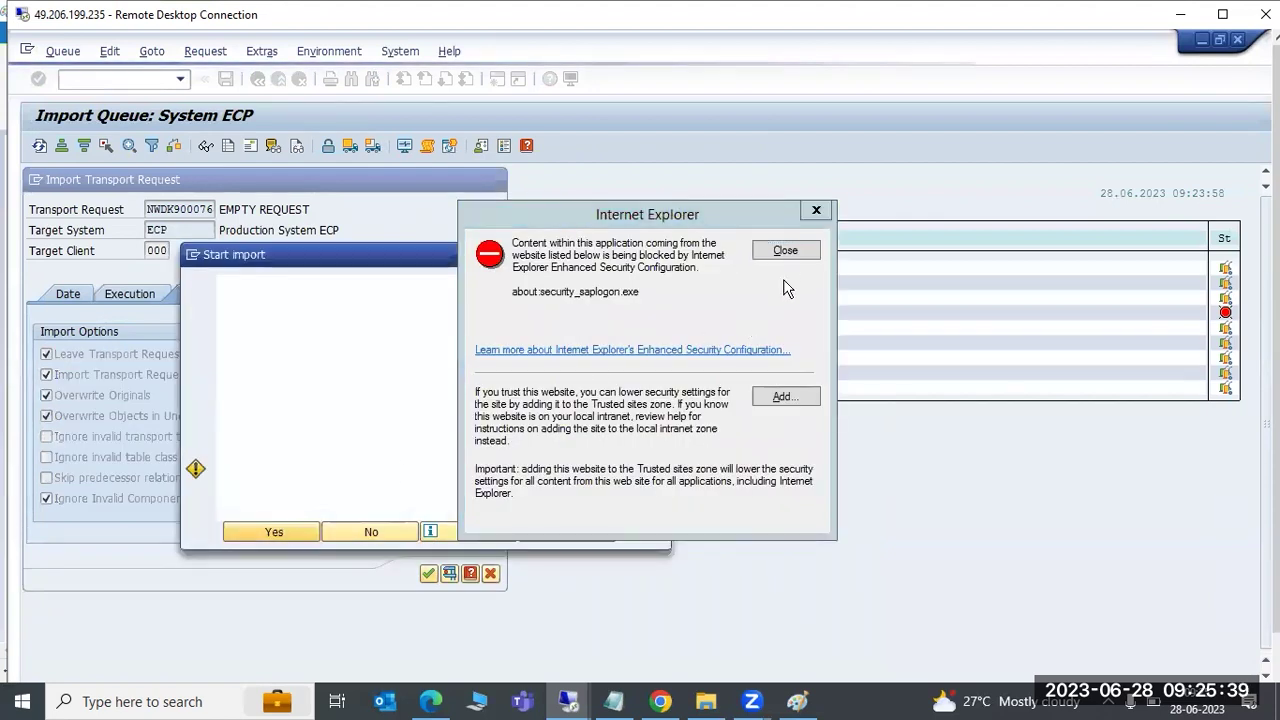
left_click(785, 251)
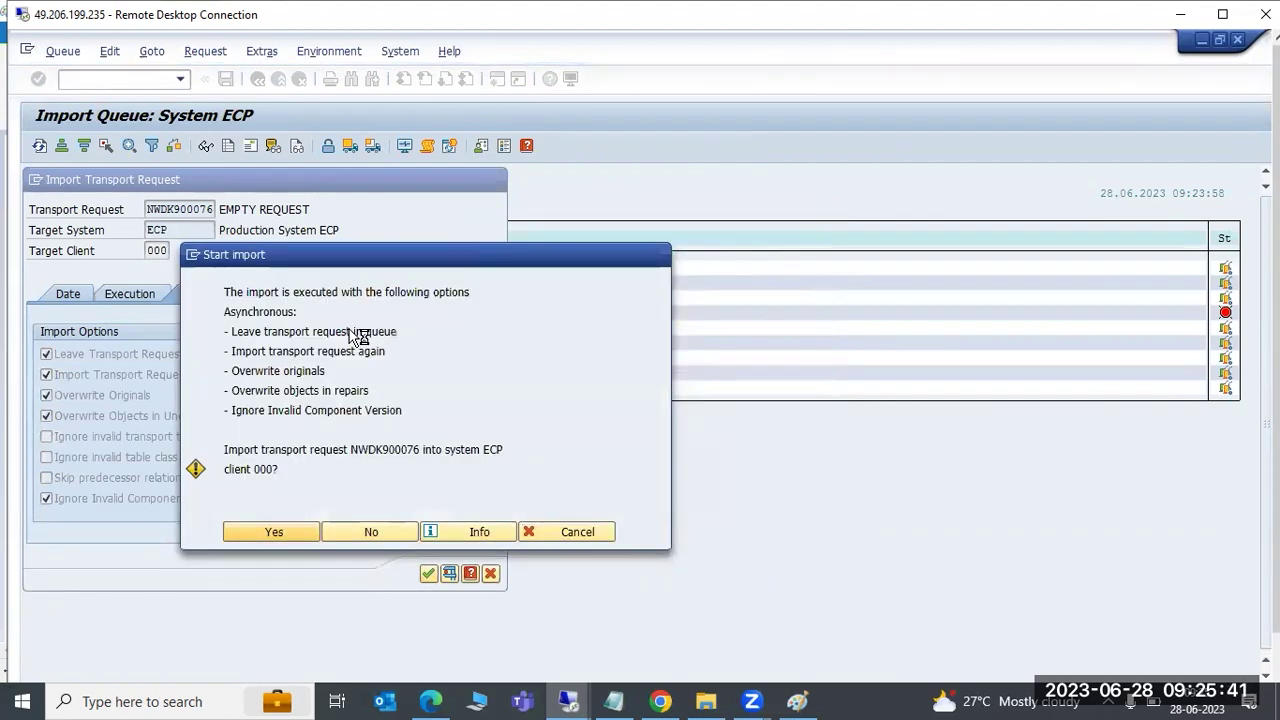
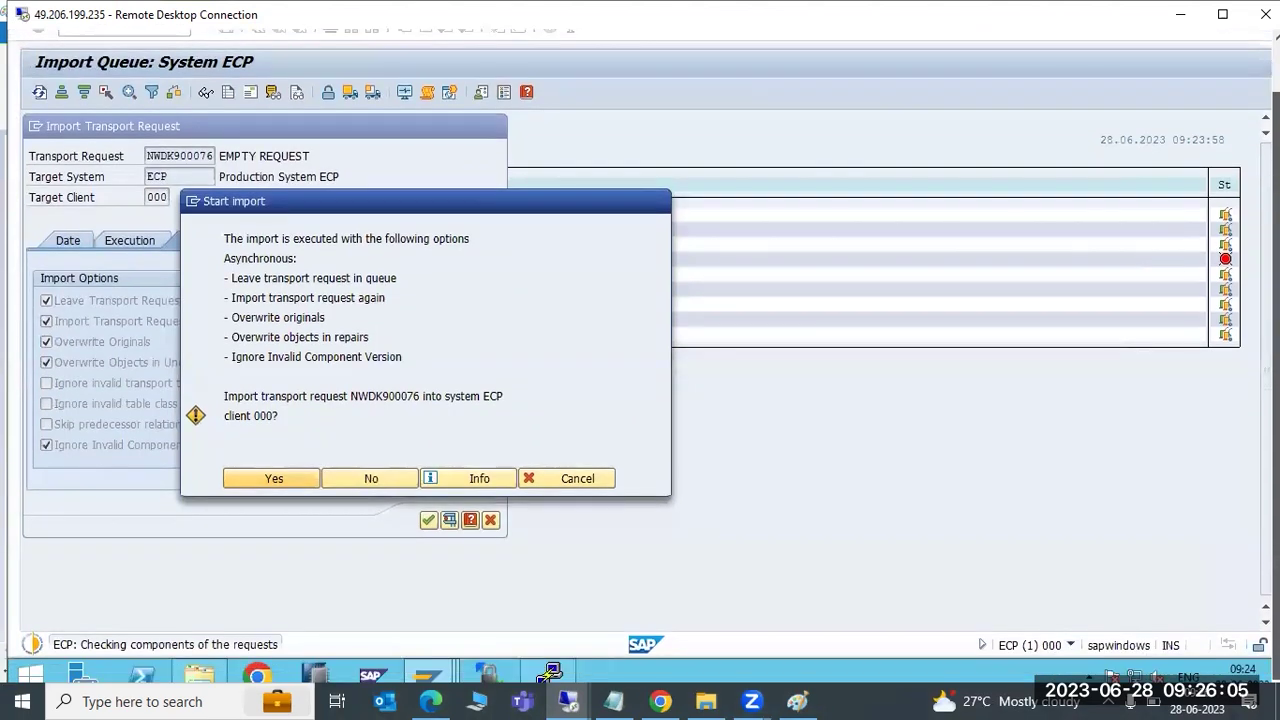
Open a New GUI Window from the Start import dialog's system menu while the NWDK900076 import prompt stays open
left_click(193, 202)
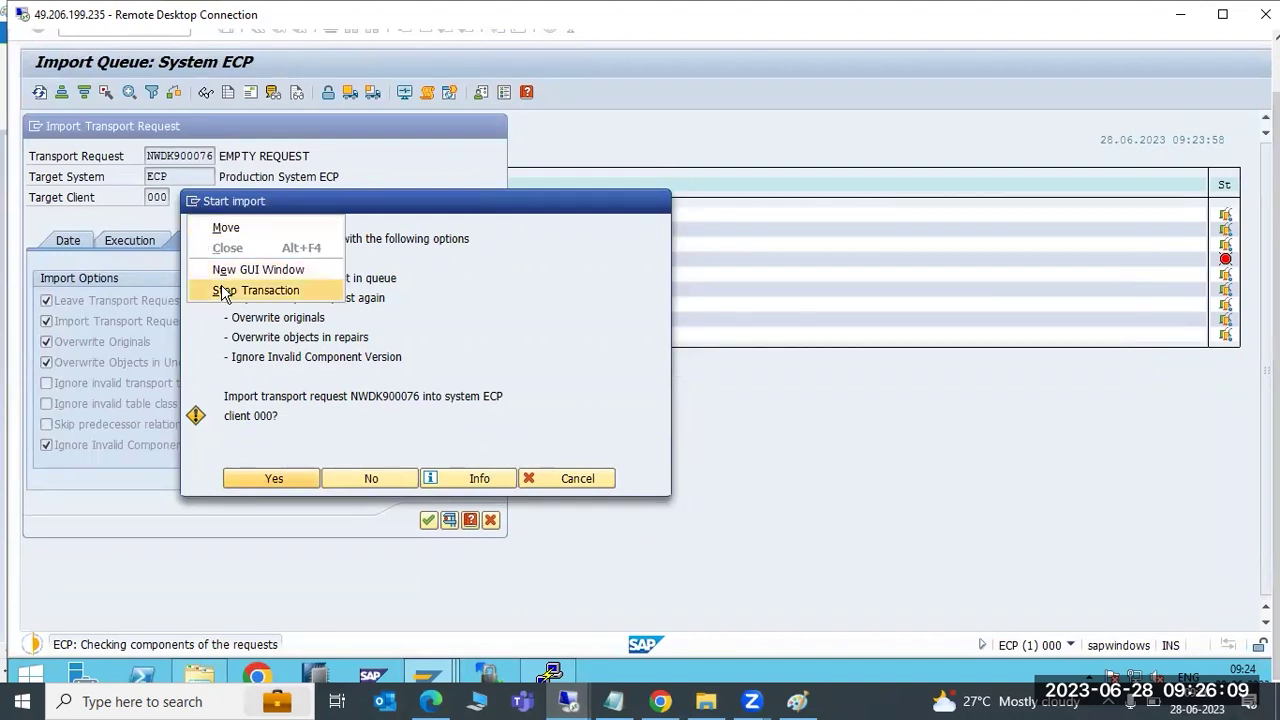
left_click(575, 336)
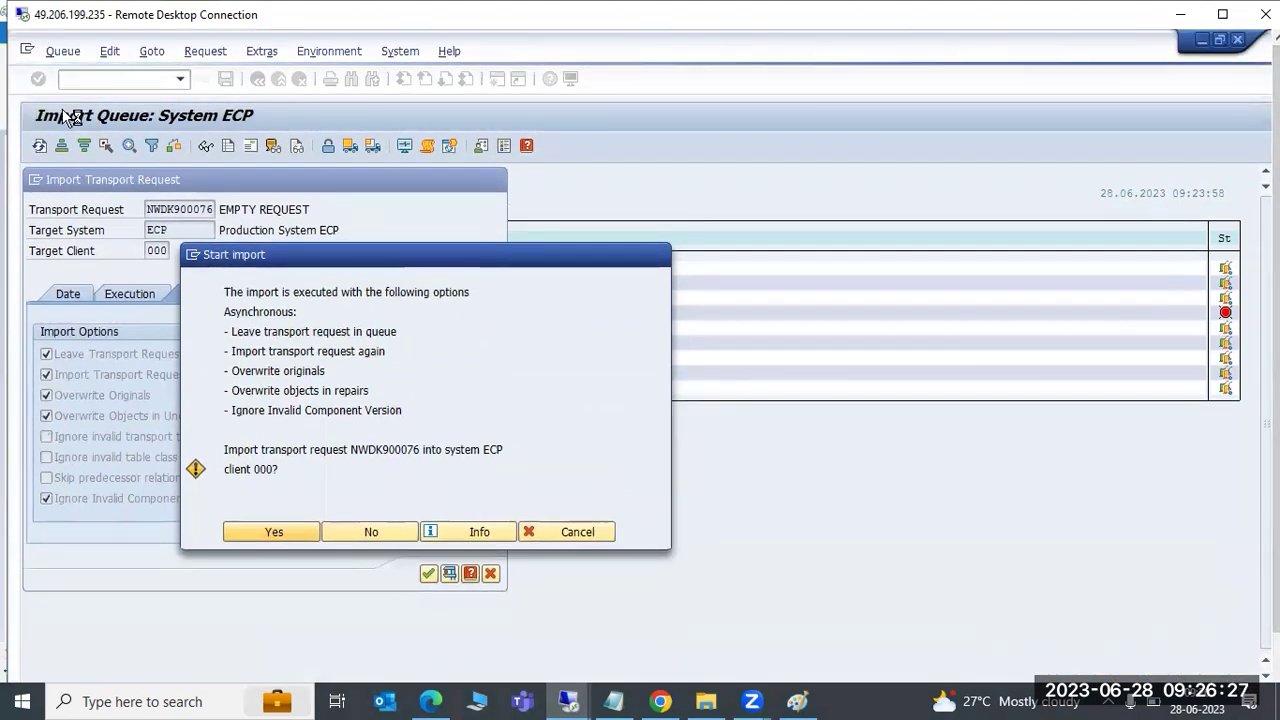
left_click(193, 255)
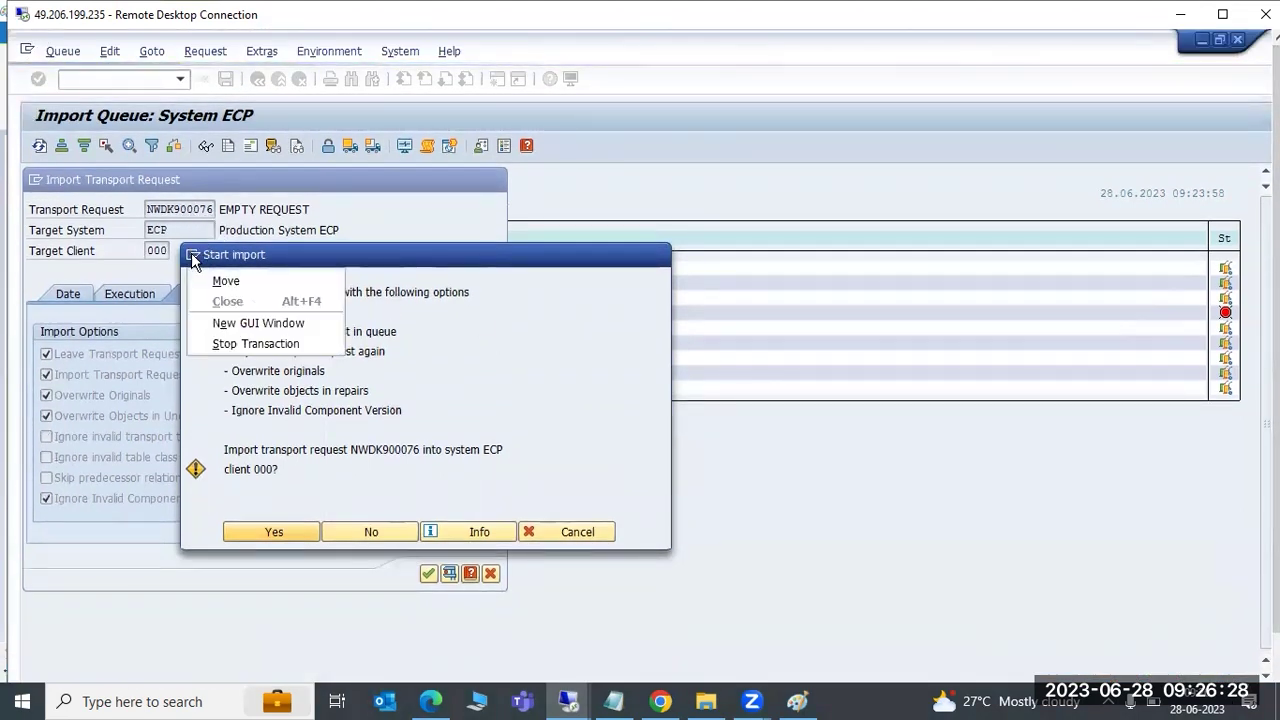
left_click(219, 324)
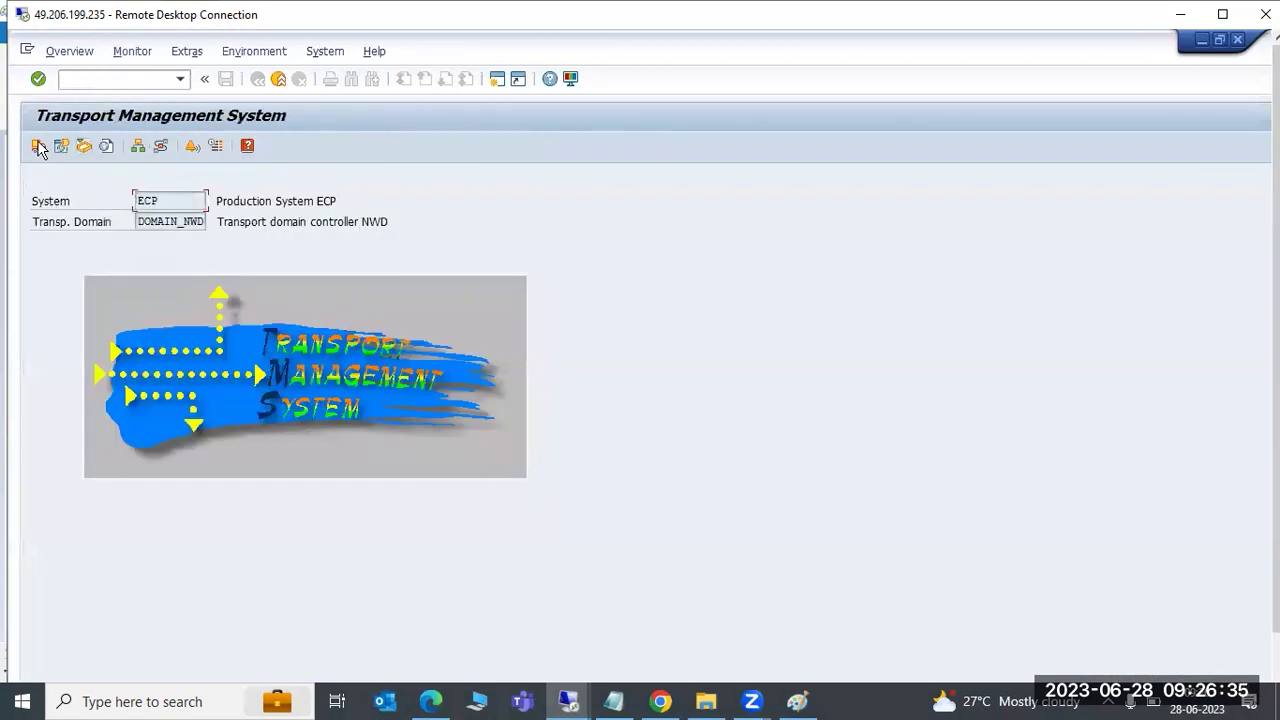
Open ECP's import queue from Import Overview and go to its tp System Log
left_click(39, 146)
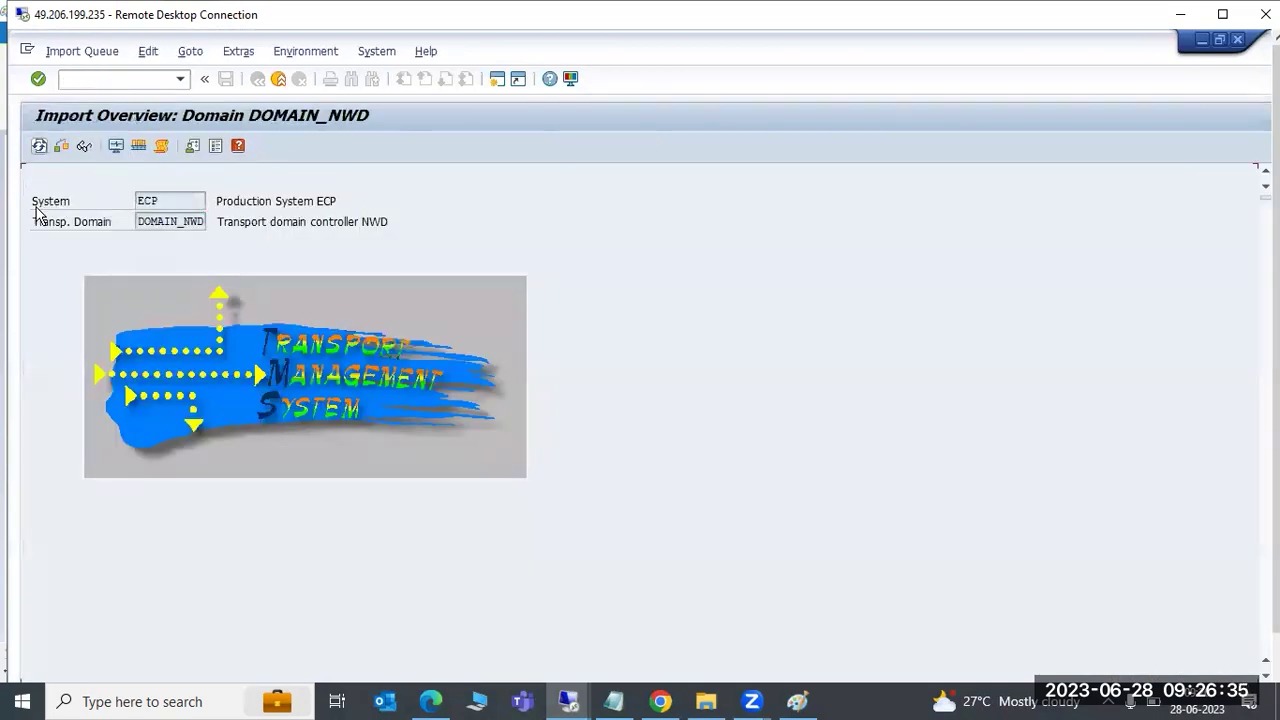
double_click(50, 270)
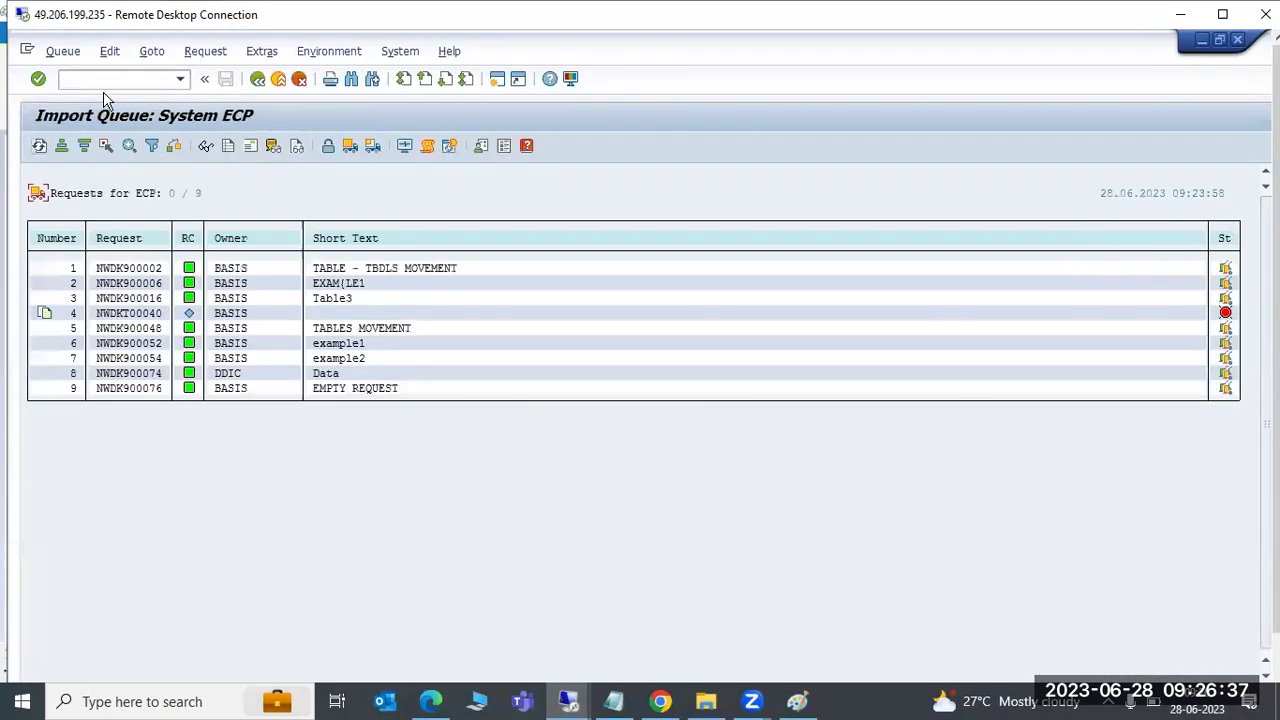
left_click(151, 52)
left_click(184, 155)
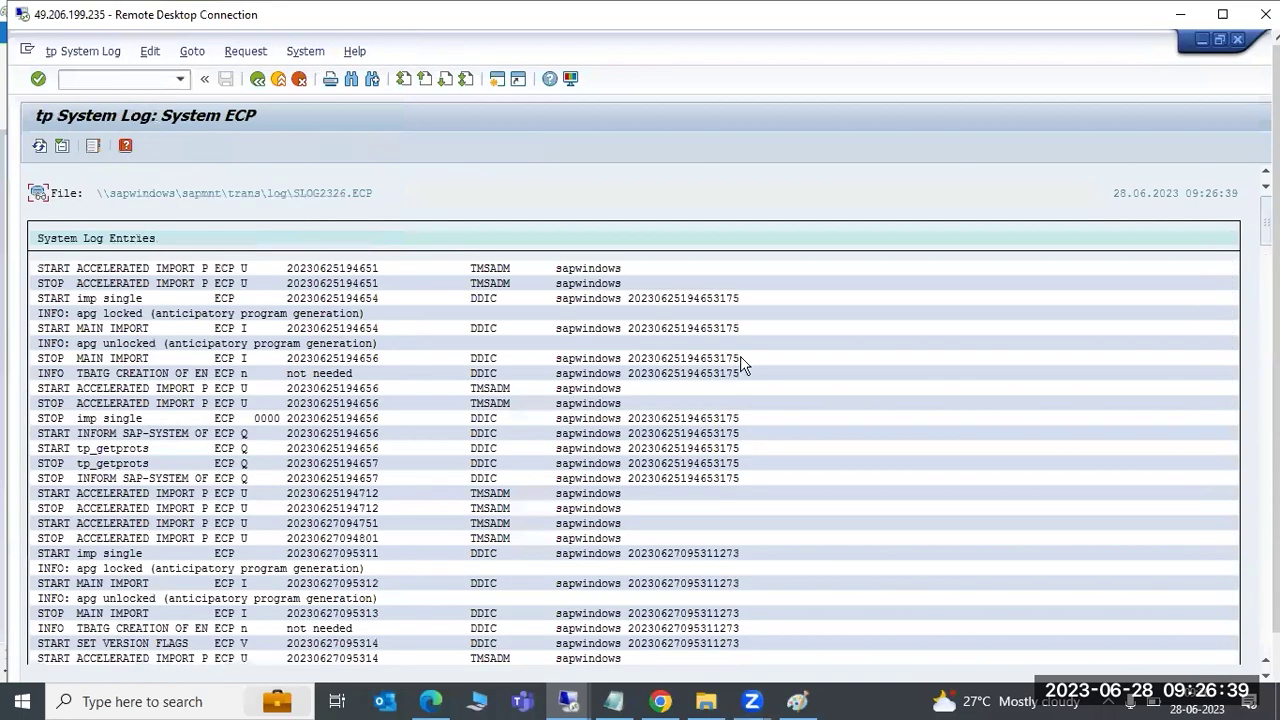
Scroll to the end of the log and review the Count: 1 and RDDIMPDP not-scheduled error entries
scroll(789, 472, "down", 3)
scroll(815, 488, "down", 5)
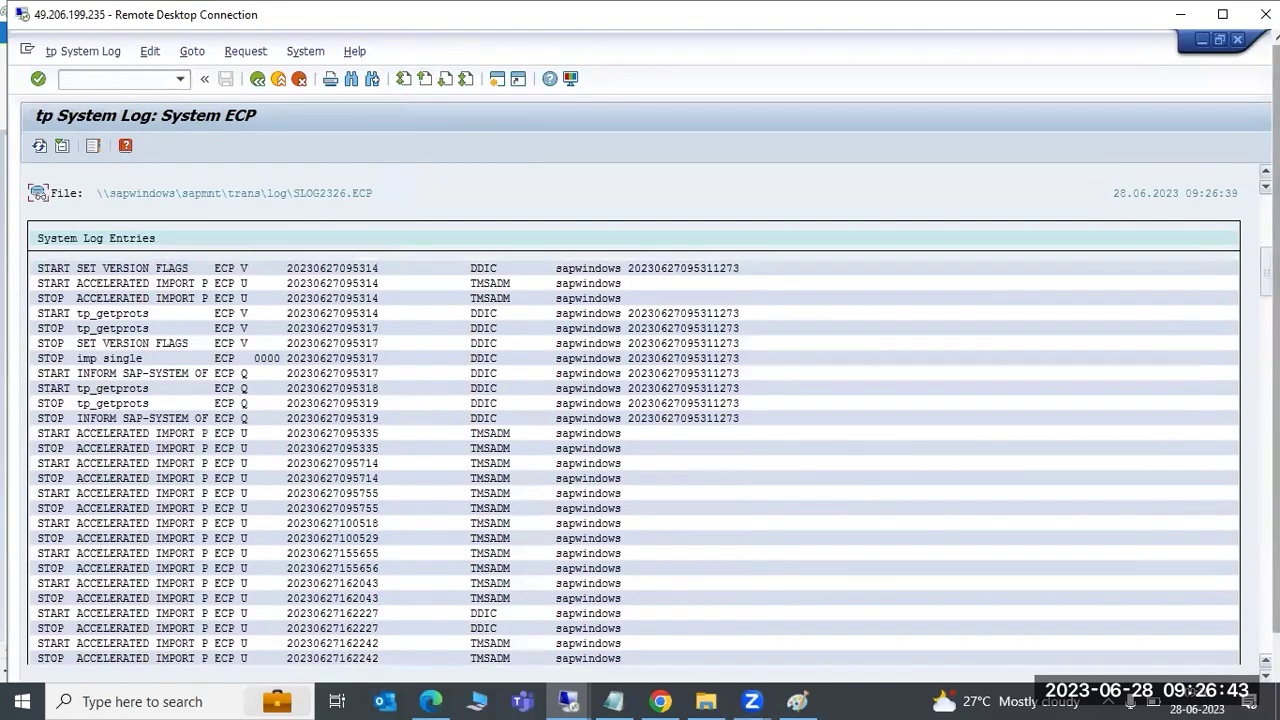
left_click_drag(1265, 280, 1265, 660)
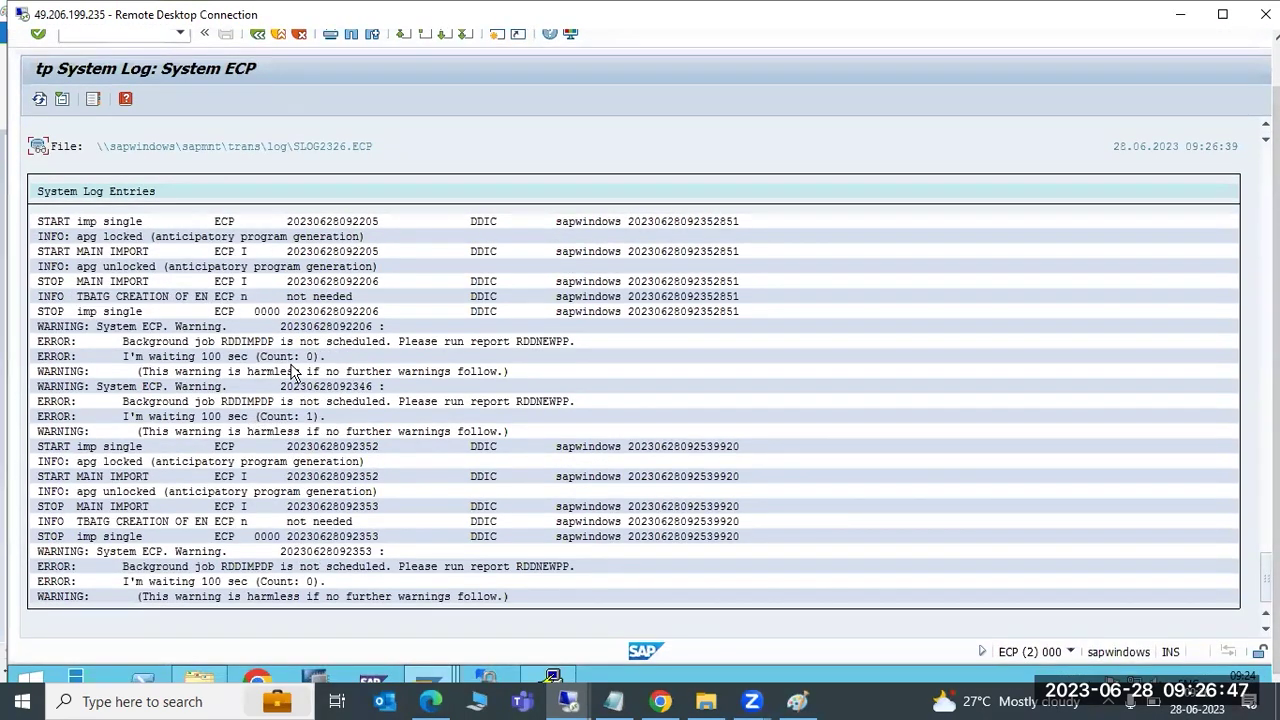
scroll(290, 370, "up", 3)
scroll(268, 315, "up", 1)
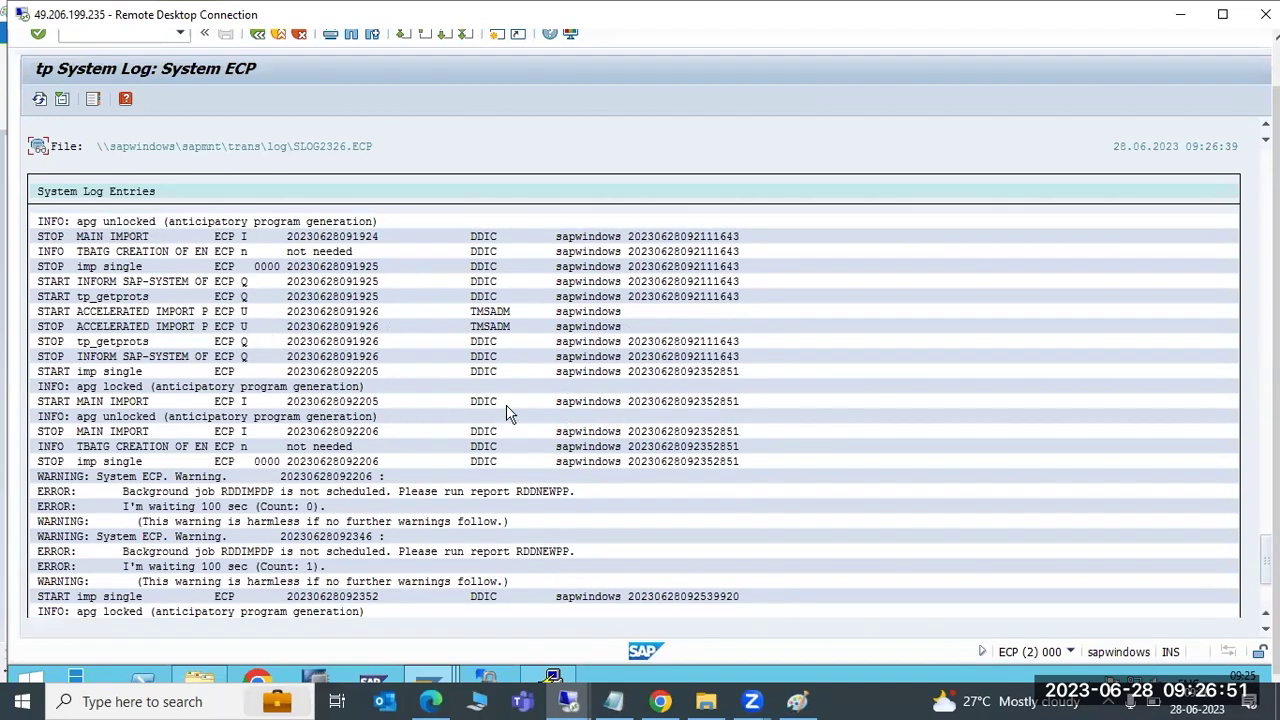
scroll(125, 467, "down", 2)
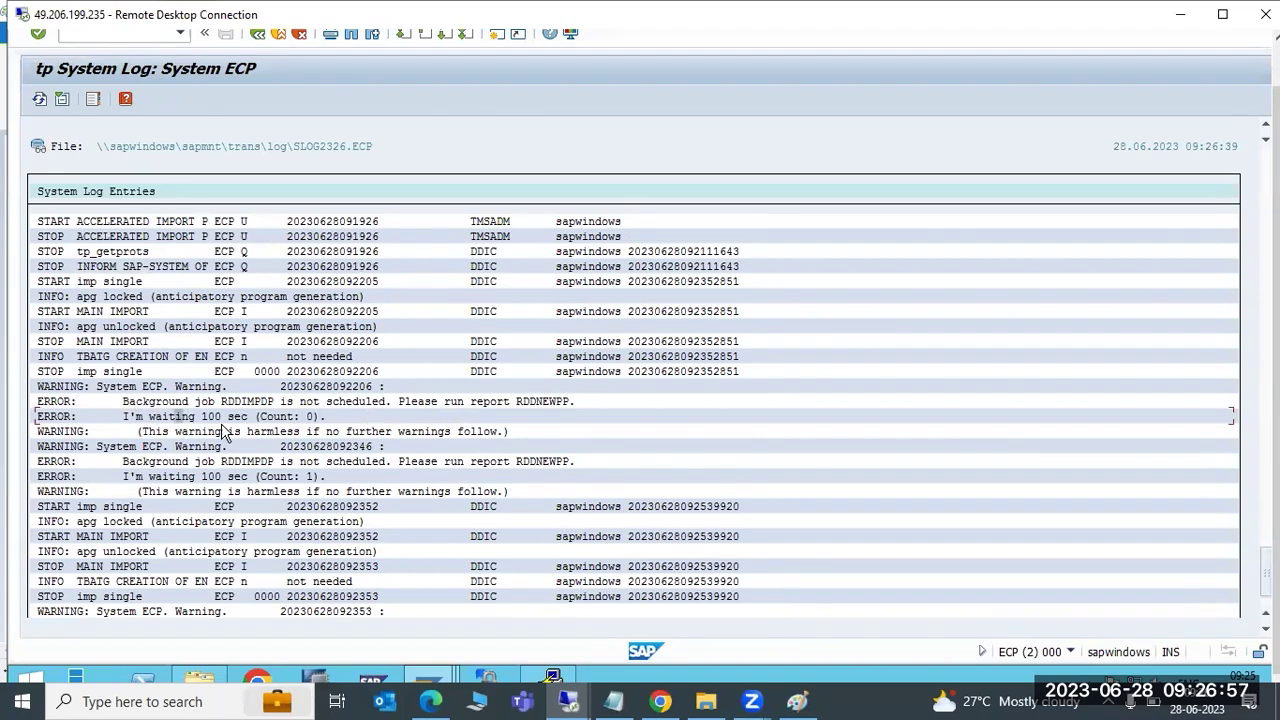
left_click(156, 476)
scroll(310, 490, "down", 2)
left_click(155, 566)
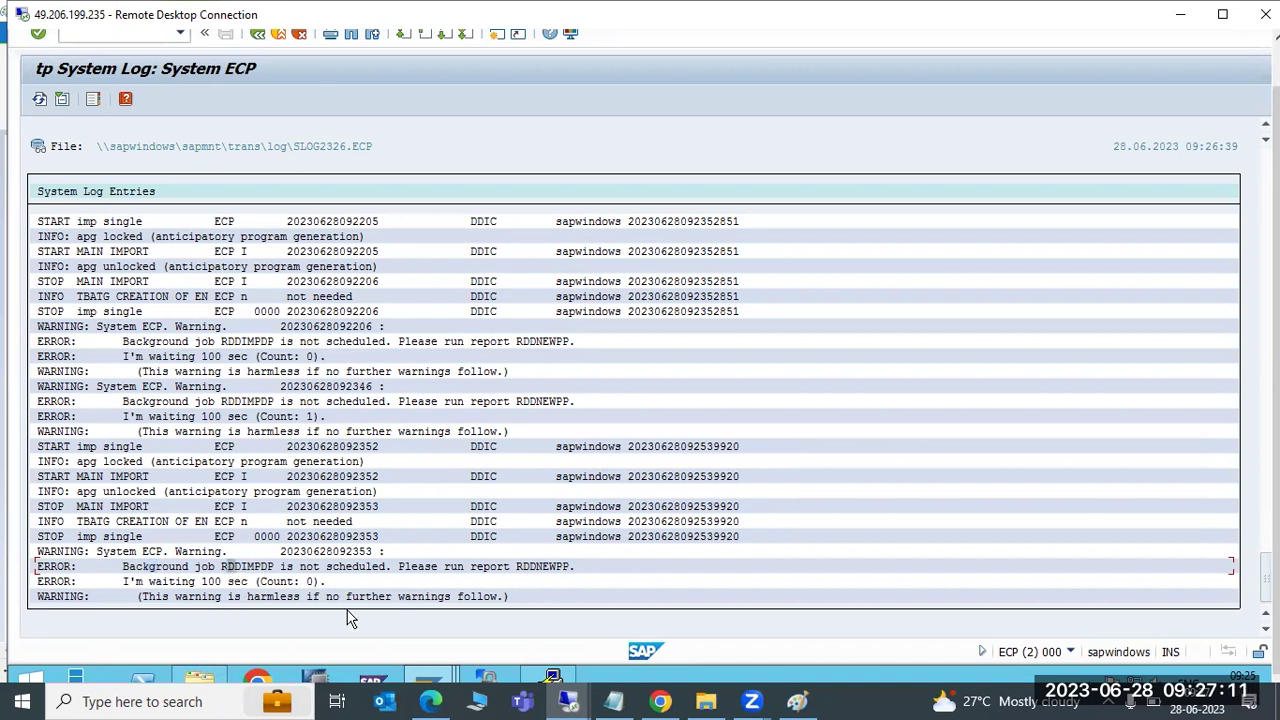
mouse_move(432, 678)
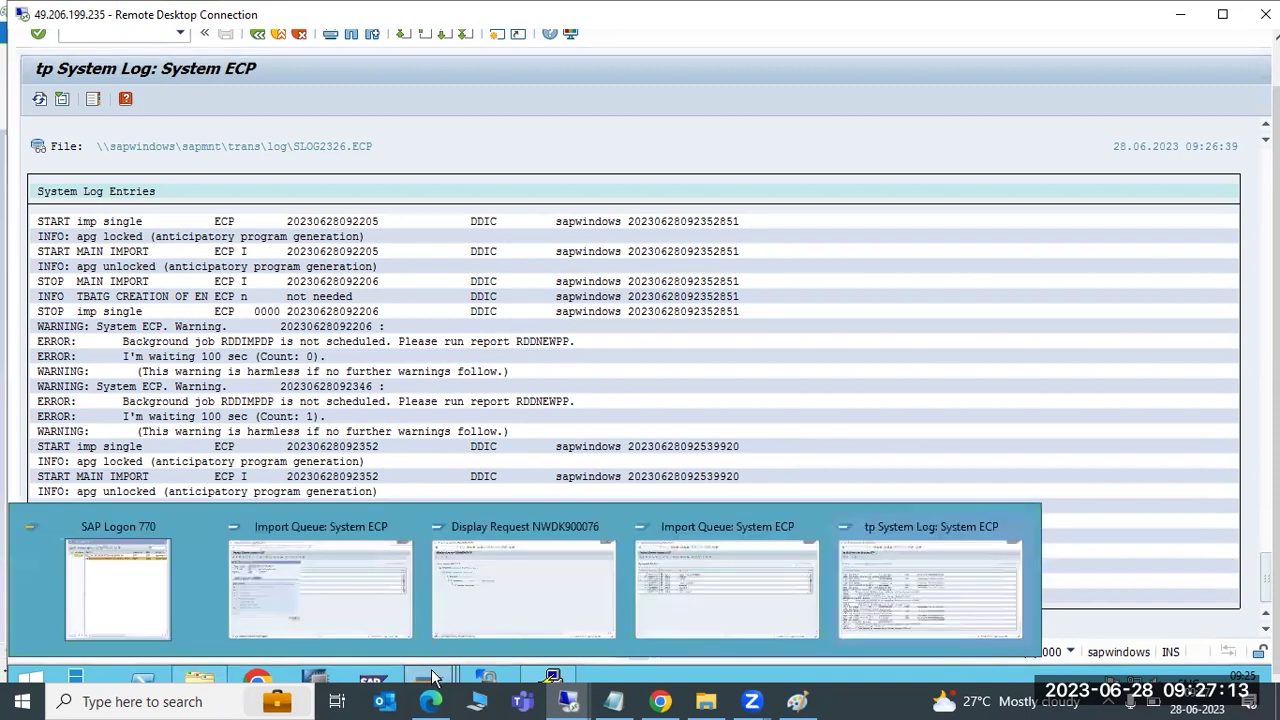
Check the running import's Import Queue window, then refresh ECP's tp System Log
left_click(362, 586)
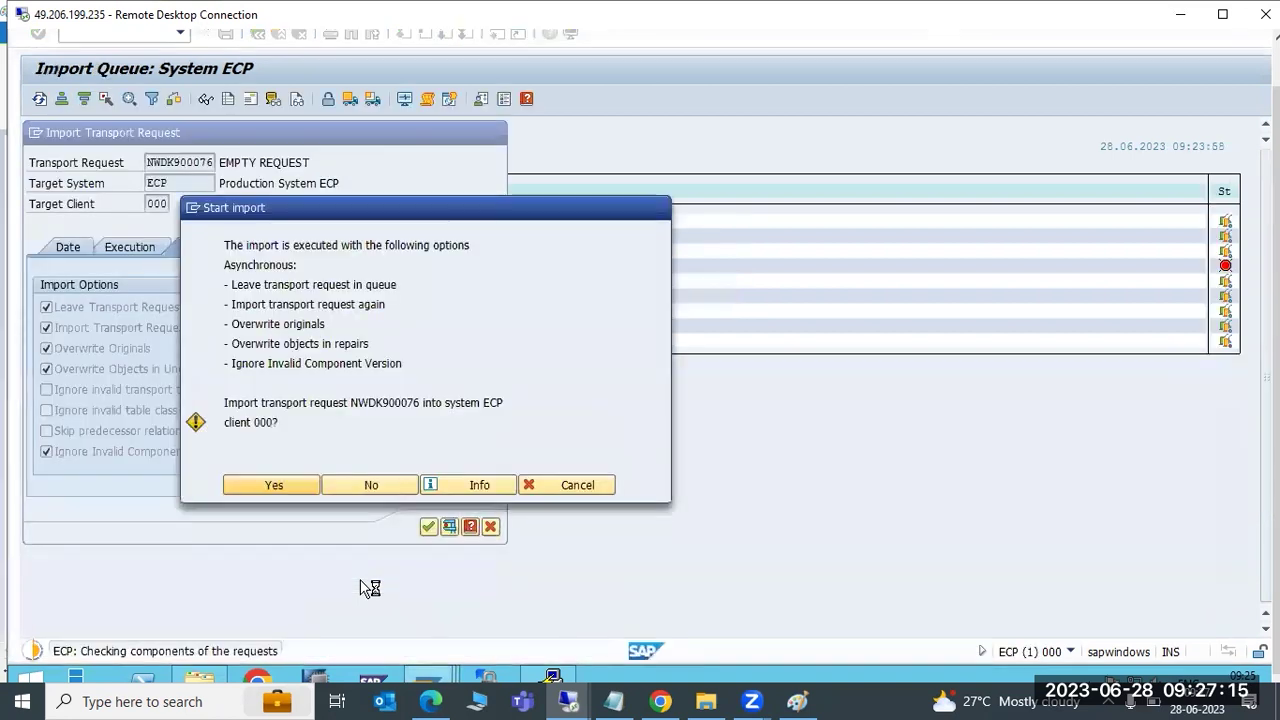
mouse_move(430, 680)
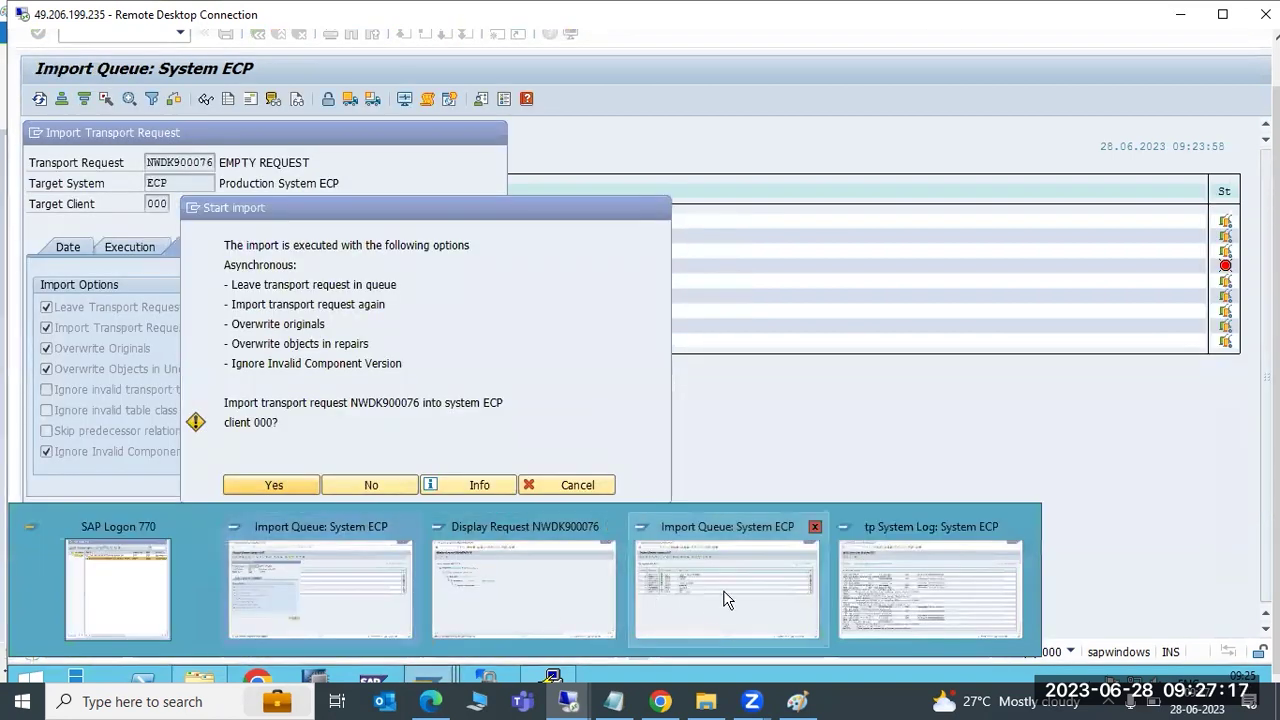
left_click(877, 596)
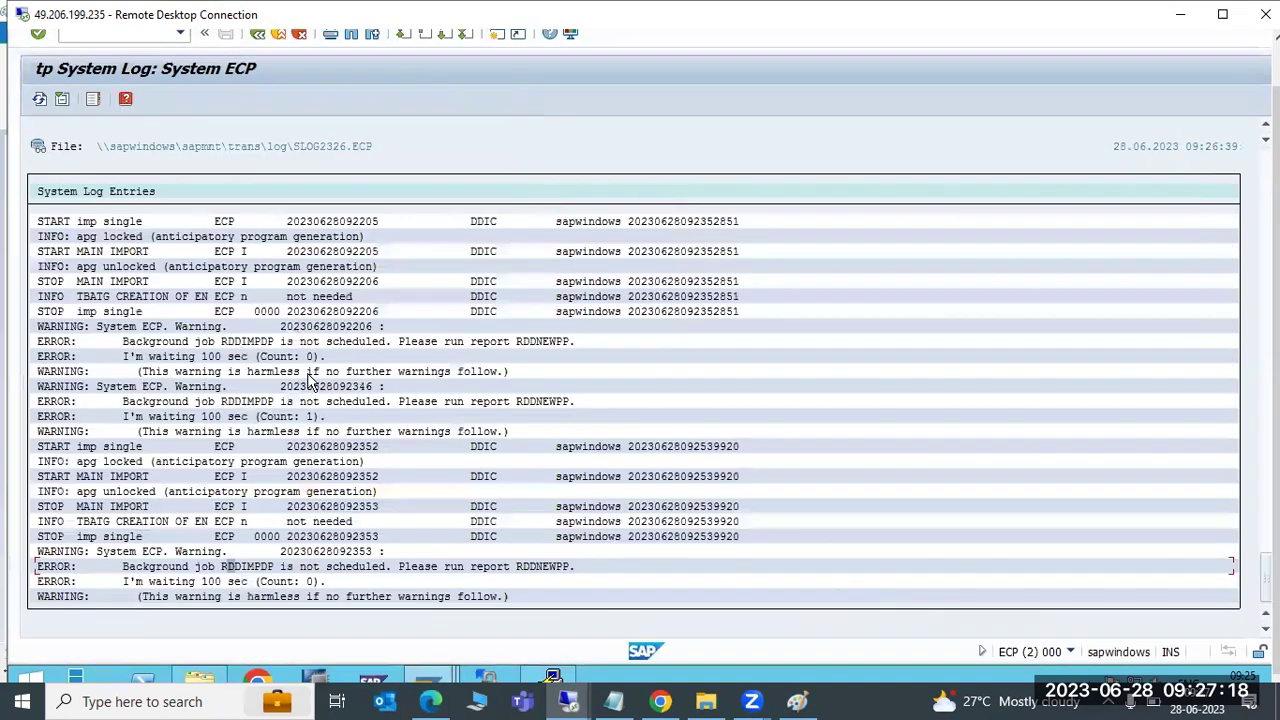
left_click(39, 99)
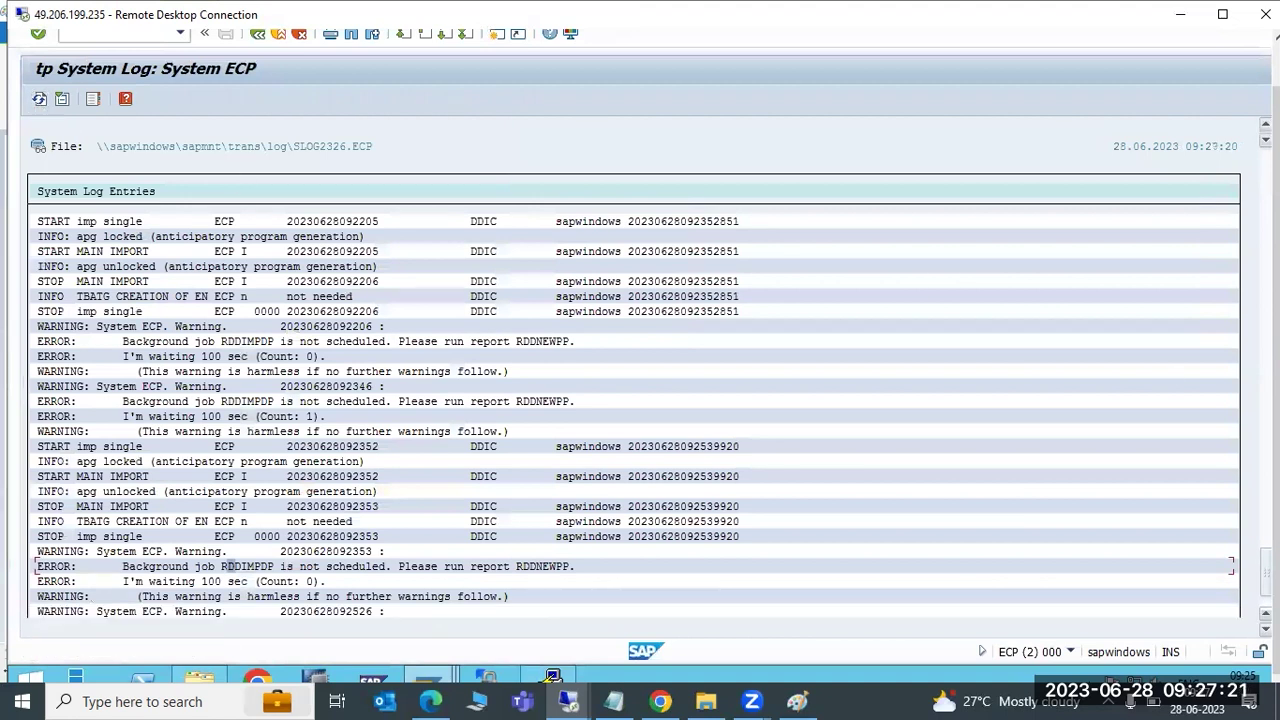
scroll(588, 620, "down", 2)
Review the latest RDDIMPDP warnings at Count: 2 and the advice to run RDDNEWPP
left_click(173, 567)
left_click(437, 567)
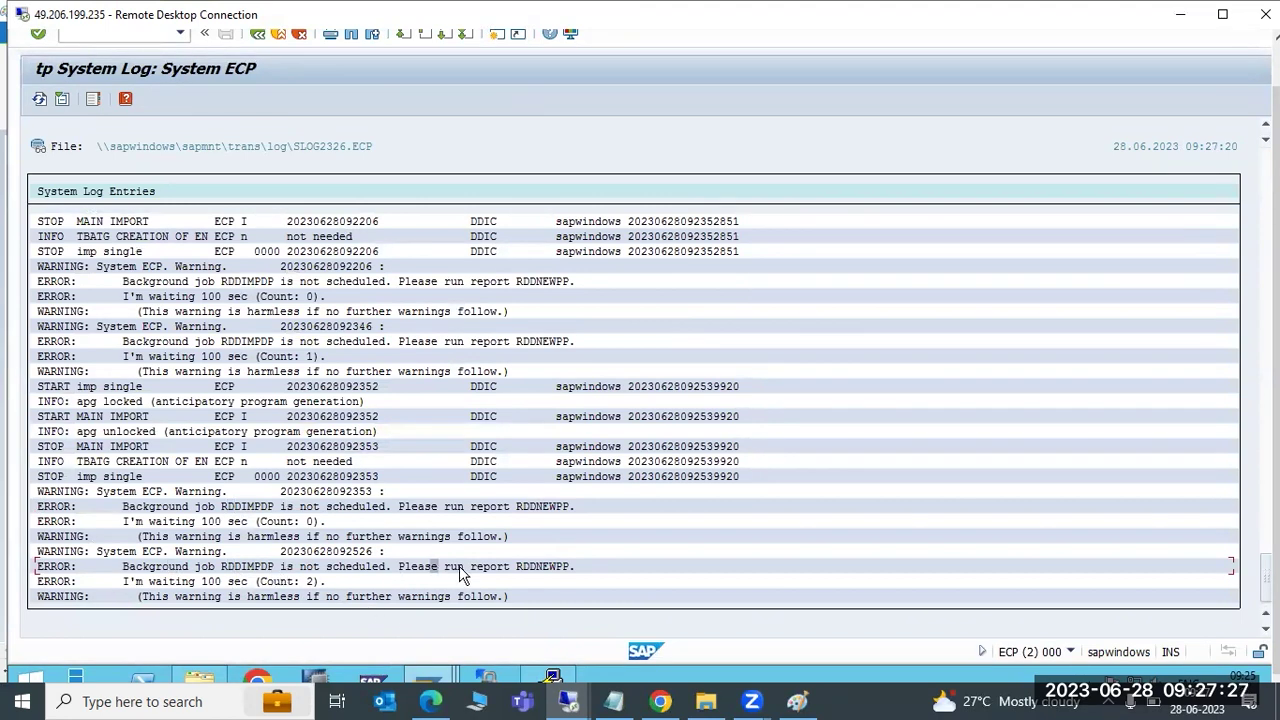
left_click(289, 507)
mouse_move(430, 679)
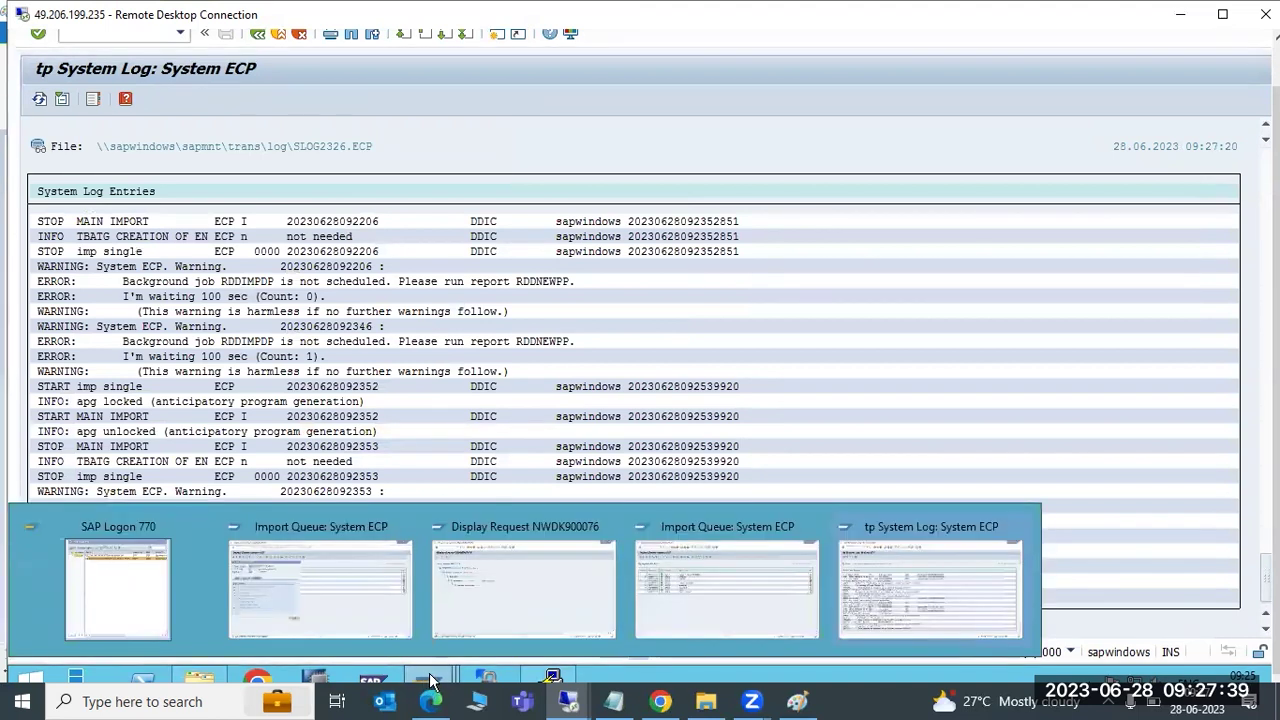
In Paint, undo the STMS label and recent annotations, then start a text box below the right box
left_click(797, 700)
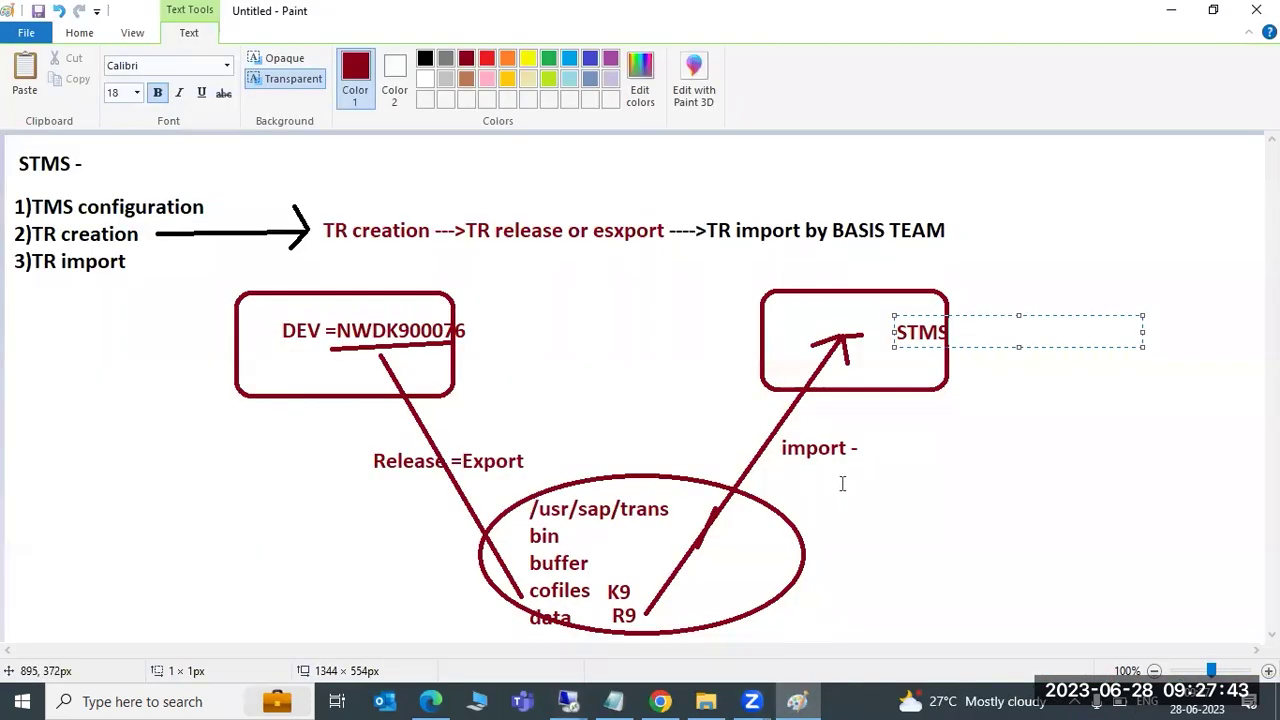
left_click(921, 418)
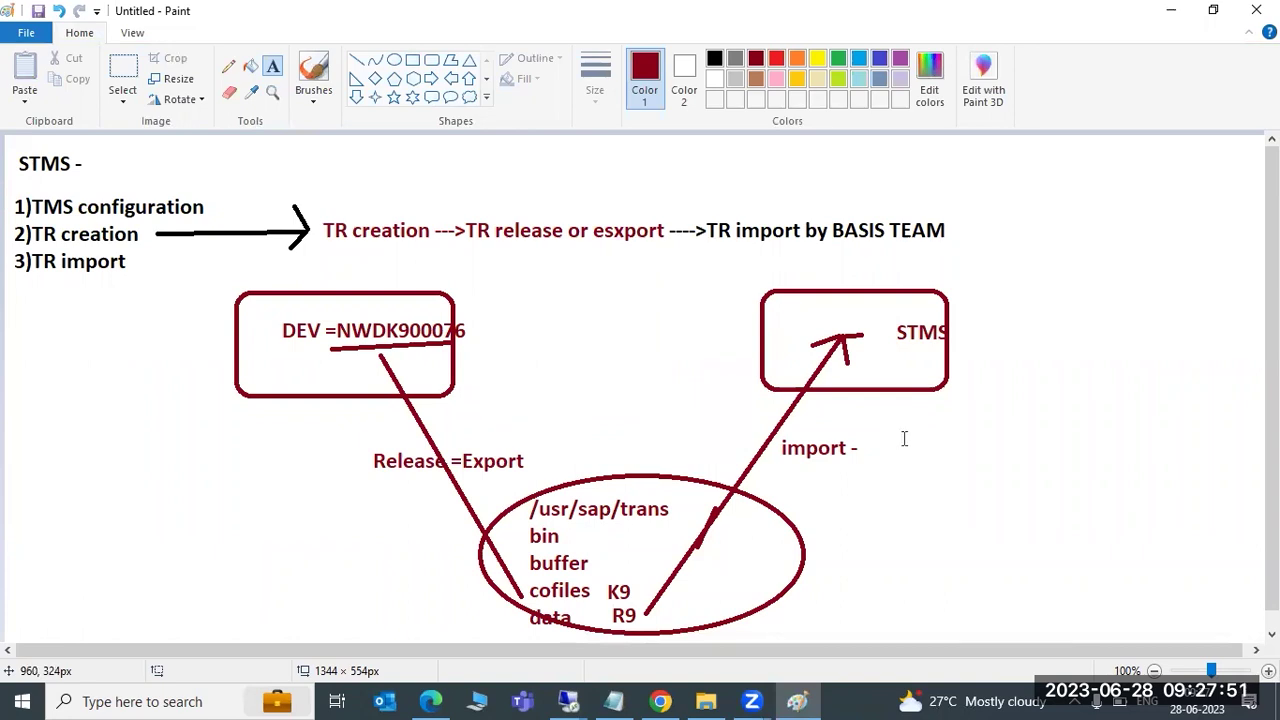
key("ctrl+z")
key("ctrl+z")
key("ctrl+z")
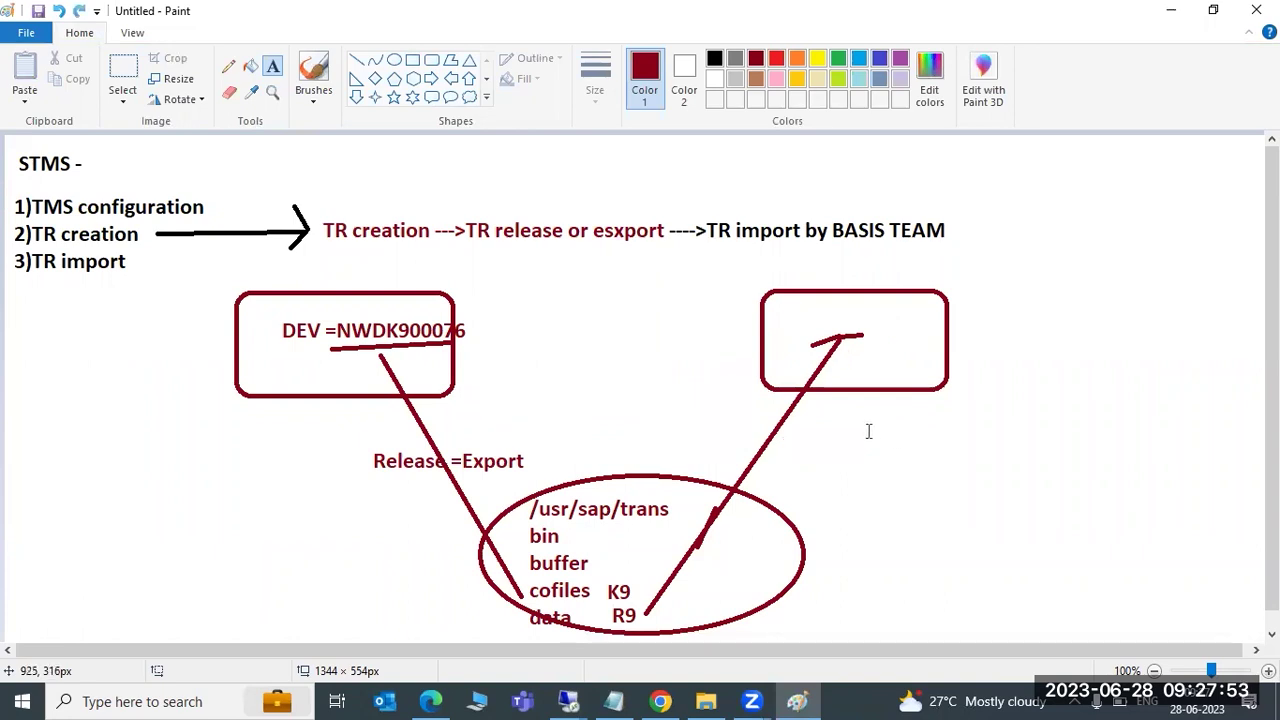
left_click_drag(844, 414, 1225, 624)
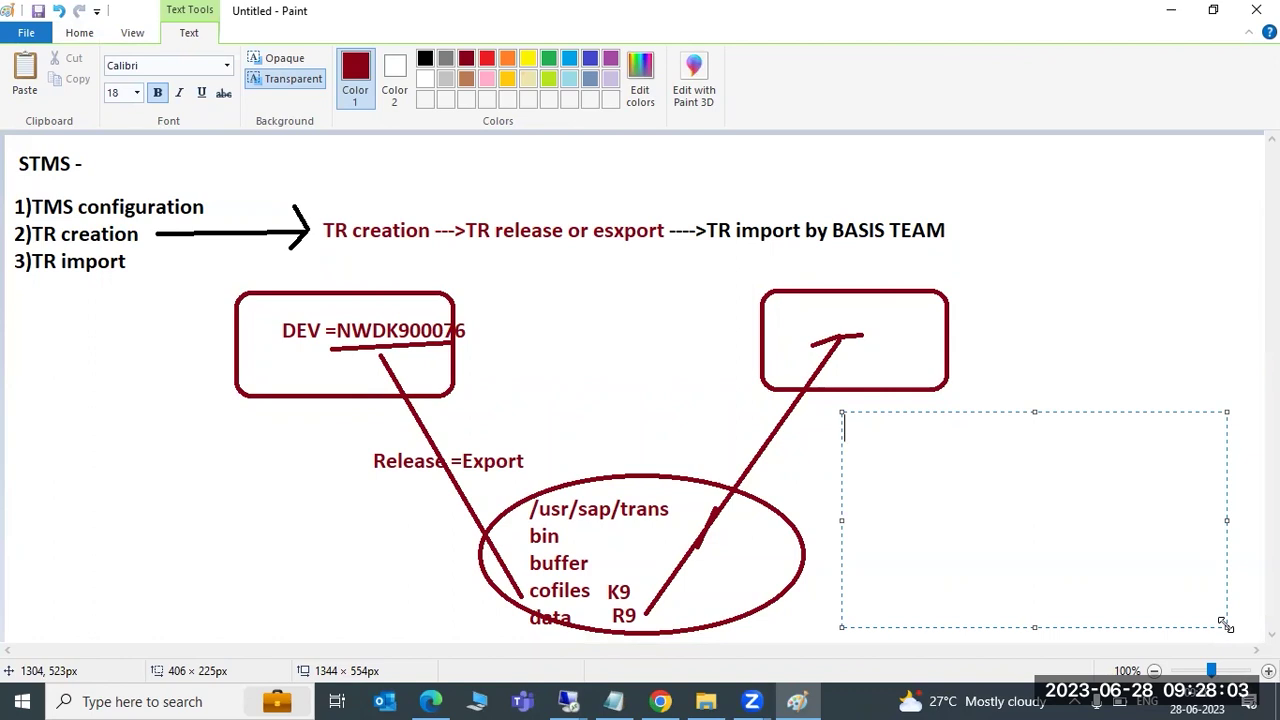
Type the list TMSADM - DRIVER, TMS* - ROAD, JOB:RDDIMPDP - TRUCT, BTC WP - FUEL
type("TMSAD")
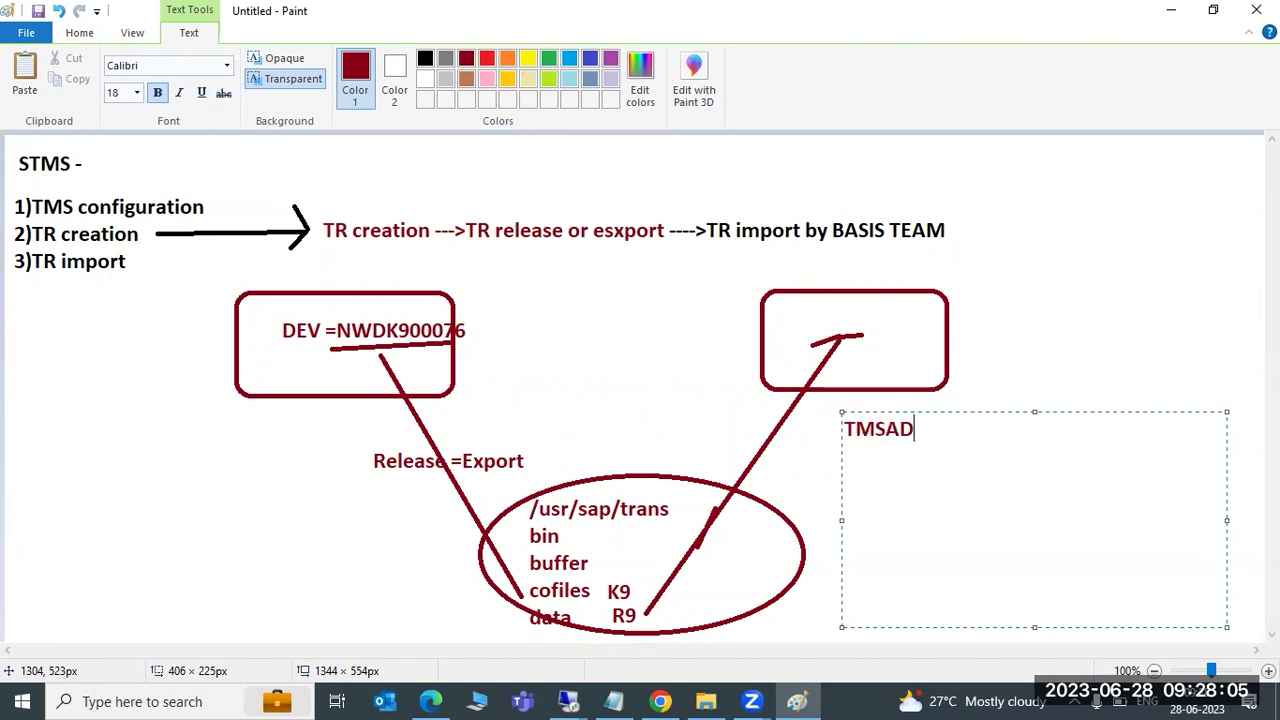
type("M - DRIVER")
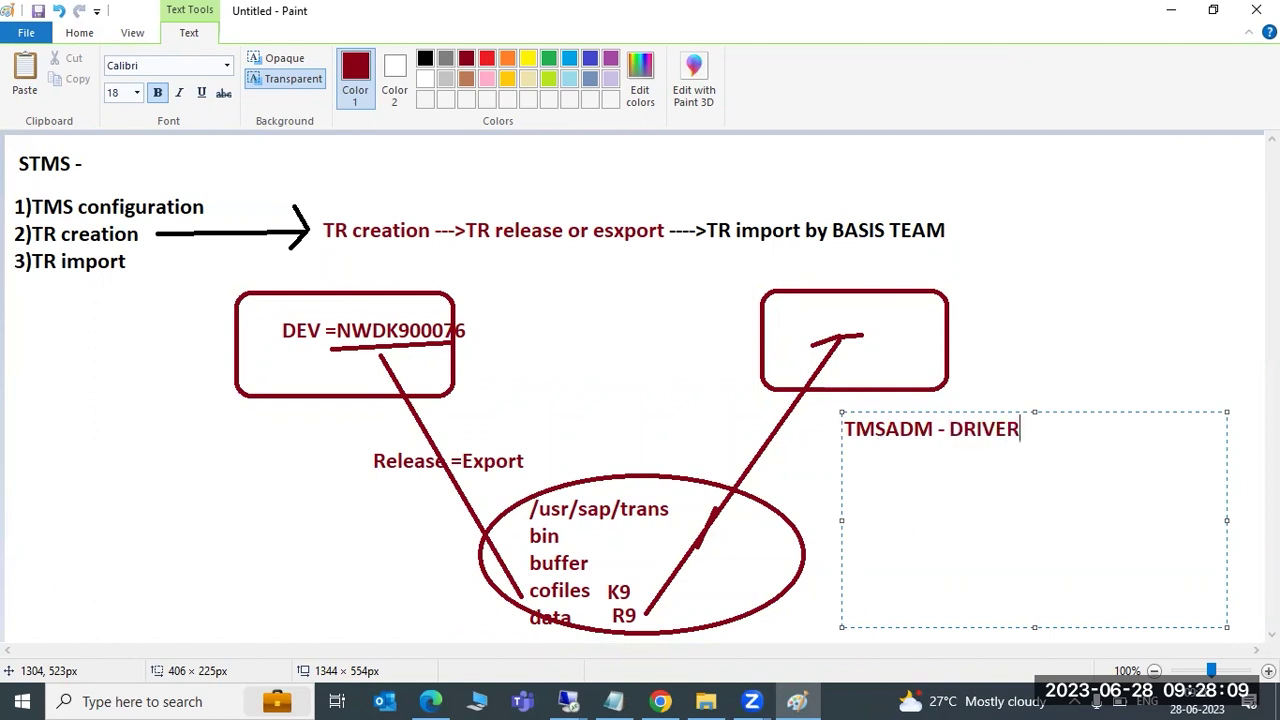
key("Return")
type("R")
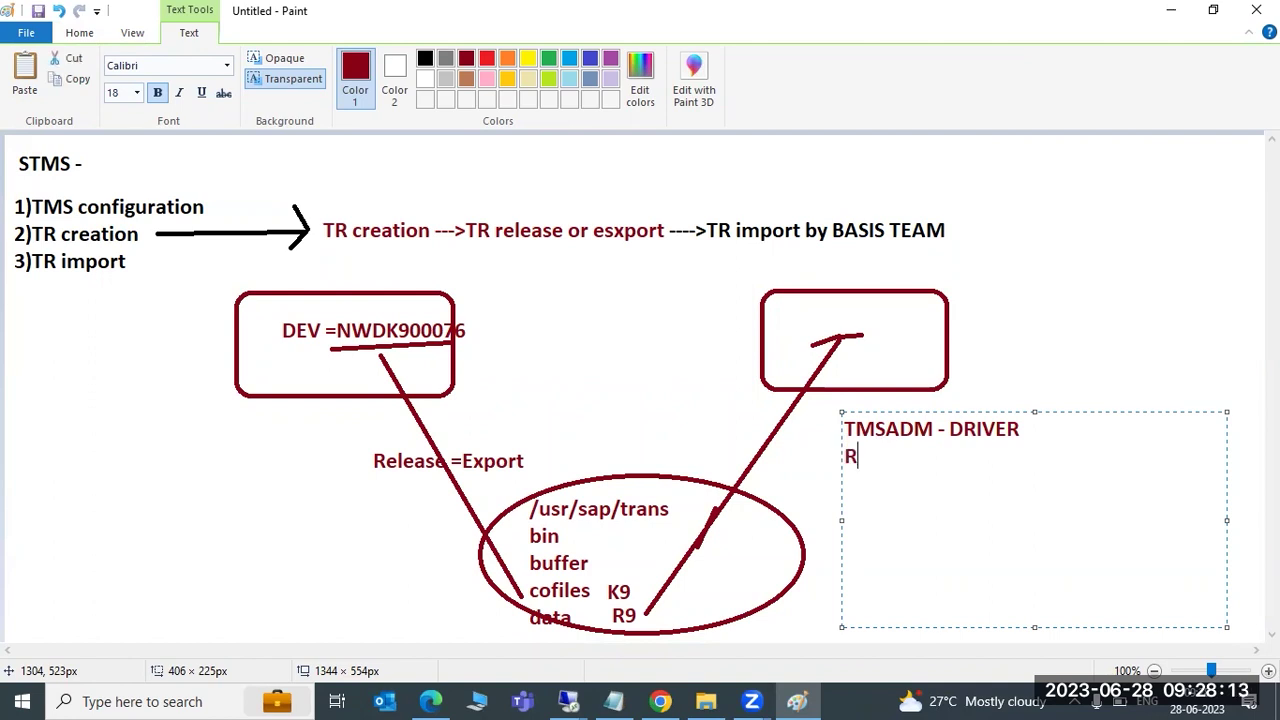
key("BackSpace")
type("TMSADM")
key("BackSpace")
key("BackSpace")
key("BackSpace")
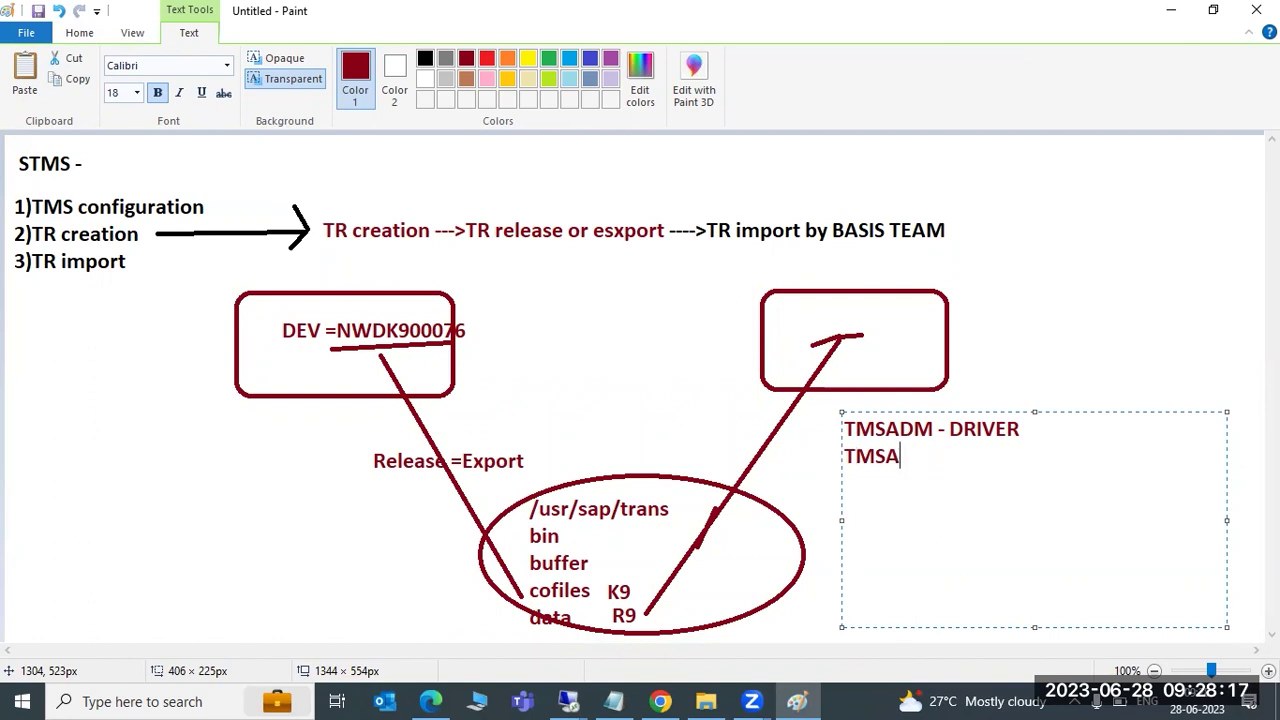
type("* - ROAD")
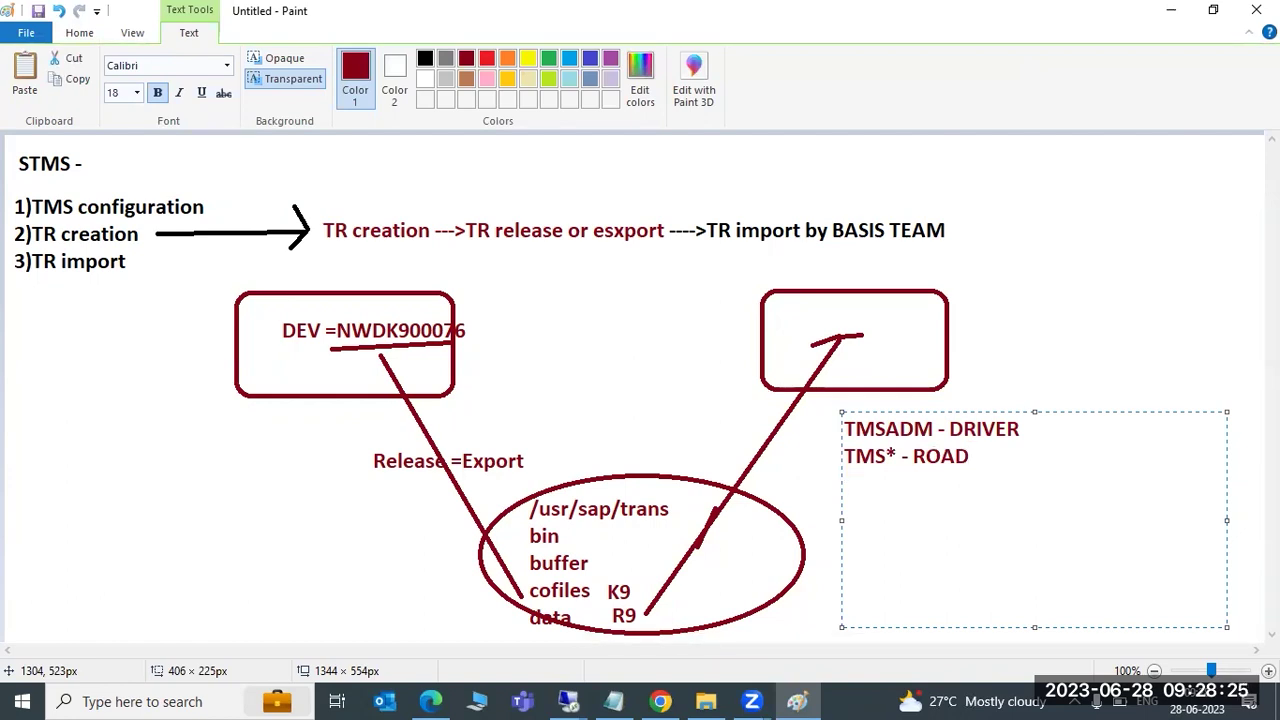
key("Return")
type("JOB:RDDIMPDP - TRUCT")
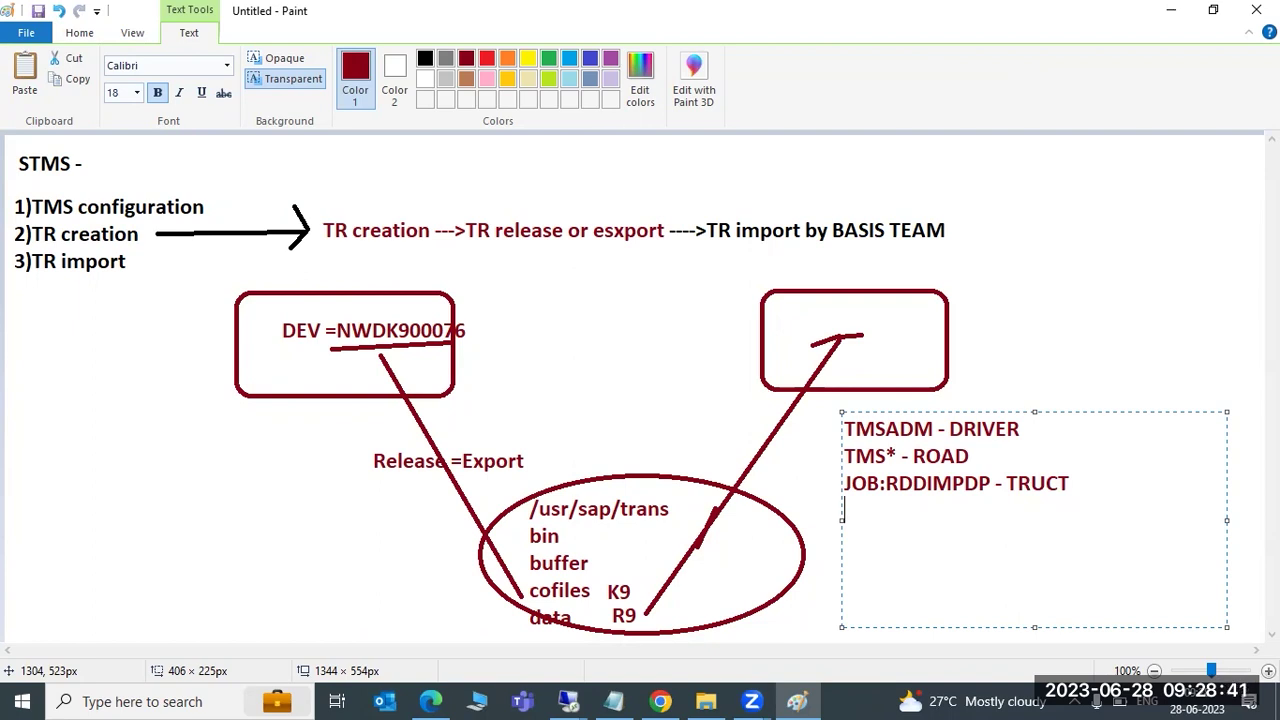
type("BTC WP - FUEL")
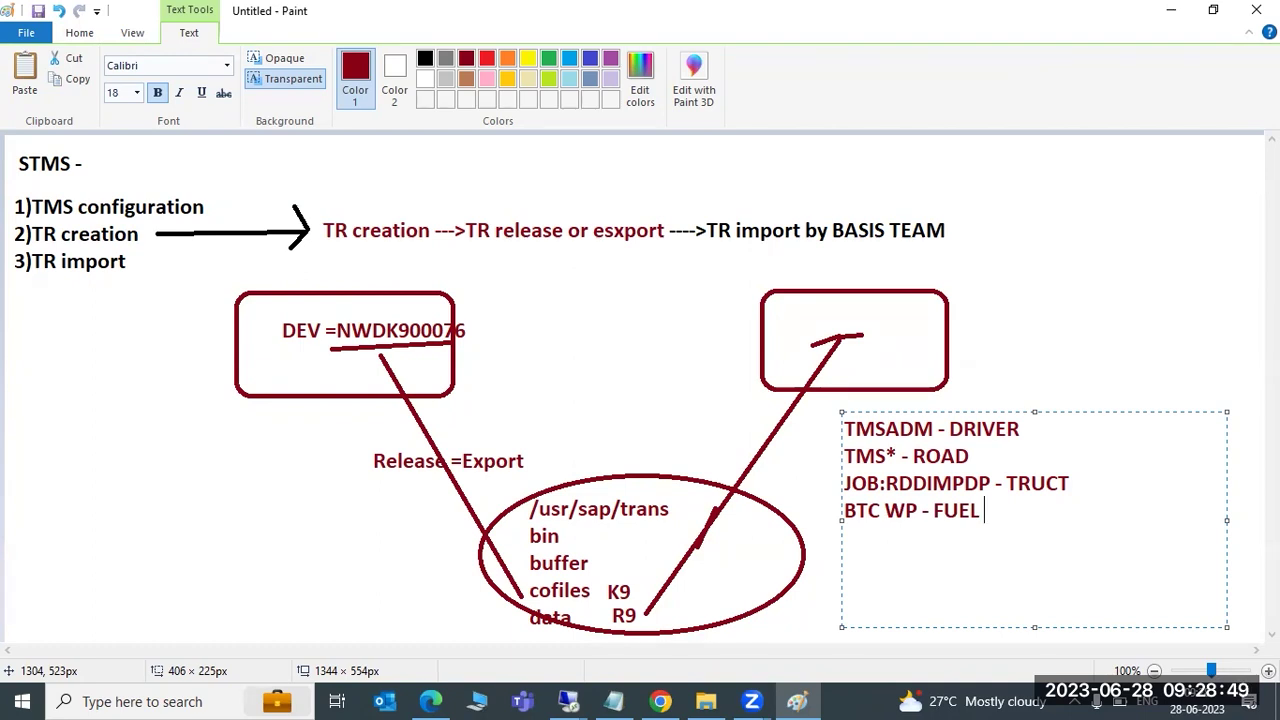
type("00")
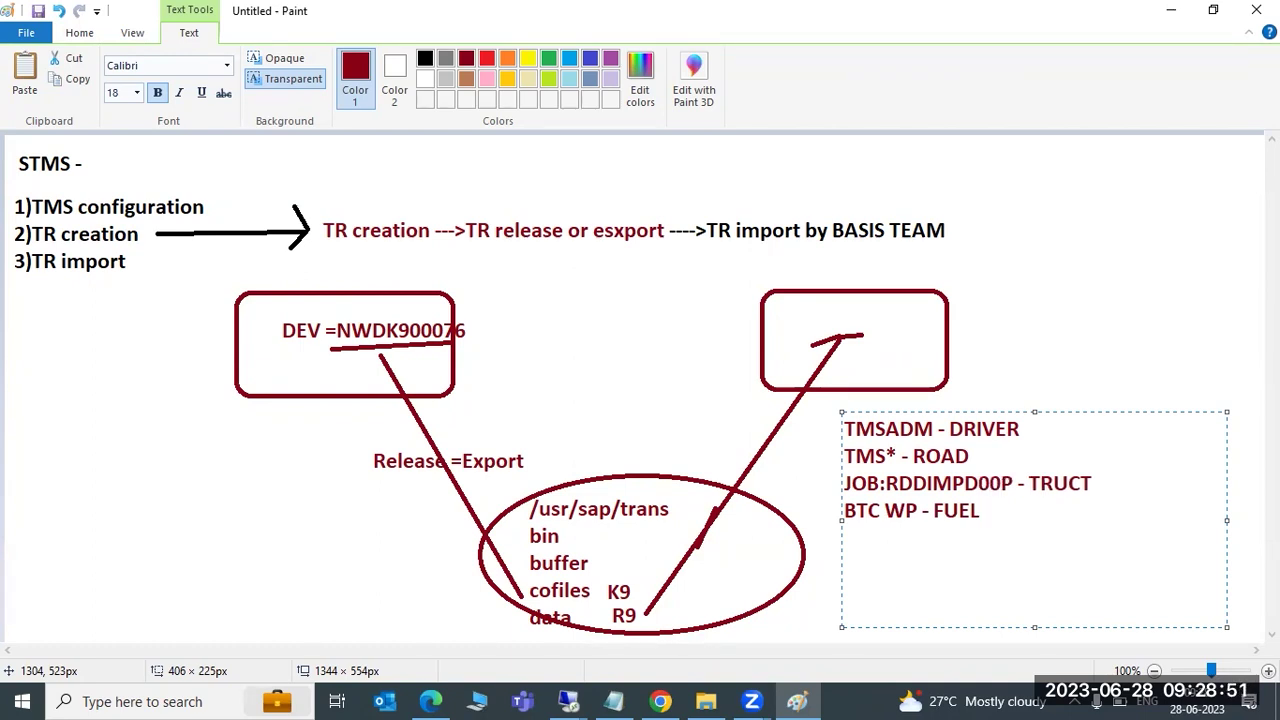
key("BackSpace")
key("BackSpace")
Change TRUCT to TRUCK, then select the JOB and BTC lines of the list
left_click(991, 483)
left_click(1042, 483)
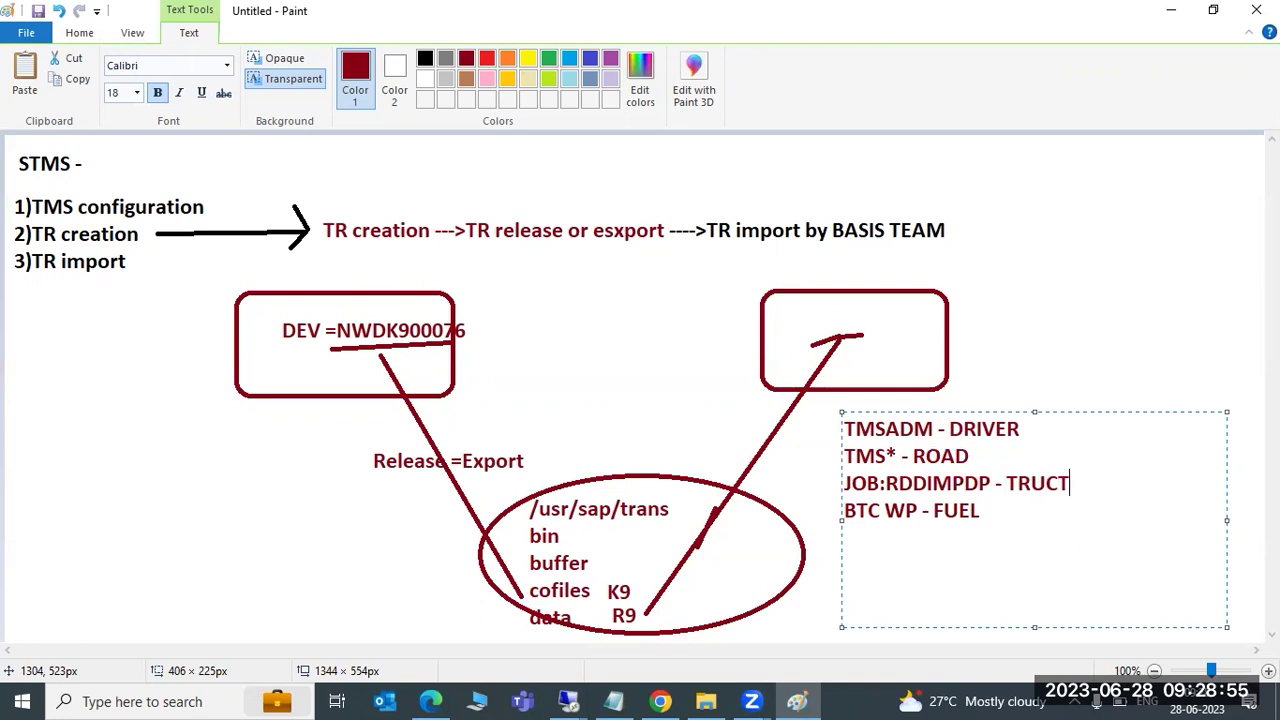
key("BackSpace")
type("K")
left_click_drag(982, 521, 838, 420)
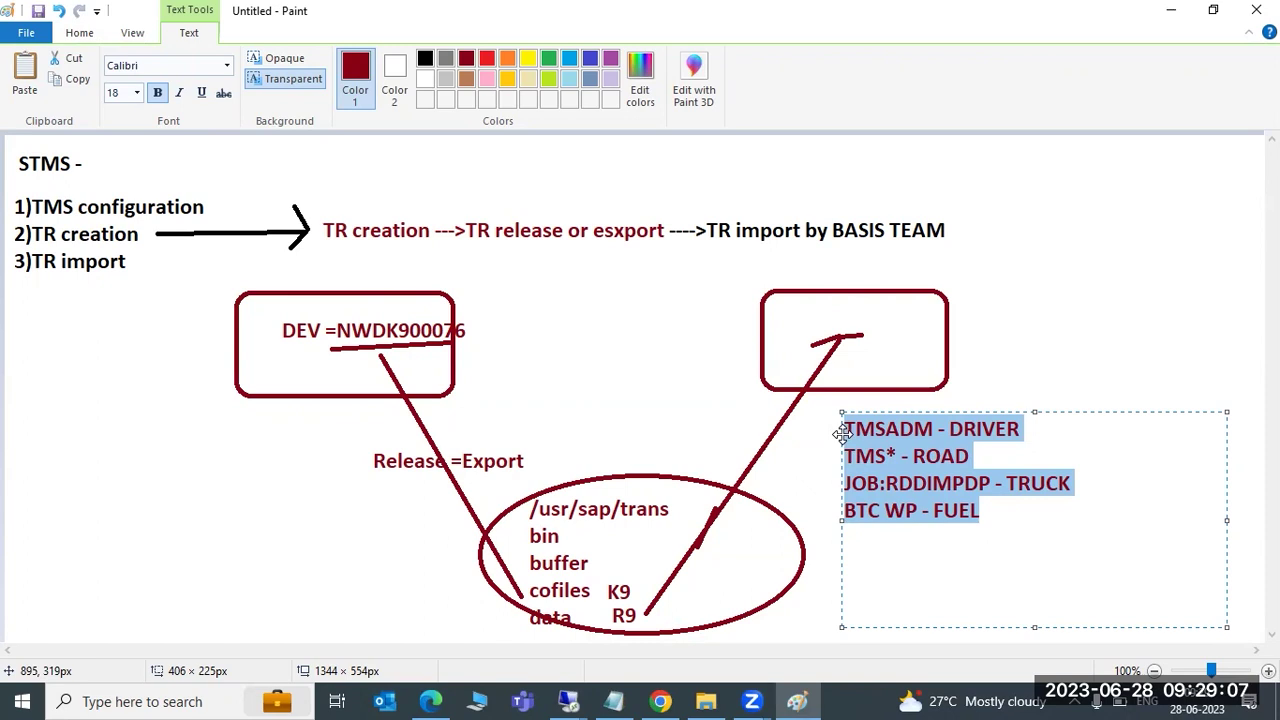
left_click(864, 456)
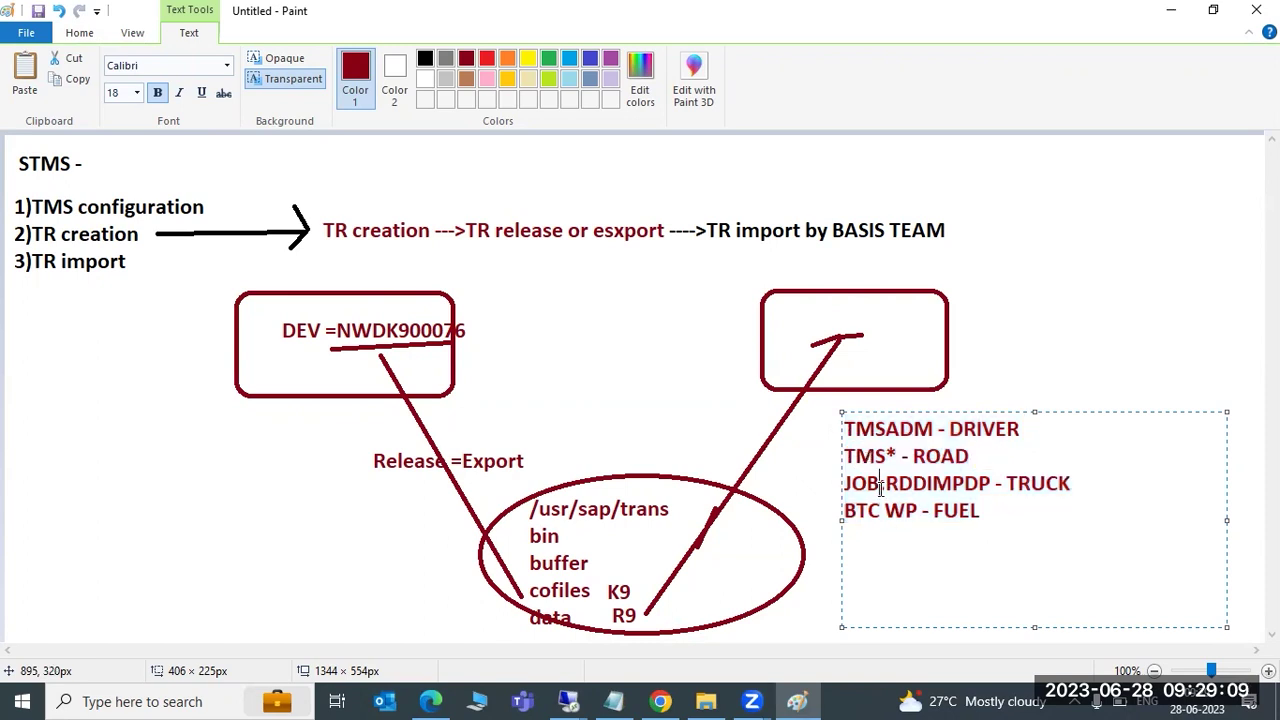
left_click_drag(993, 513, 849, 429)
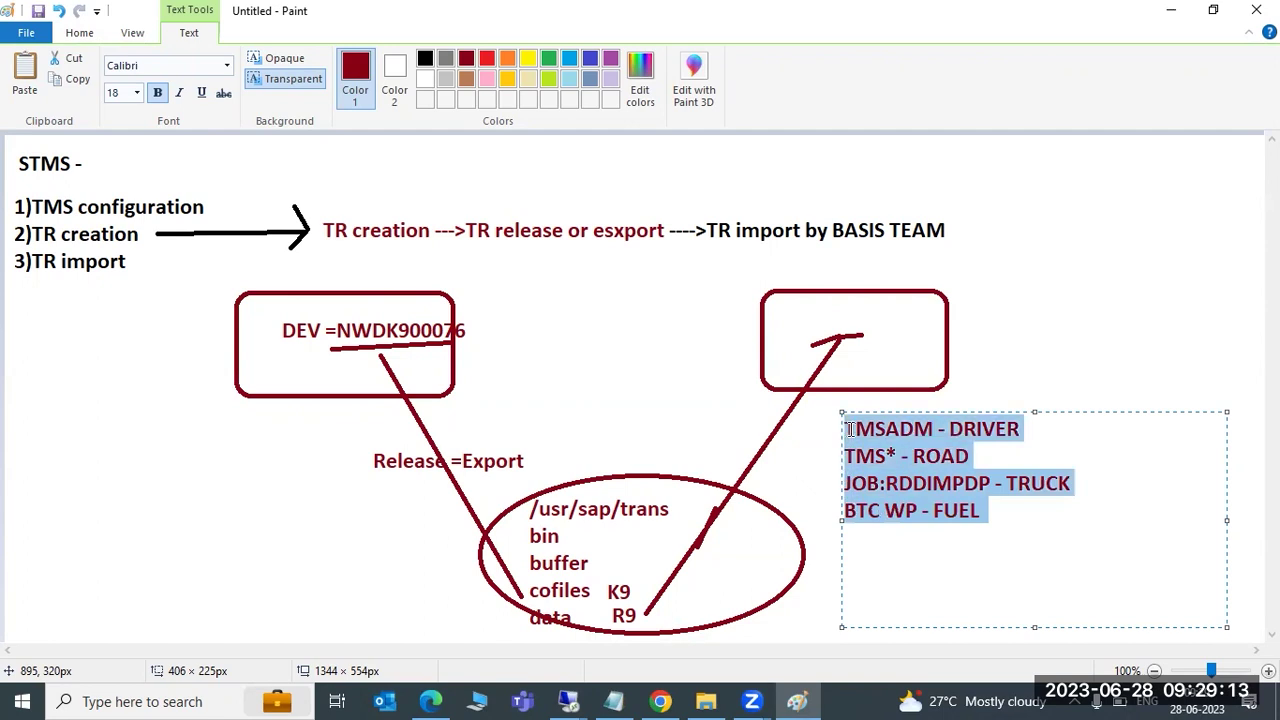
left_click(568, 701)
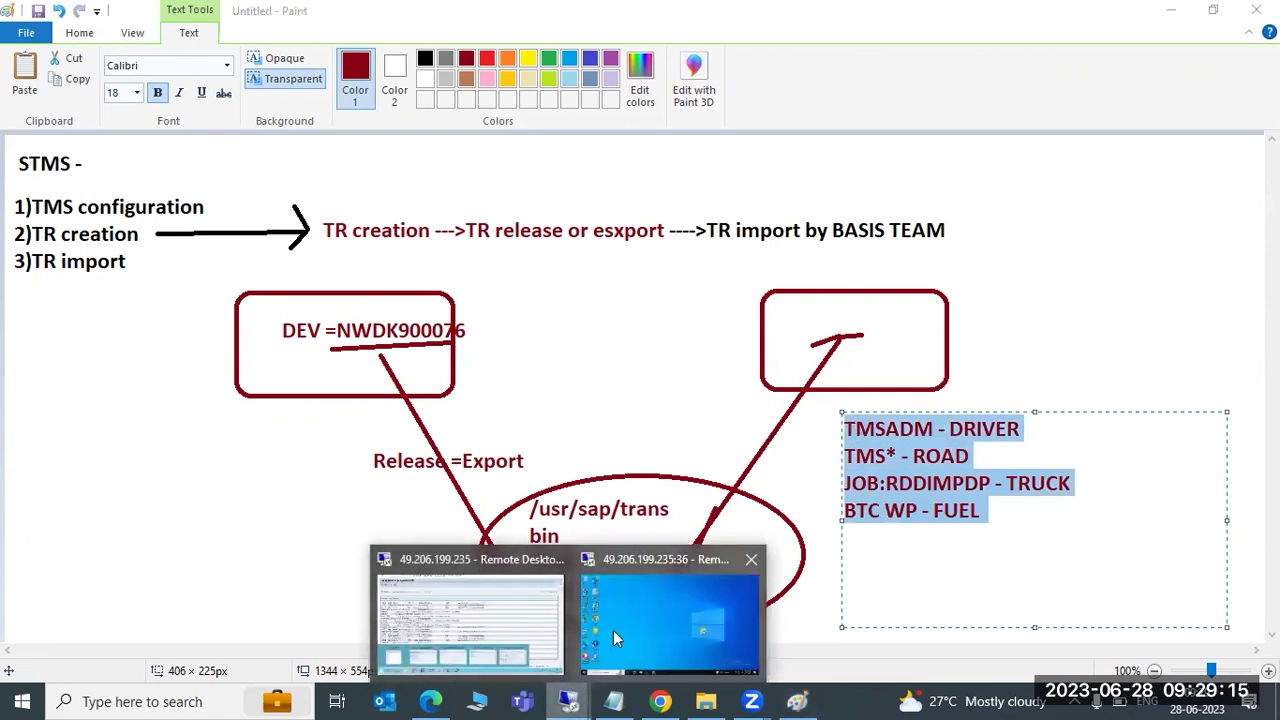
Cancel the NWDK900076 Start import prompt with Stop Transaction, then return to the Paint diagram
left_click(506, 602)
left_click(324, 603)
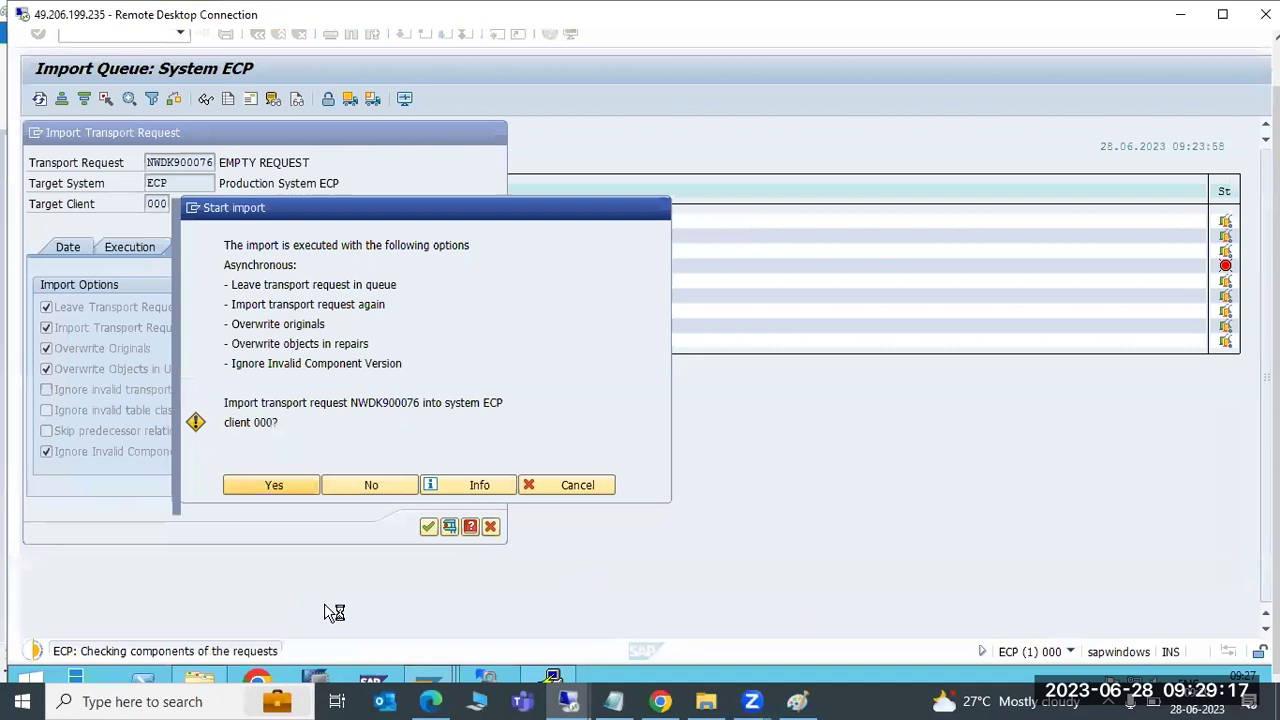
left_click(193, 208)
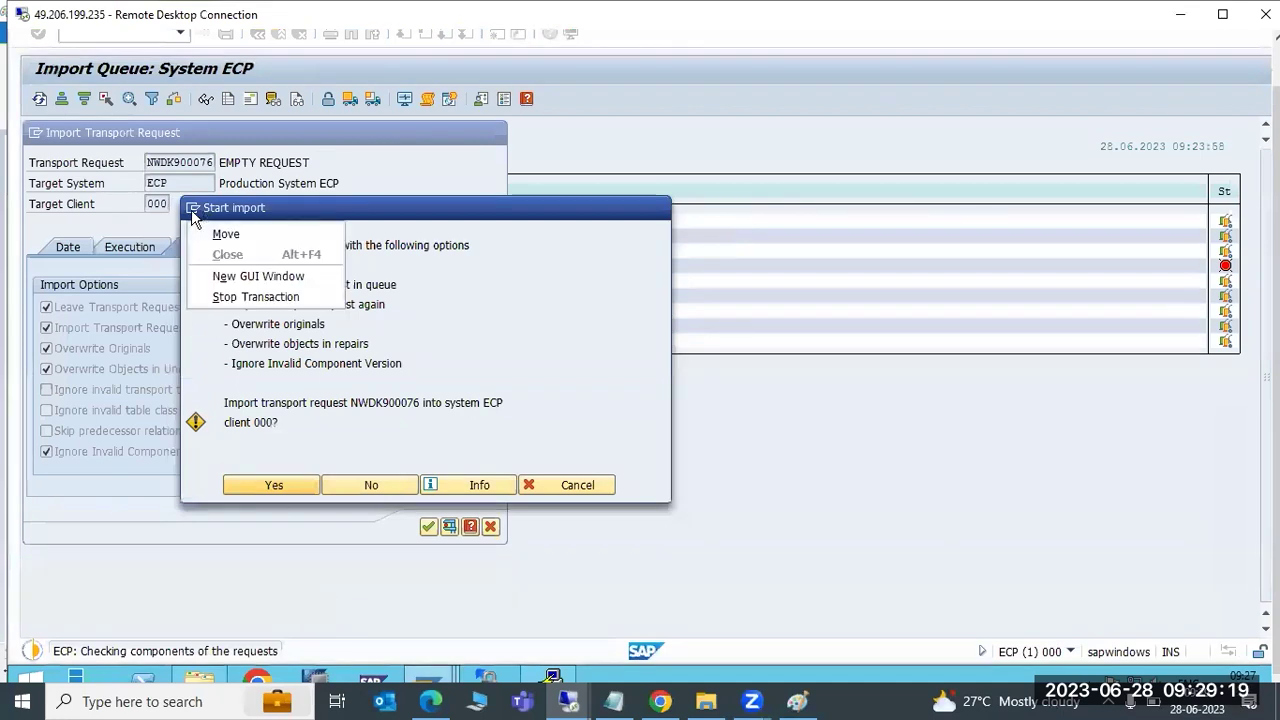
left_click(234, 296)
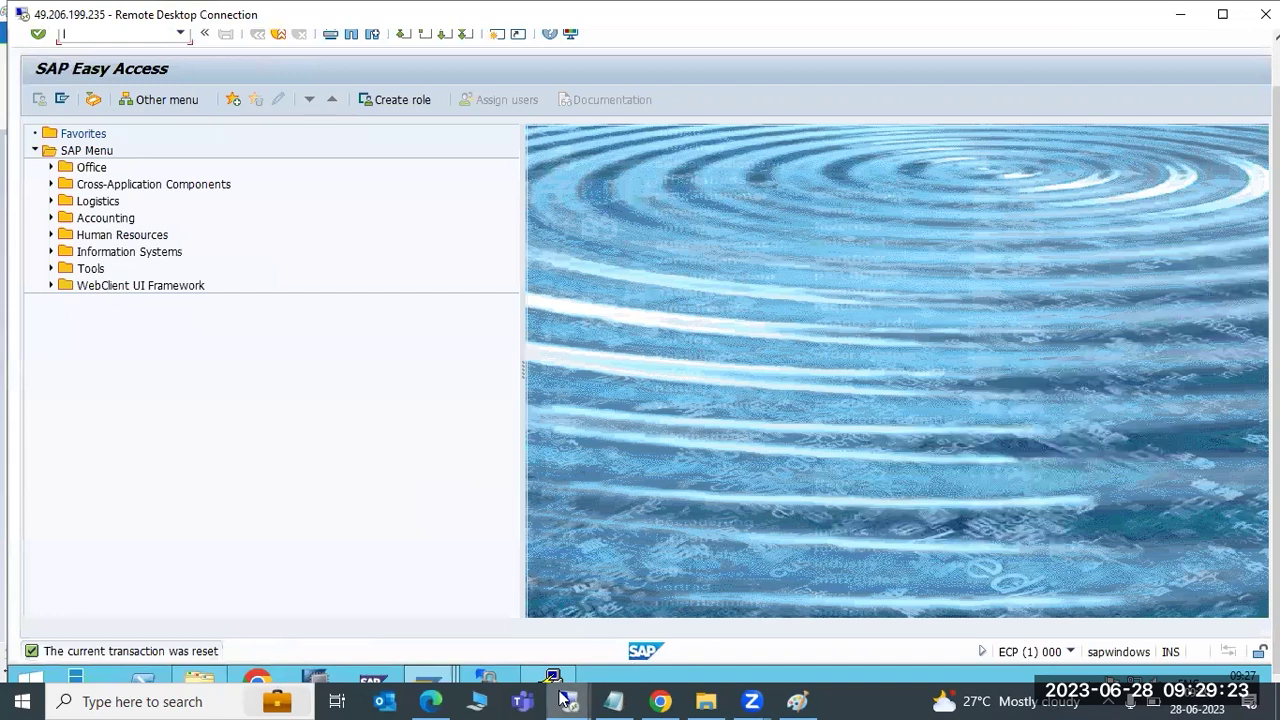
left_click(797, 701)
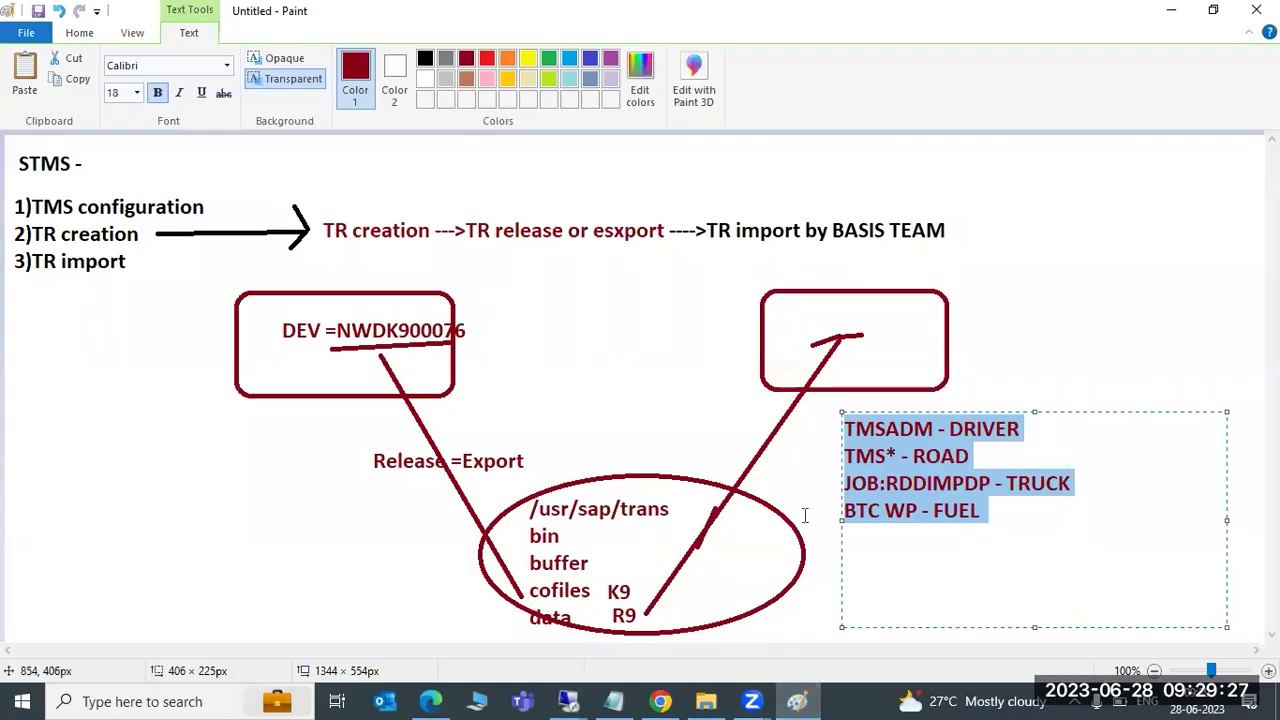
Highlight parts of DRIVER, ROAD, JOB:RDDIMPDP and BTC WP in the list while explaining them
left_click(984, 456)
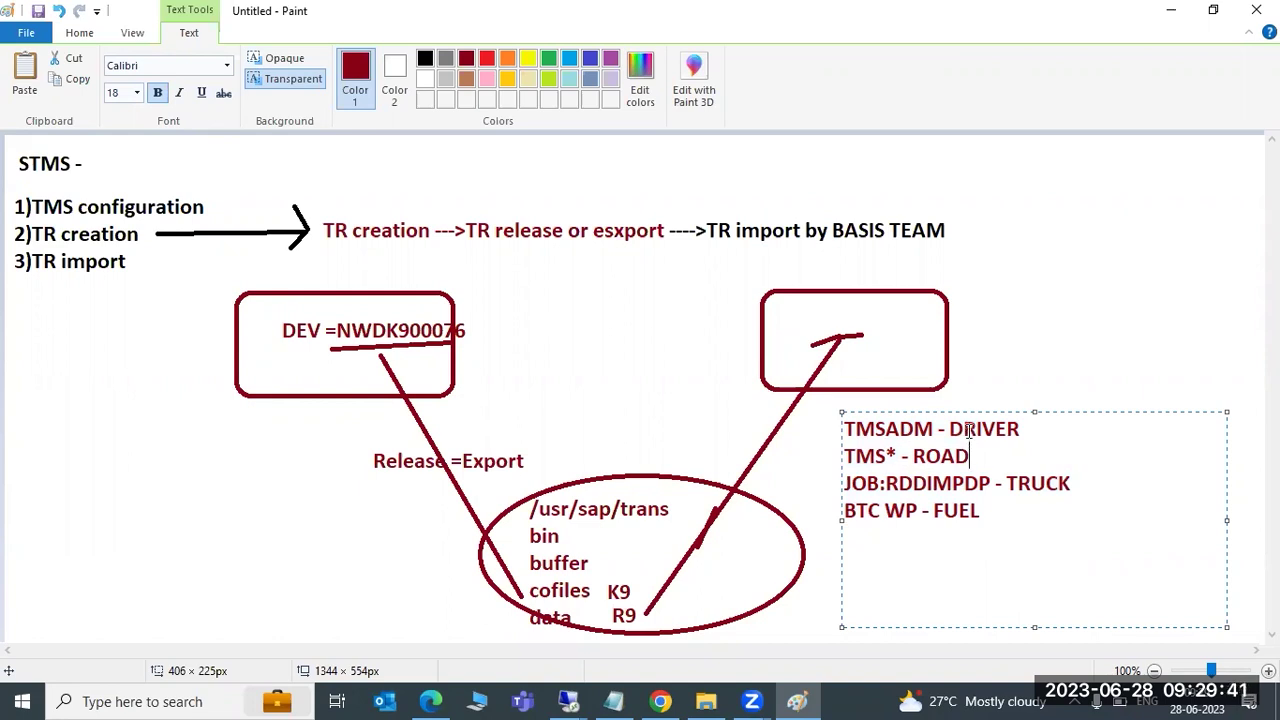
left_click_drag(926, 456, 905, 509)
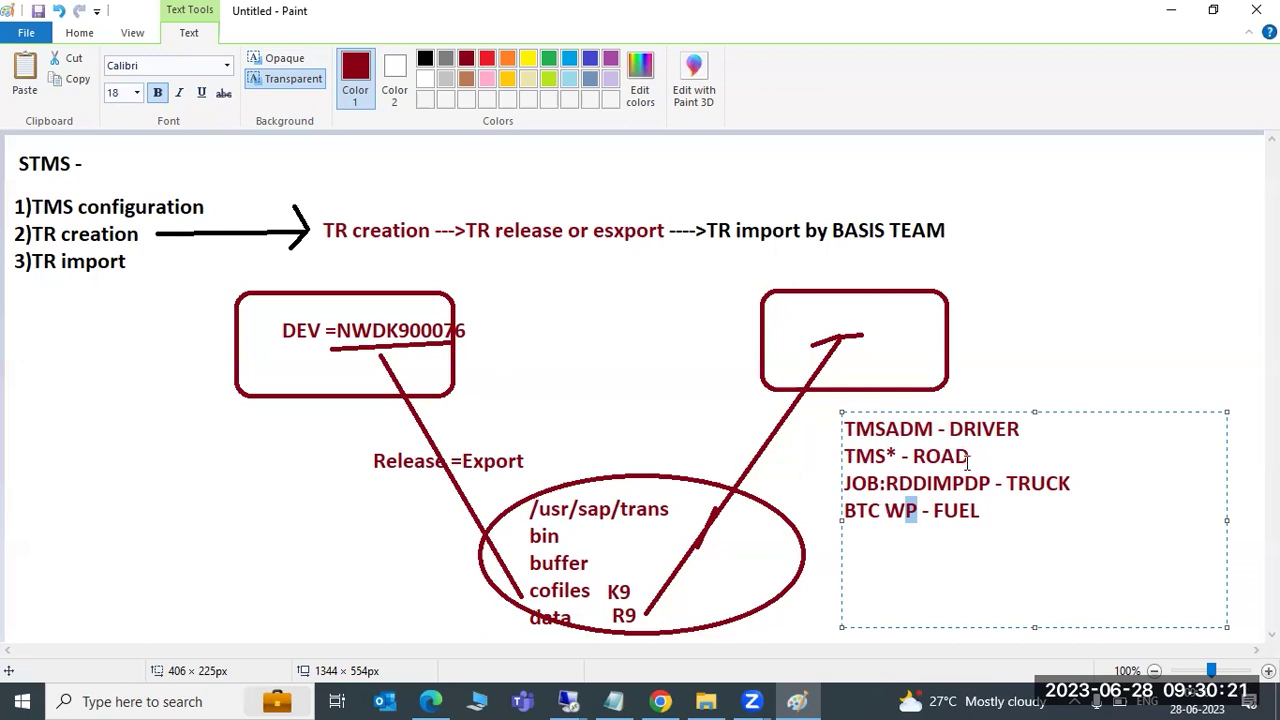
left_click_drag(984, 511, 845, 432)
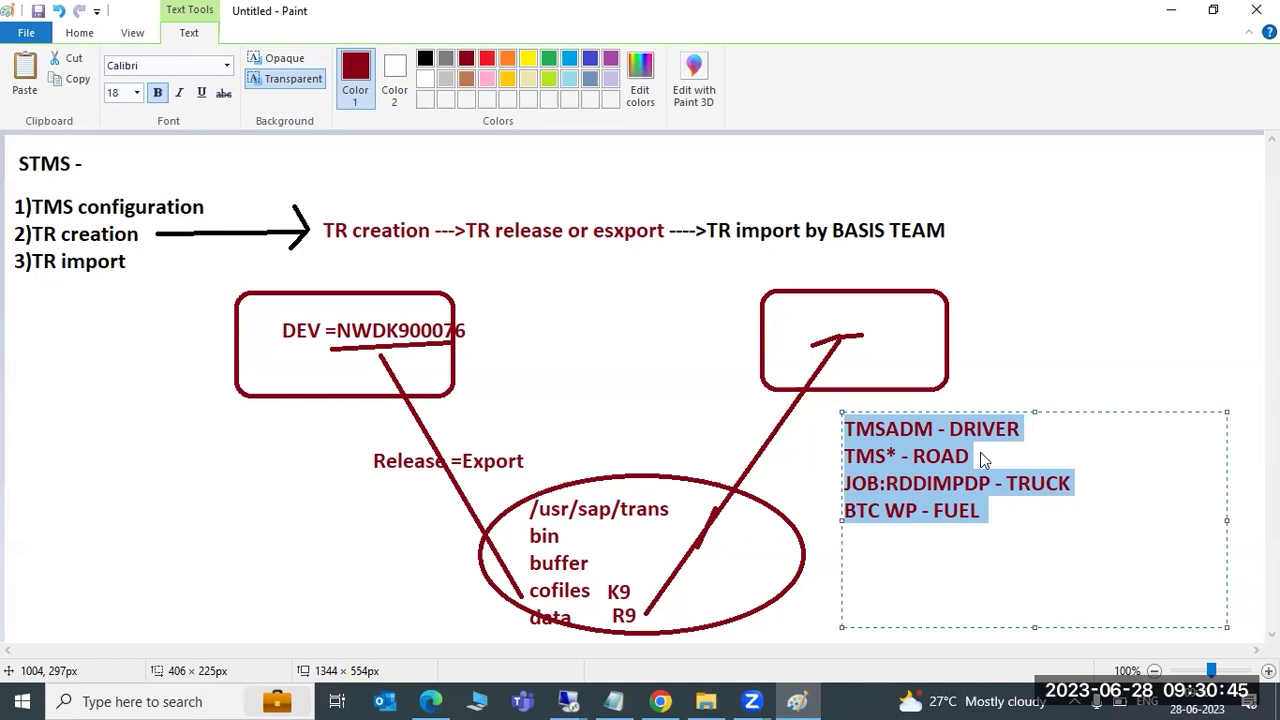
left_click(978, 459)
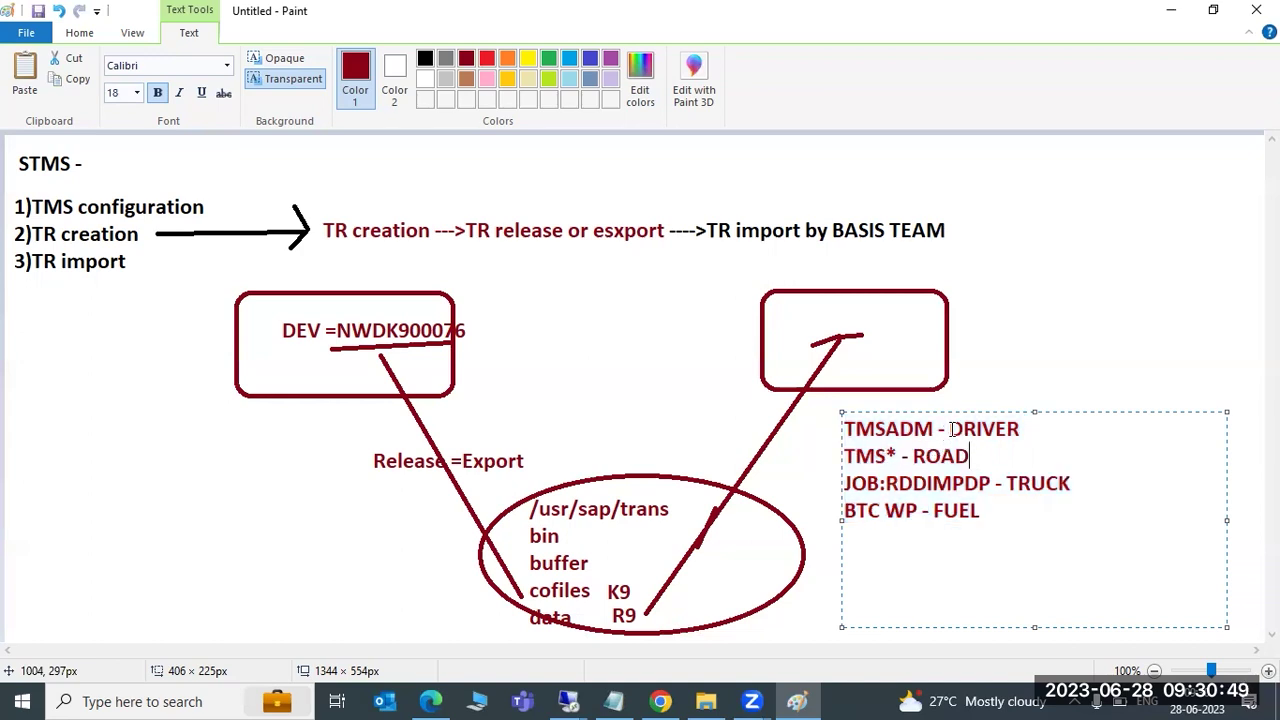
left_click_drag(949, 428, 979, 429)
left_click_drag(912, 457, 941, 458)
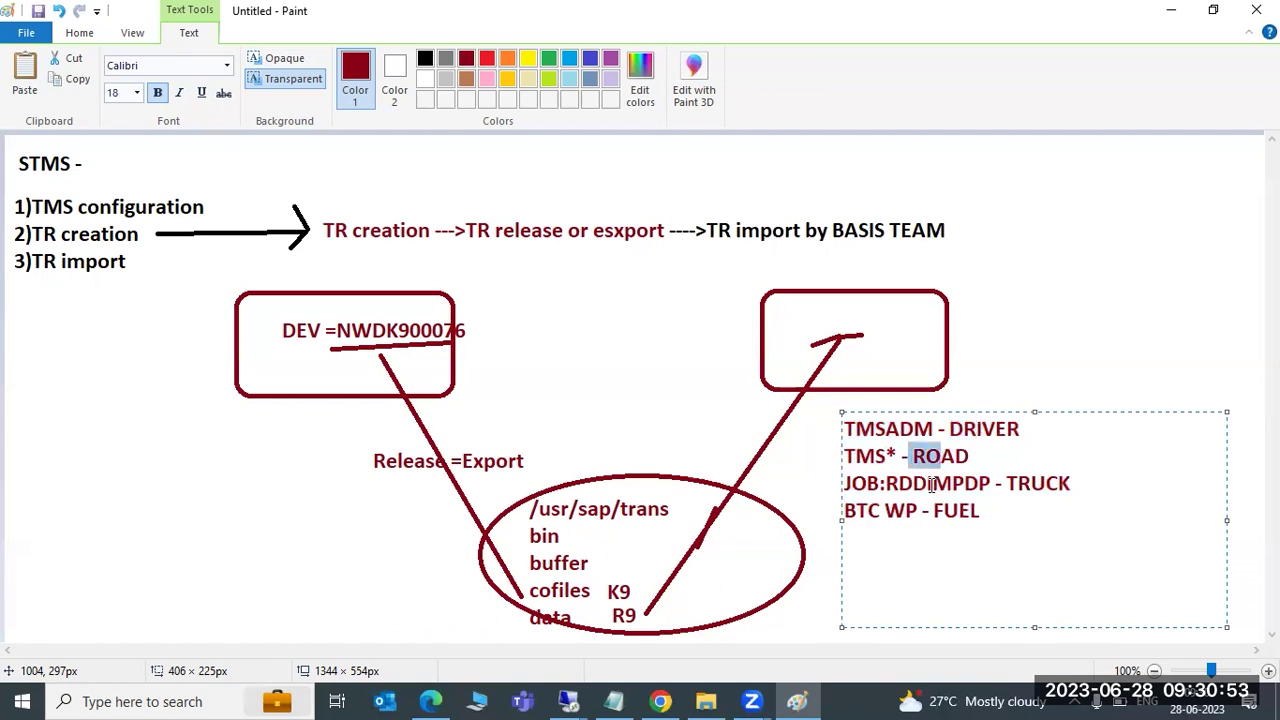
left_click_drag(928, 484, 948, 487)
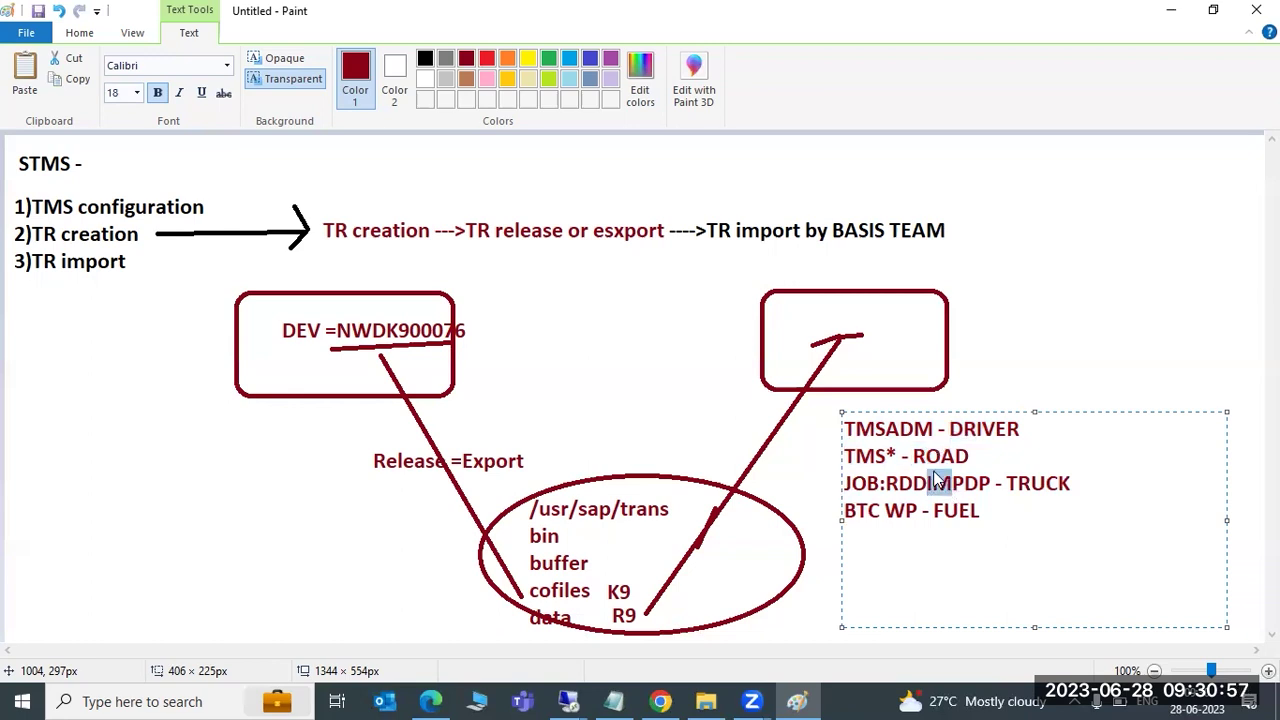
left_click_drag(867, 511, 902, 511)
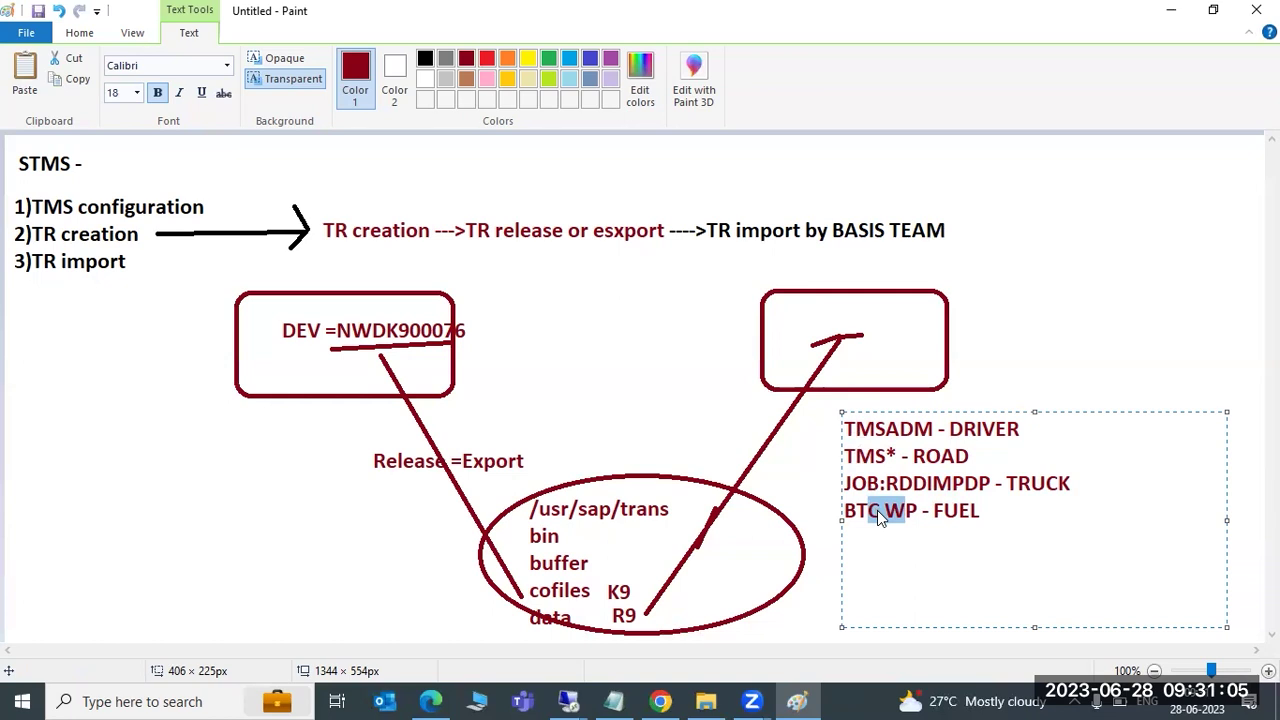
left_click_drag(914, 484, 946, 487)
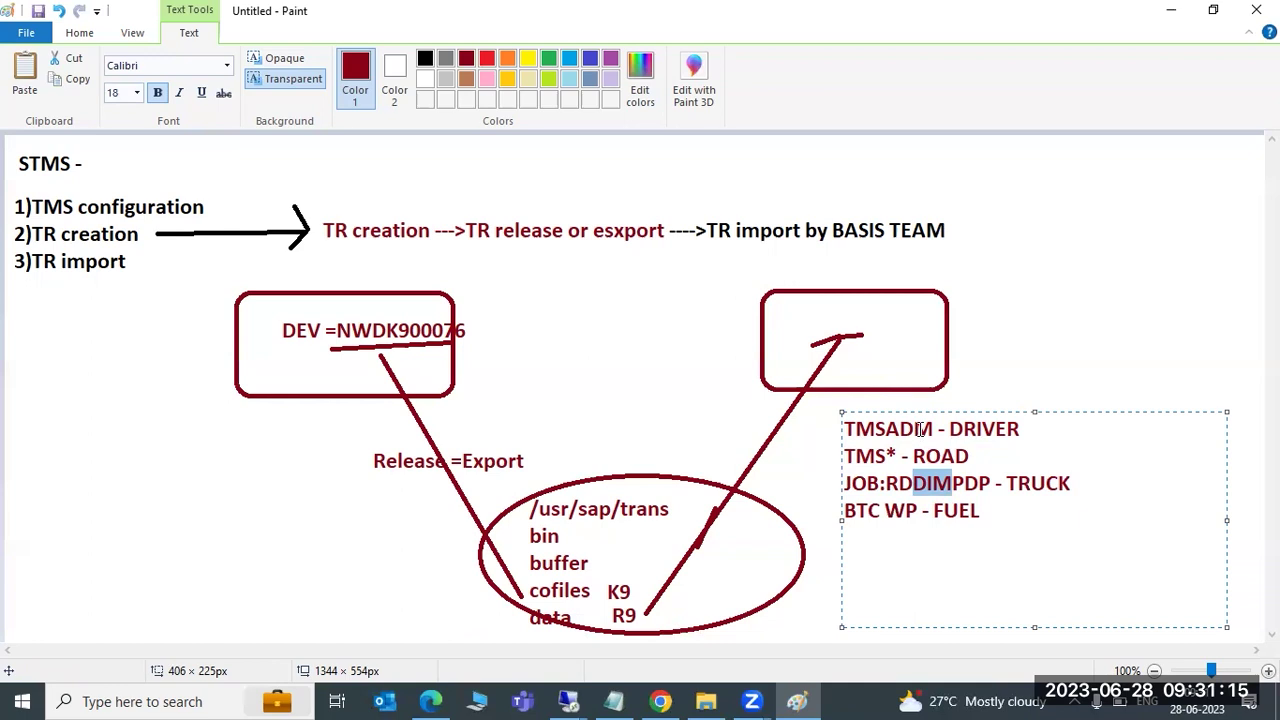
left_click_drag(914, 429, 933, 430)
left_click_drag(912, 485, 914, 515)
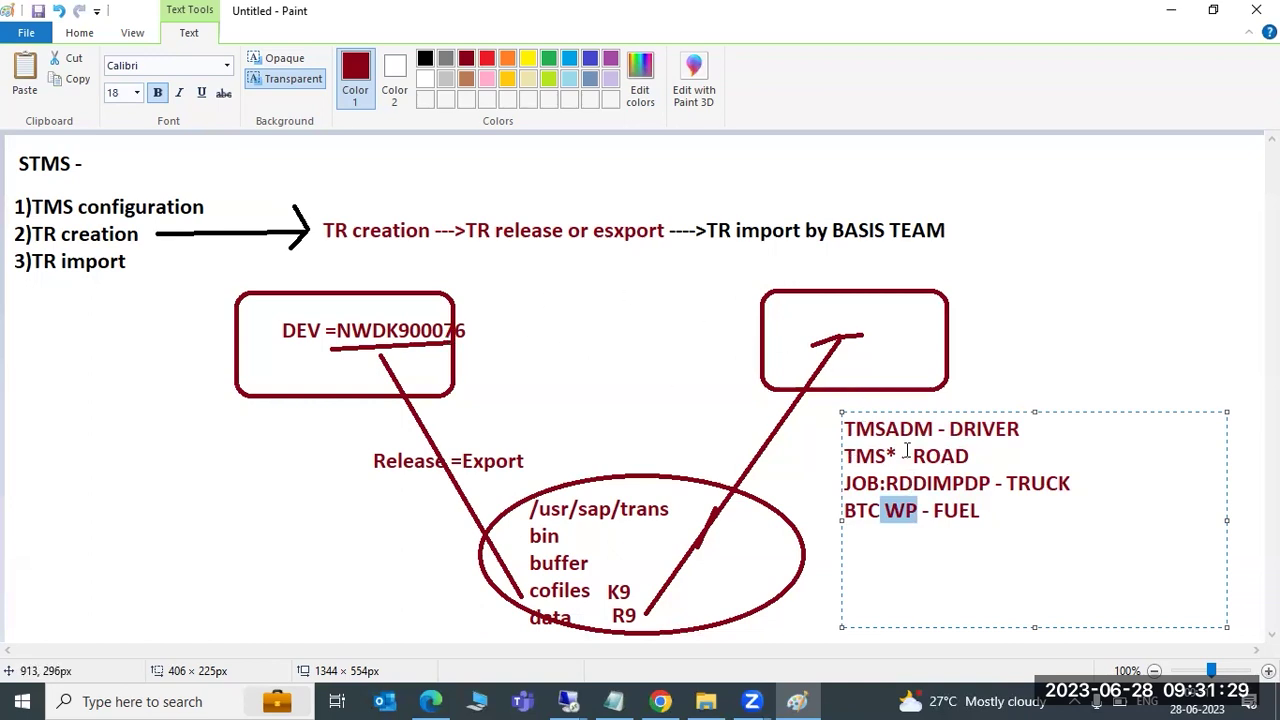
Select the JOB and BTC lines, then start a new text area at the canvas's upper right
left_click_drag(988, 510, 848, 452)
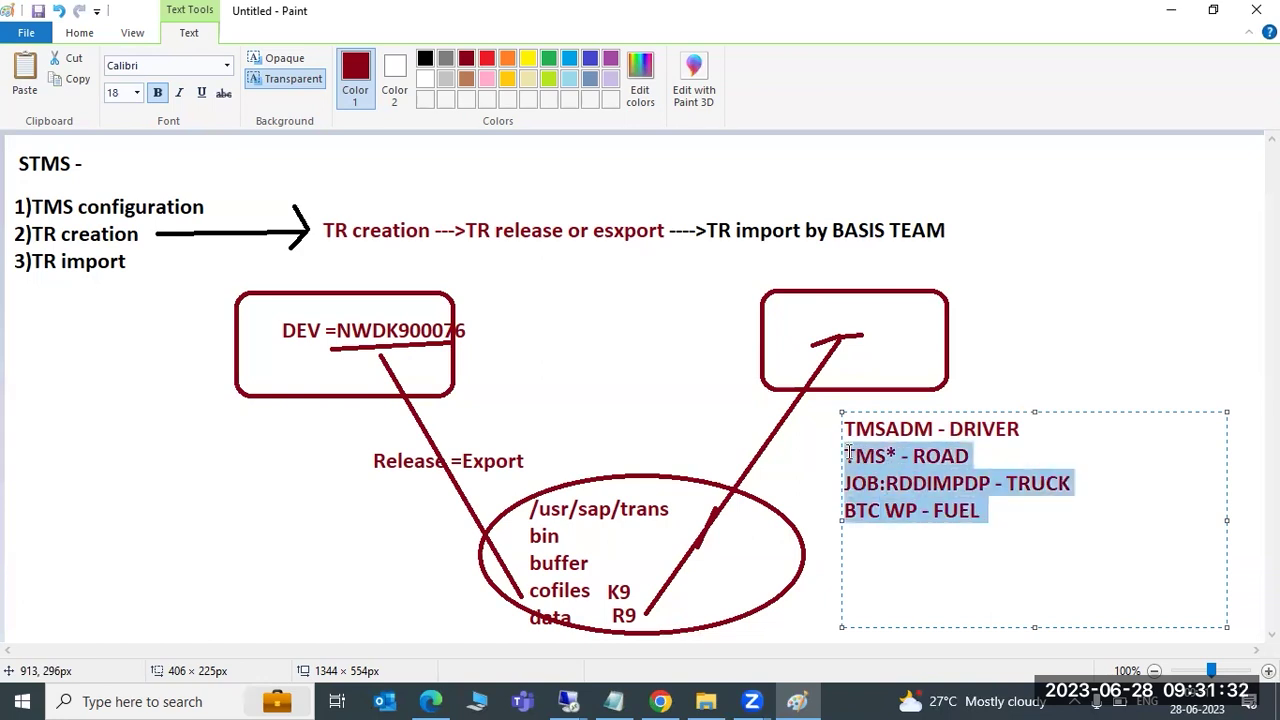
left_click(921, 428)
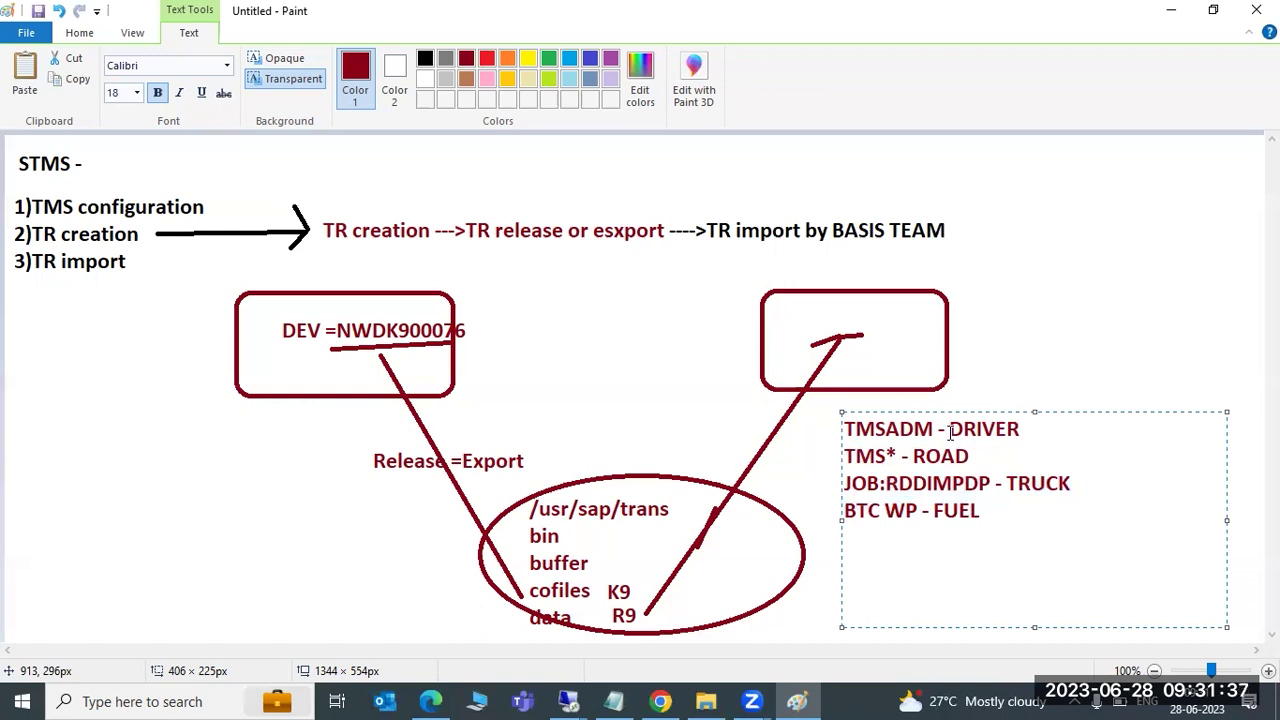
left_click_drag(988, 510, 845, 432)
left_click_drag(1013, 187, 1223, 360)
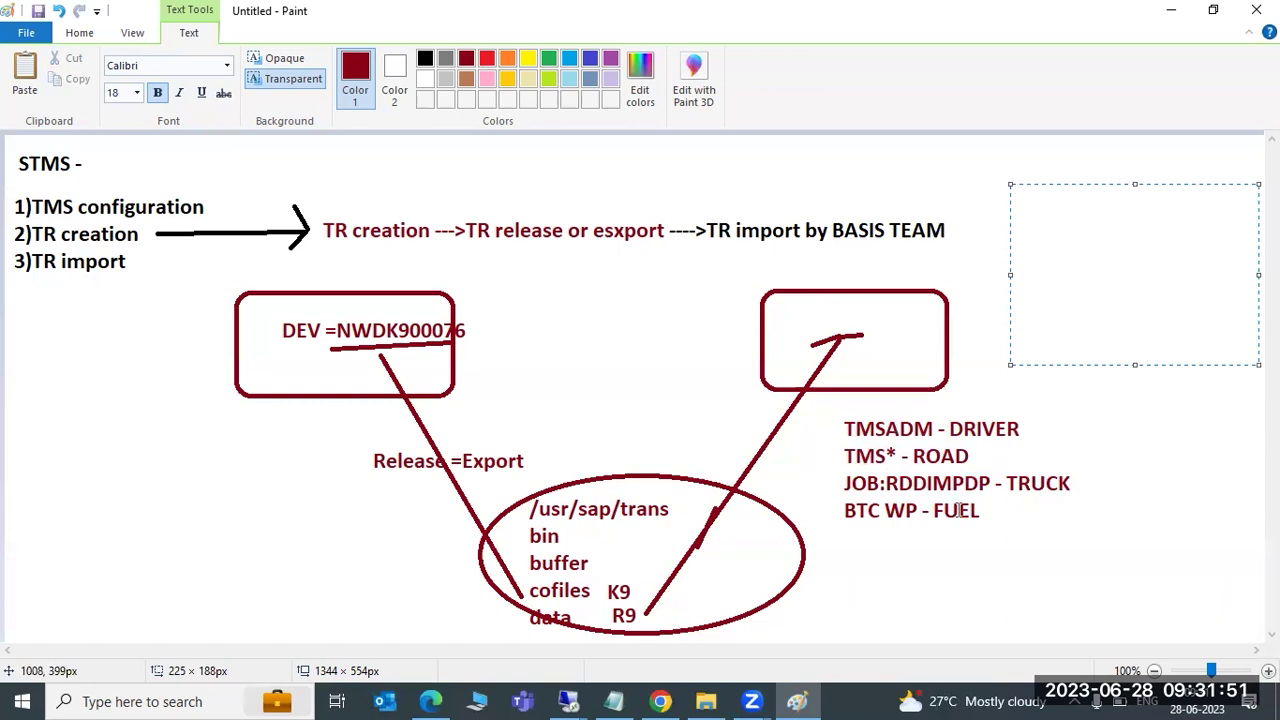
left_click_drag(893, 433, 896, 433)
left_click(875, 455)
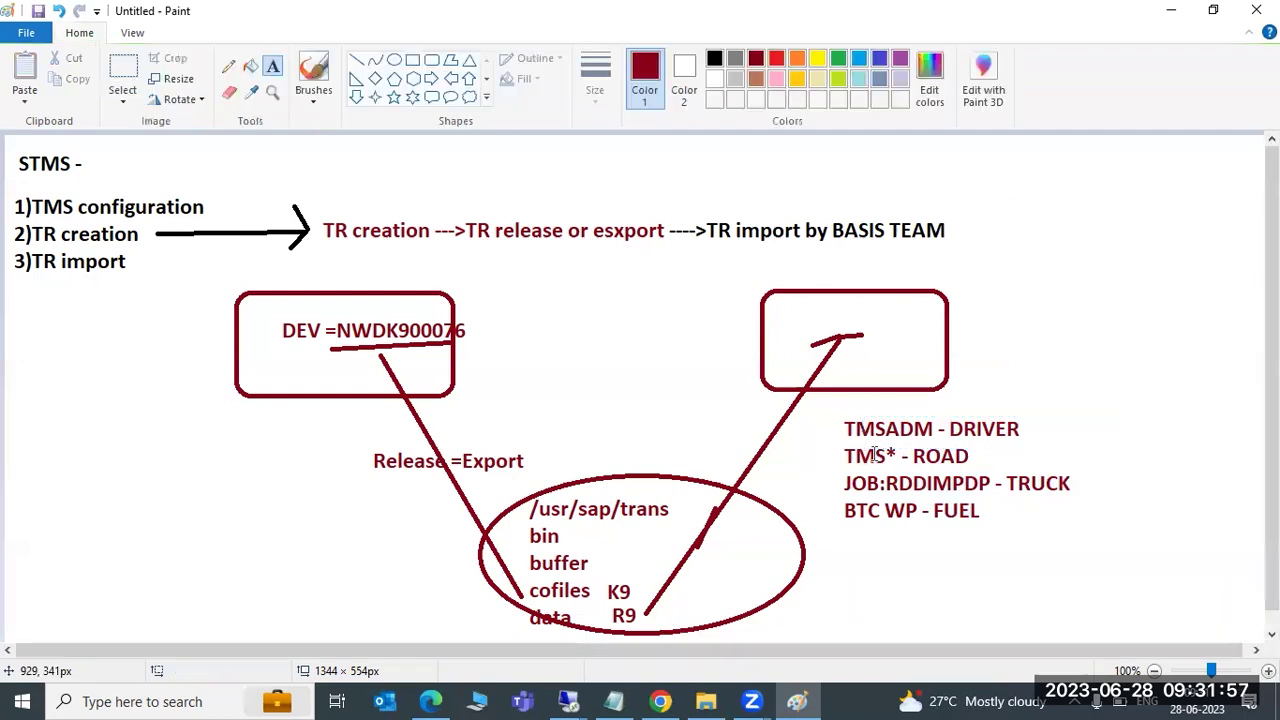
left_click_drag(900, 483, 938, 490)
left_click(858, 518)
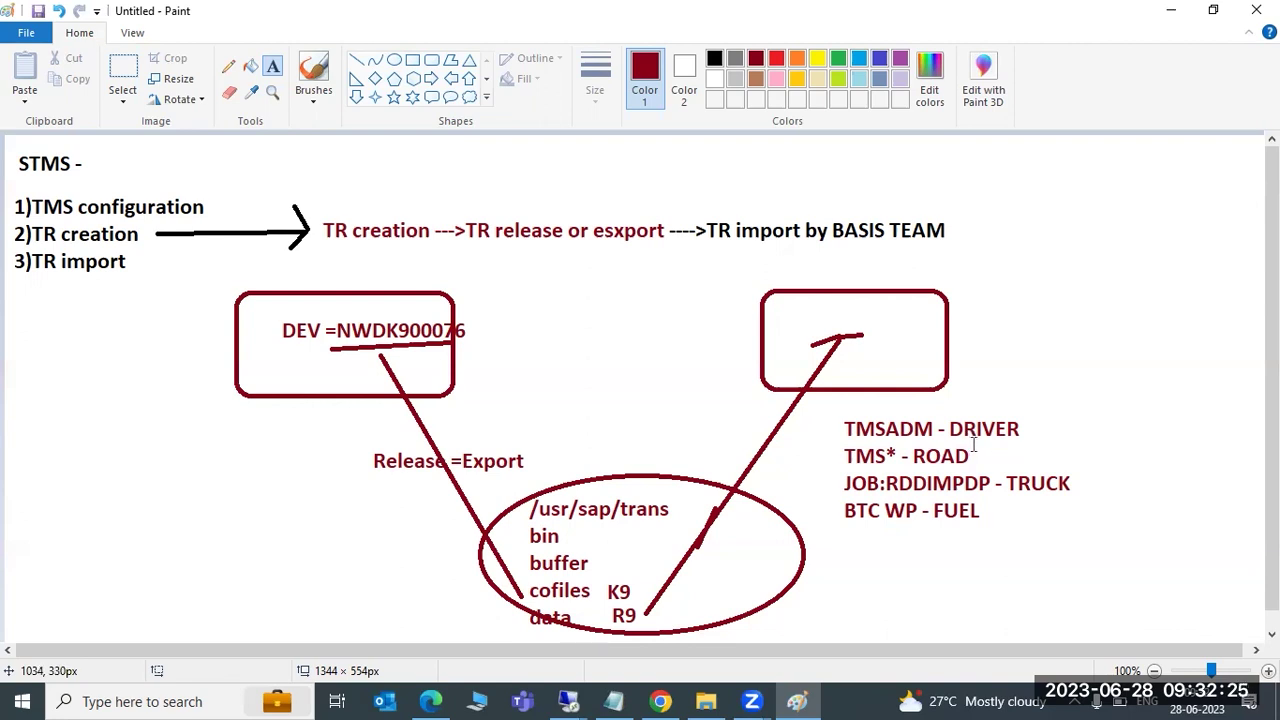
mouse_move(588, 677)
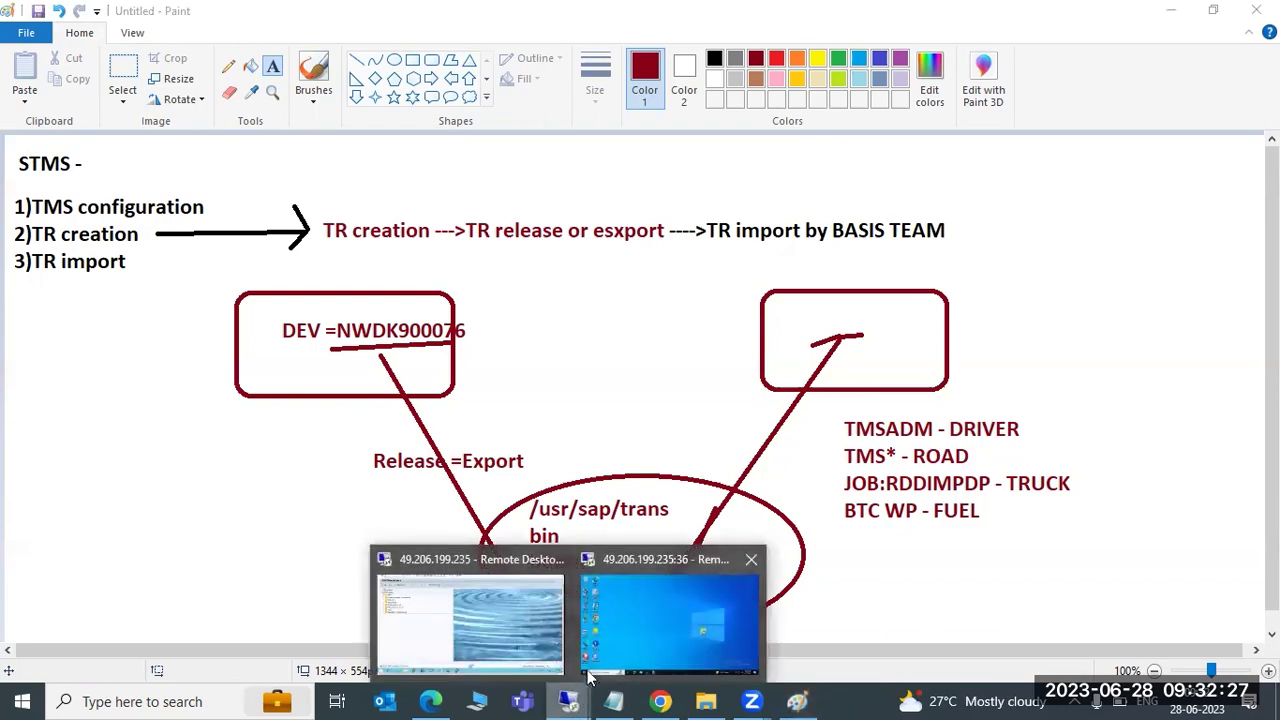
Check NWDK900076 in the Import Queue and Display Request windows, confirming Released status, then return to Paint
left_click(529, 613)
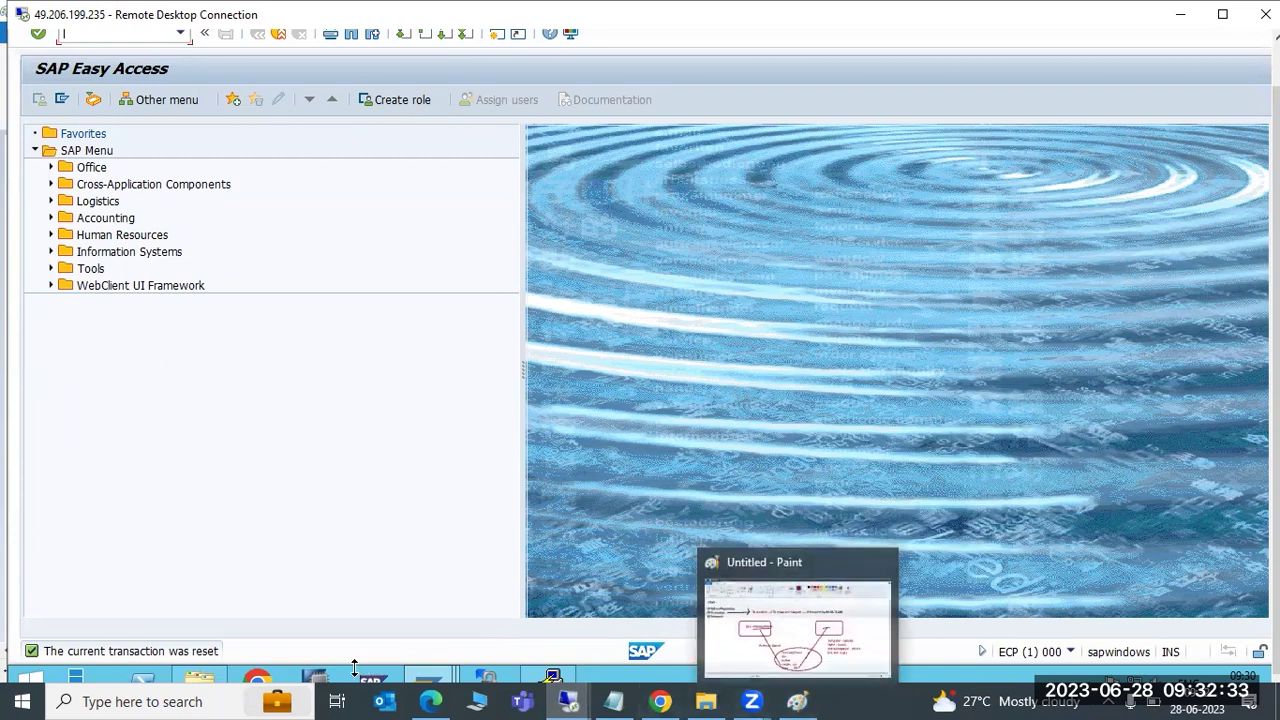
mouse_move(430, 678)
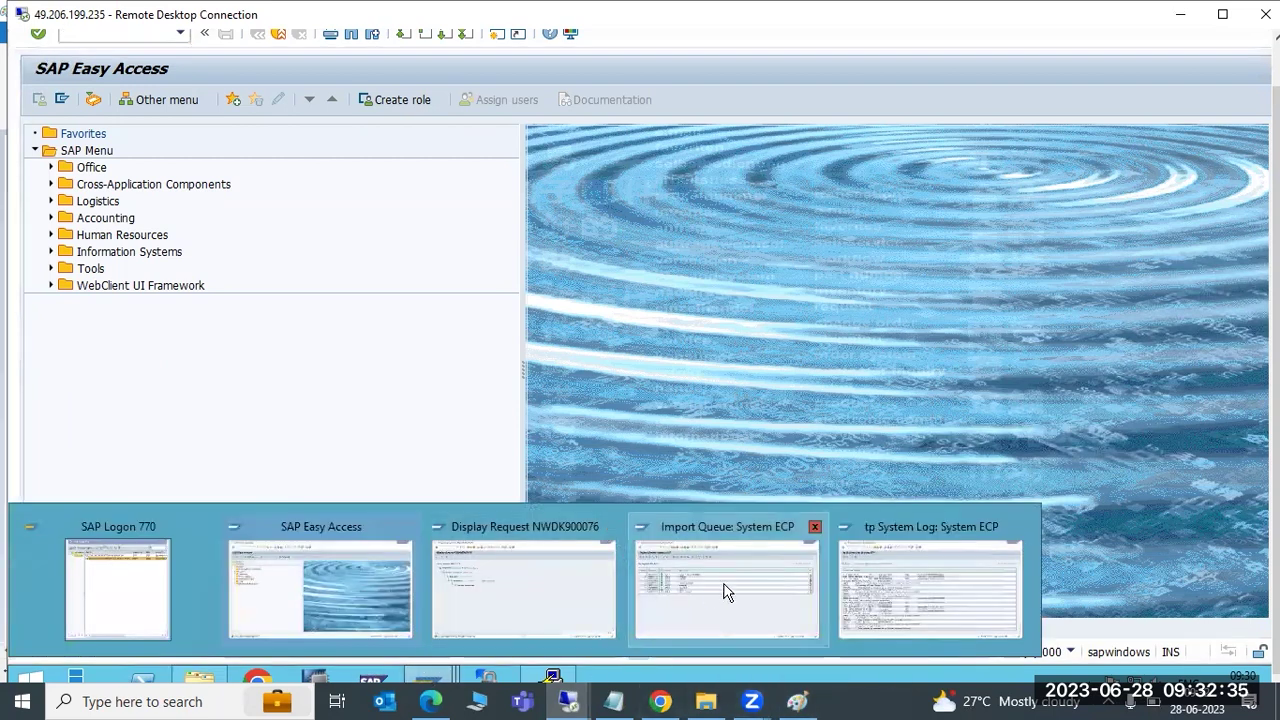
left_click(724, 592)
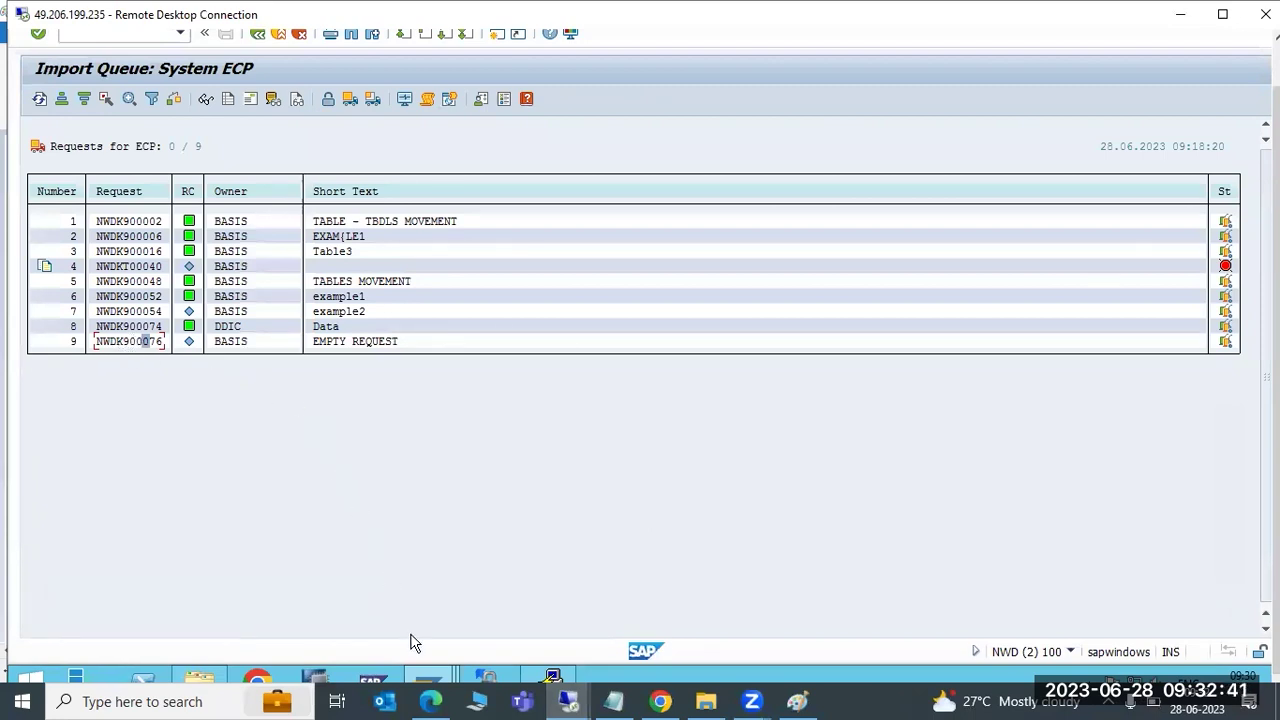
mouse_move(430, 675)
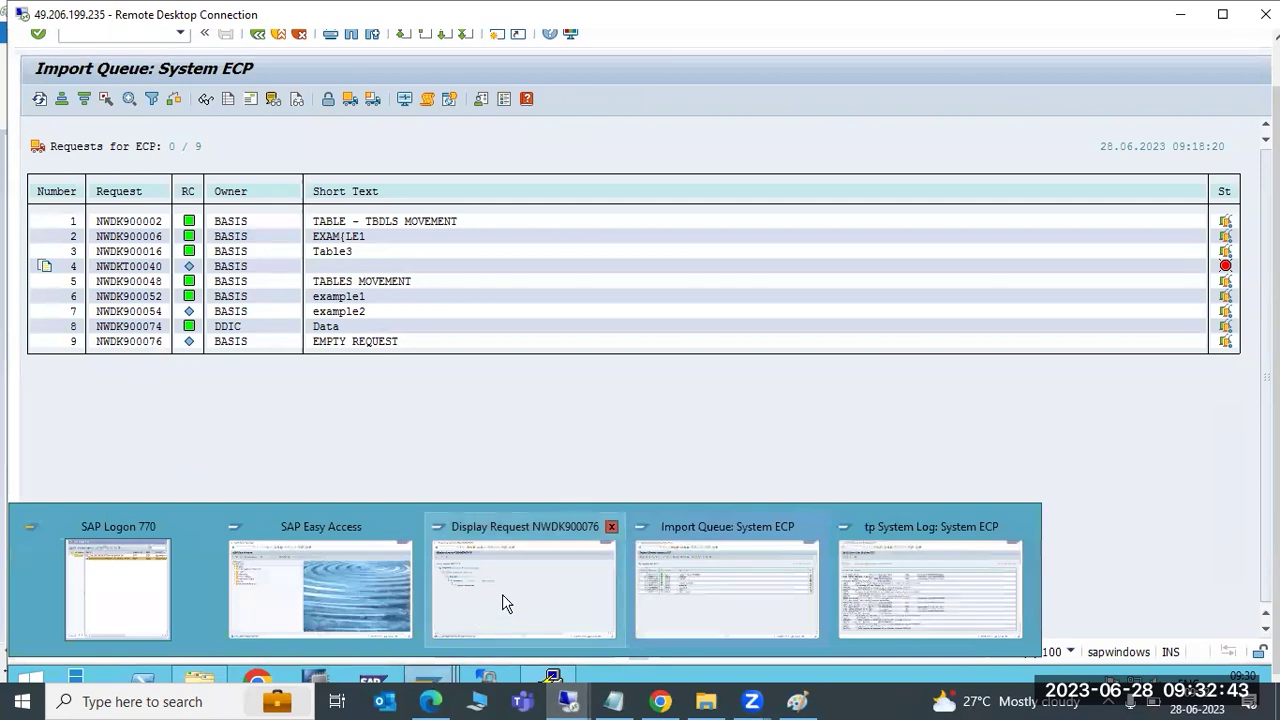
left_click(502, 594)
left_click(157, 240)
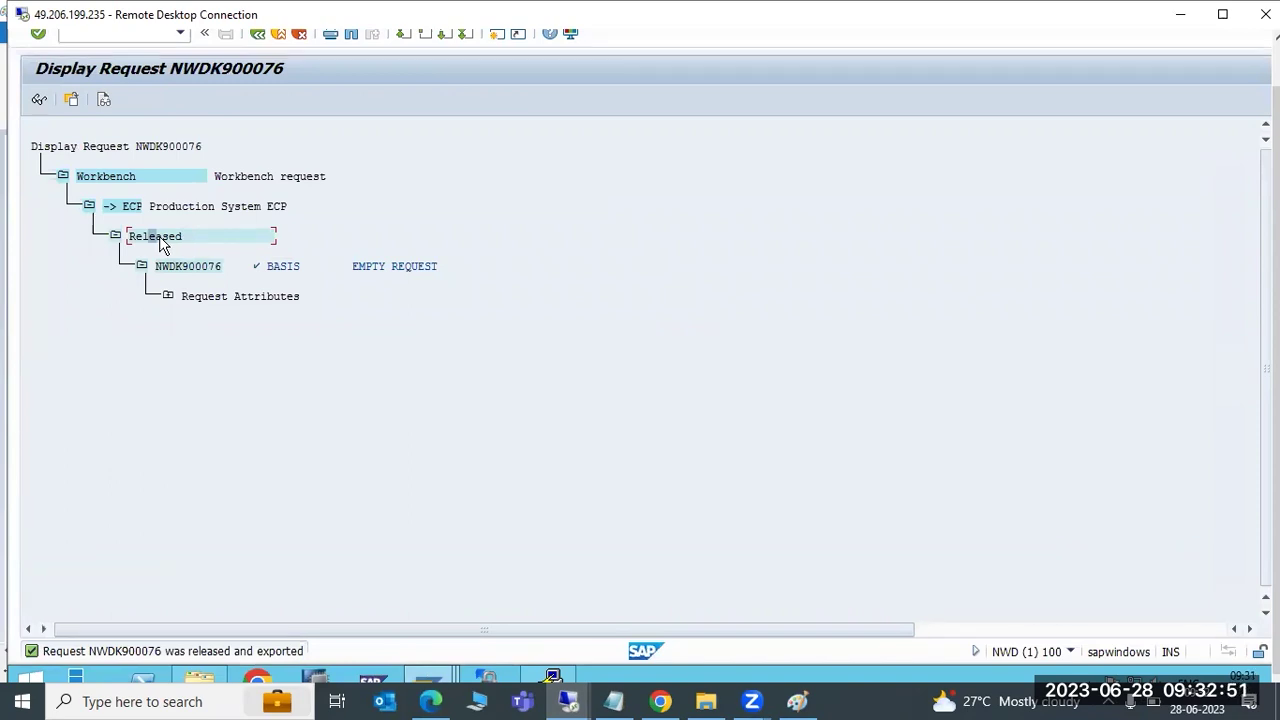
left_click(797, 701)
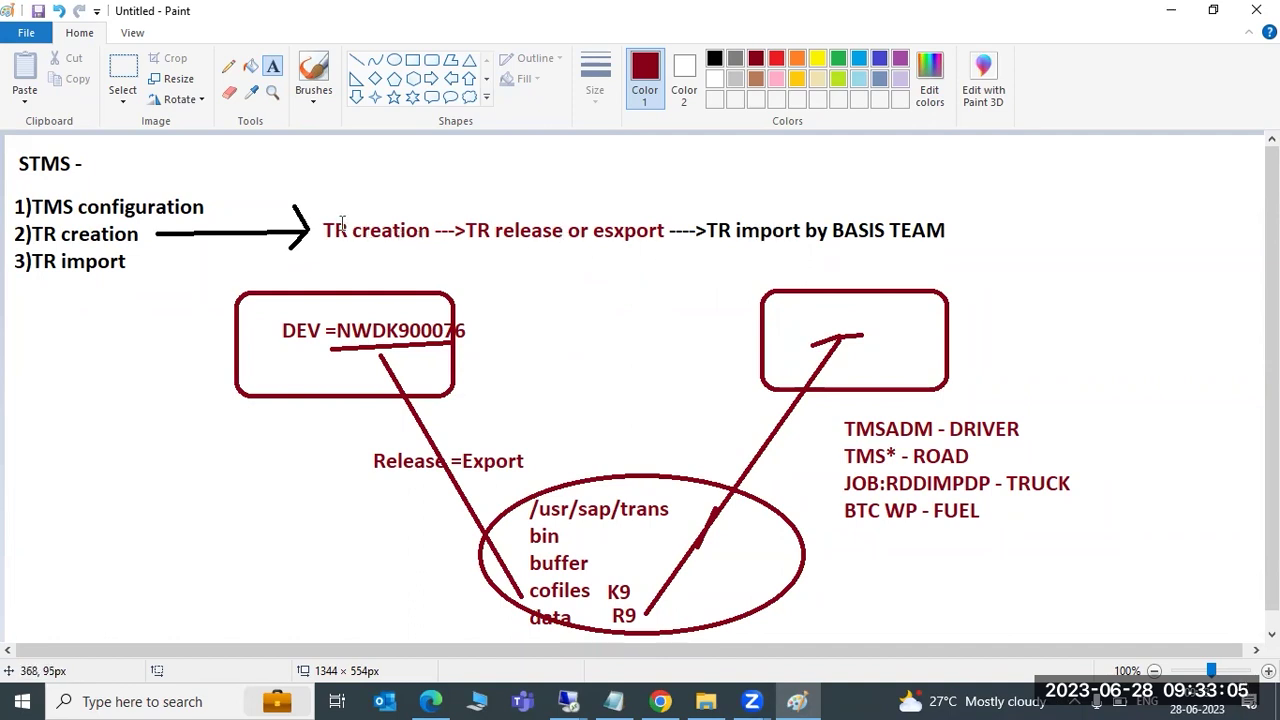
Start a text area around TR creation, then draw short lines between cofiles and K9
mouse_move(322, 212)
left_mouse_down()
mouse_move(430, 256)
mouse_move(956, 252)
mouse_move(485, 240)
mouse_move(470, 242)
mouse_move(687, 257)
mouse_move(947, 249)
left_mouse_up()
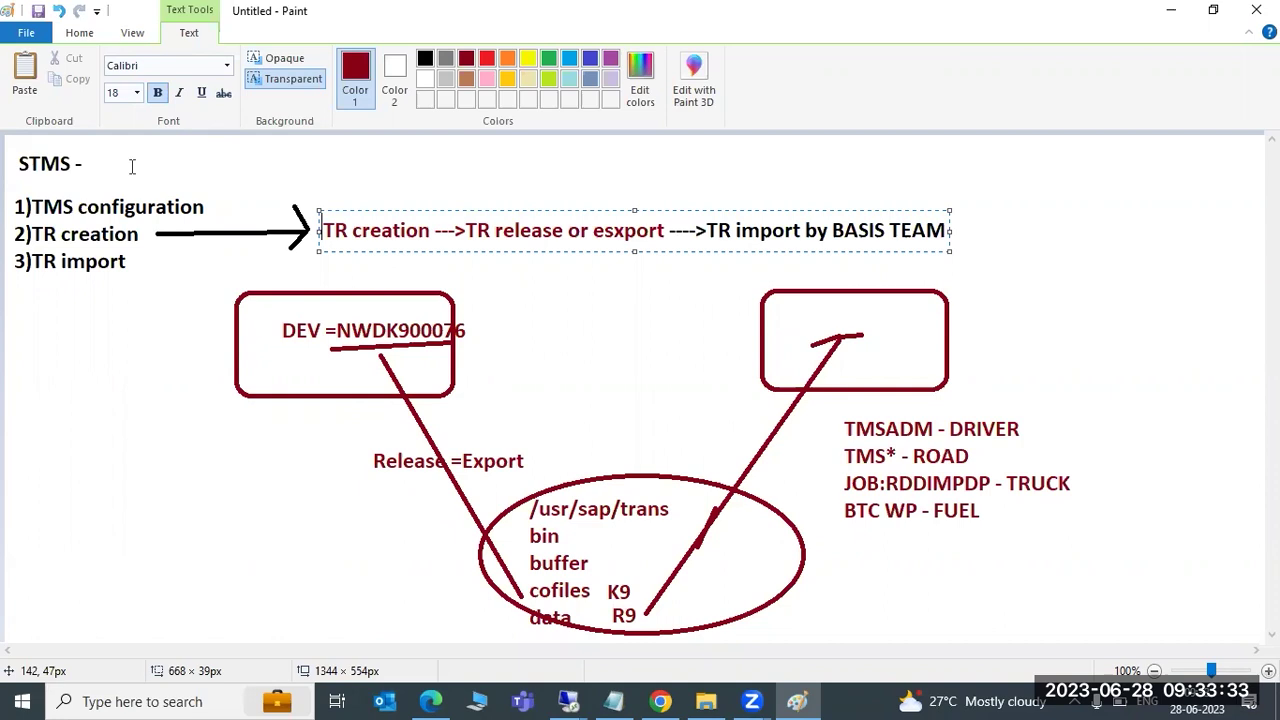
left_click(79, 33)
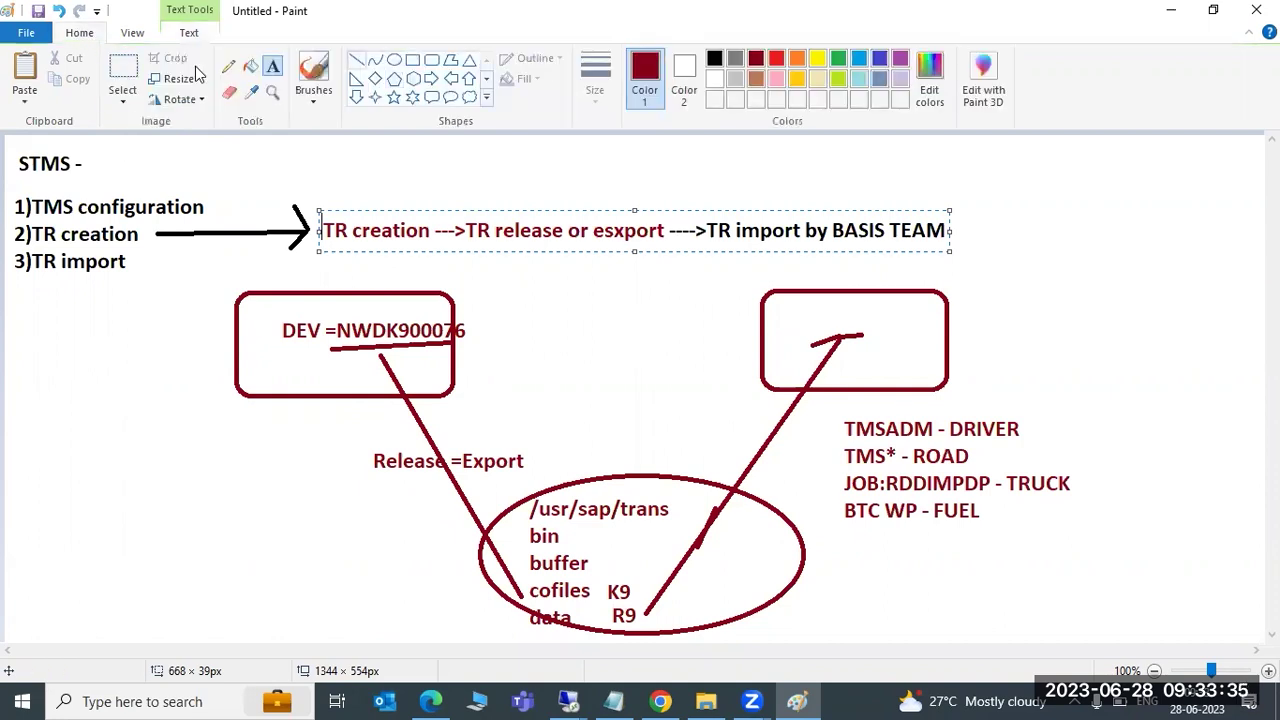
left_click(356, 60)
left_click_drag(531, 571, 527, 600)
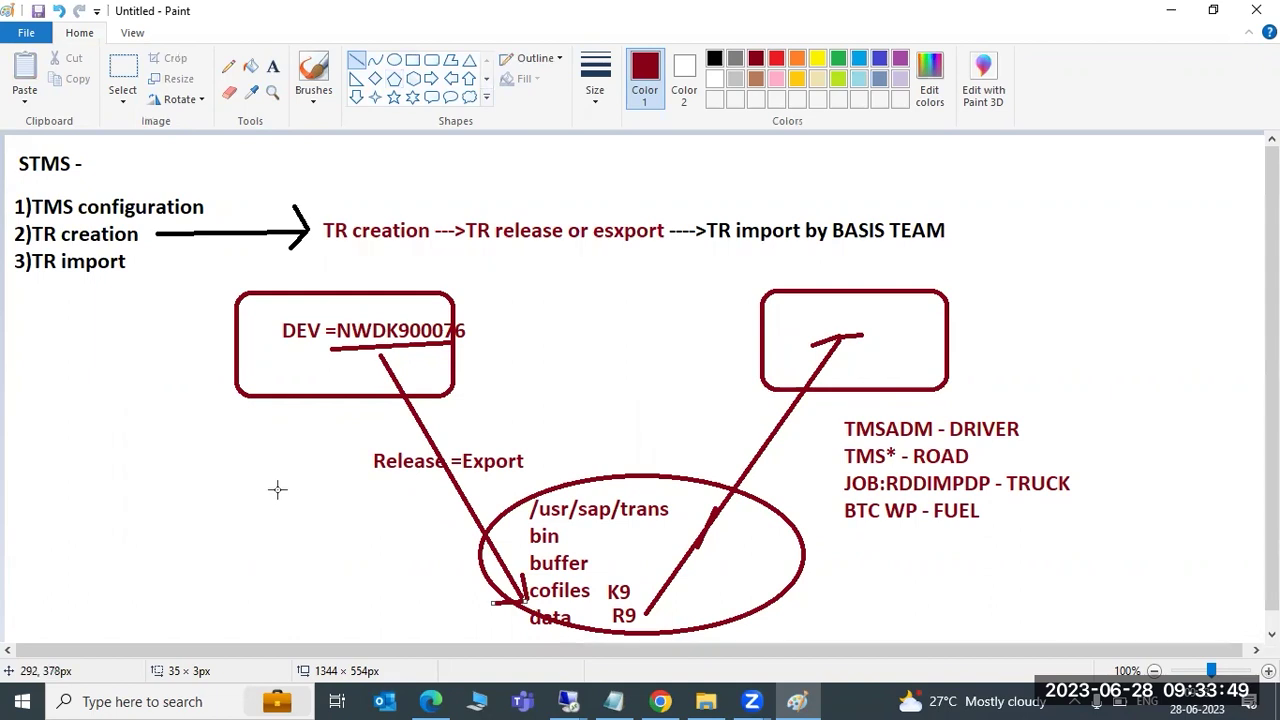
left_click_drag(598, 589, 596, 626)
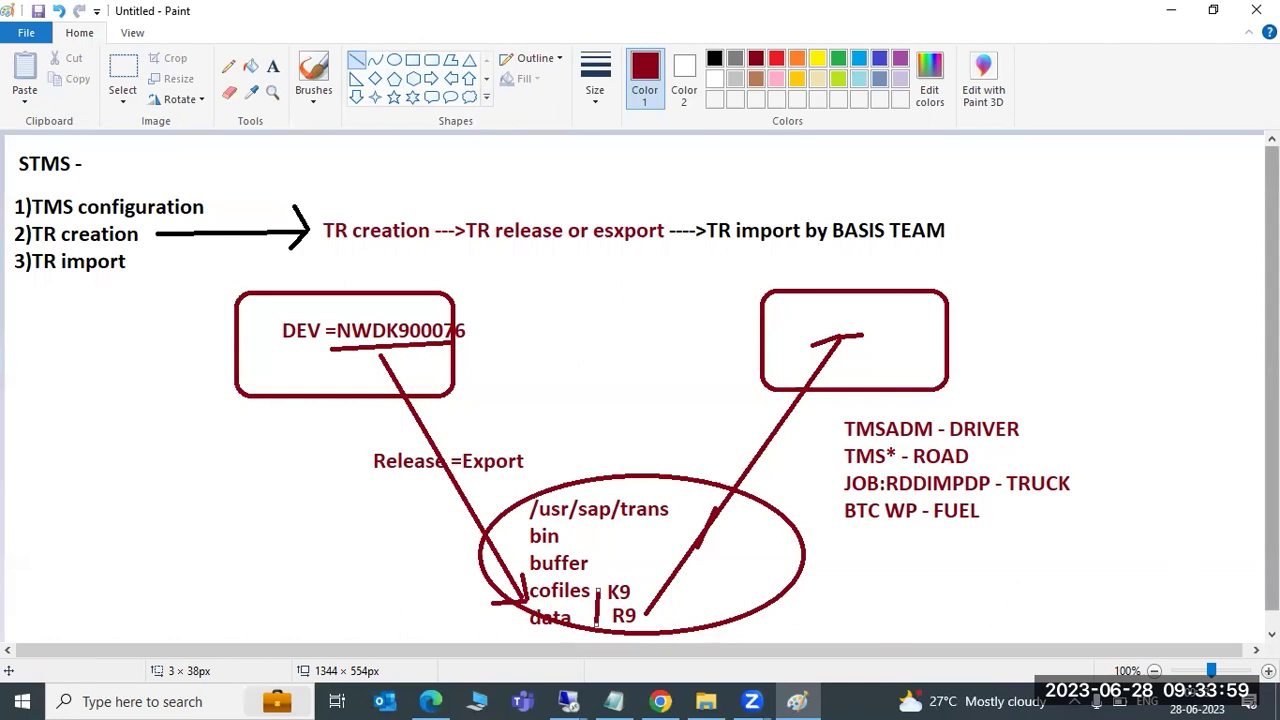
Bring the remote SAP Display Request screen for NWDK900076 back to the front
scroll(1130, 605, "down", 1)
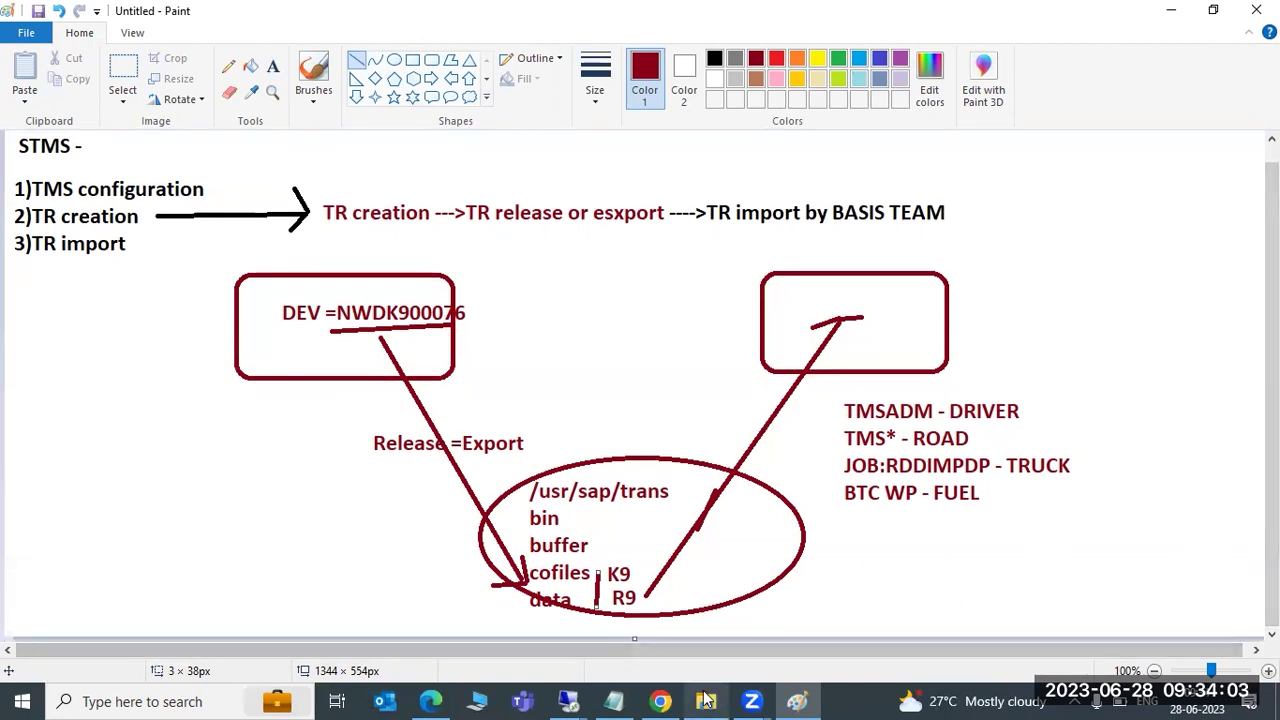
mouse_move(706, 700)
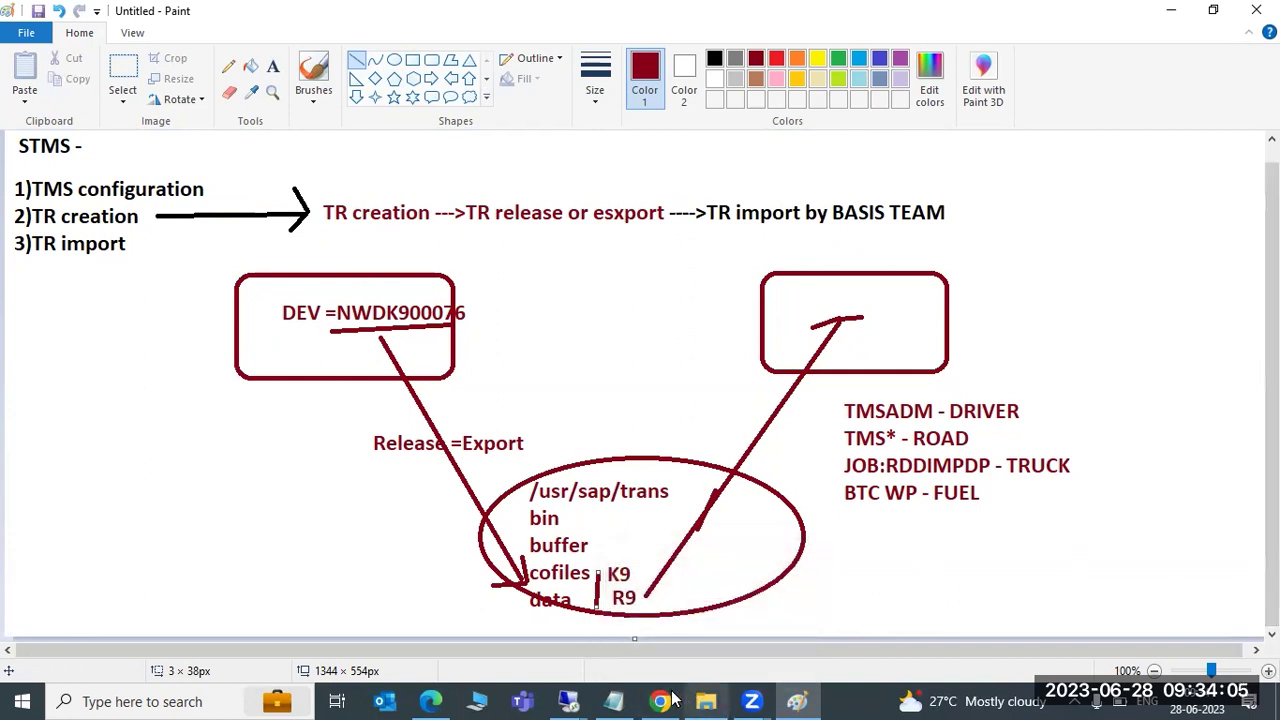
left_click(489, 607)
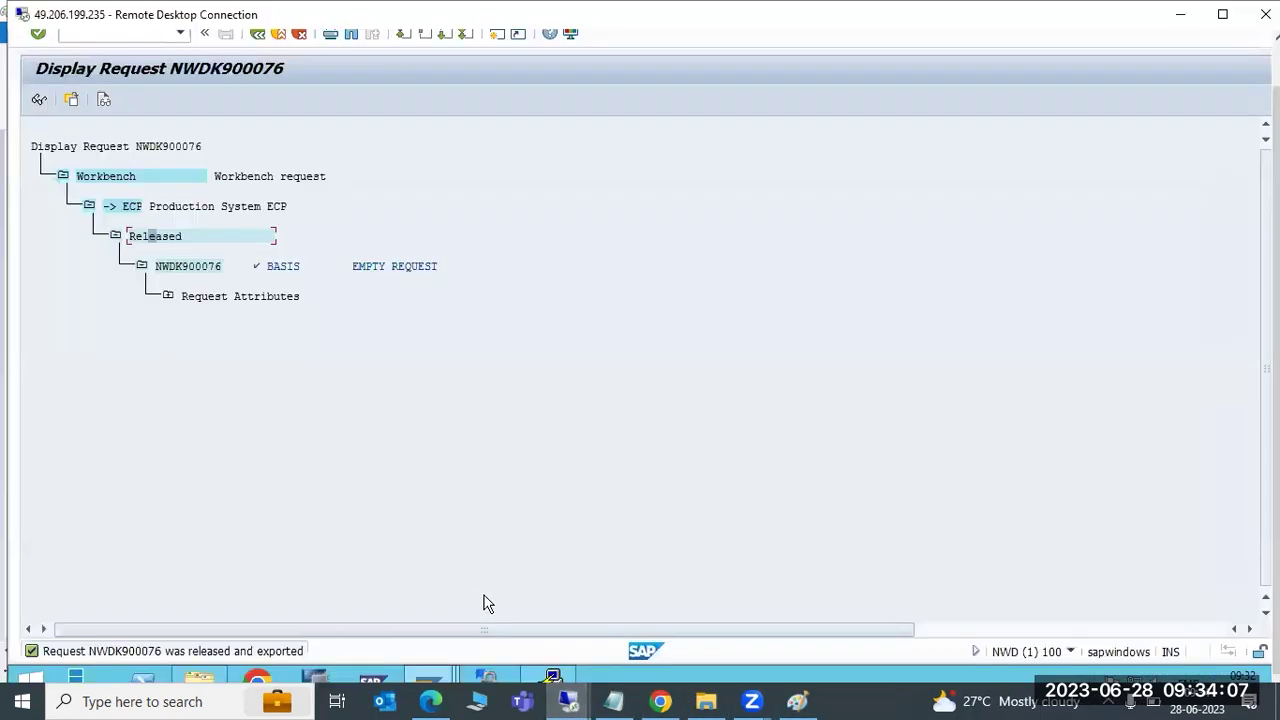
Copy the K900076.NWD cofile from trans\cofiles into Downloads
left_click(200, 680)
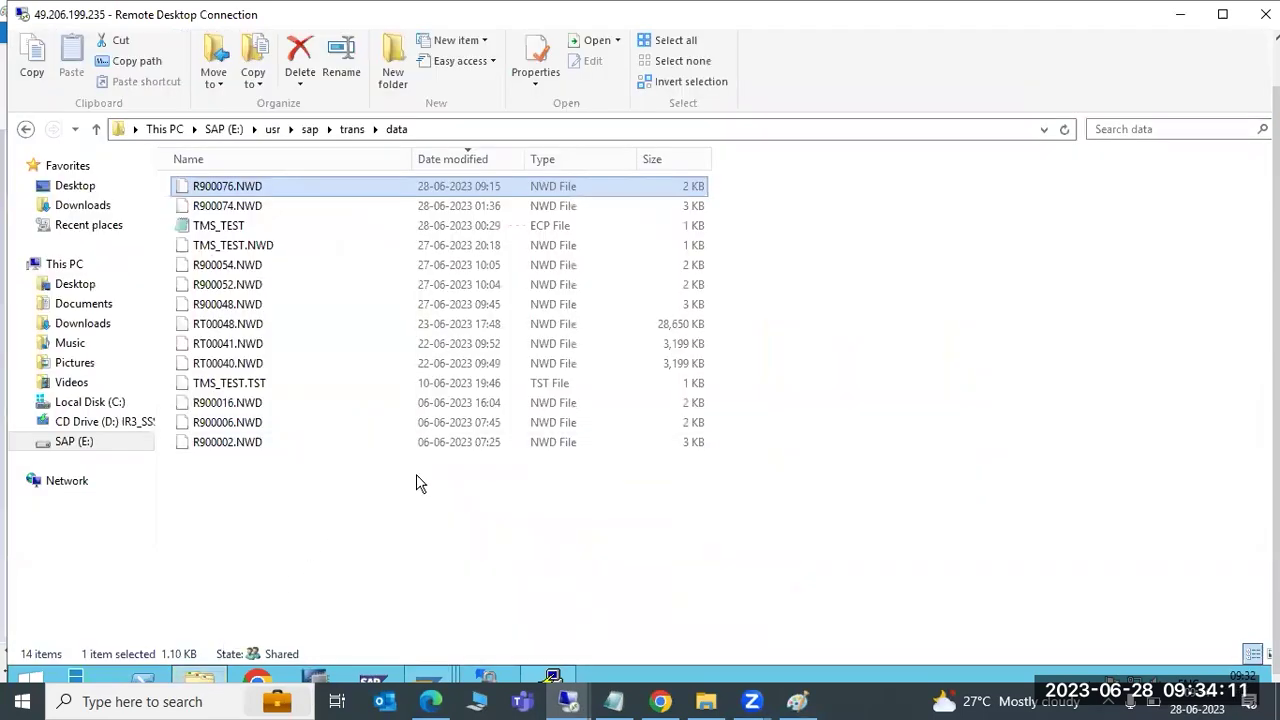
left_click(345, 132)
double_click(218, 252)
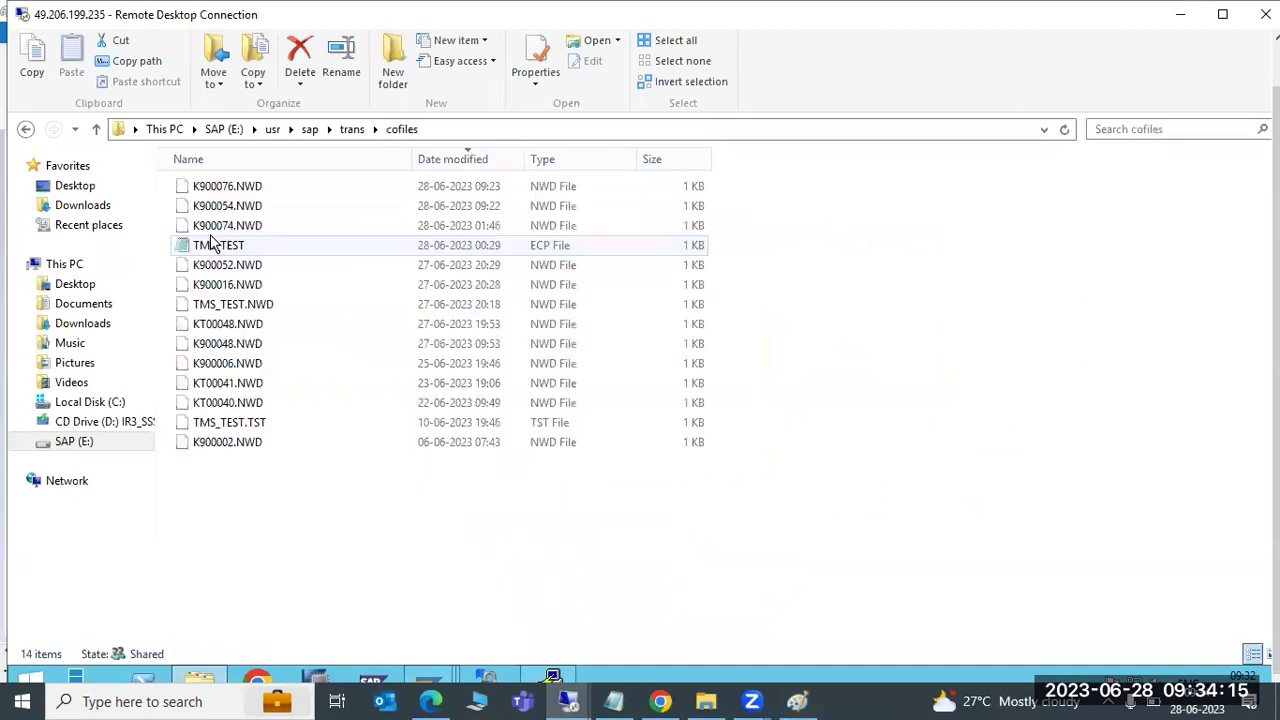
left_click(225, 187)
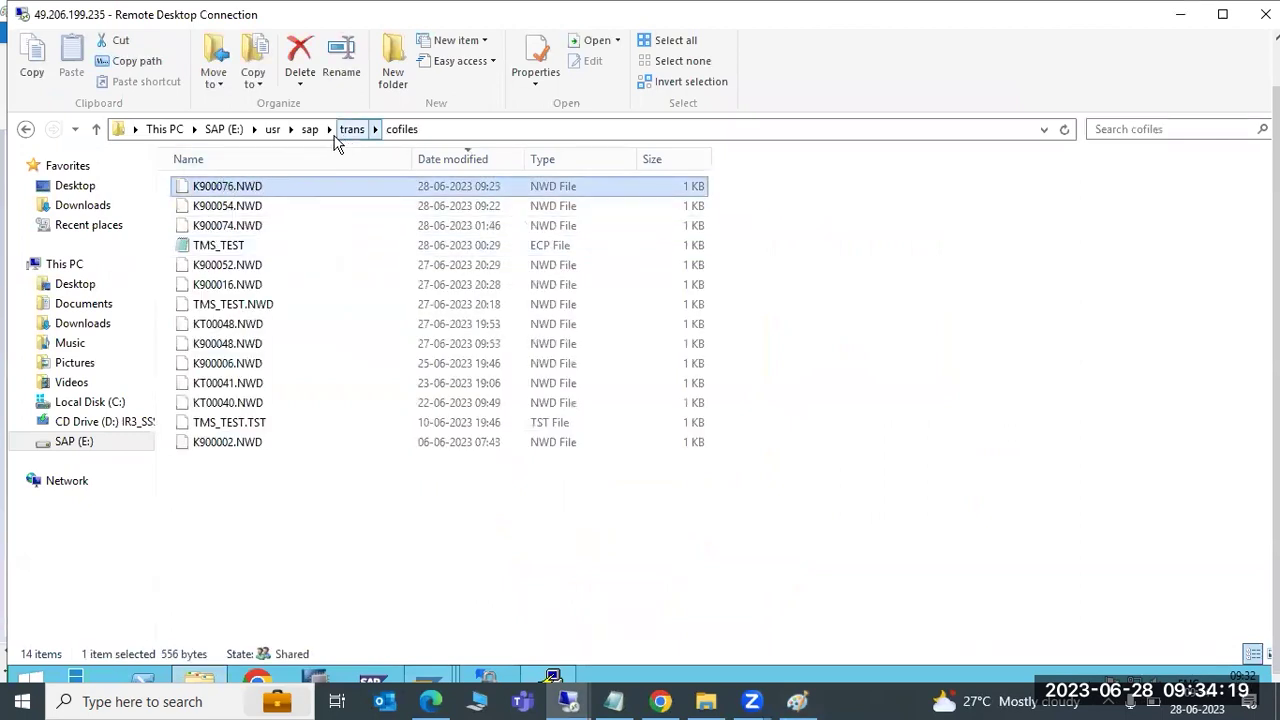
left_click(90, 208)
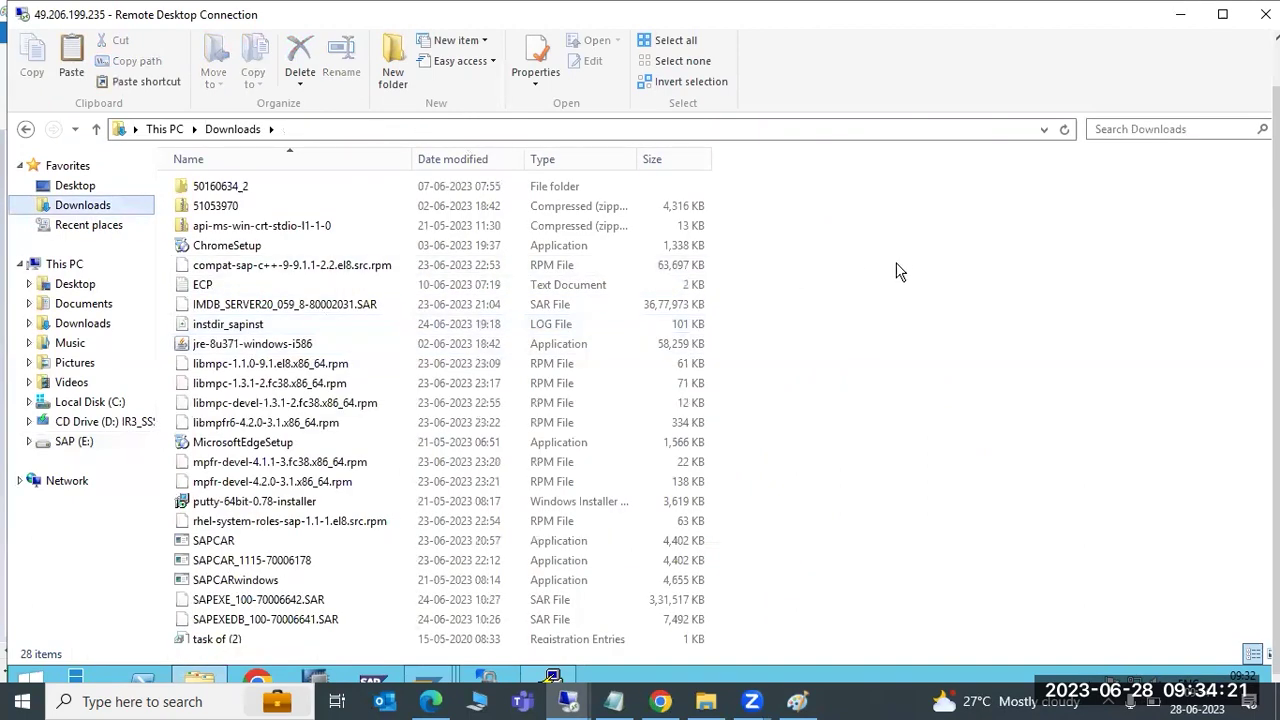
key("ctrl+v")
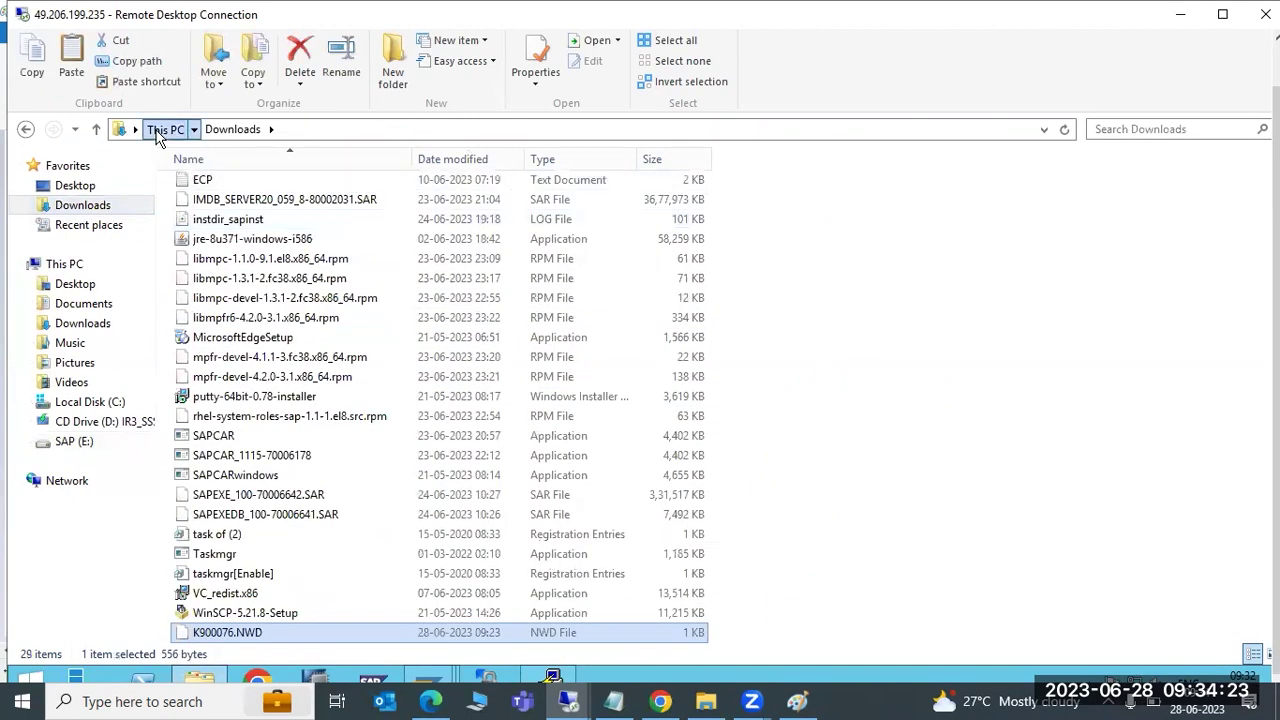
Copy the R900076.NWD data file from trans\data into Downloads
left_click(163, 131)
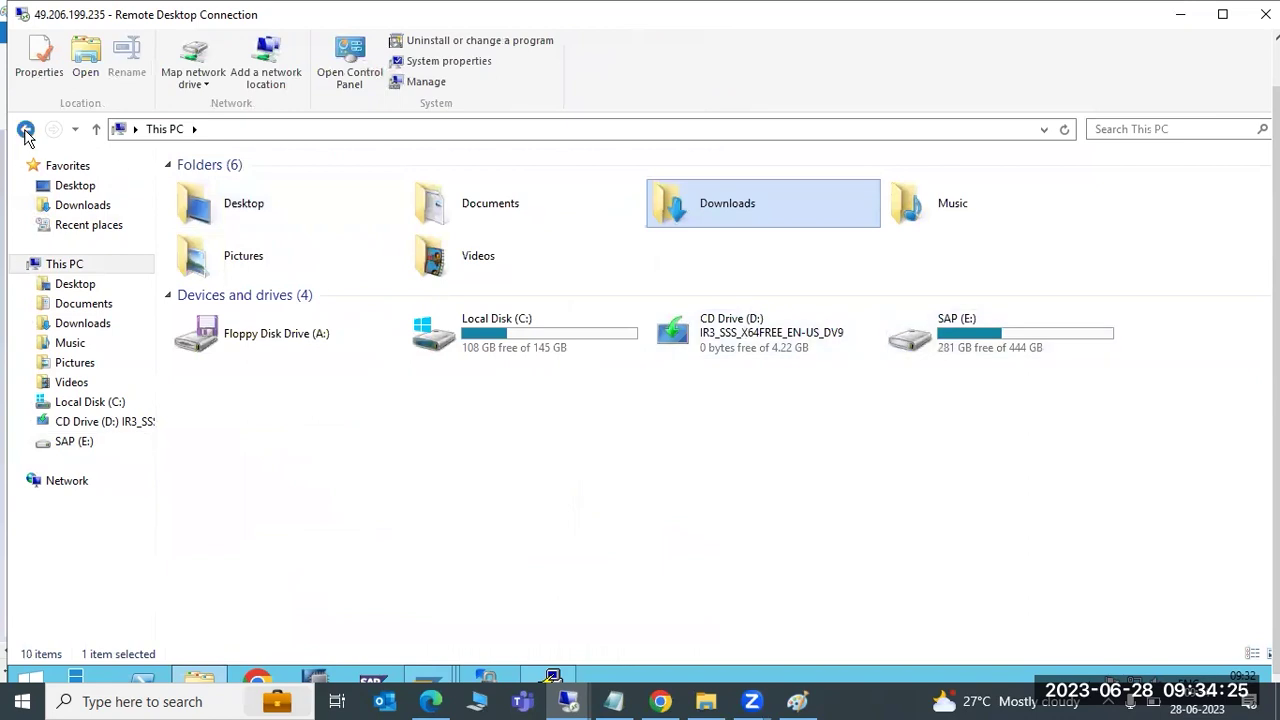
left_click(25, 131)
left_click(25, 131)
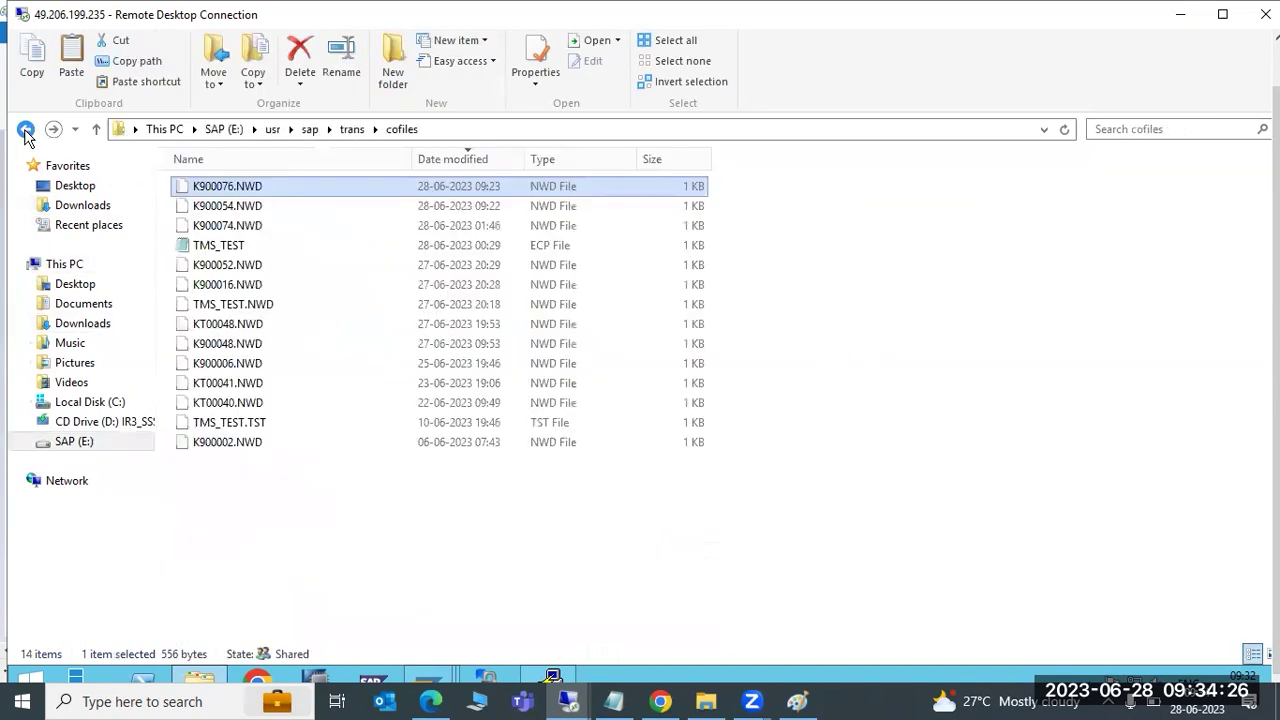
left_click(352, 129)
left_click(211, 268)
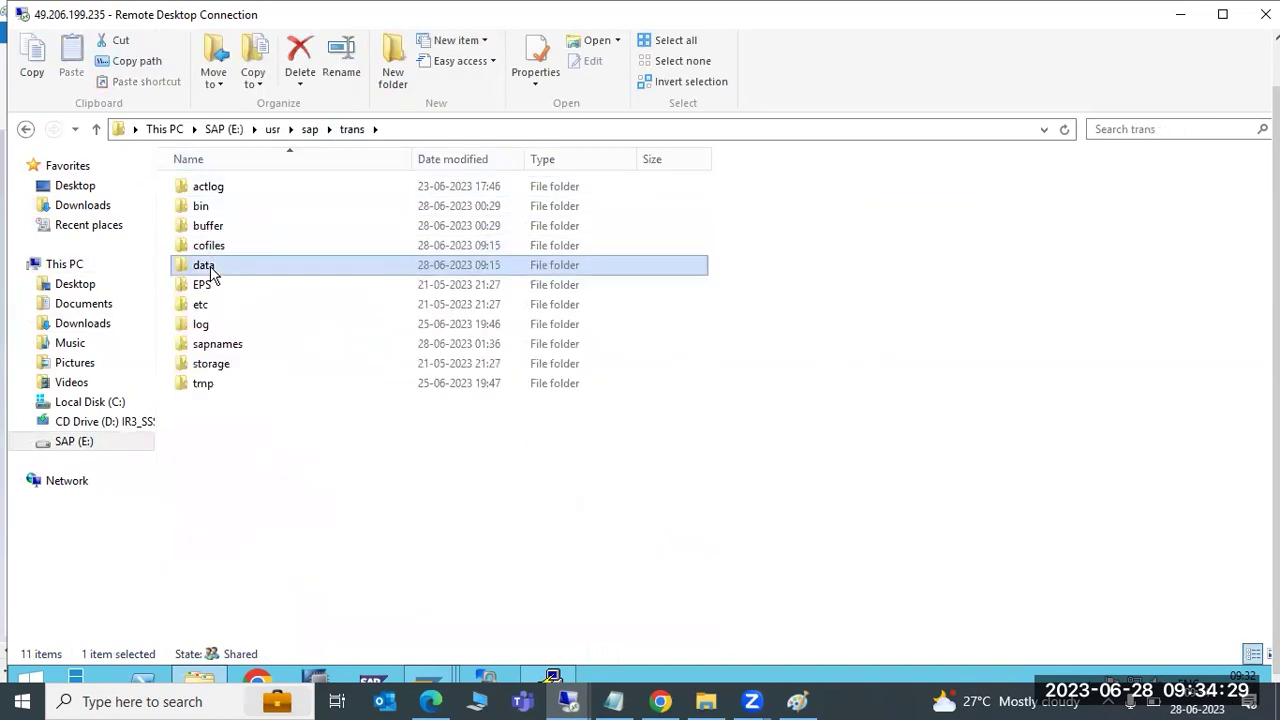
double_click(211, 270)
left_click(237, 193)
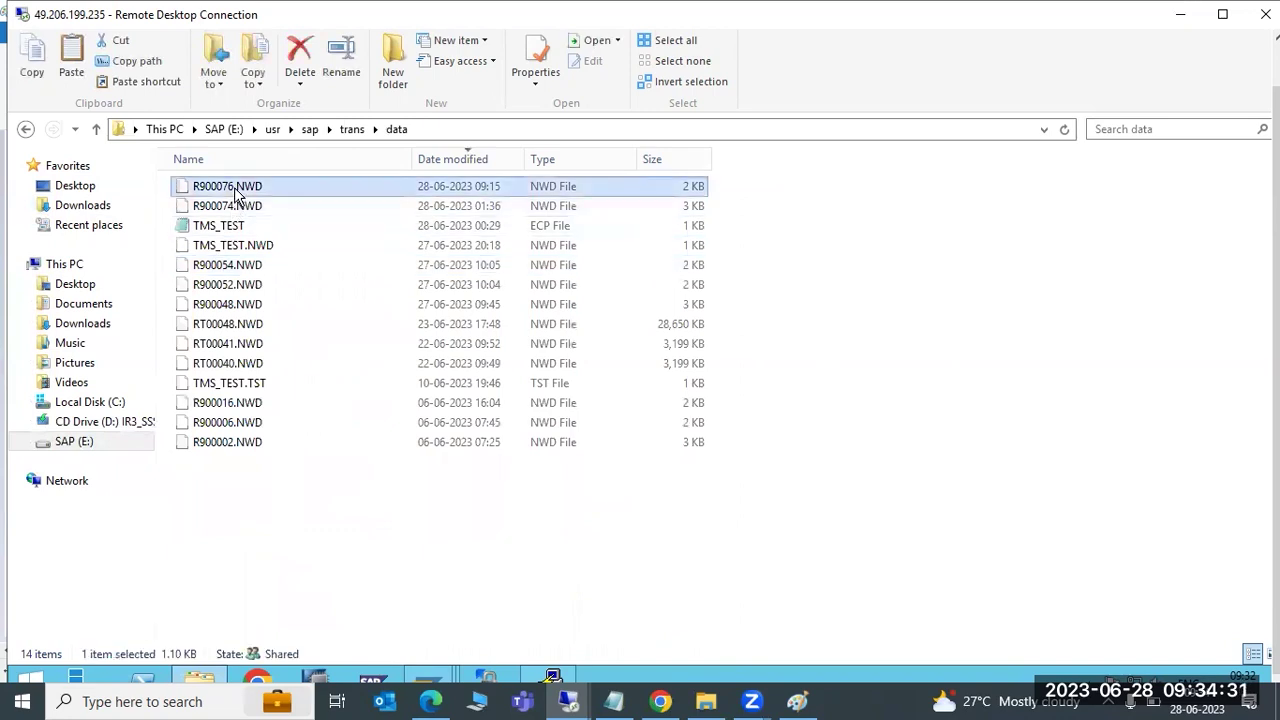
left_click(72, 205)
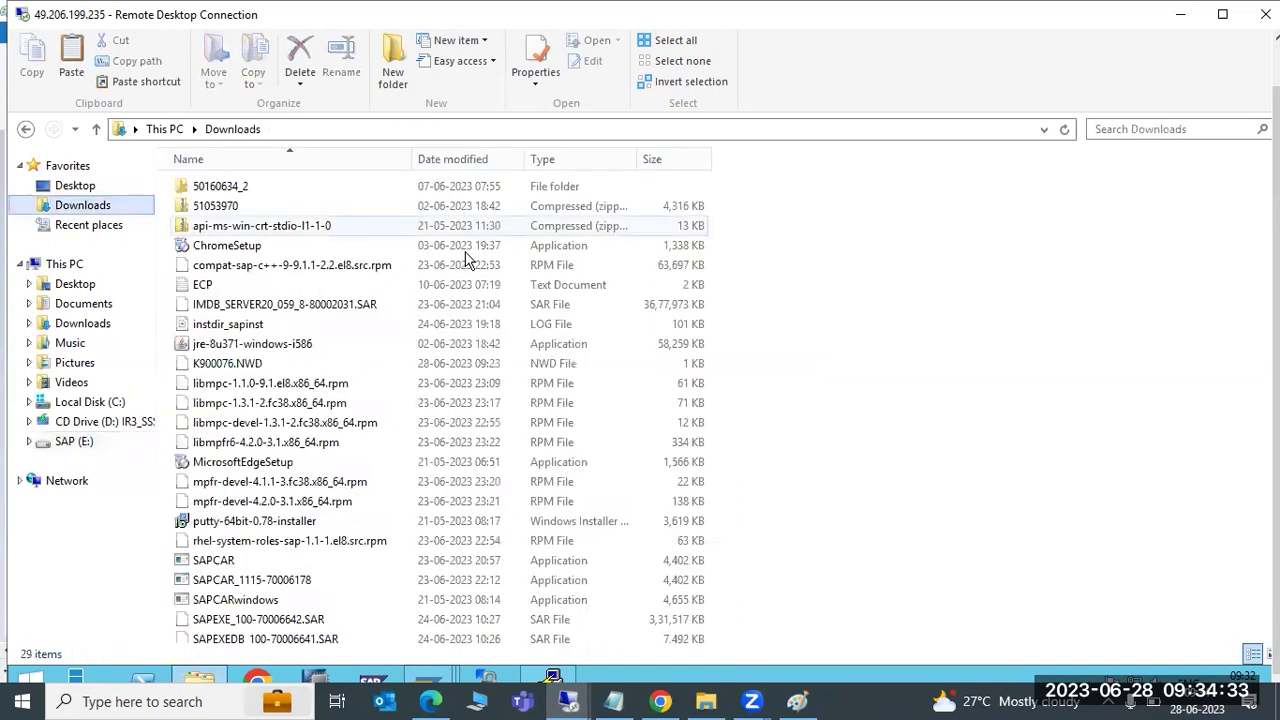
key("ctrl+v")
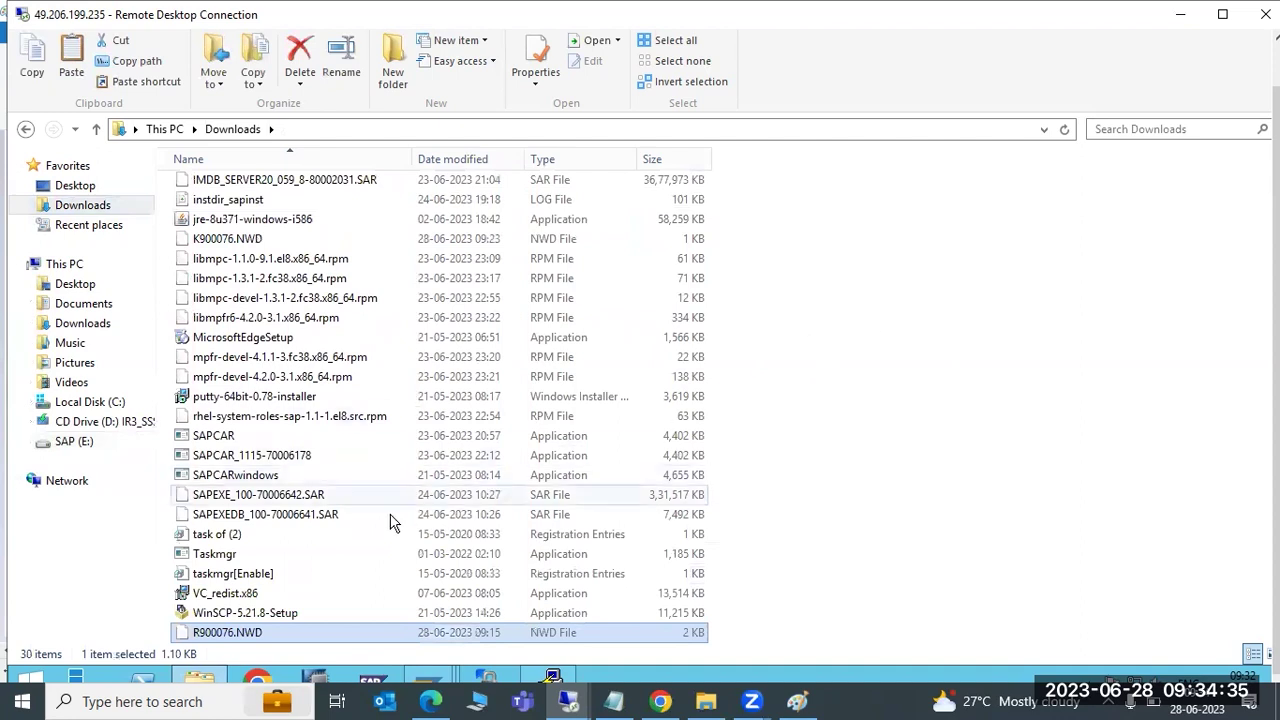
Browse to E:\usr\sap\trans on the SAP (E:) drive, then show ECP's import queue
right_click(214, 640)
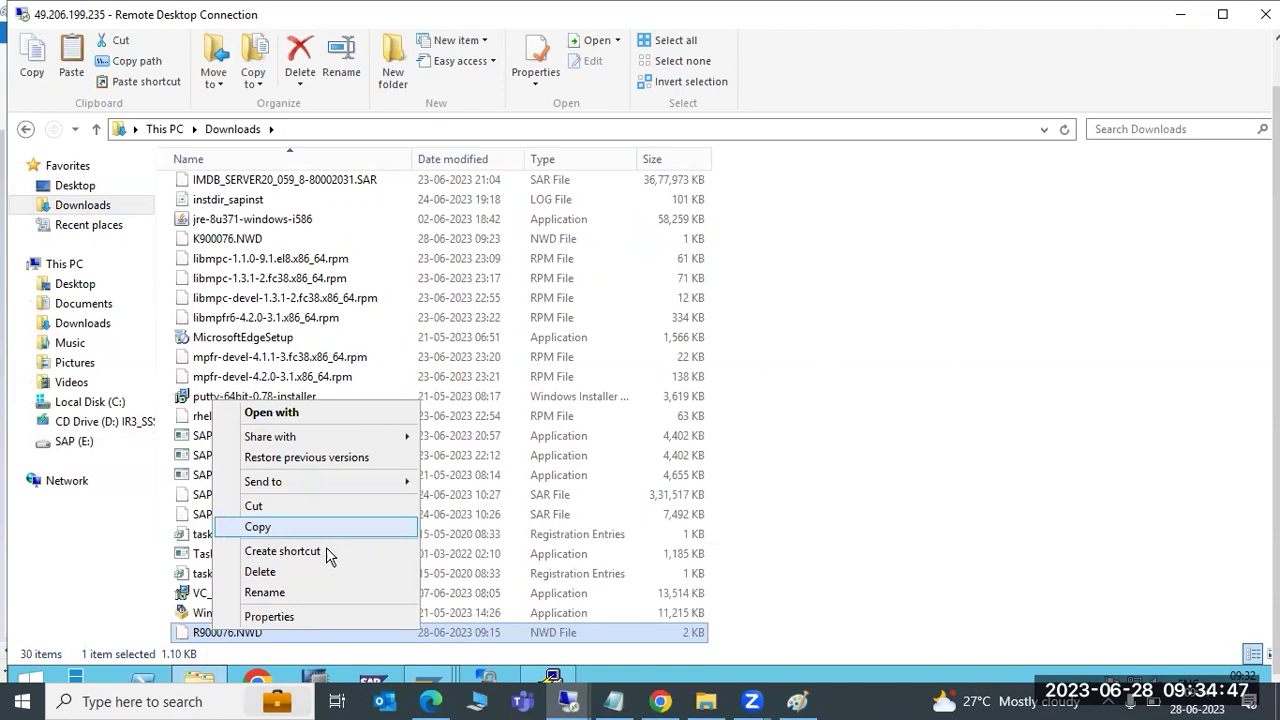
left_click(75, 445)
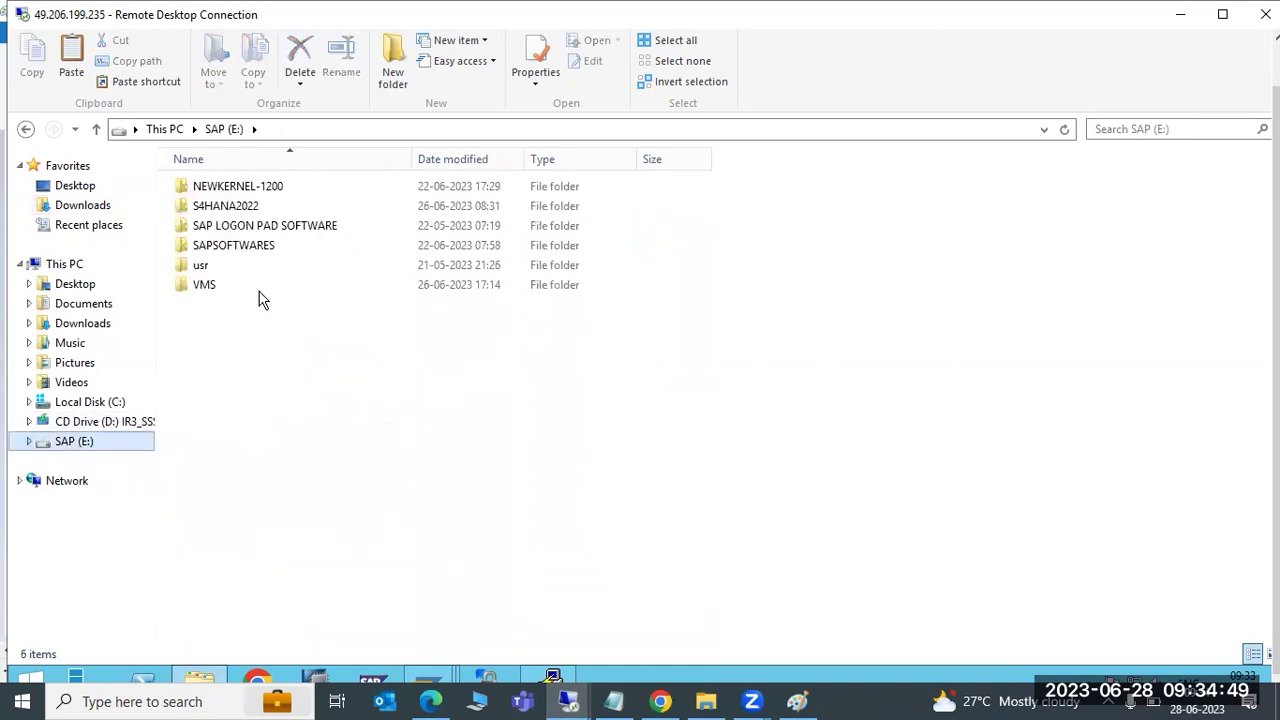
double_click(218, 266)
double_click(203, 190)
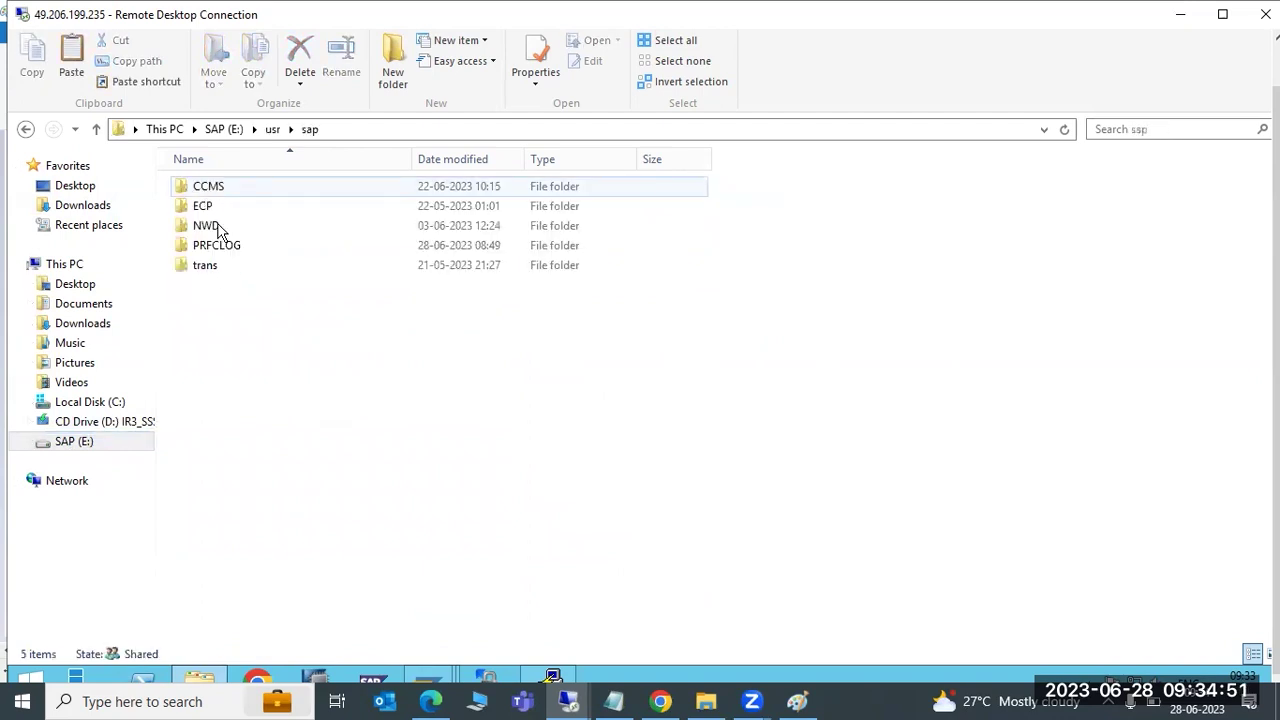
double_click(205, 266)
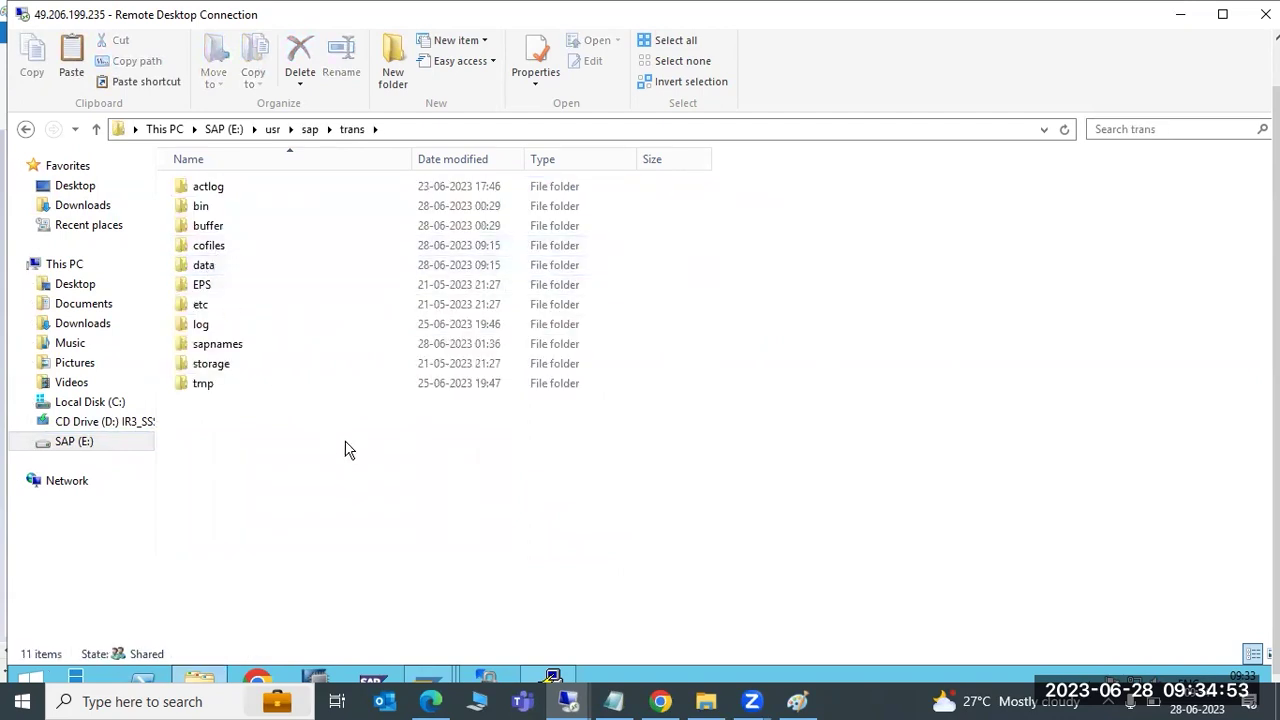
mouse_move(430, 674)
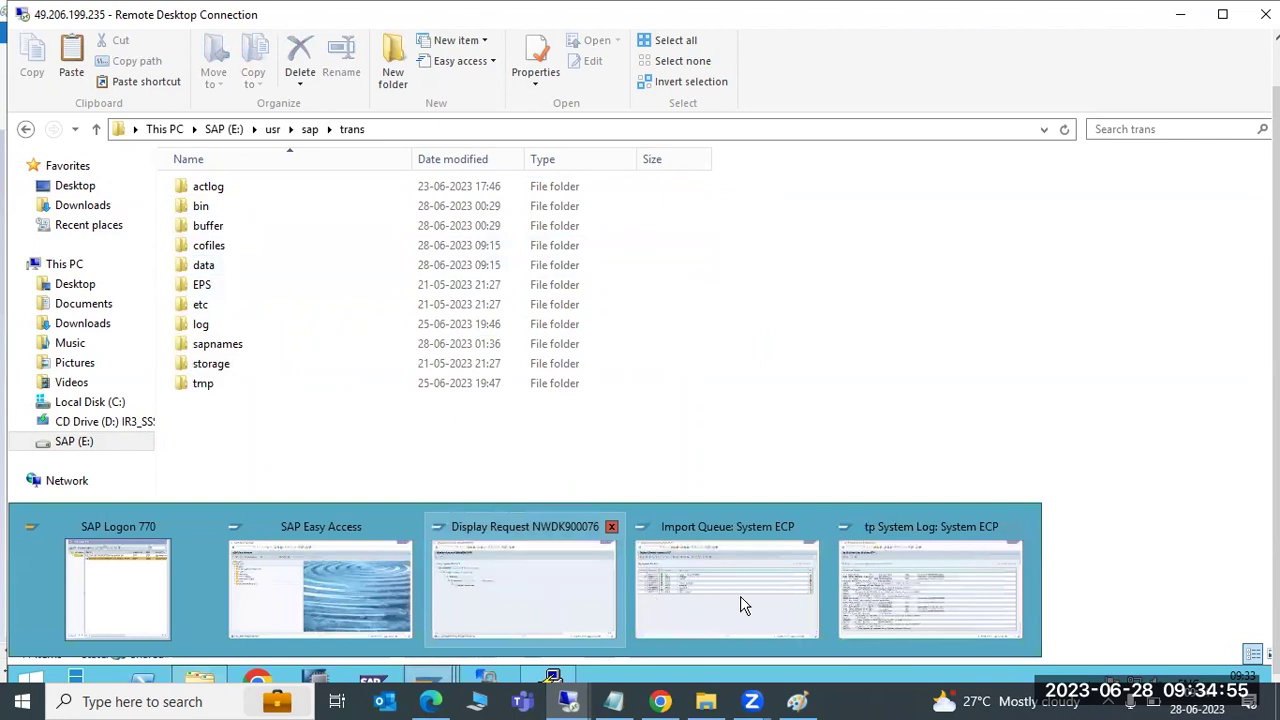
left_click(779, 590)
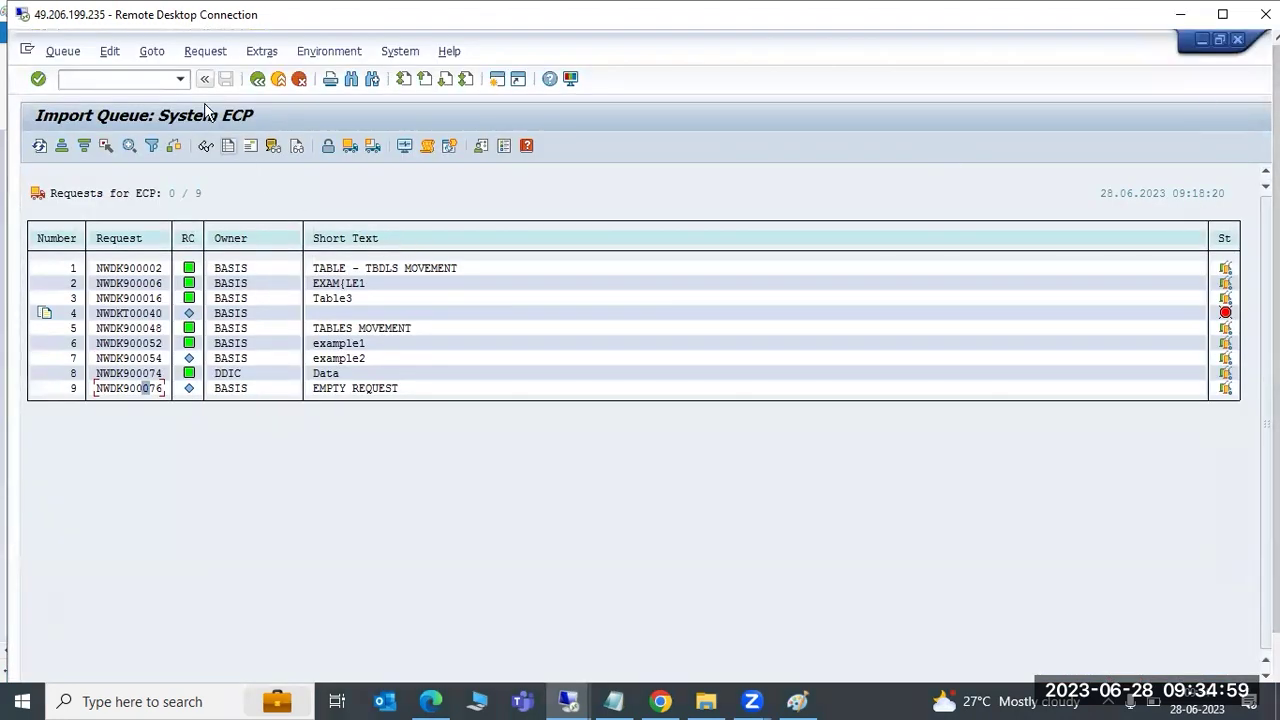
Add transport request NWDK900076 to the ECP import queue and confirm with Yes
key("alt+x")
mouse_move(312, 124)
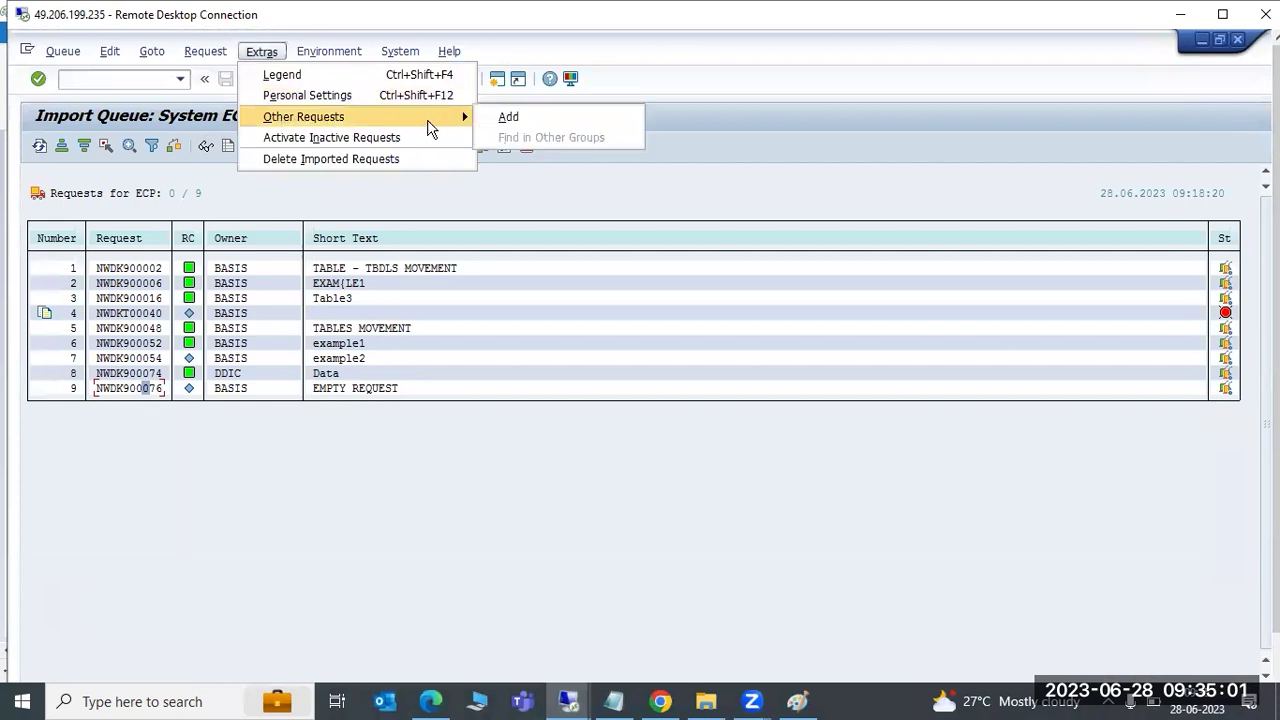
left_click(505, 116)
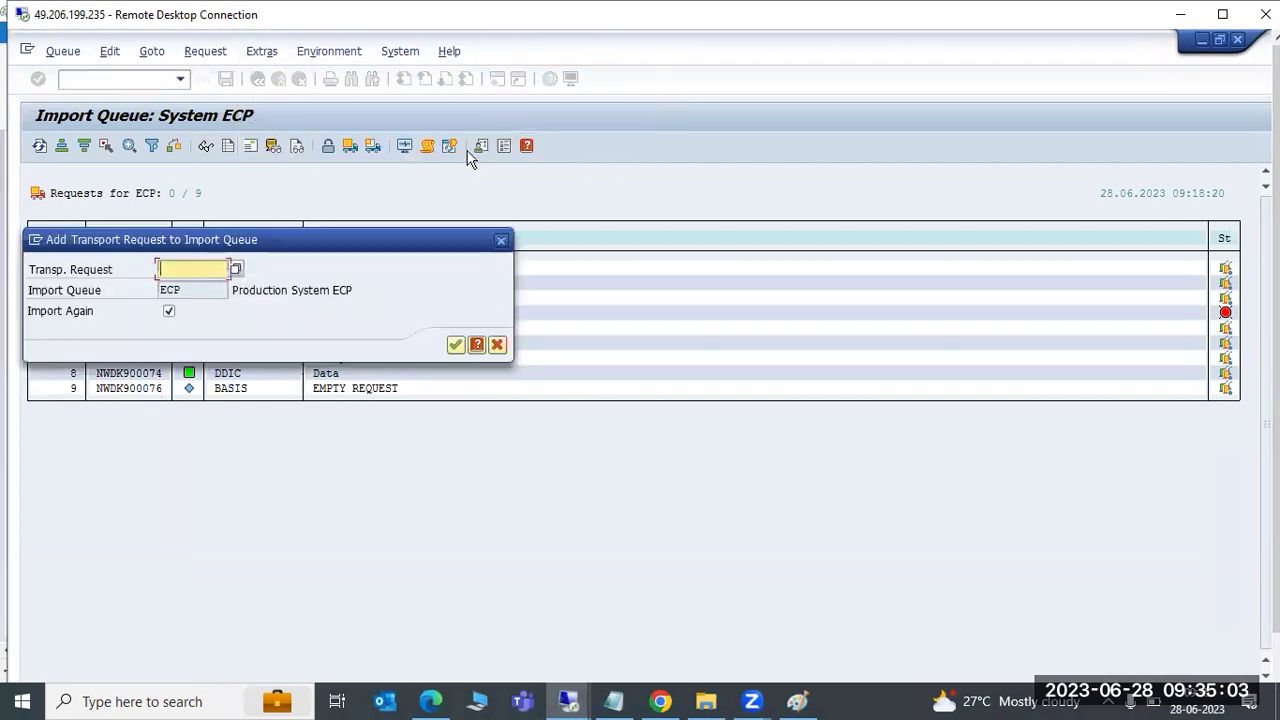
left_click(195, 270)
left_click(190, 285)
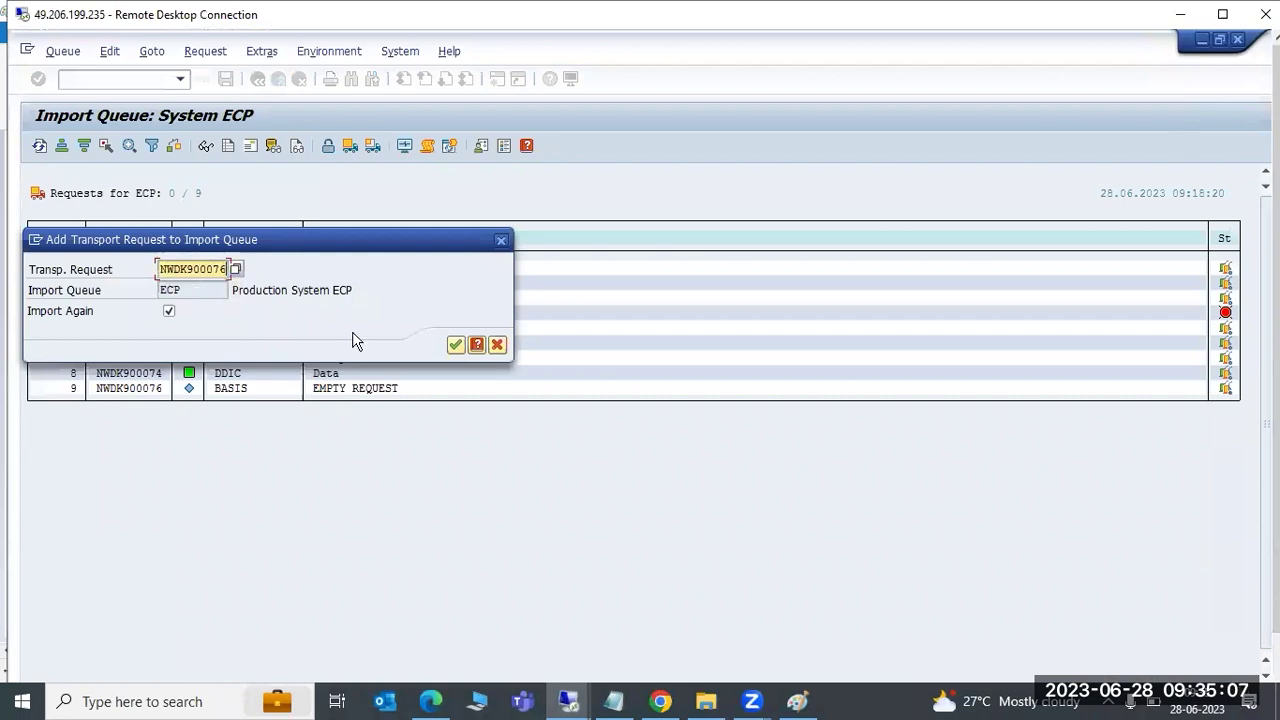
left_click(459, 348)
left_click(268, 350)
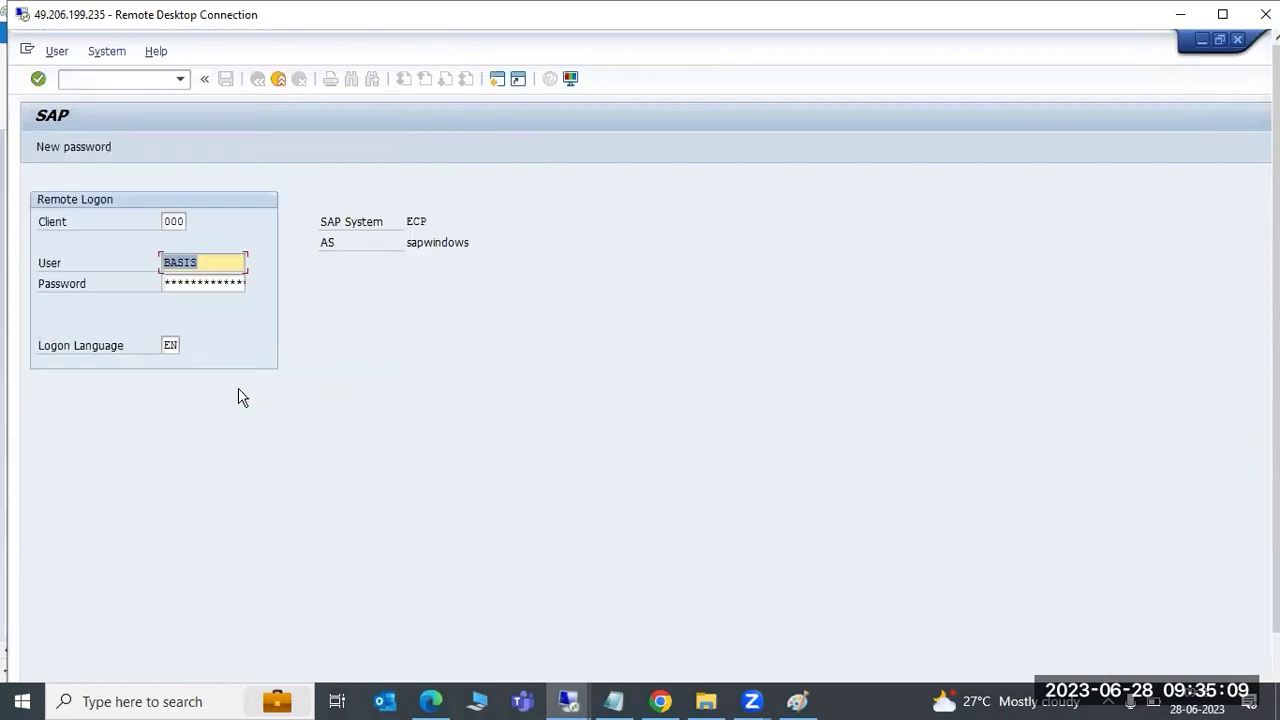
Replace the remote logon client value with 100
left_click(180, 224)
double_click(175, 221)
type("100")
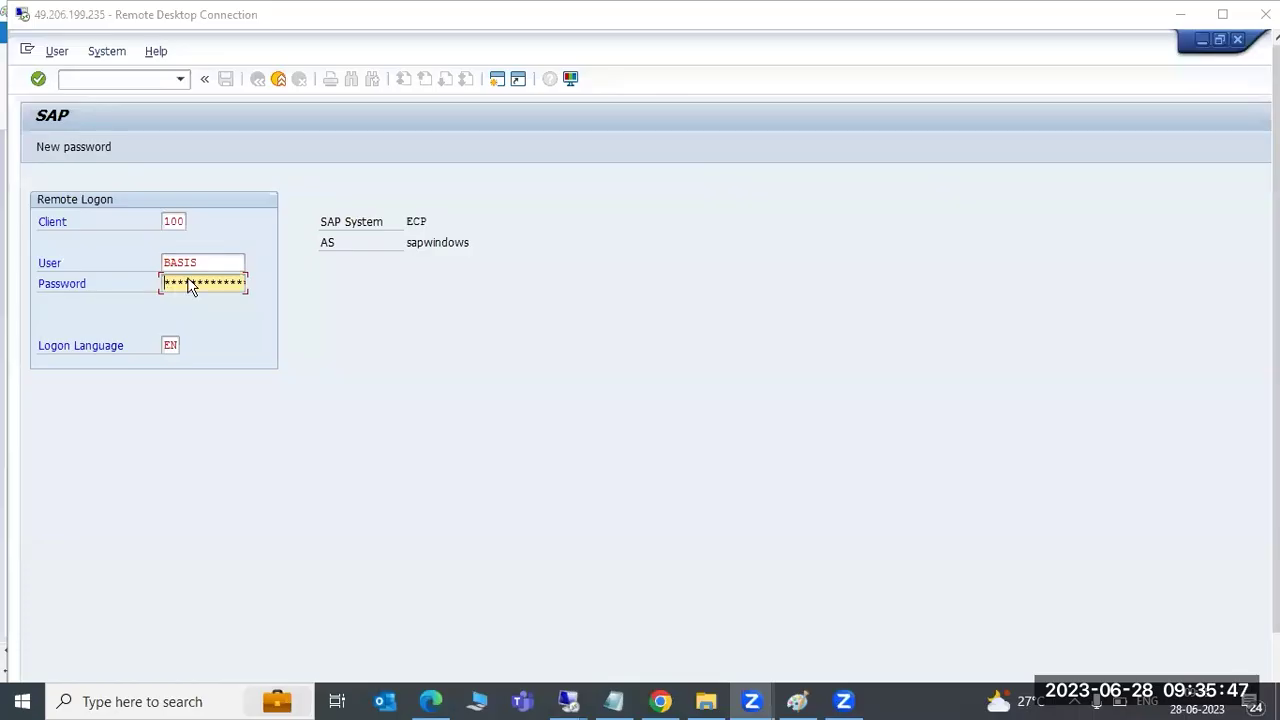
Submit the ECP client 100 remote logon, then bring the Paint diagram forward
left_click(182, 283)
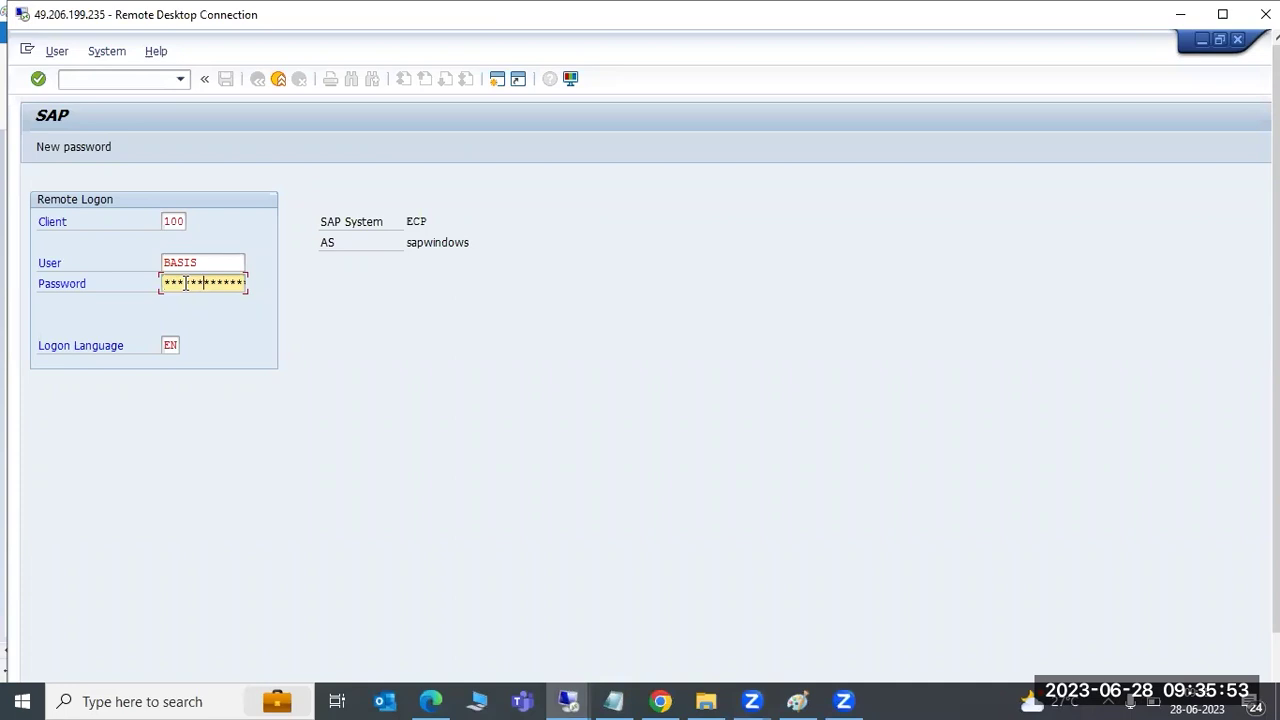
key("Return")
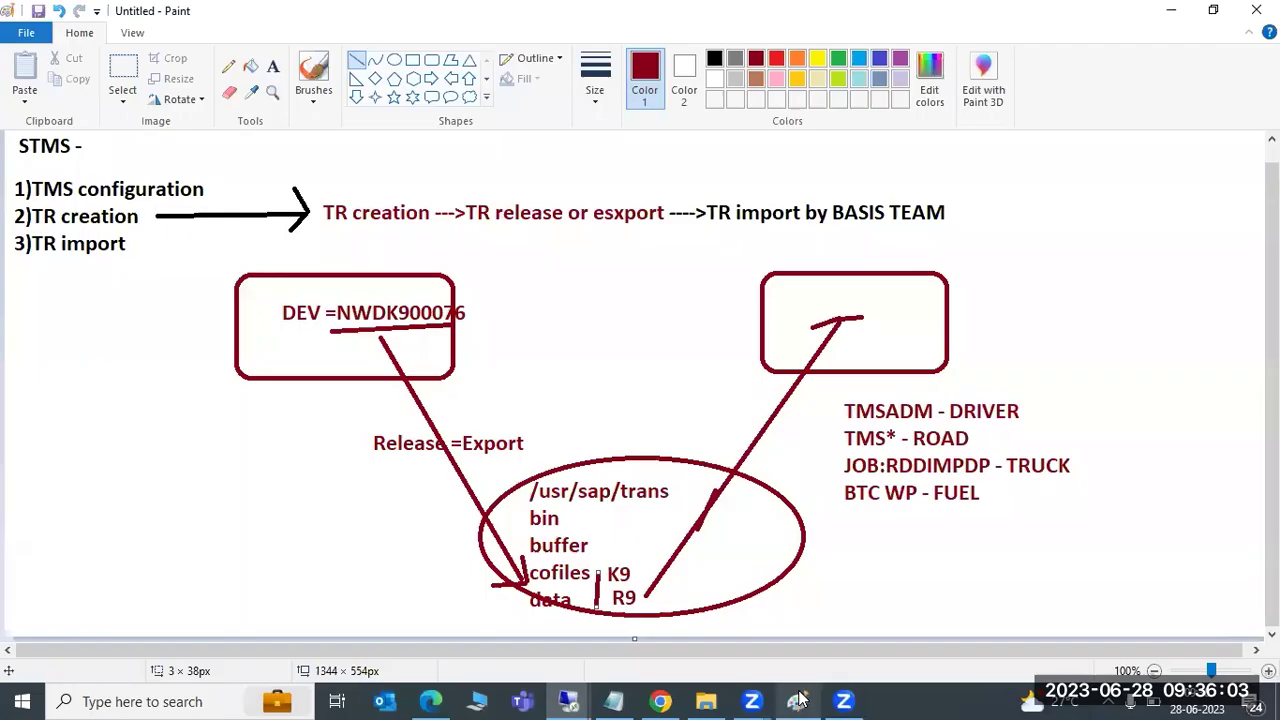
left_click(797, 701)
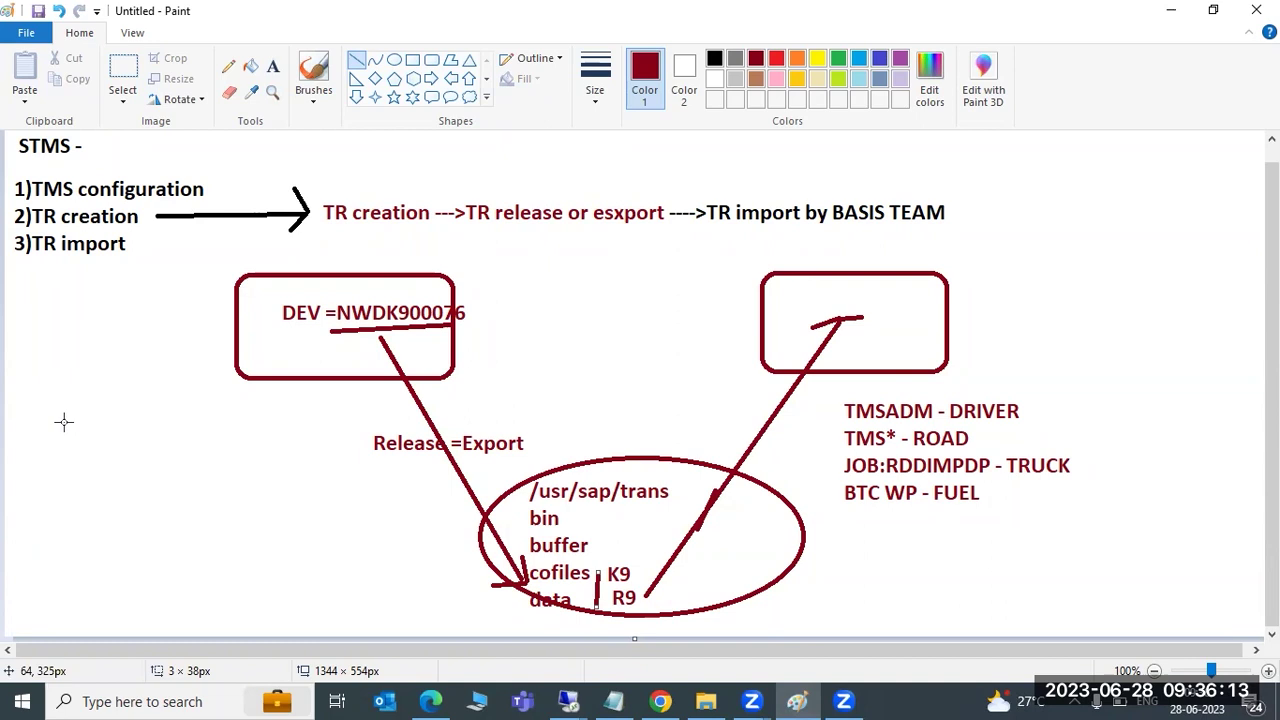
Draw a long line from the left edge to the trans circle and two short strokes in the right box
left_click_drag(52, 407, 600, 607)
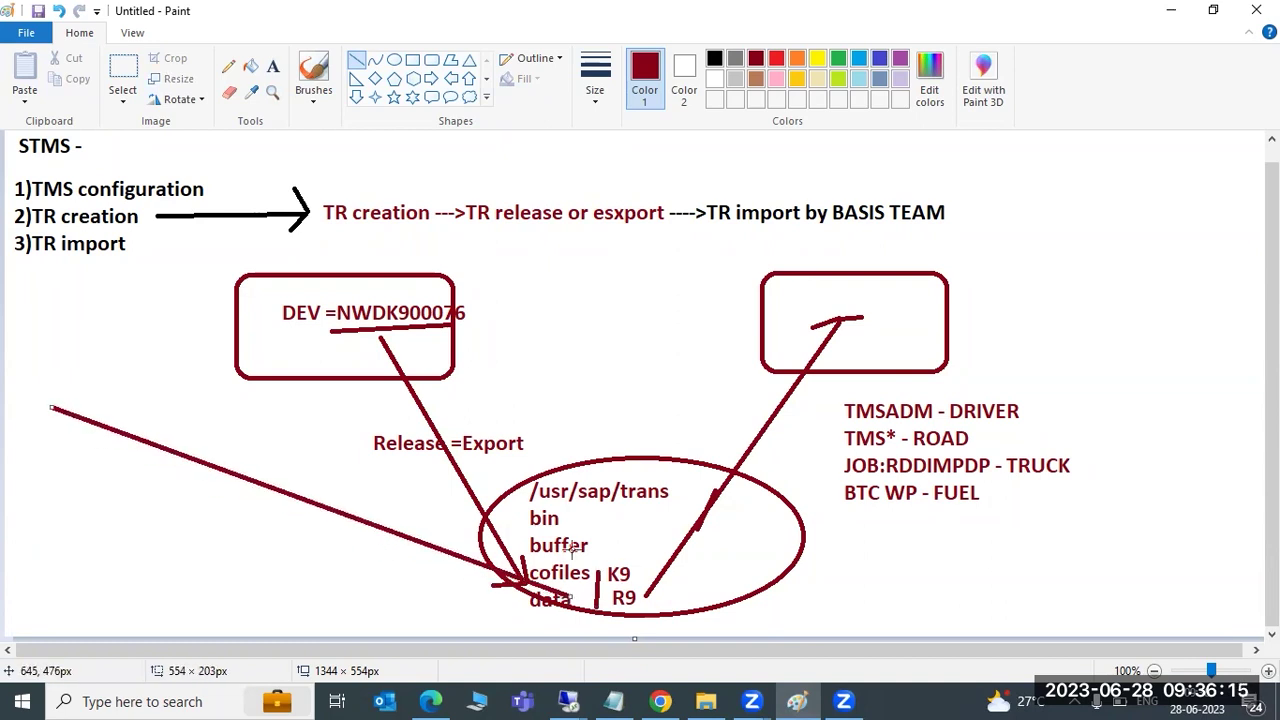
mouse_move(882, 302)
left_mouse_down()
mouse_move(912, 302)
mouse_move(910, 313)
left_mouse_up()
left_click_drag(748, 353, 806, 320)
Refresh the tp System Log and mark the 093207 warning and START ACCELERATED IMPORT lines
mouse_move(568, 700)
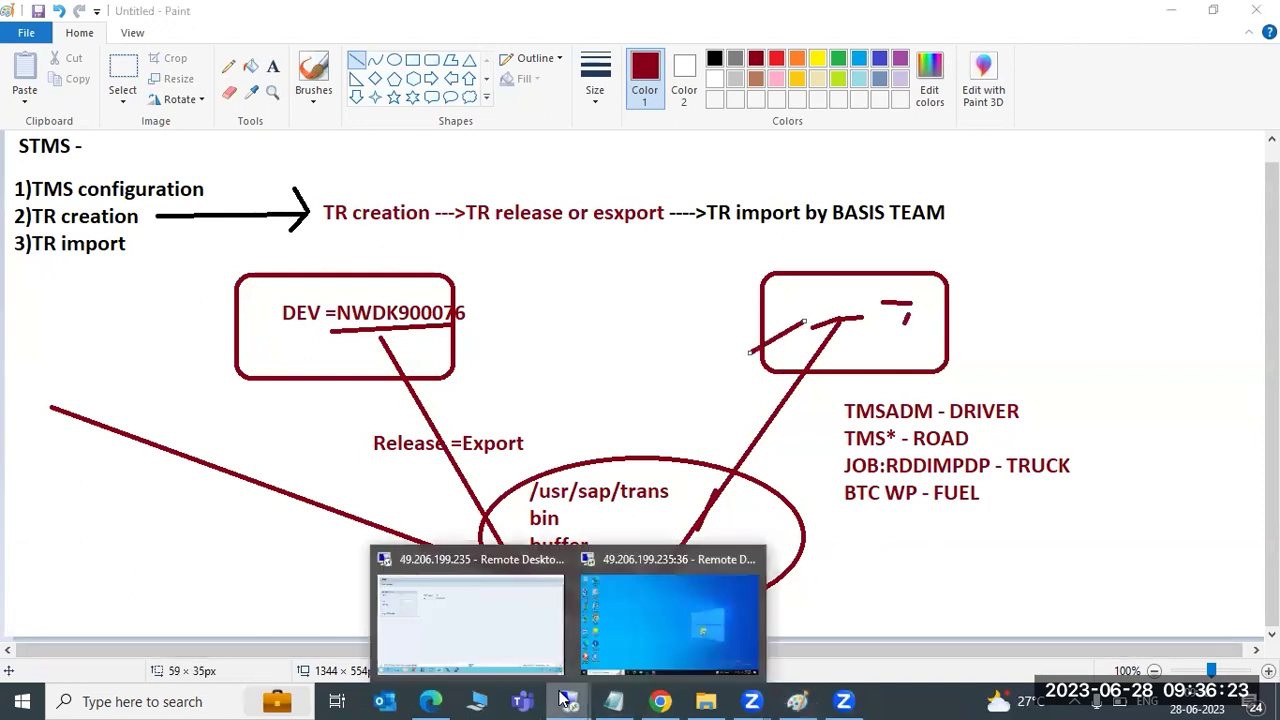
left_click(517, 622)
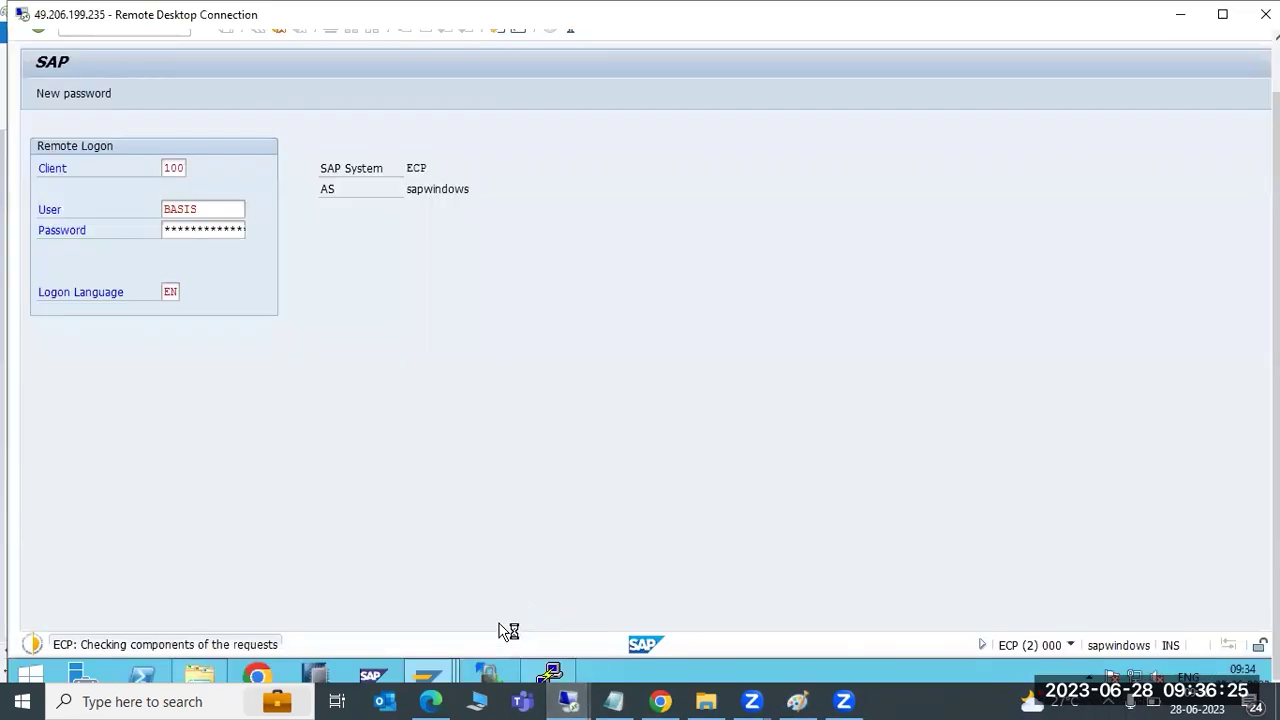
mouse_move(428, 682)
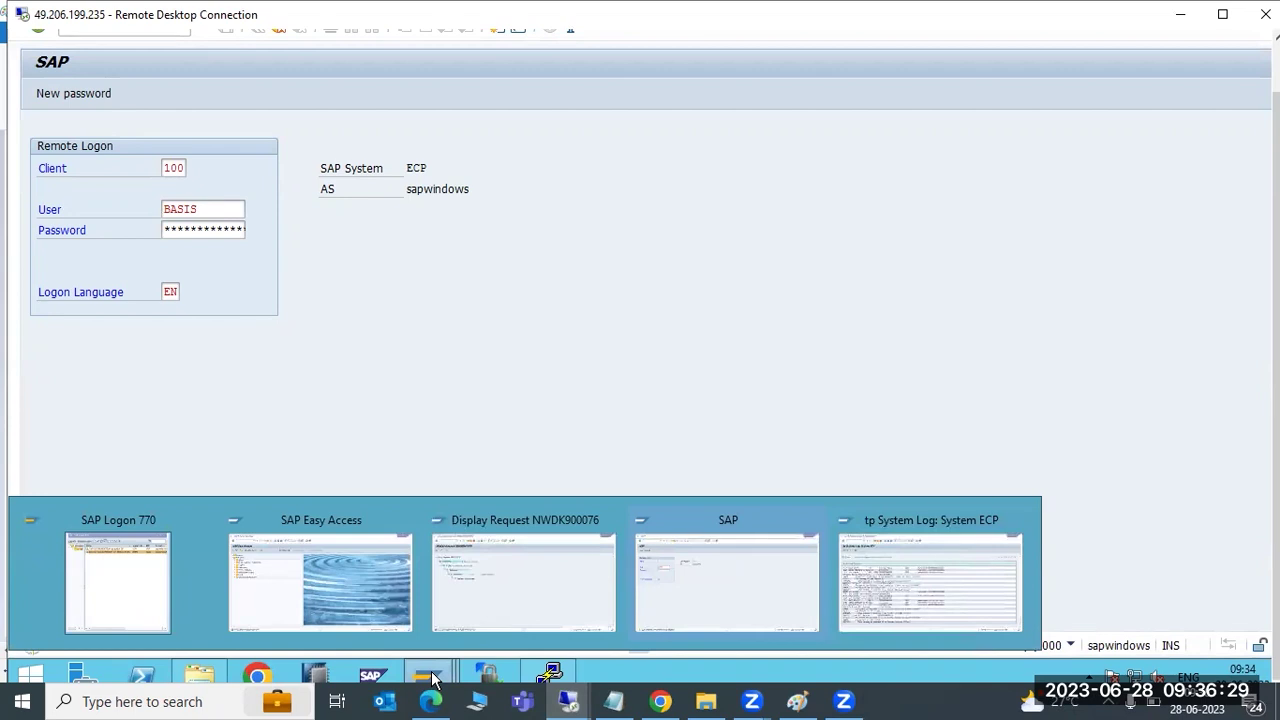
left_click(935, 590)
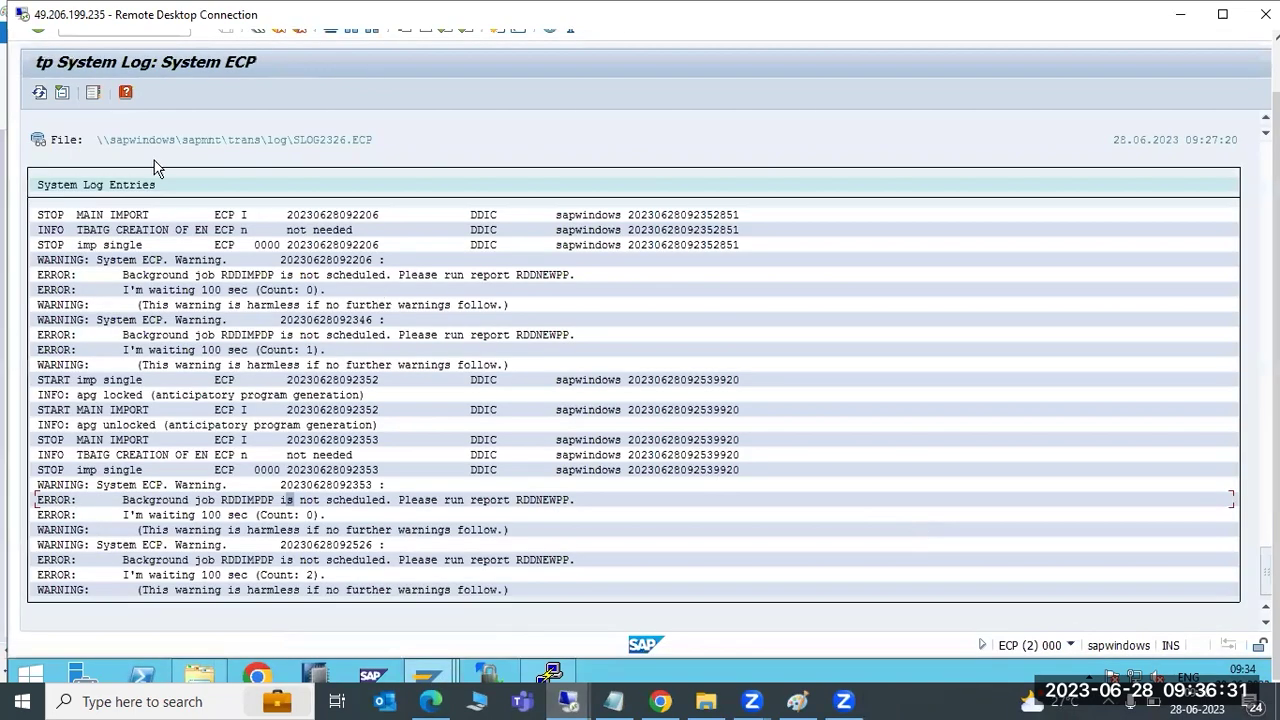
left_click(40, 92)
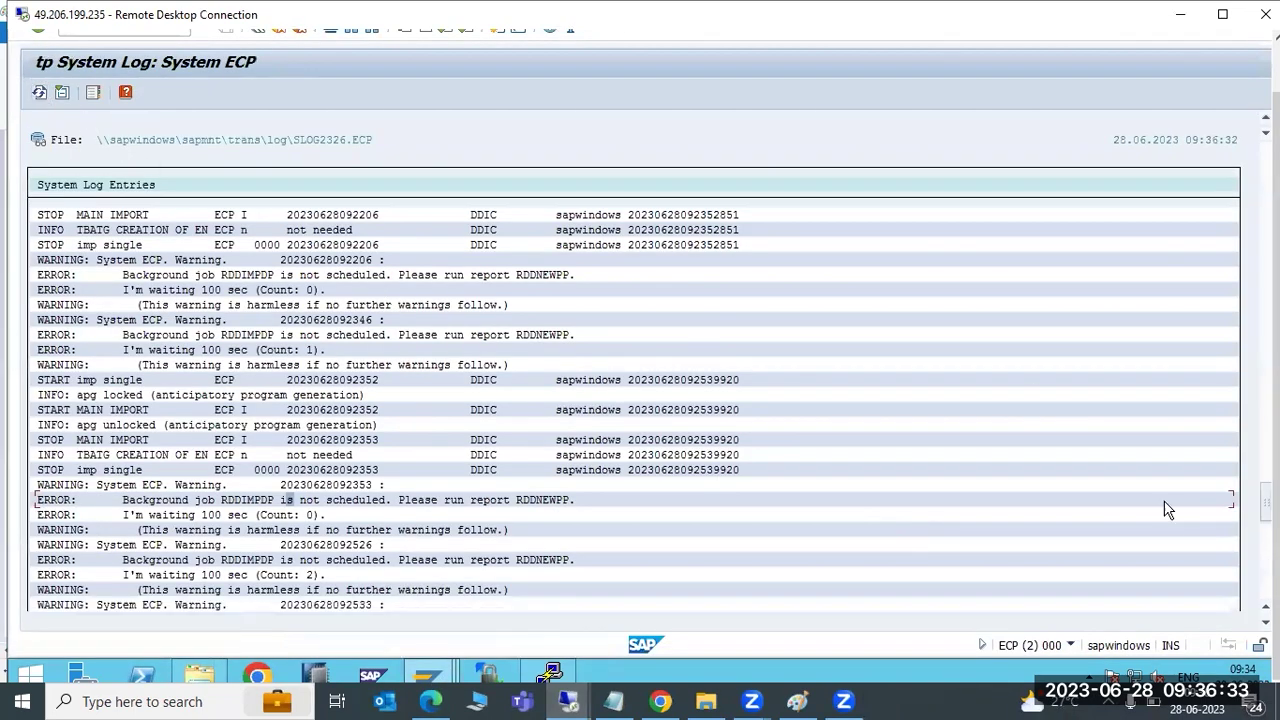
scroll(1265, 505, "down", 10)
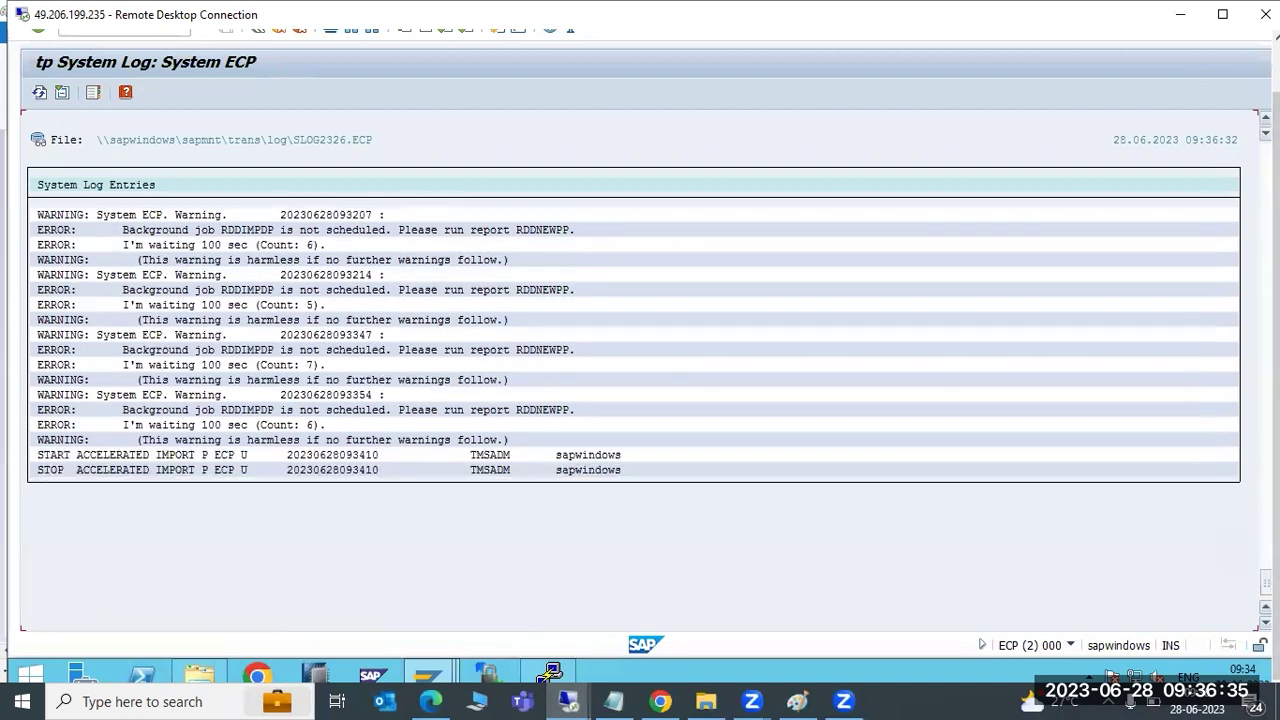
scroll(1266, 585, "up", 1)
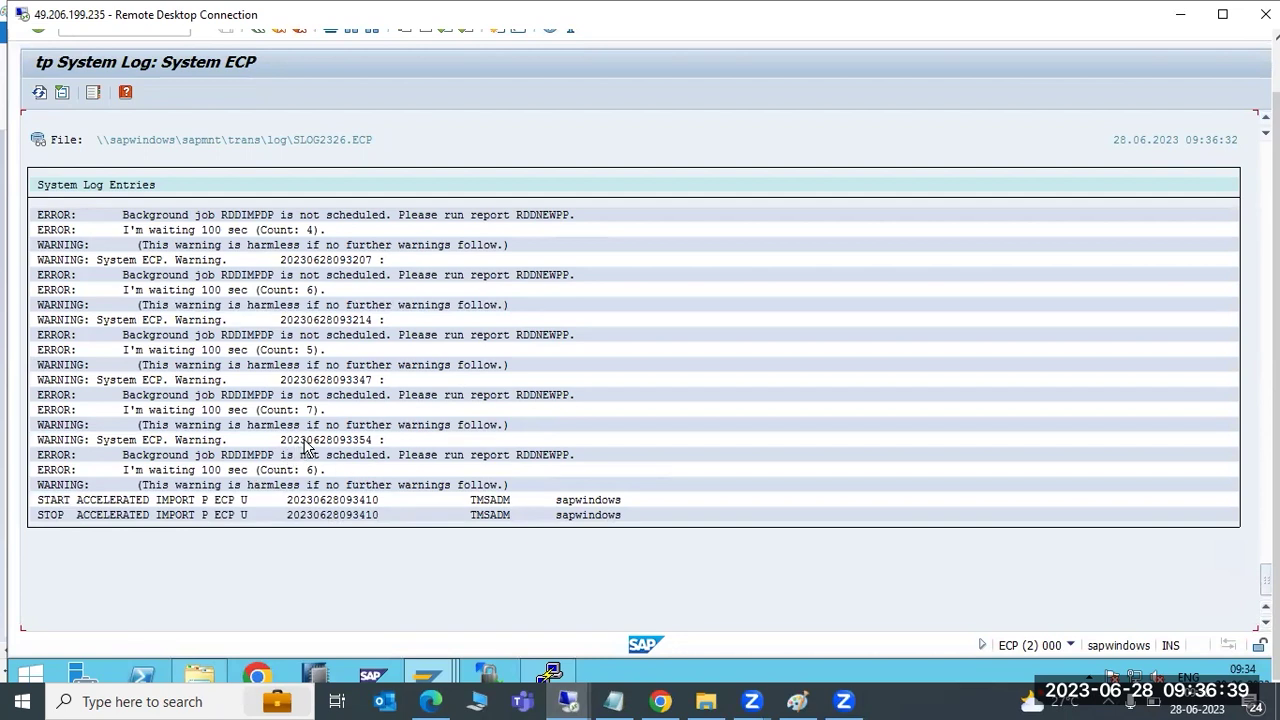
left_click(152, 258)
left_click(488, 503)
Mark the RDDIMPDP not-scheduled error line in the tp System Log, then return to Paint
mouse_move(447, 677)
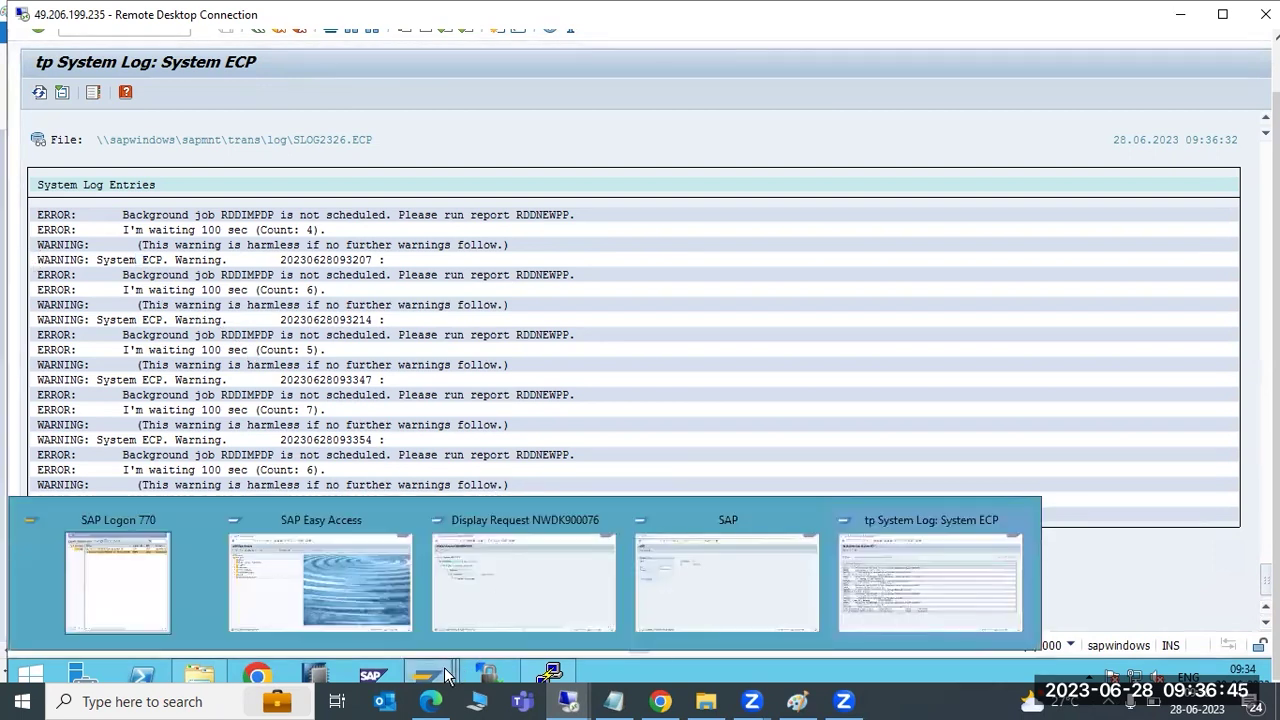
left_click(672, 612)
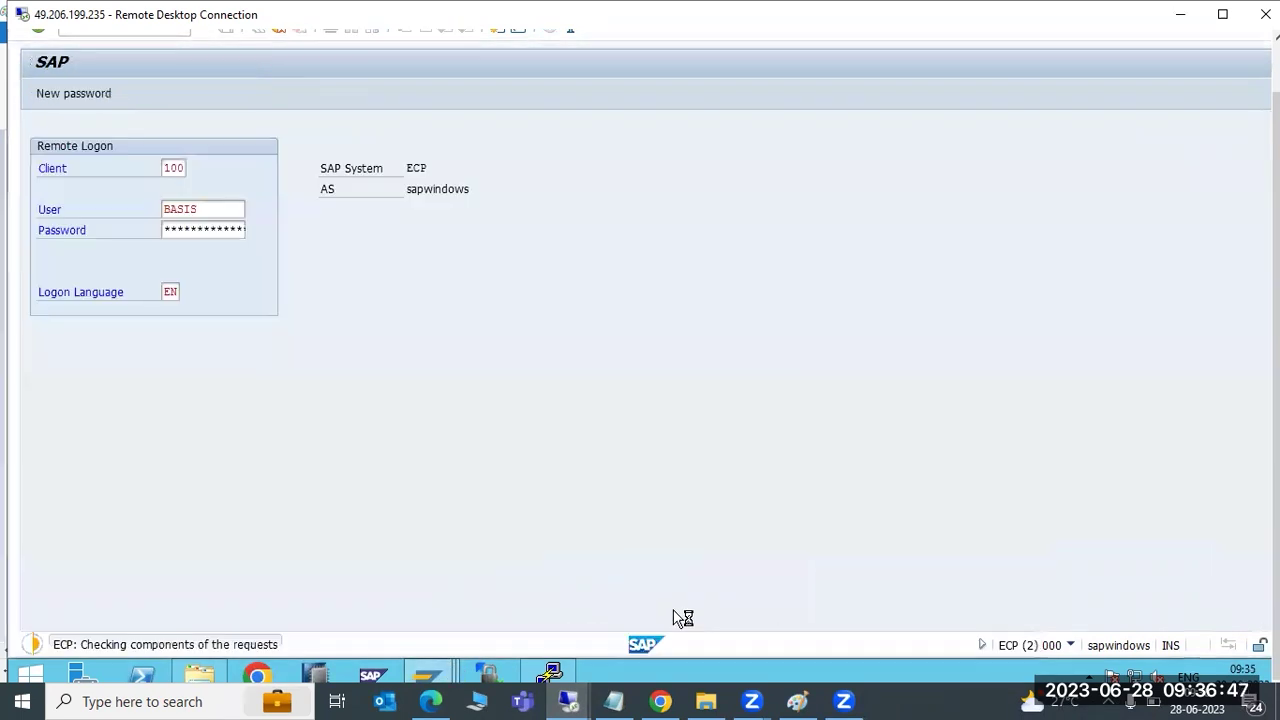
mouse_move(447, 677)
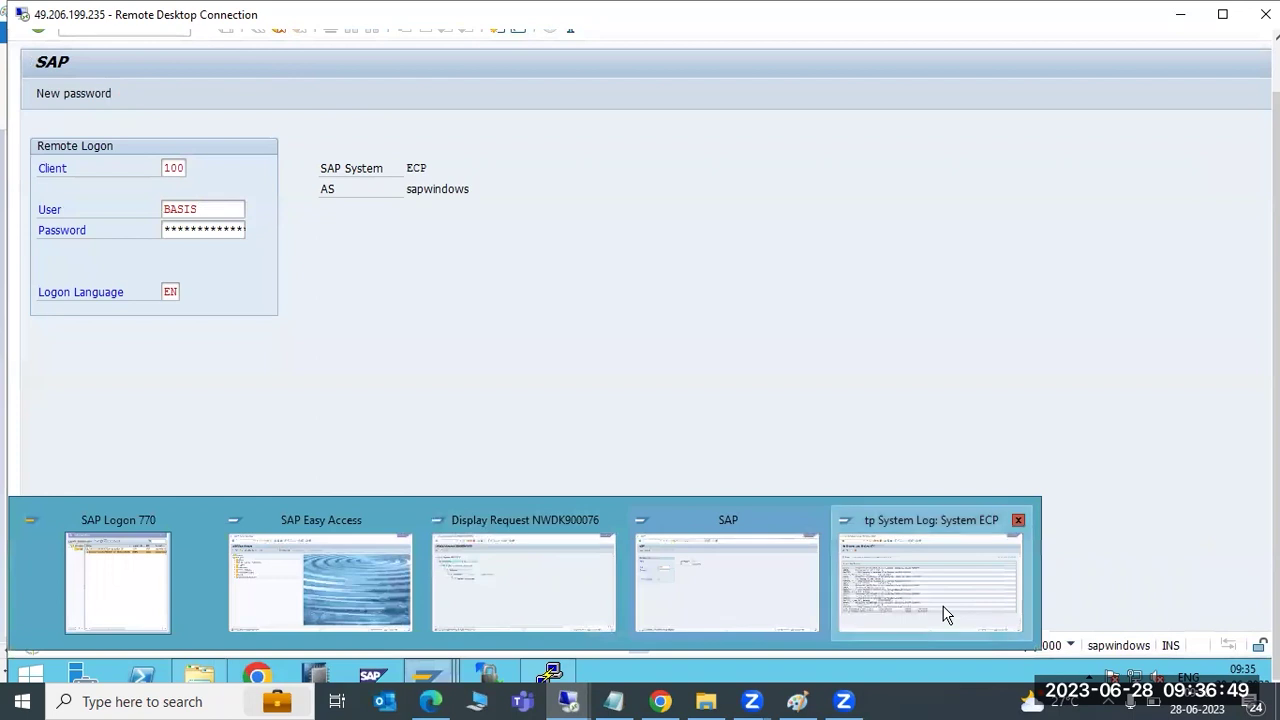
left_click(943, 610)
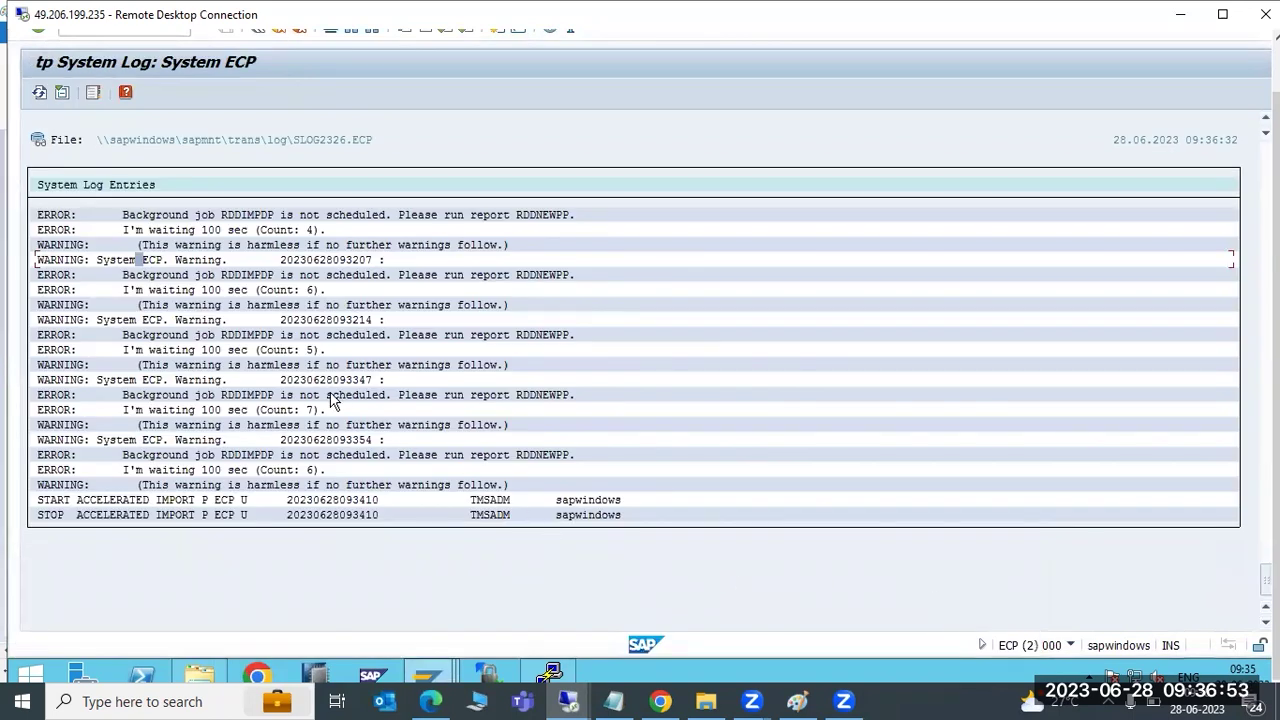
left_click(285, 396)
left_click(797, 701)
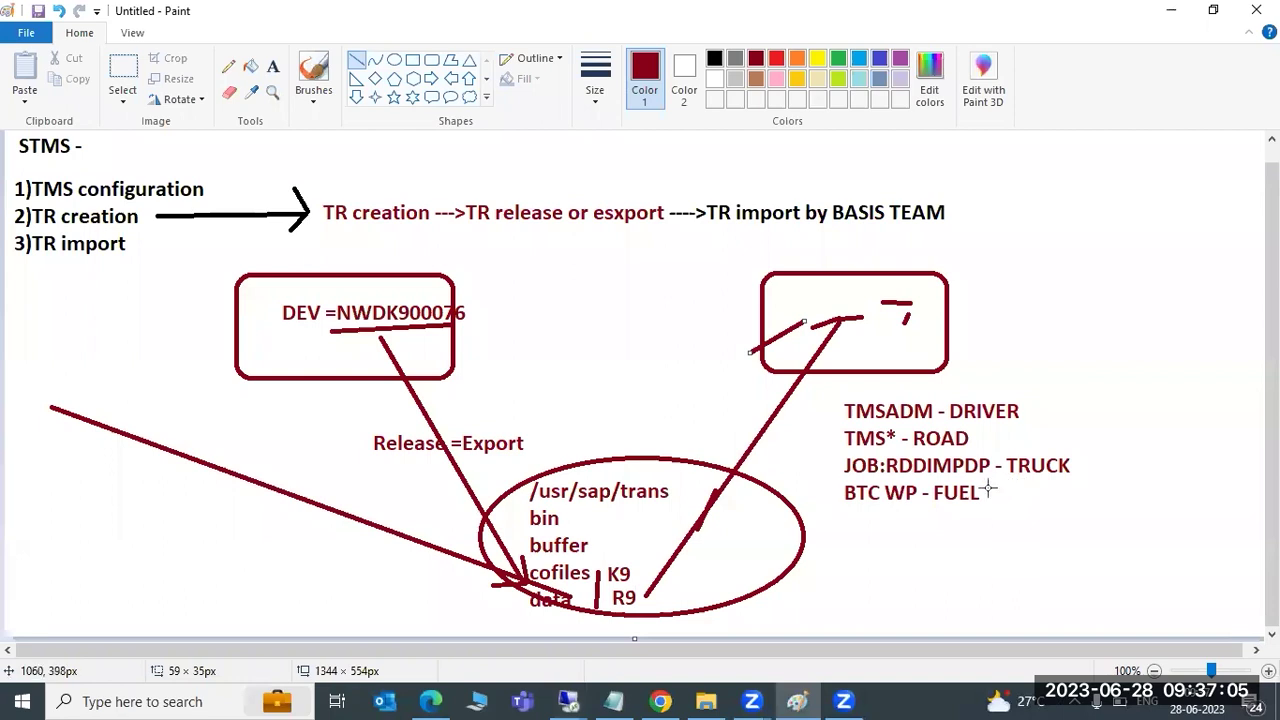
Draw a short line up from DRIVER and add the labels SU0 and SM59
left_click_drag(1021, 411, 1057, 375)
left_click(273, 66)
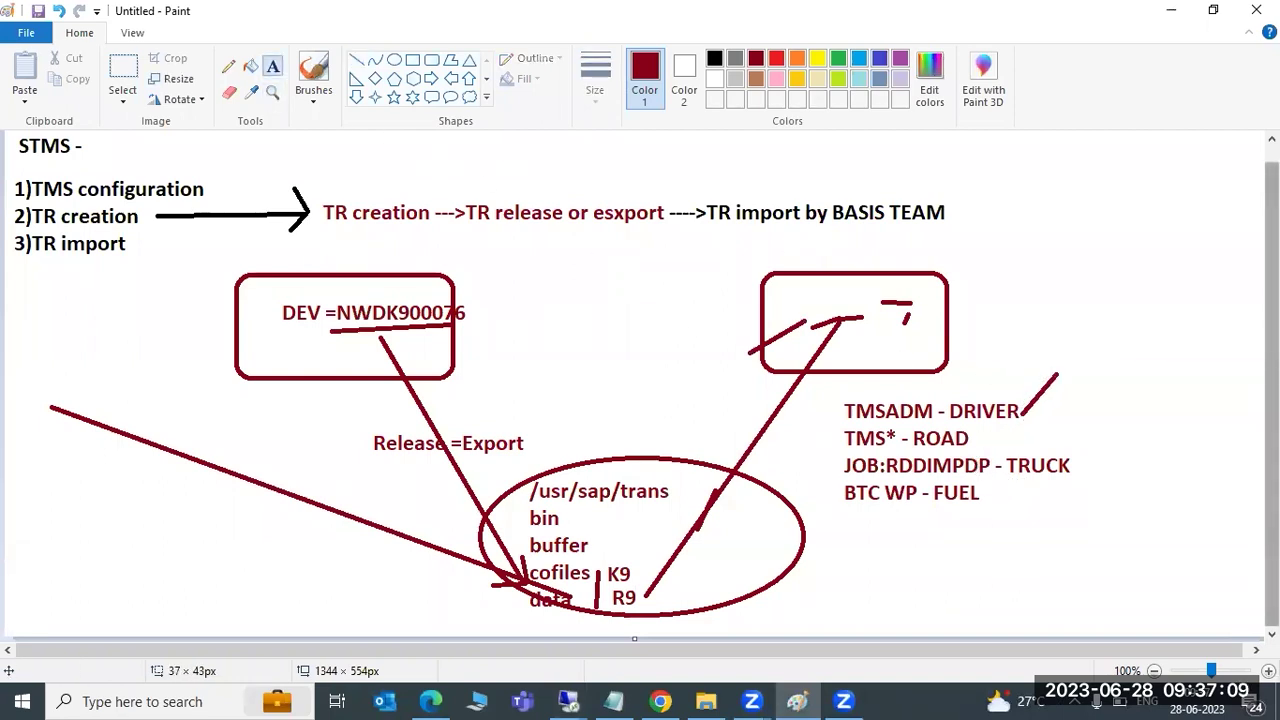
left_click(1074, 358)
type("SU01-")
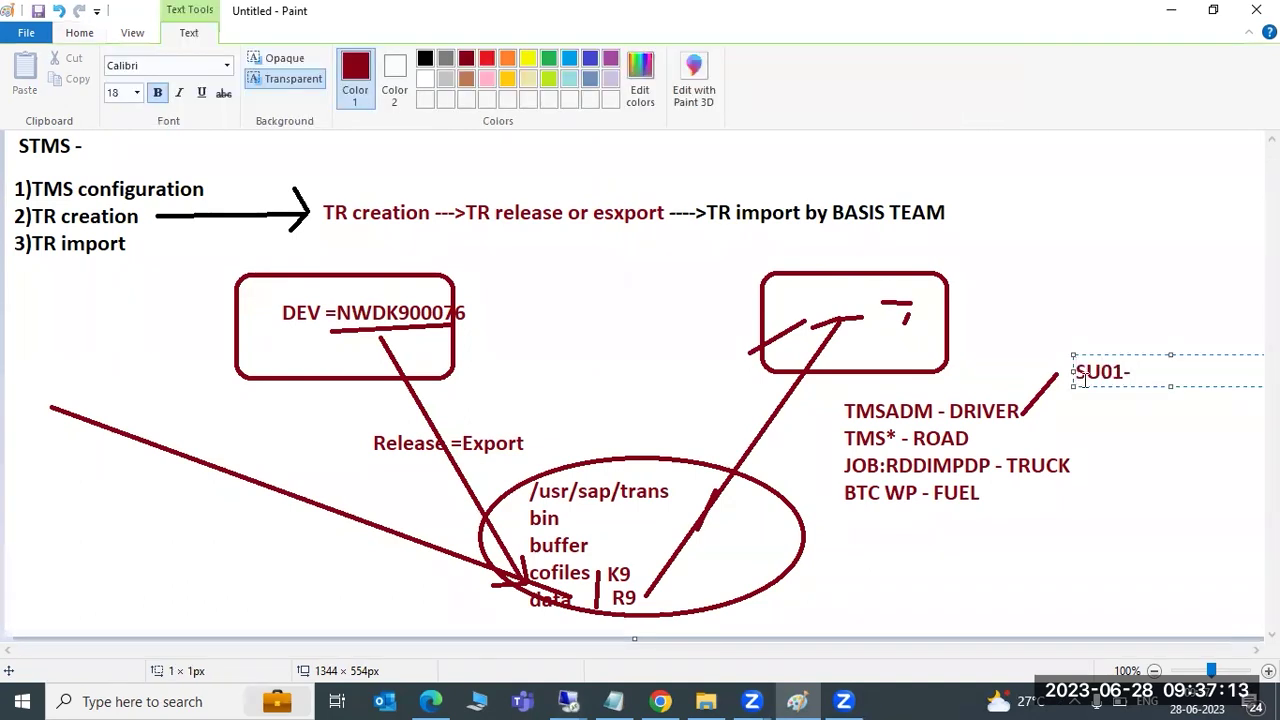
left_click(986, 437)
type("SM59")
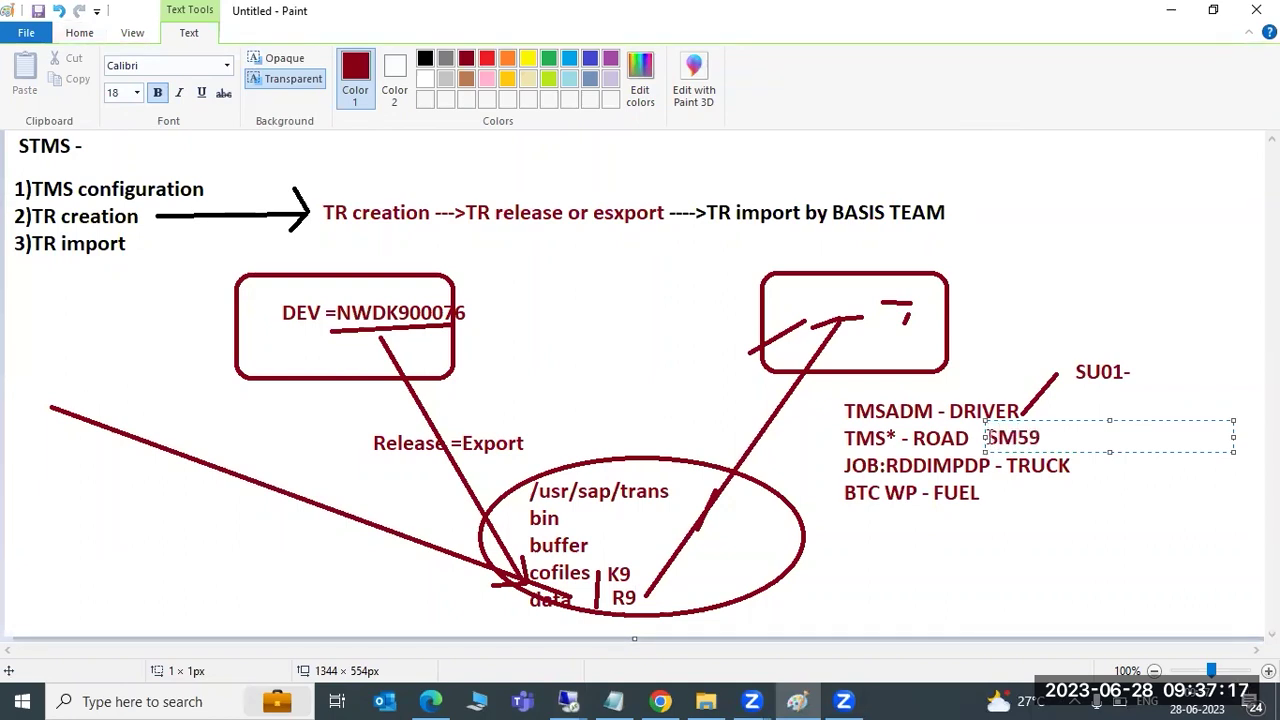
left_click(1035, 500)
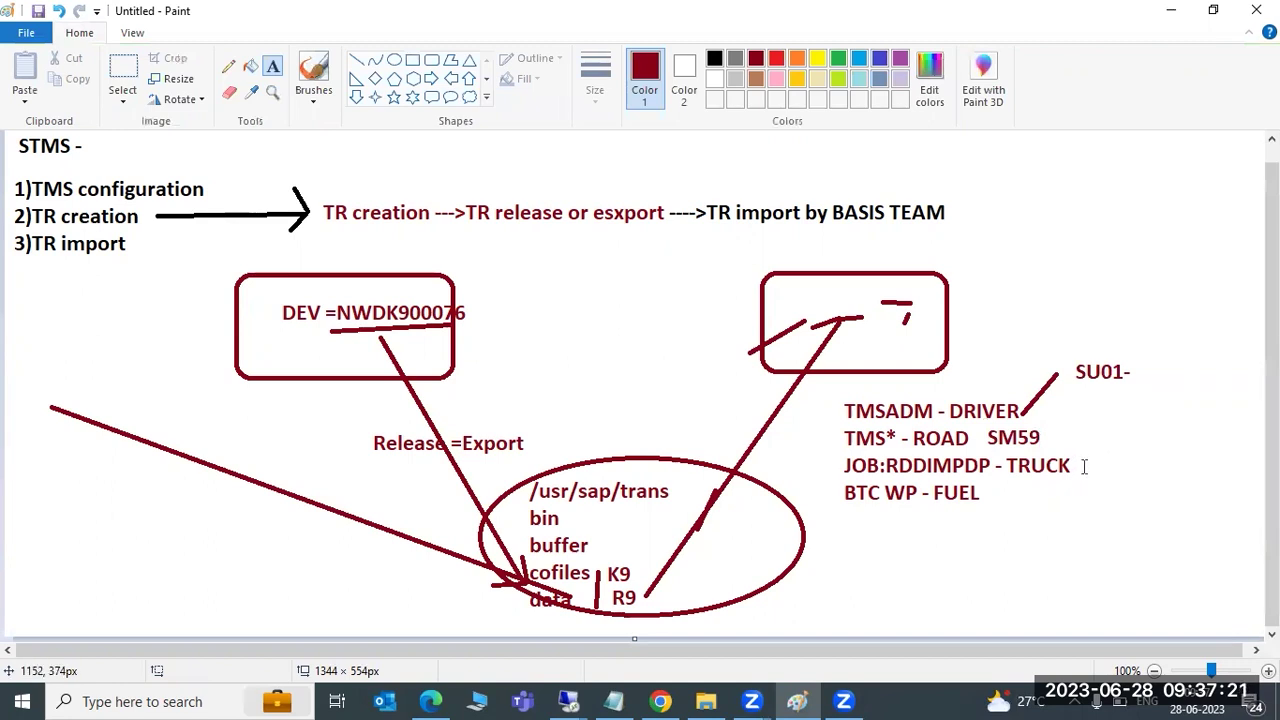
Add the label SM37 and the note '000-RWPORT-SA38 or SE38 RDDNEWPP' below BTC WP - FUEL
left_click(1083, 466)
type("SM37 -")
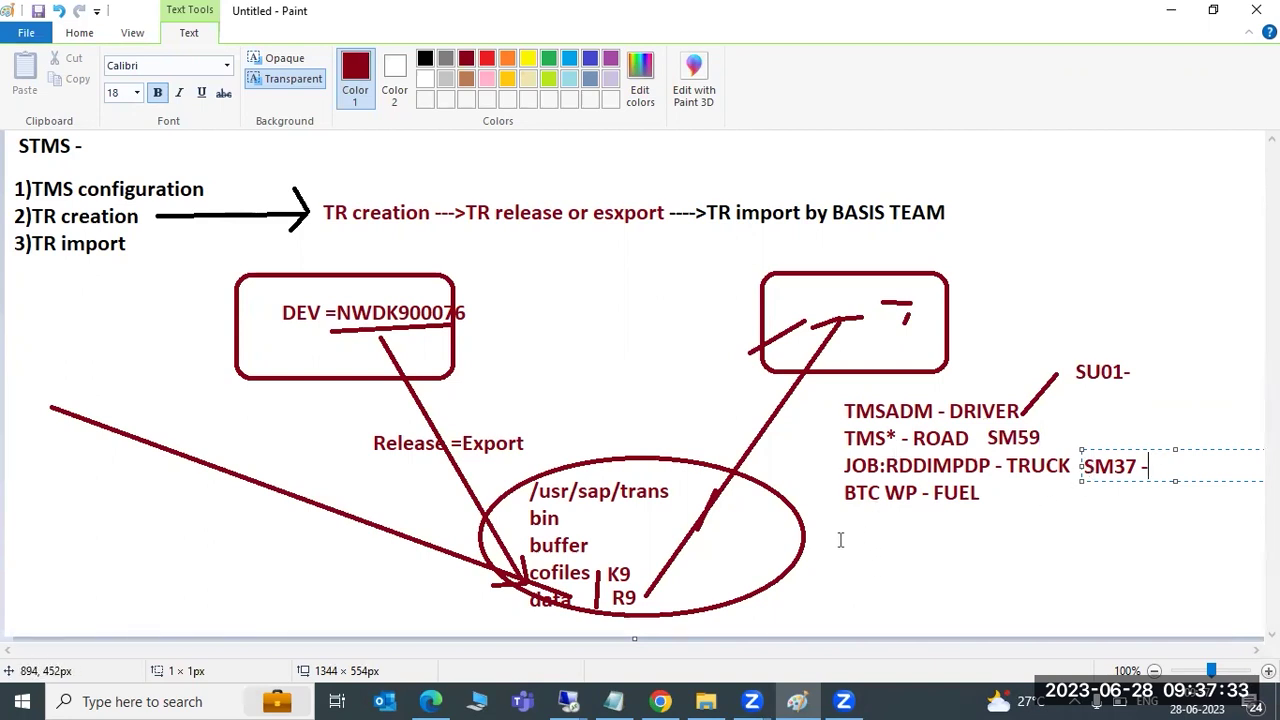
left_click_drag(835, 522, 1264, 613)
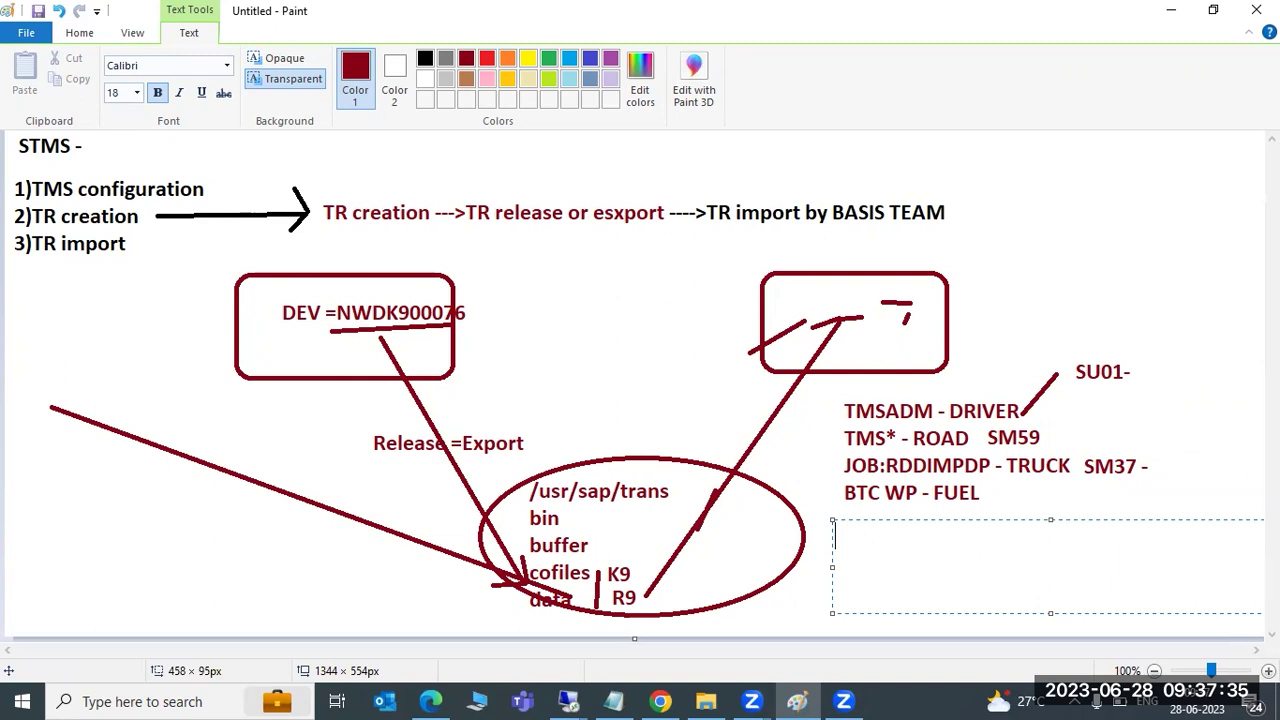
type("000-RWPORT-SA38 or SE38 RDDNEWPP")
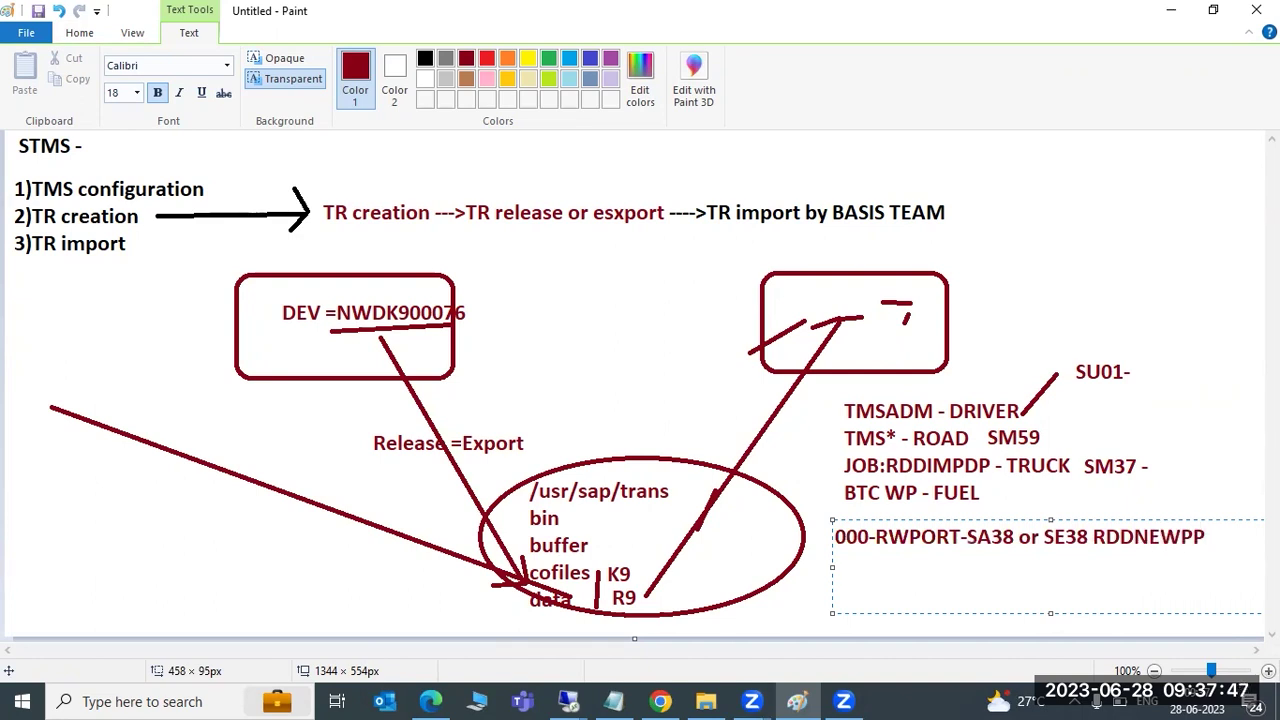
left_click(588, 700)
Bring the remote SAP tp System Log window to the front
left_click(545, 668)
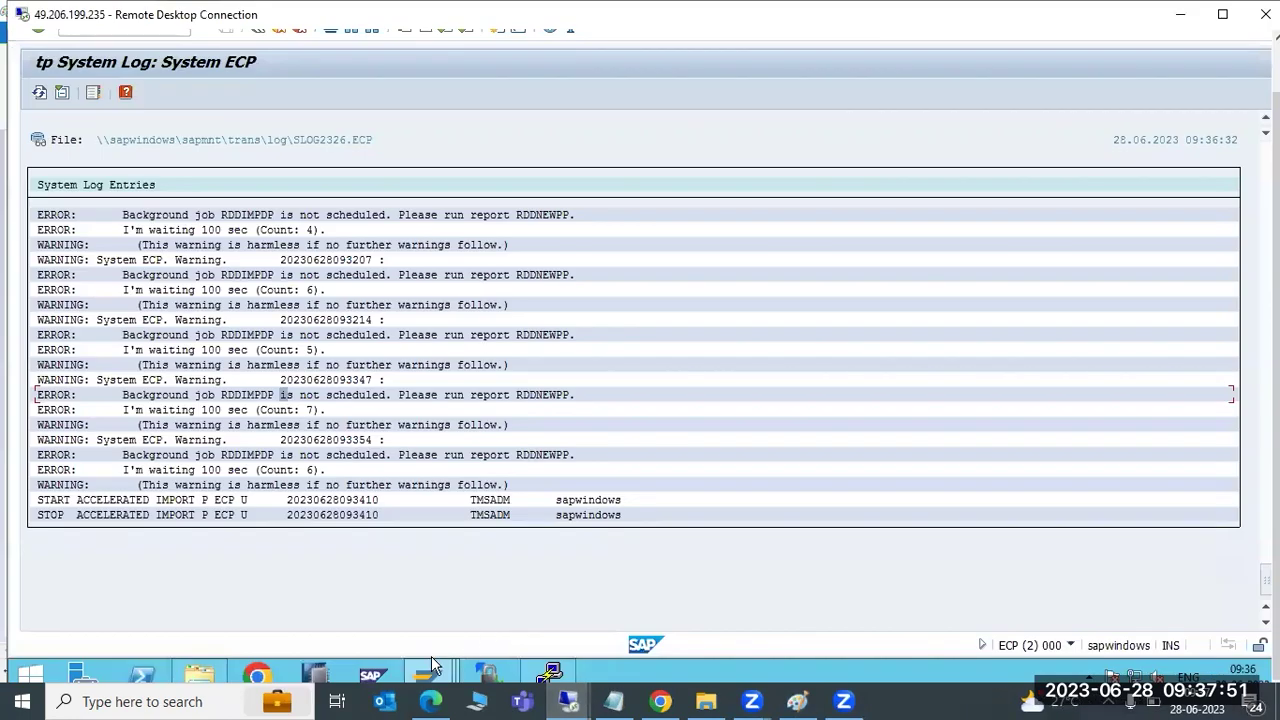
mouse_move(440, 668)
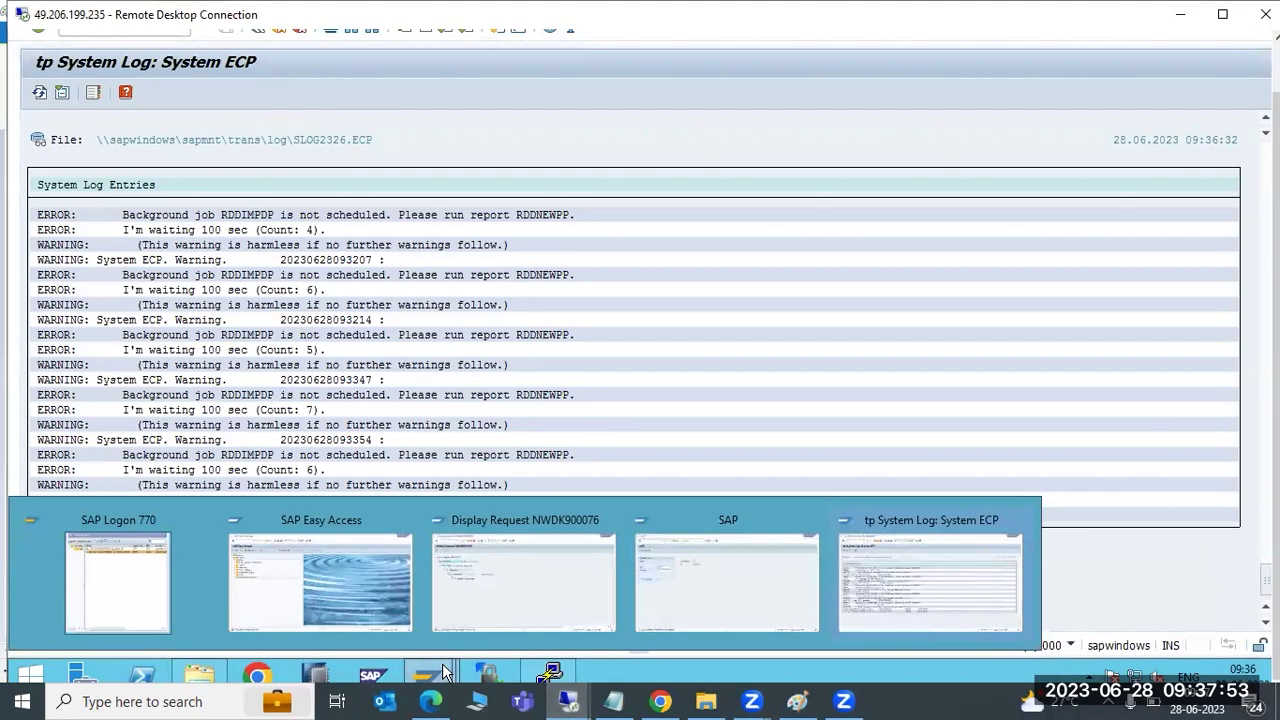
left_click(693, 609)
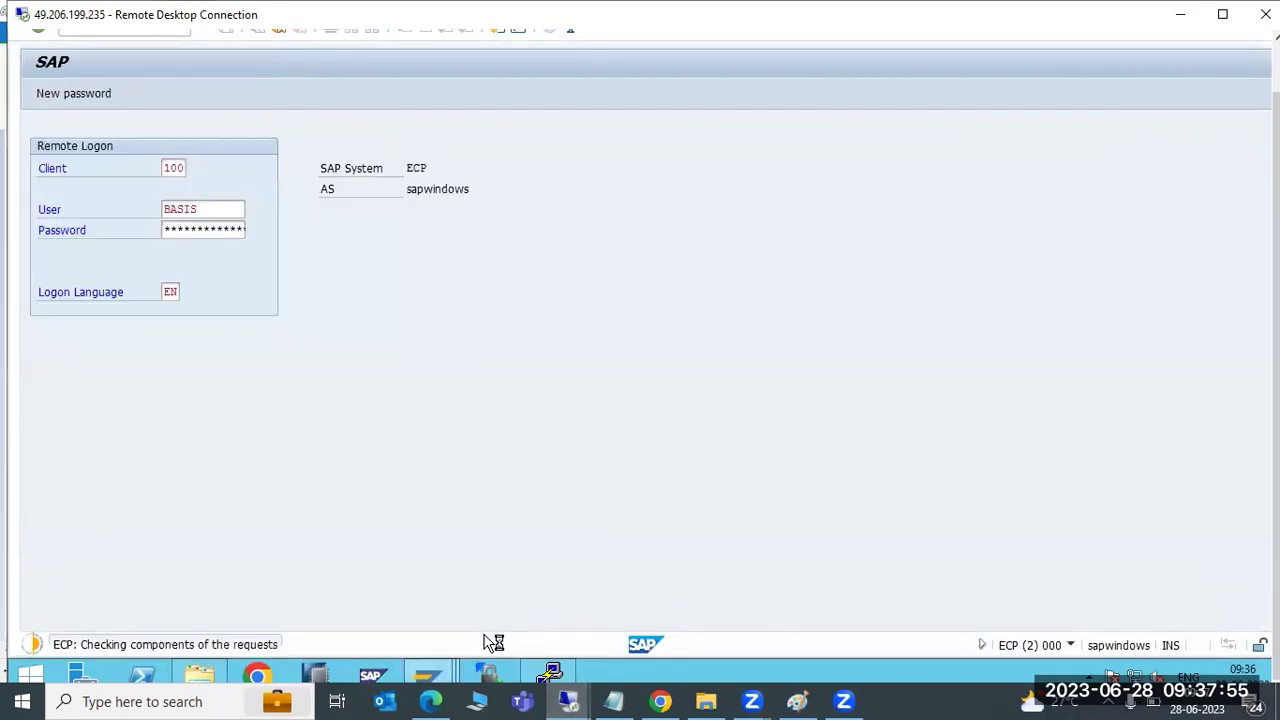
mouse_move(484, 676)
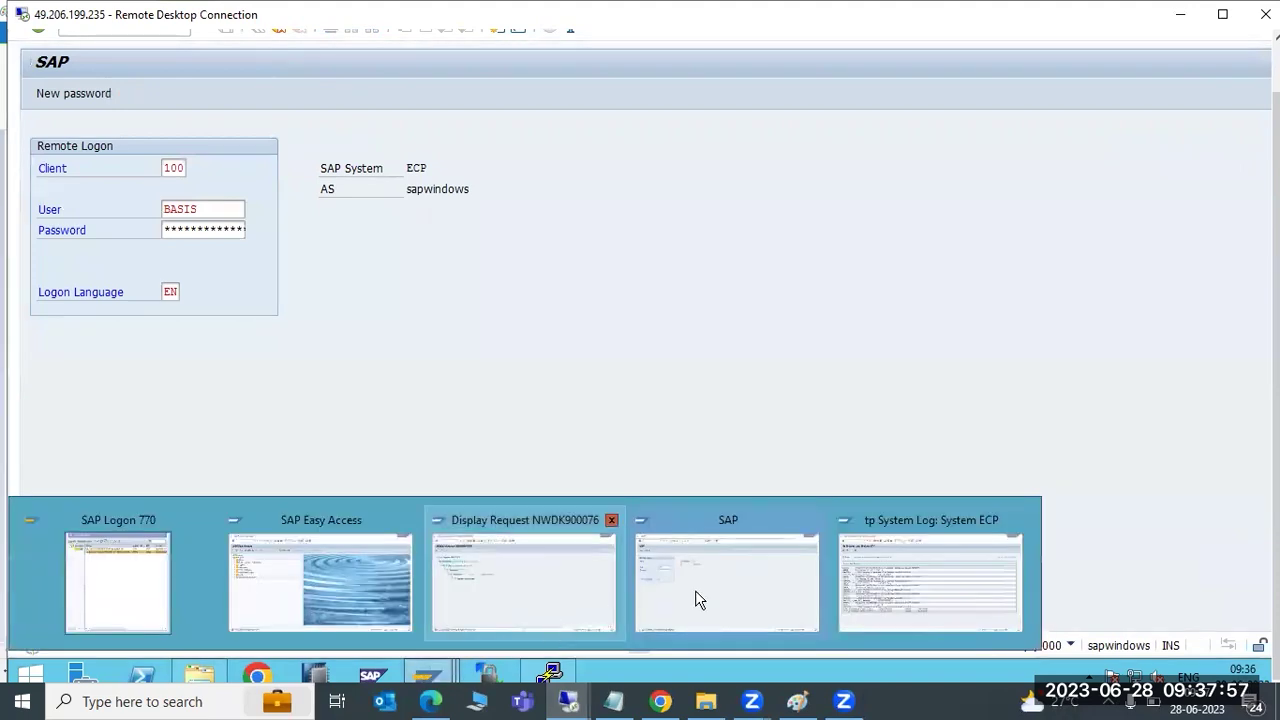
left_click(710, 596)
mouse_move(432, 670)
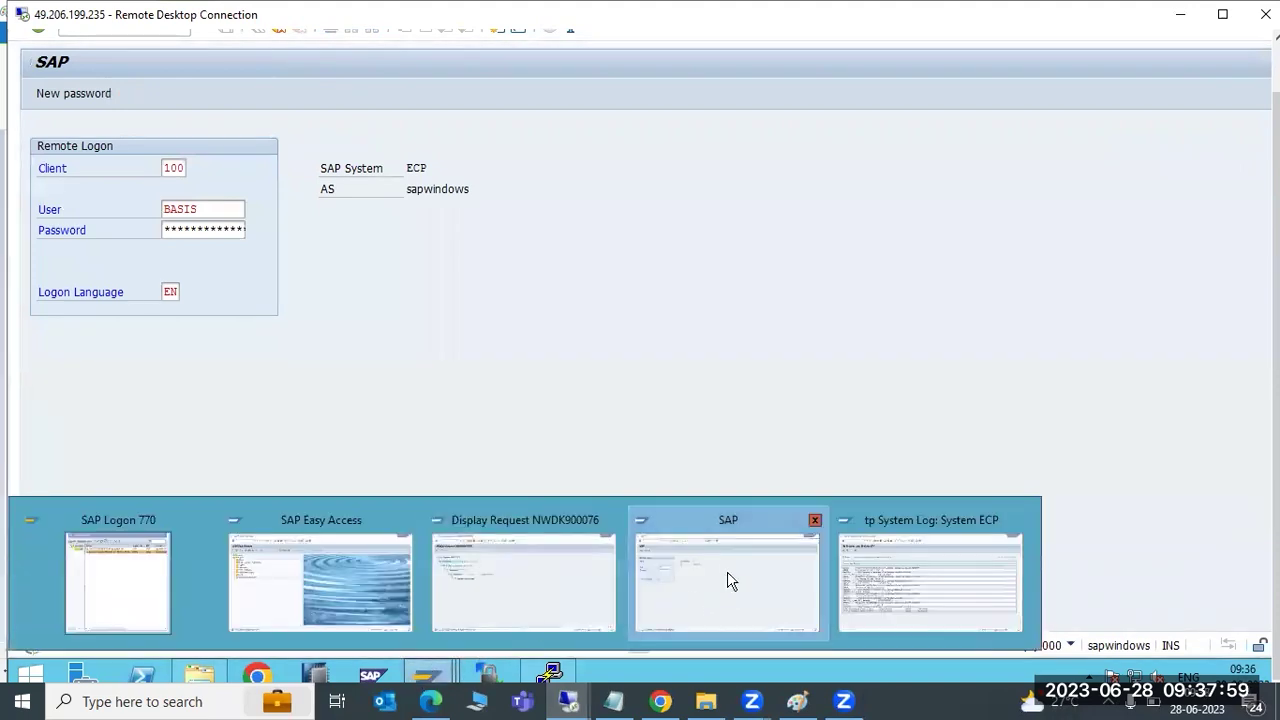
left_click(922, 573)
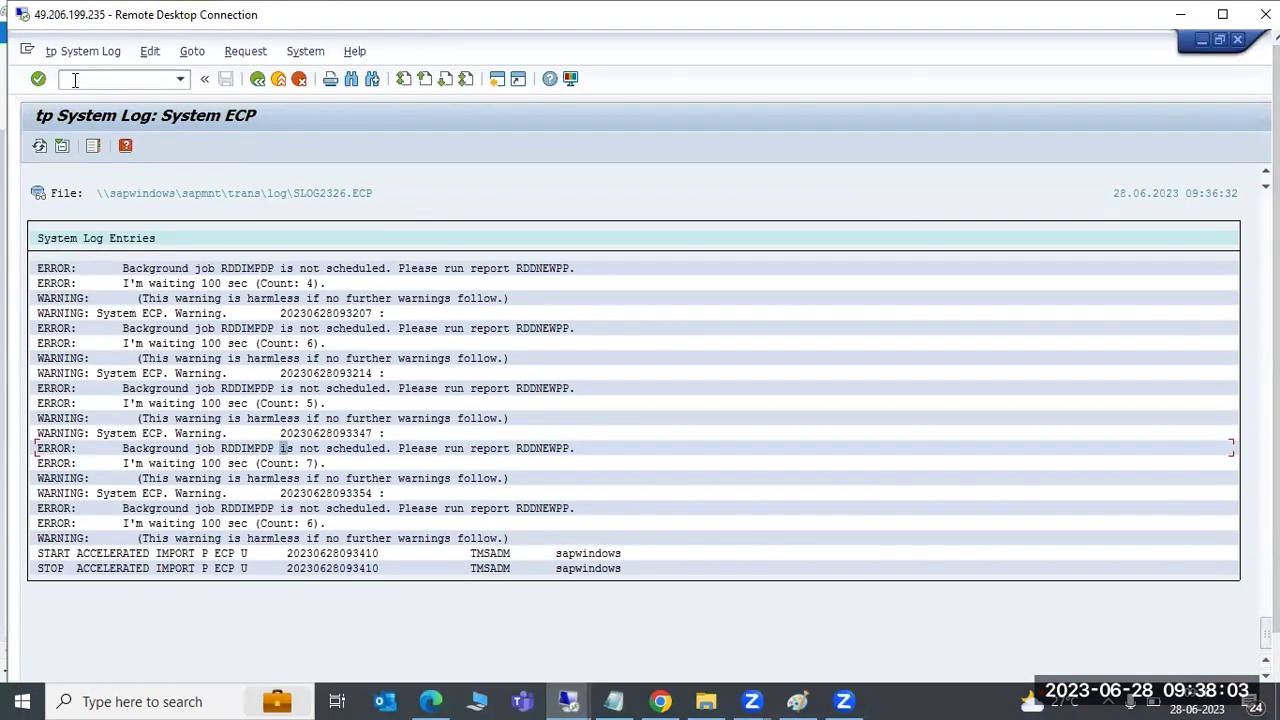
Run report RDDNEWPP via /nsa38 and schedule RDDIMPDP with Normal priority
left_click(92, 79)
type("/nsa38")
key("Return")
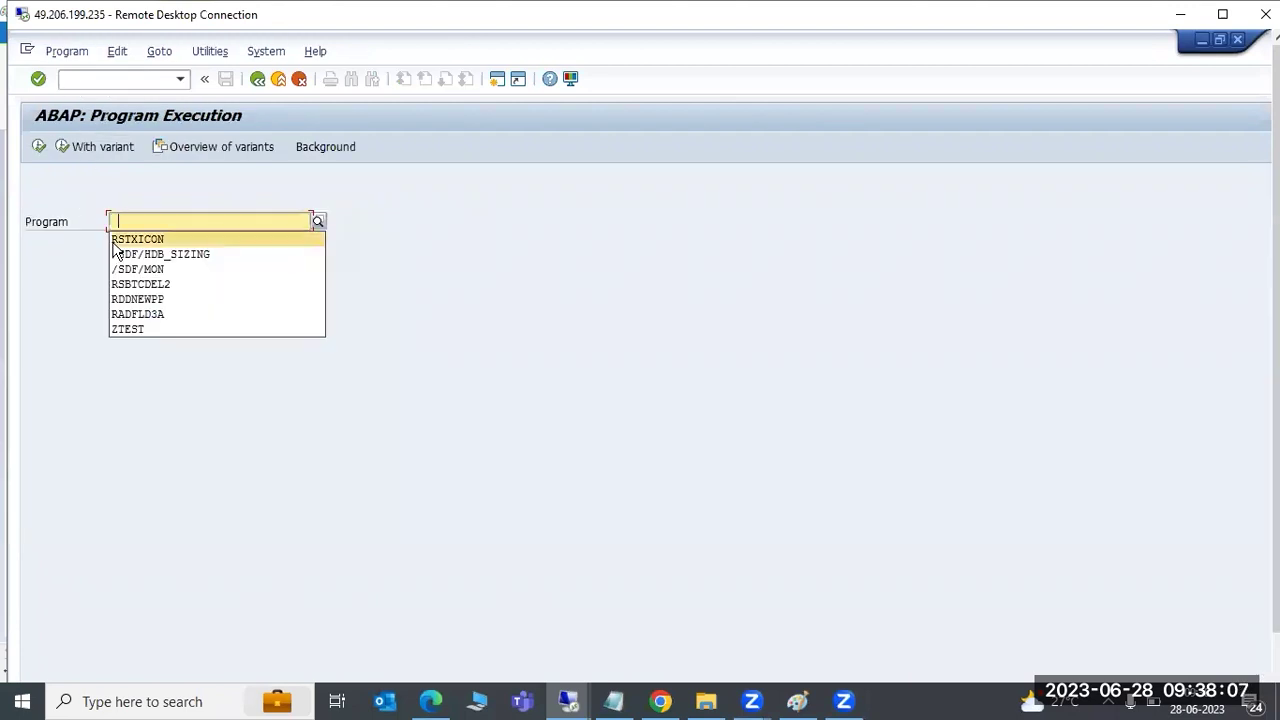
left_click(146, 300)
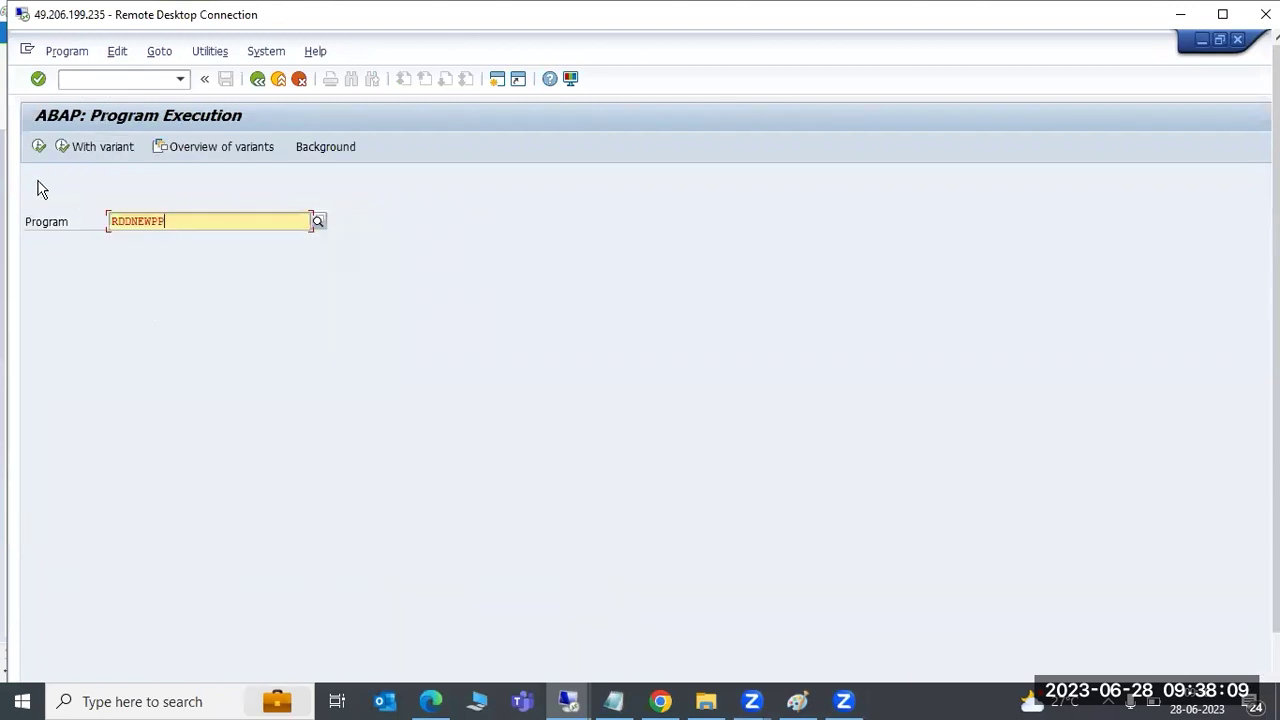
left_click(38, 146)
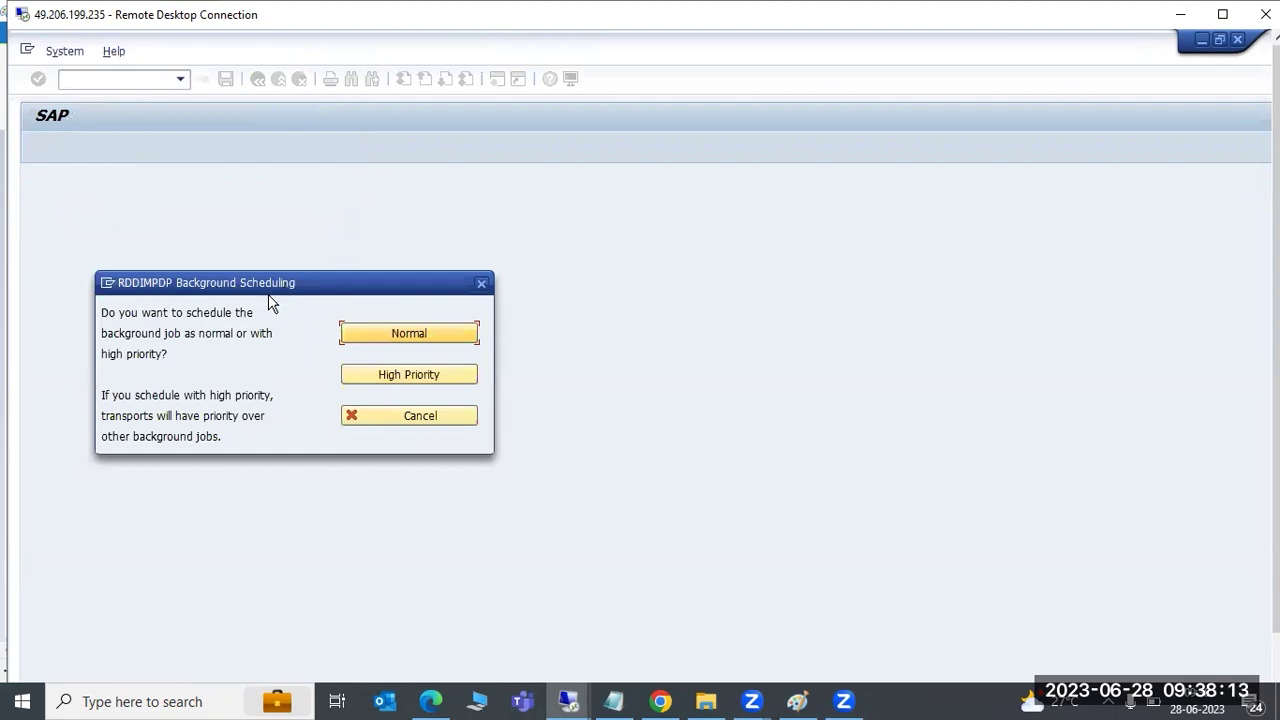
left_click(379, 341)
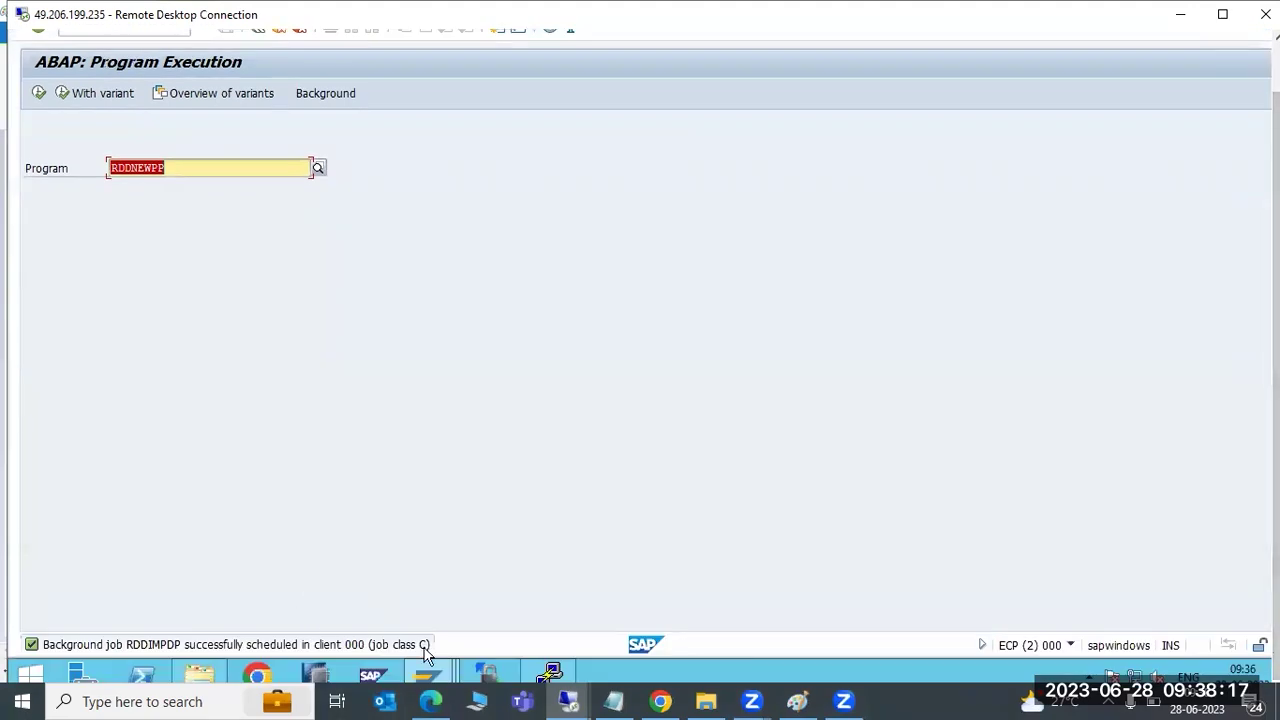
mouse_move(444, 663)
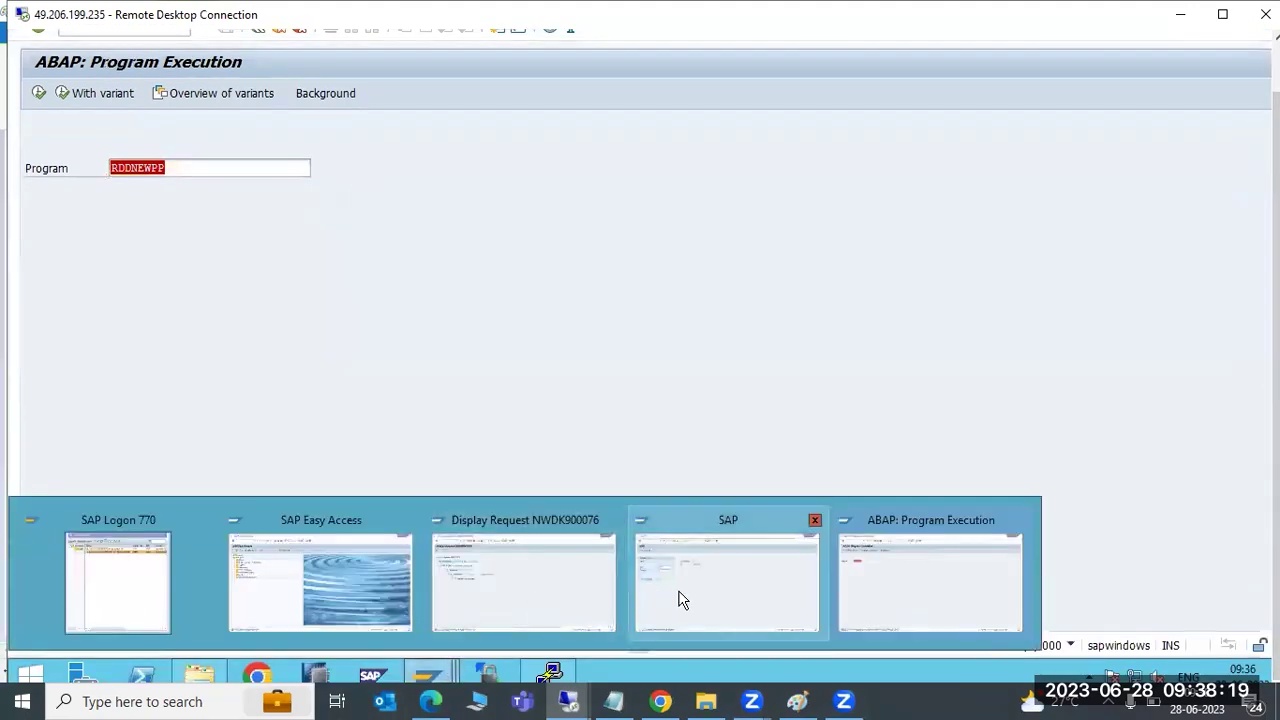
left_click(680, 597)
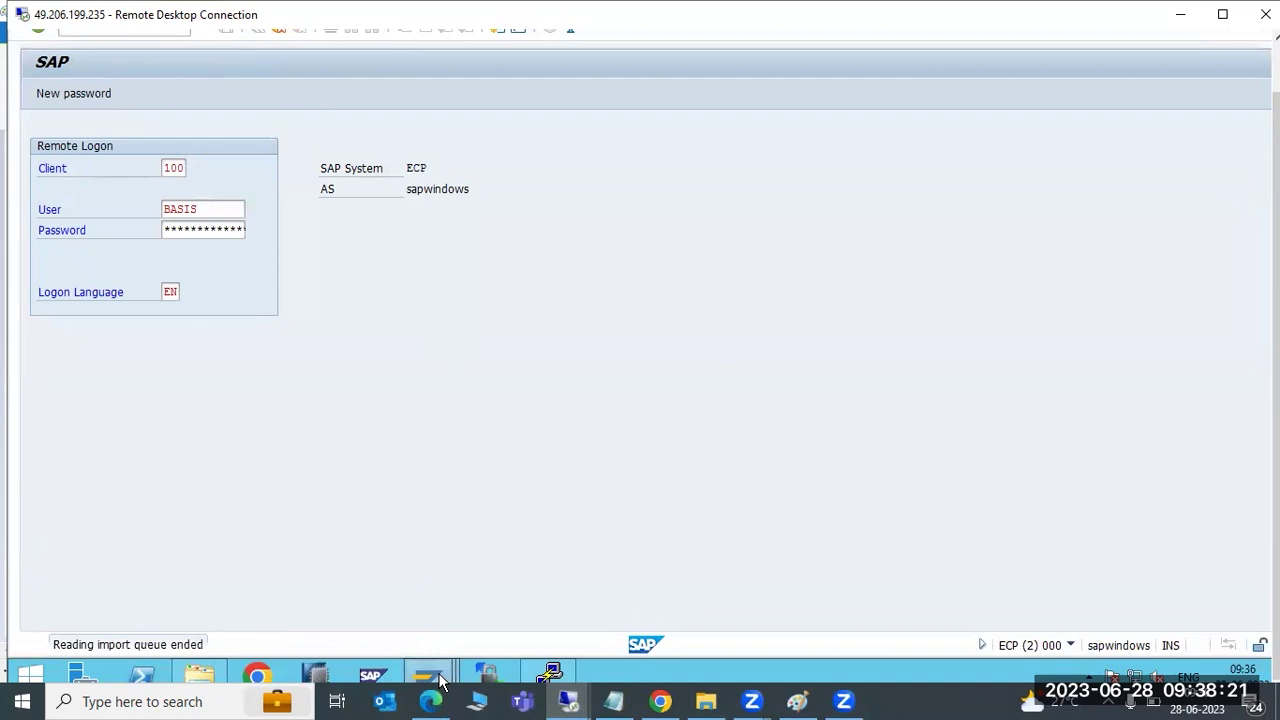
View the details of request NWDK900076 and return to the ECP import queue
mouse_move(430, 672)
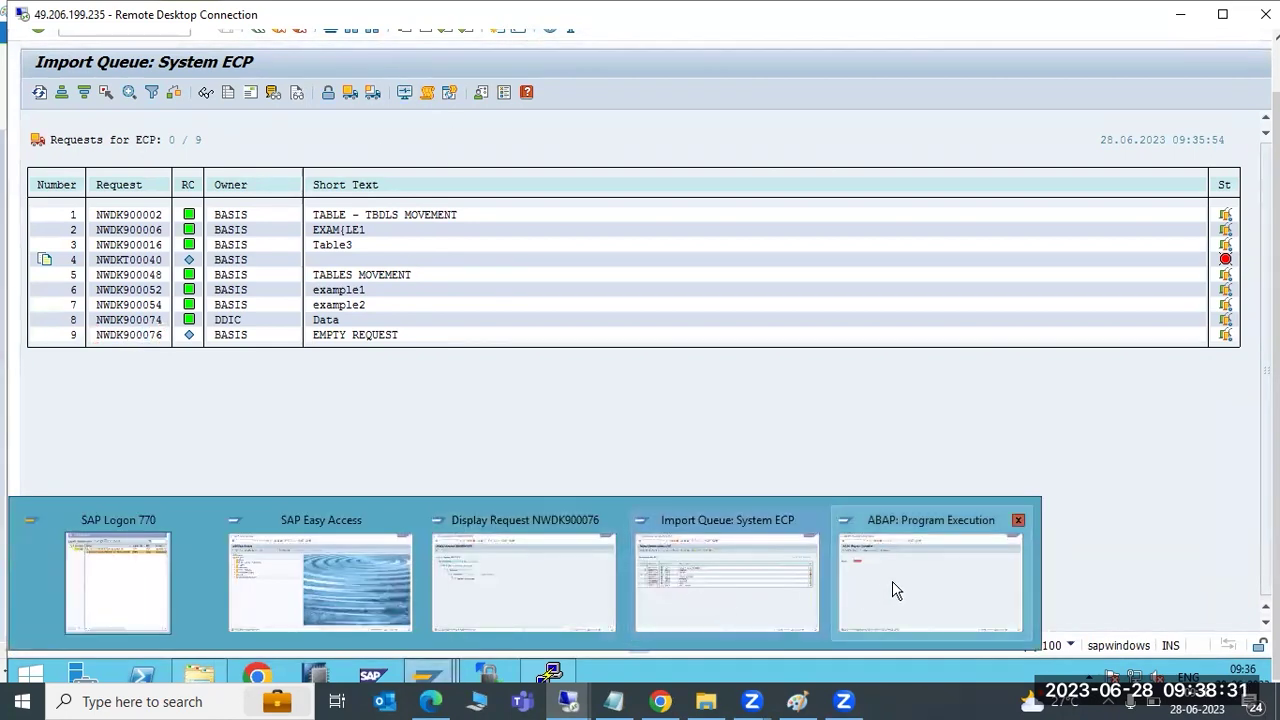
left_click(574, 597)
mouse_move(432, 672)
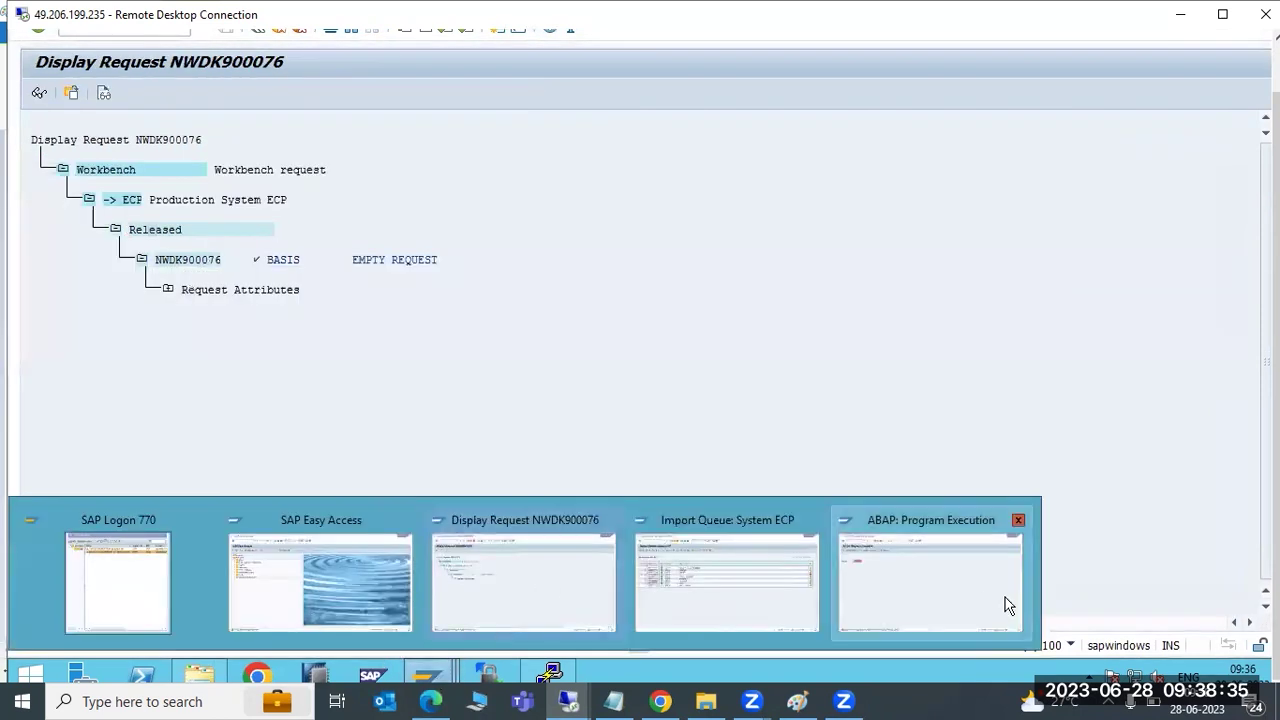
left_click(1005, 605)
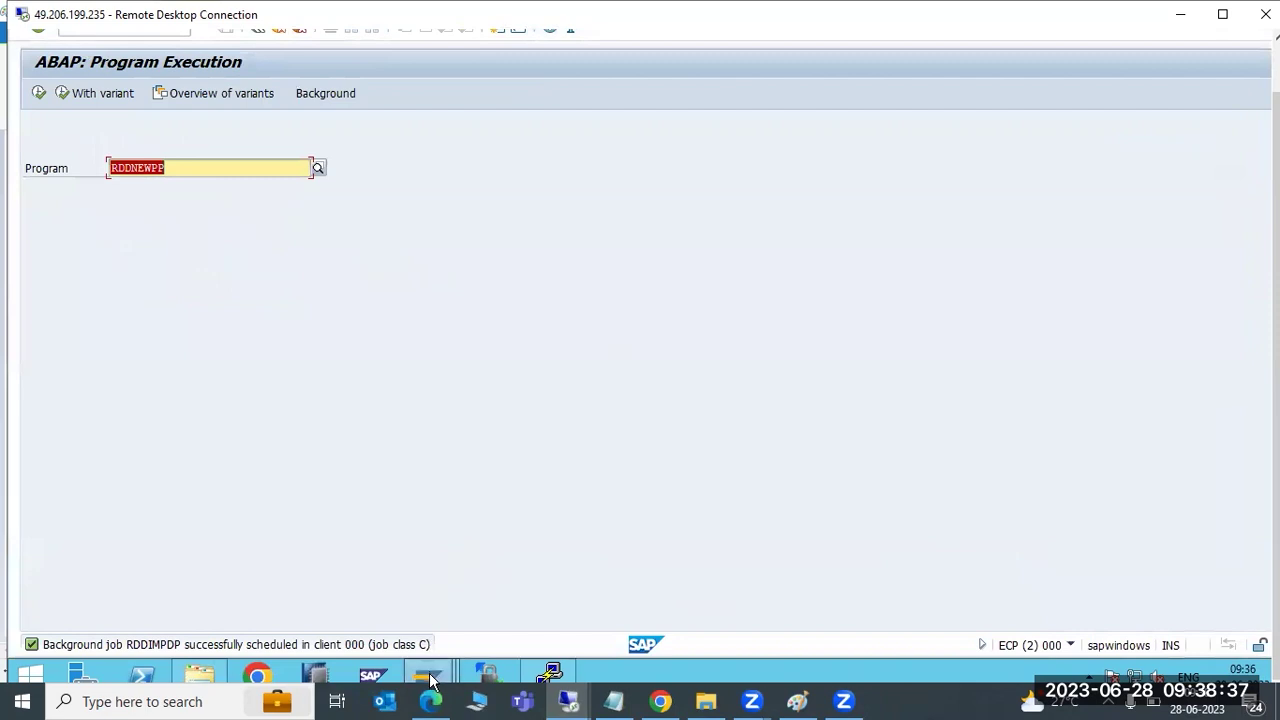
left_click(660, 585)
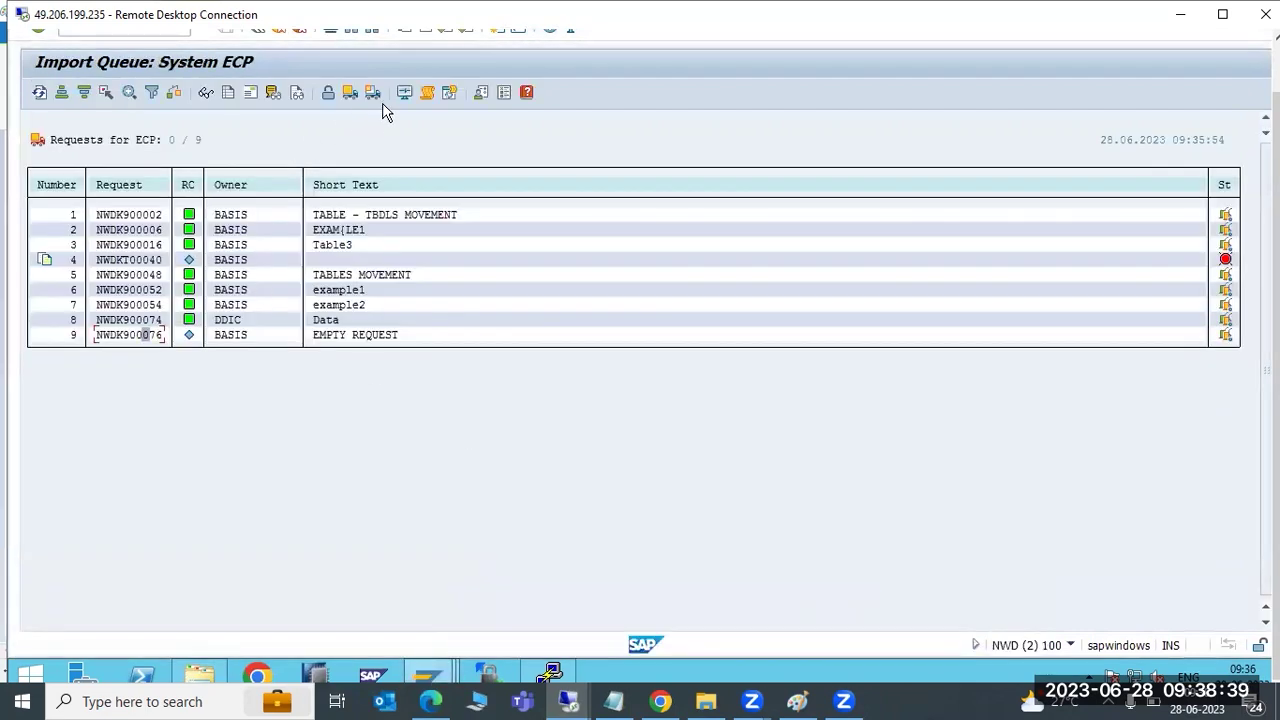
Import NWDK900076 into client 333 with re-import, overwrite and ignore-invalid-component-version options
left_click(372, 92)
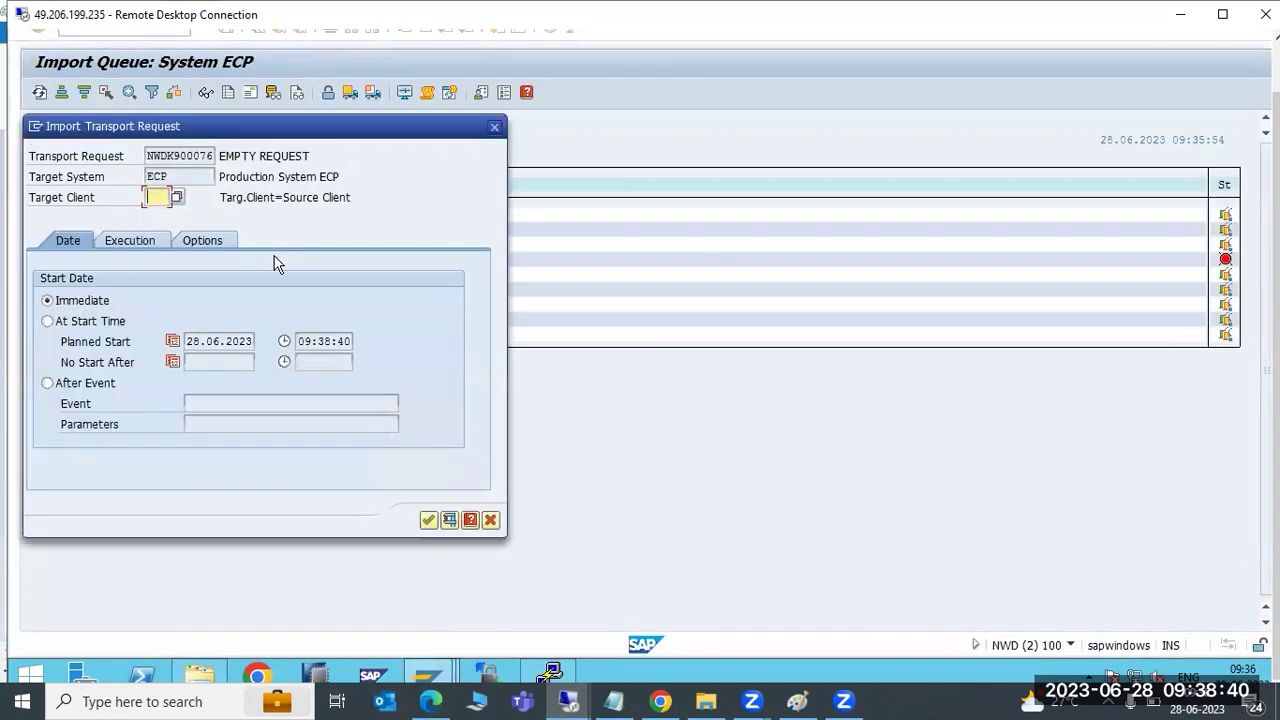
left_click(178, 198)
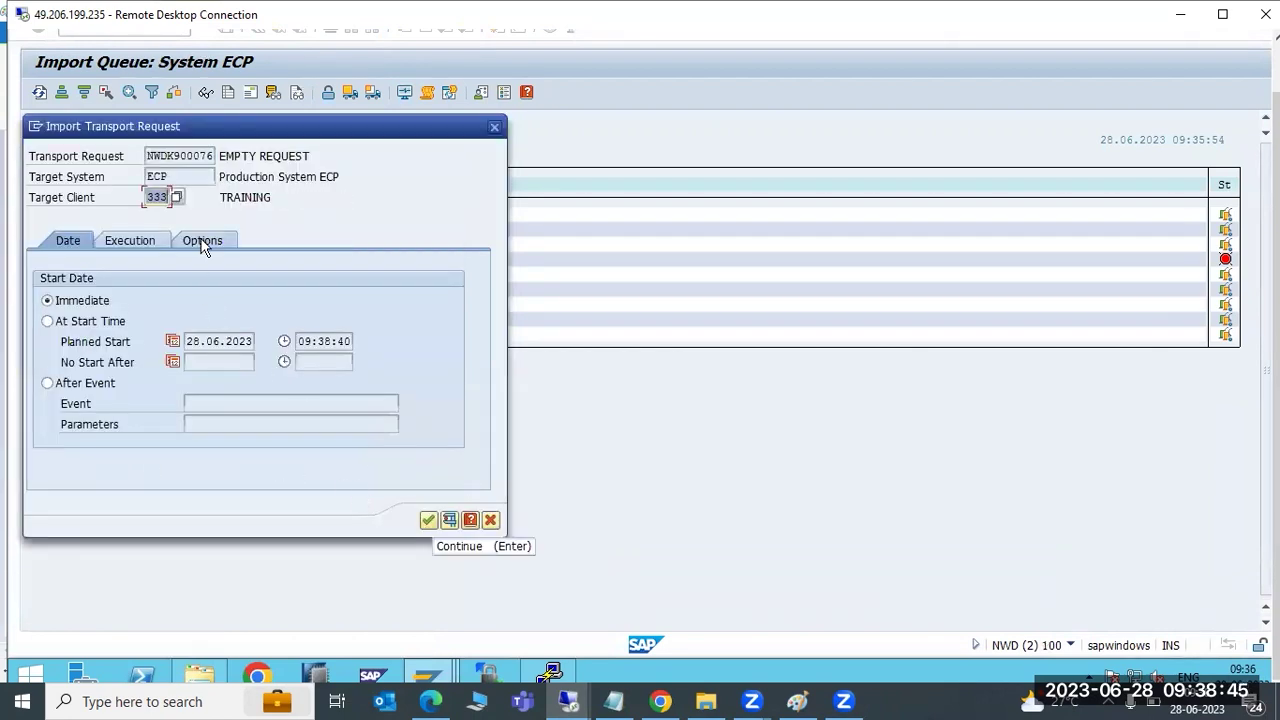
left_click(202, 240)
left_click(120, 327)
left_click(108, 342)
left_click(118, 362)
left_click(102, 445)
left_click(428, 520)
Confirm the import start, then inspect the warning line in the tp System Log
left_click(272, 481)
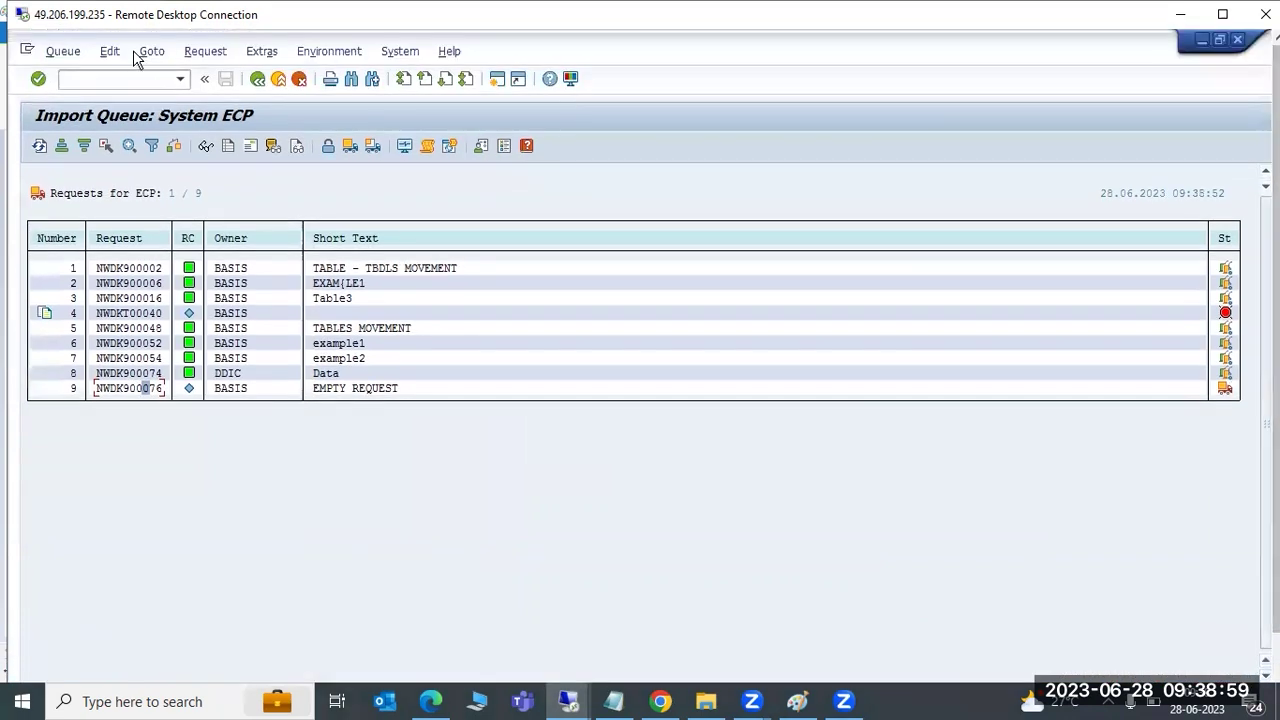
left_click(151, 51)
left_click(198, 158)
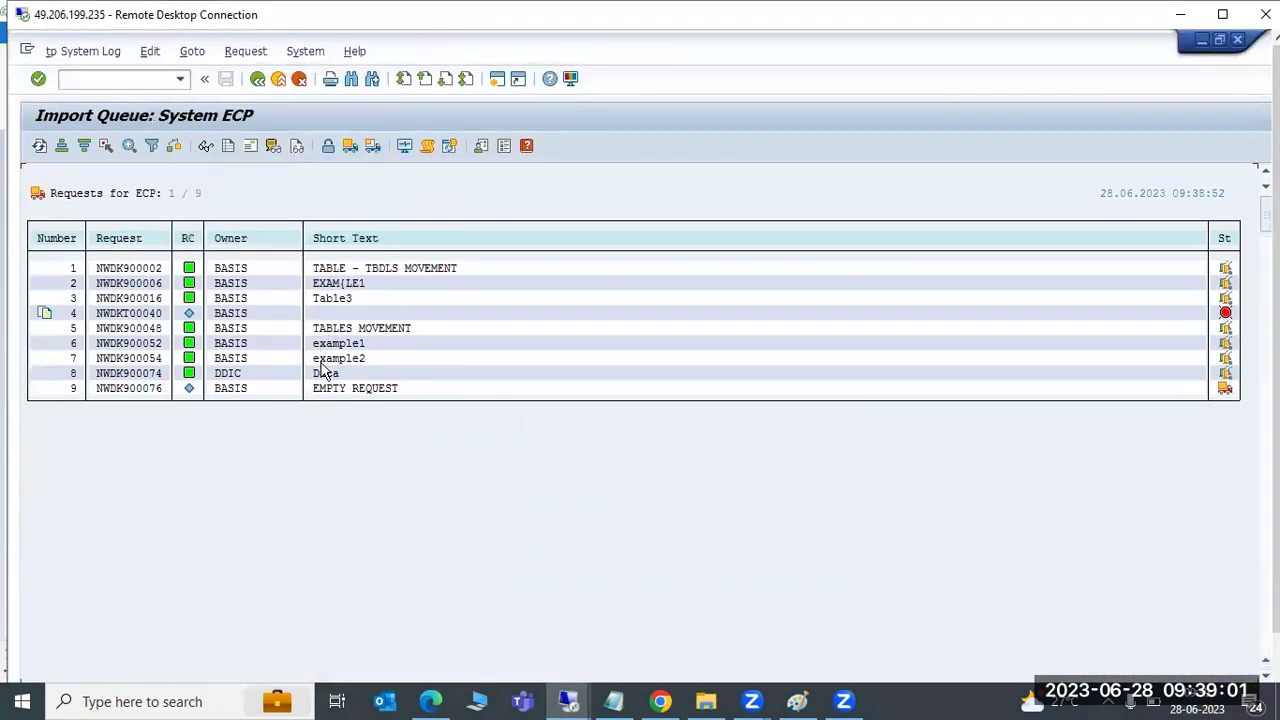
scroll(997, 393, "down", 4)
scroll(997, 393, "down", 5)
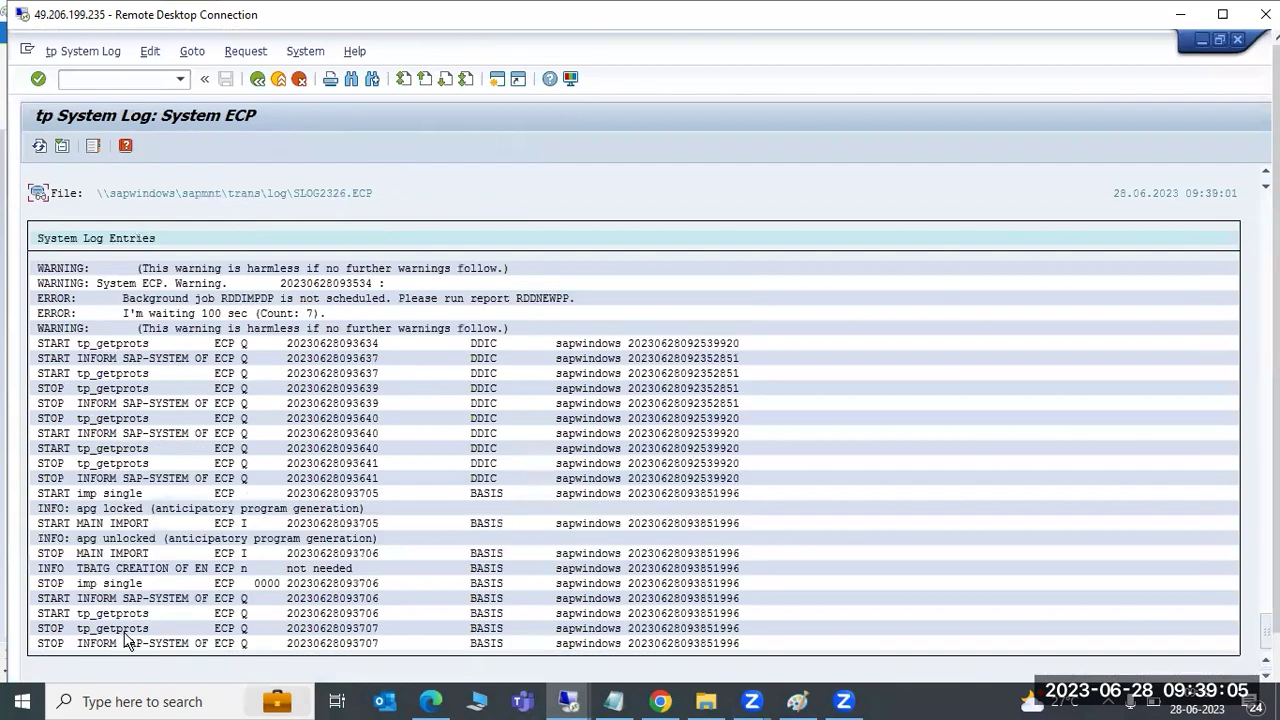
left_click(100, 328)
Reload the tp System Log several times to see new entries, then return to Paint
left_click(41, 145)
scroll(1272, 490, "down", 2)
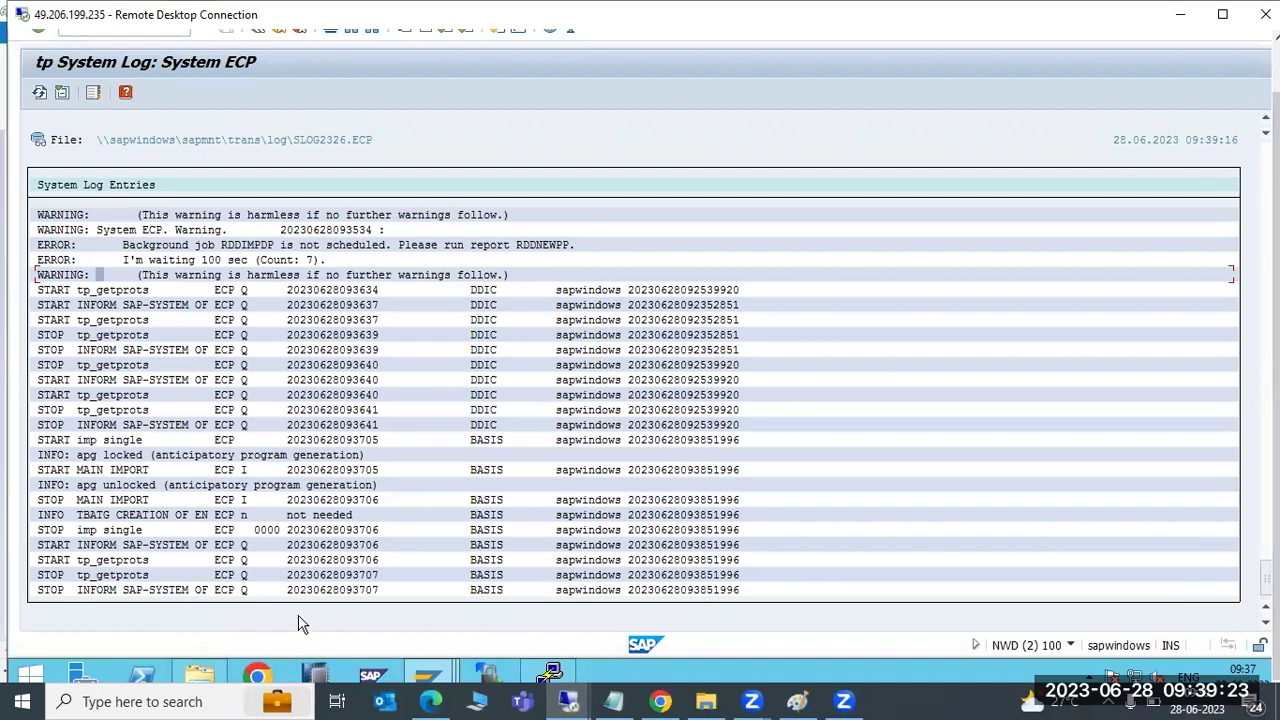
left_click(39, 92)
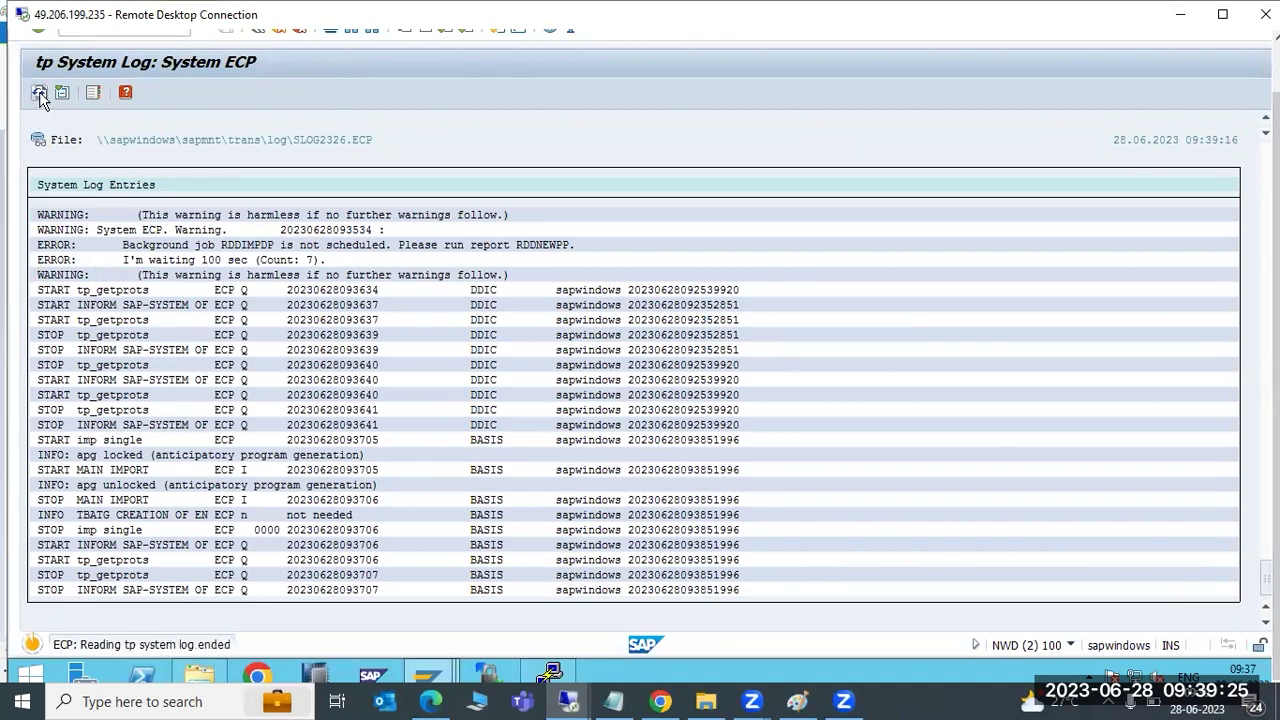
left_click(39, 92)
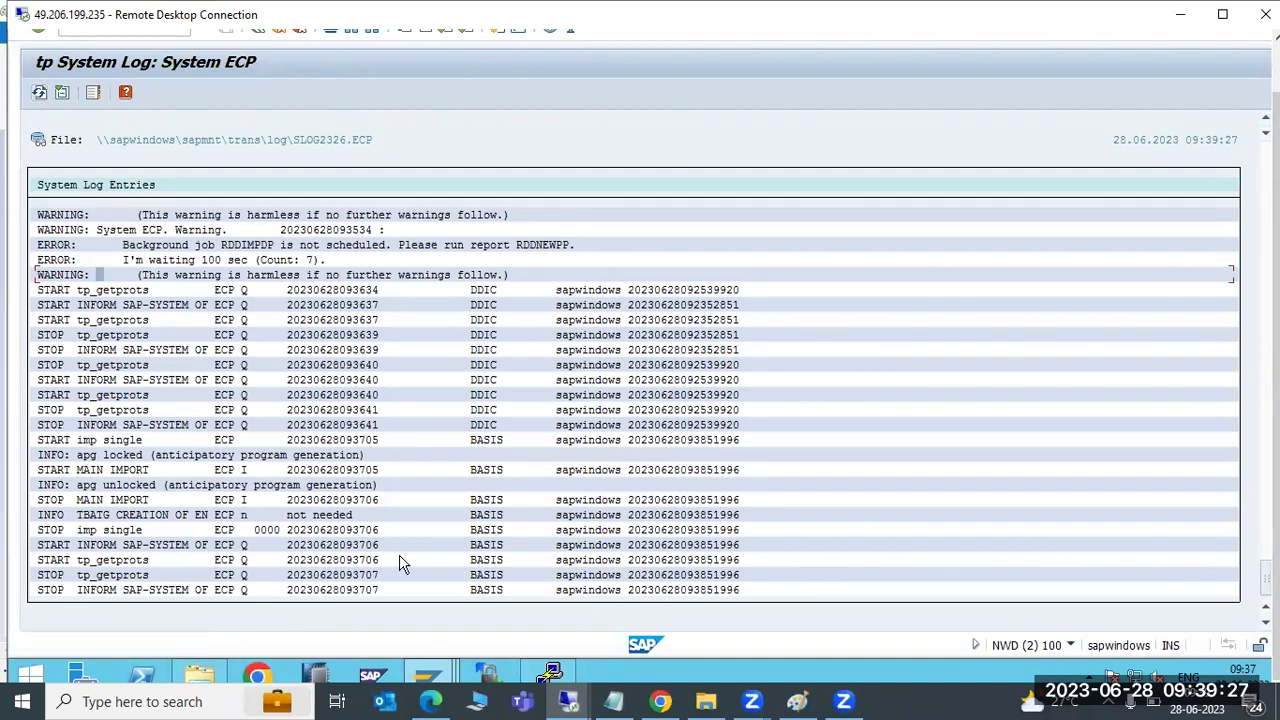
mouse_move(437, 672)
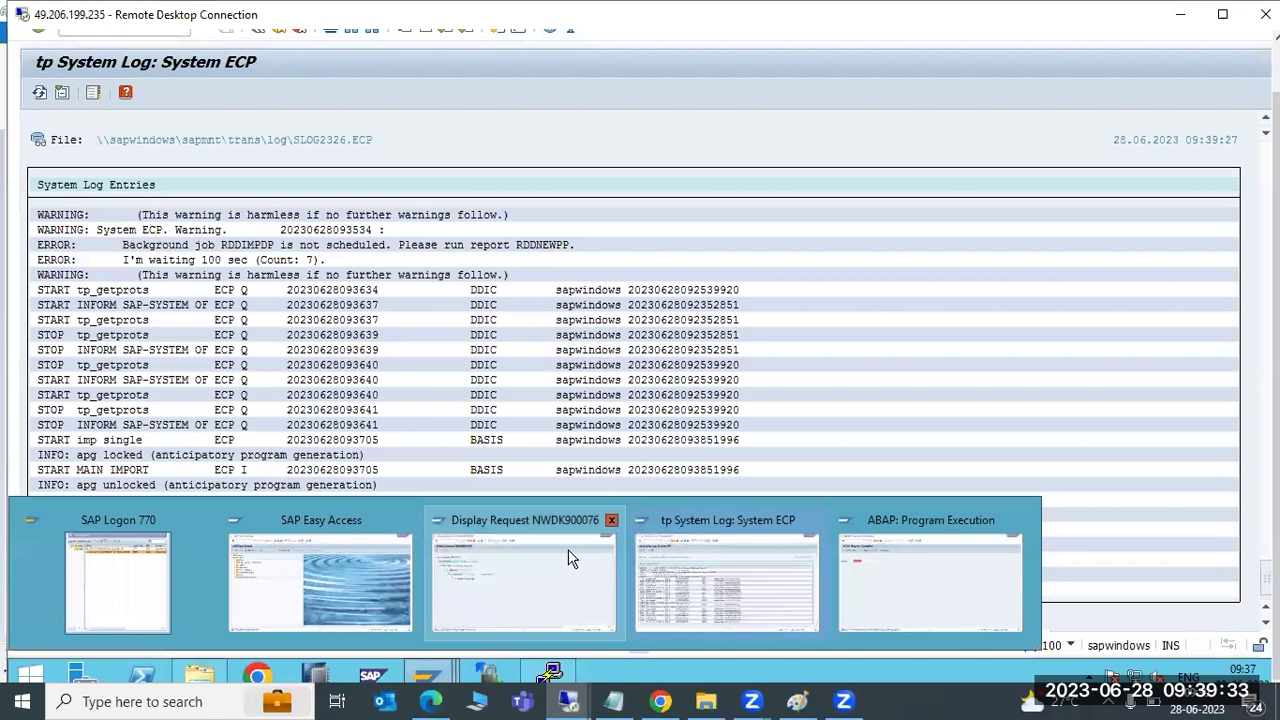
left_click(885, 561)
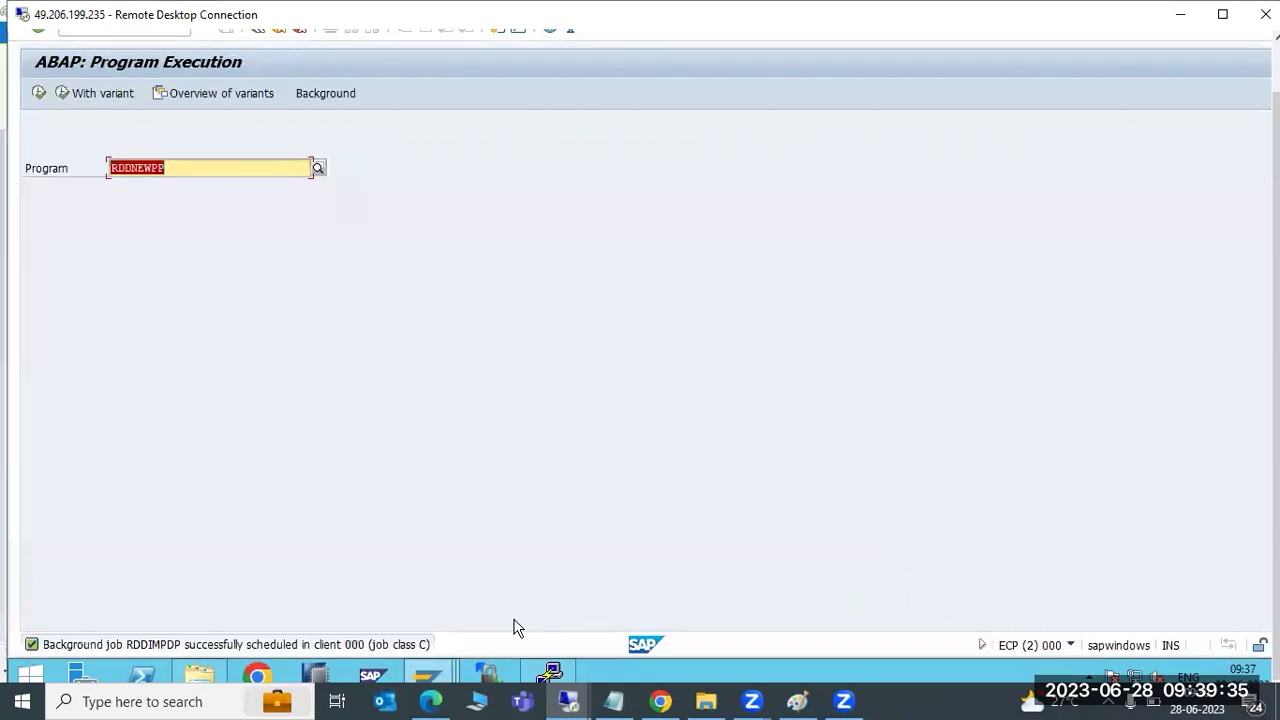
left_click(443, 663)
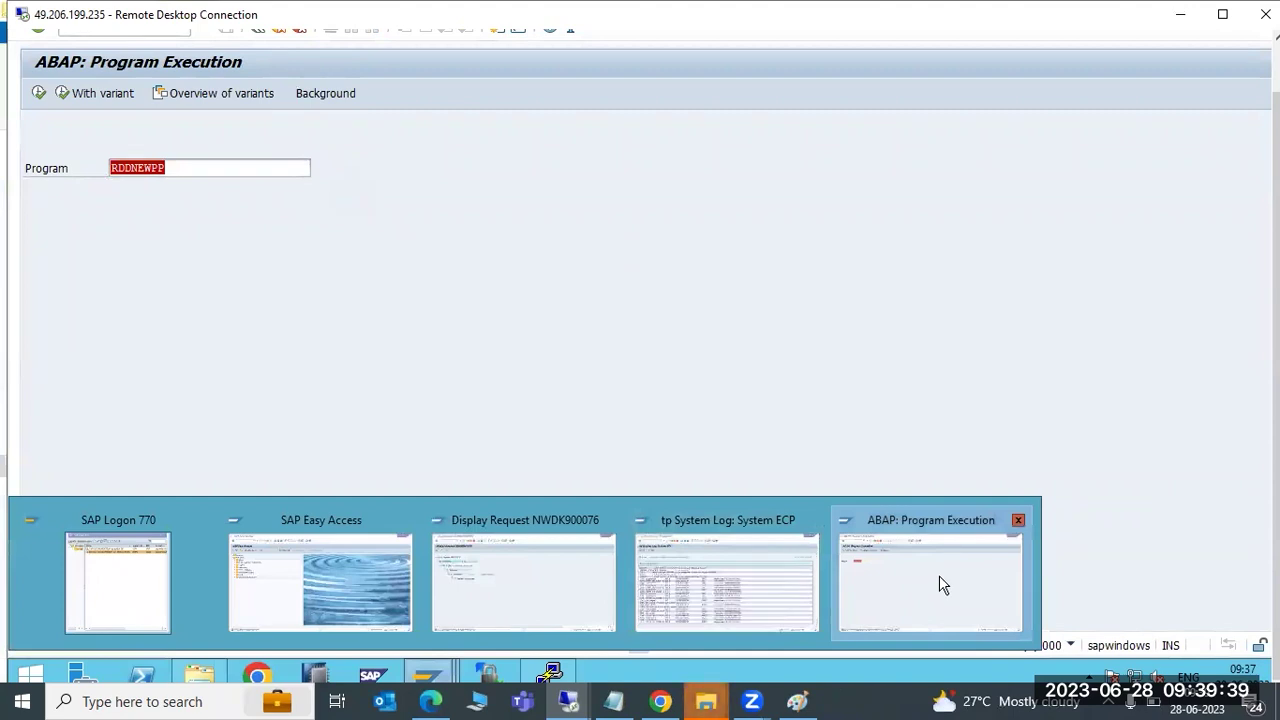
left_click(797, 701)
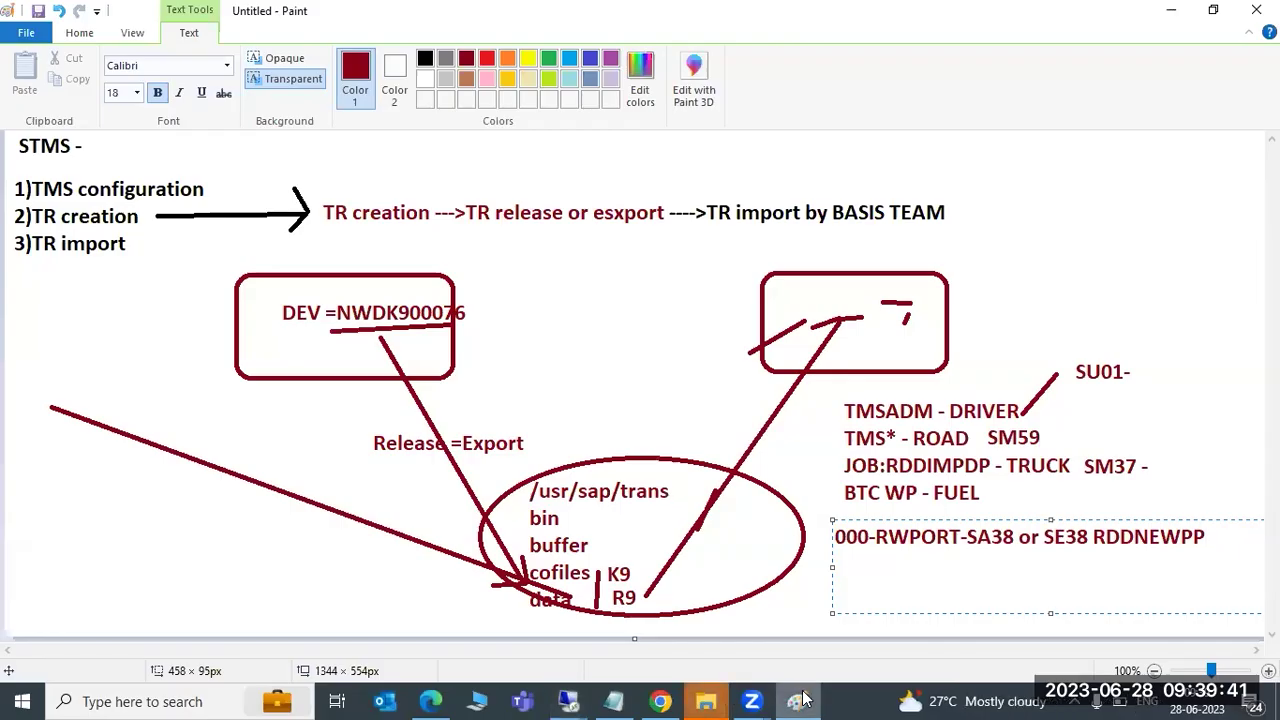
Look inside the trans\bin folder and go back up to trans
left_click(803, 699)
left_click(203, 676)
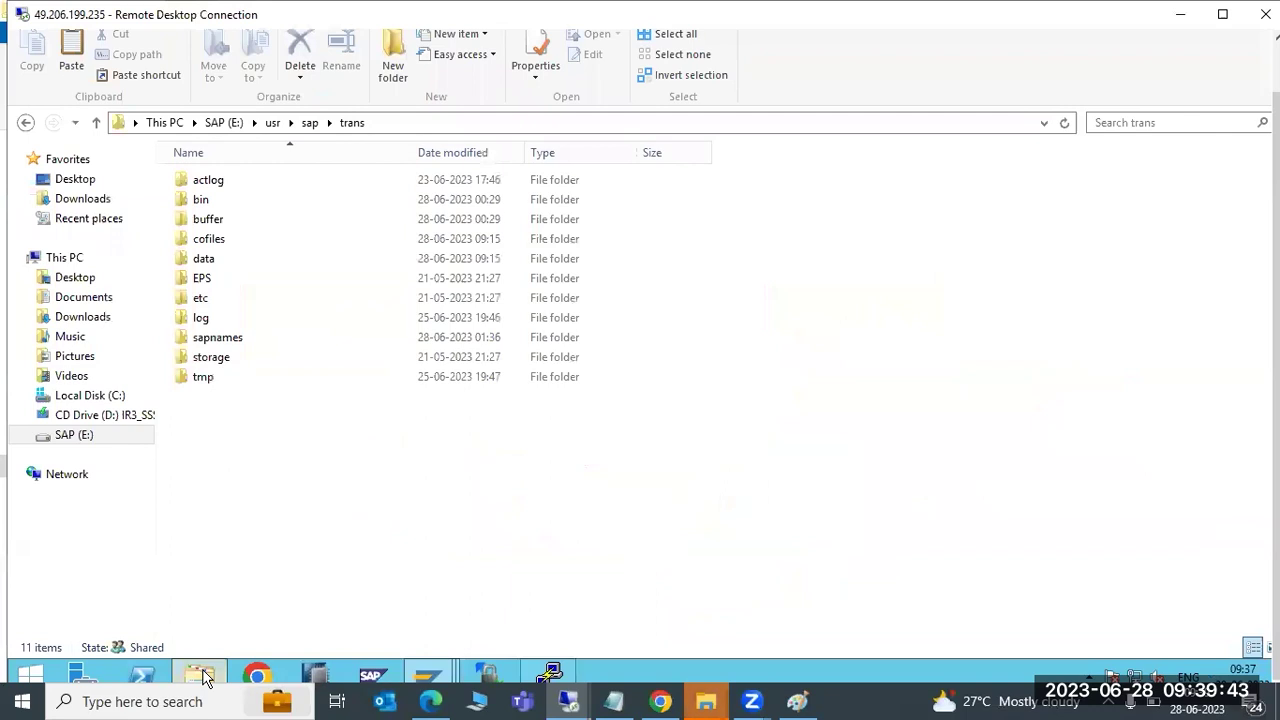
double_click(230, 204)
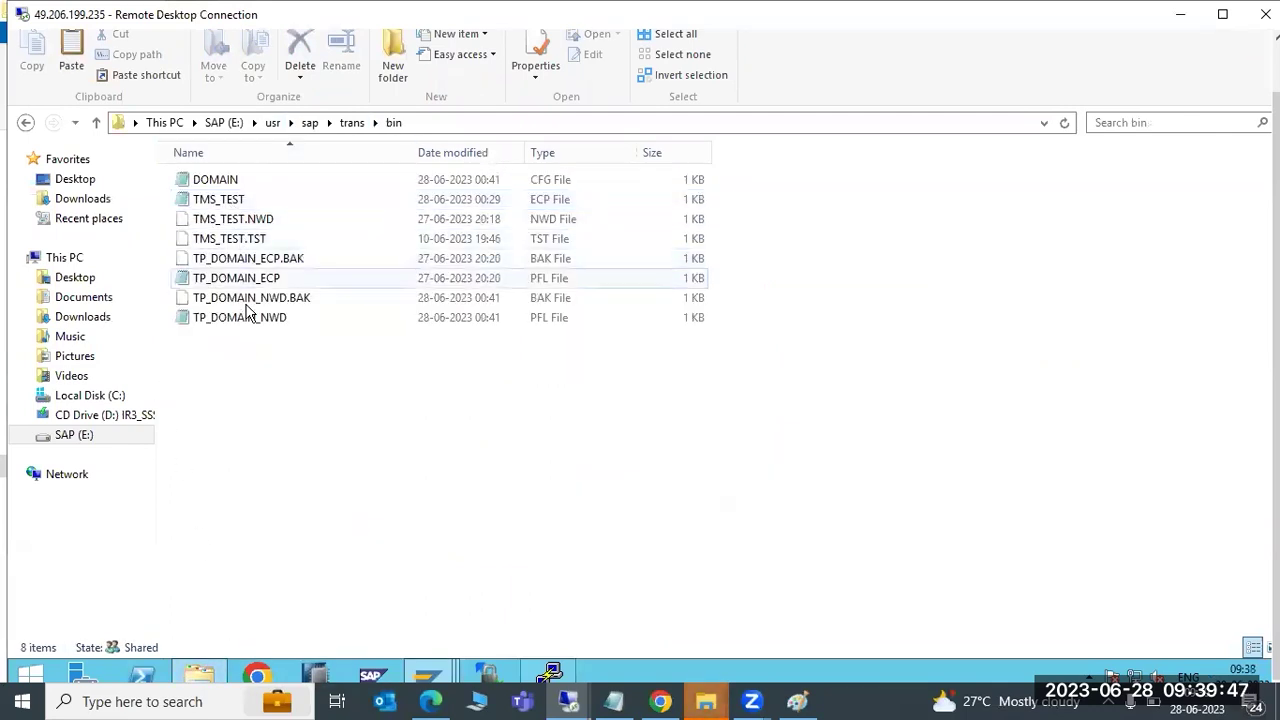
left_click(352, 123)
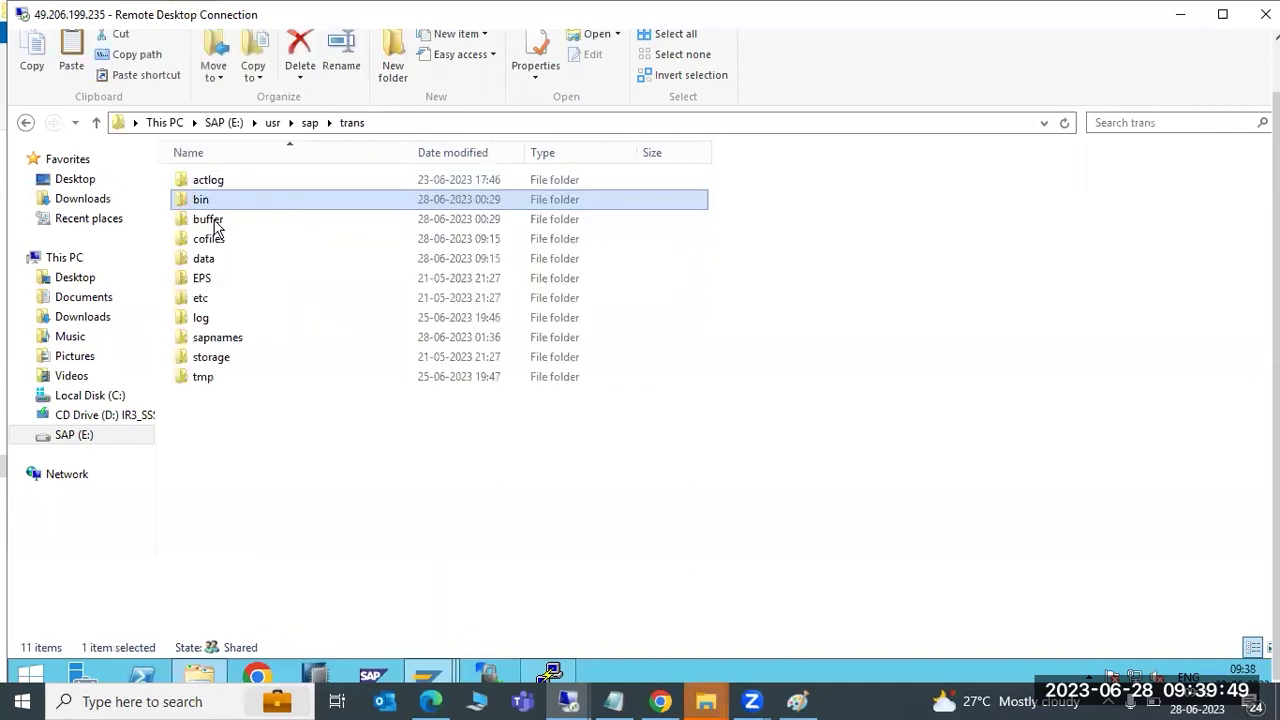
Open buffer\ECP in Notepad, mark the NWDK900076 and NWDK900074 entries, and close it
double_click(207, 218)
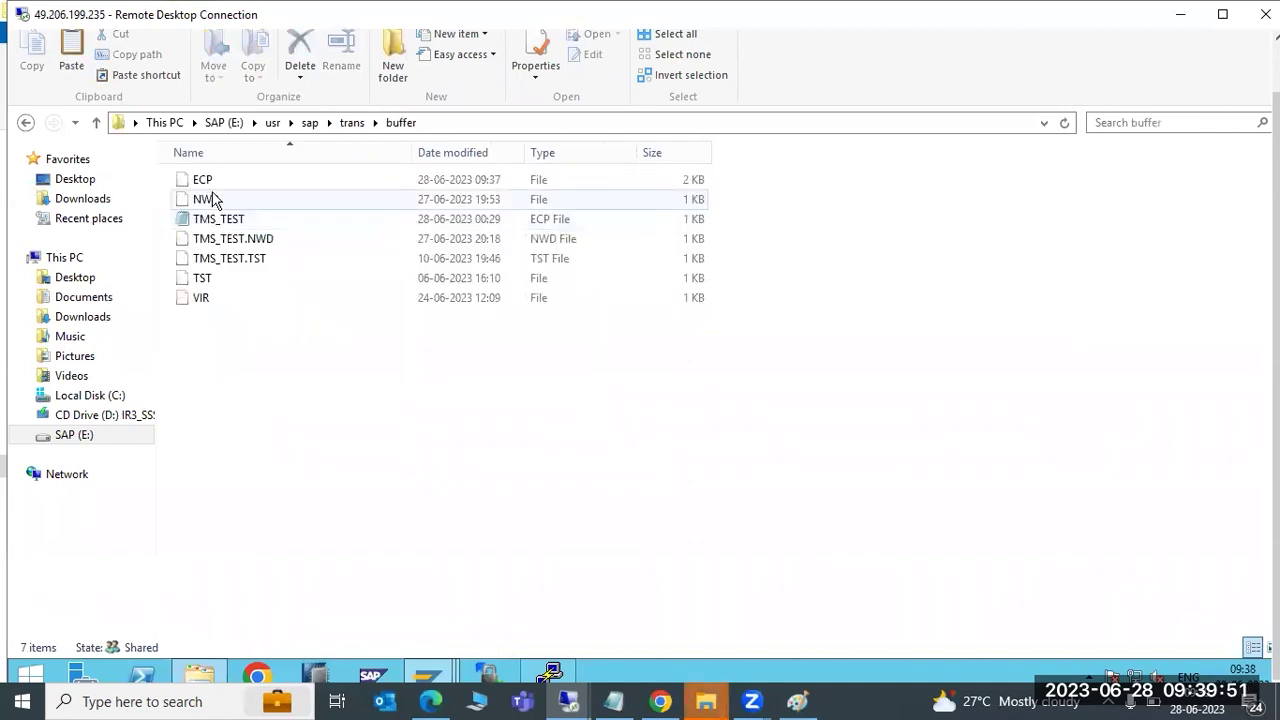
double_click(210, 182)
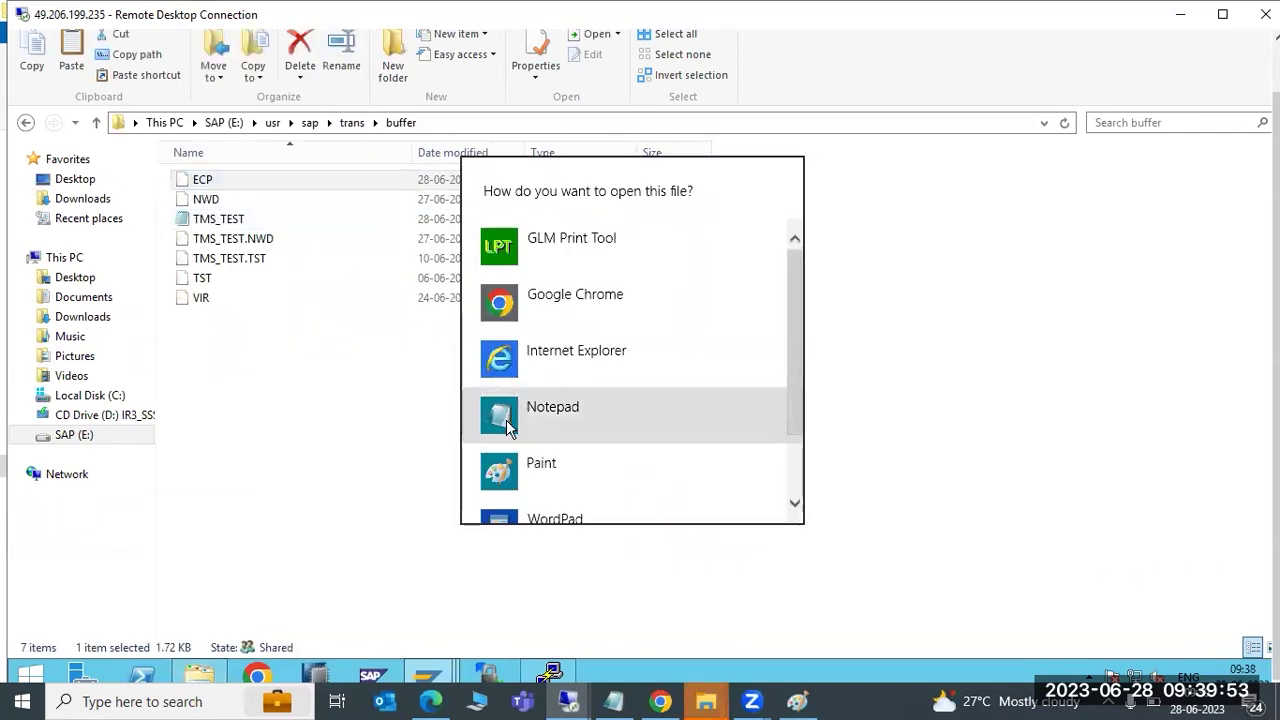
left_click(508, 427)
scroll(700, 538, "down", 1)
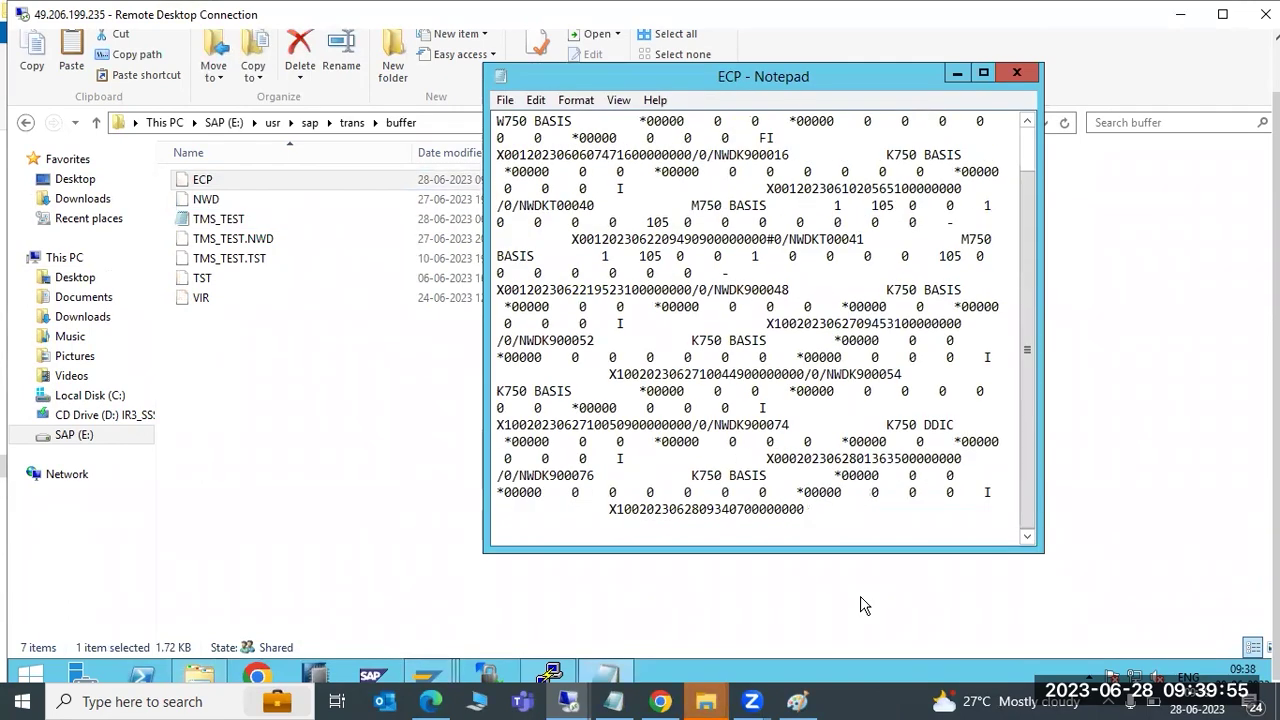
scroll(863, 414, "up", 1)
scroll(862, 416, "down", 1)
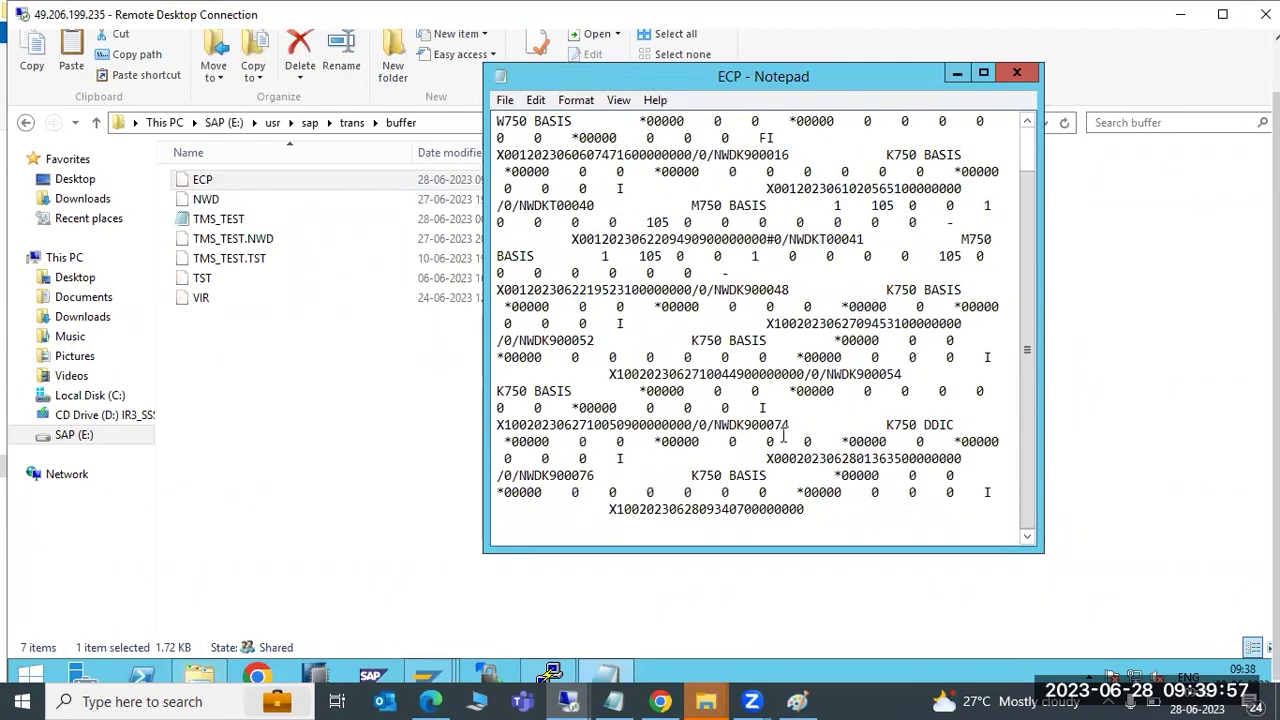
left_click_drag(519, 477, 581, 477)
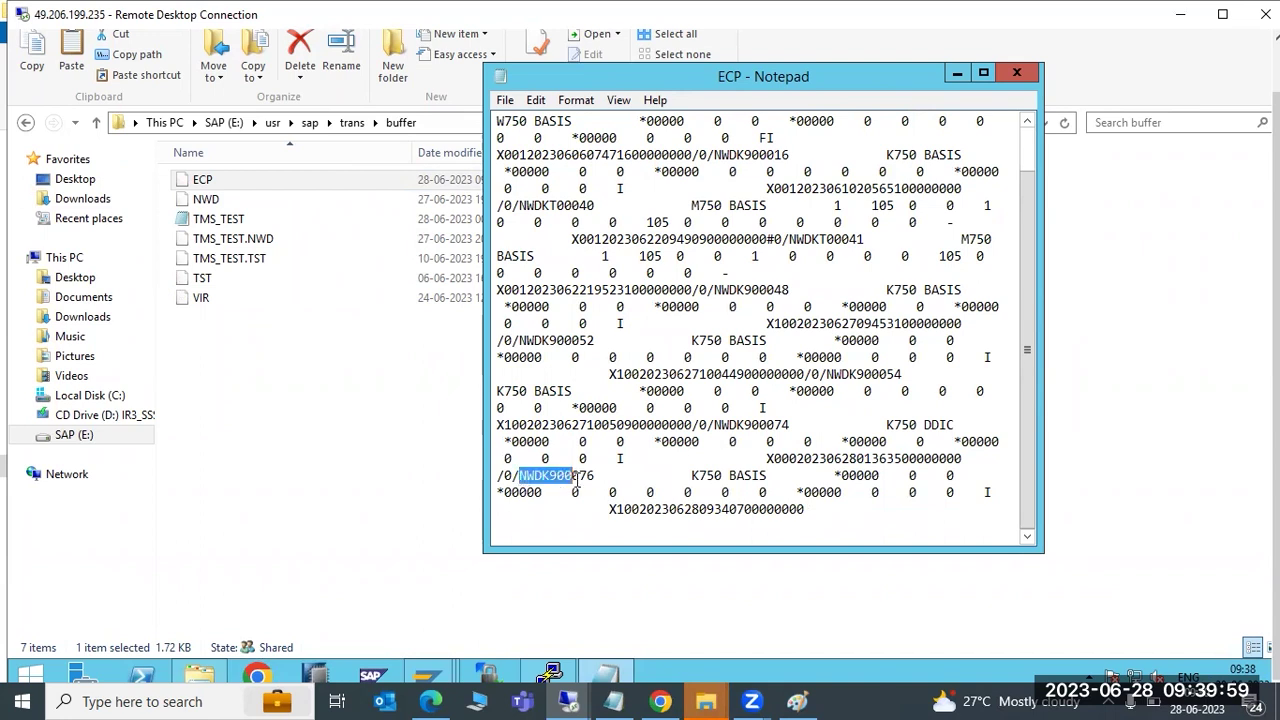
left_click_drag(712, 428, 740, 428)
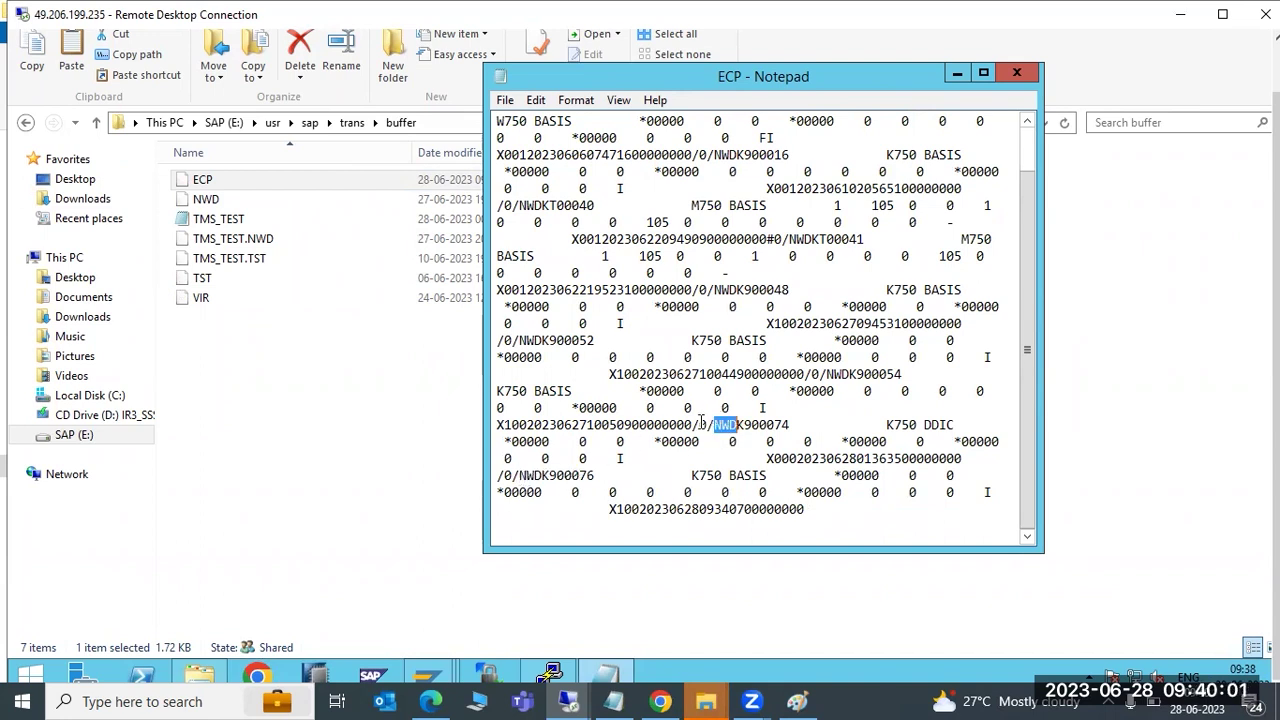
scroll(702, 424, "up", 1)
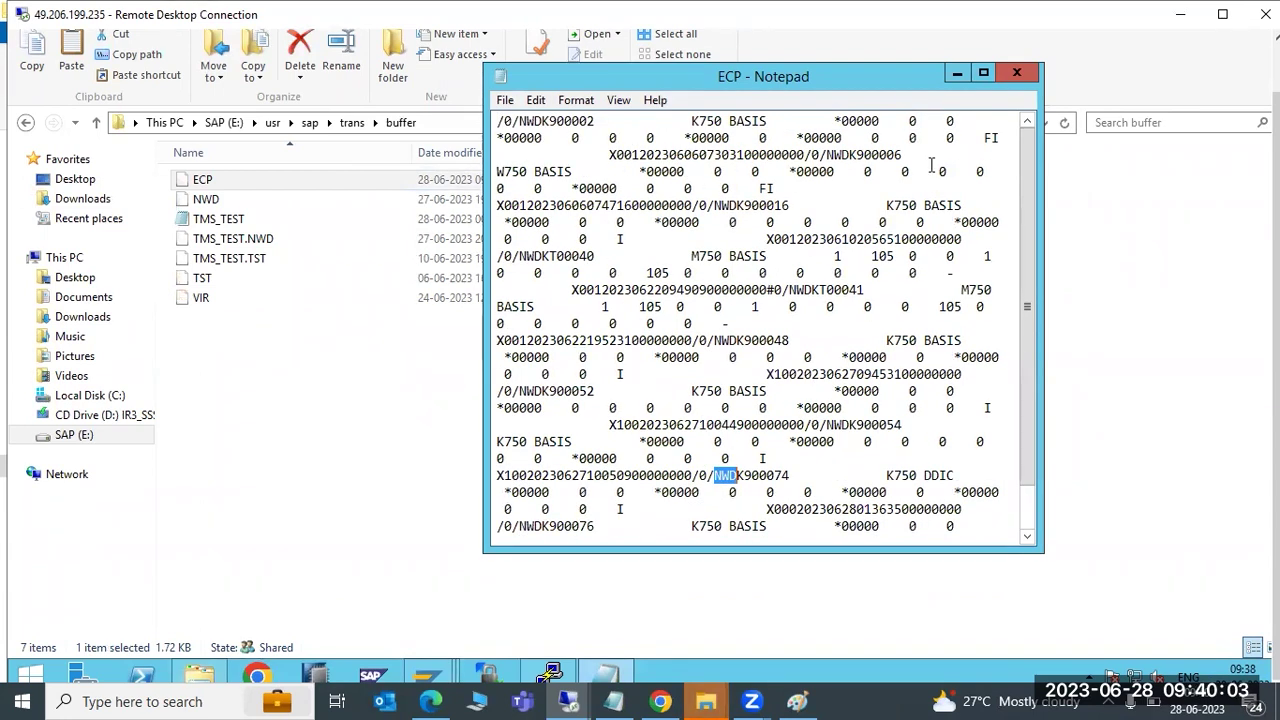
left_click(1016, 73)
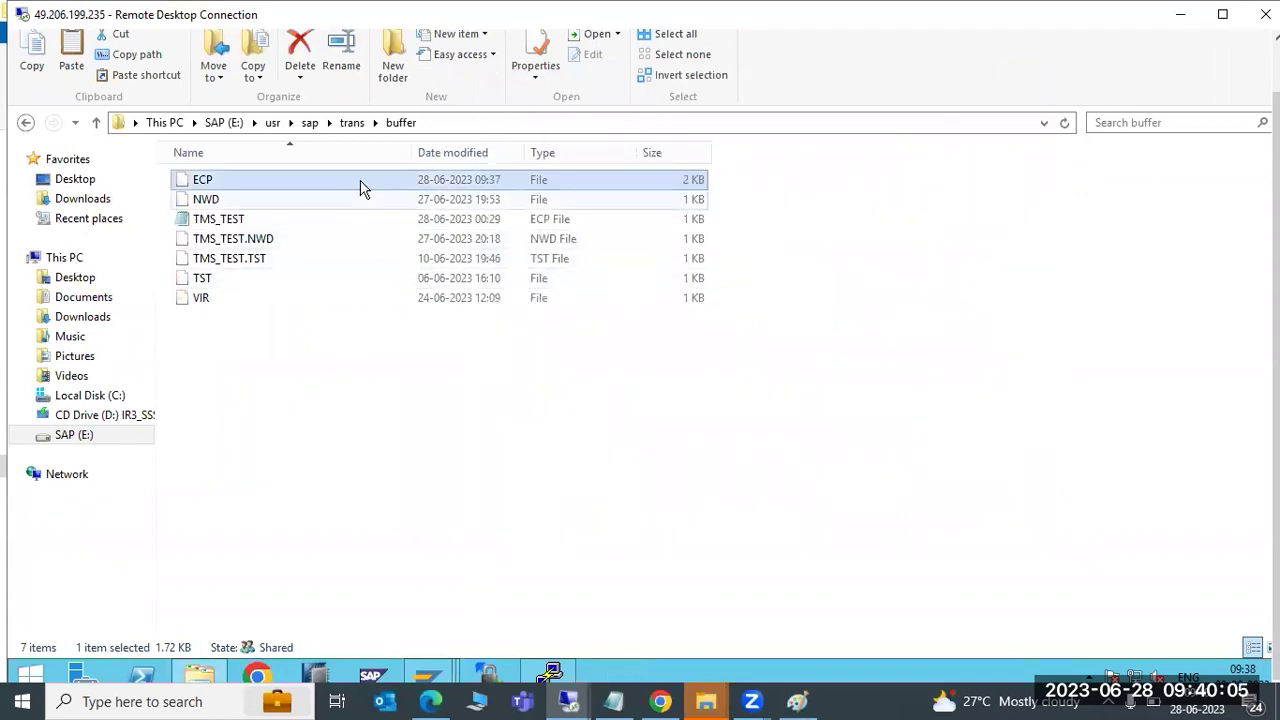
Check the cofiles and data folders in usr\sap\trans
left_click(350, 122)
double_click(234, 245)
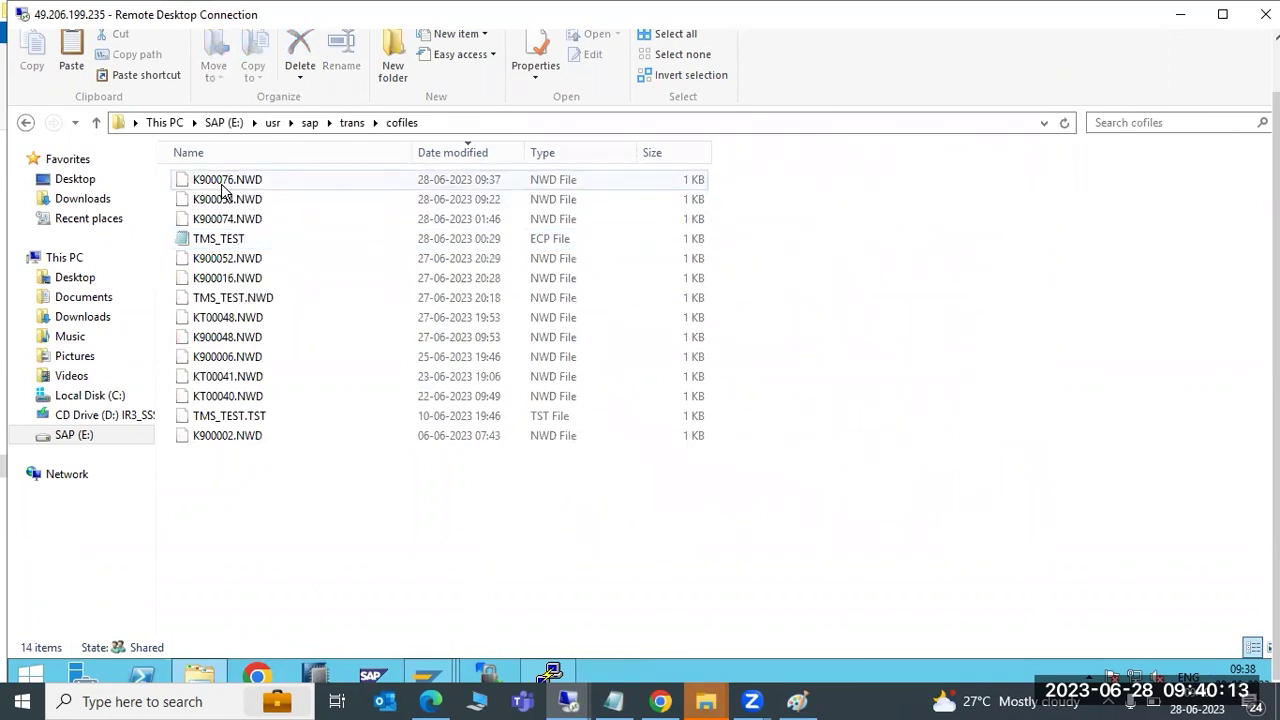
left_click(352, 122)
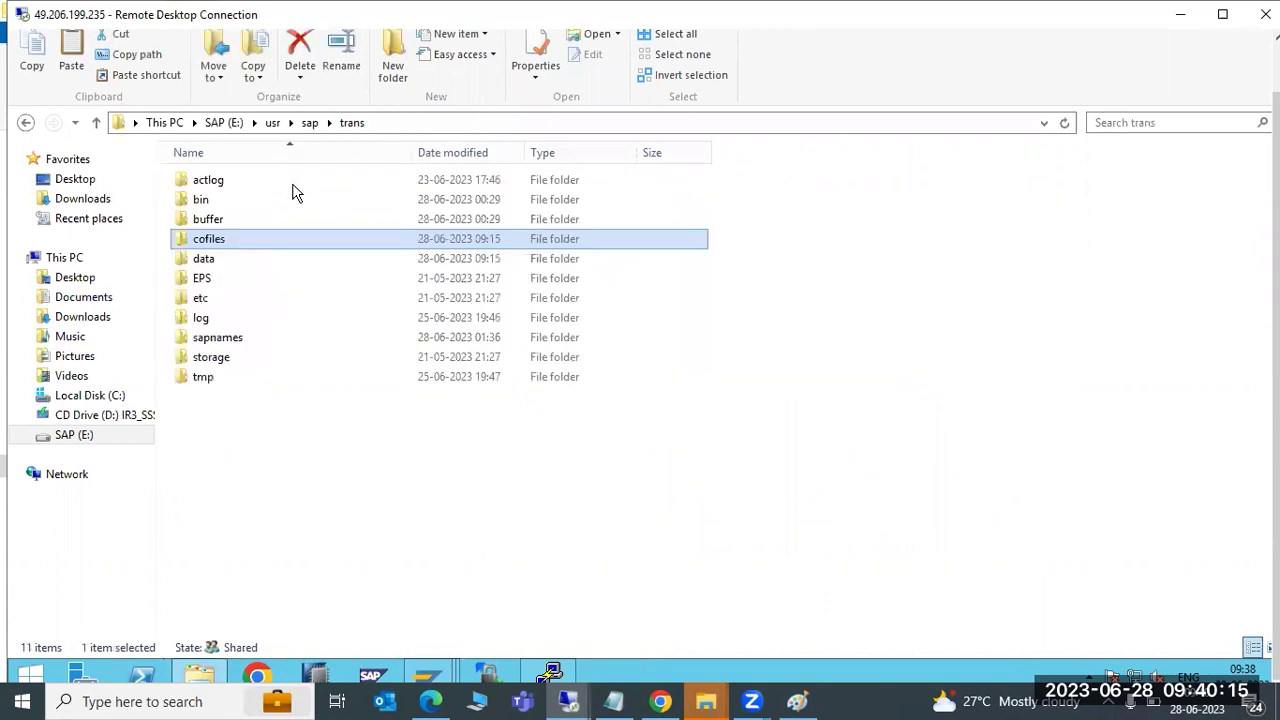
double_click(220, 259)
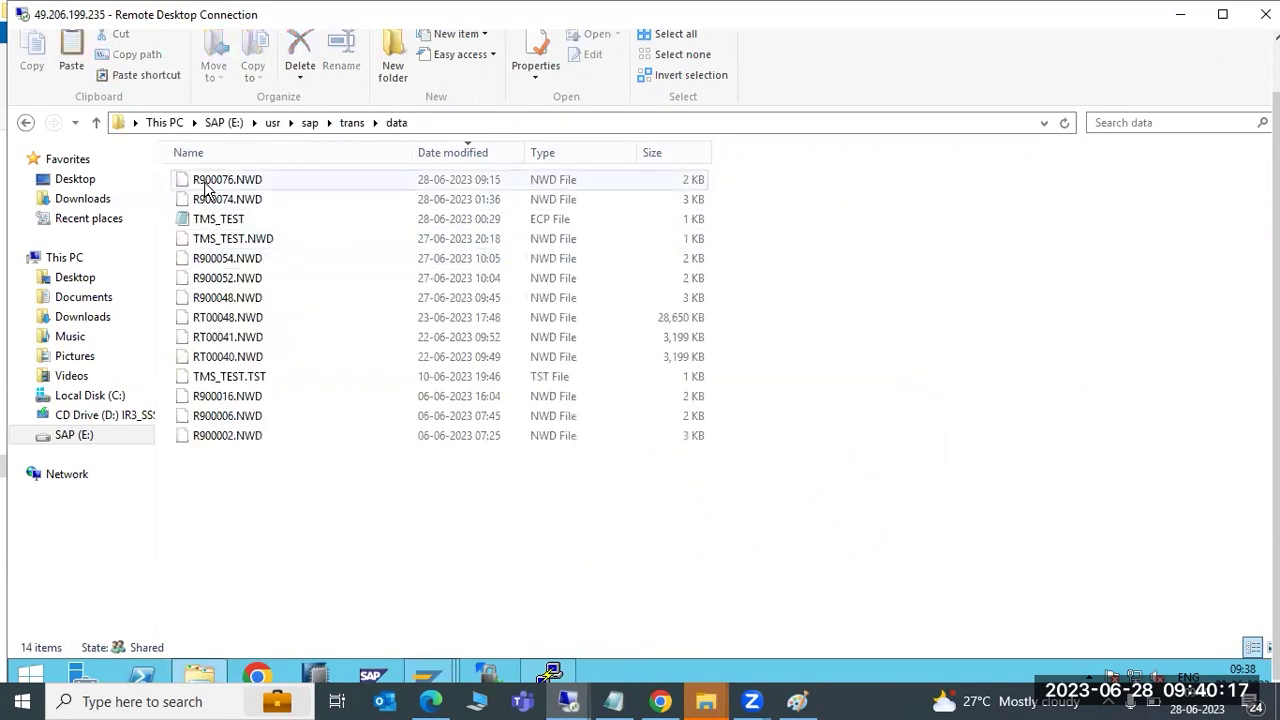
left_click(352, 122)
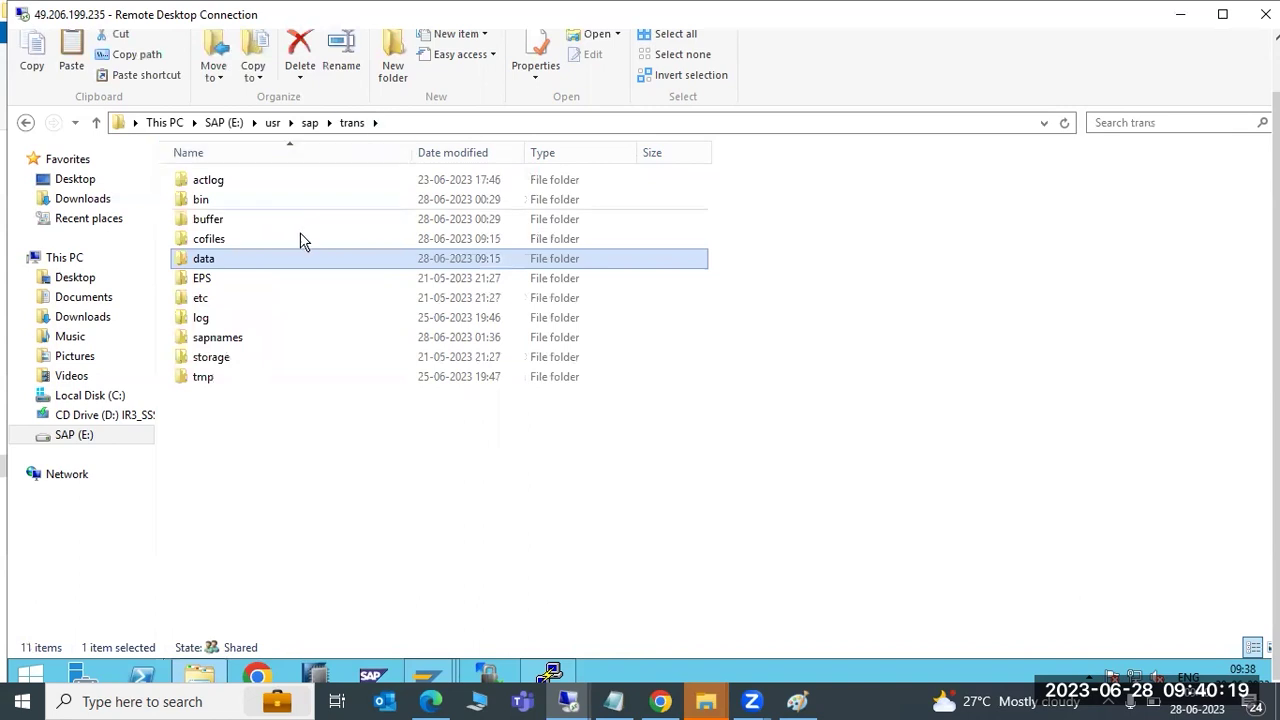
Check the EPS\in and etc folders, then open the log folder
double_click(227, 279)
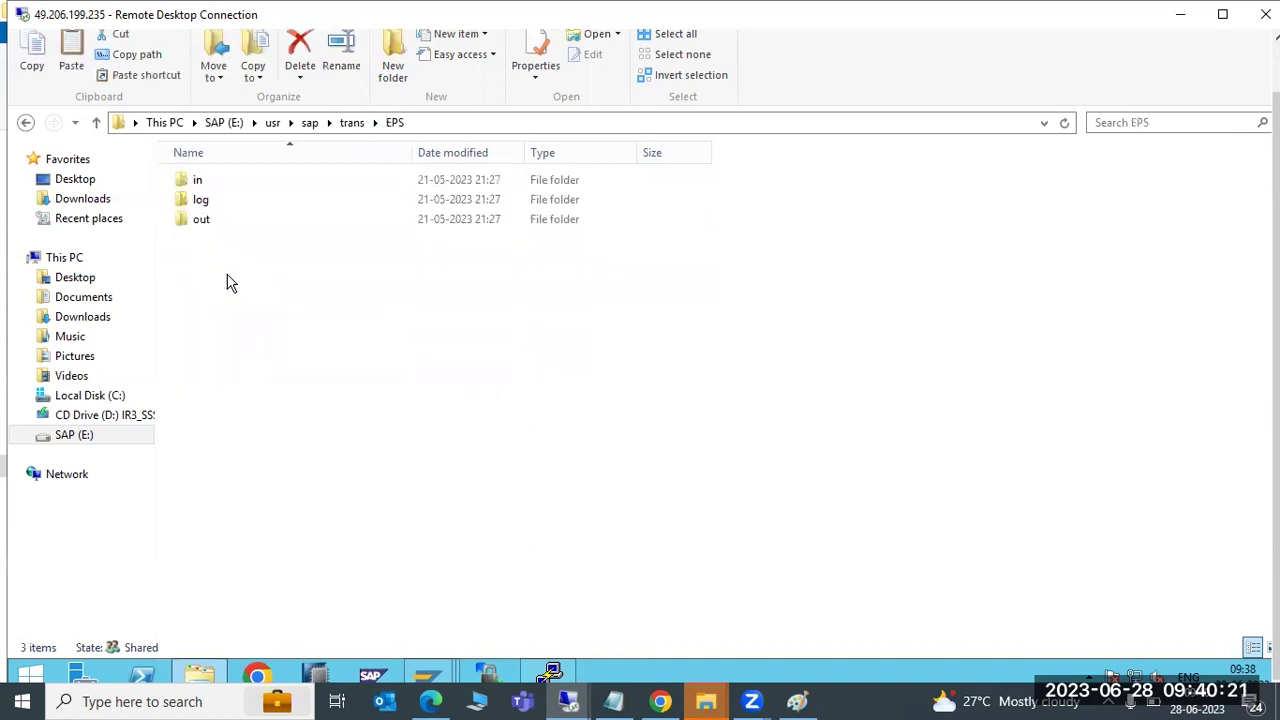
double_click(218, 187)
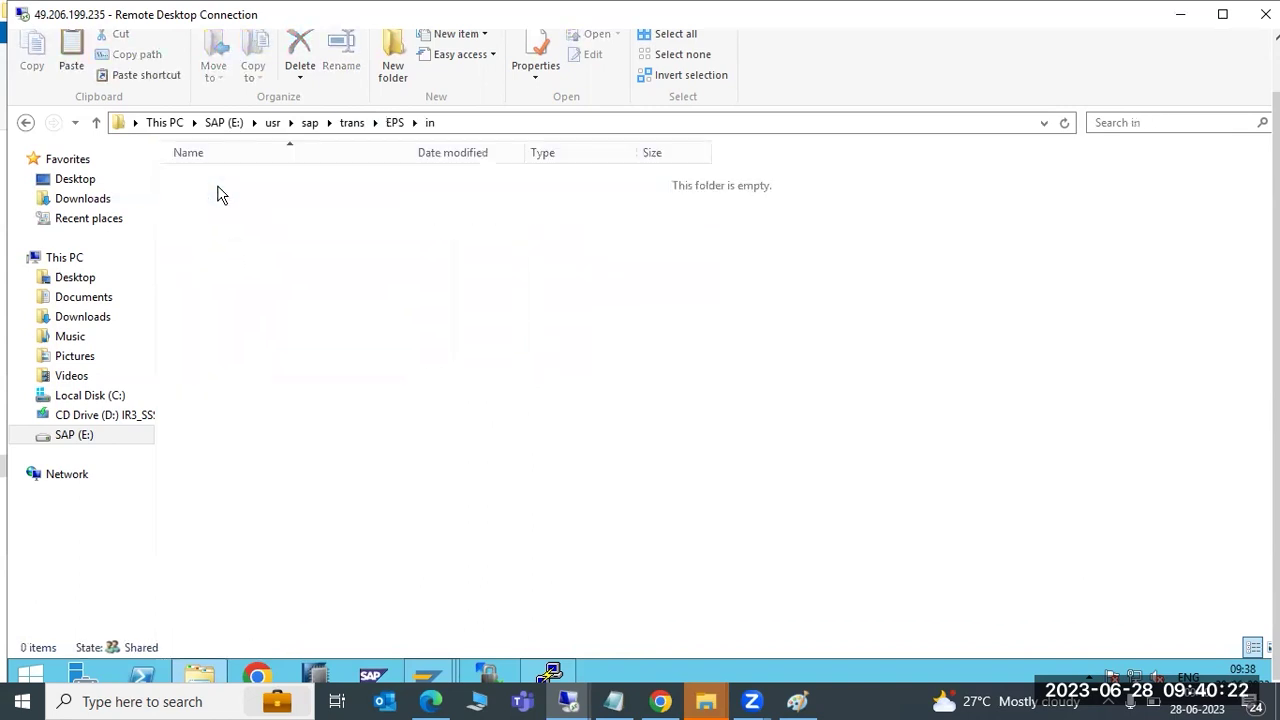
left_click(353, 123)
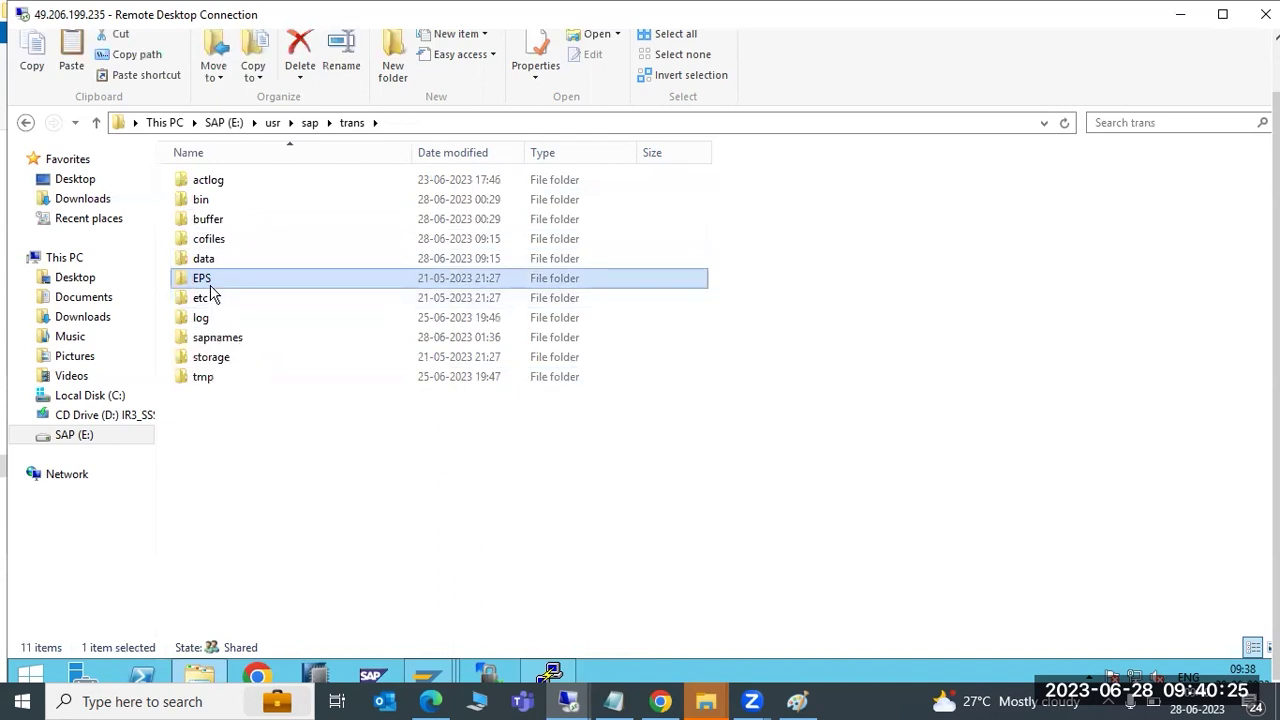
double_click(208, 304)
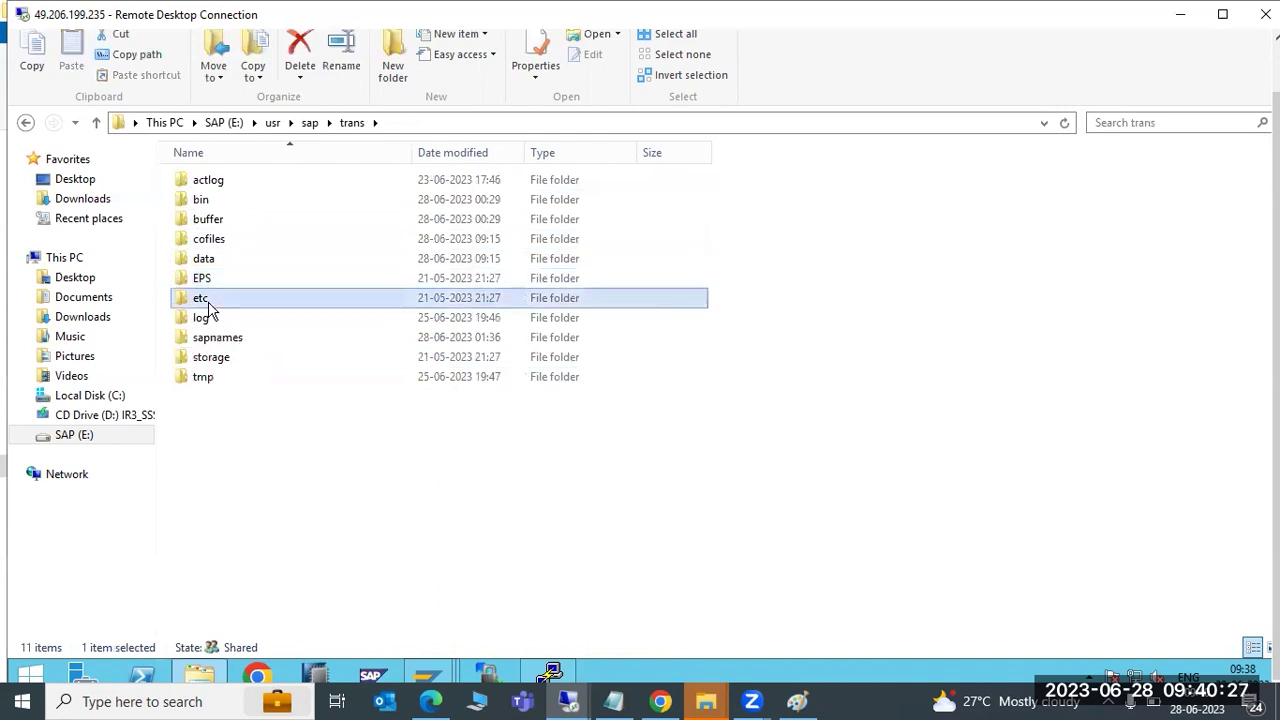
key("BackSpace")
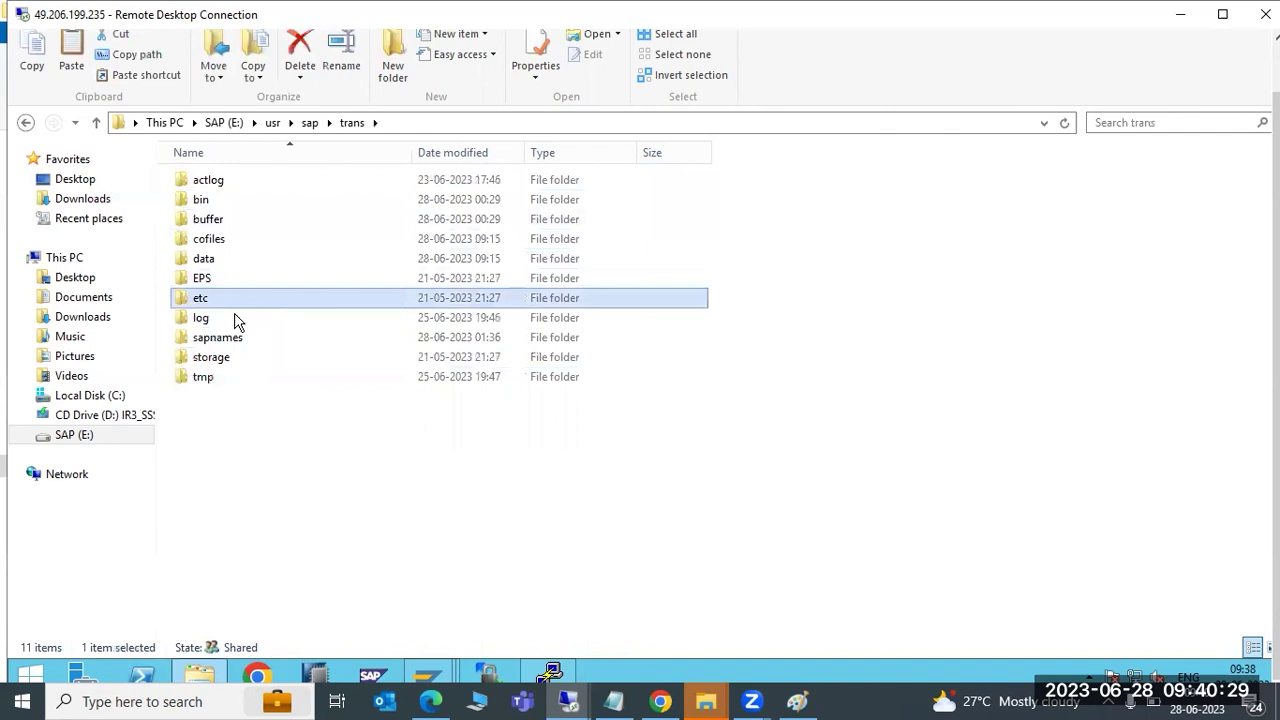
double_click(208, 318)
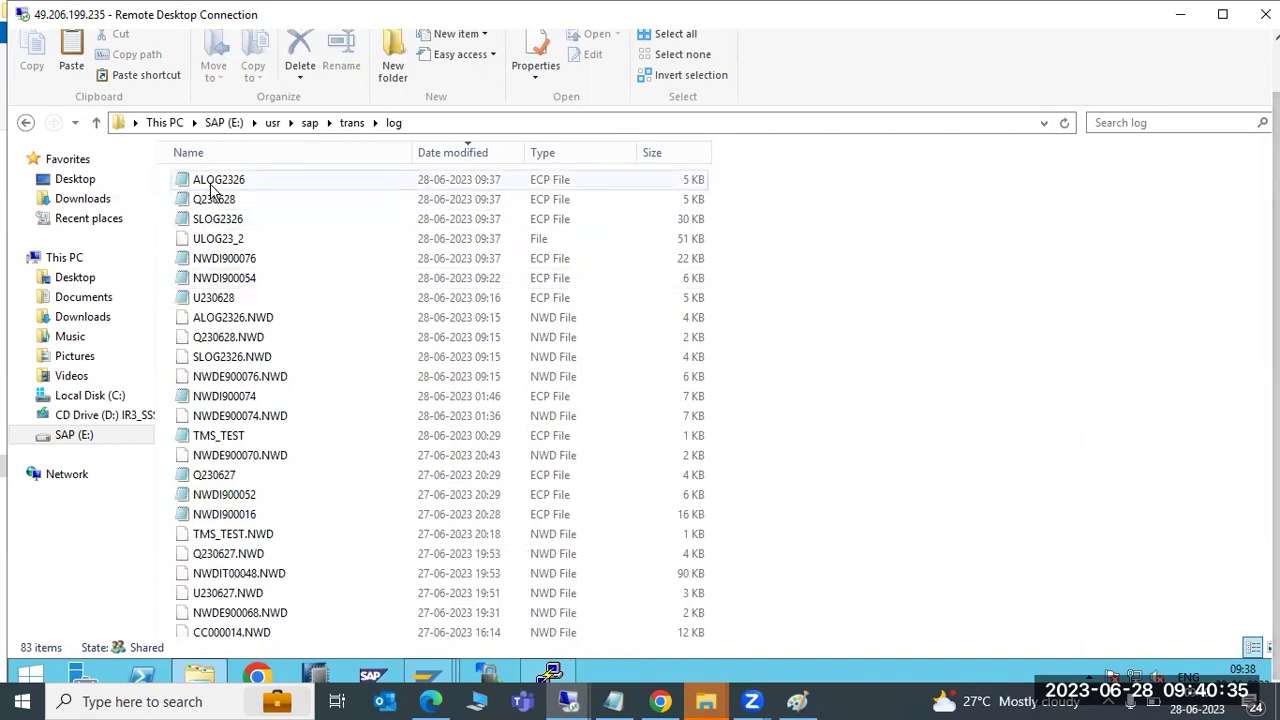
Read through the SLOG2326 import log in a maximized Notepad window, then close it
double_click(215, 220)
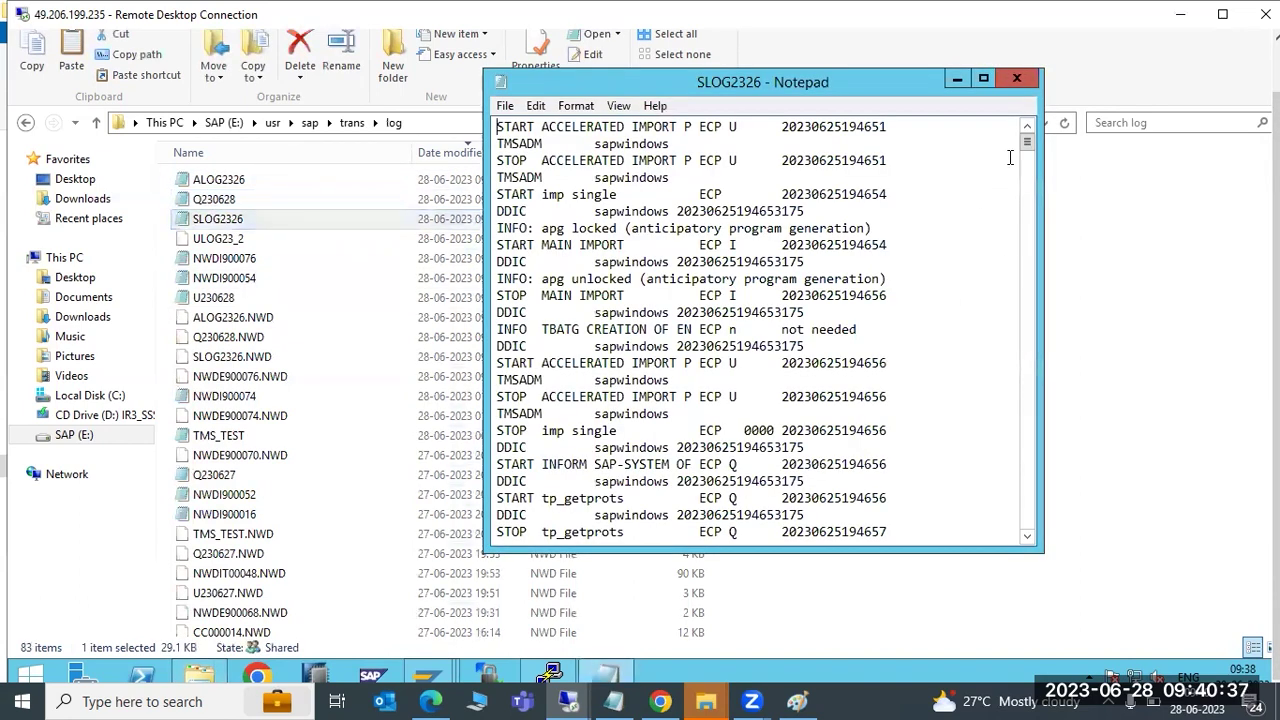
left_click(983, 79)
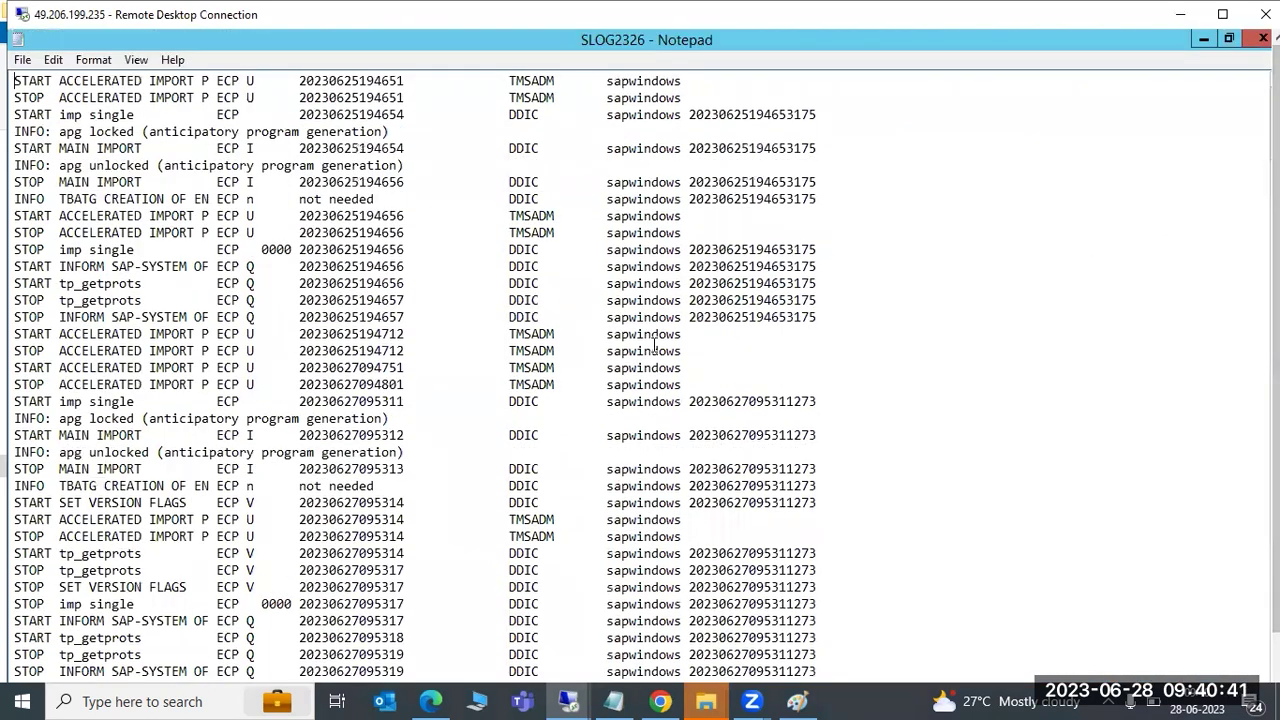
scroll(565, 568, "down", 15)
scroll(565, 568, "down", 20)
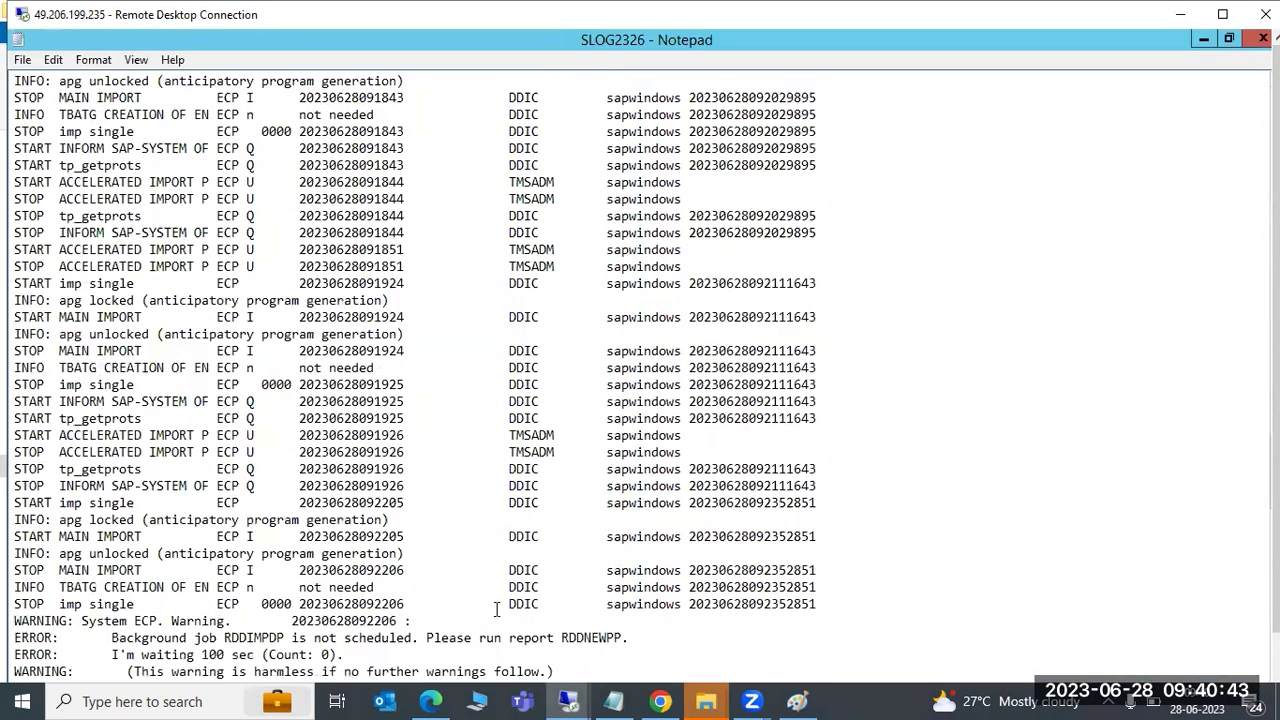
left_click(1260, 40)
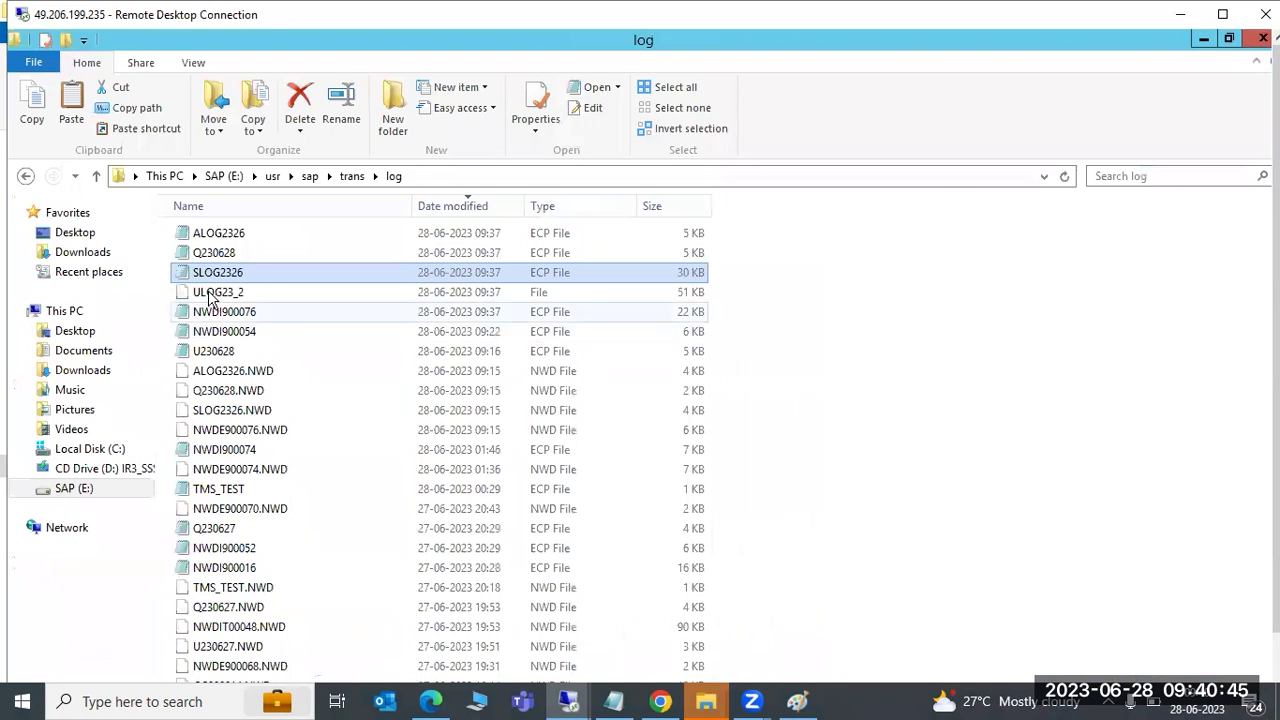
Read through the ALOG2326 log, close it and return to the trans folder
double_click(225, 236)
scroll(909, 486, "down", 15)
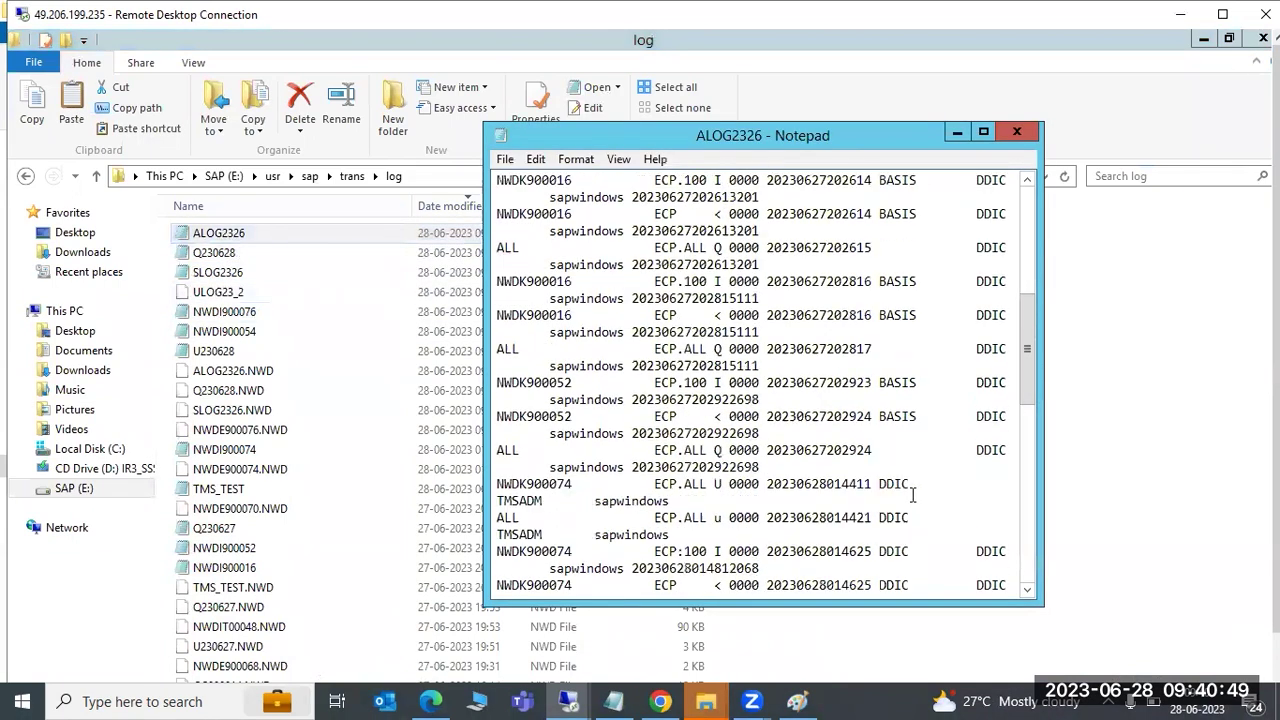
scroll(909, 500, "up", 15)
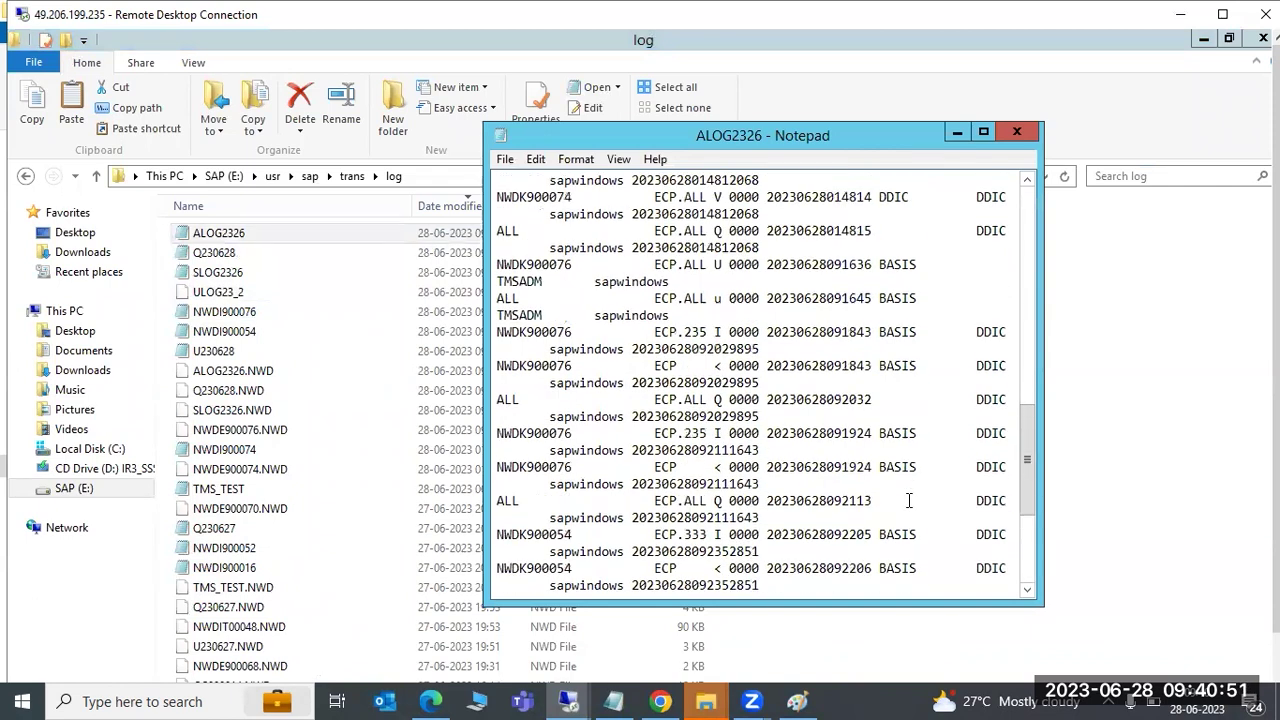
left_click(1016, 131)
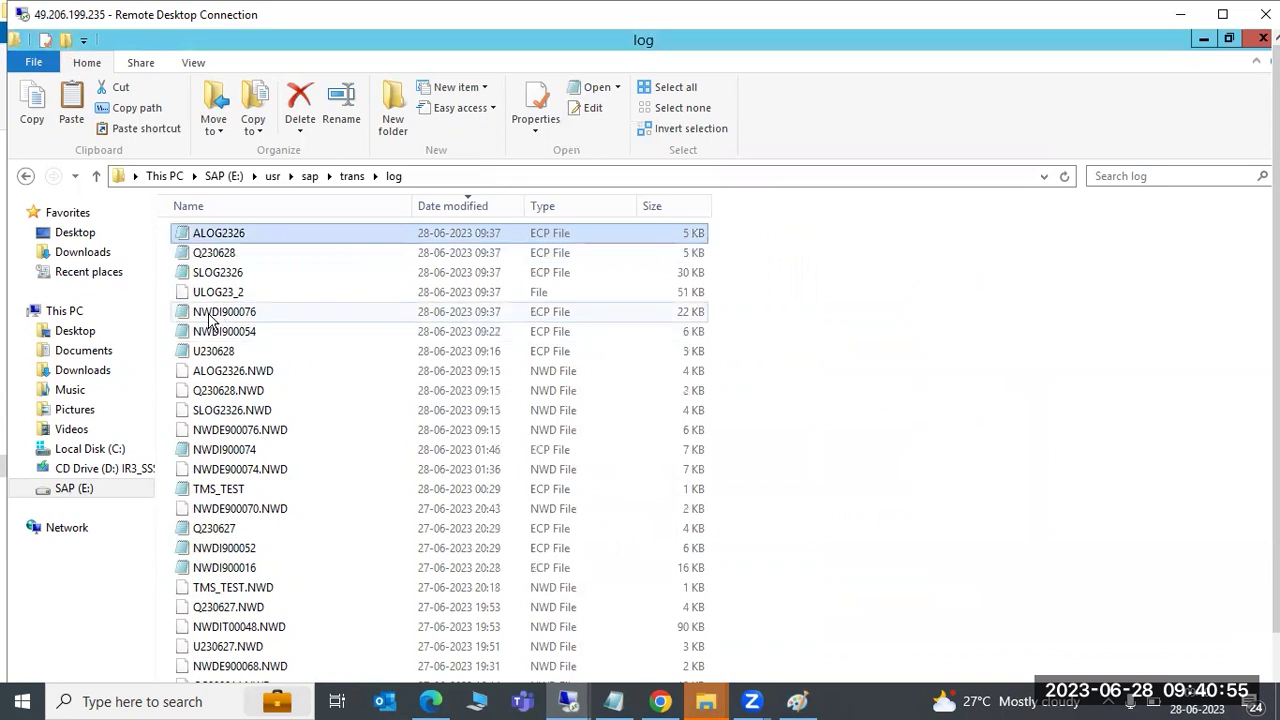
left_click(355, 176)
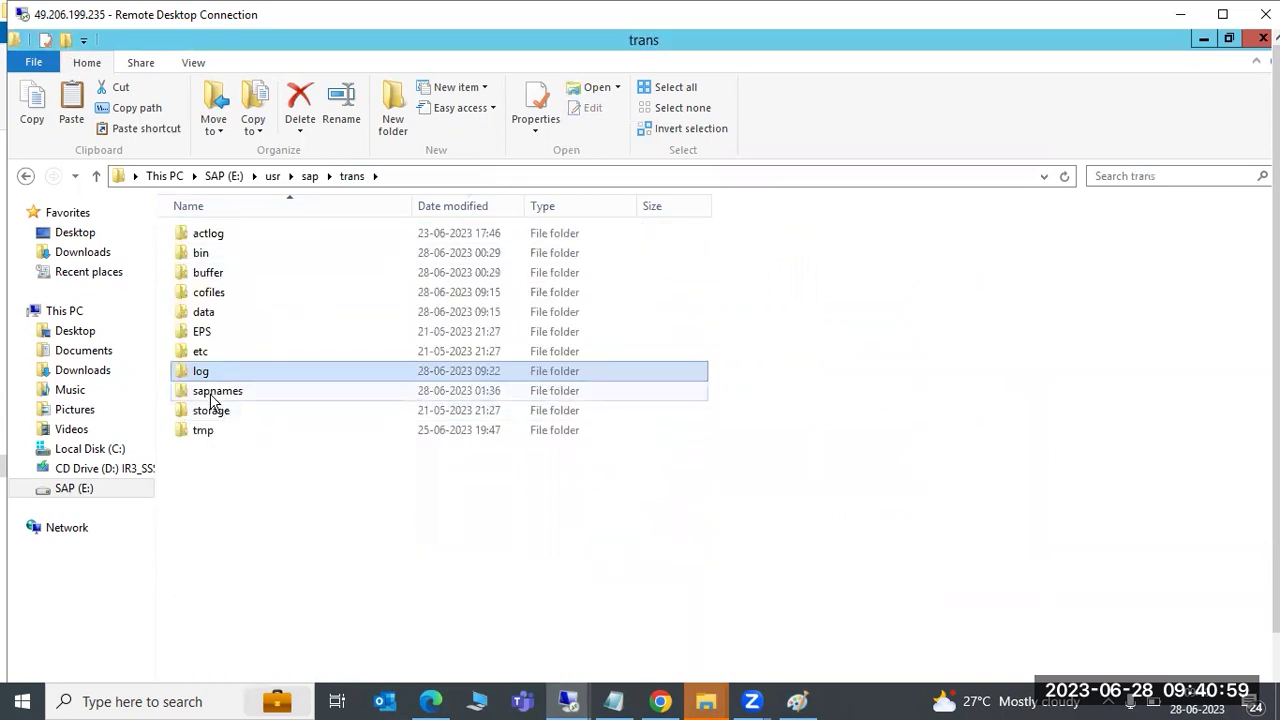
Look inside the sapnames and tmp folders, returning to trans after each
double_click(212, 395)
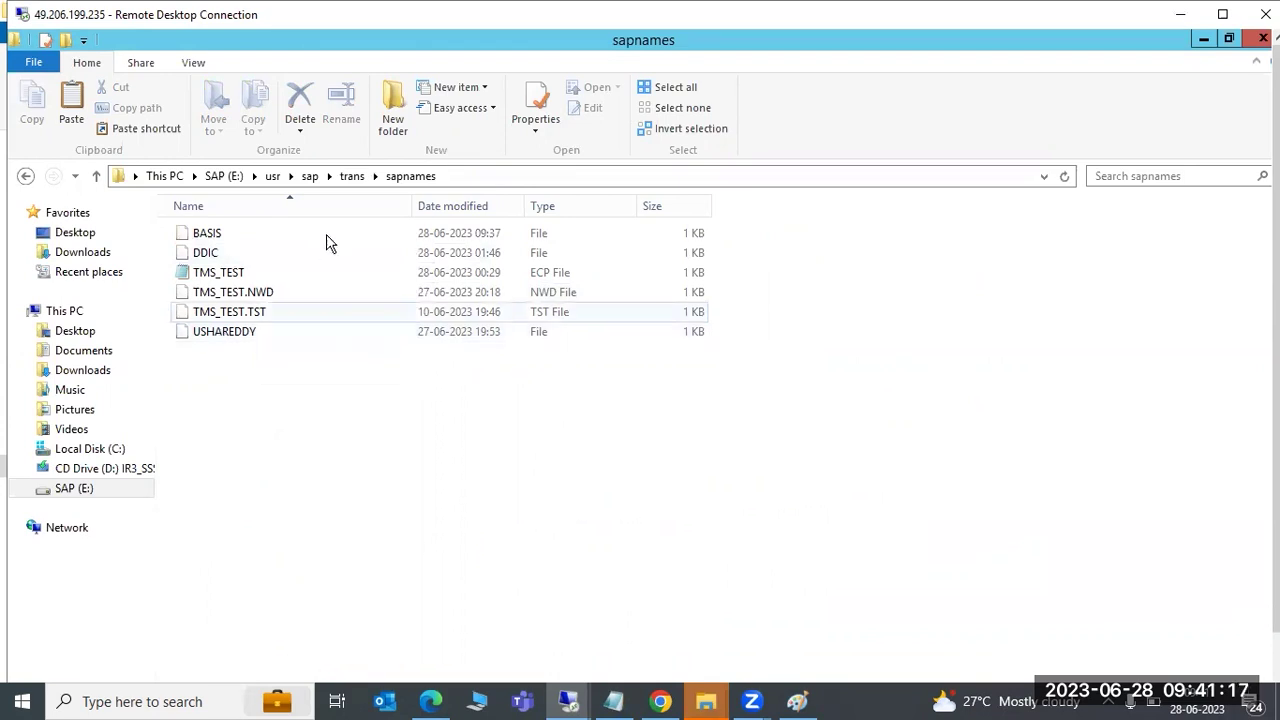
left_click(354, 176)
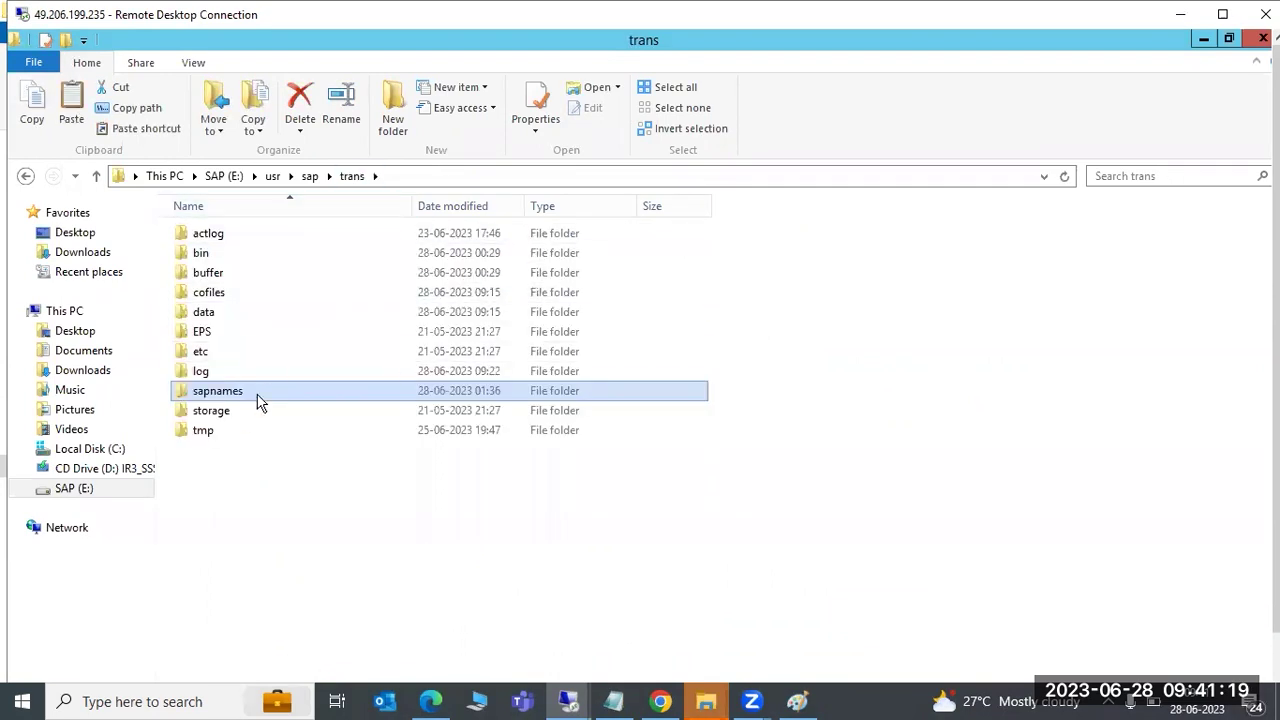
double_click(212, 432)
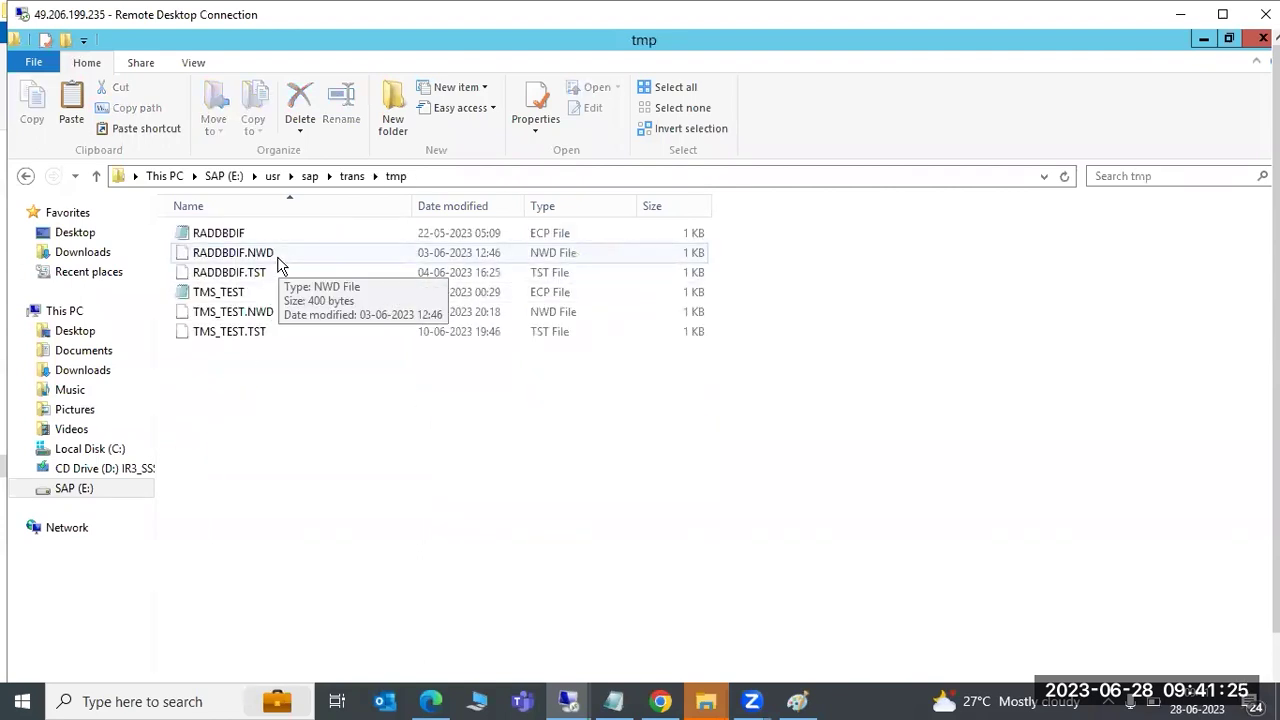
left_click(352, 176)
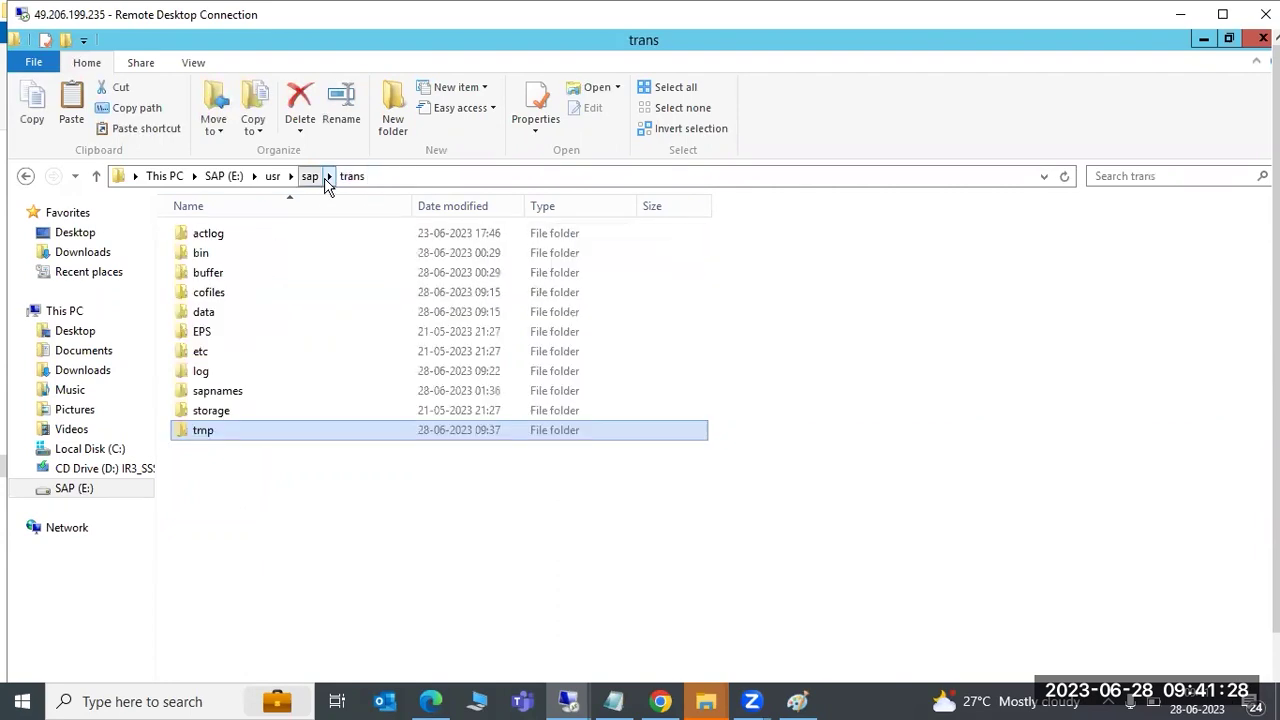
Select the cofiles folder, then bring the Paint diagram back to the front
left_click(229, 296)
left_click(225, 311)
left_click(225, 296)
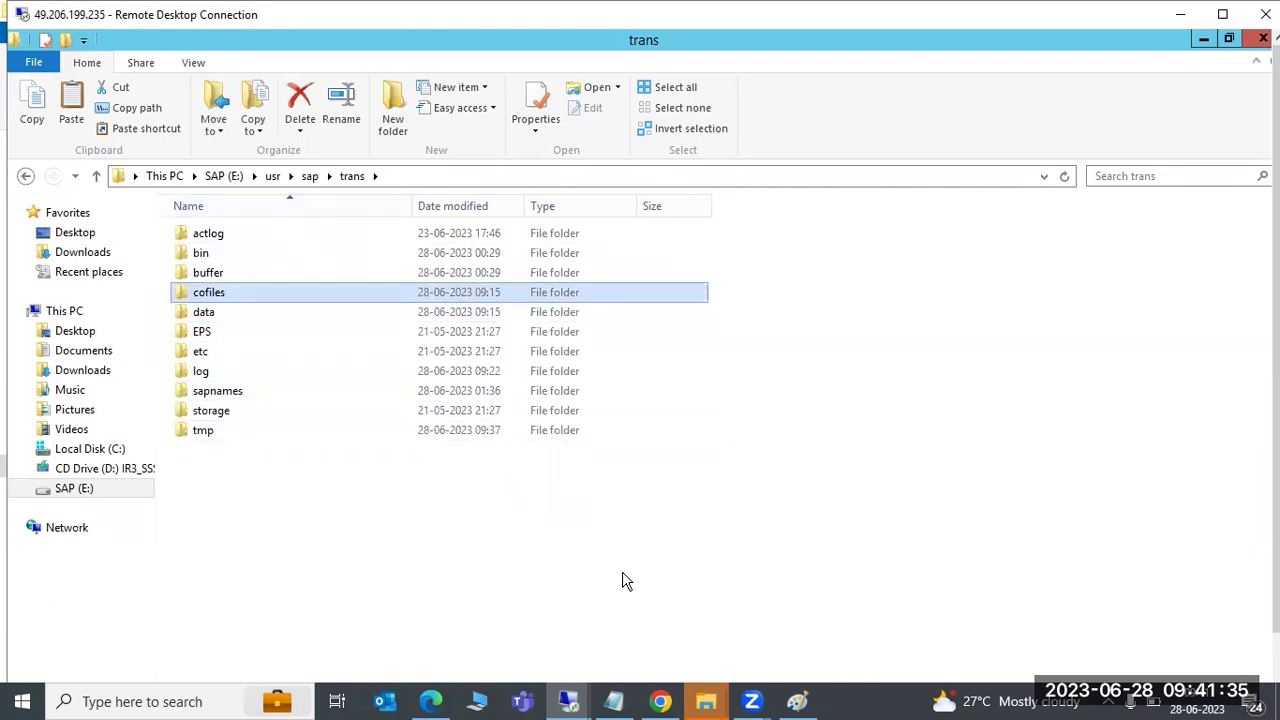
left_click(797, 701)
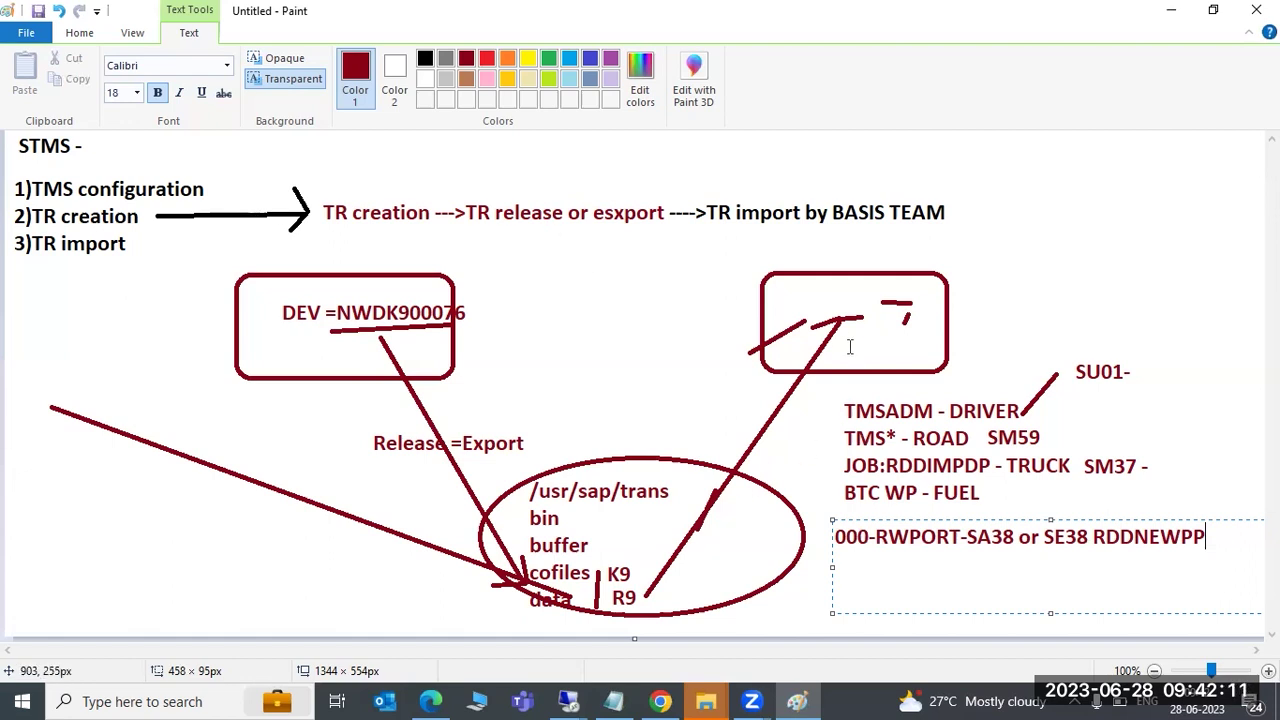
Add a text box between the top boxes listing 0, 4, 8 and 12 on separate lines
left_click_drag(512, 258, 712, 414)
type("0")
key("Return")
type("4")
key("Return")
type("8")
key("Return")
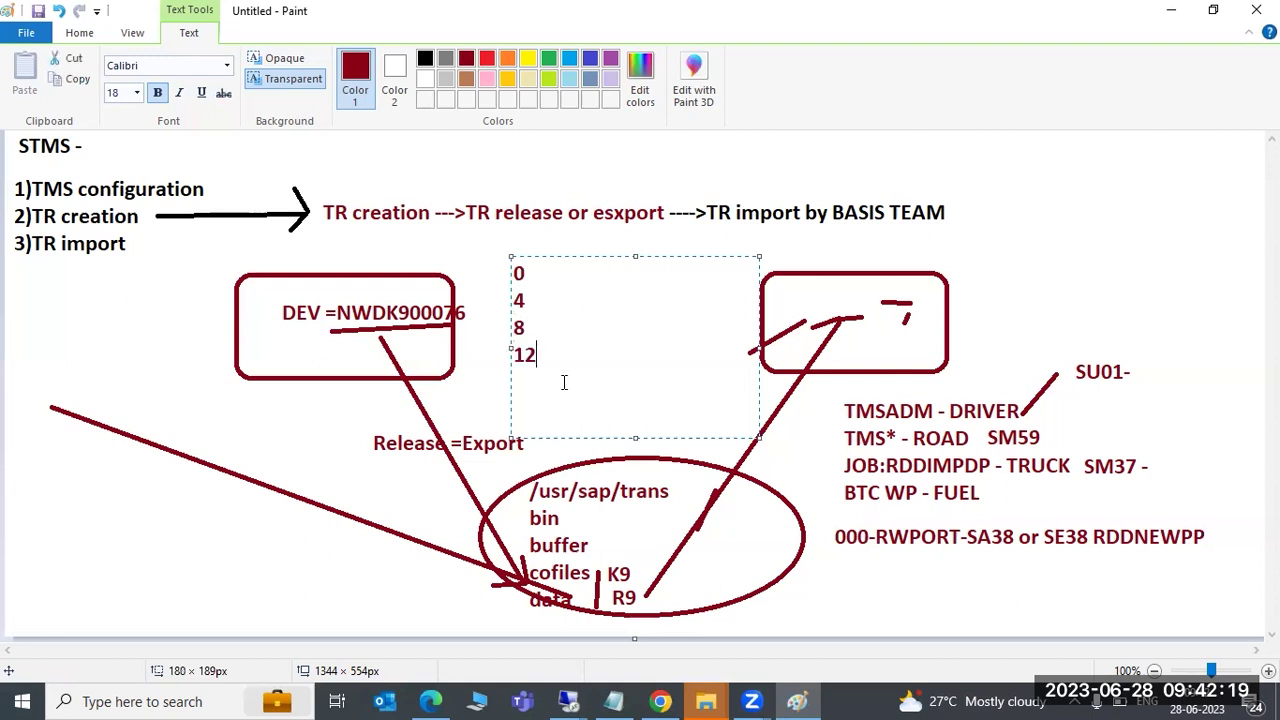
left_click_drag(524, 301, 512, 268)
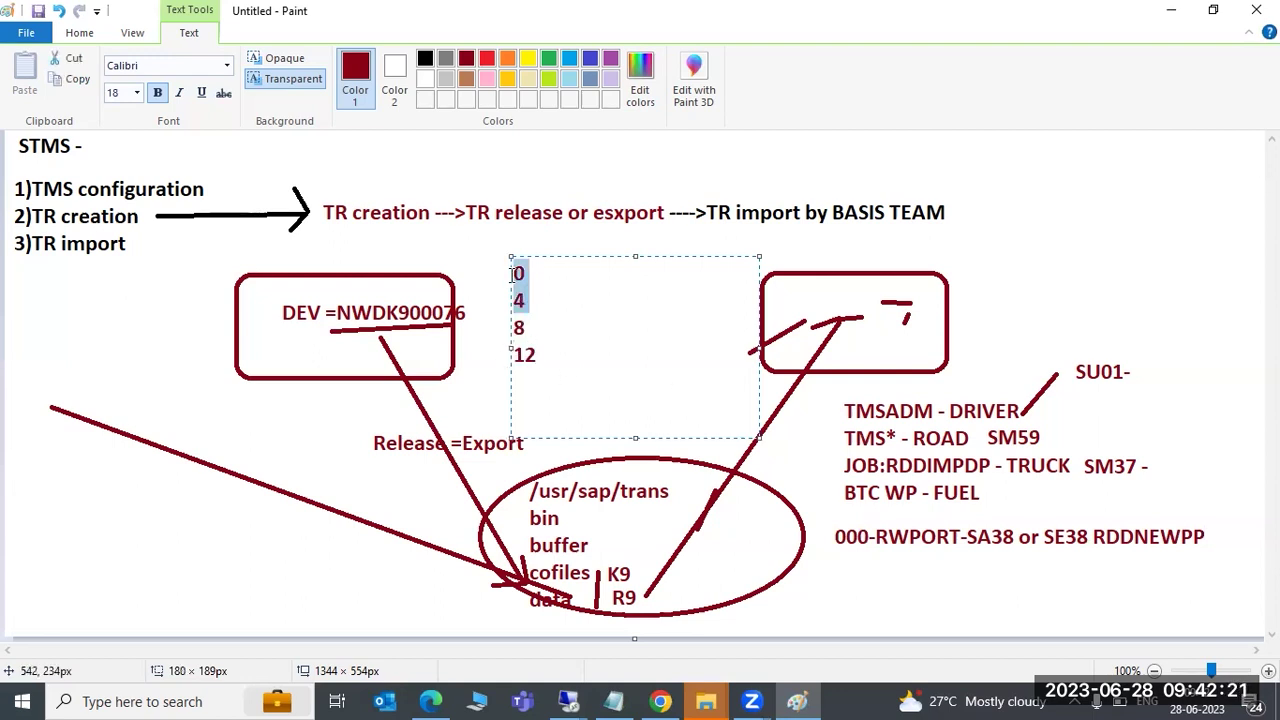
left_click(533, 329)
double_click(522, 354)
left_click(543, 357)
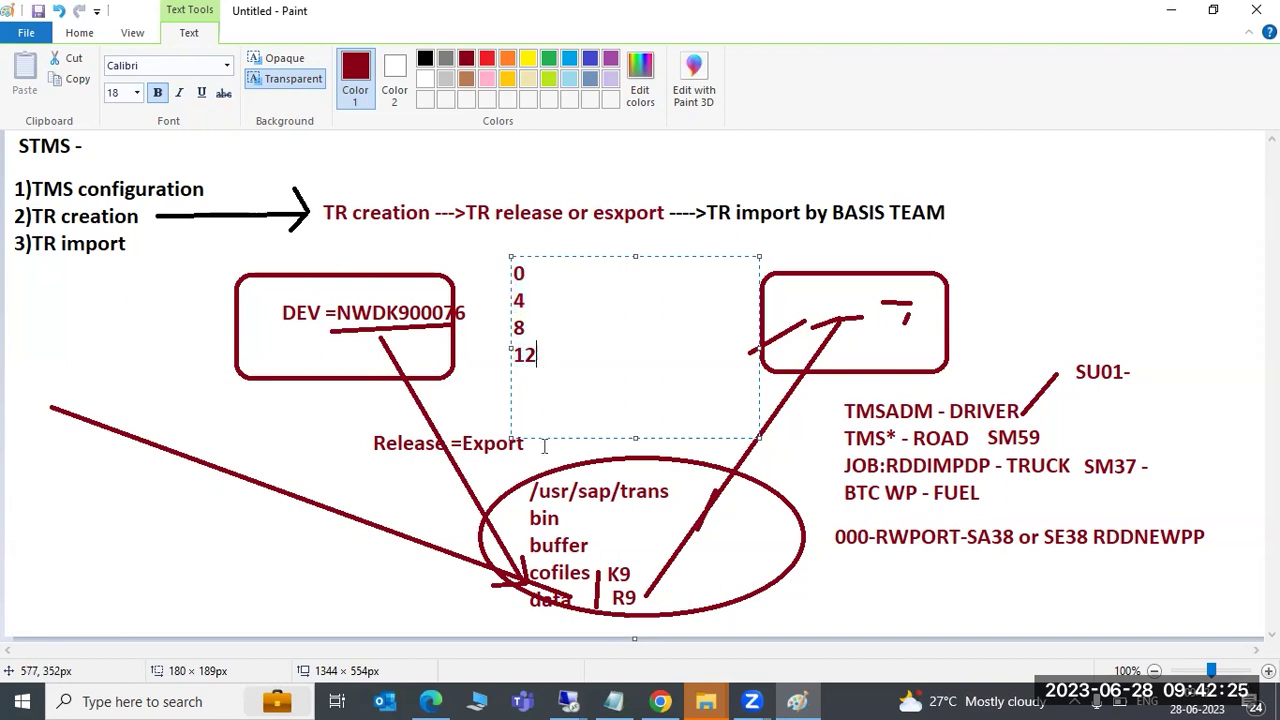
left_click(79, 33)
Draw straight lines linking 12 to the TMSADM notes and 8 toward the DEV box
left_click(357, 60)
mouse_move(544, 352)
left_mouse_down()
mouse_move(774, 449)
mouse_move(812, 449)
left_mouse_up()
left_click_drag(815, 404, 815, 548)
mouse_move(535, 330)
left_mouse_down()
mouse_move(800, 323)
mouse_move(823, 306)
mouse_move(586, 303)
mouse_move(432, 322)
mouse_move(398, 343)
mouse_move(306, 347)
left_mouse_up()
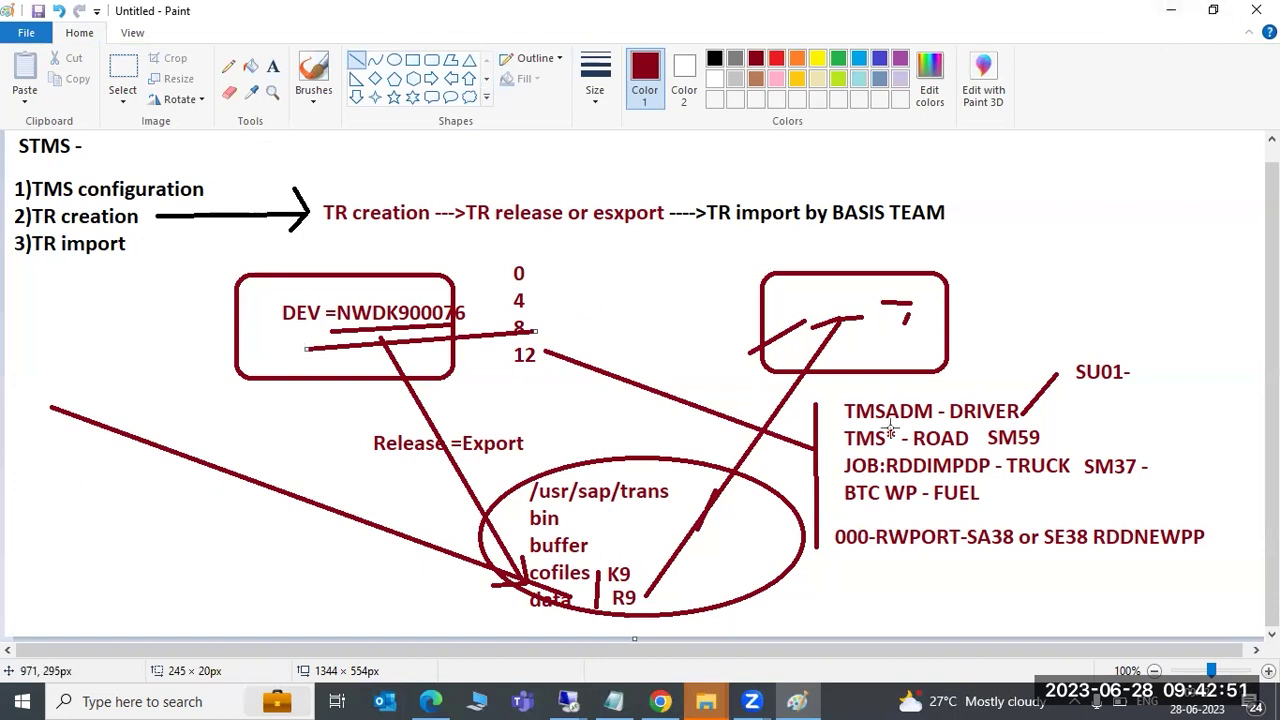
left_click(797, 700)
left_click(797, 700)
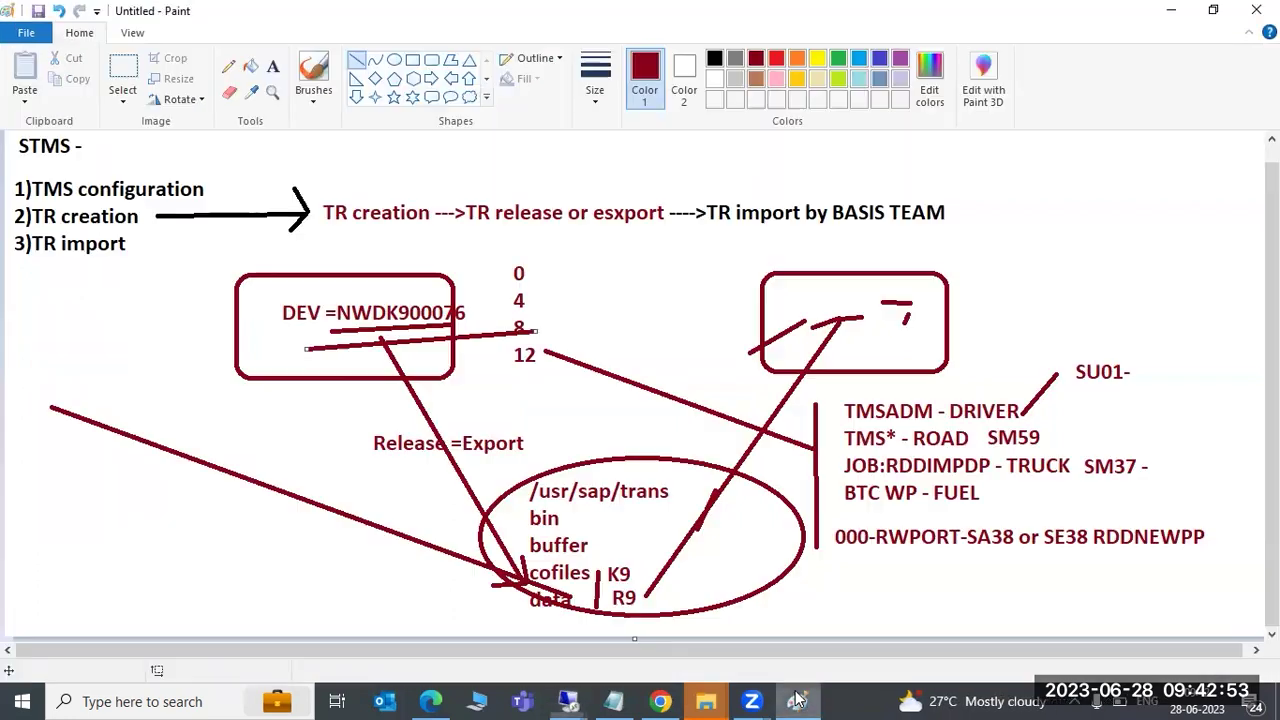
left_click(797, 700)
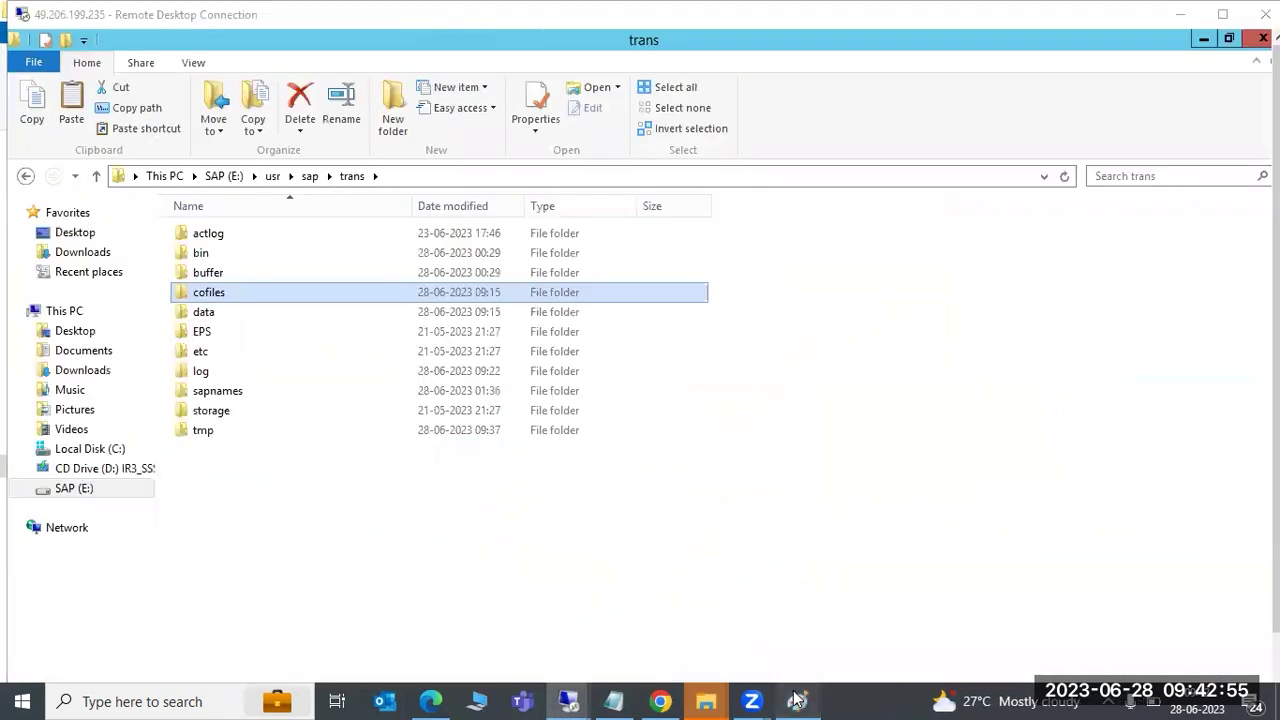
View the remote E:\usr\sap\trans window through the Remote Desktop previews, then switch back to Paint
left_click(797, 700)
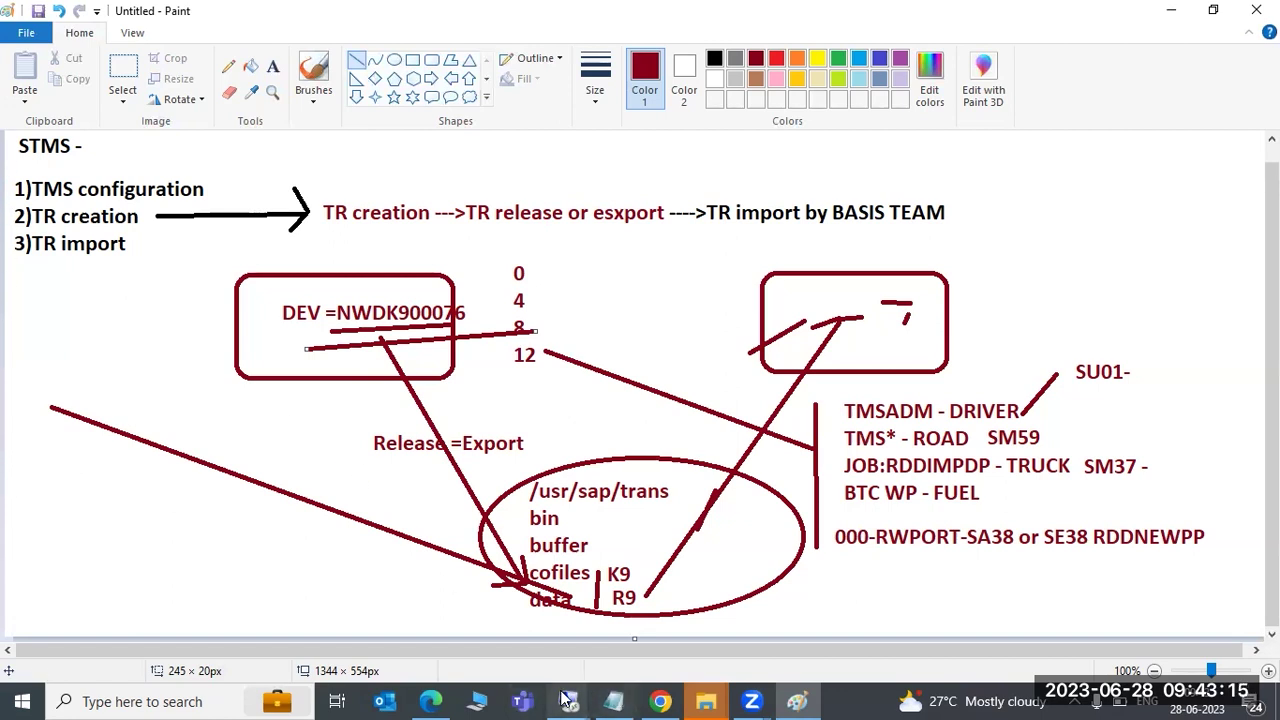
mouse_move(568, 700)
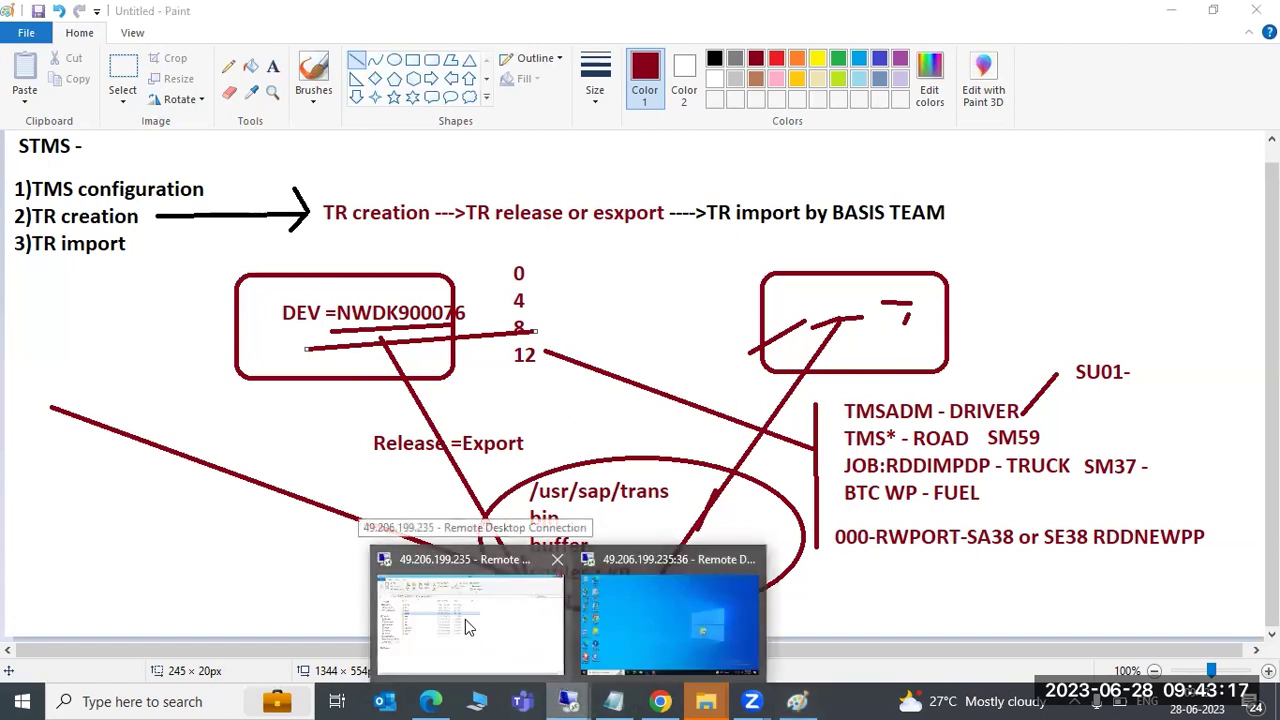
left_click(468, 630)
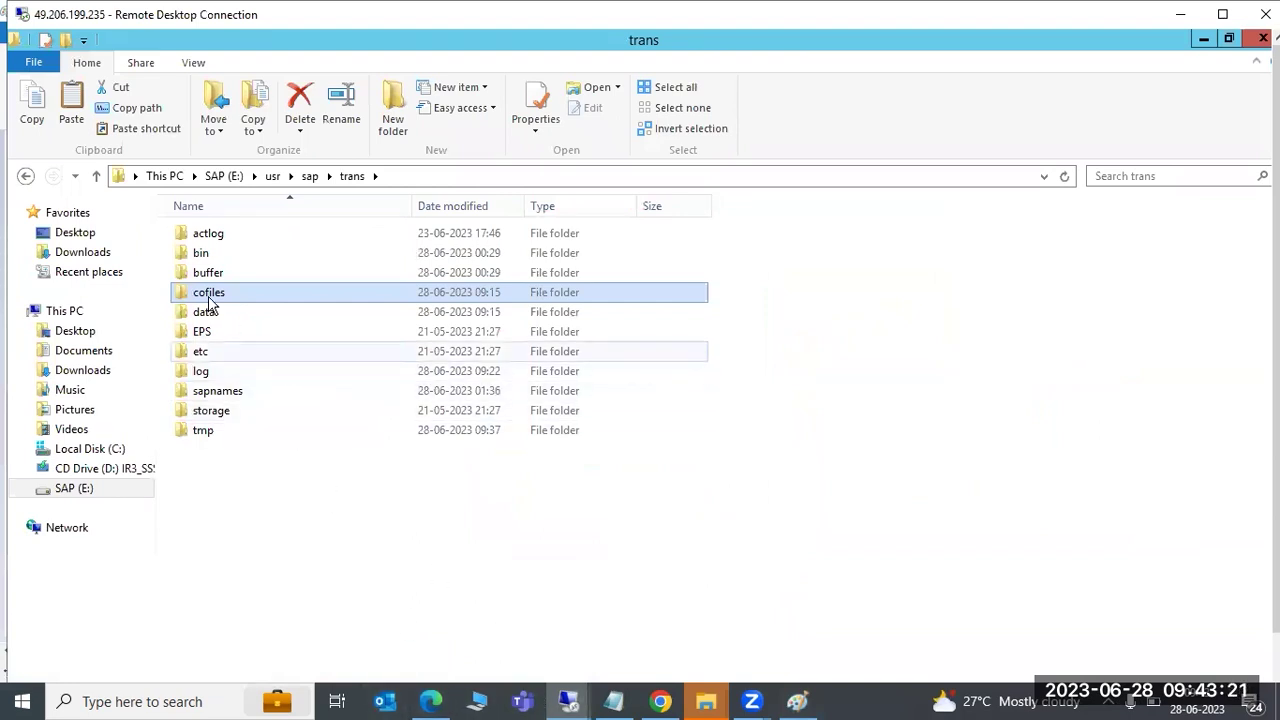
left_click(578, 700)
left_click(528, 620)
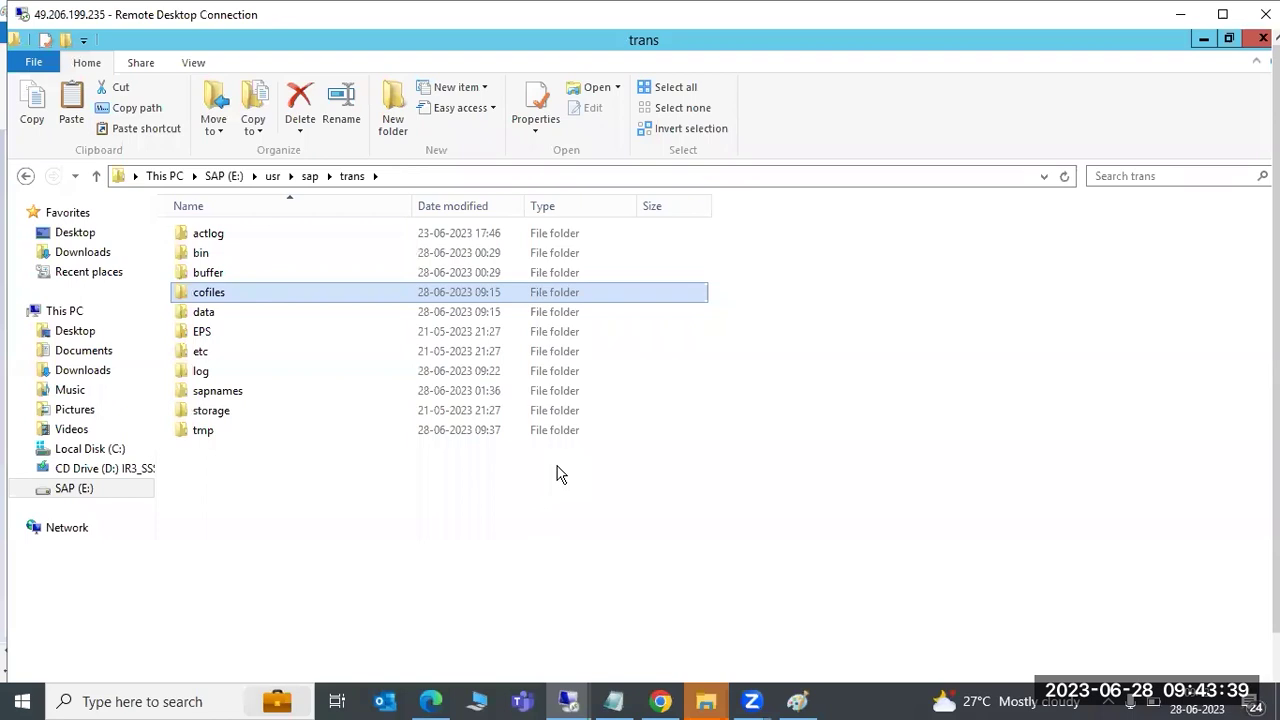
left_click(797, 700)
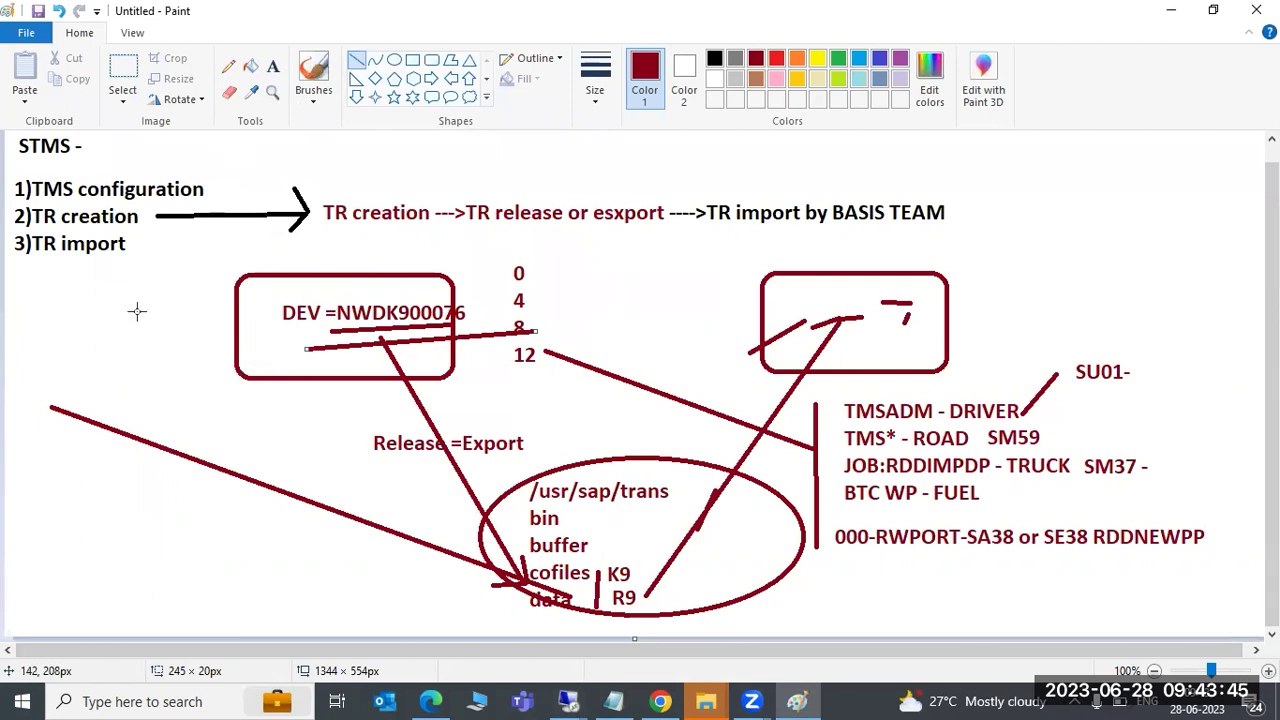
Underline the TR import step and start a note left of the DEV box with CHARM
left_click(67, 268)
left_click_drag(67, 268, 167, 259)
left_click(272, 66)
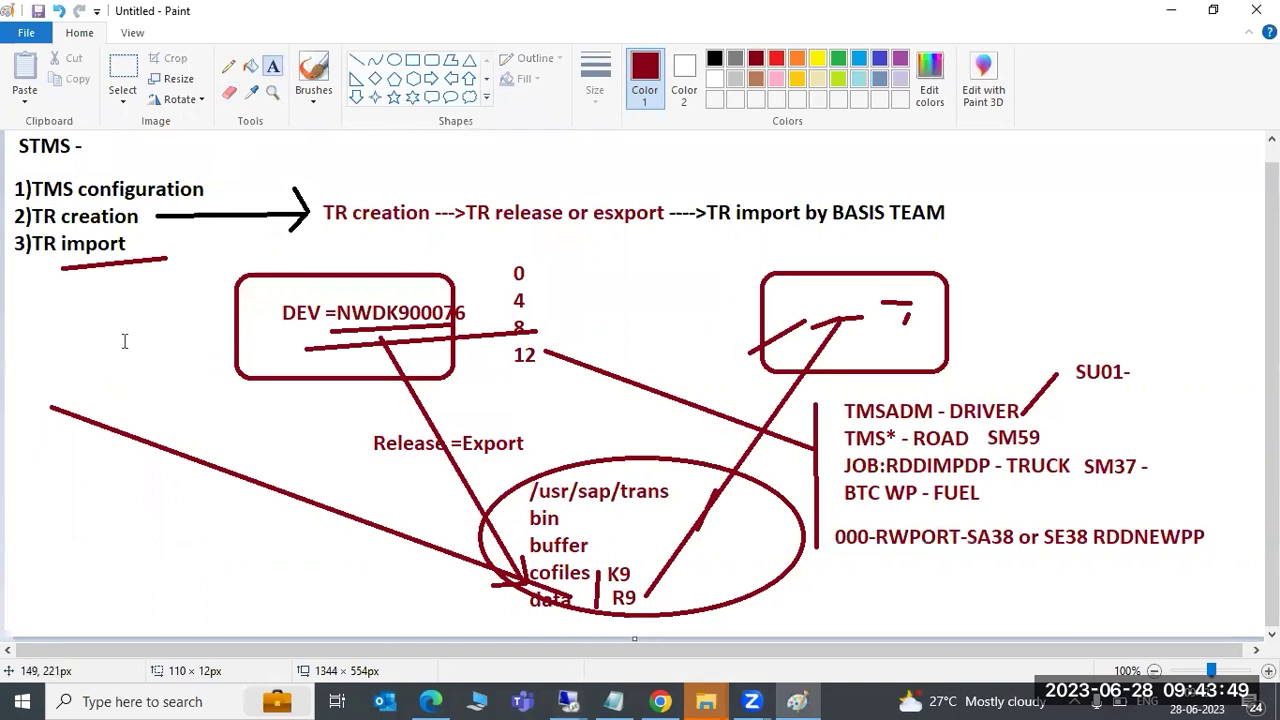
left_click_drag(22, 306, 193, 510)
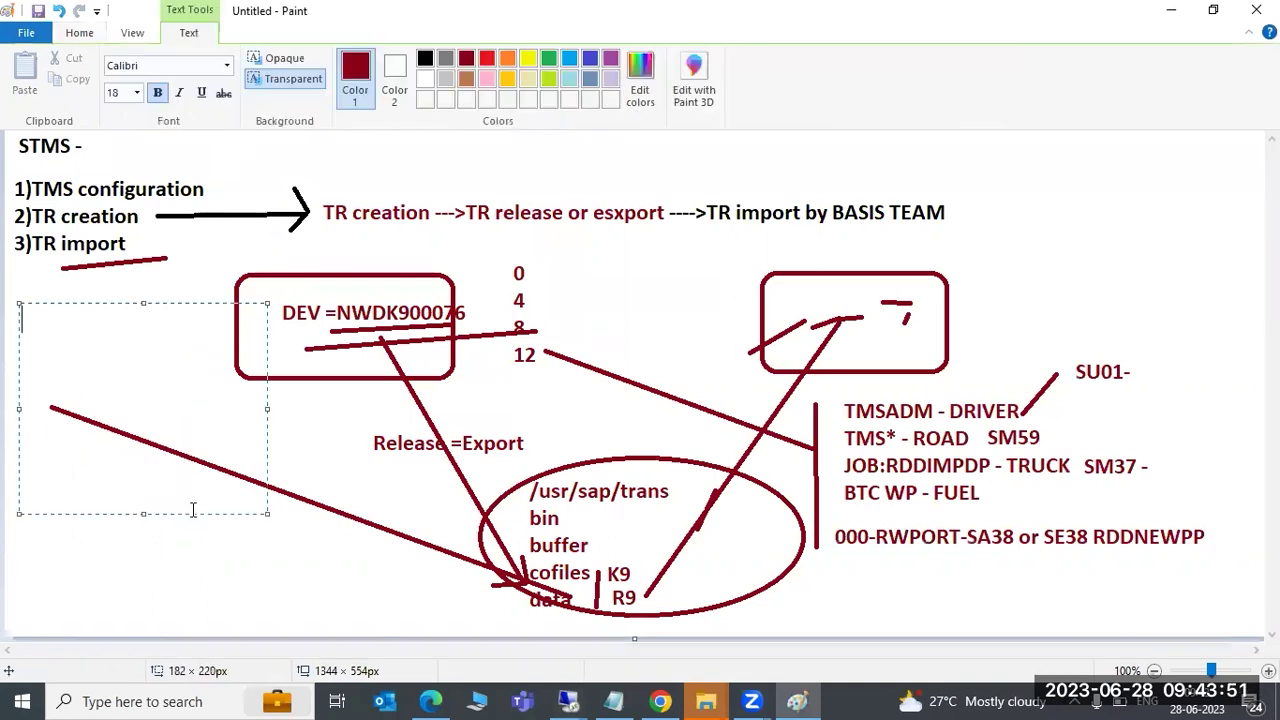
type("CHA")
type("RM")
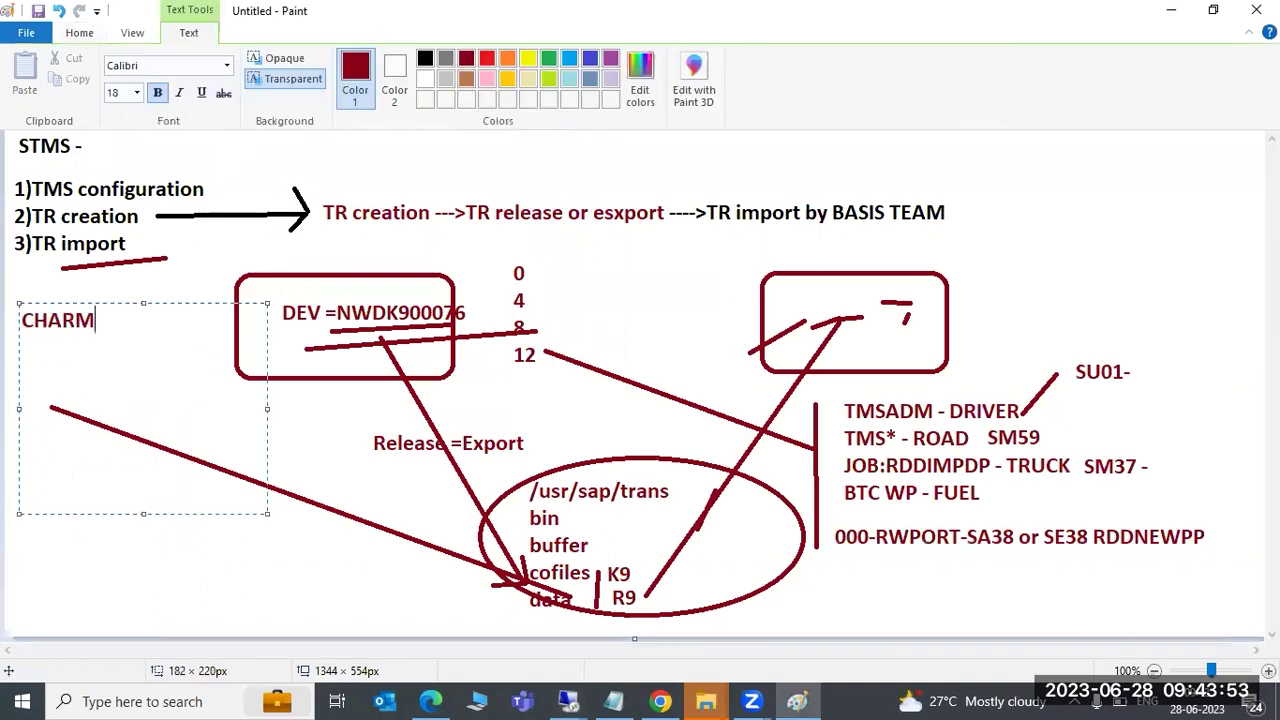
key("Return")
Add ACTIVE CONTROL and, a few lines lower, STMS- to the note
type("ACT")
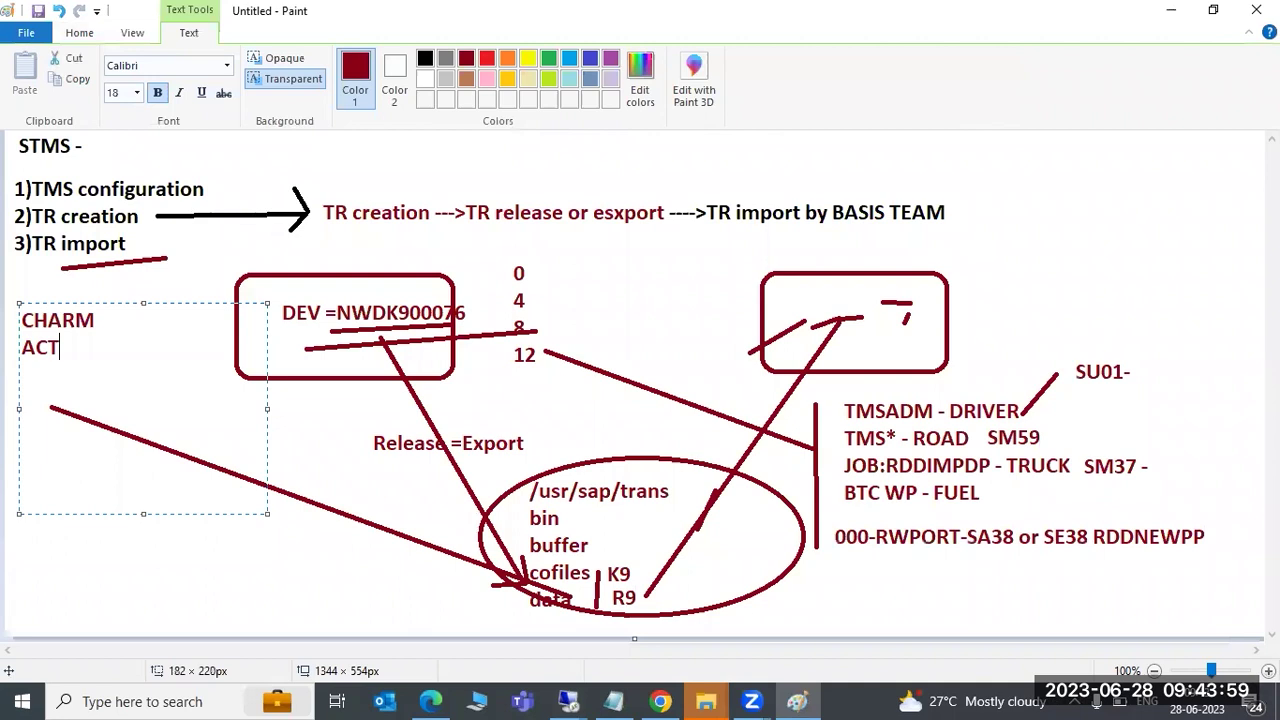
type("IVE CONTROL")
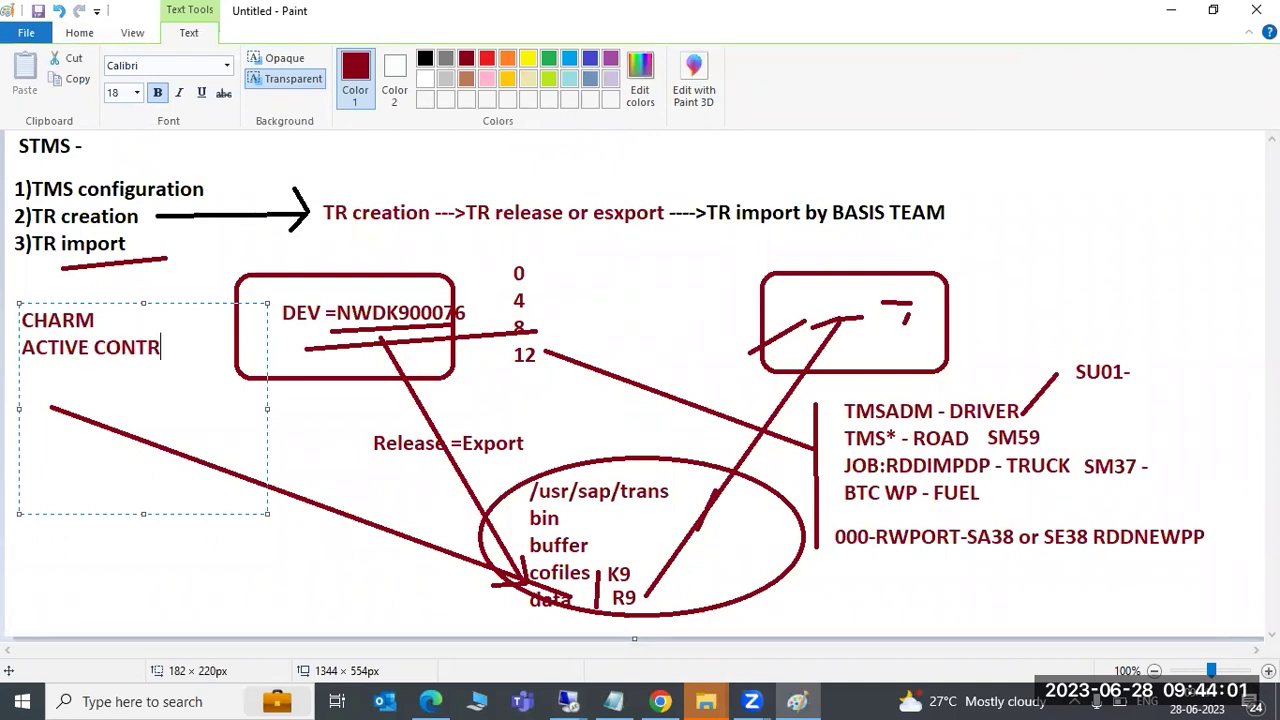
key("Return")
type("TR")
key("BackSpace")
key("BackSpace")
key("Return")
key("Return")
key("Return")
type("STMS-")
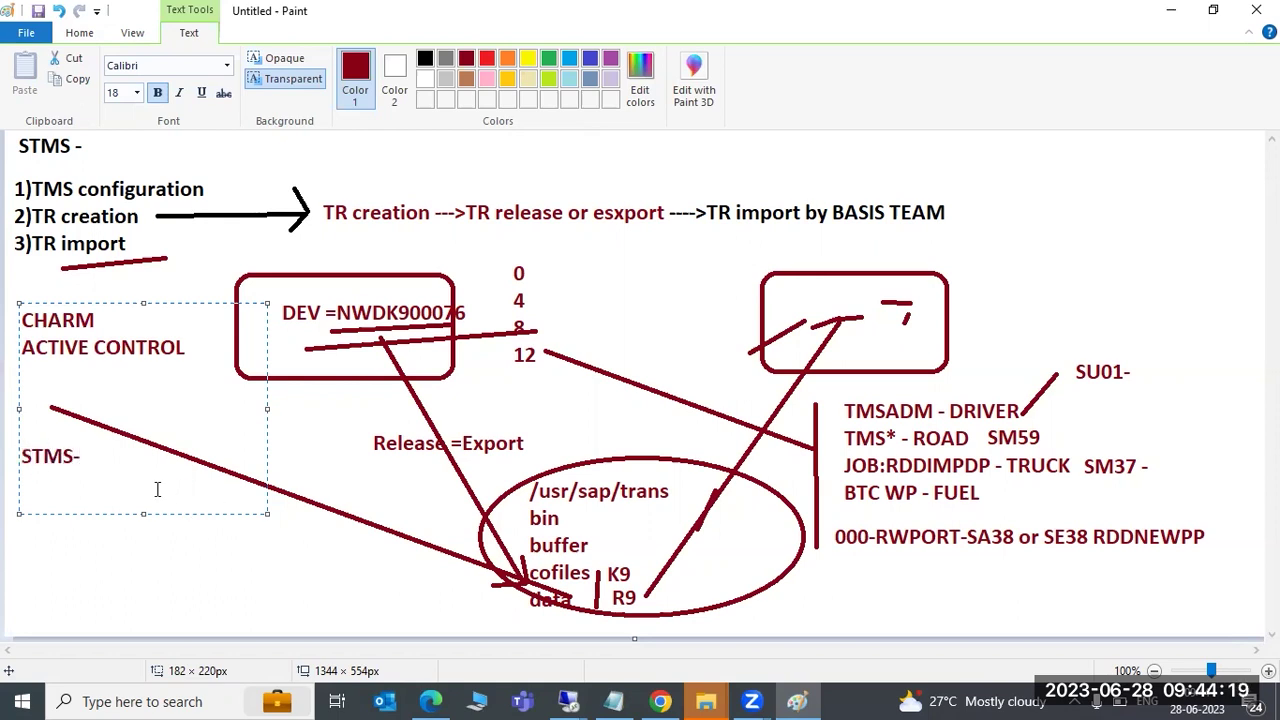
left_click_drag(49, 319, 22, 322)
left_click(96, 321)
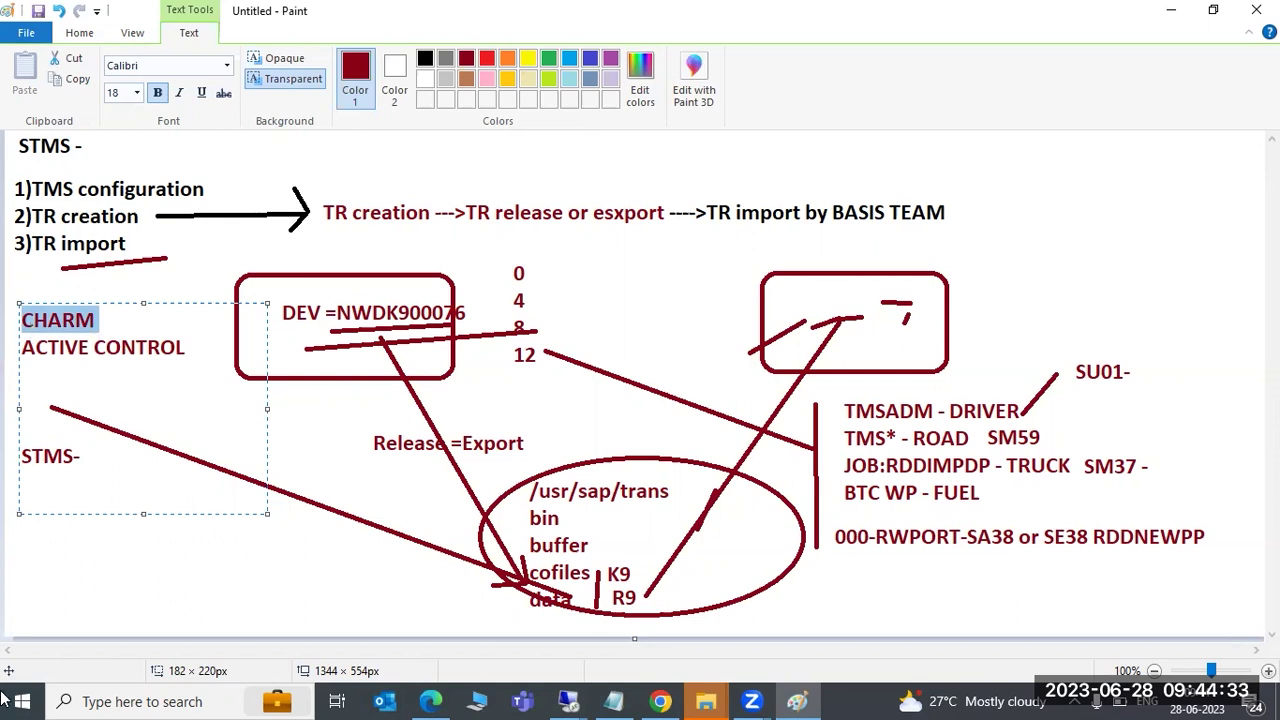
mouse_move(549, 698)
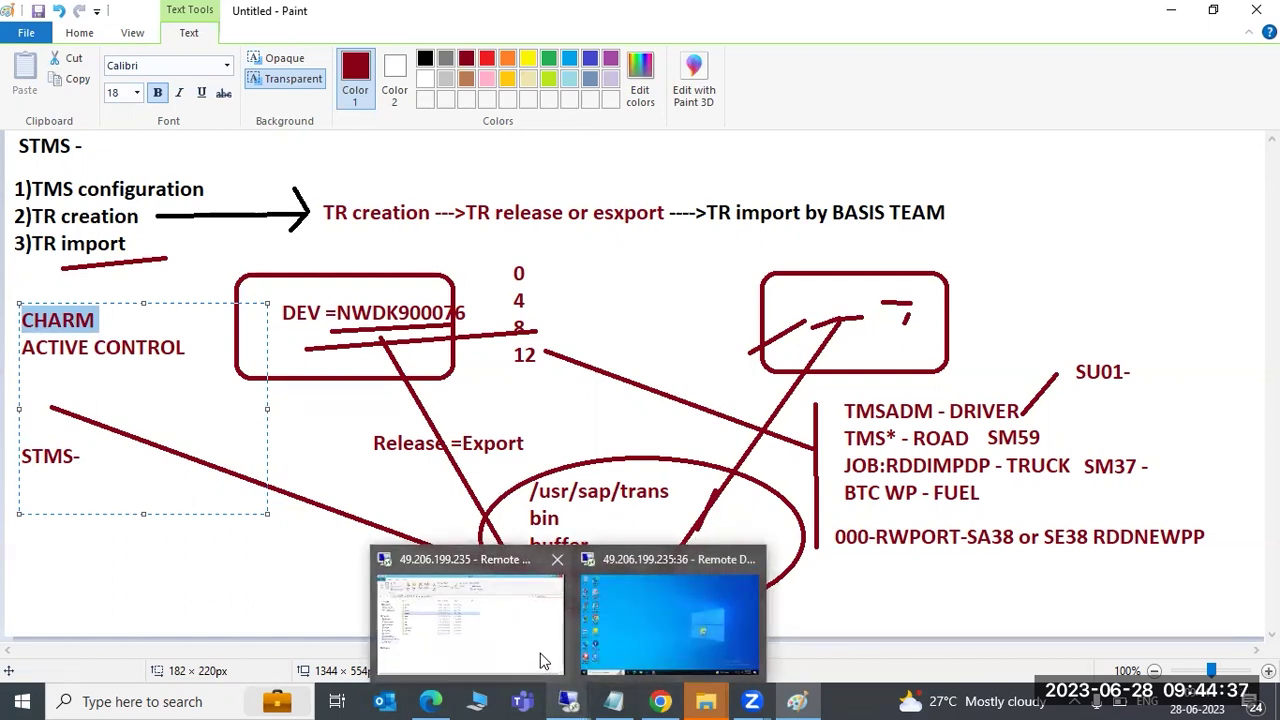
left_click(540, 661)
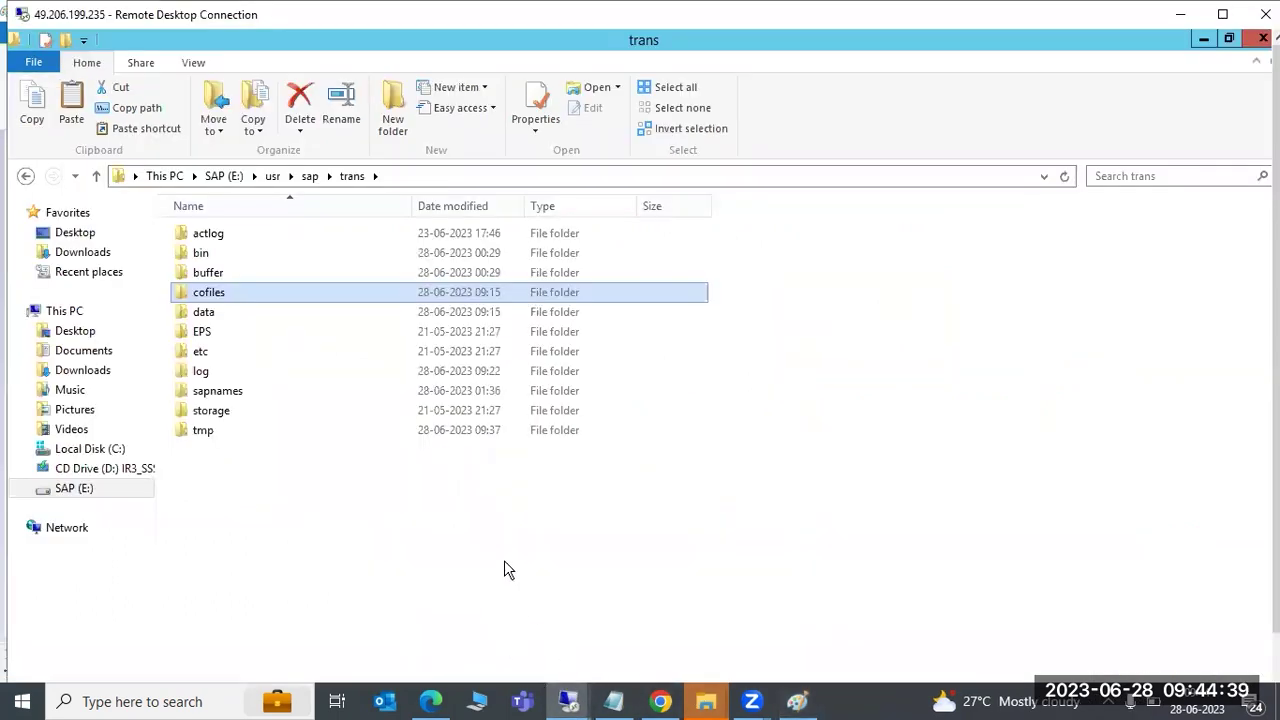
left_click(1180, 14)
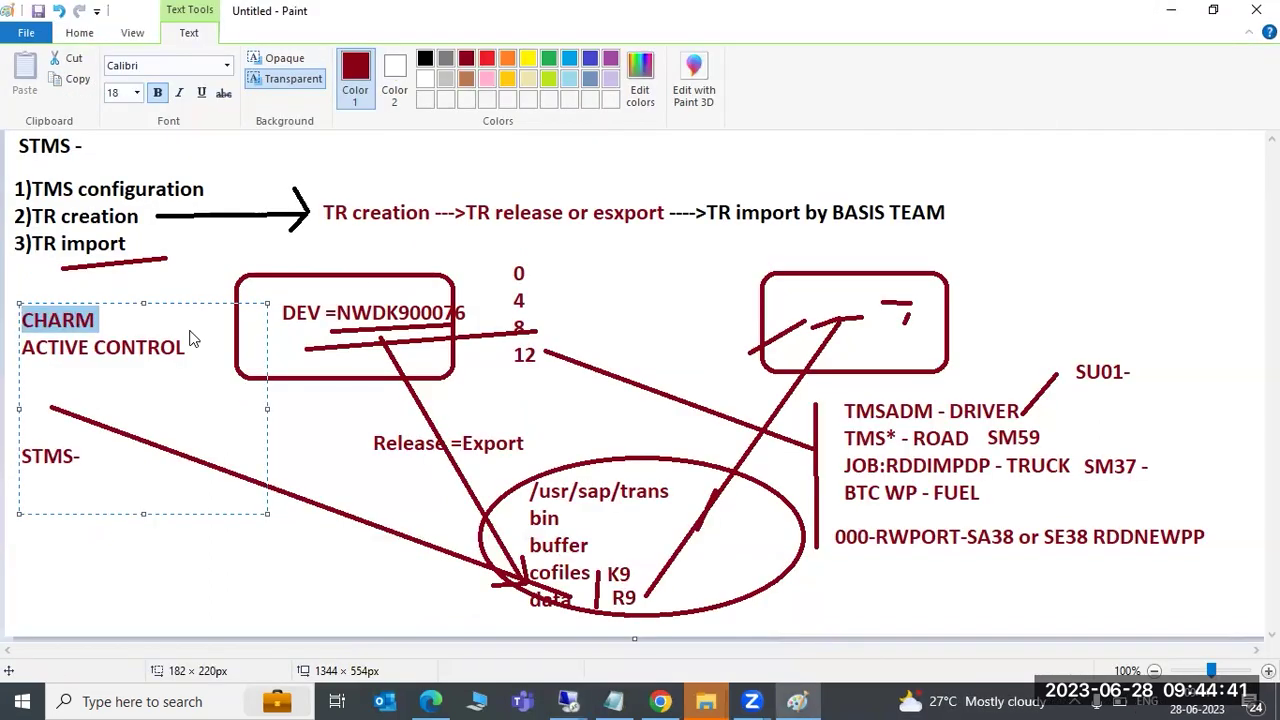
left_click(95, 320)
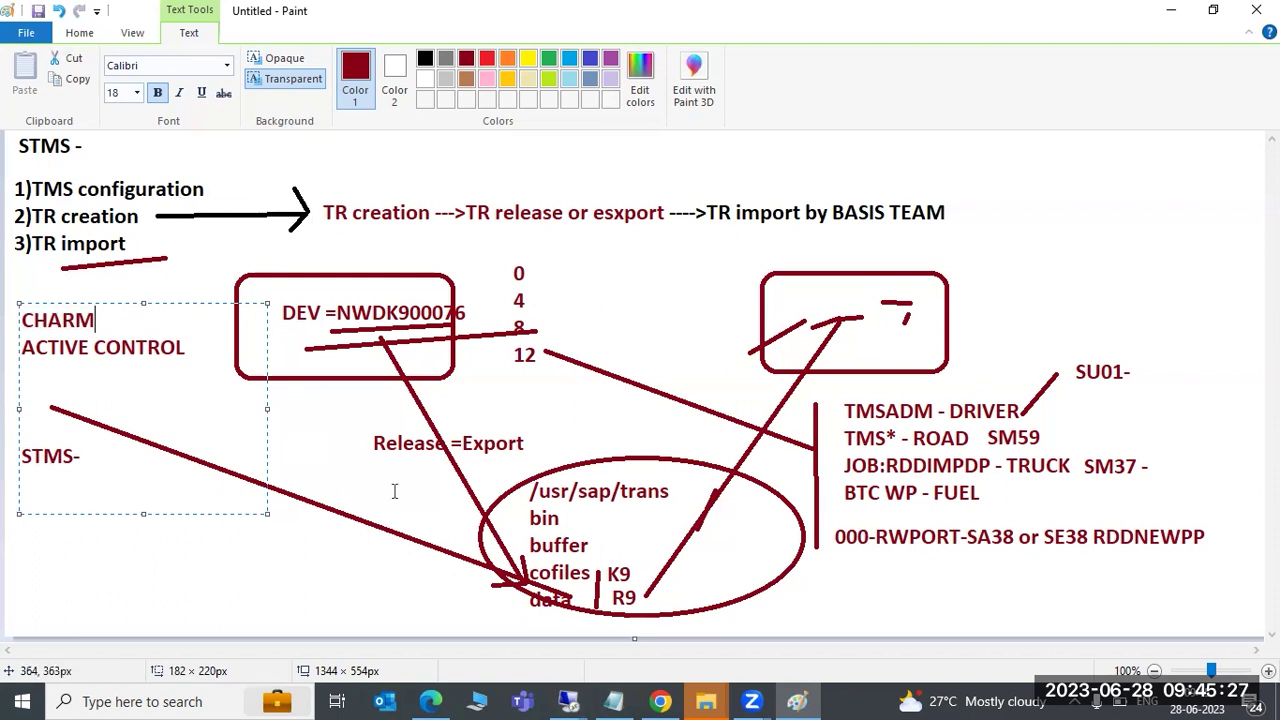
left_click(570, 700)
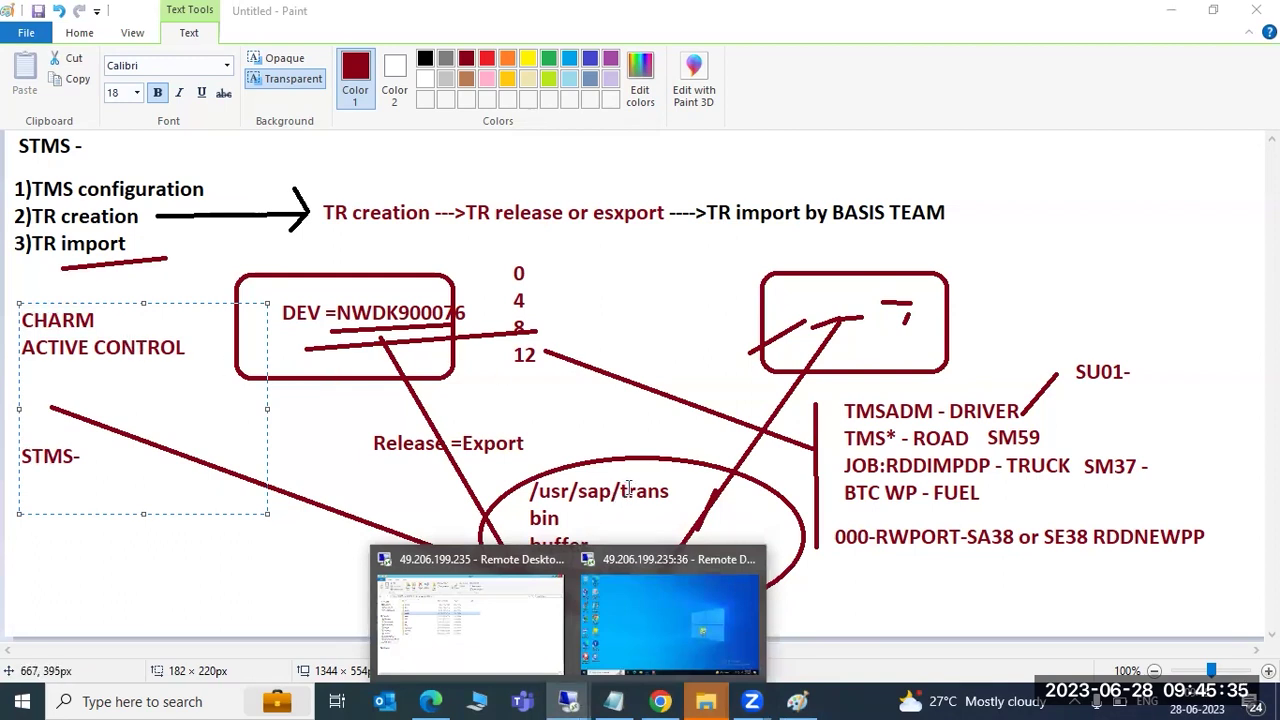
Bring up the ECP tp system log on the remote server and refresh its entries
left_click(444, 641)
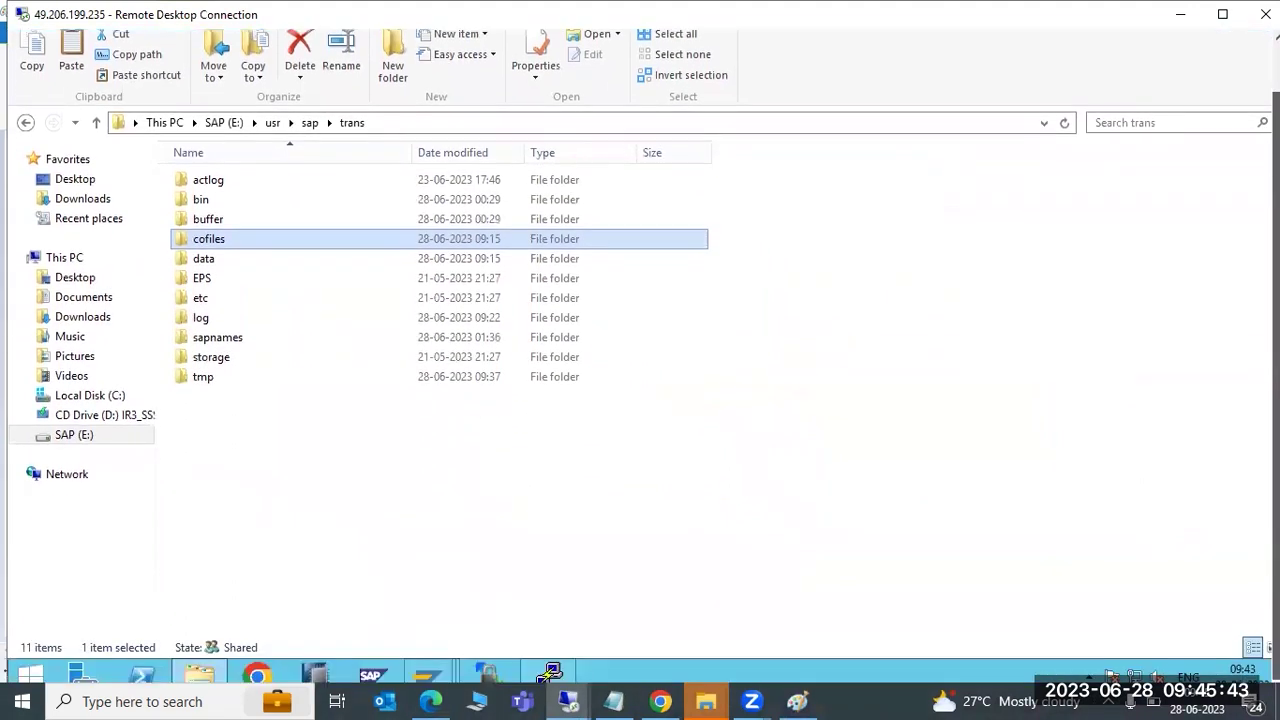
left_click(455, 688)
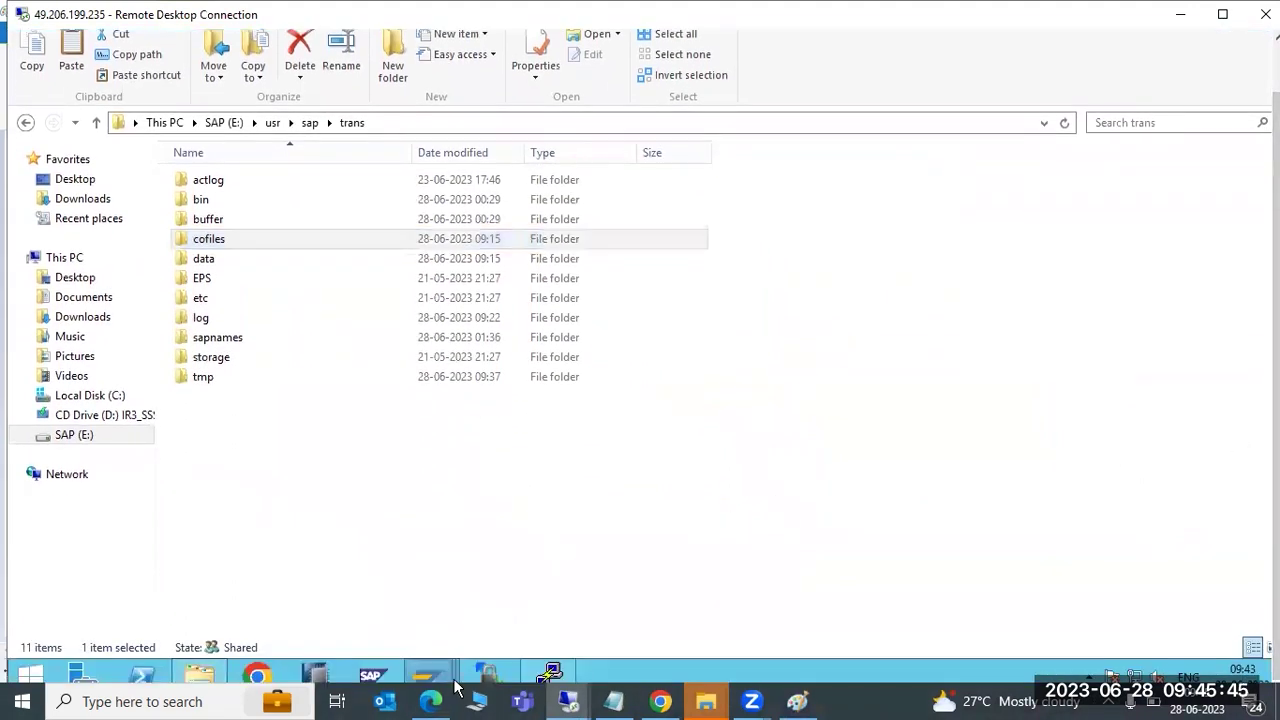
mouse_move(430, 676)
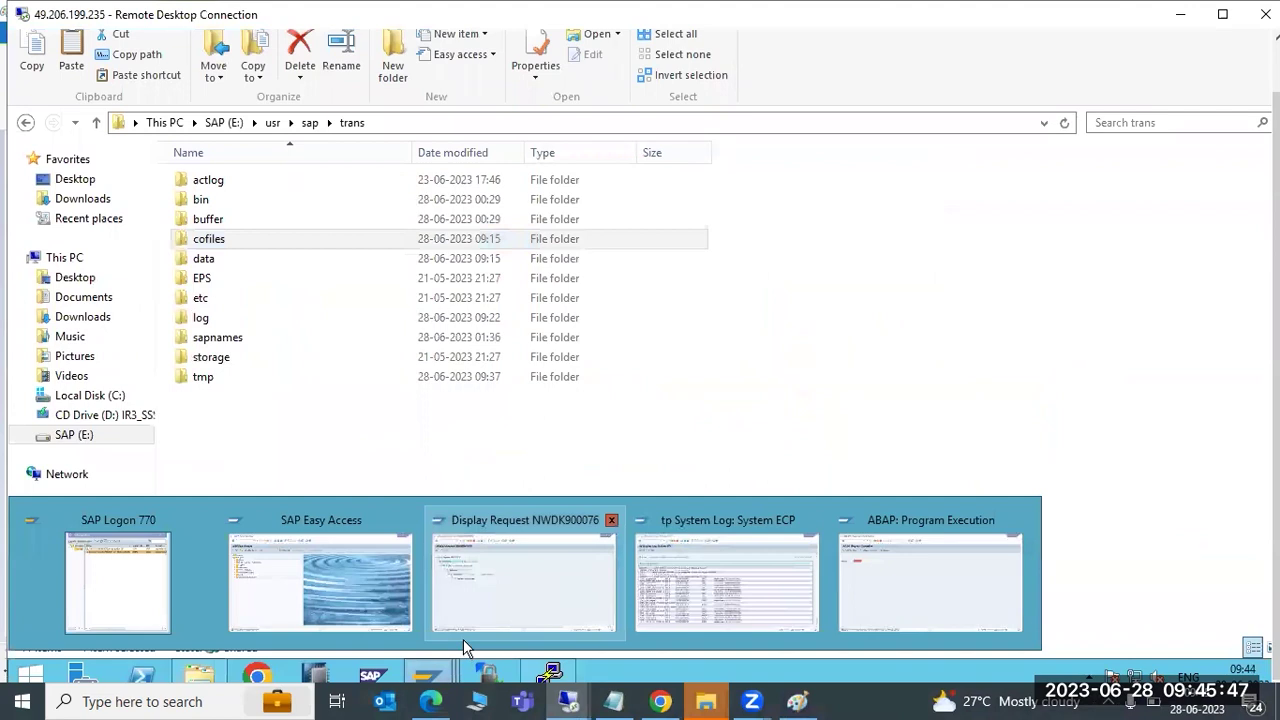
left_click(722, 577)
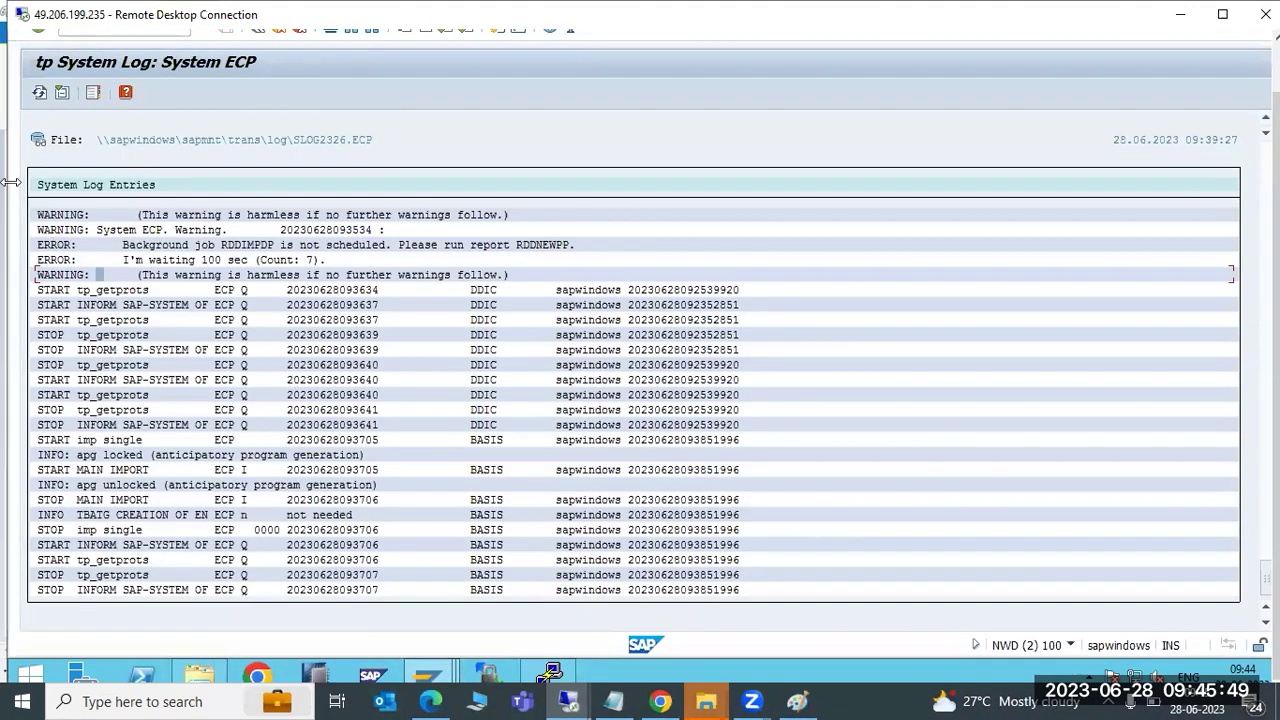
left_click(39, 92)
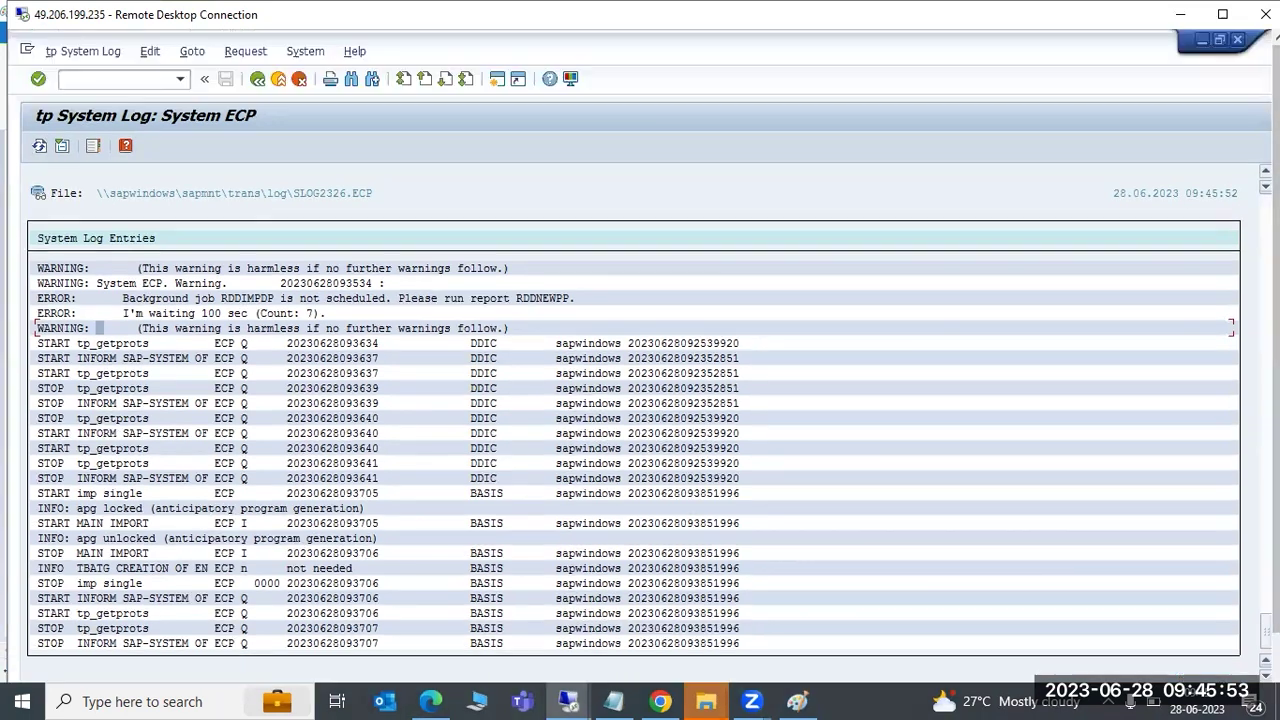
Close the trans folder and SAP windows, confirming log off for each session, then return to Paint
key("alt+Tab")
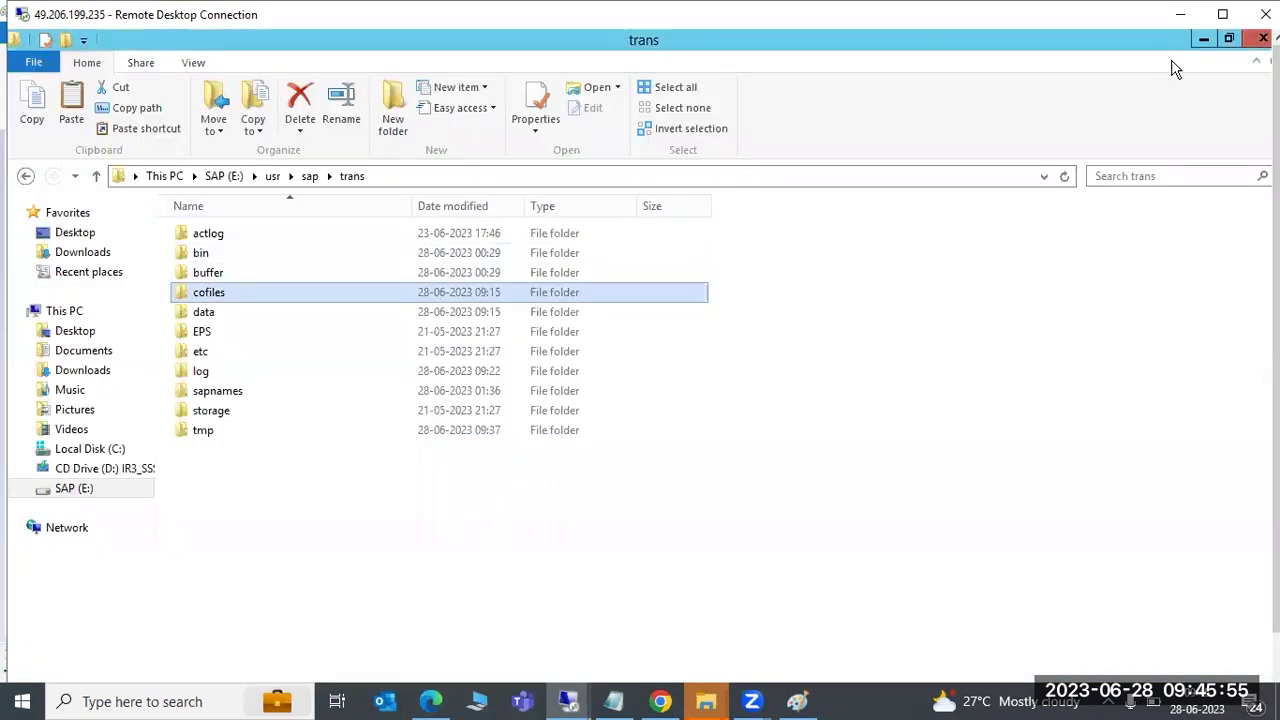
left_click(1262, 38)
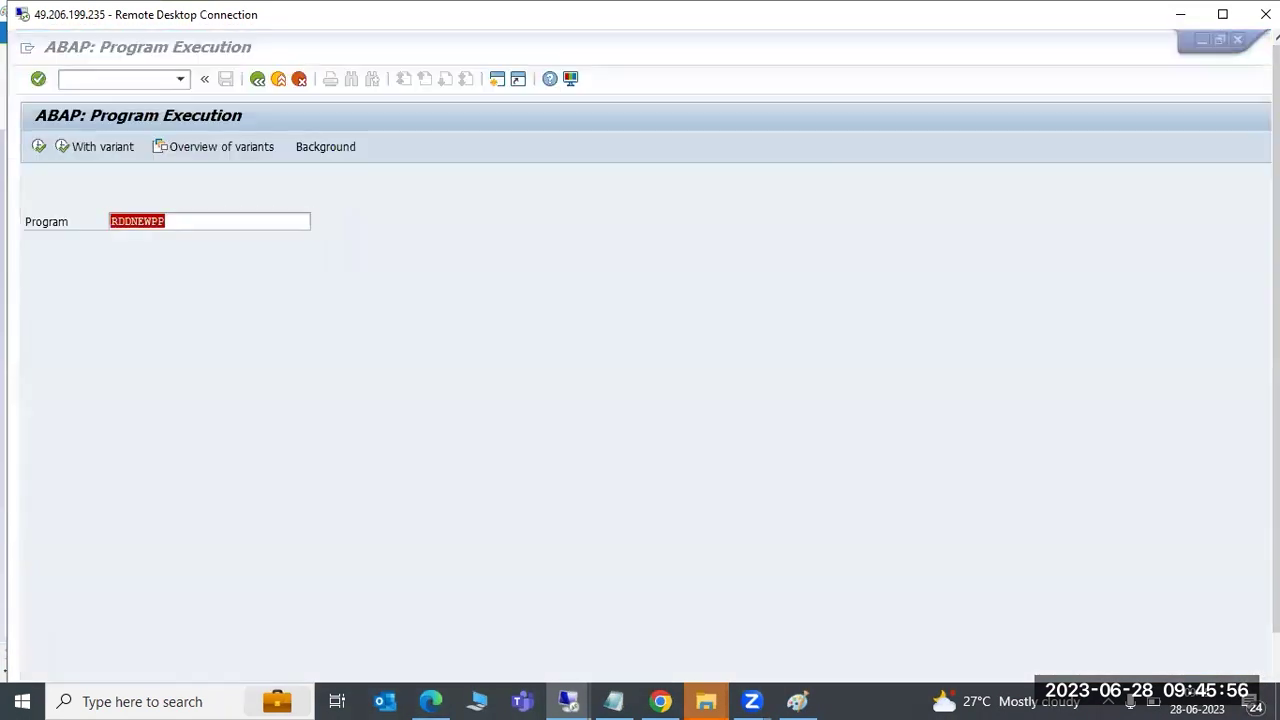
left_click(1237, 40)
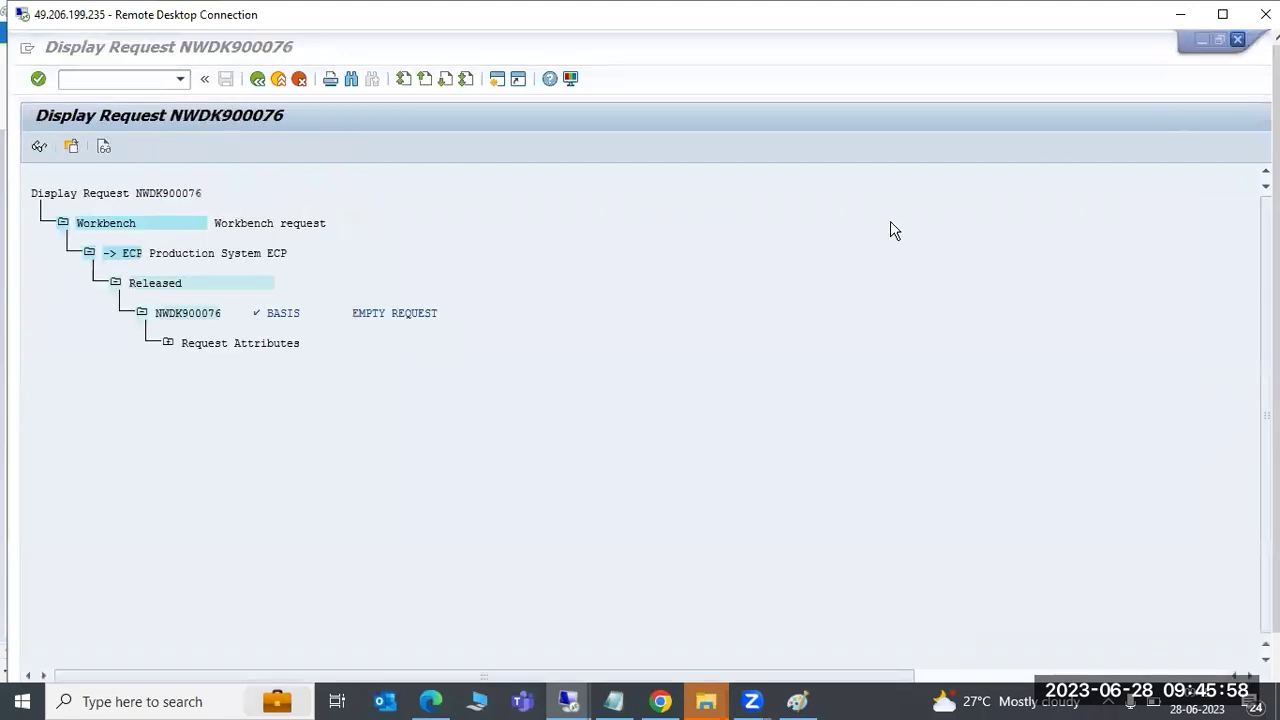
left_click(1238, 40)
left_click(197, 347)
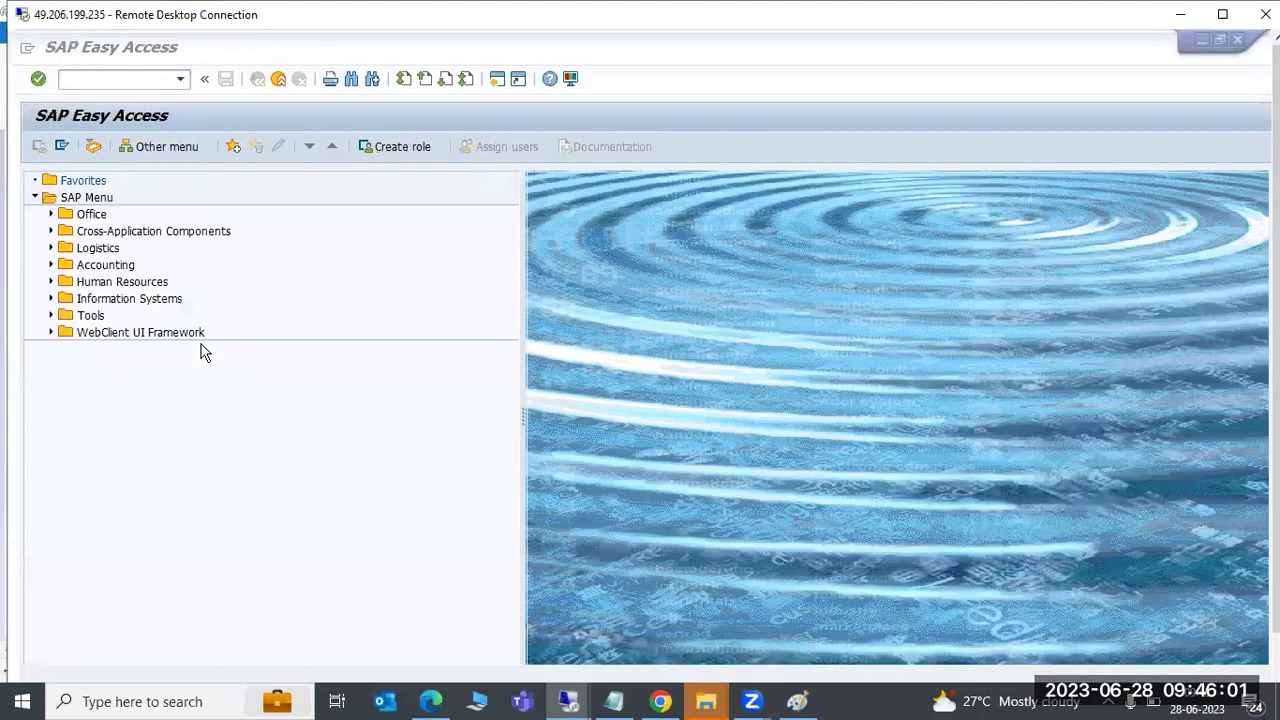
left_click(1238, 41)
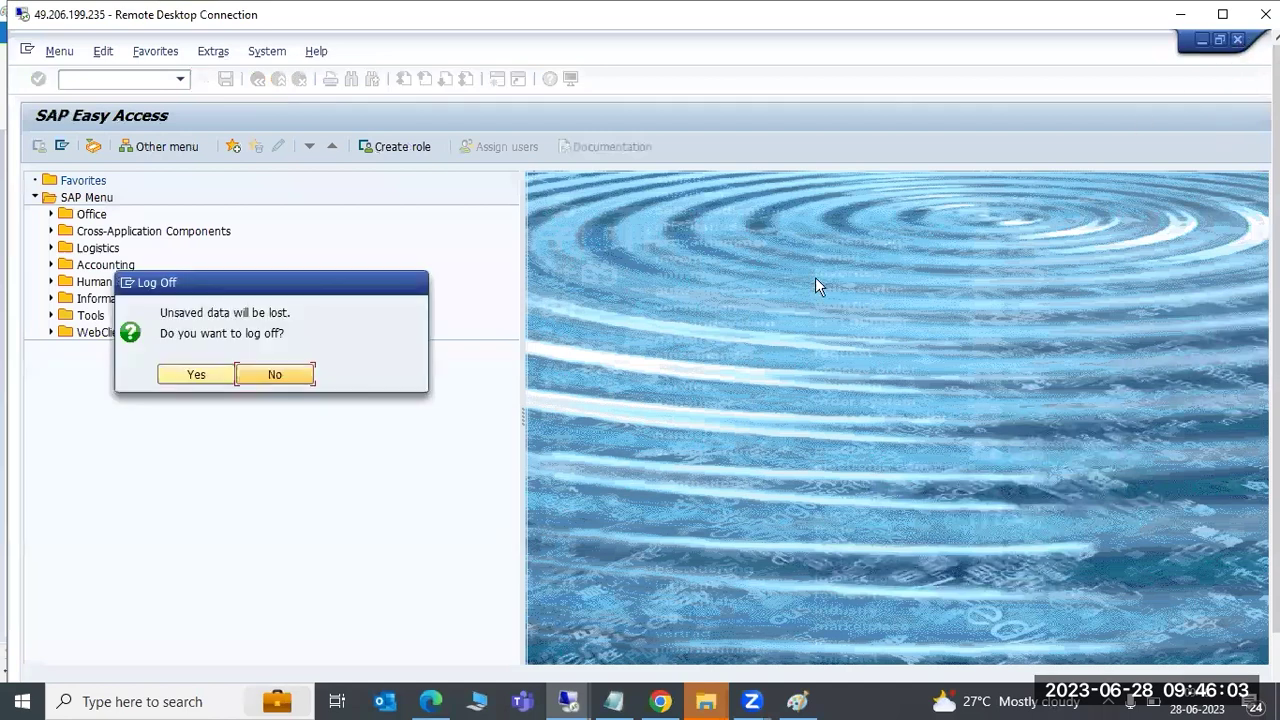
left_click(200, 381)
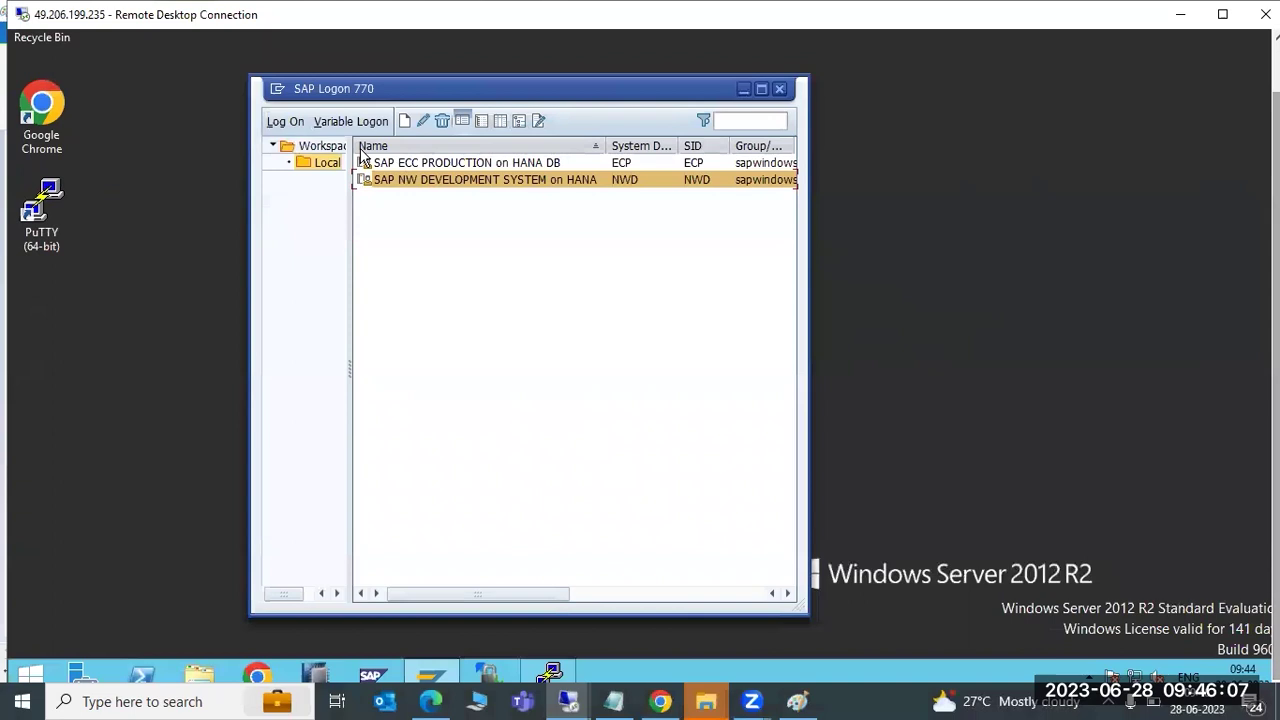
left_click(796, 701)
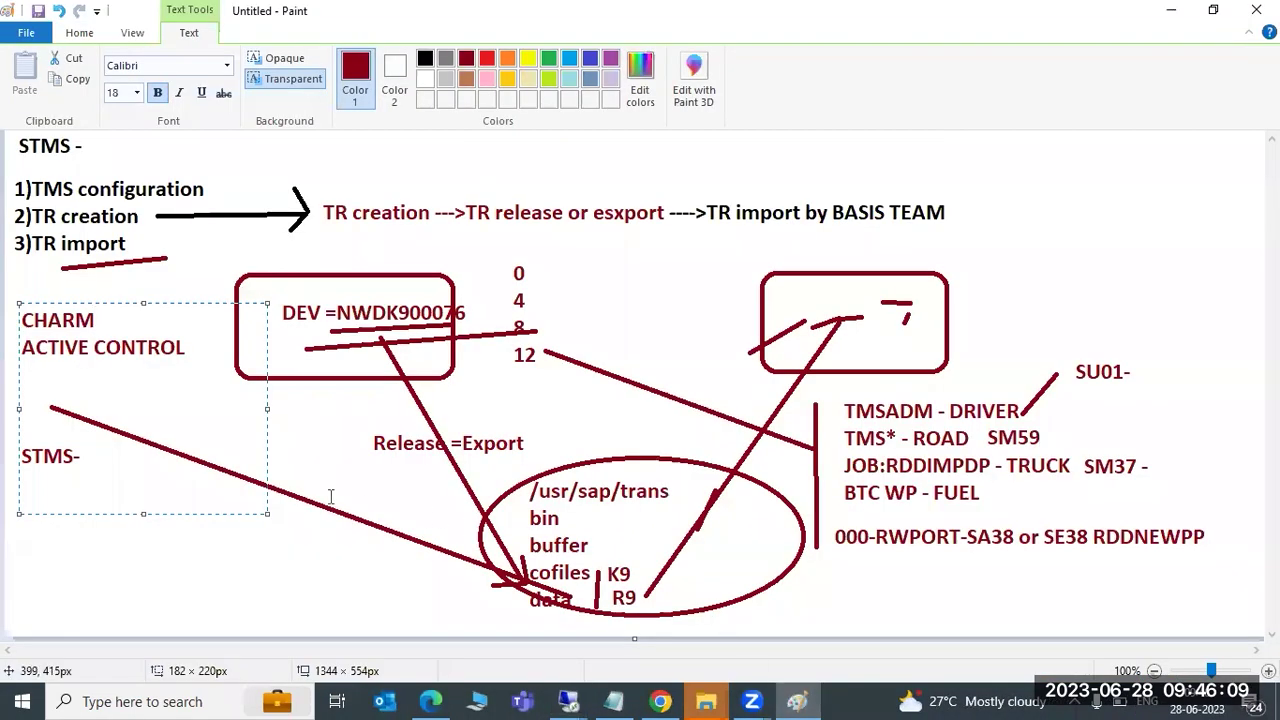
left_click_drag(36, 548, 370, 600)
type("TP")
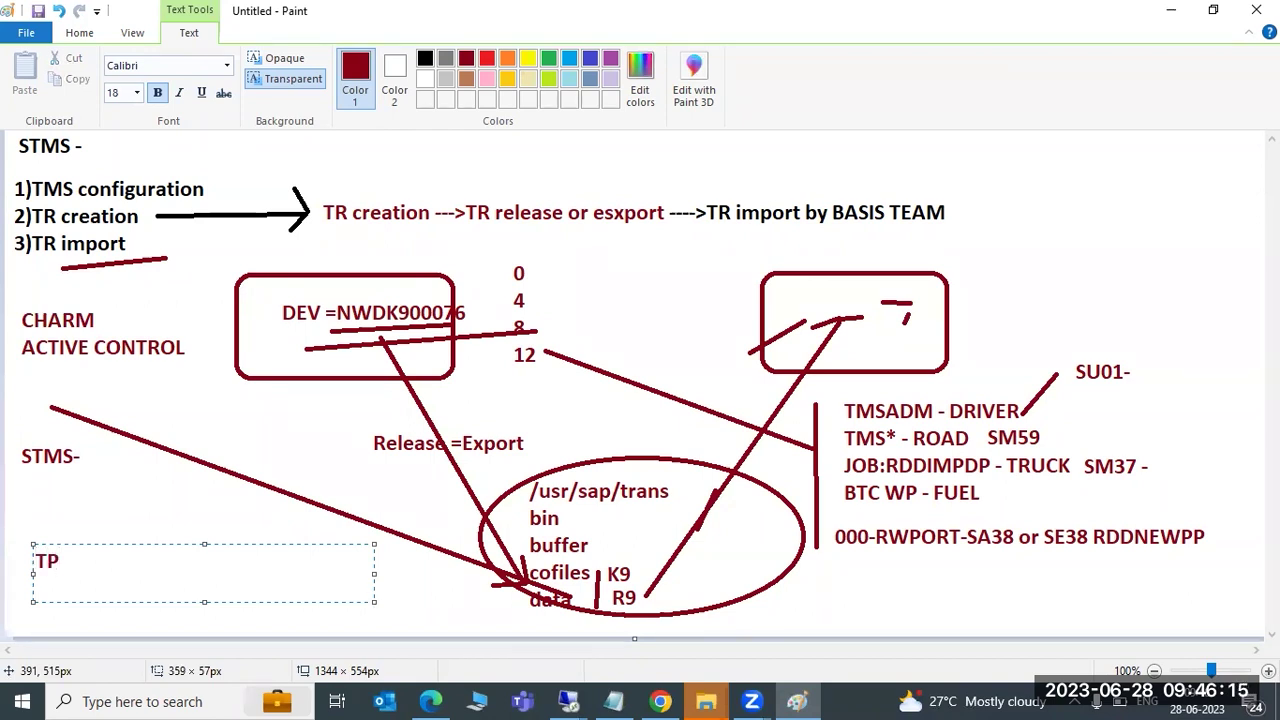
type(" IMPORT ")
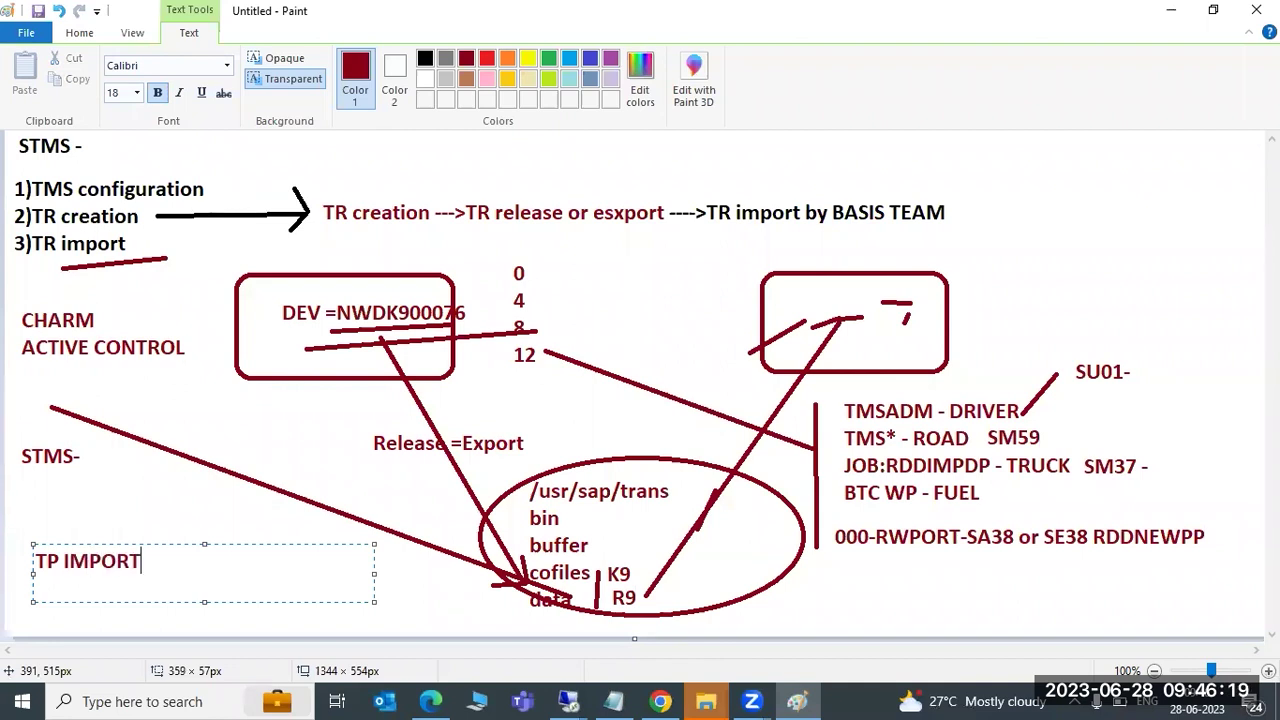
type("TR SID CLIENT PF=TRANS")
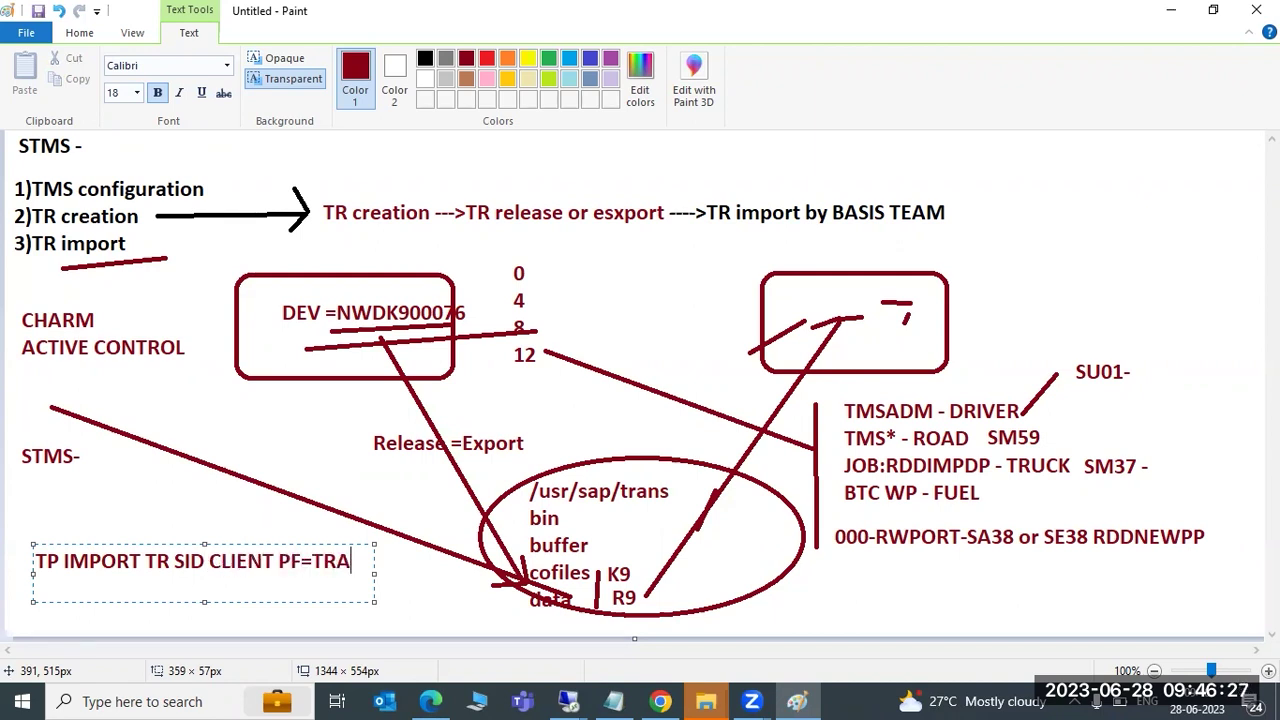
key("BackSpace")
key("BackSpace")
key("BackSpace")
key("BackSpace")
key("BackSpace")
key("BackSpace")
key("BackSpace")
key("BackSpace")
key("BackSpace")
key("BackSpace")
key("BackSpace")
key("BackSpace")
key("BackSpace")
key("BackSpace")
key("BackSpace")
key("BackSpace")
key("BackSpace")
key("BackSpace")
key("BackSpace")
key("BackSpace")
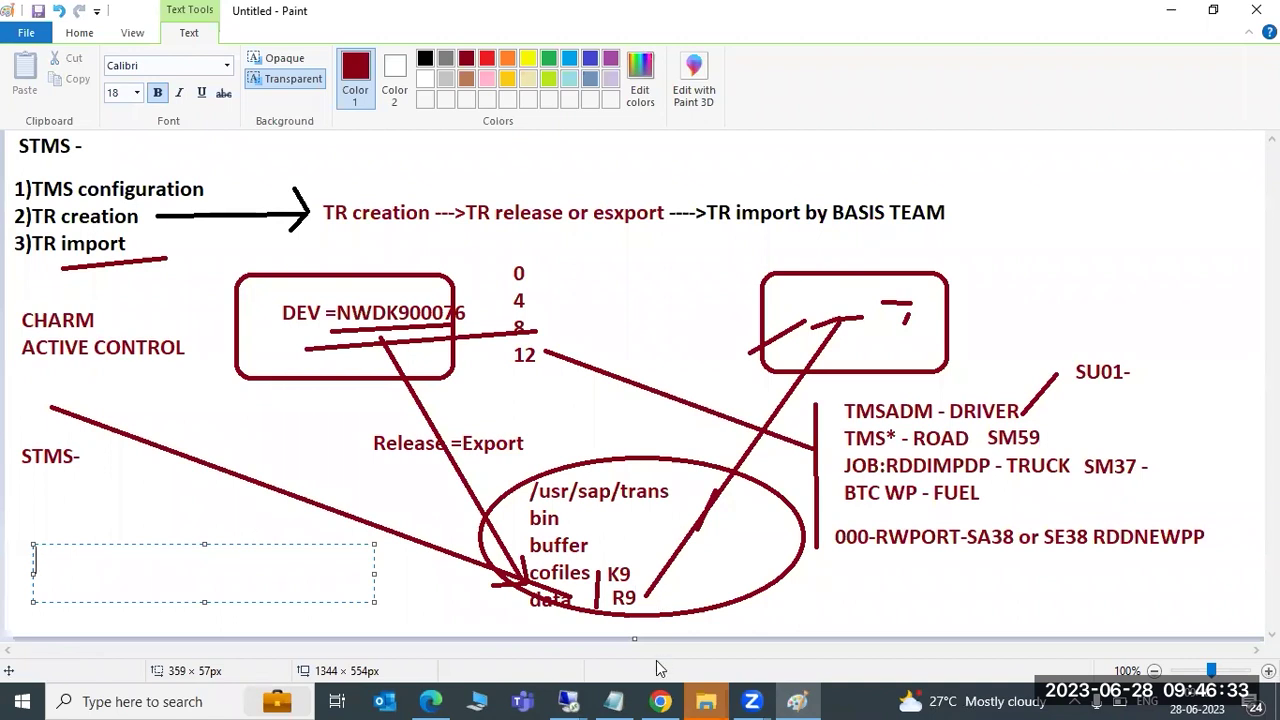
mouse_move(570, 695)
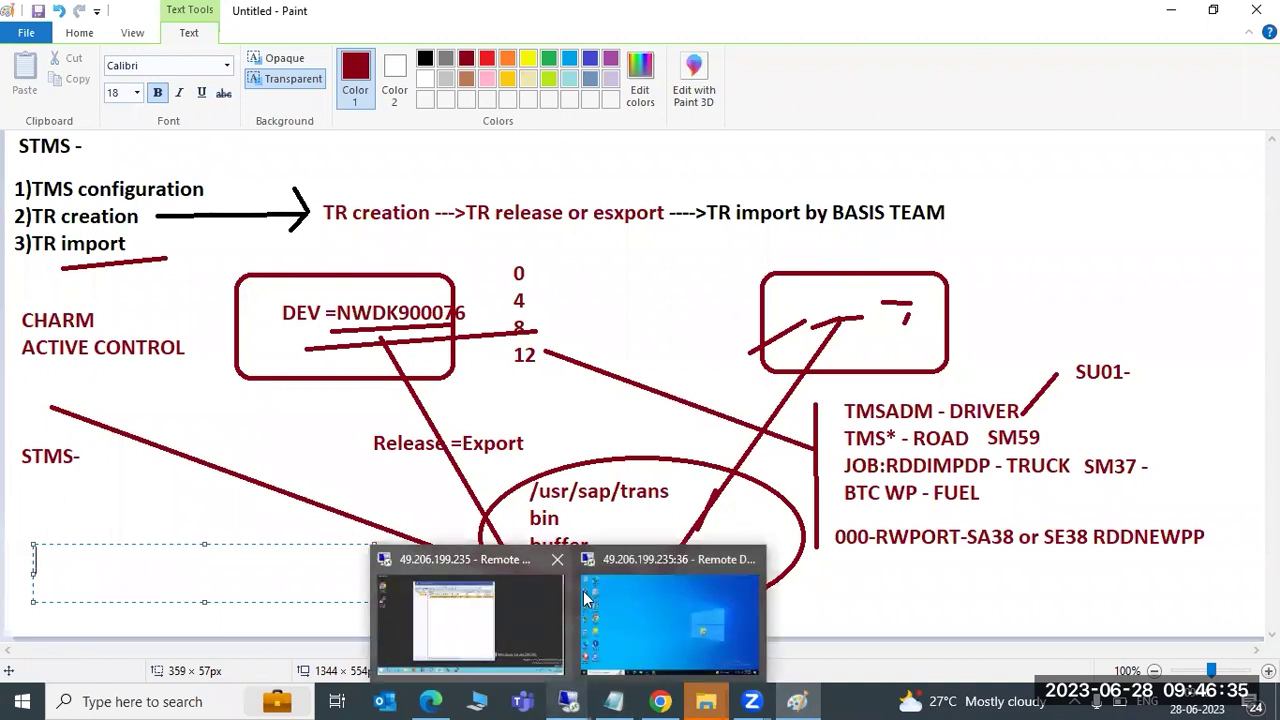
Switch to the remote session showing SAP Logon 770 and drag its window toward the centre
left_click(650, 619)
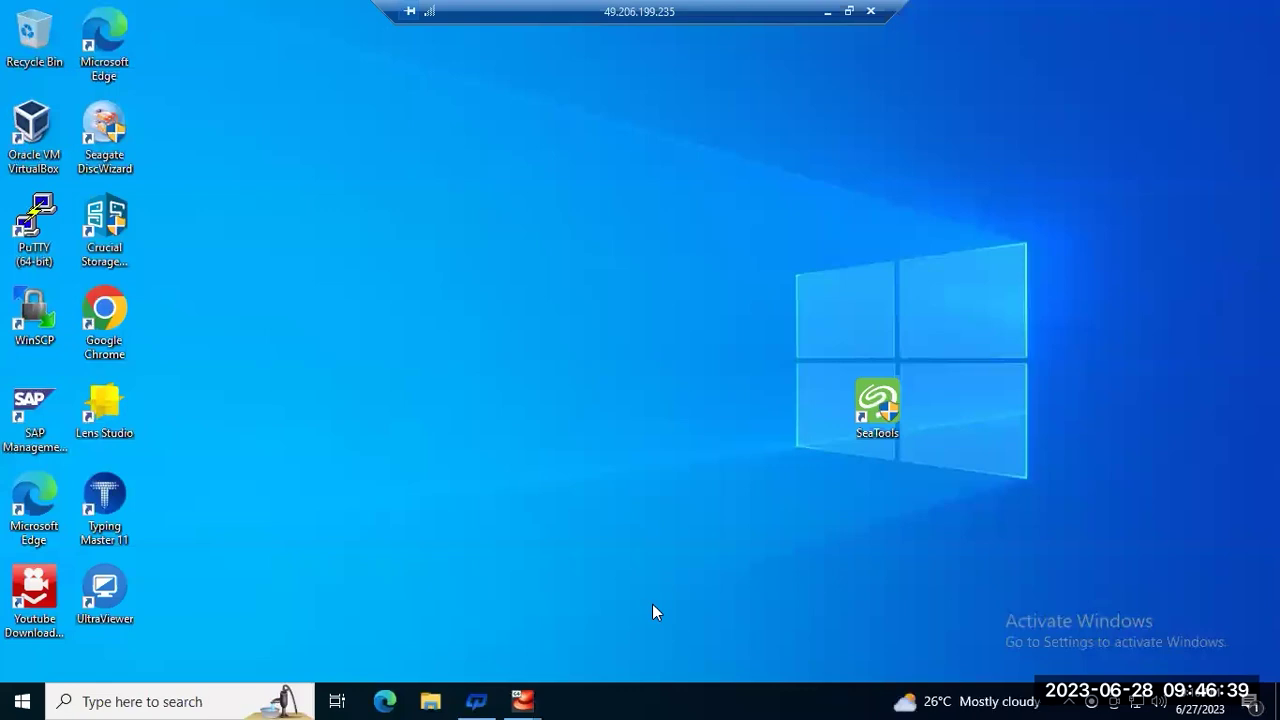
left_click(827, 11)
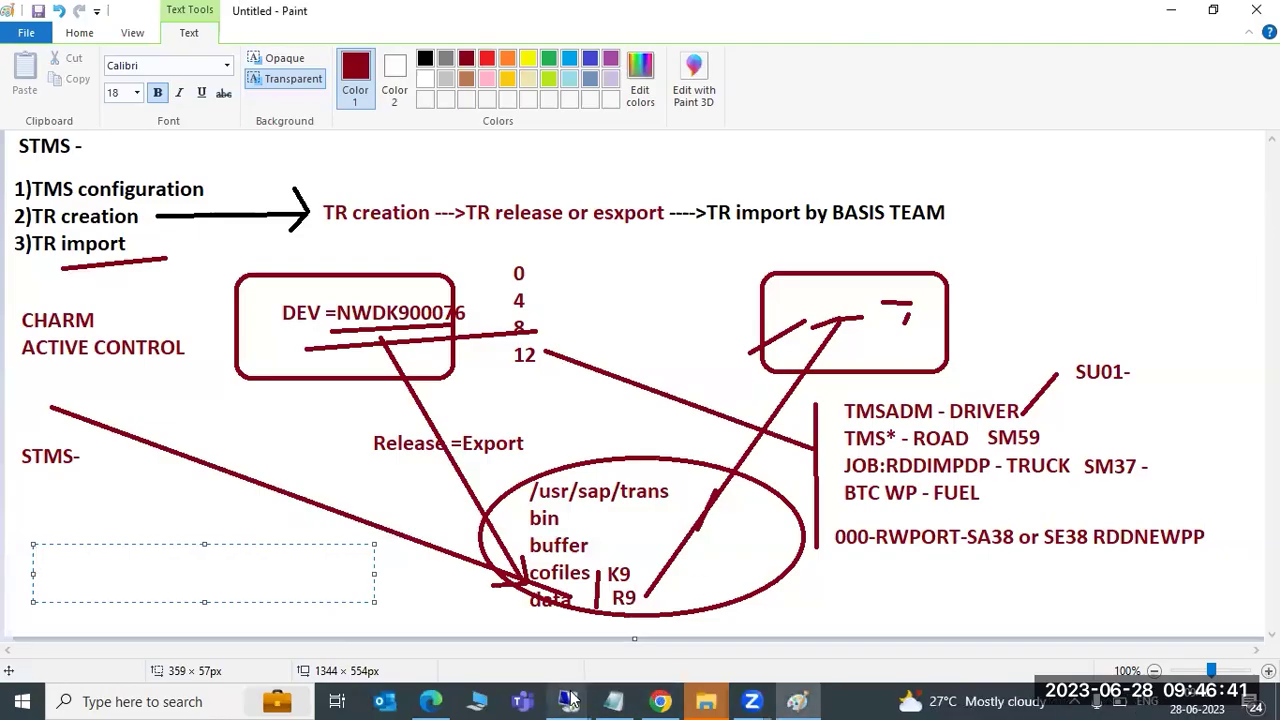
mouse_move(568, 701)
left_click(491, 611)
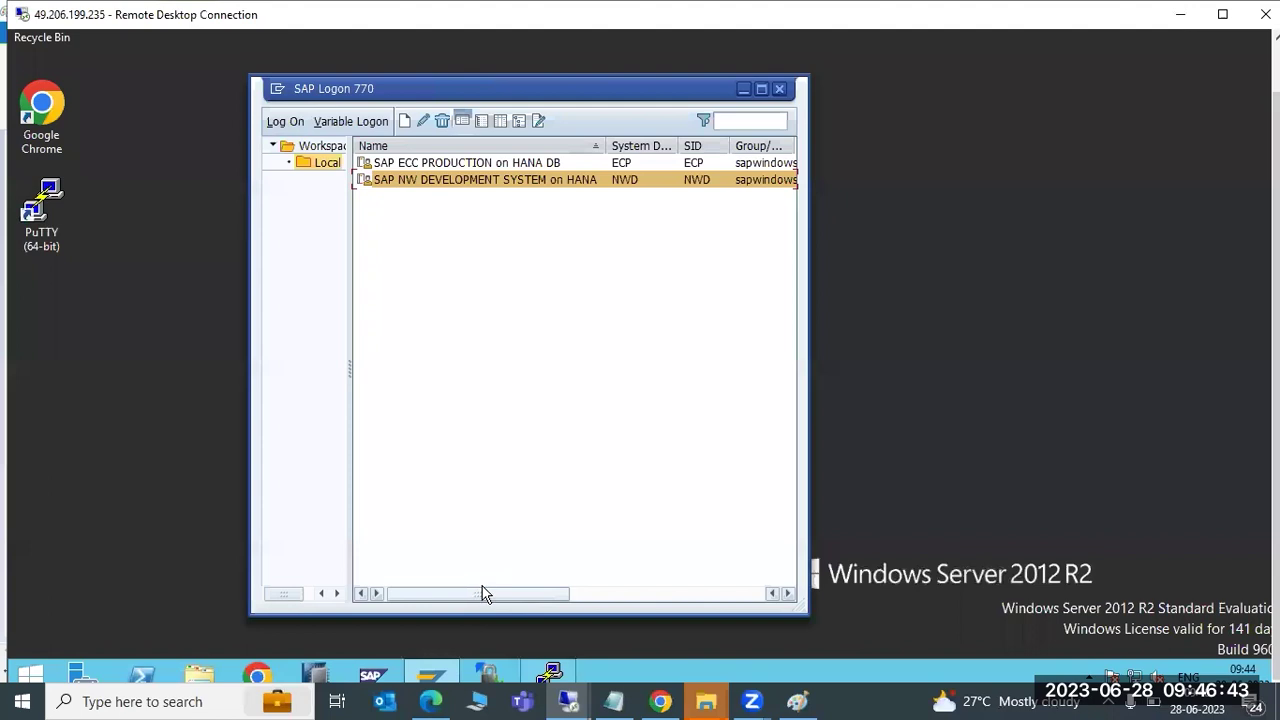
left_click_drag(446, 93, 391, 93)
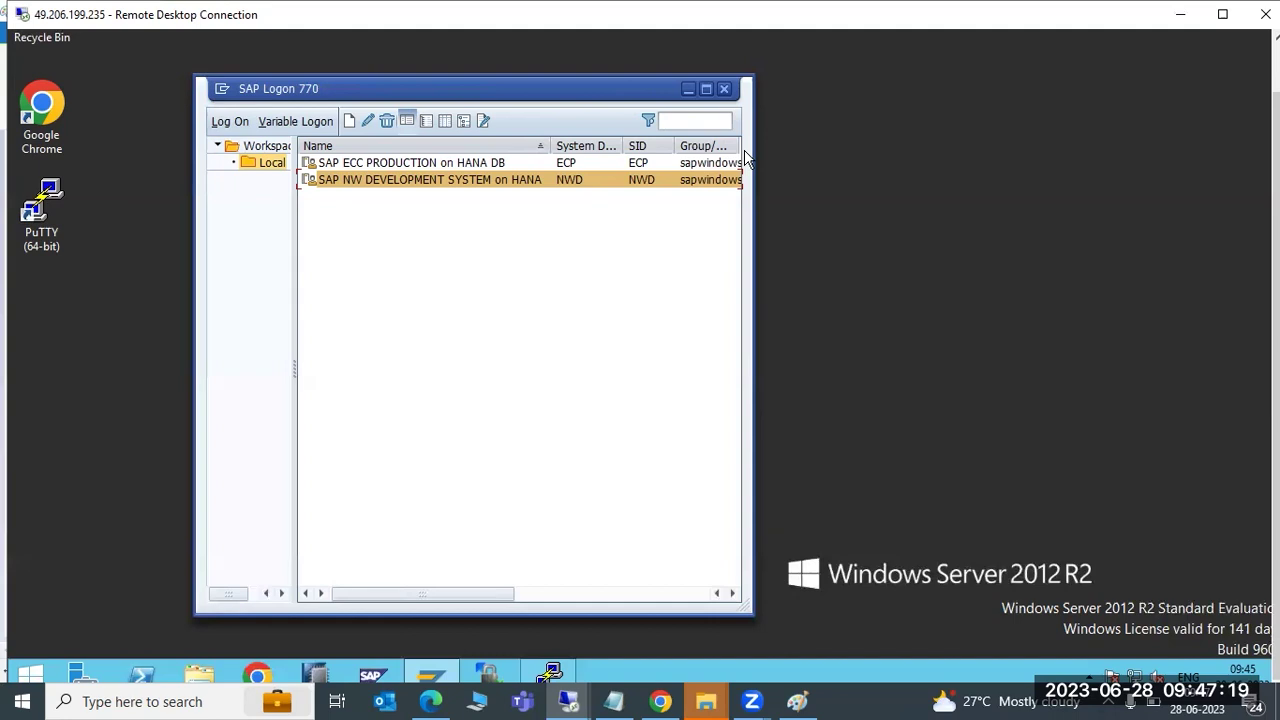
left_click_drag(509, 96, 666, 104)
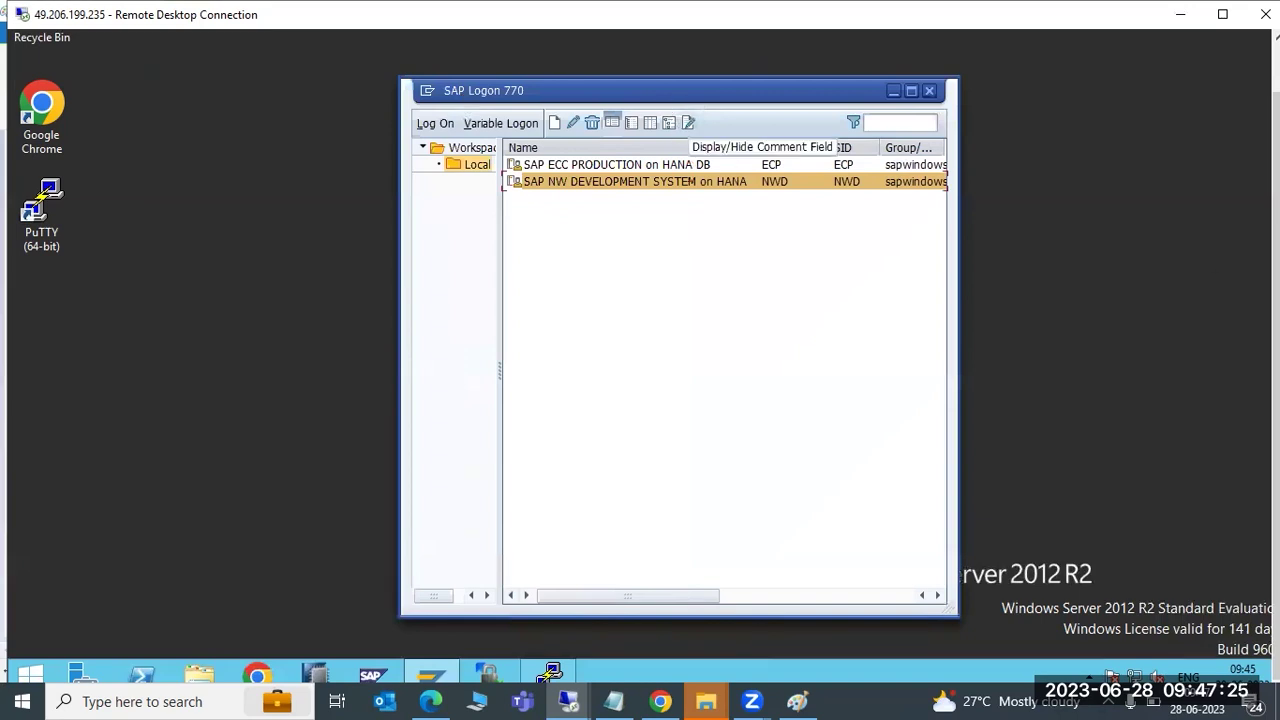